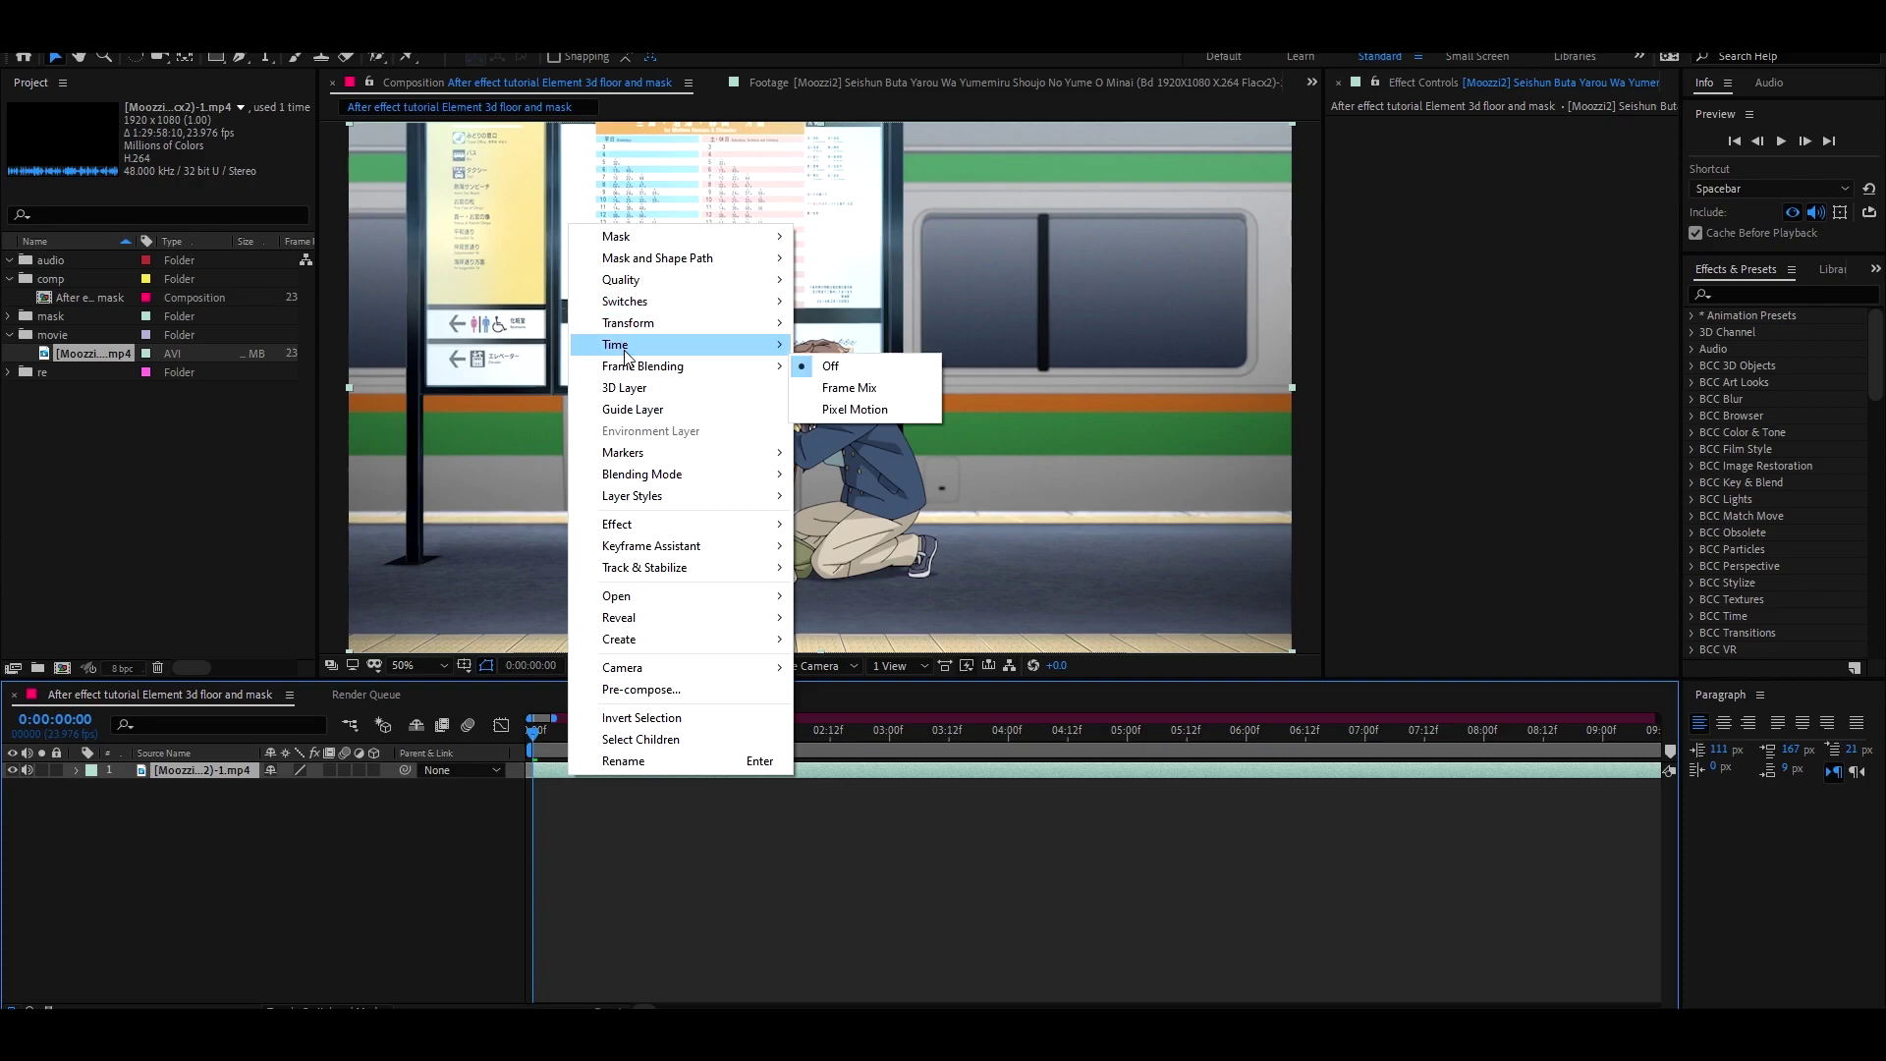
Freeze the movie clip's current frame and trim the layer to a length of about 10 seconds.
left_click(893, 410)
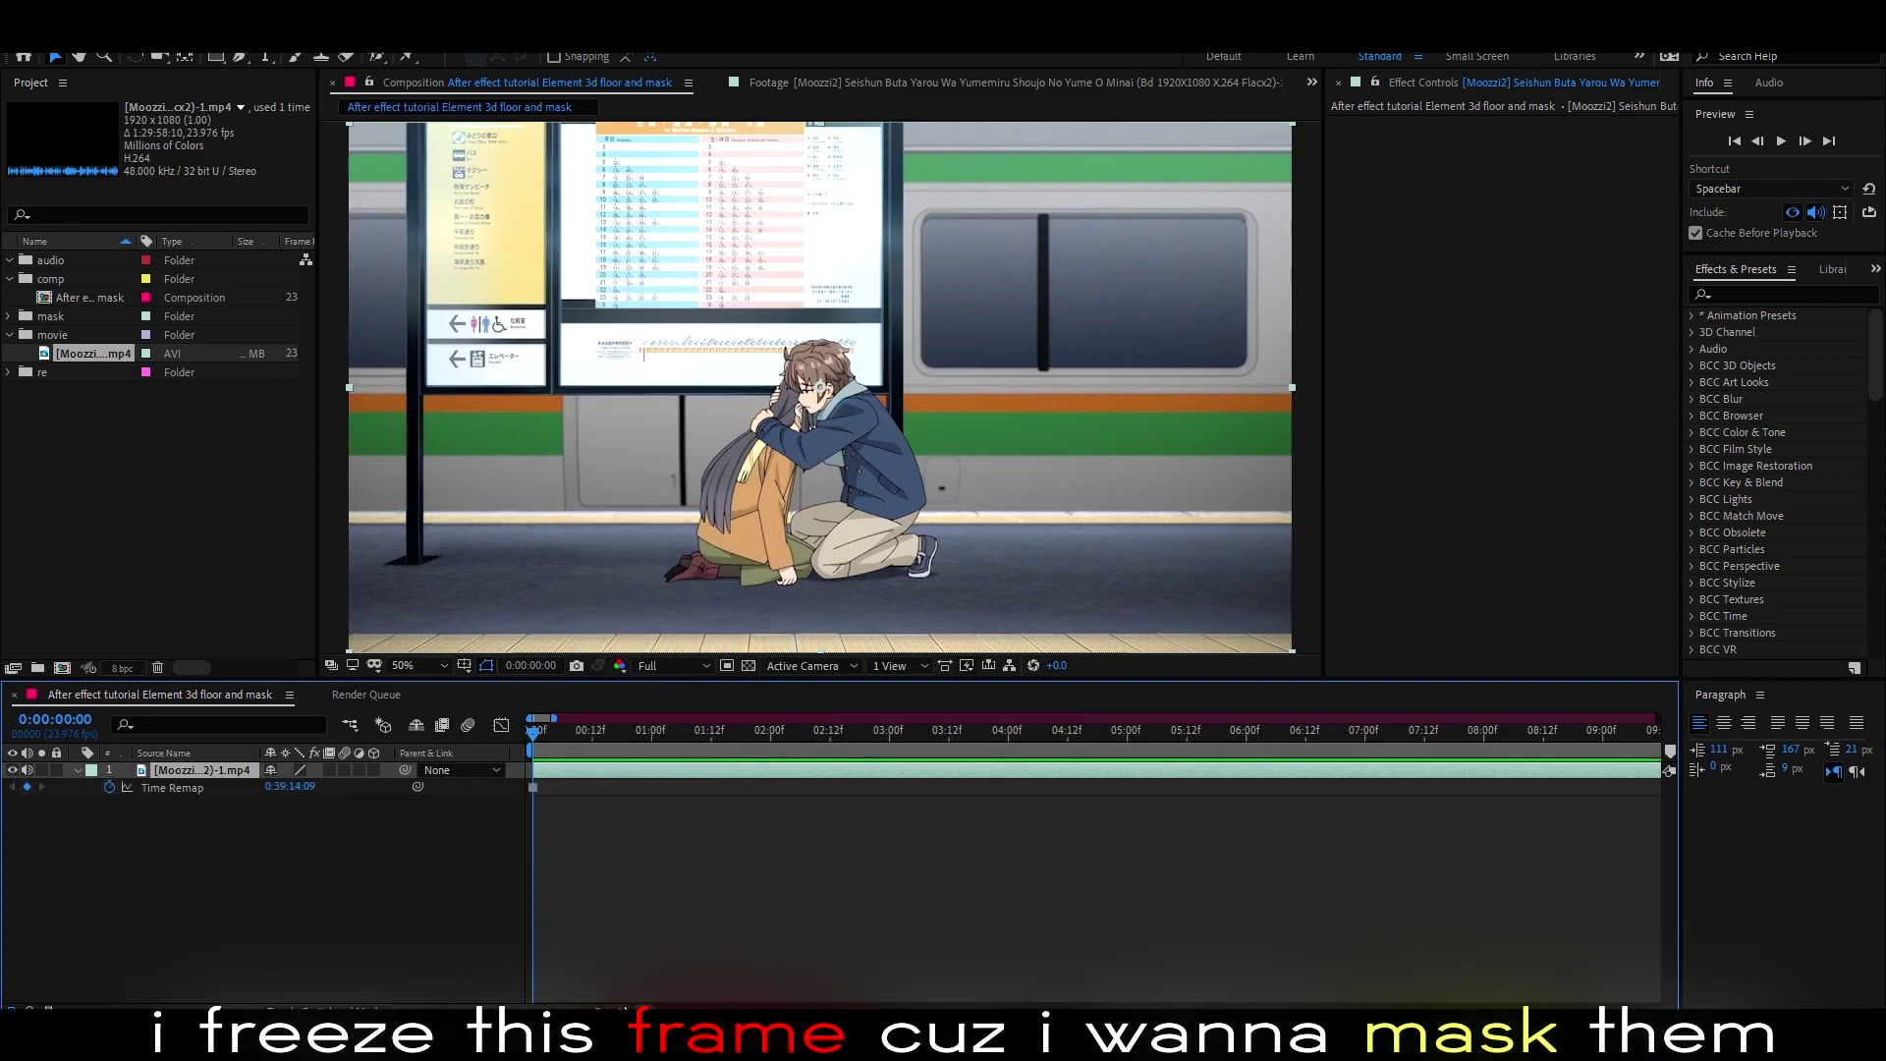
key("equal")
key("equal")
key("equal")
left_click(571, 736)
left_click_drag(571, 736, 1365, 739)
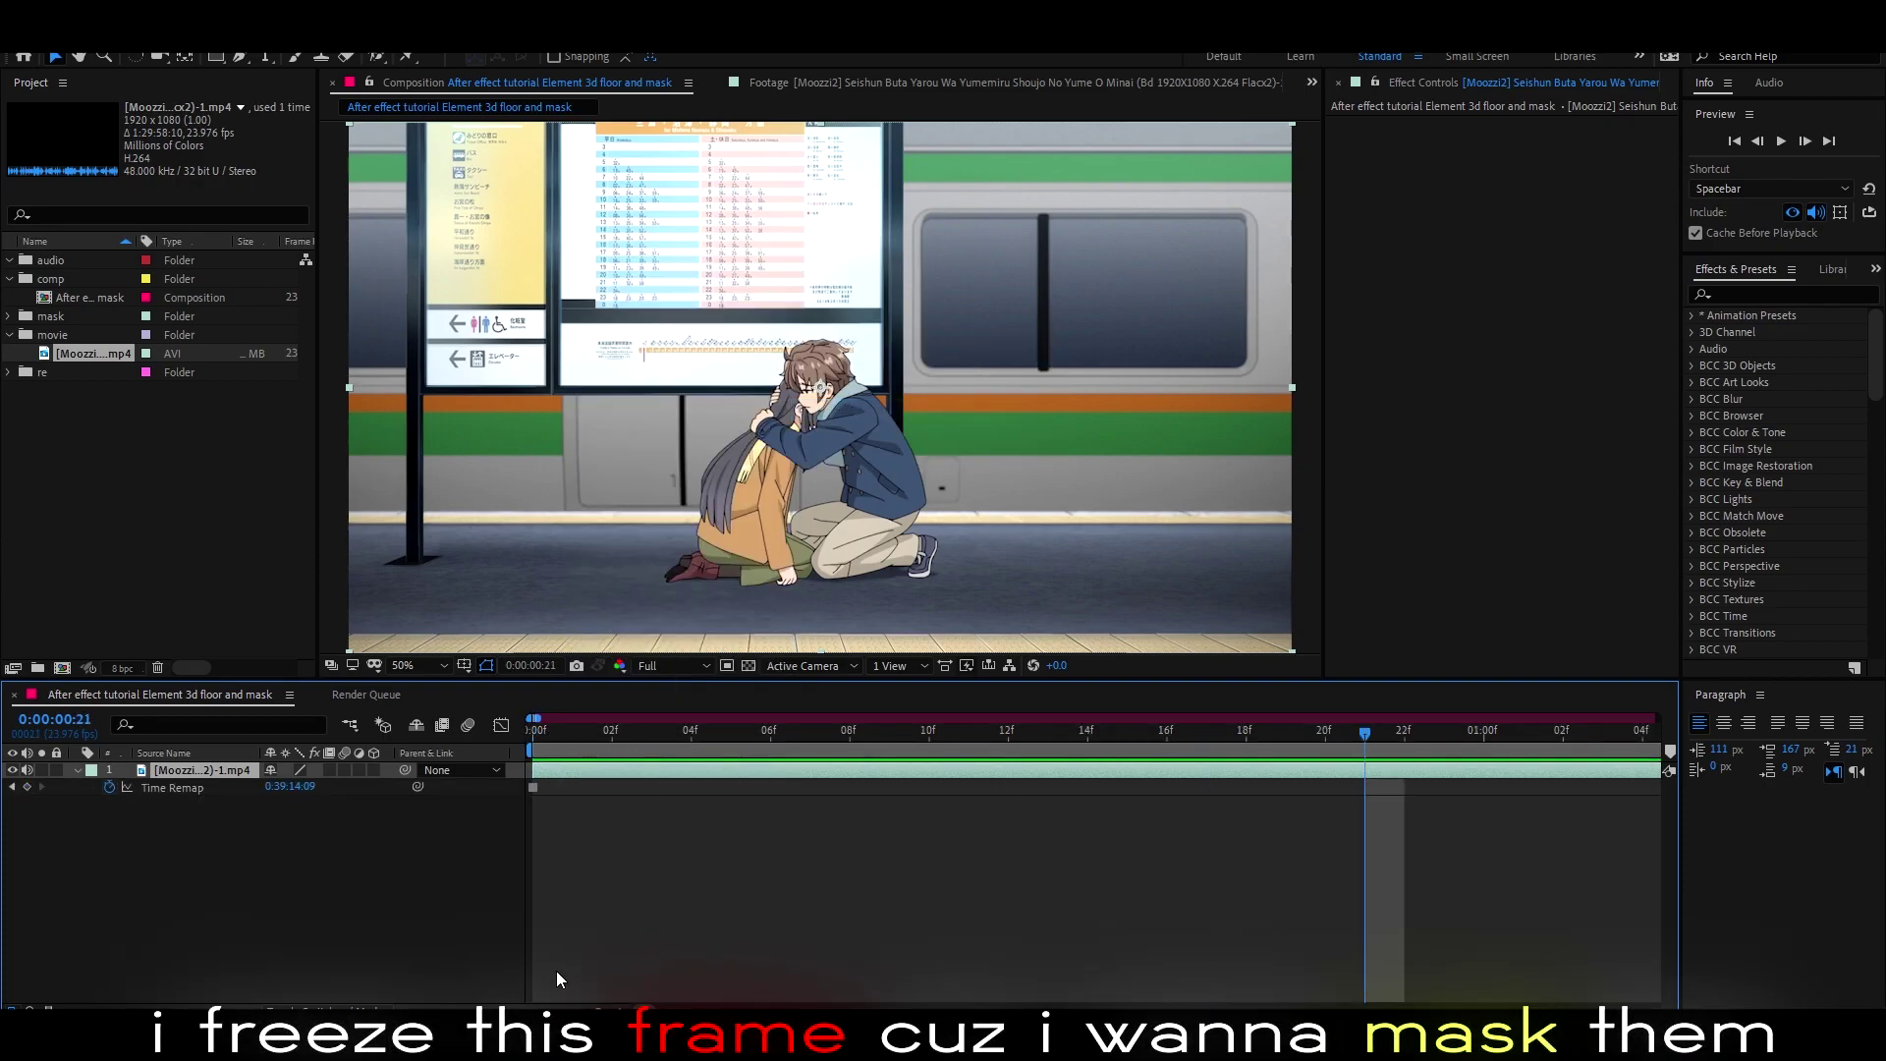
left_click_drag(650, 1011, 644, 1011)
left_click_drag(998, 734, 1432, 769)
scroll(1431, 776, "down", 4, "alt")
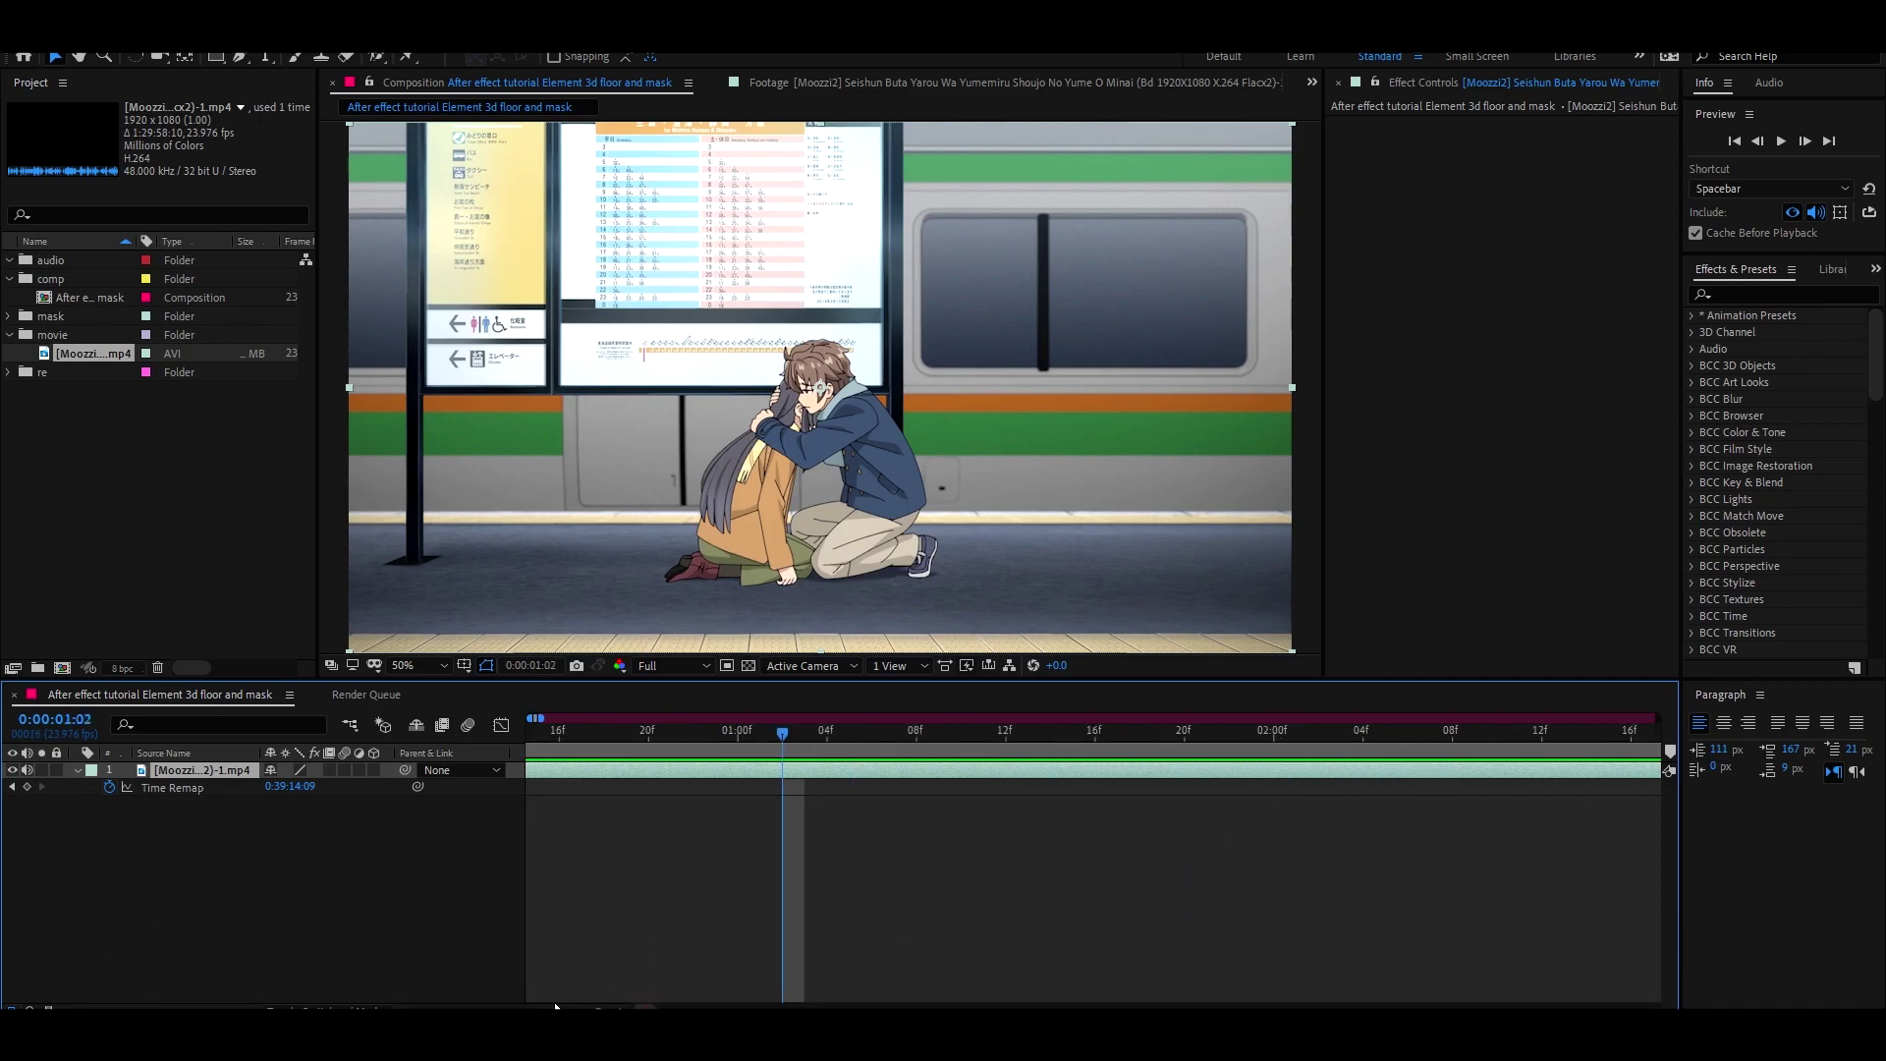
left_click_drag(581, 735, 439, 778)
key("ctrl+shift+d")
key("Delete")
left_click(582, 773)
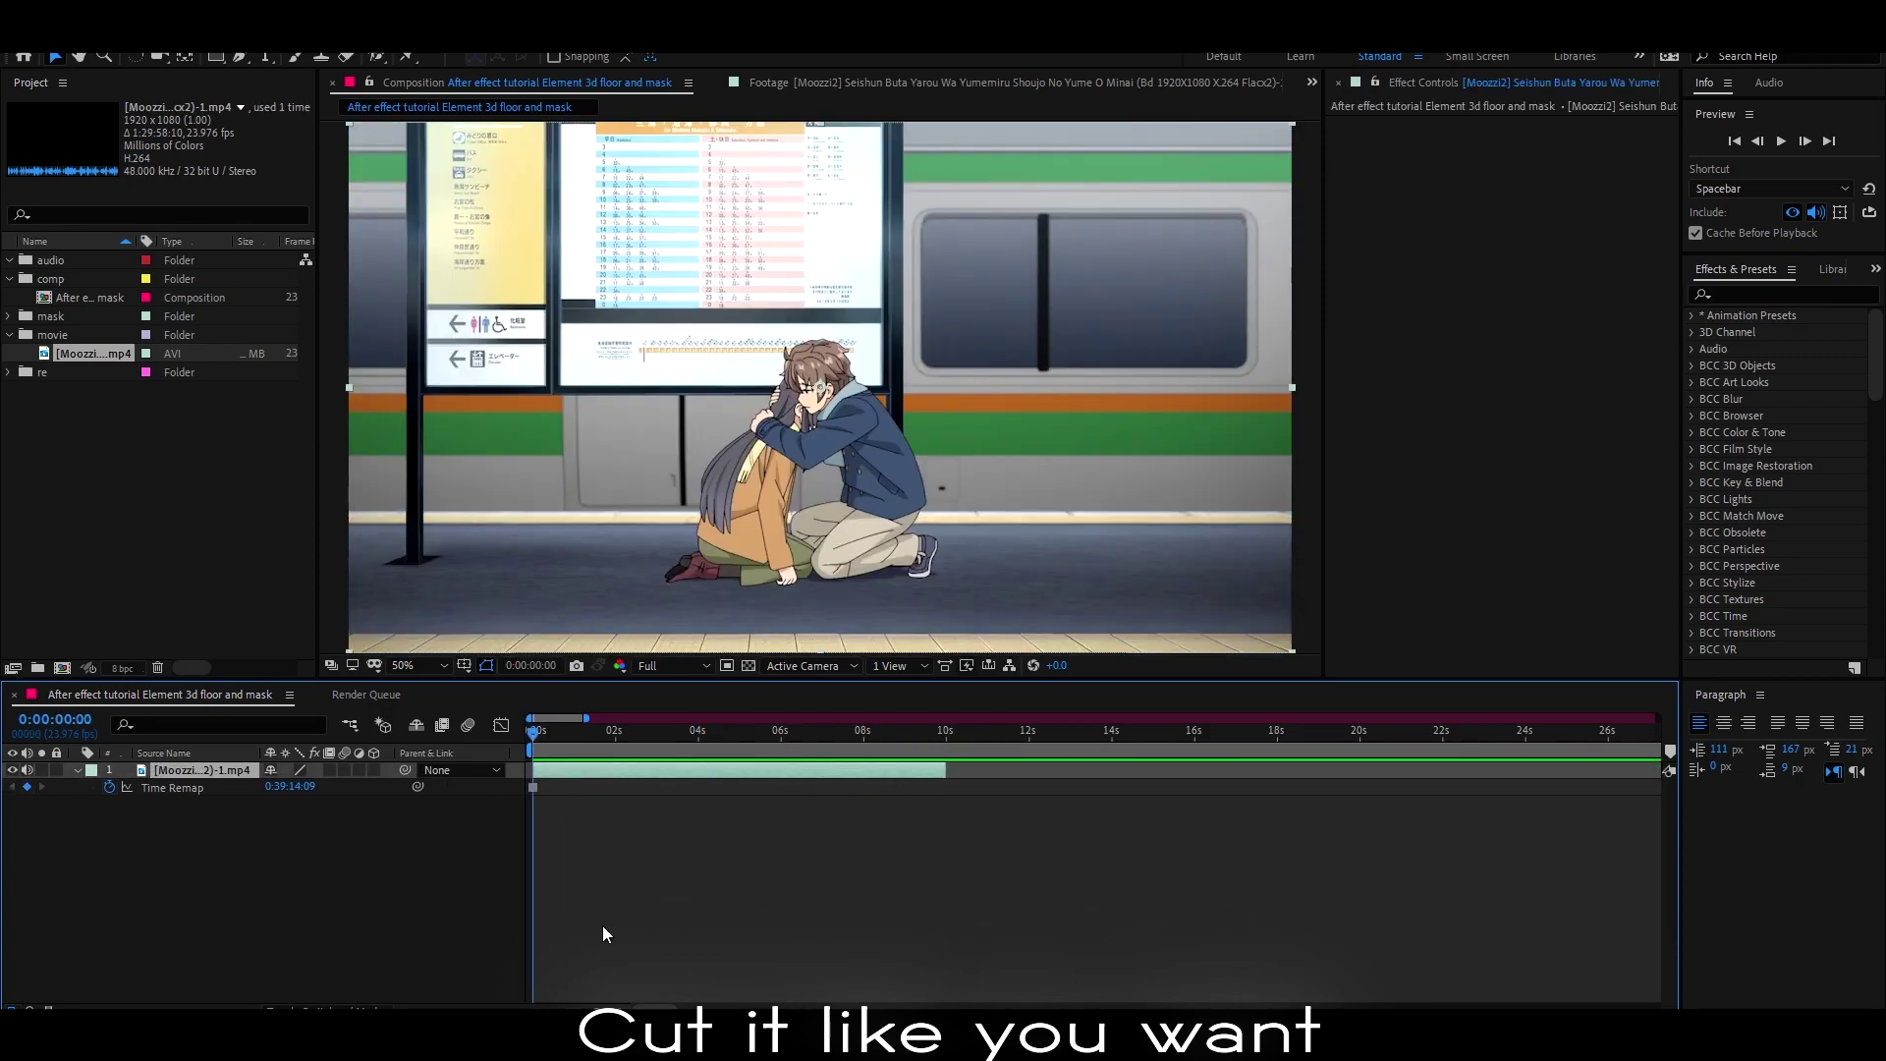
Pre-compose the frozen clip as "clip without mask" with all attributes moved into it, and give the layer a red label.
key("equal")
key("ctrl+shift+c")
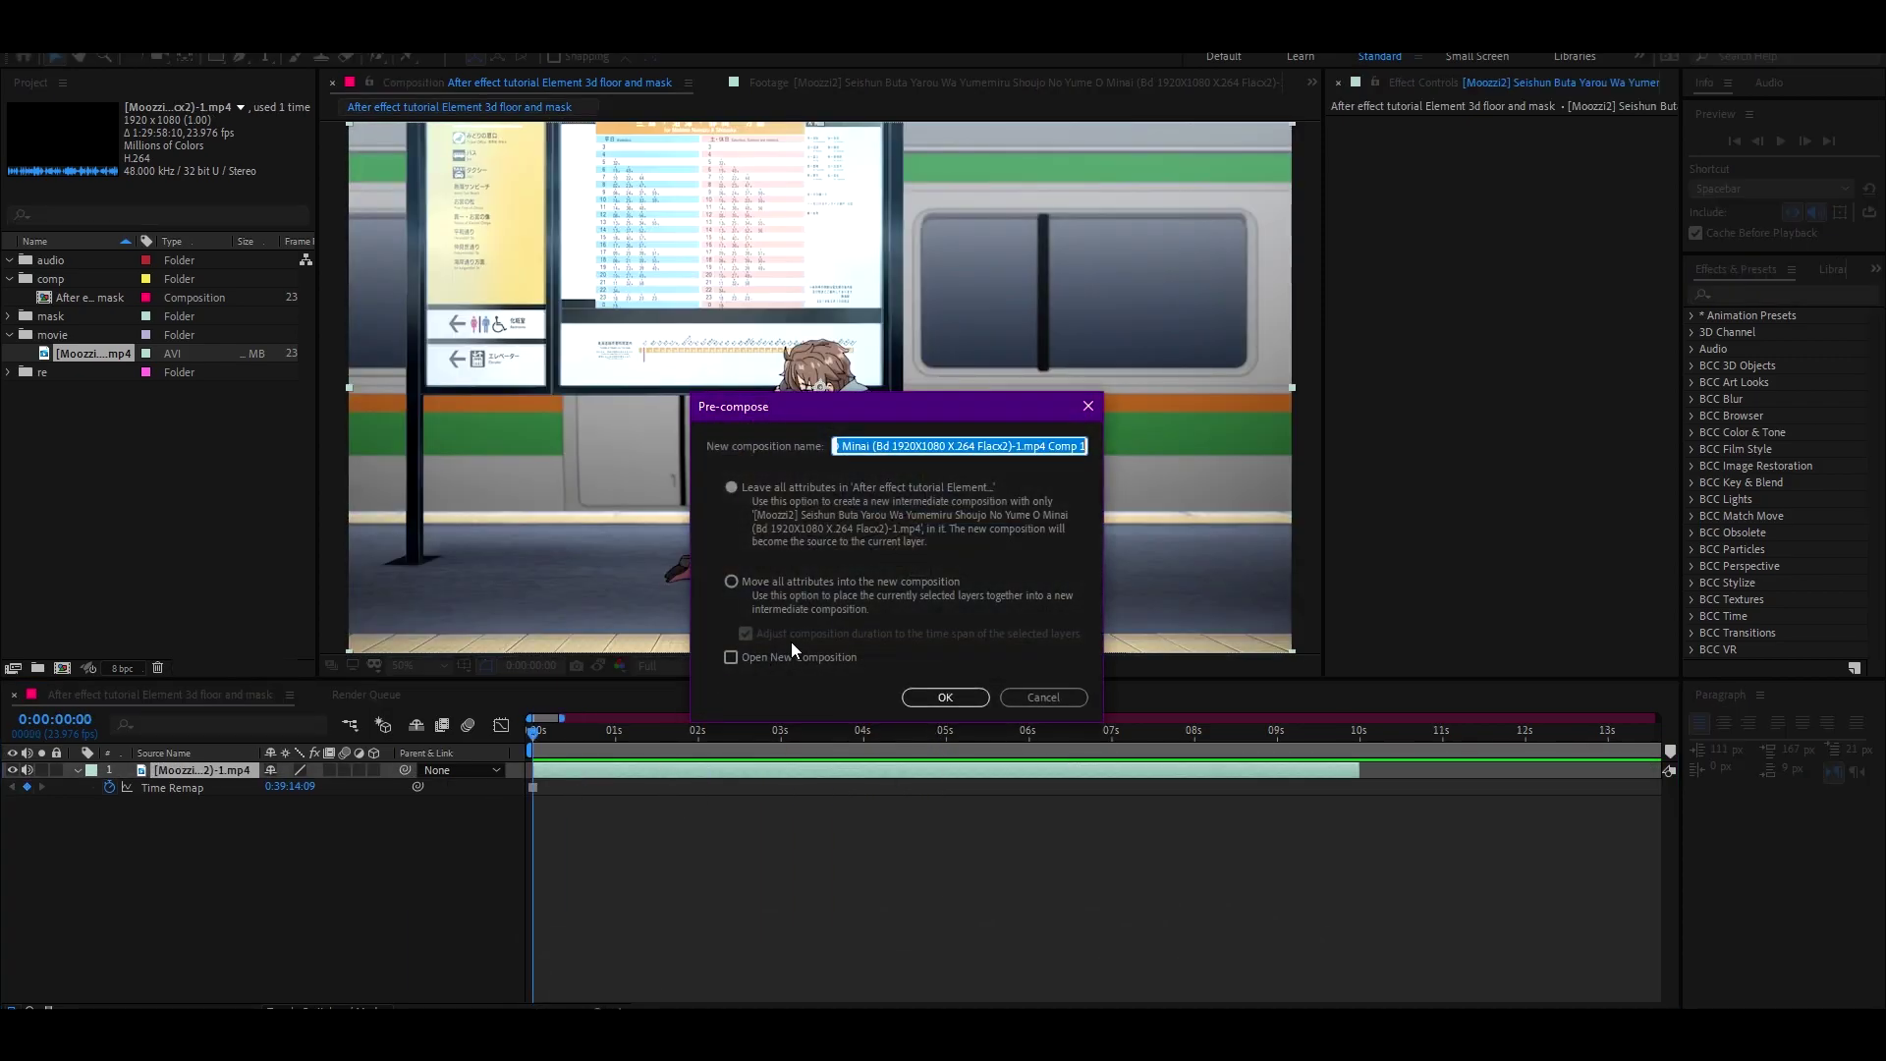
left_click(731, 581)
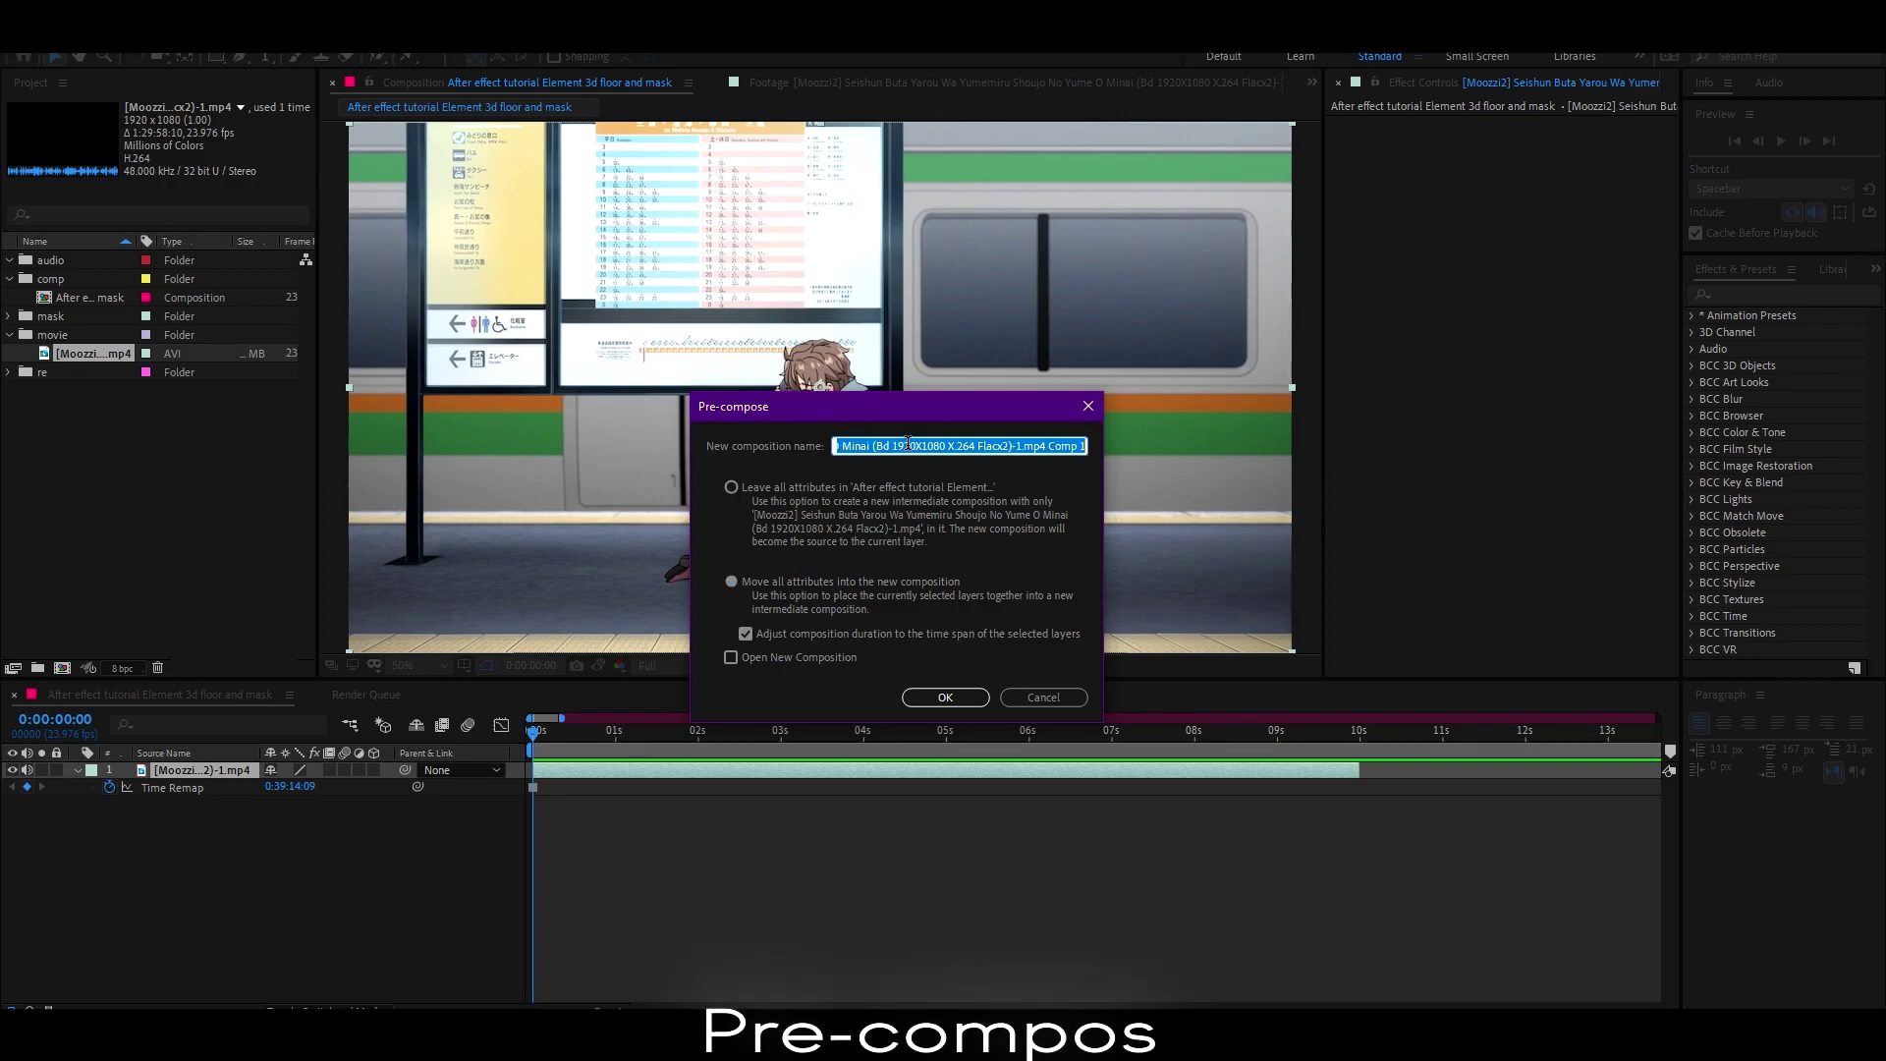
type("clip without mask")
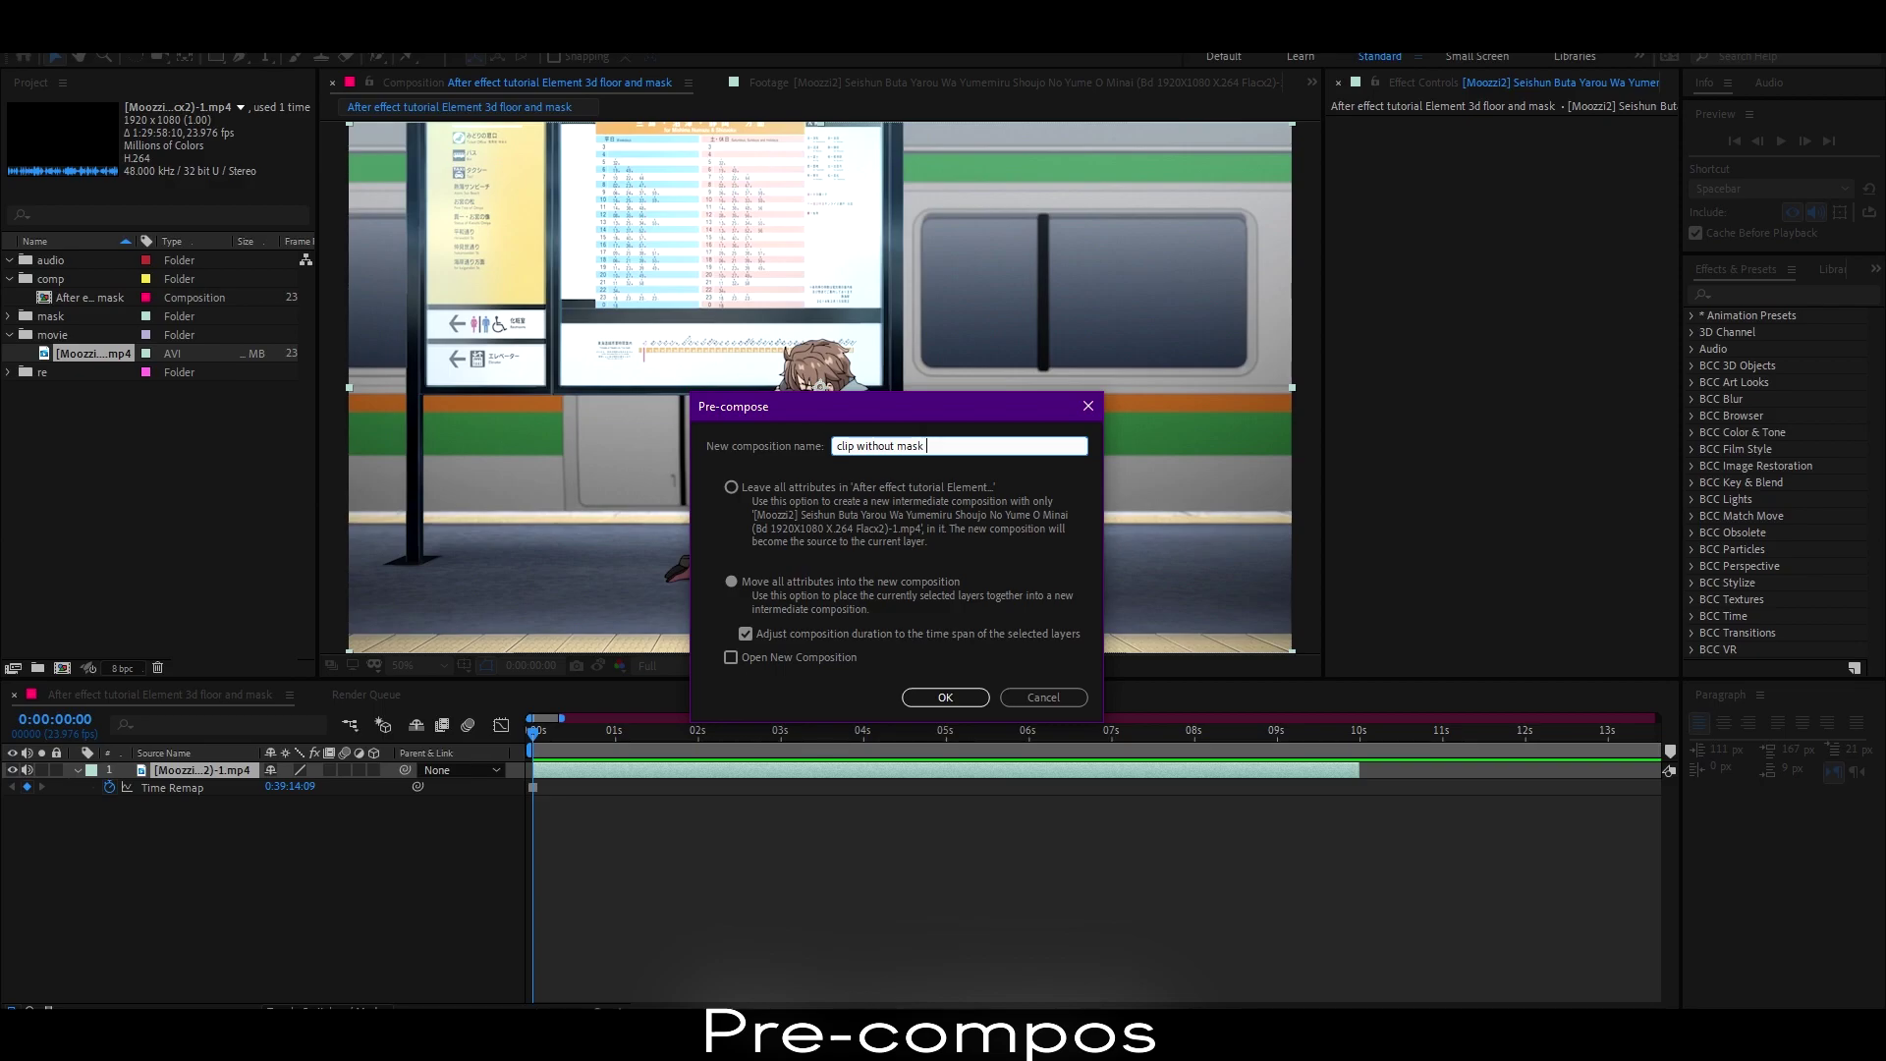
left_click(945, 697)
left_click(86, 770)
left_click(133, 436)
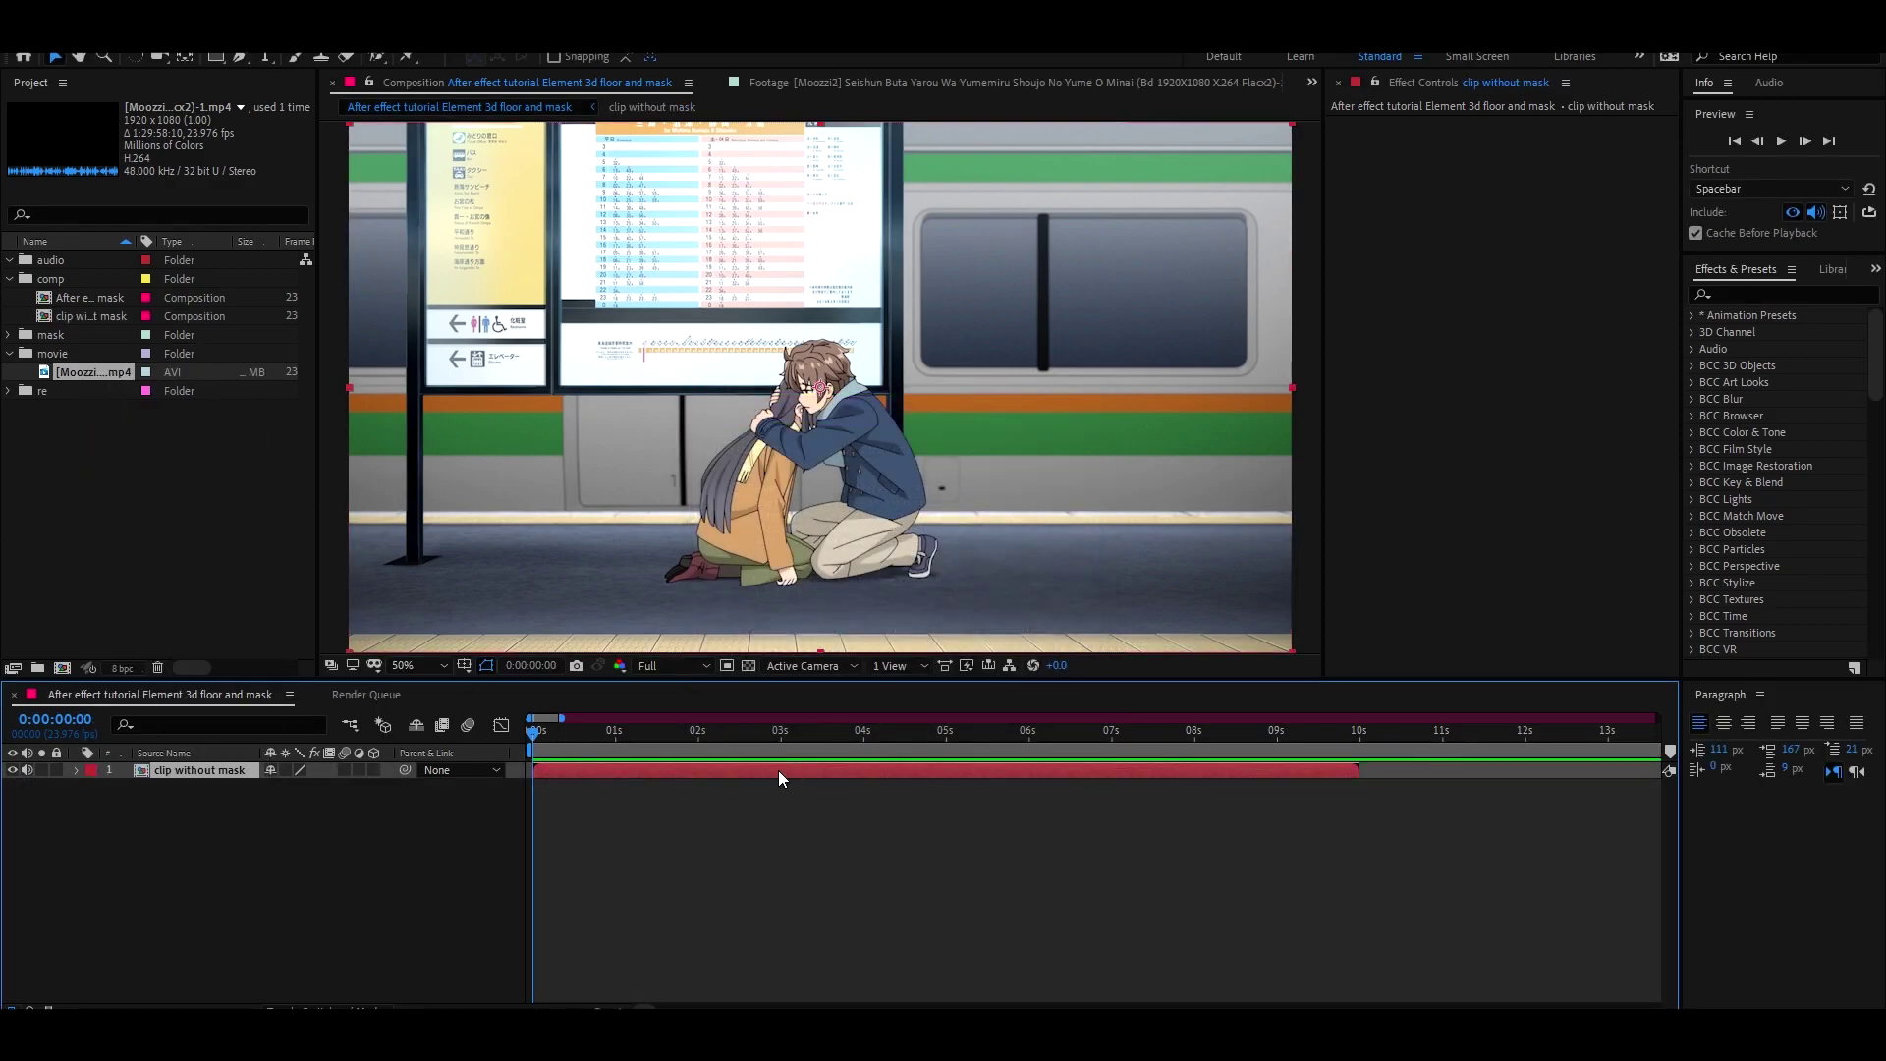
Cut out the kneeling couple with Pen tool masks, adding their outline and subtracting the gap between their bodies.
scroll(793, 562, "up", 1)
middle_click_drag(810, 576, 822, 363)
scroll(792, 476, "up", 1)
middle_click_drag(638, 535, 998, 456)
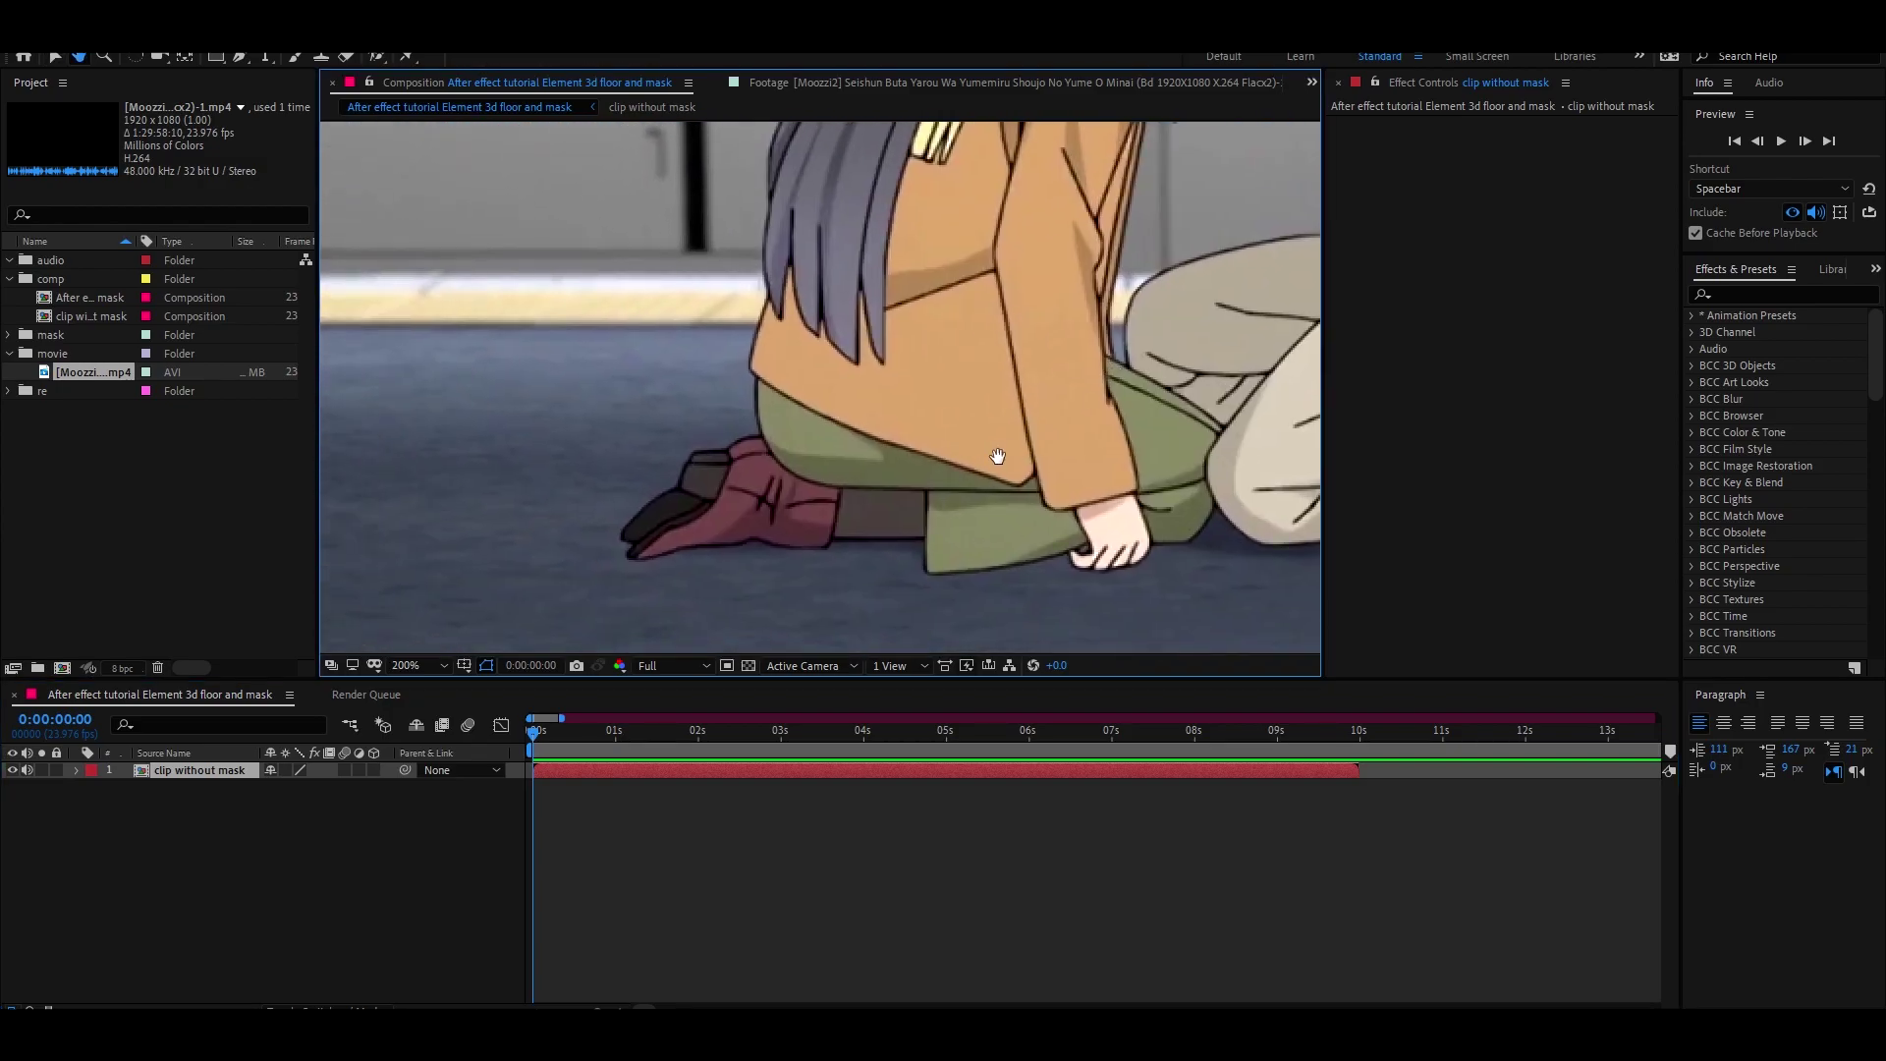
scroll(887, 468, "up", 1)
middle_click_drag(758, 562, 920, 441)
key("g")
left_click(866, 360)
left_click(725, 389)
left_click(587, 562)
middle_click_drag(1218, 633, 687, 489)
left_click(881, 492)
left_click(918, 396)
left_click(898, 391)
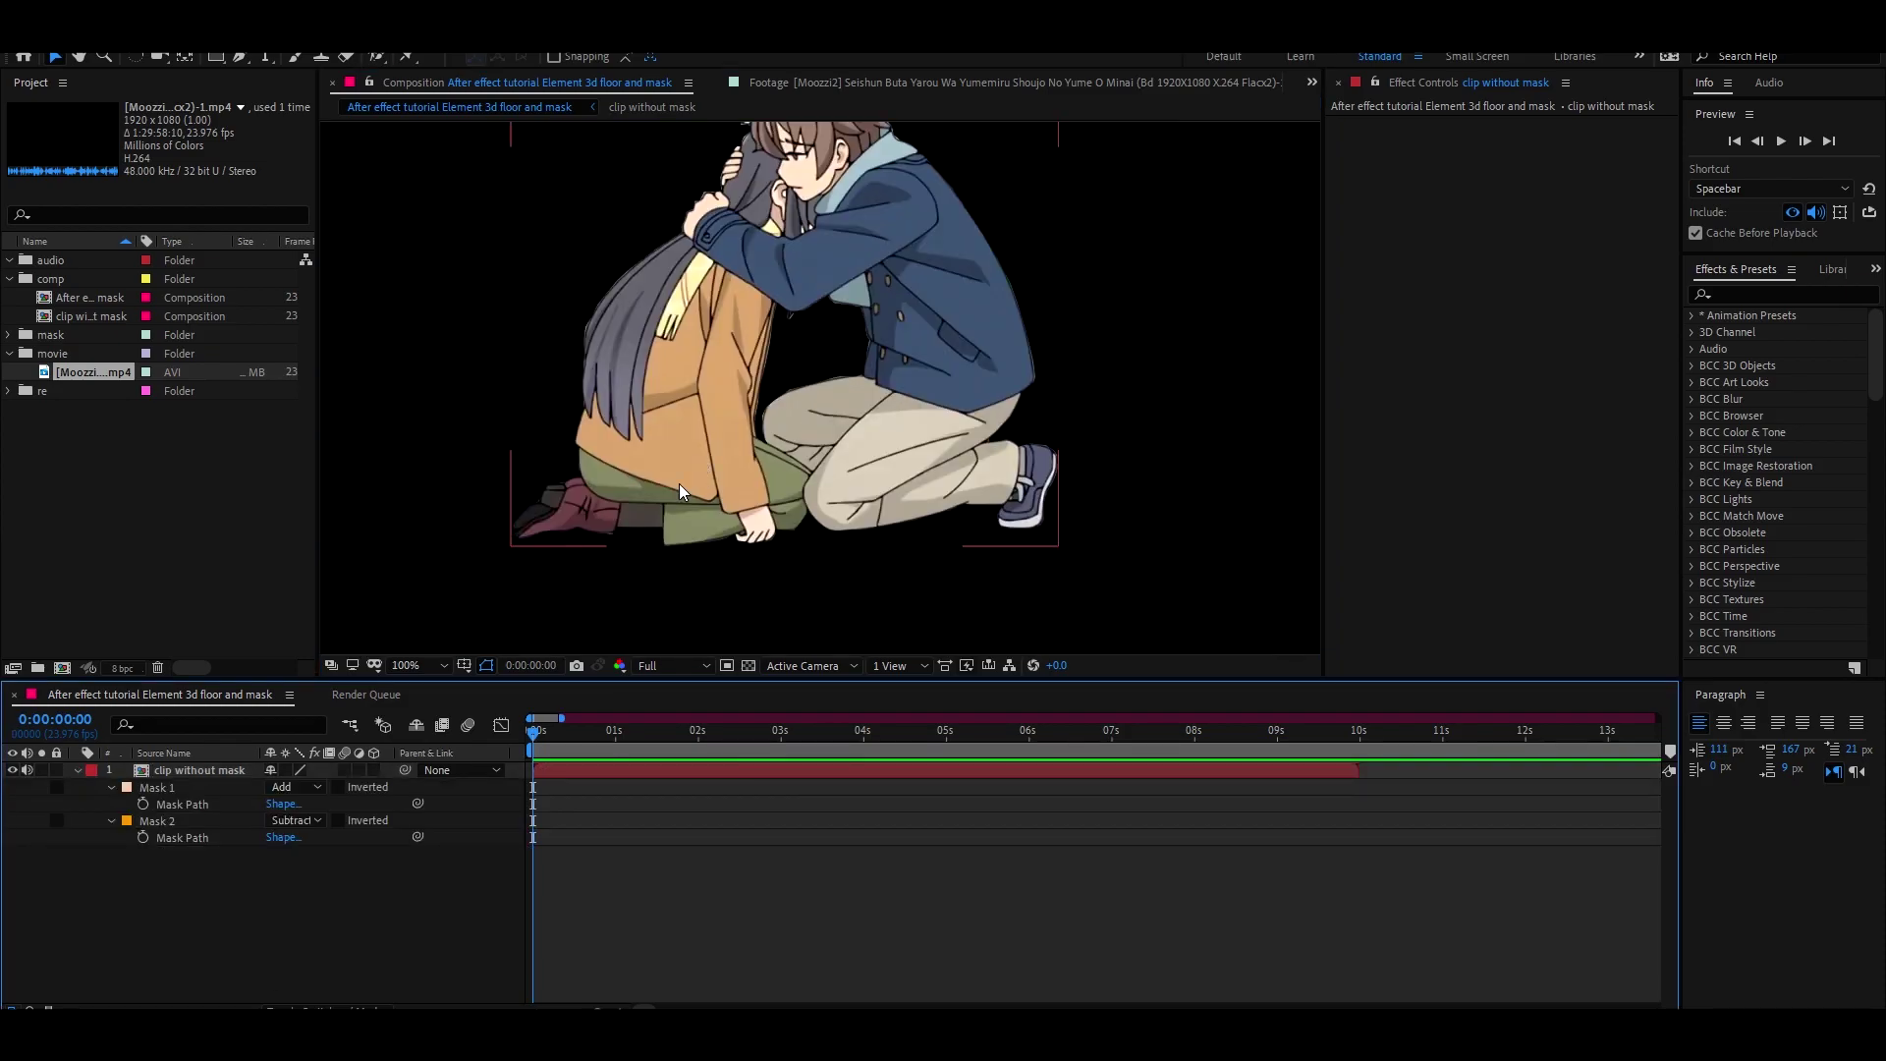
Set the feather of both Mask 1 and Mask 2 to 5 pixels.
key("m")
key("m")
left_click(290, 821)
type("5")
left_click(289, 902)
type("5")
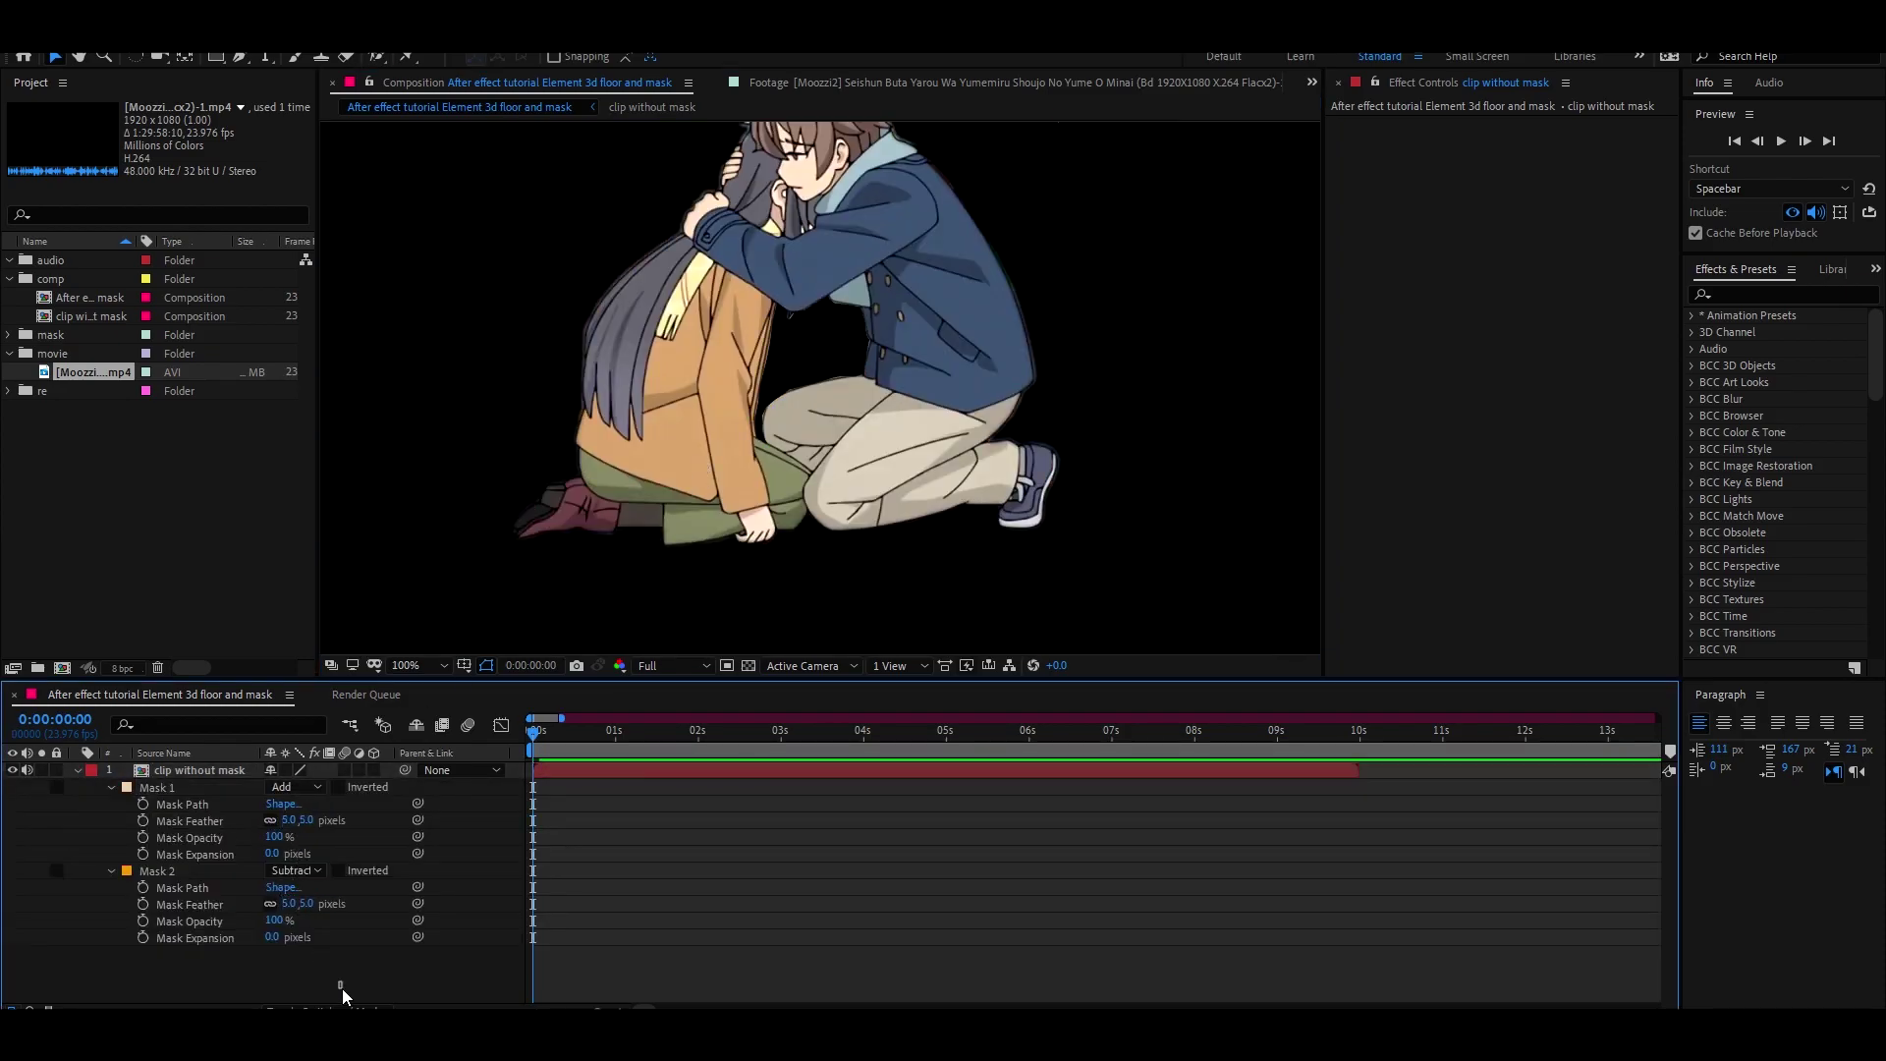
left_click(345, 991)
Inspect the feathered edges of the masked couple at several magnifications.
scroll(858, 405, "down", 1)
scroll(858, 406, "down", 1)
scroll(858, 406, "up", 1)
mouse_move(841, 407)
middle_mouse_down()
mouse_move(809, 512)
mouse_move(829, 426)
middle_mouse_up()
scroll(829, 426, "down", 1)
key("period")
key("period")
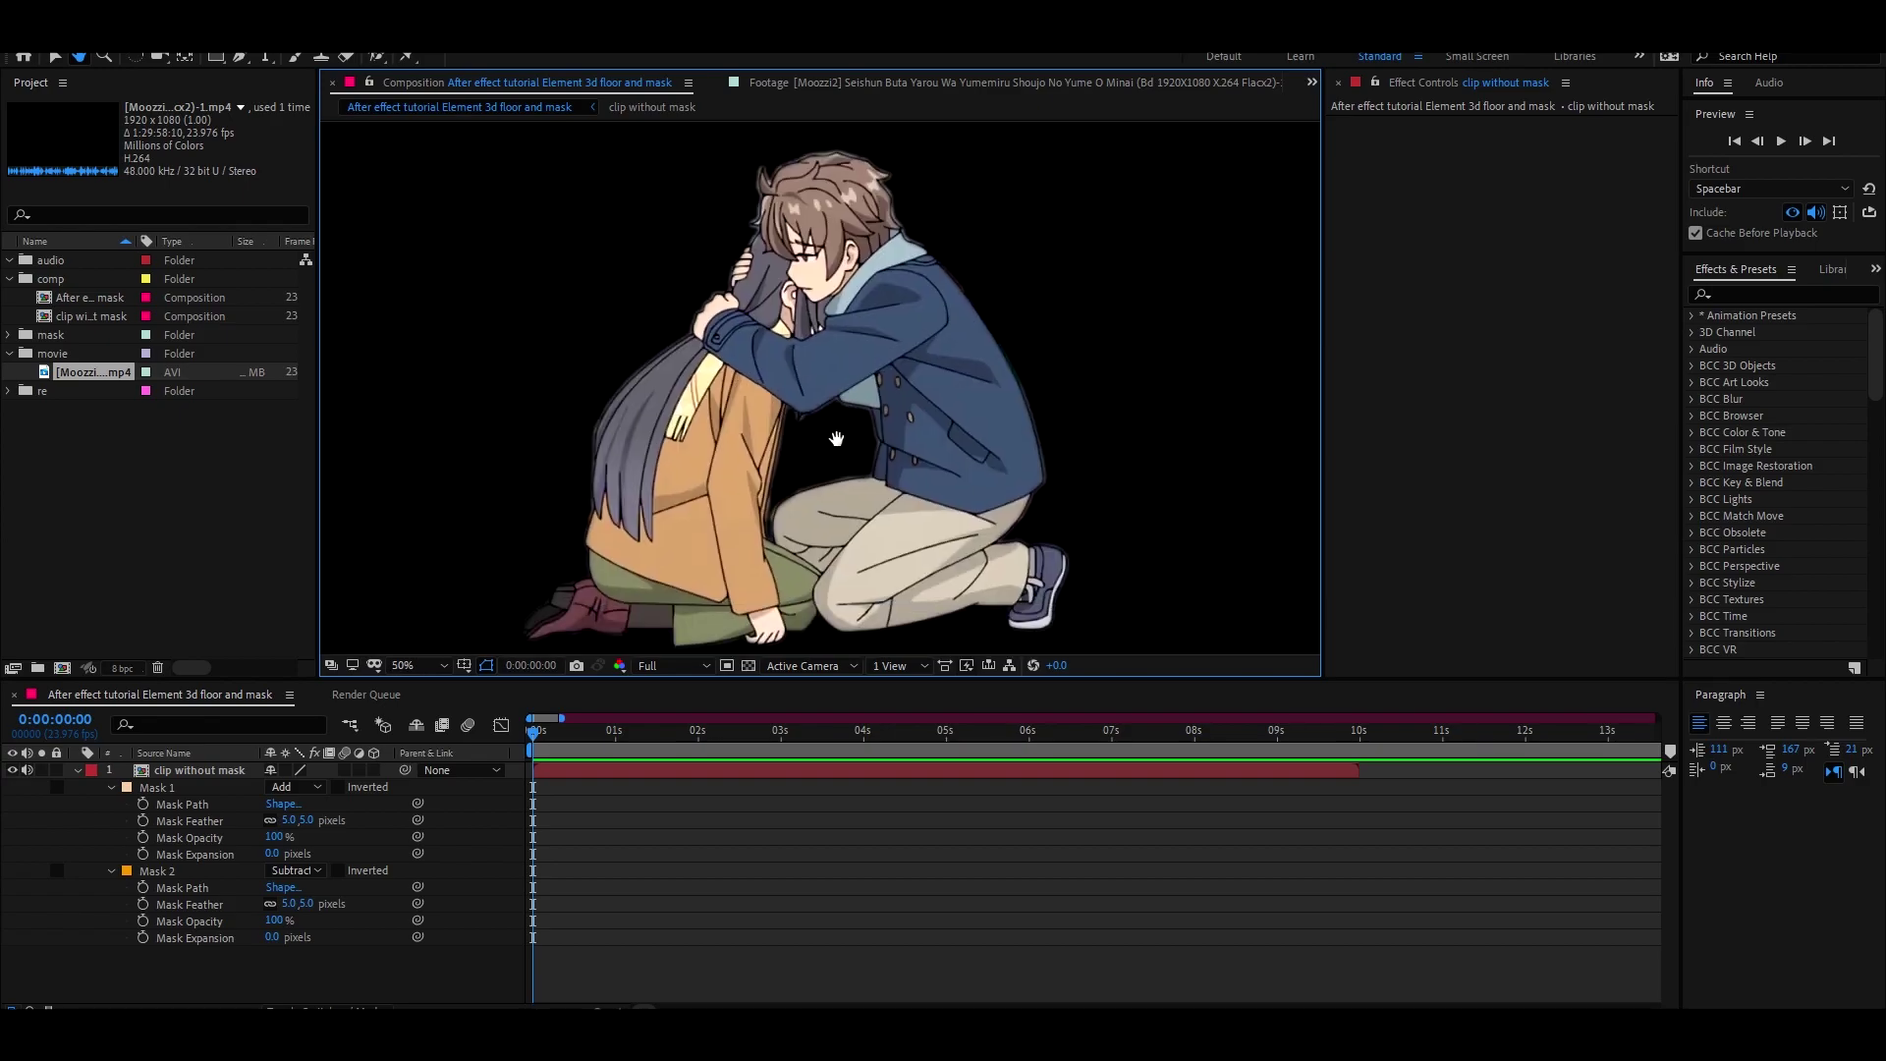
key("comma")
Pre-compose the masked layer as "sakuta and masi mask", moving all attributes into the new composition.
key("v")
left_click(188, 770)
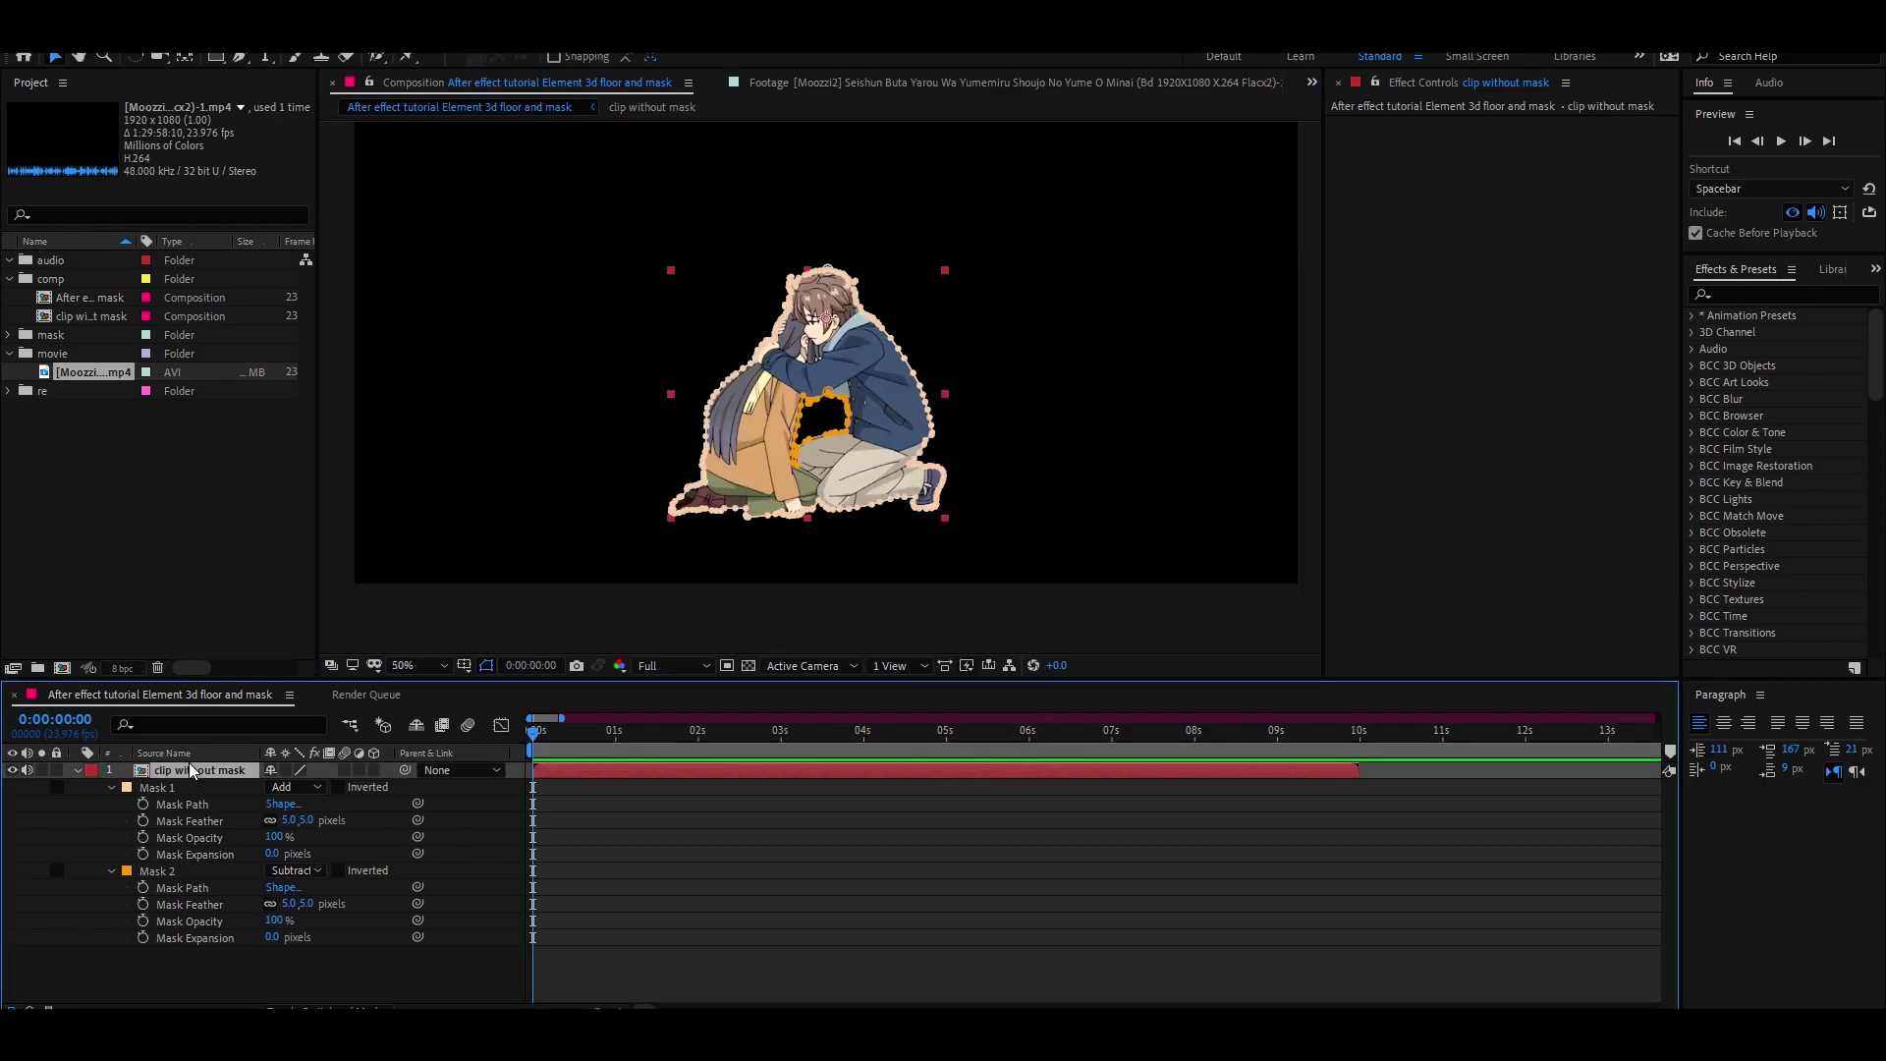
key("ctrl+shift+c")
left_click_drag(897, 447, 846, 471)
type("masmask Comp 1")
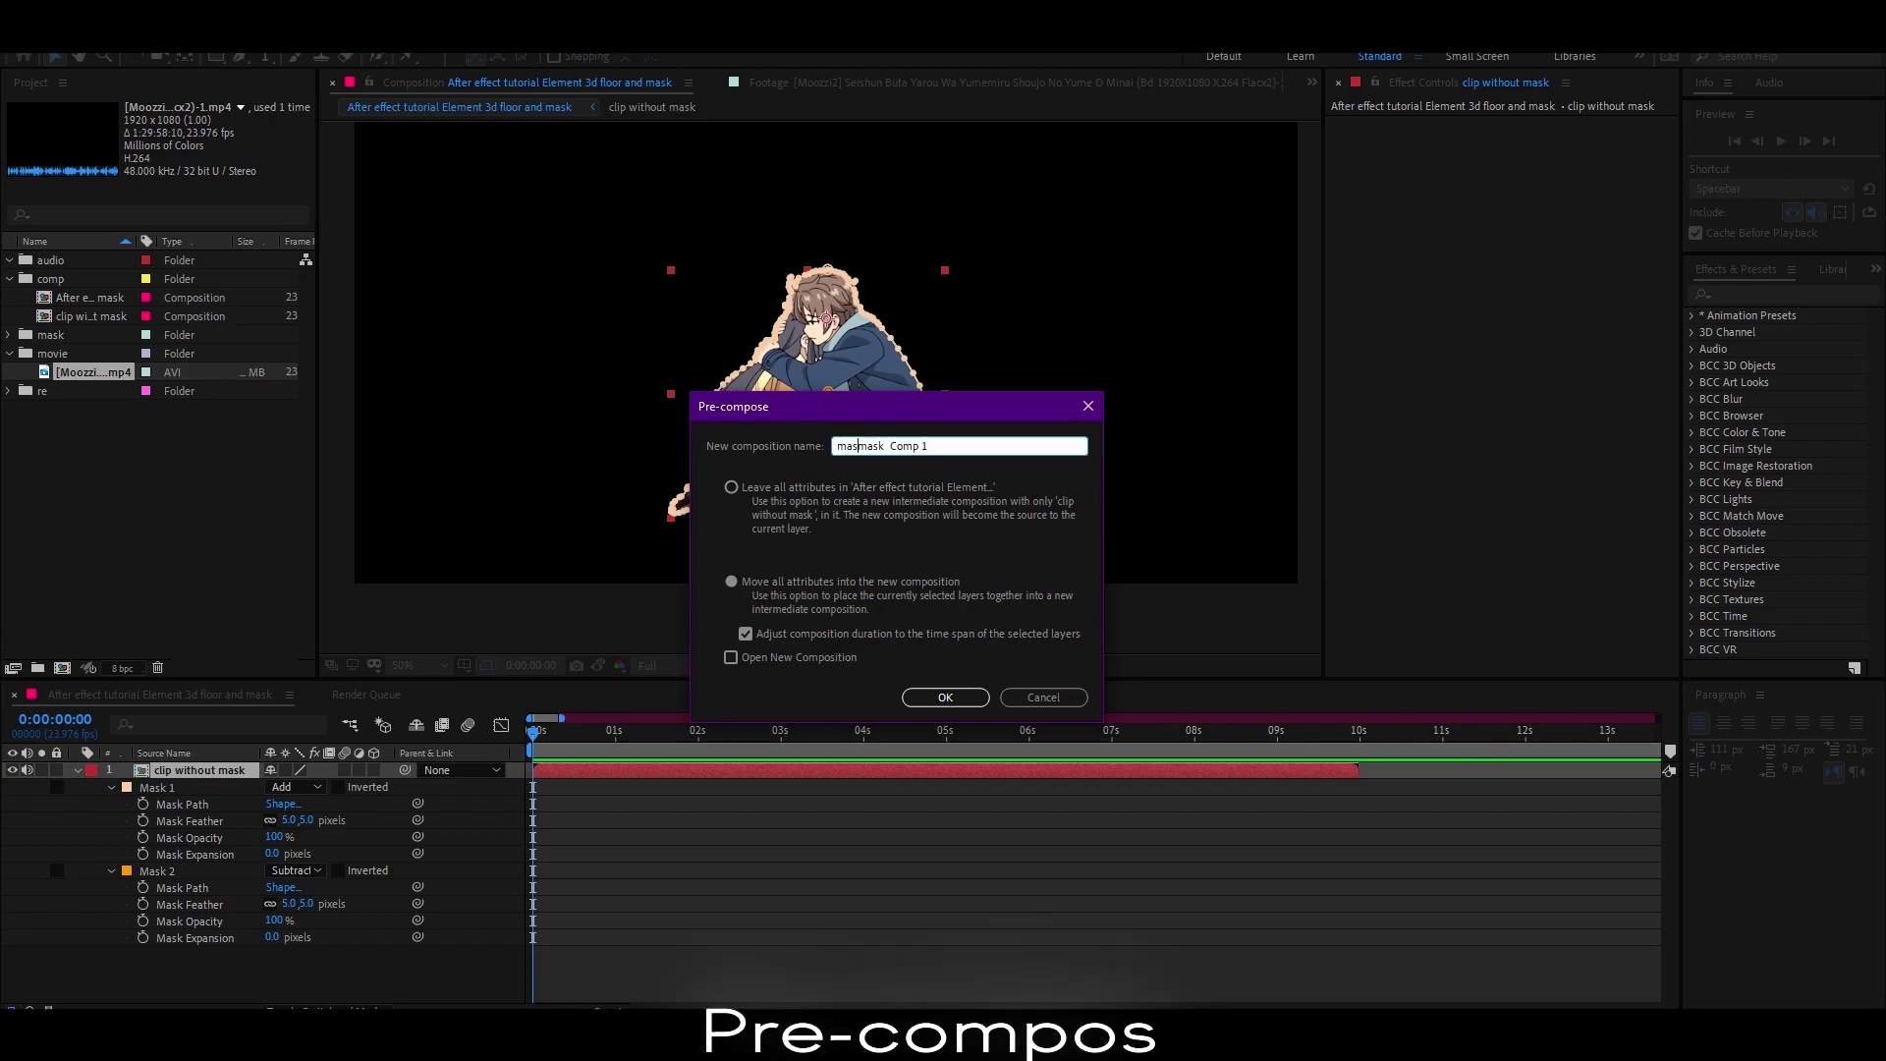
type("uta and masi mask")
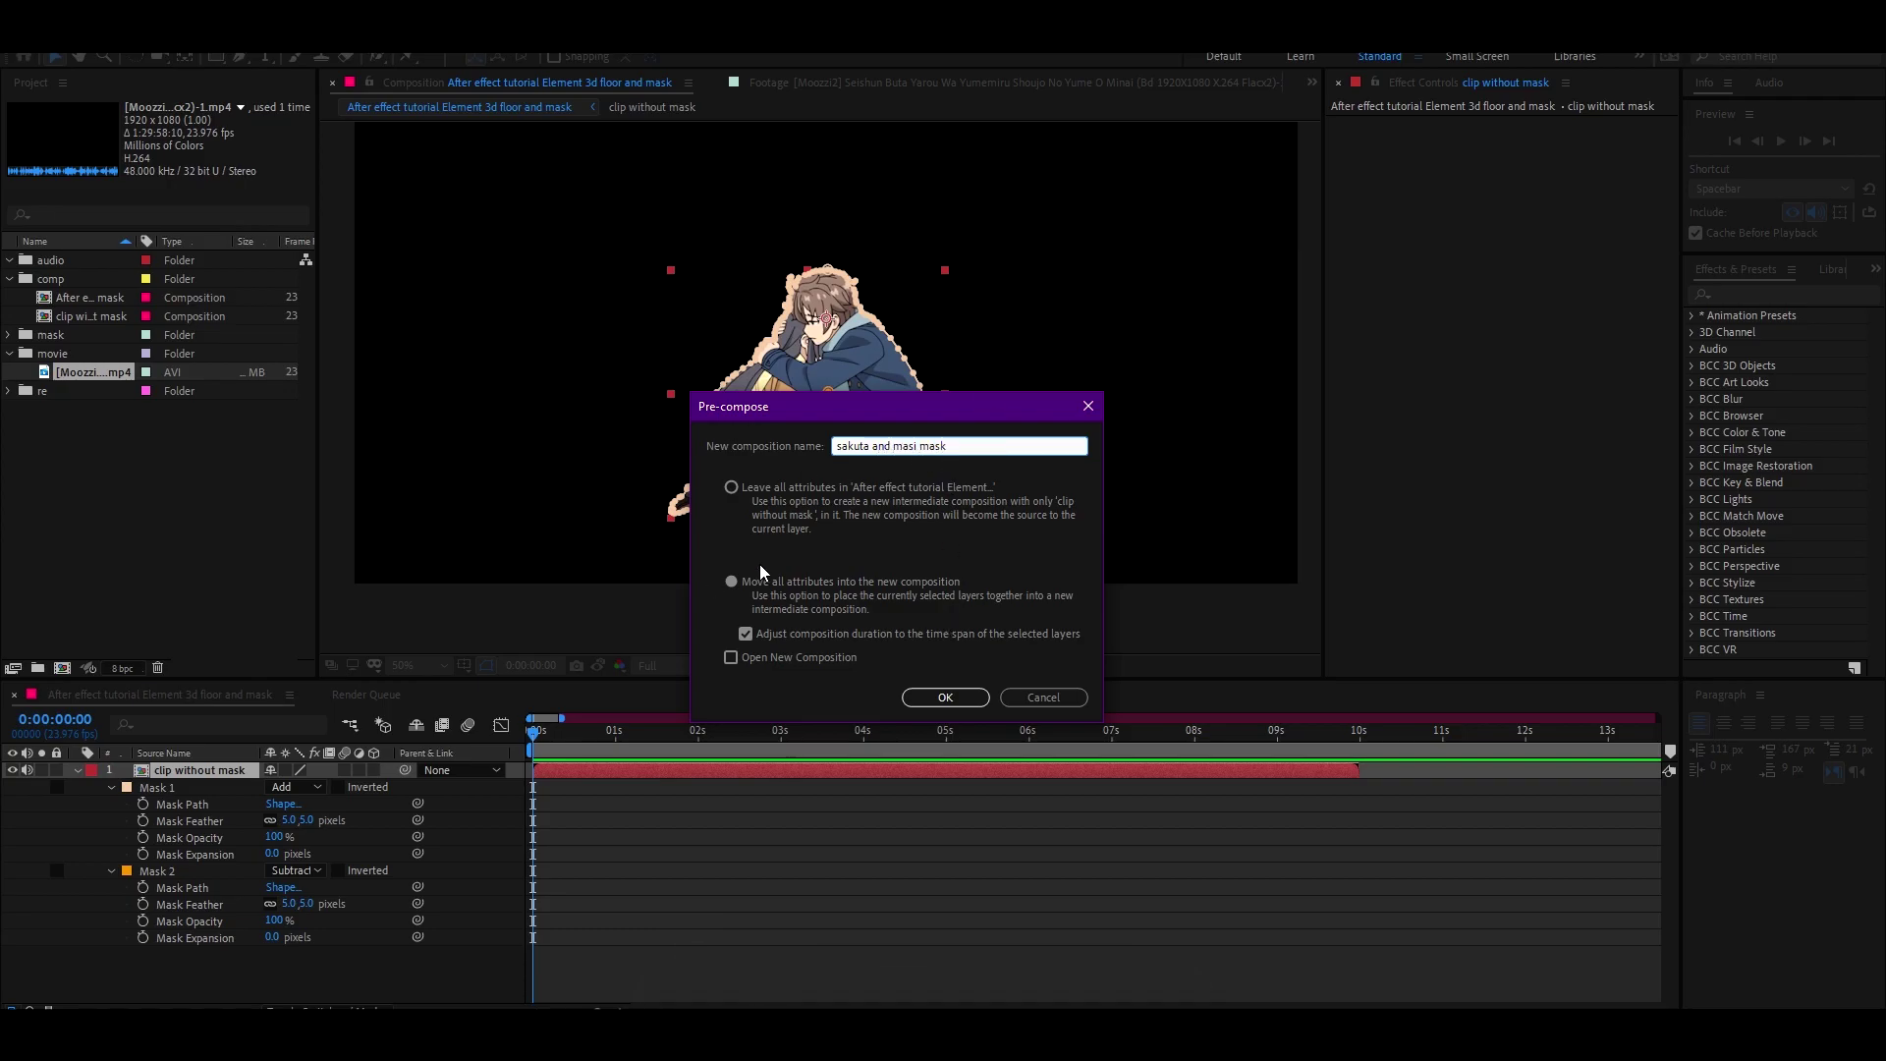
left_click(945, 696)
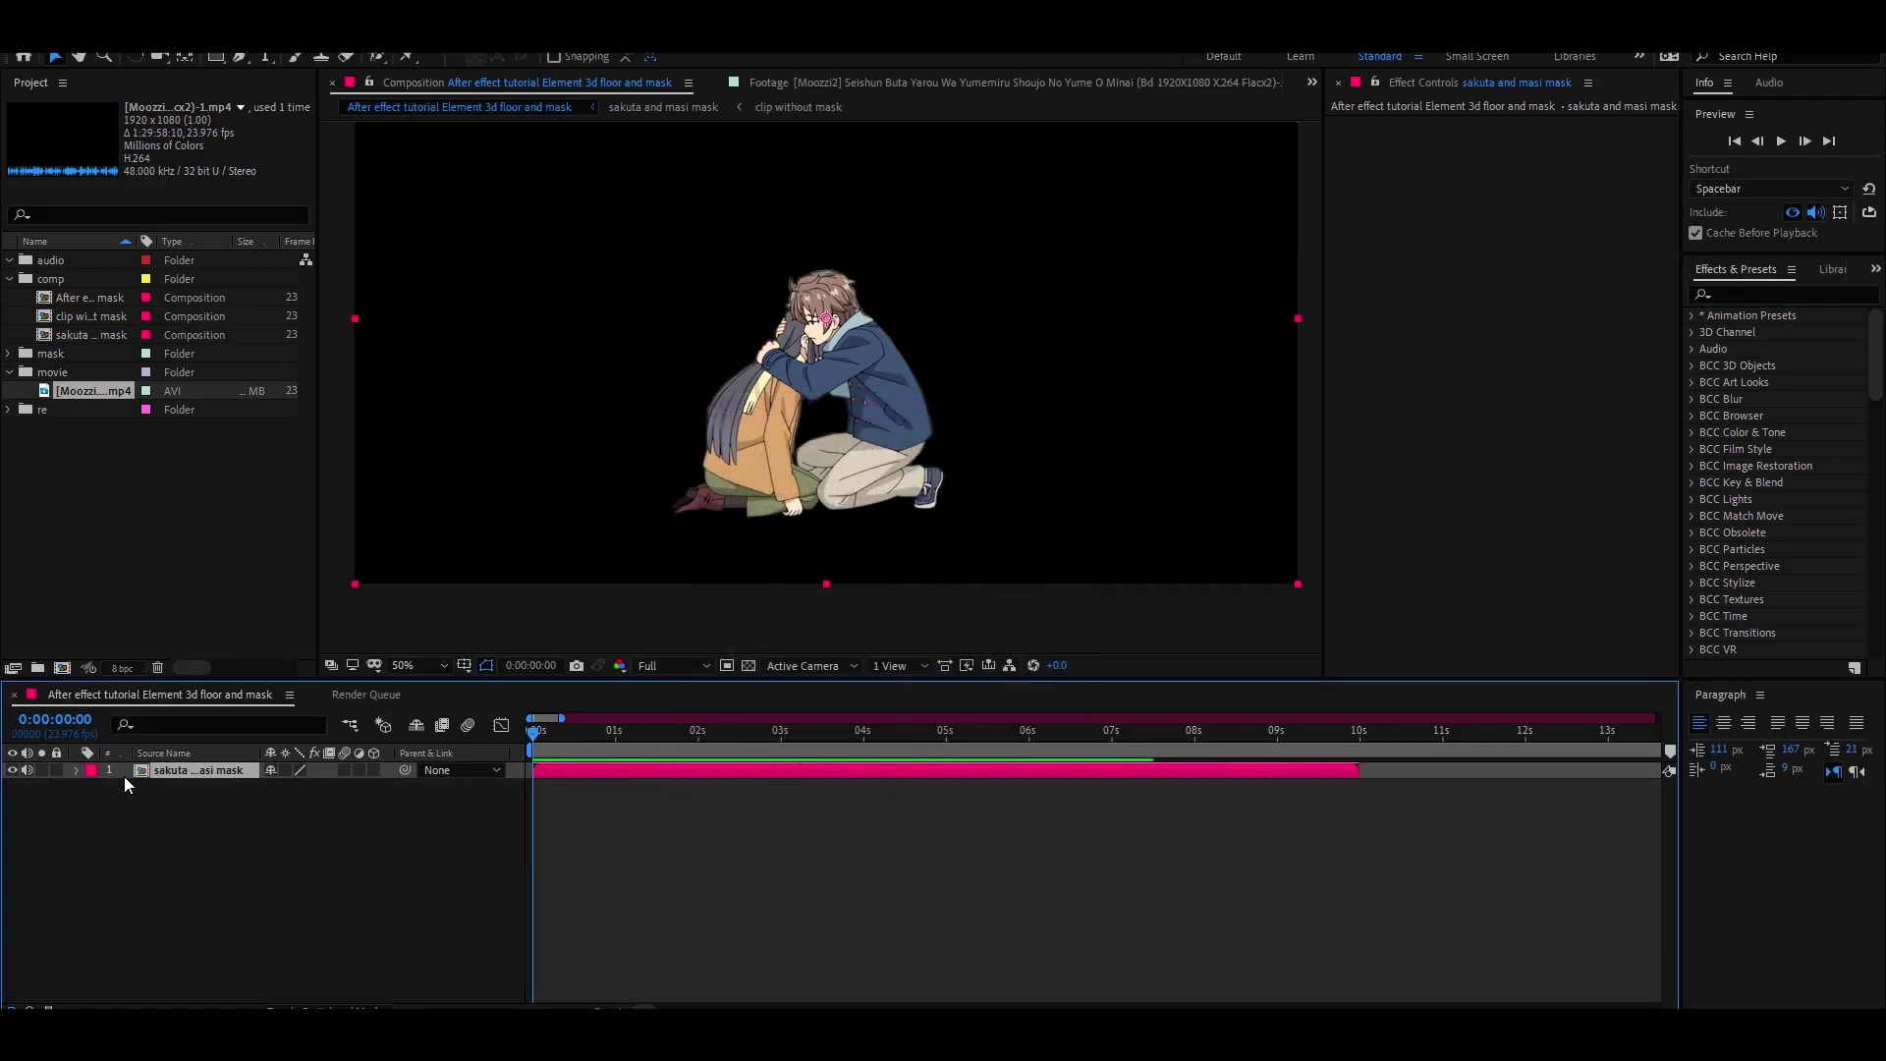
End the work area where the masked layer ends, at about 10 seconds, and save the project.
left_click_drag(801, 734, 556, 770)
key("n")
scroll(892, 485, "down", 2)
scroll(892, 486, "up", 2)
key("ctrl+s")
Move the "sakuta and masi mask" composition into the mask folder and collapse the movie and comp folders.
left_click(124, 432)
left_click(8, 373)
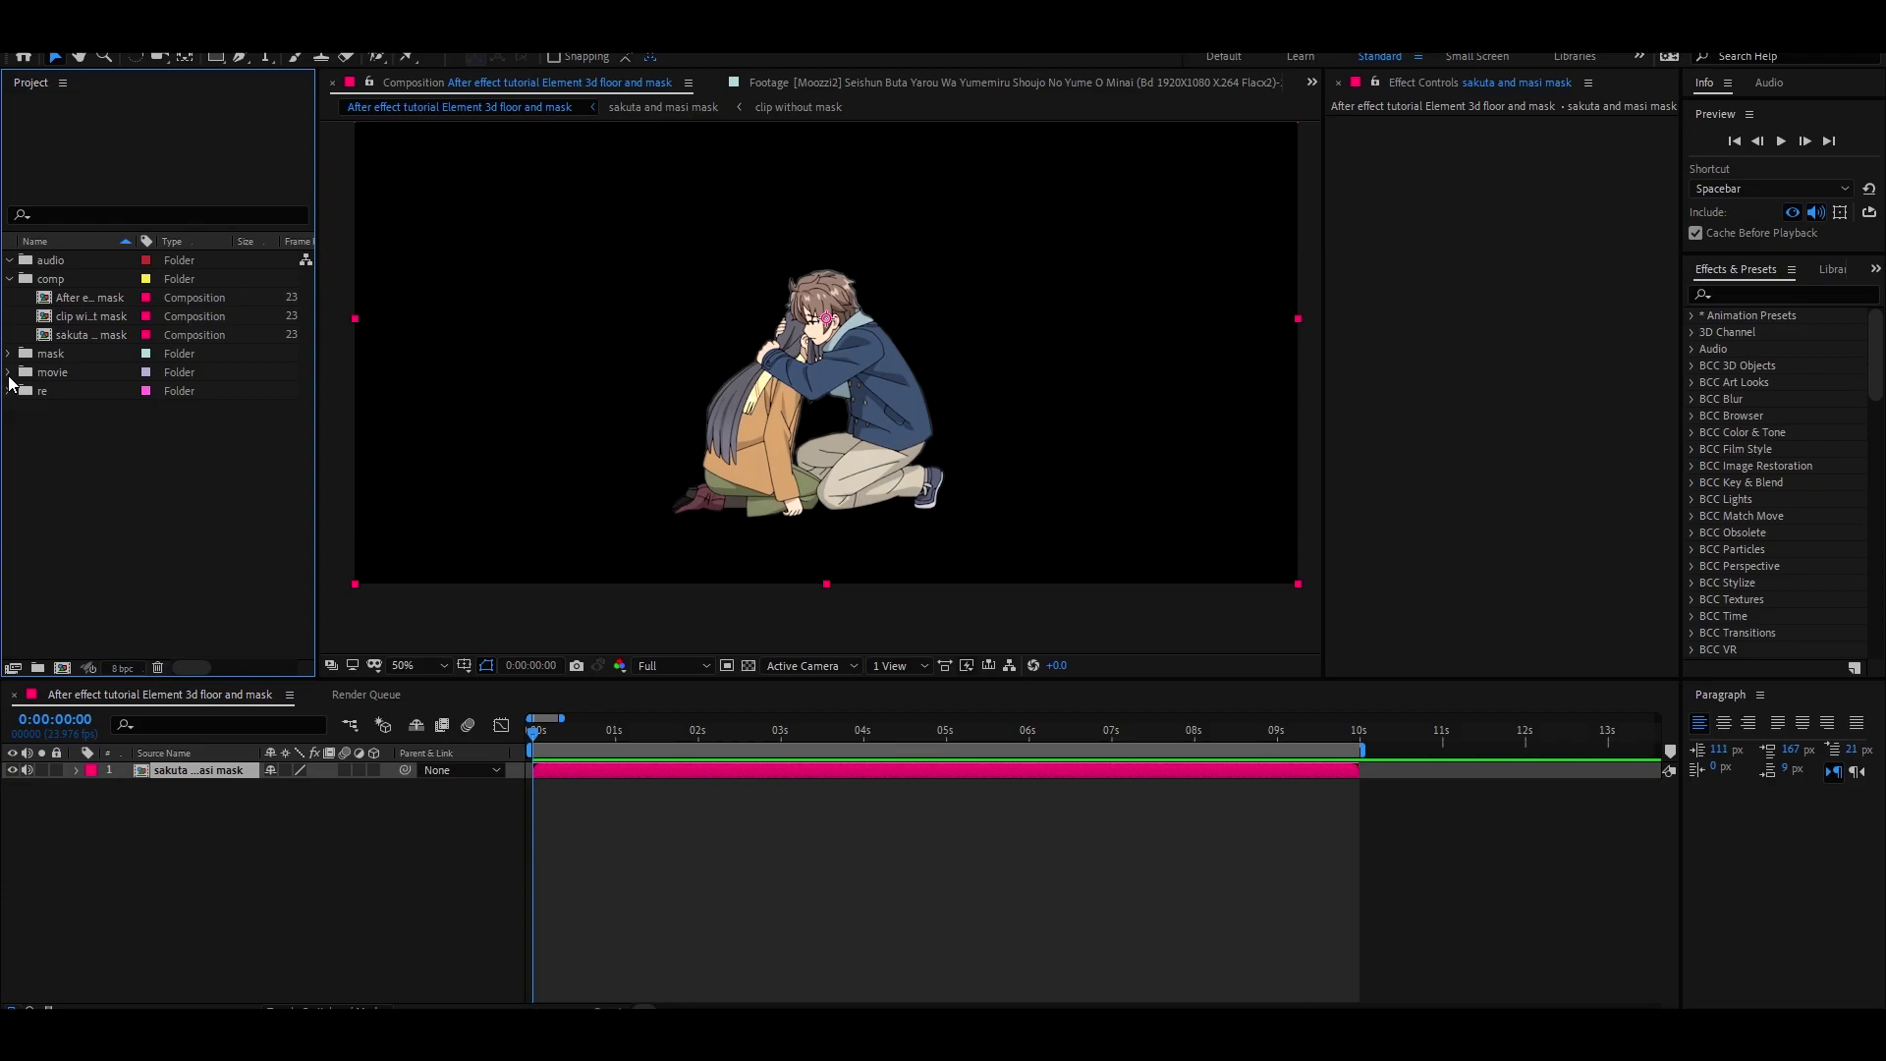
left_click(75, 324)
left_click(70, 338)
left_click_drag(70, 338, 76, 360)
left_click(9, 279)
left_click(629, 930)
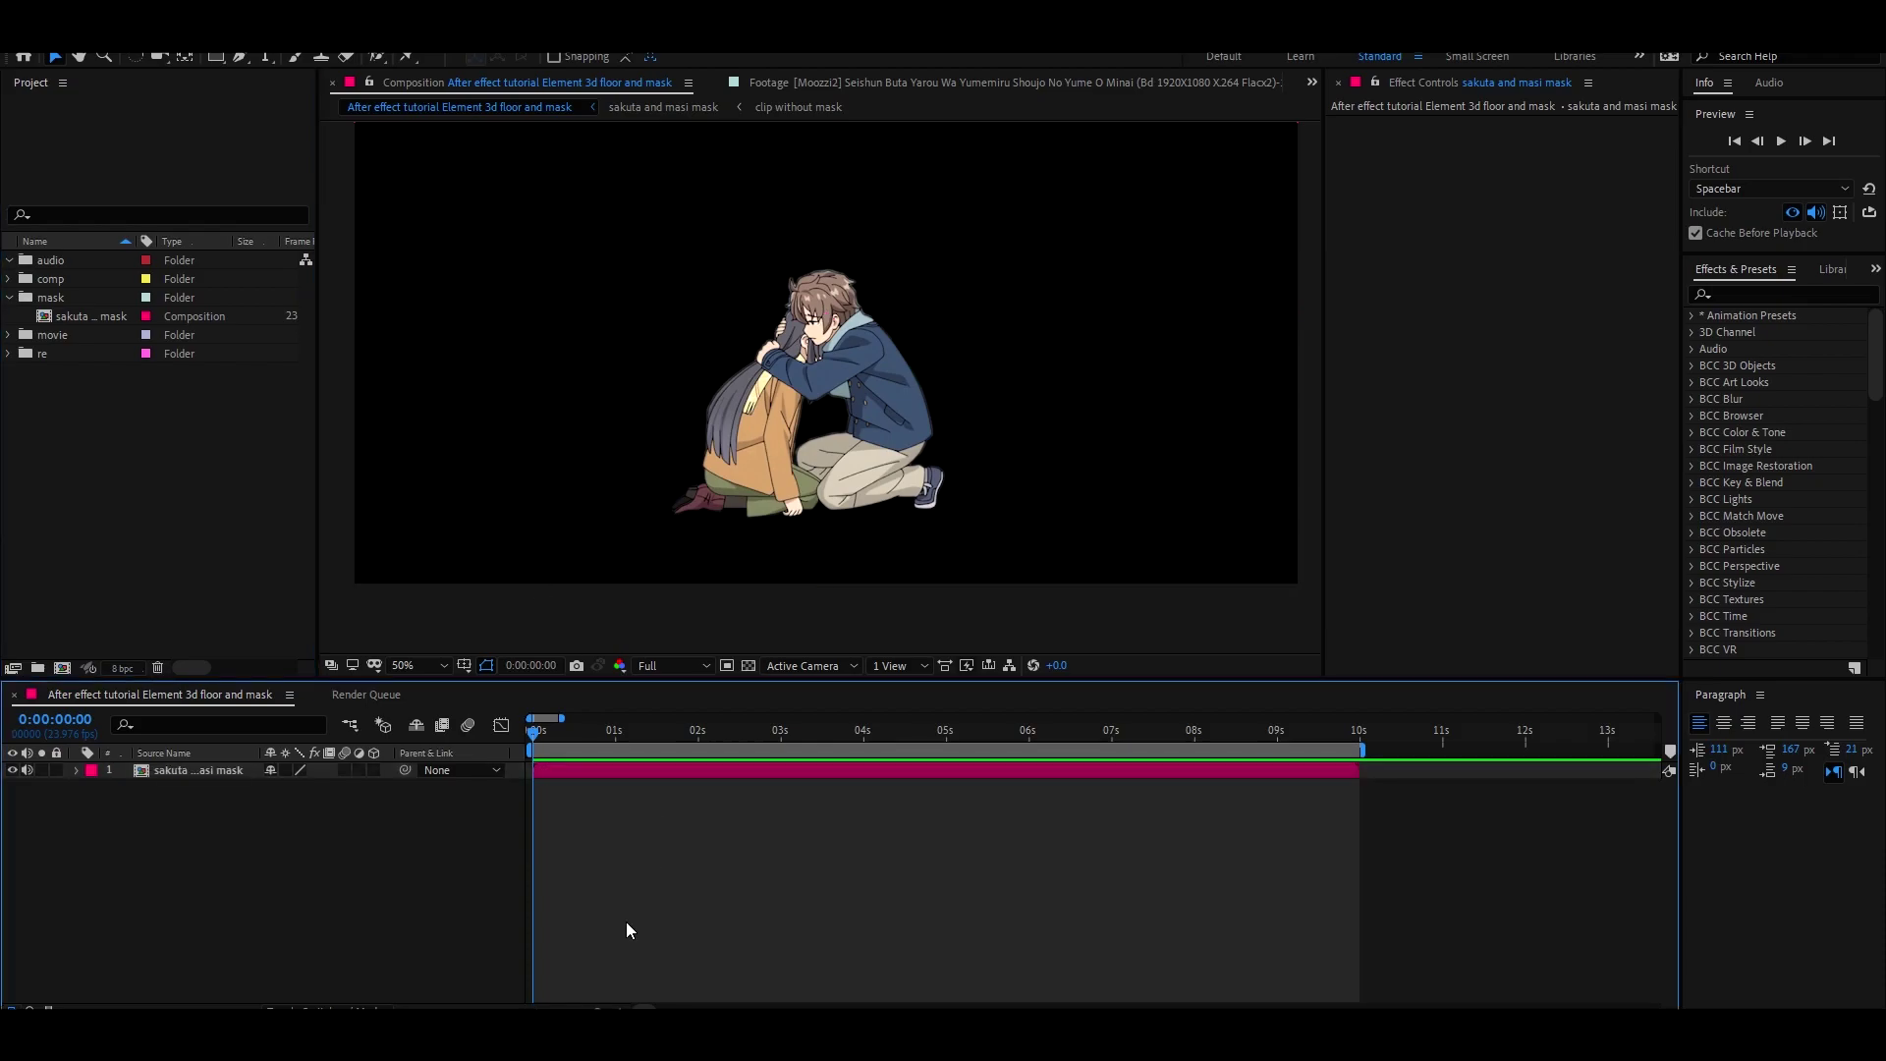
Hide the masked layer and create a 1920 x 1080 px solid named E3D in blue 006CFF.
left_click(12, 772)
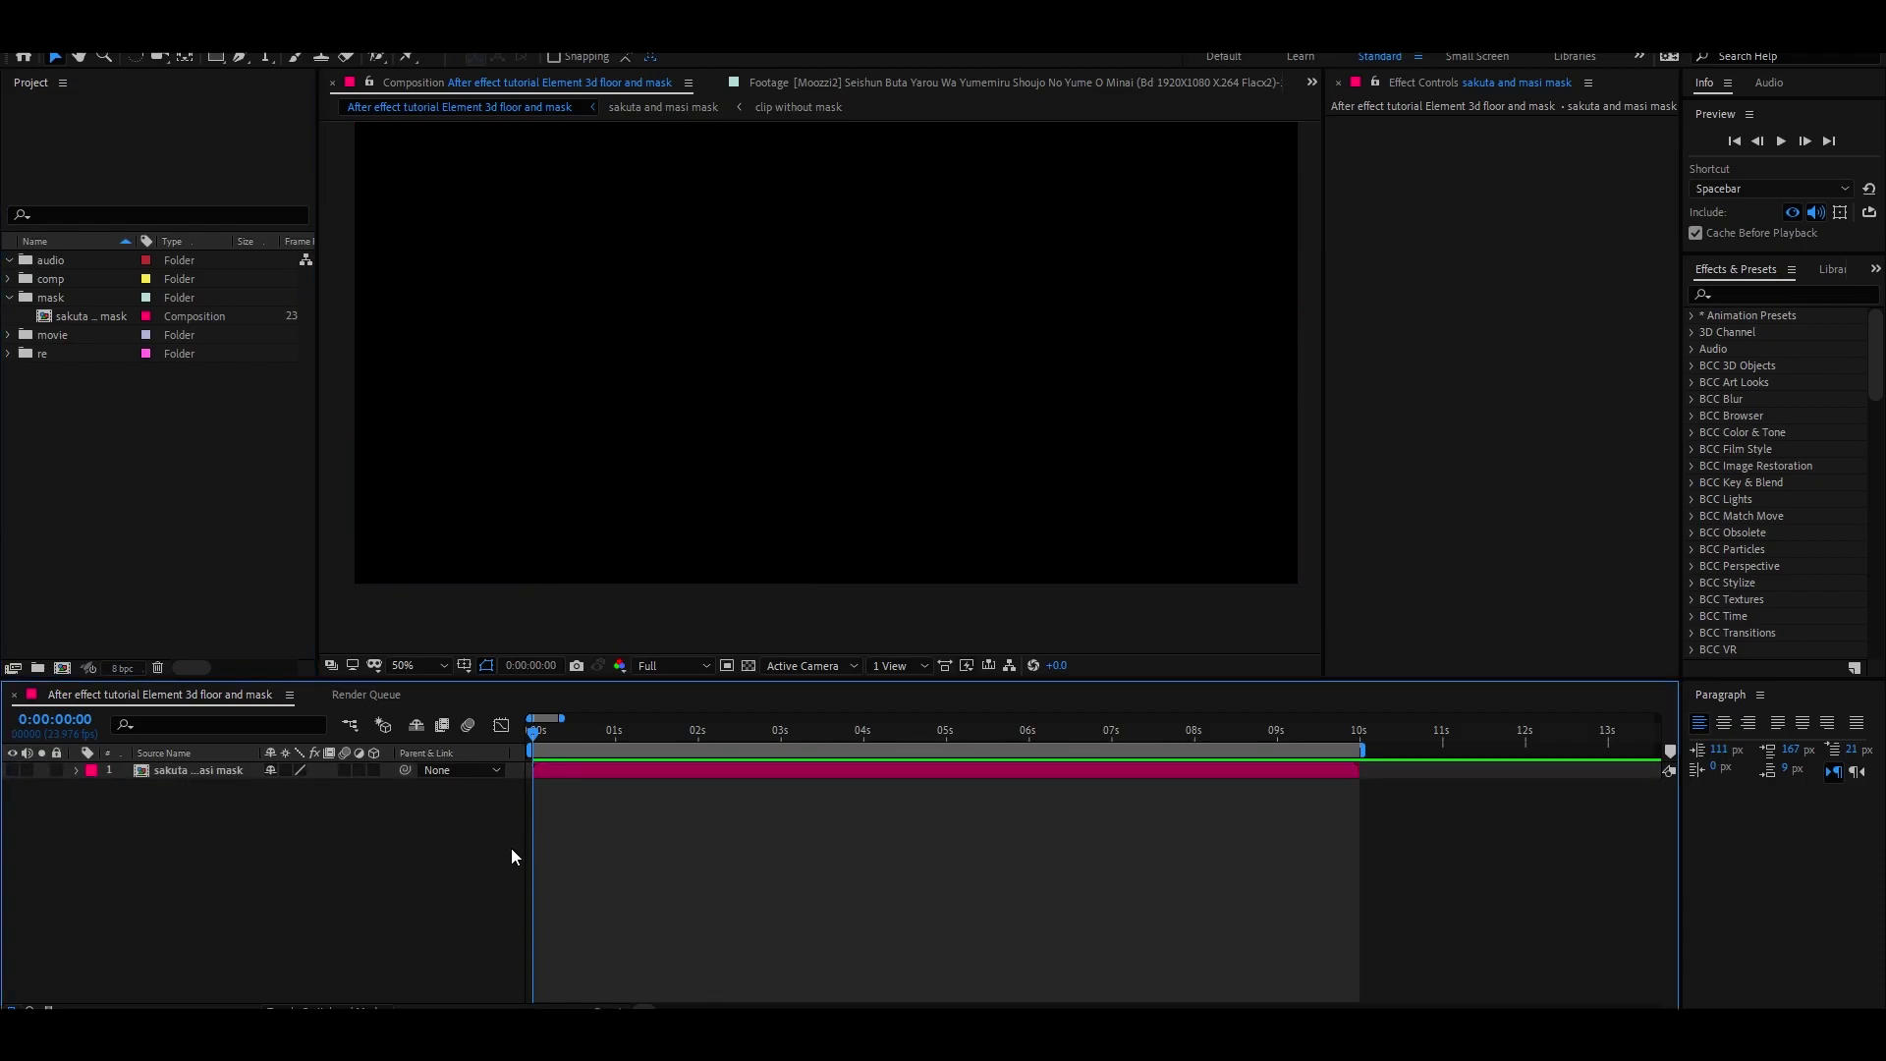
right_click(566, 850)
mouse_move(765, 640)
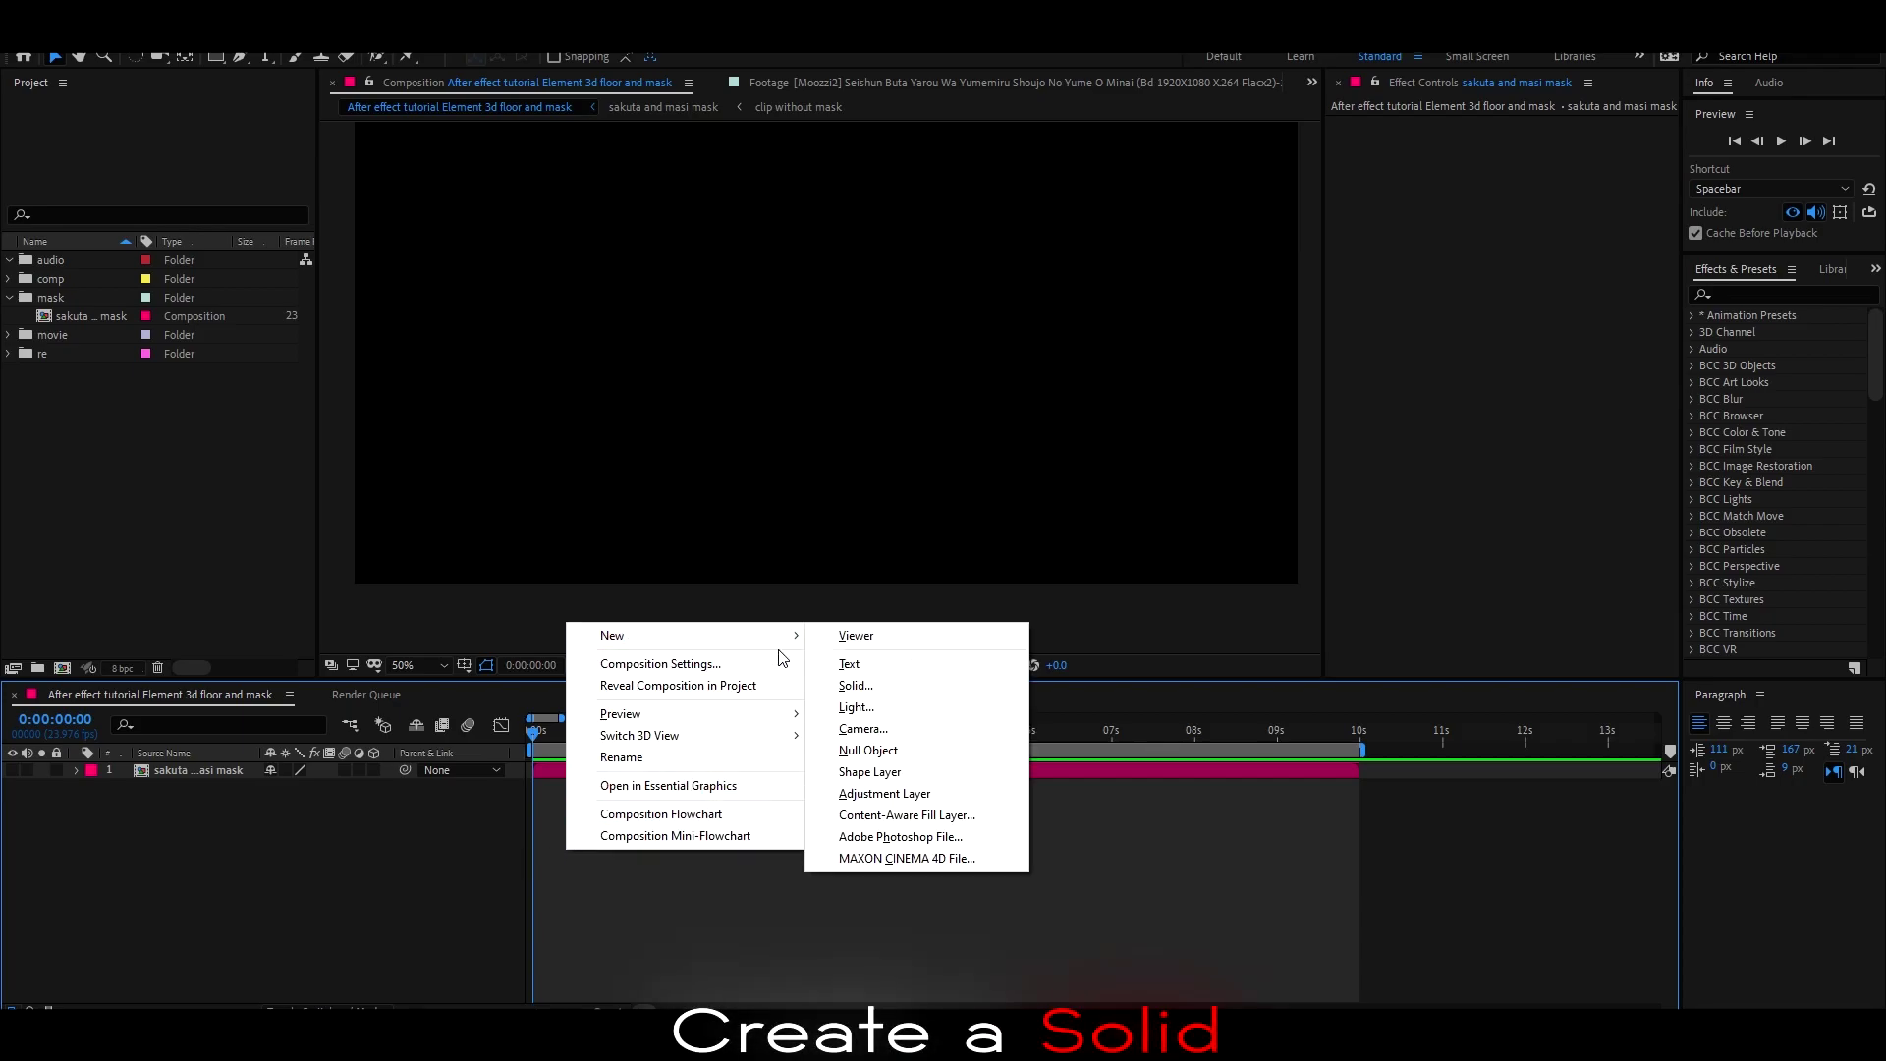
left_click(849, 686)
type("E3D")
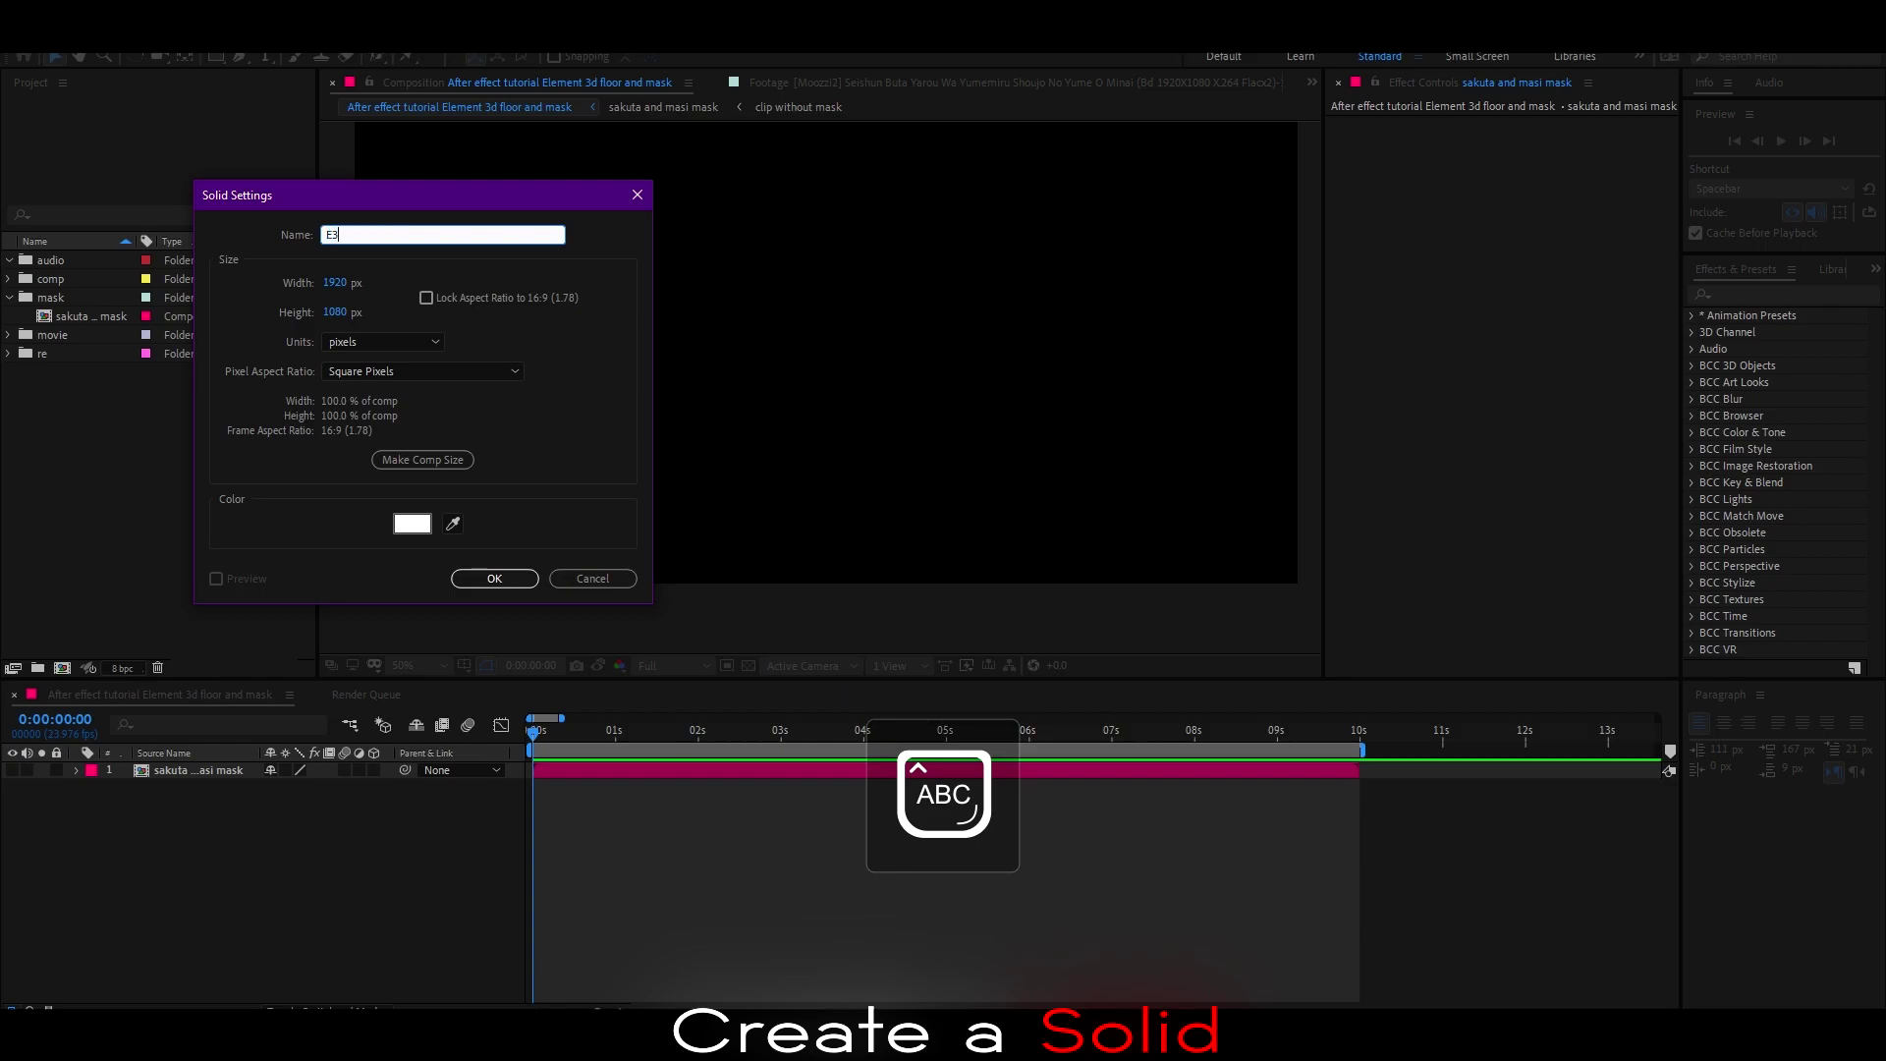
left_click(413, 524)
type("006CFF")
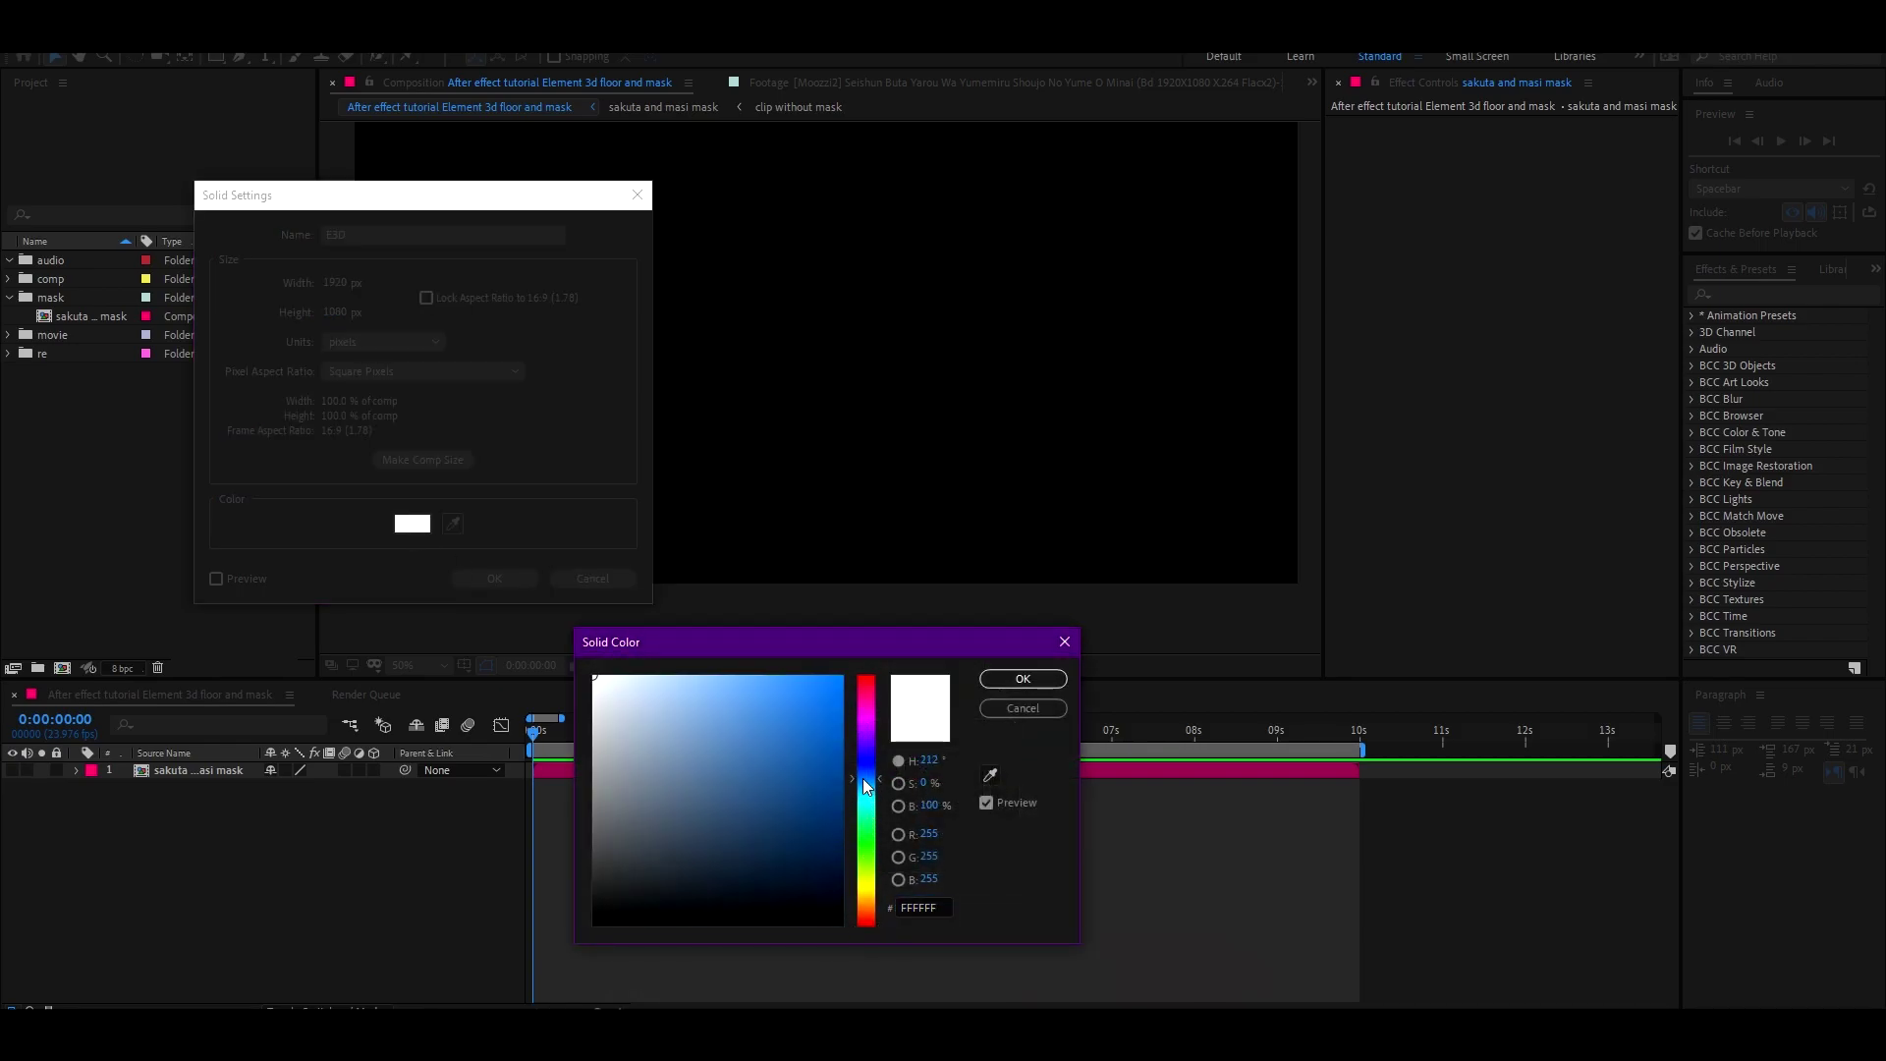
left_click(1018, 680)
left_click(499, 578)
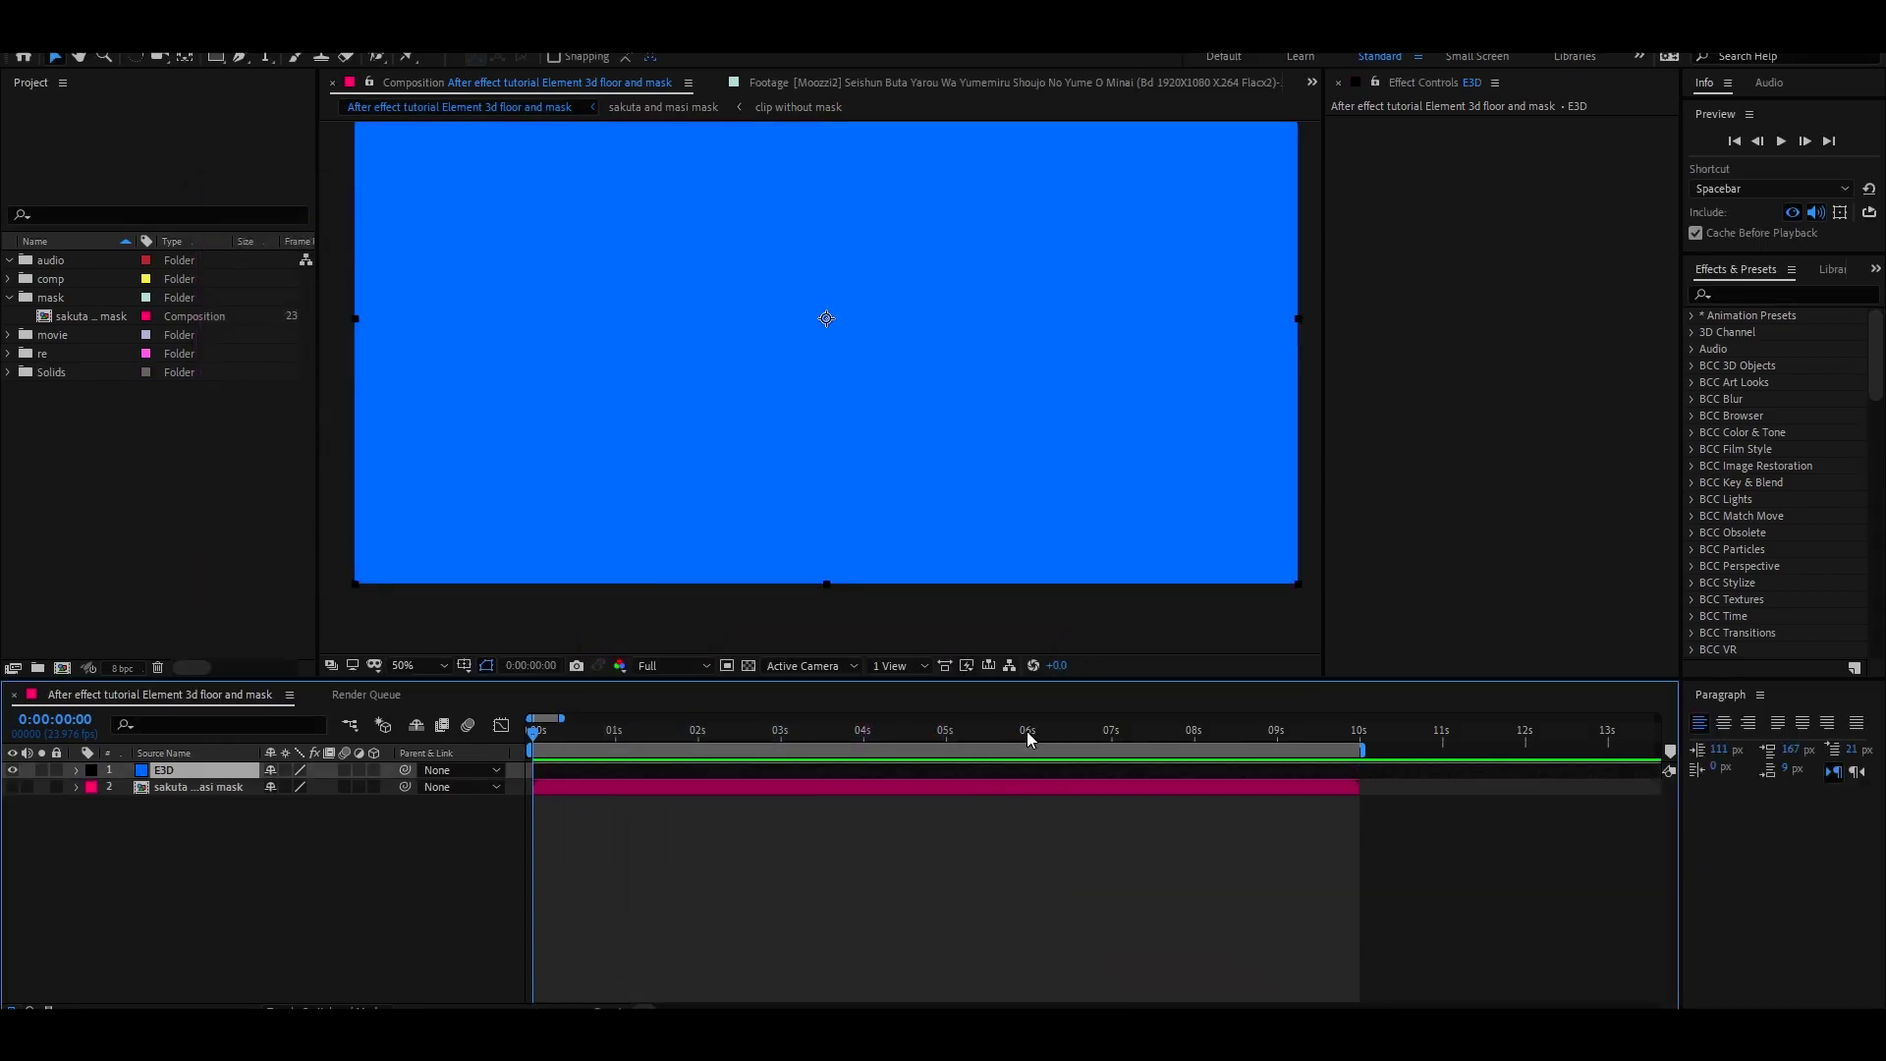
Split the E3D solid at 0:00:09:23 and delete the part after it.
left_click(1360, 735)
key("ctrl+shift+d")
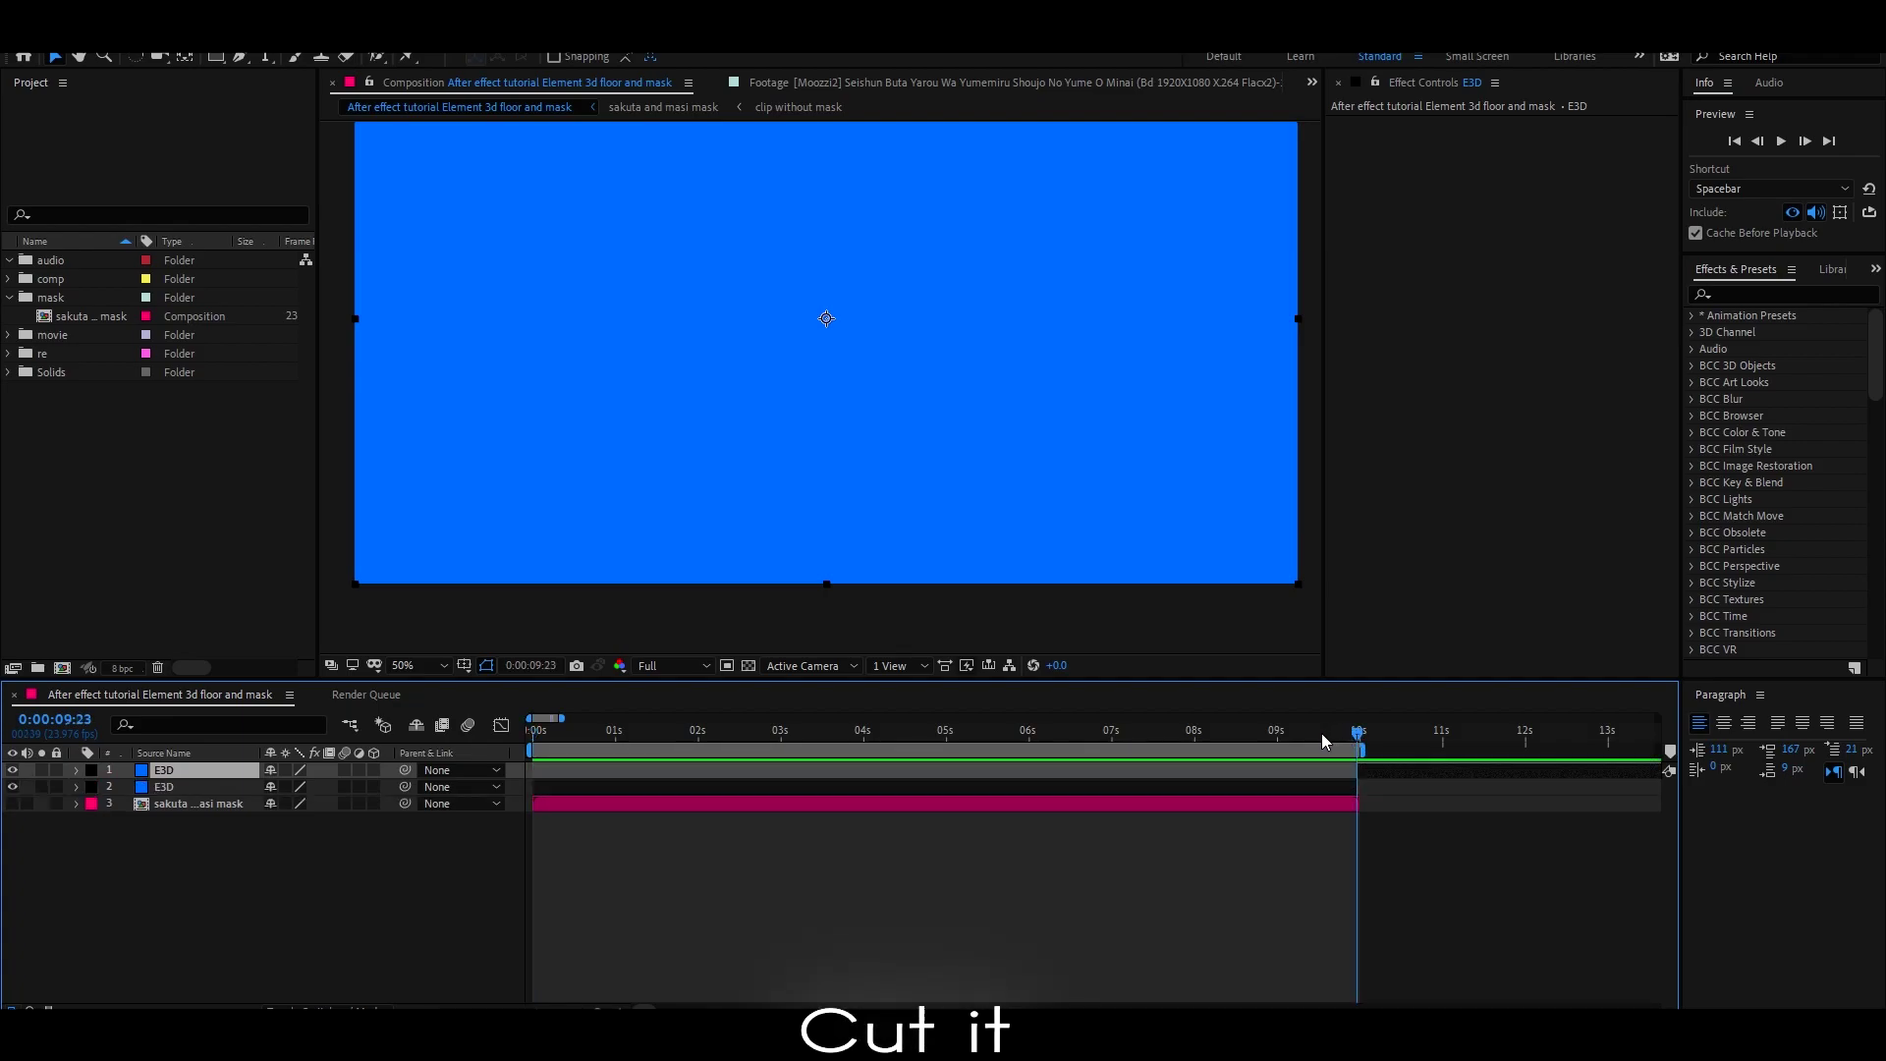
key("Delete")
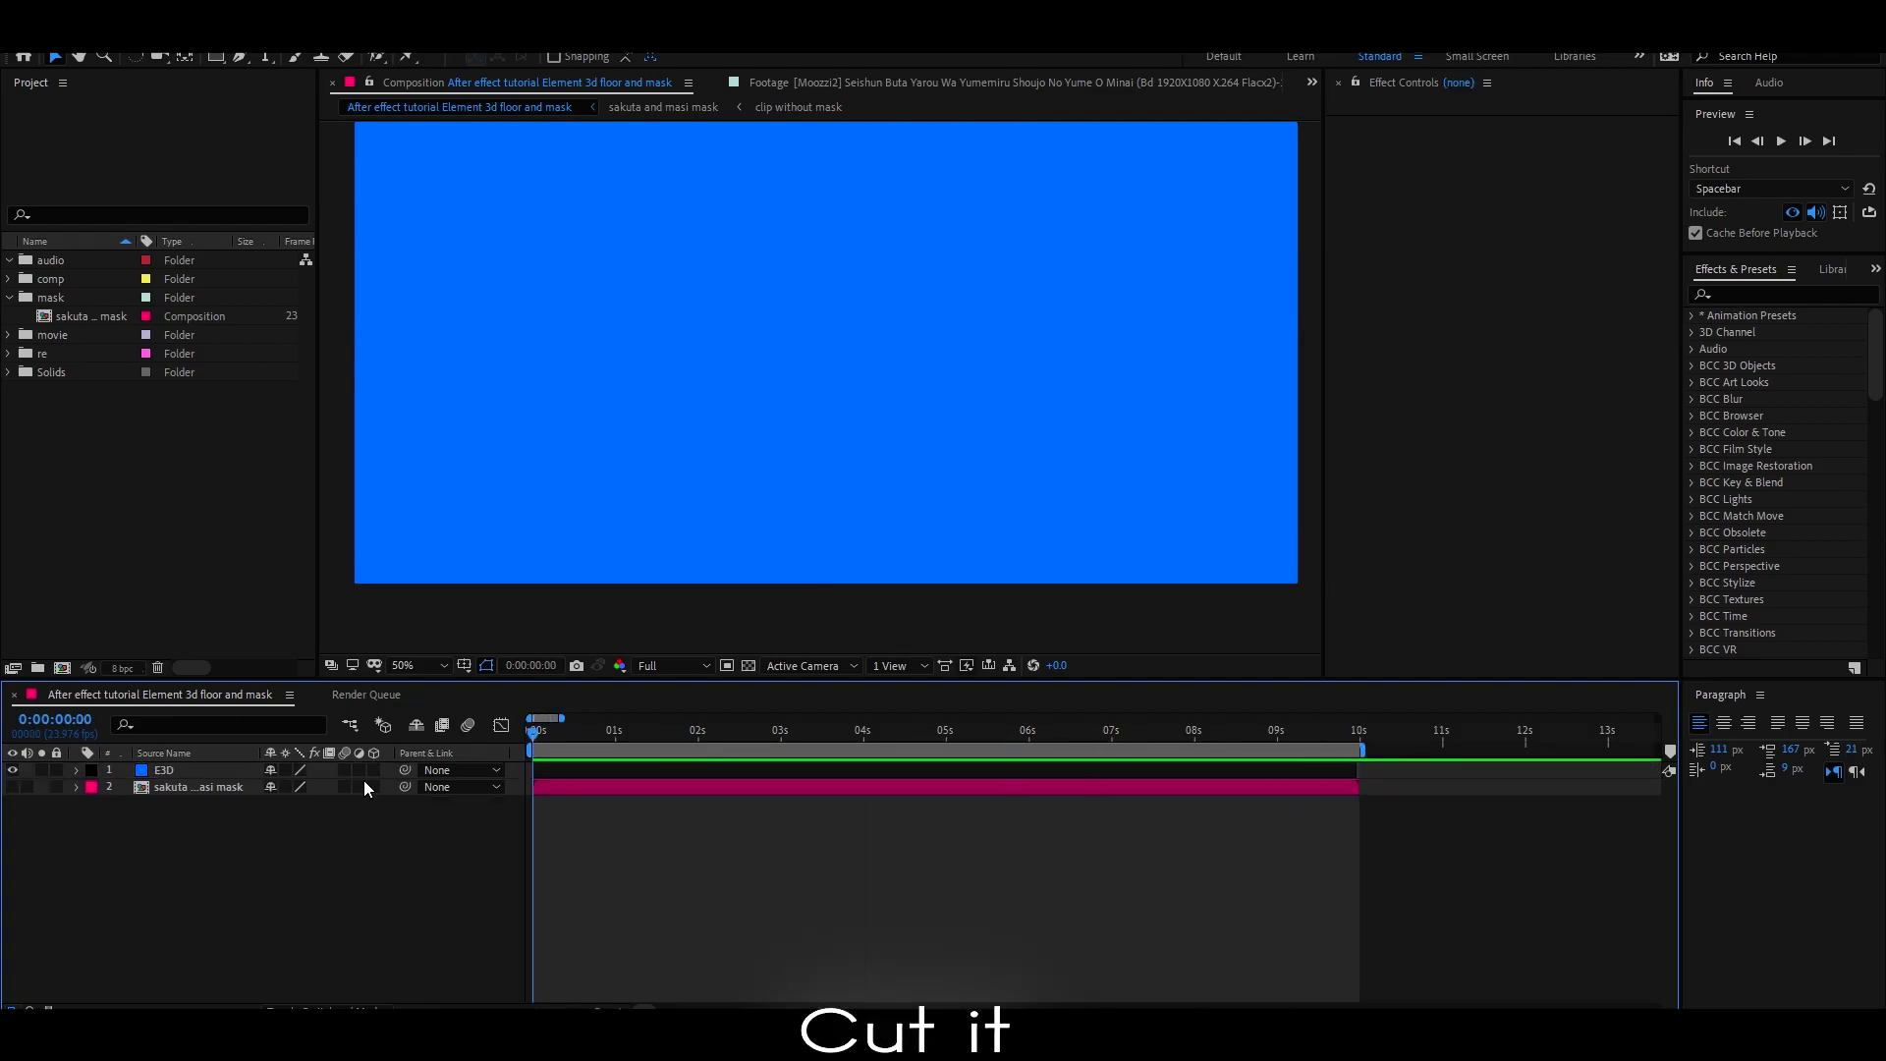
Change the label colour of the E3D layer to Blue.
left_click(97, 771)
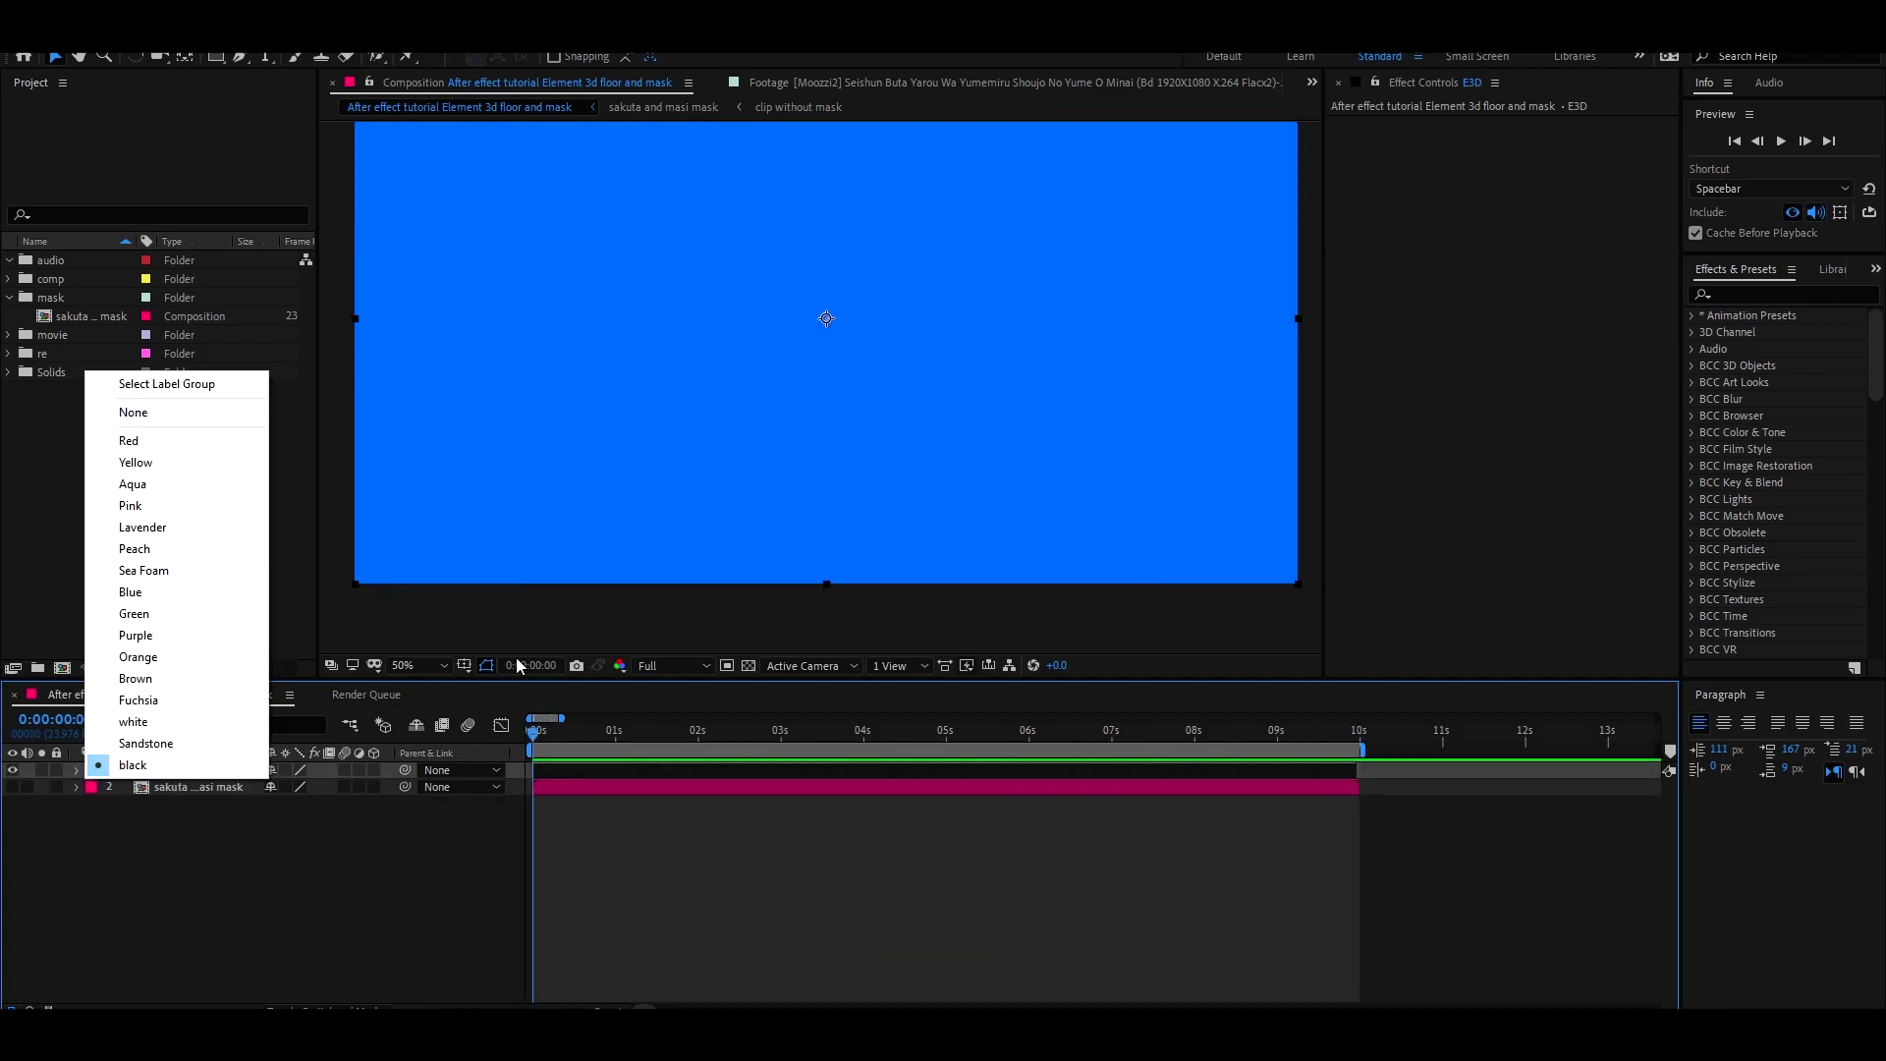
left_click(426, 664)
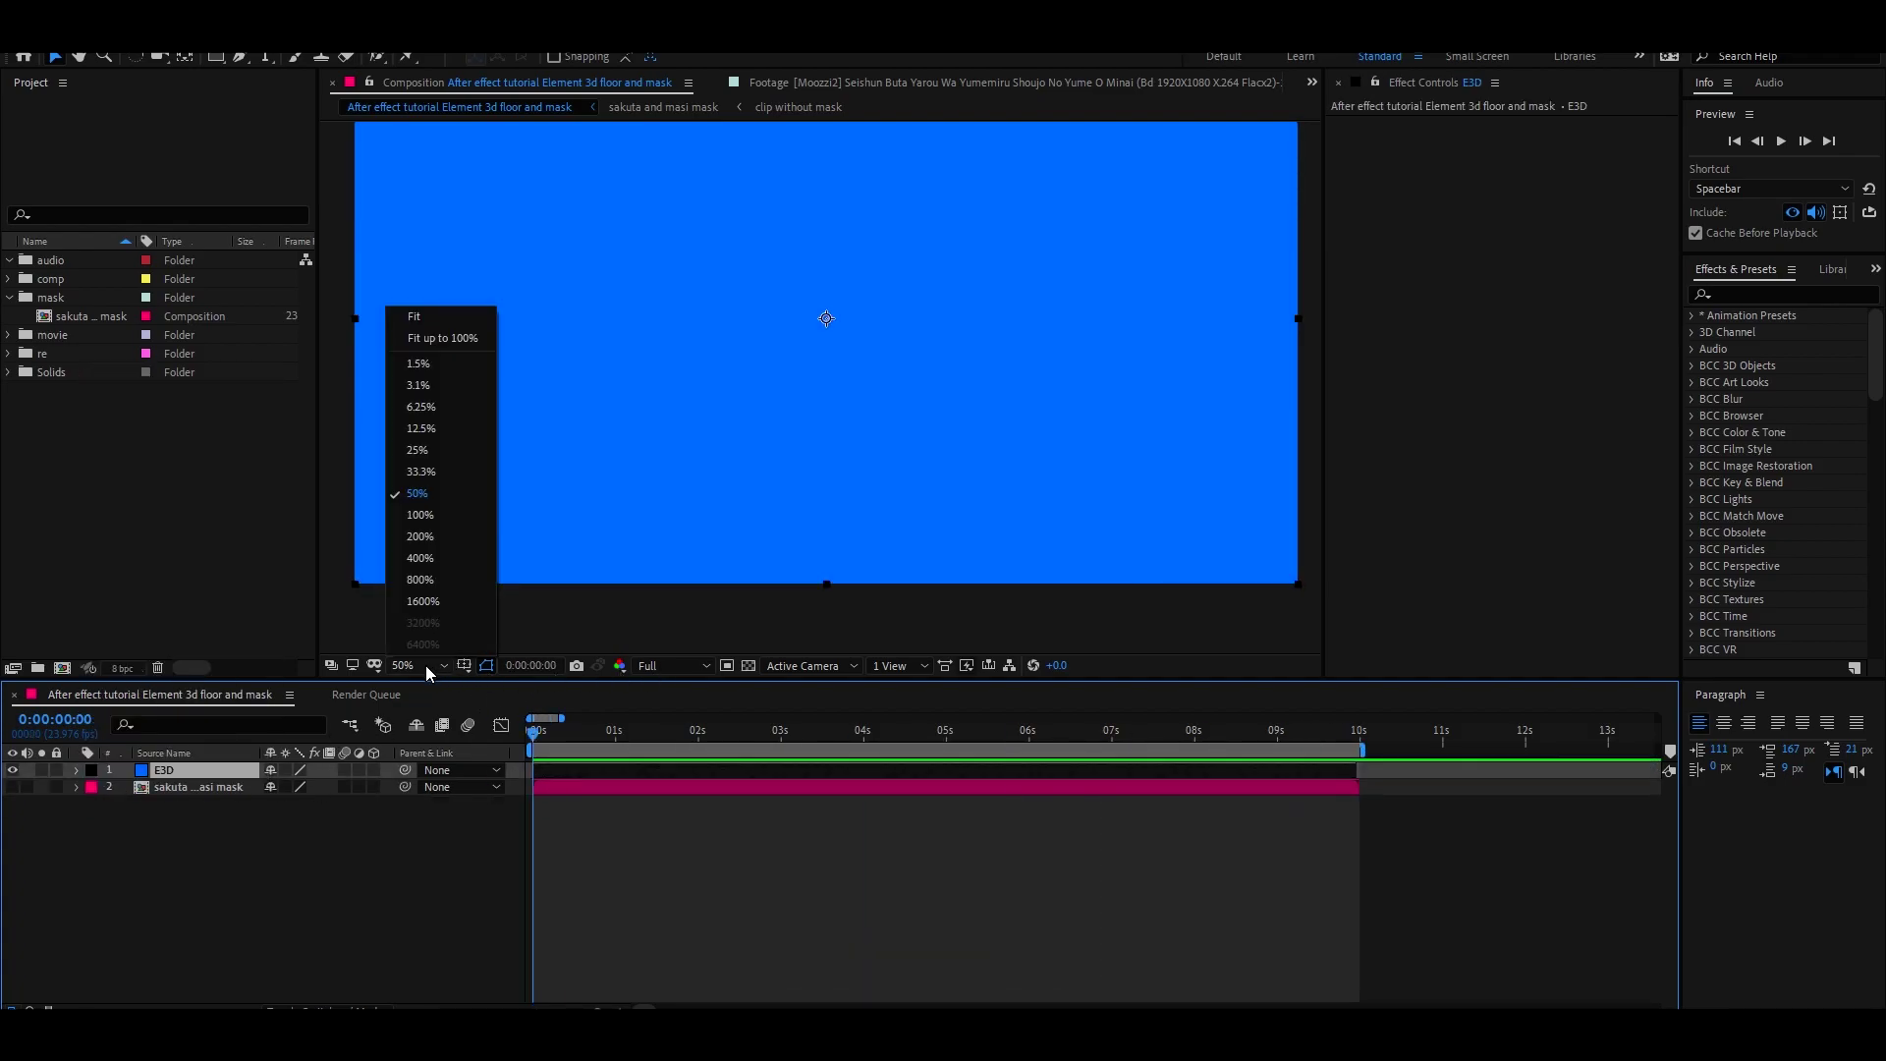
left_click(445, 328)
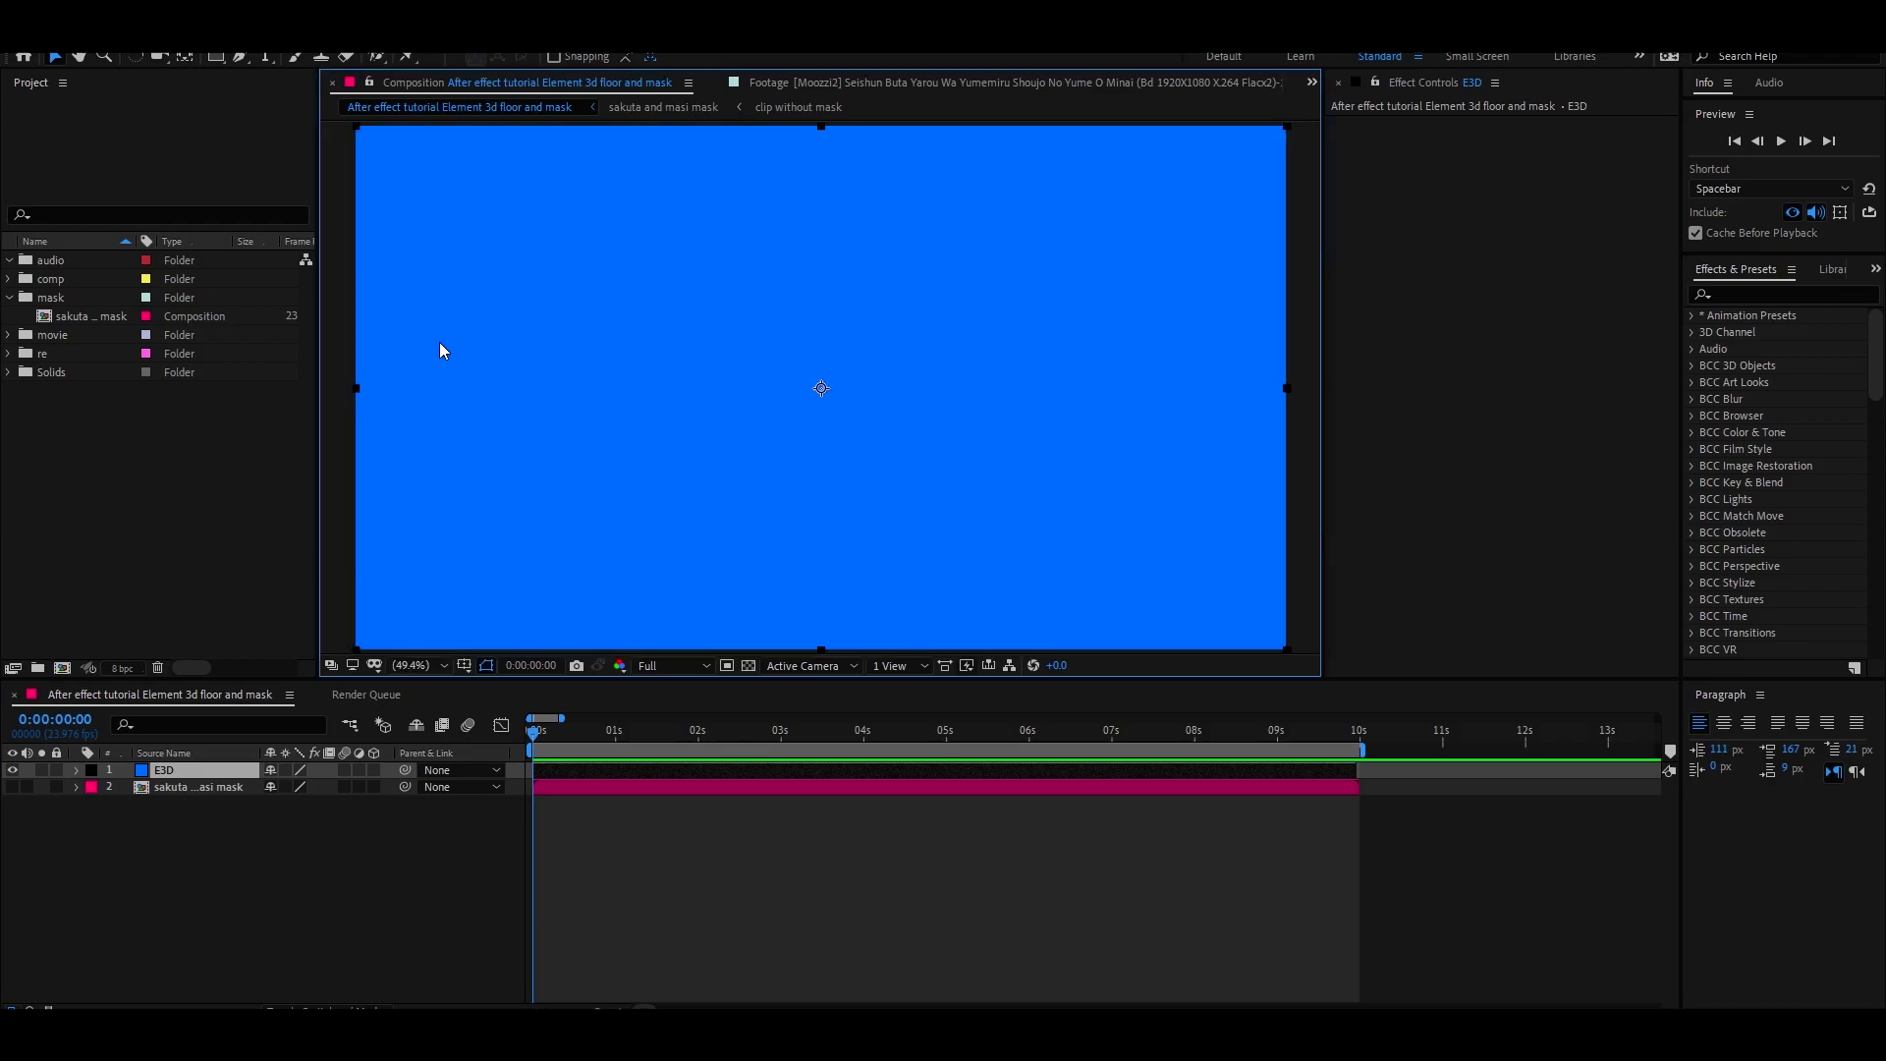
left_click(90, 774)
left_click(154, 593)
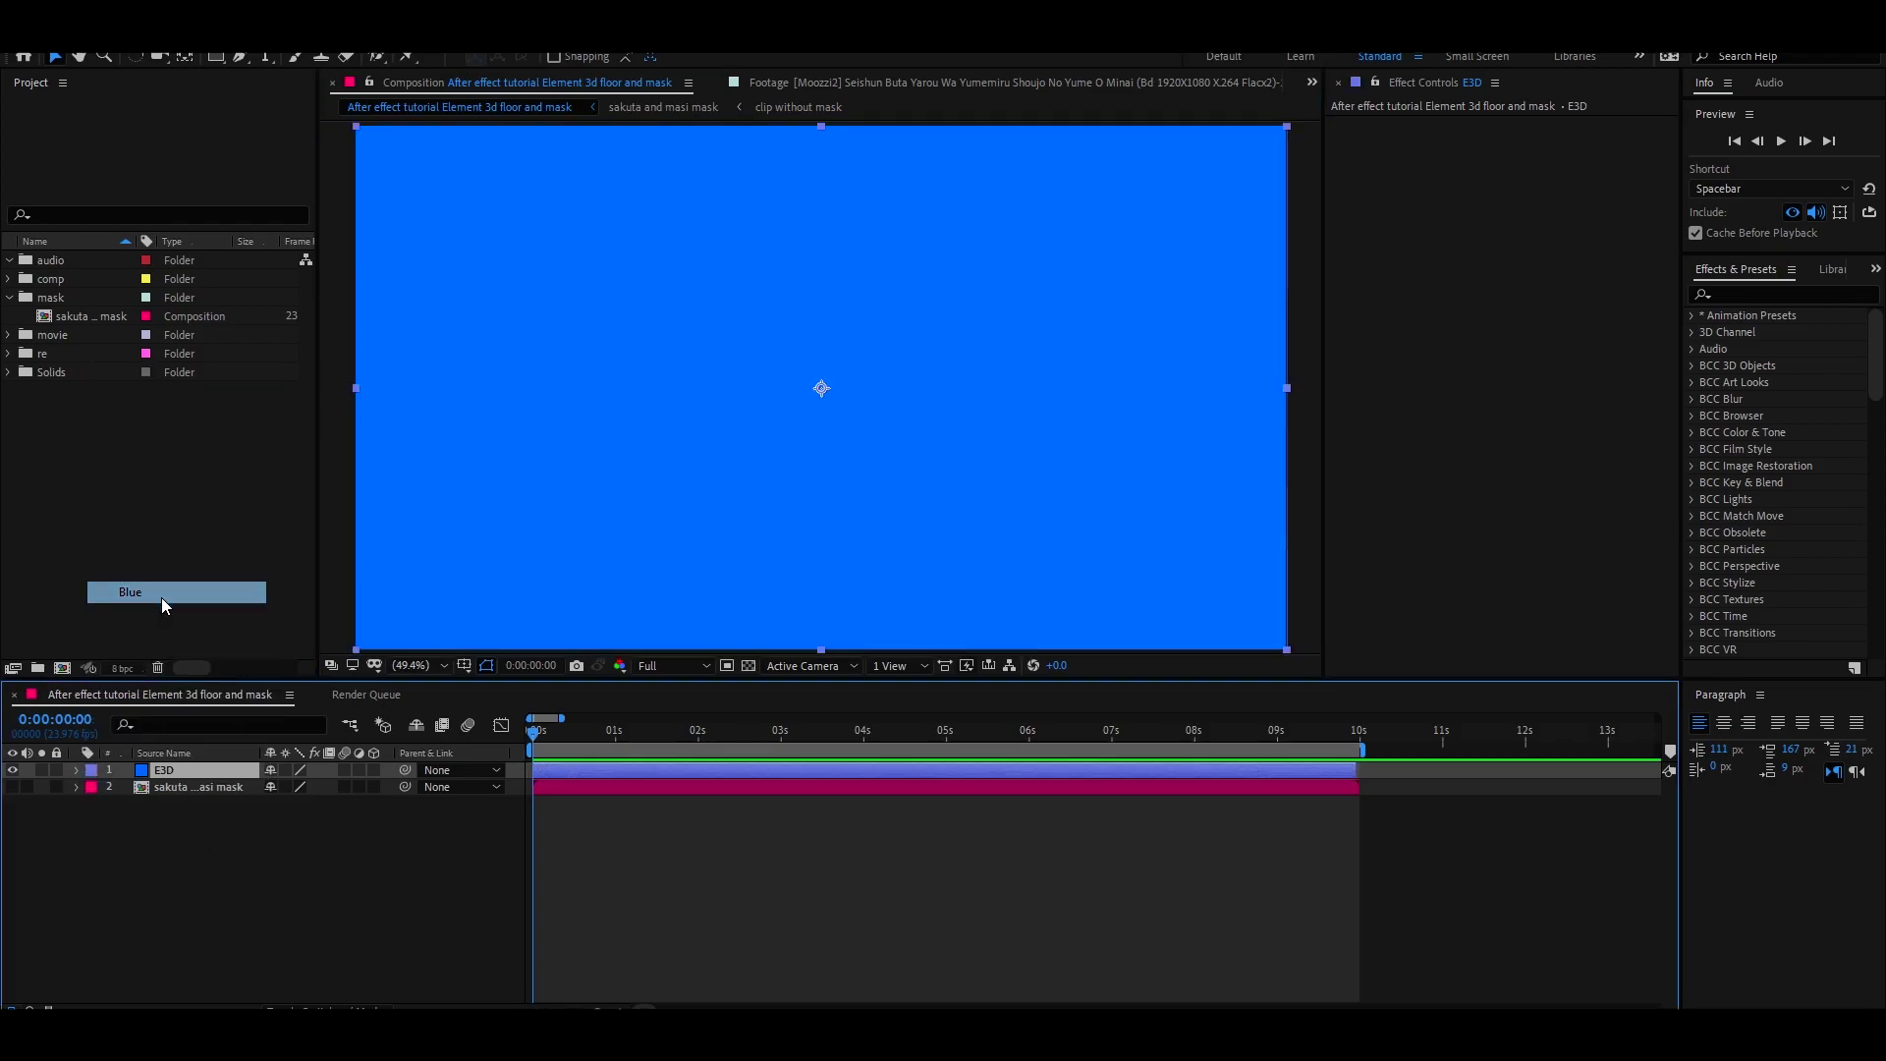
Find the Element effect and apply it to the E3D solid.
key("ctrl+space")
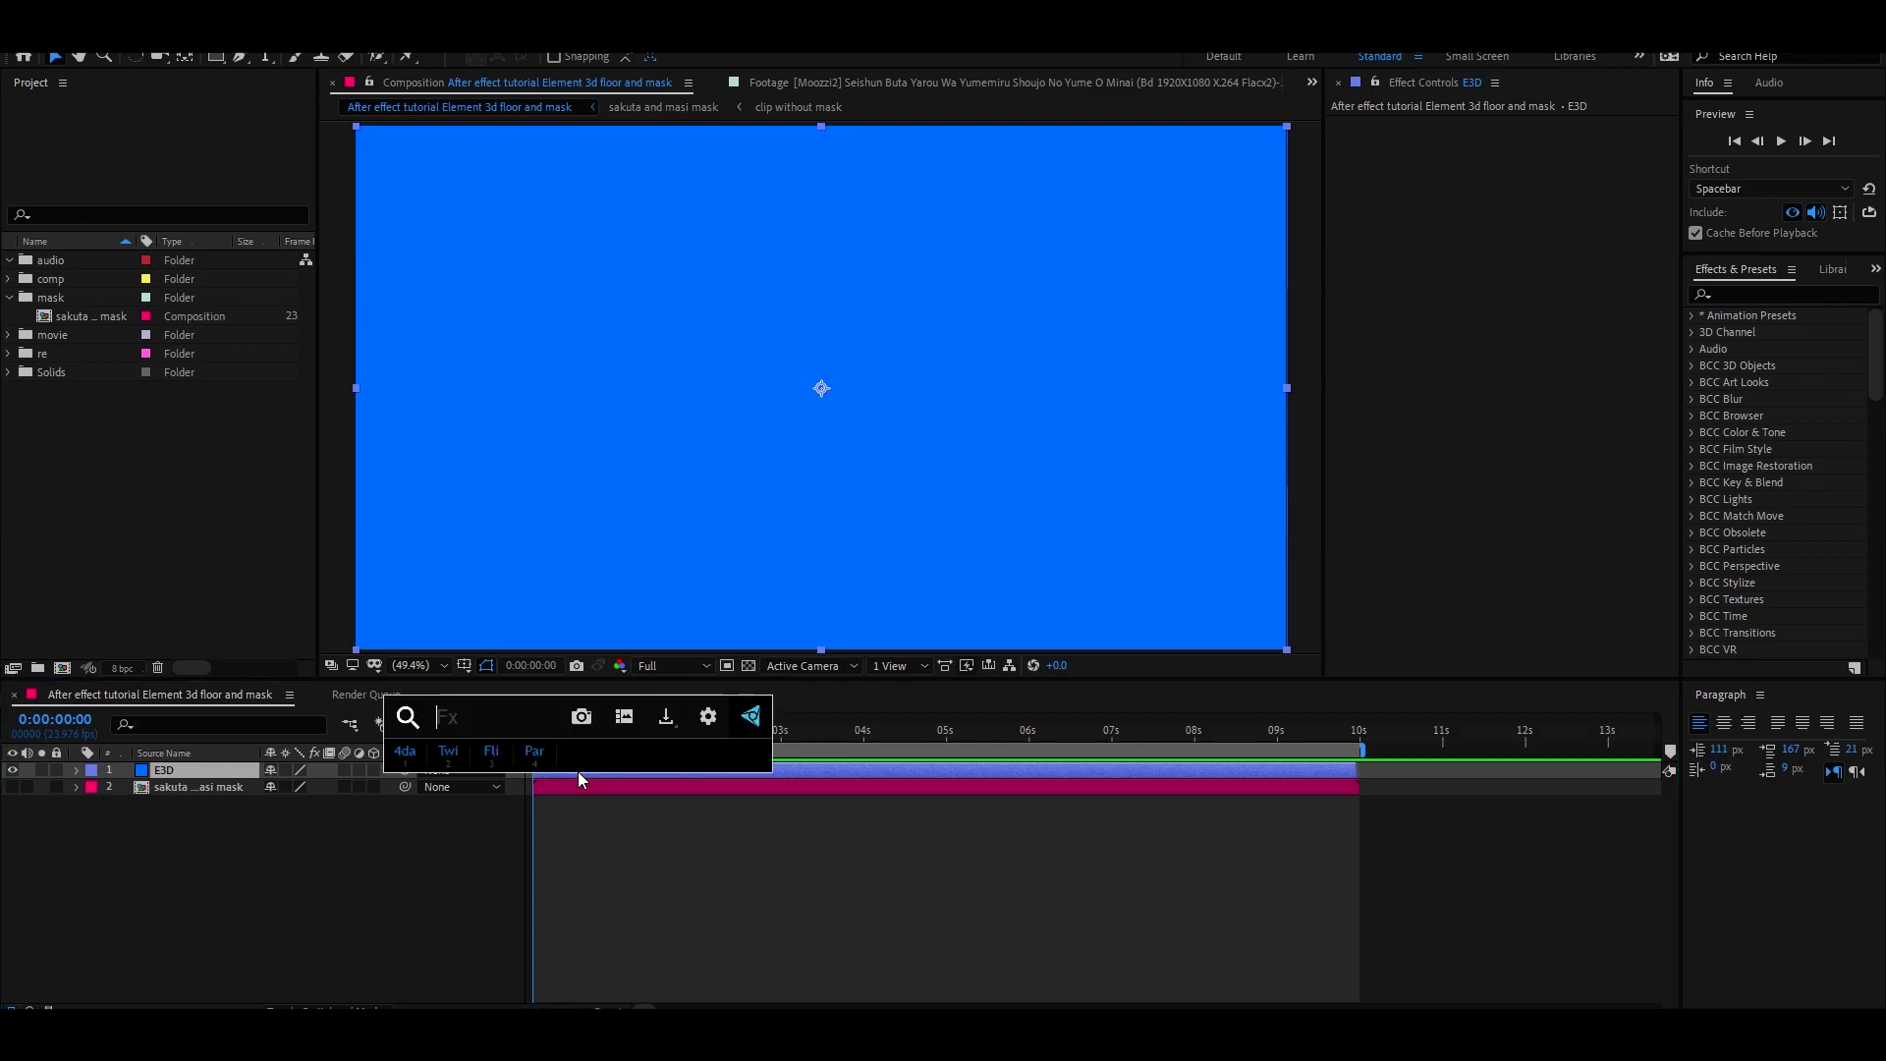
type("el")
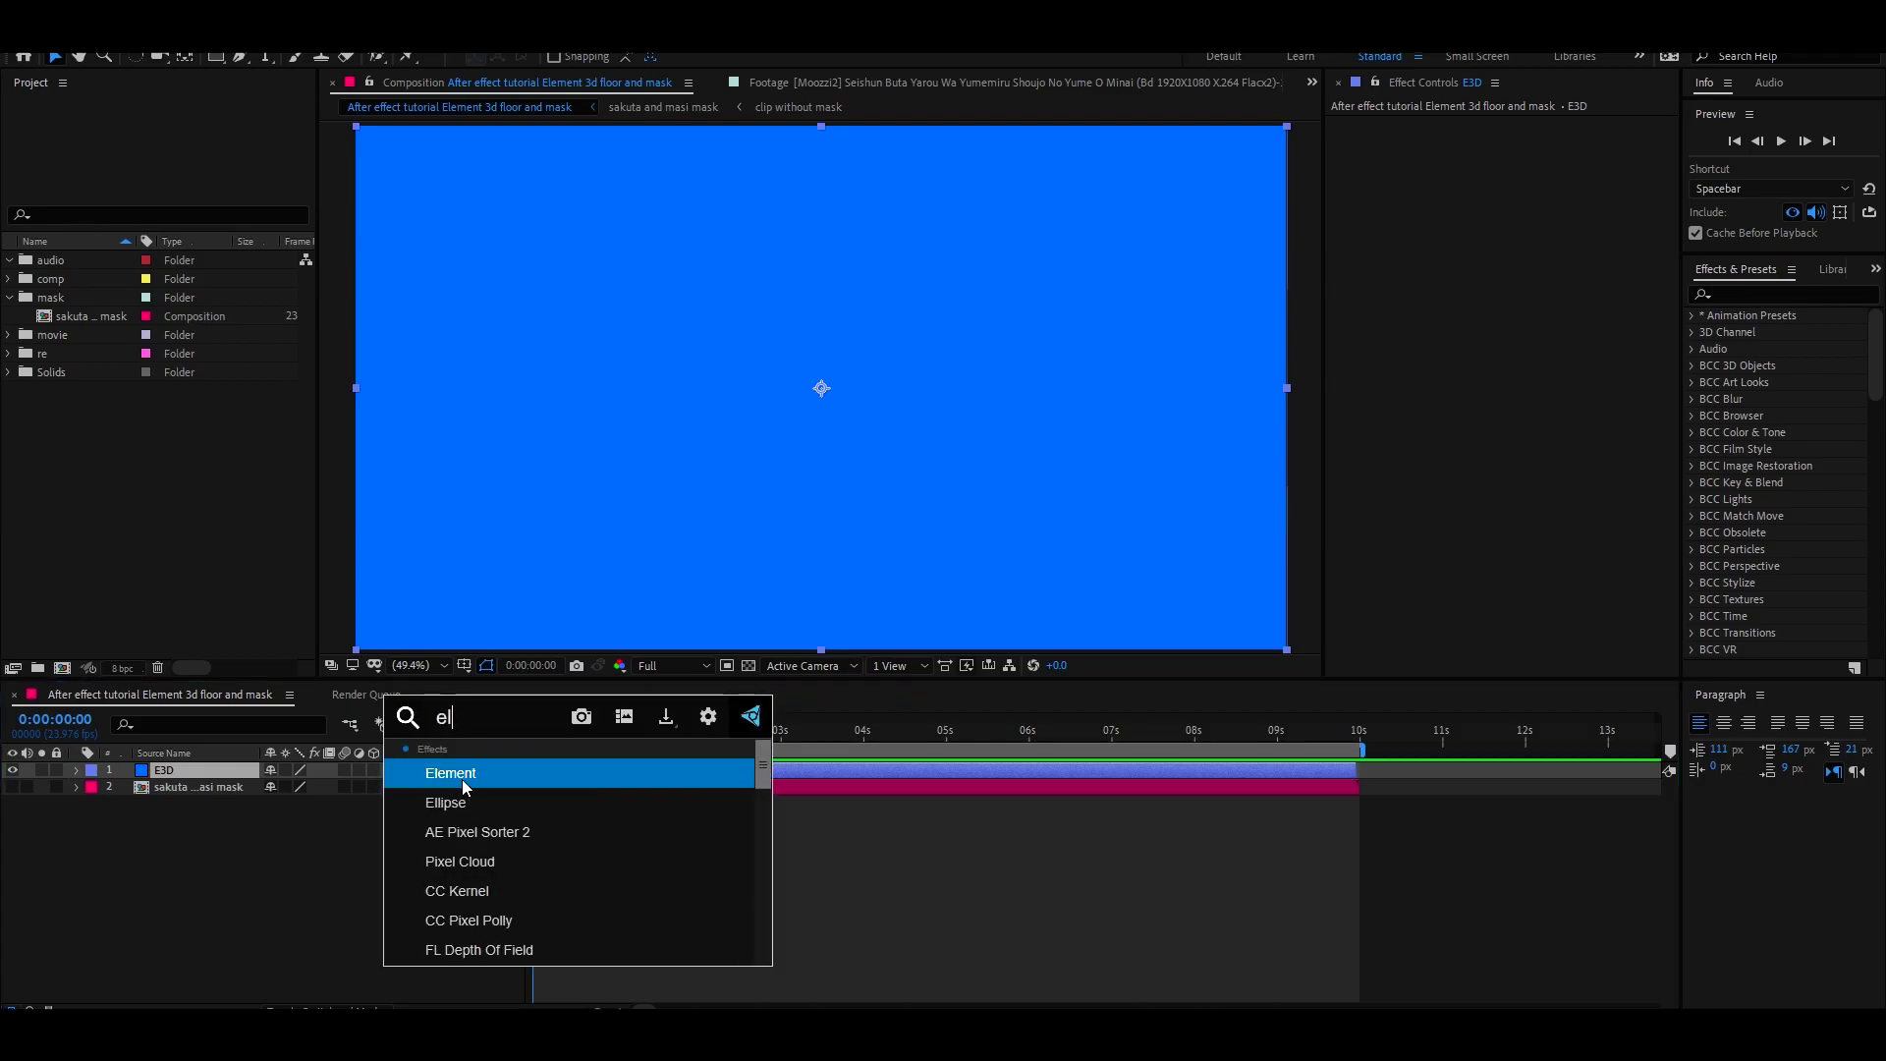
left_click(461, 778)
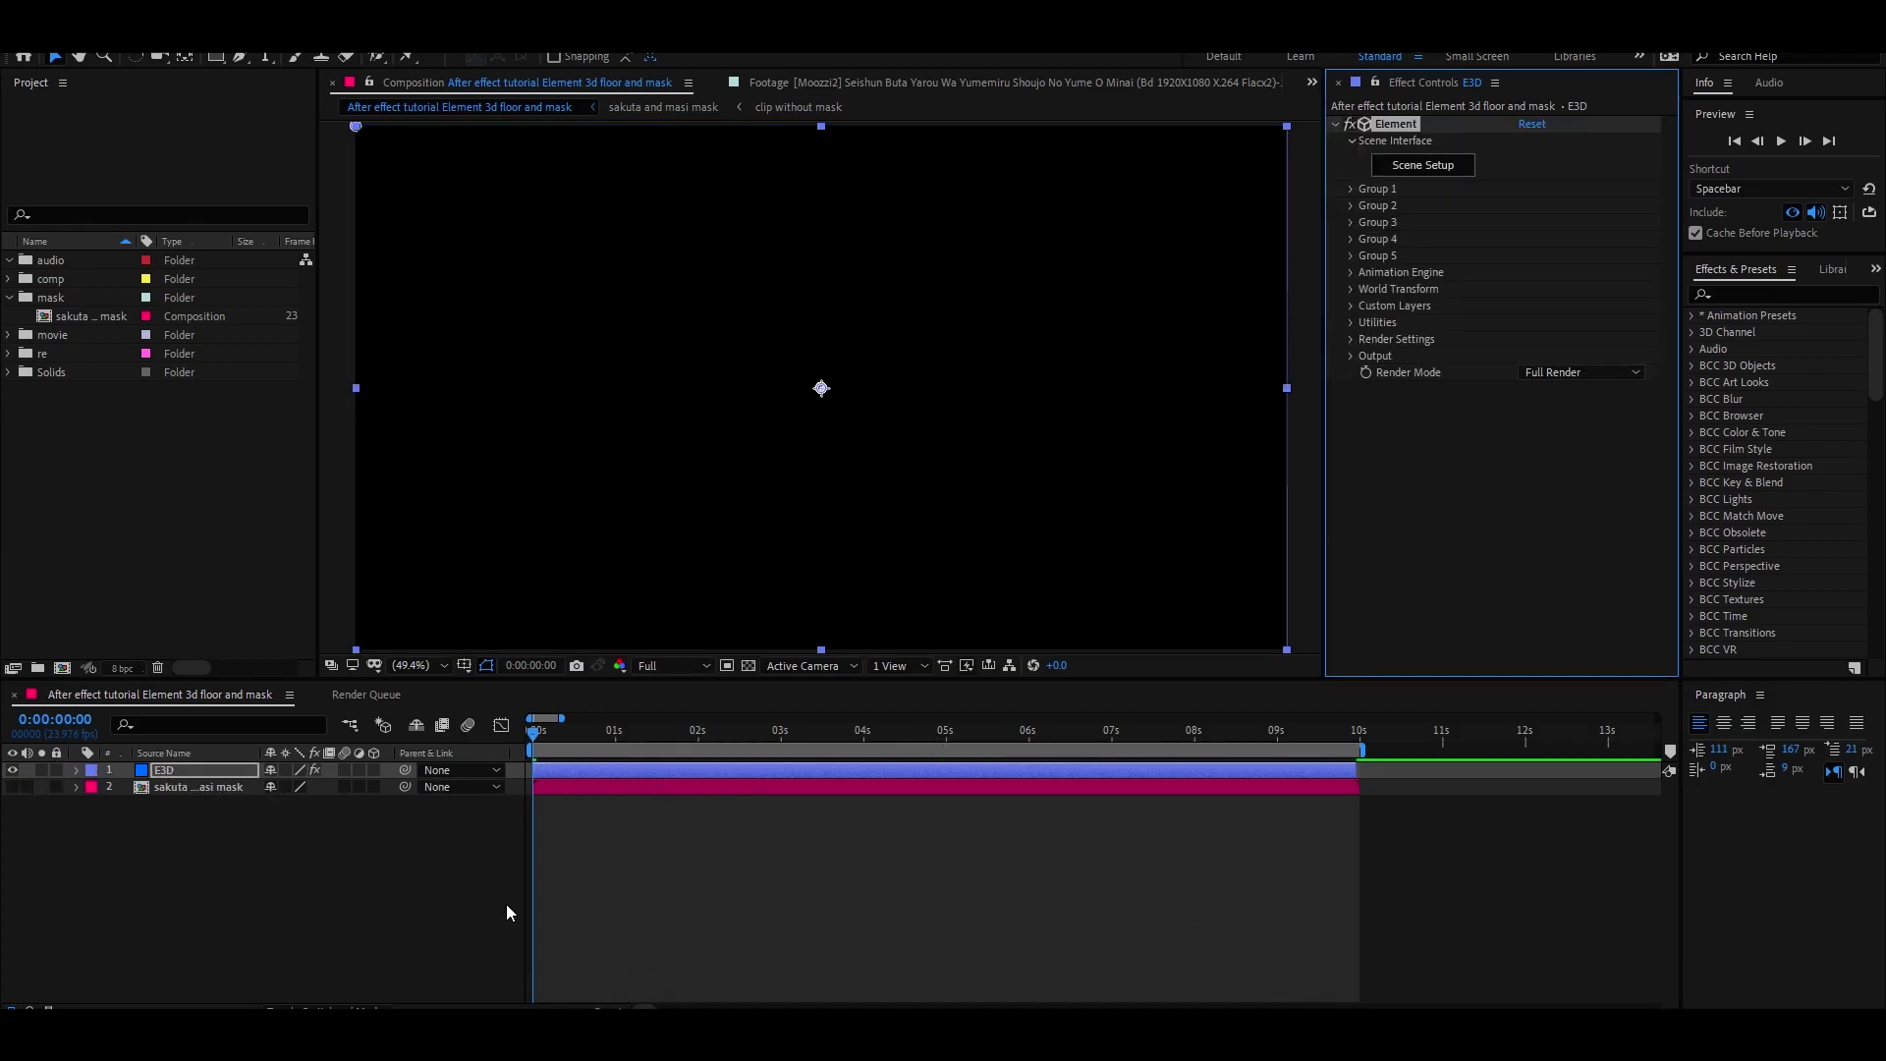
Add a new text layer, split it at 0:00:09:23 and delete the part after it.
right_click(581, 875)
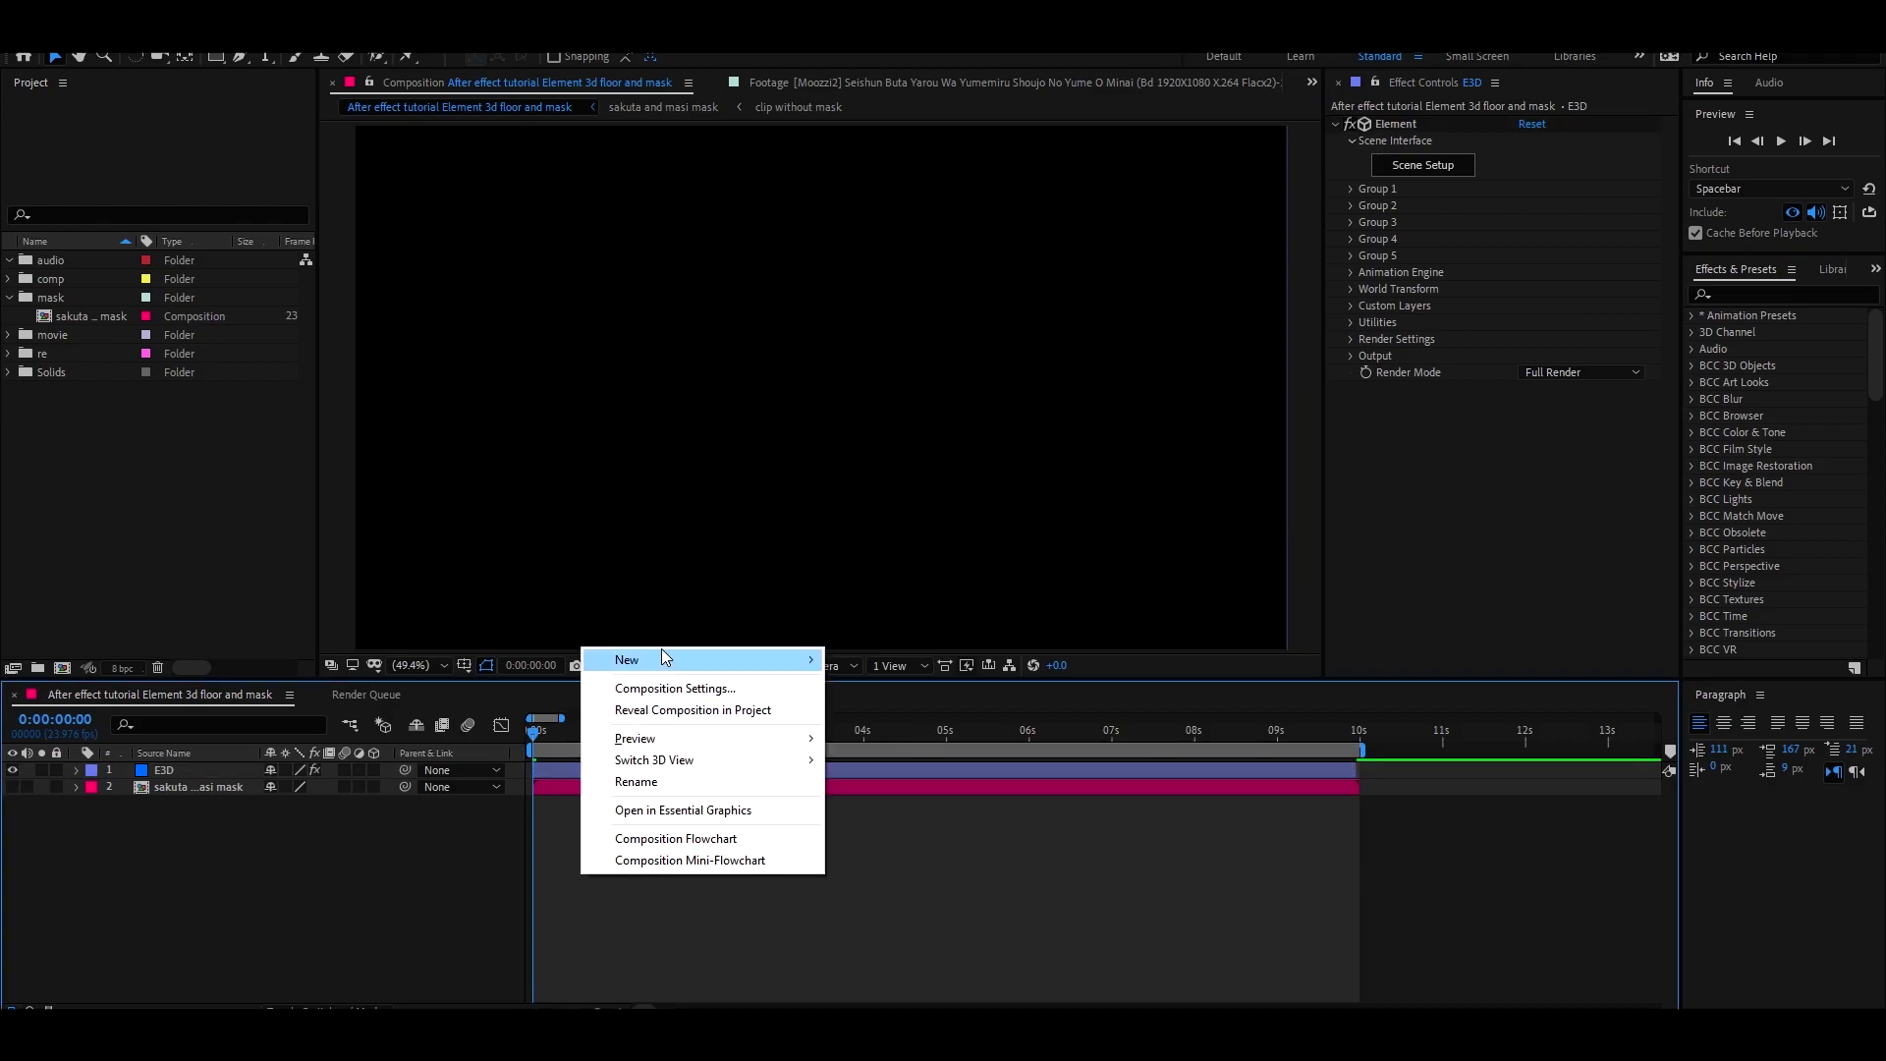
mouse_move(662, 651)
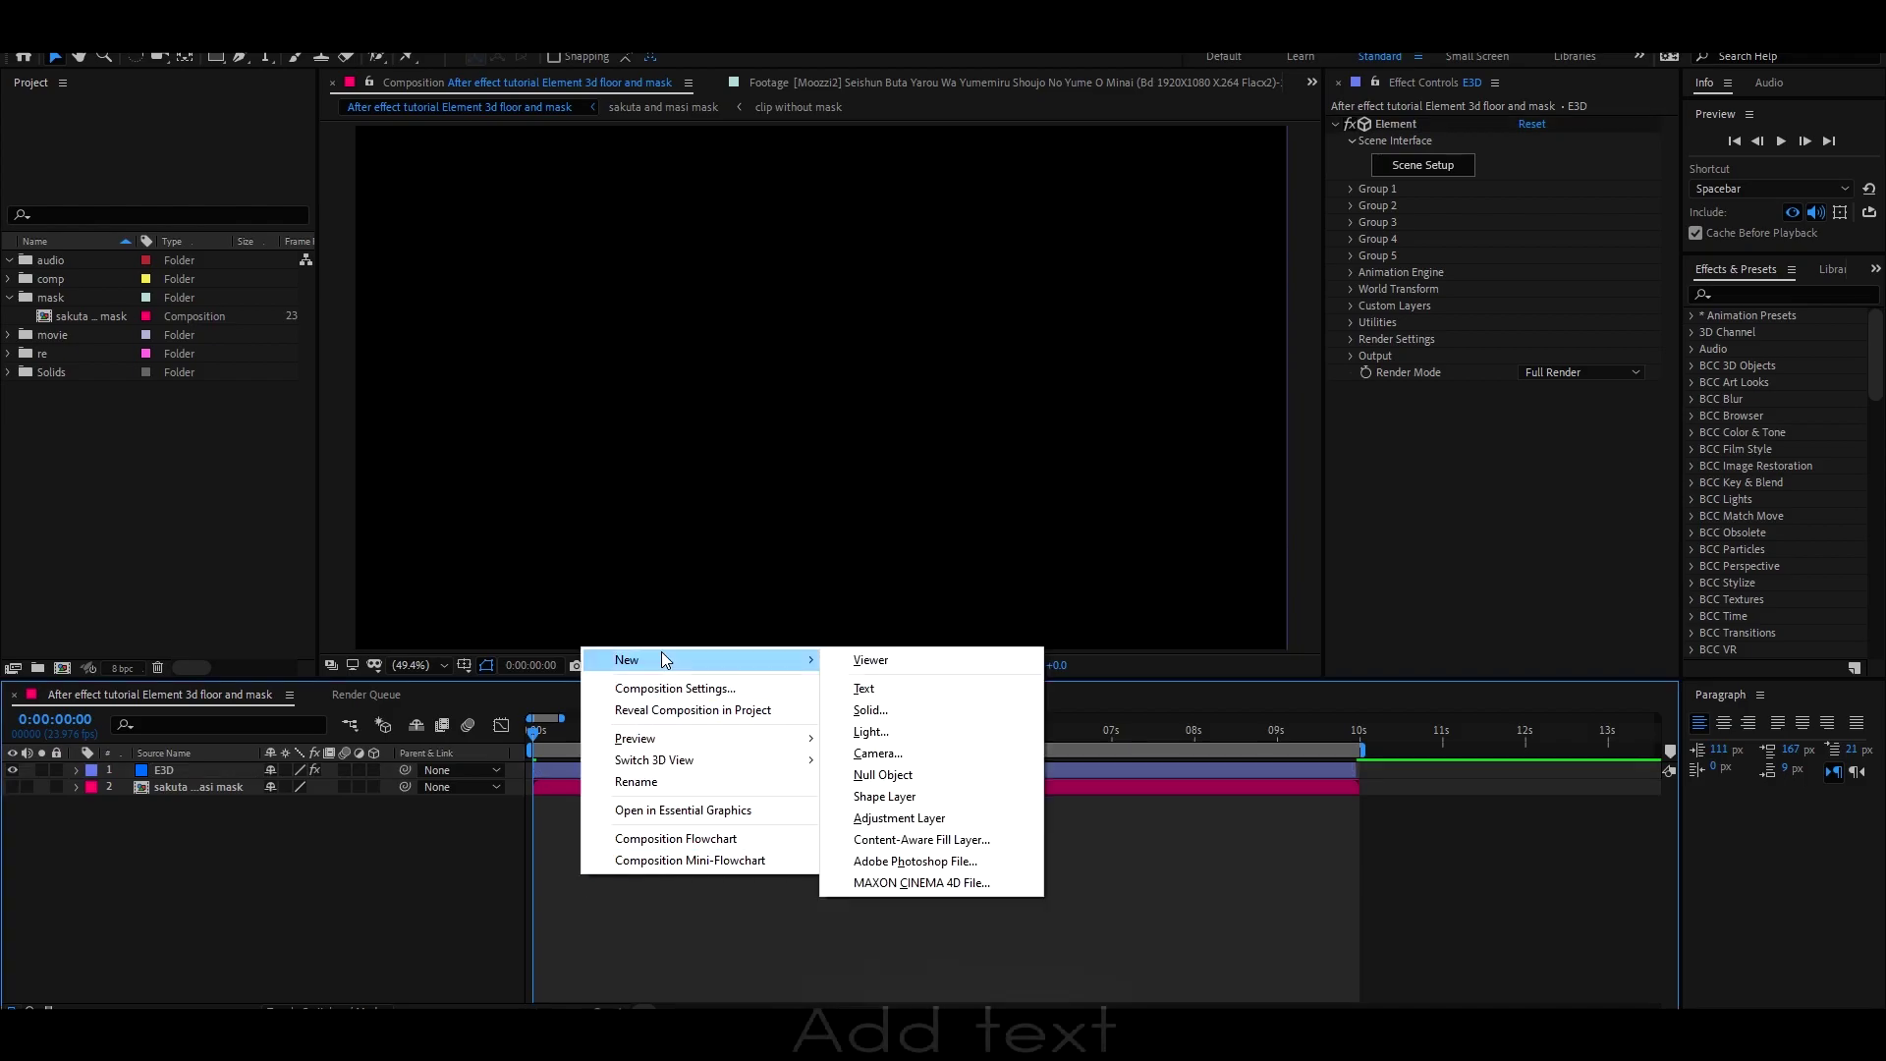
left_click(874, 694)
left_click(1358, 728)
key("ctrl+shift+d")
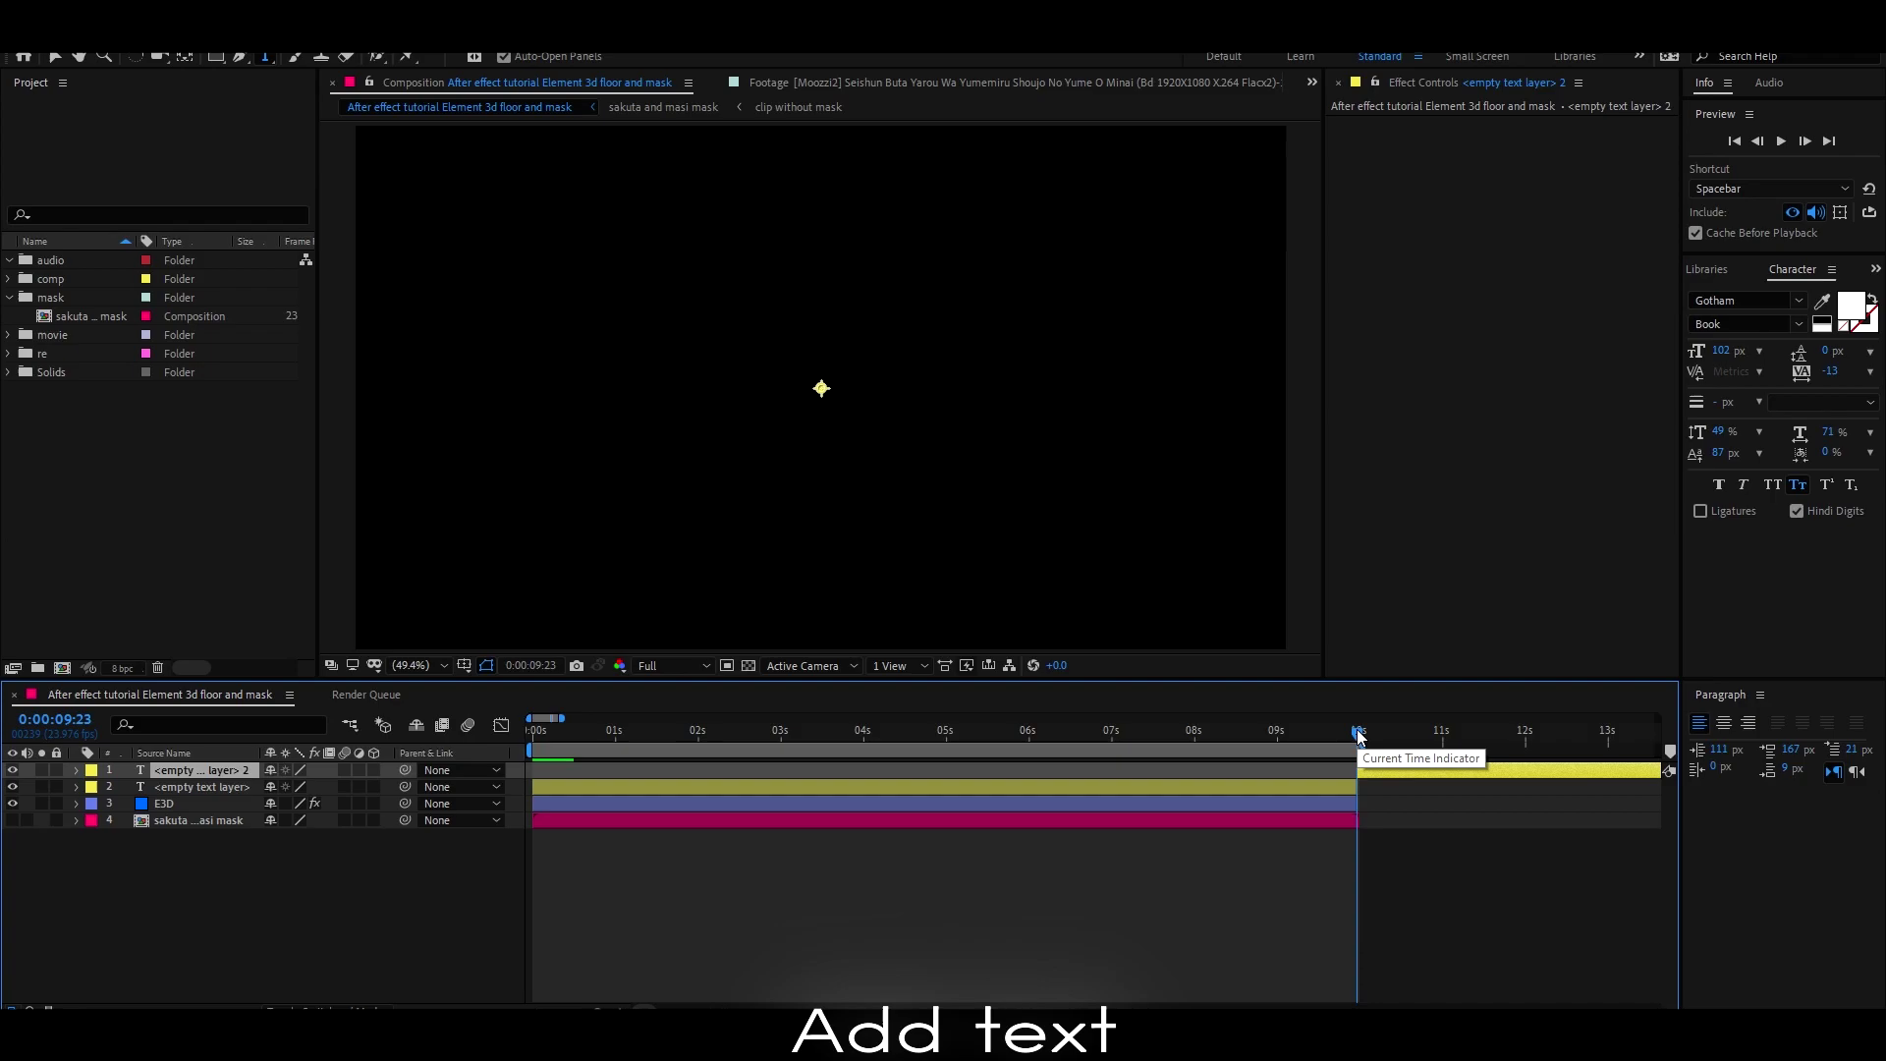
key("Delete")
From the start of the timeline, enter the text 4DARK1 and place it at the centre of the frame.
left_click_drag(1357, 732, 531, 732)
double_click(577, 776)
key("Caps_Lock")
type("4DARK1")
key("Caps_Lock")
key("Escape")
left_click_drag(944, 329, 823, 390)
Change the font of the 4DARK1 text from Gotham to Horst Roman in the Regular style.
double_click(895, 773)
left_click(1733, 301)
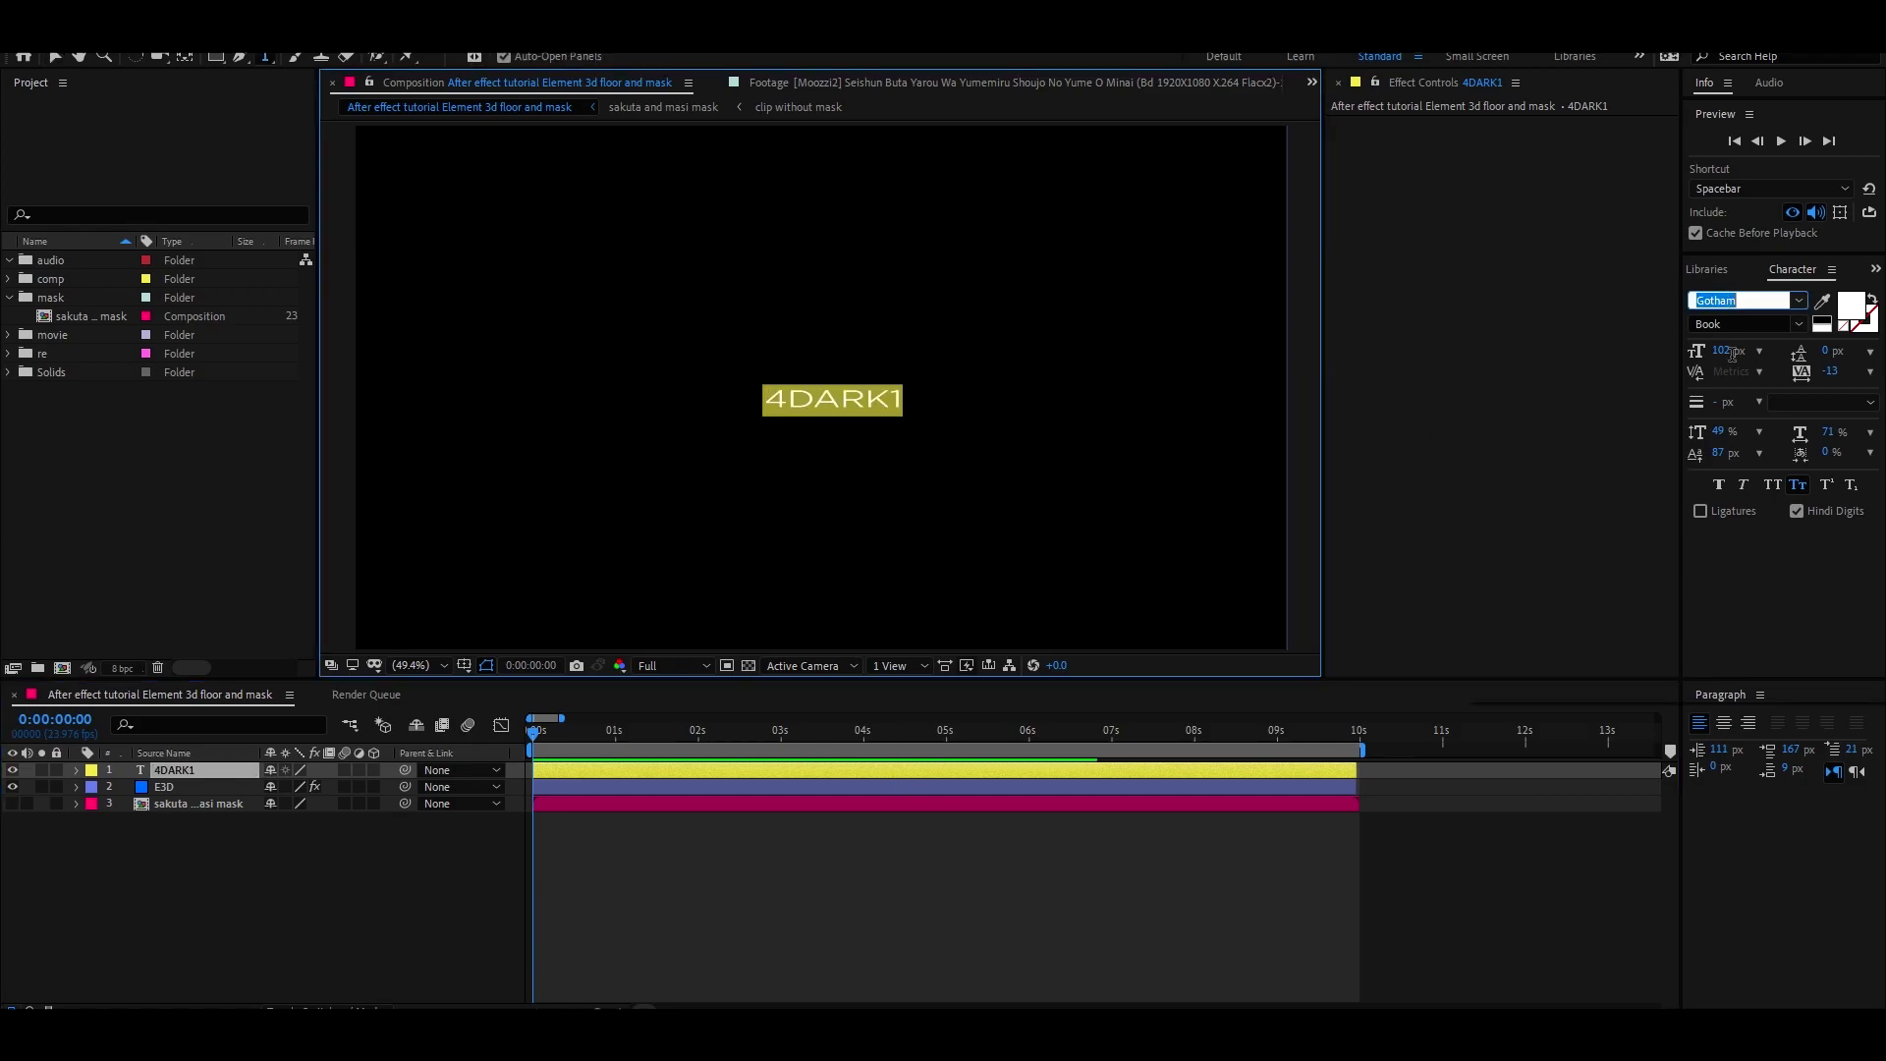
type("got")
left_click(1596, 417)
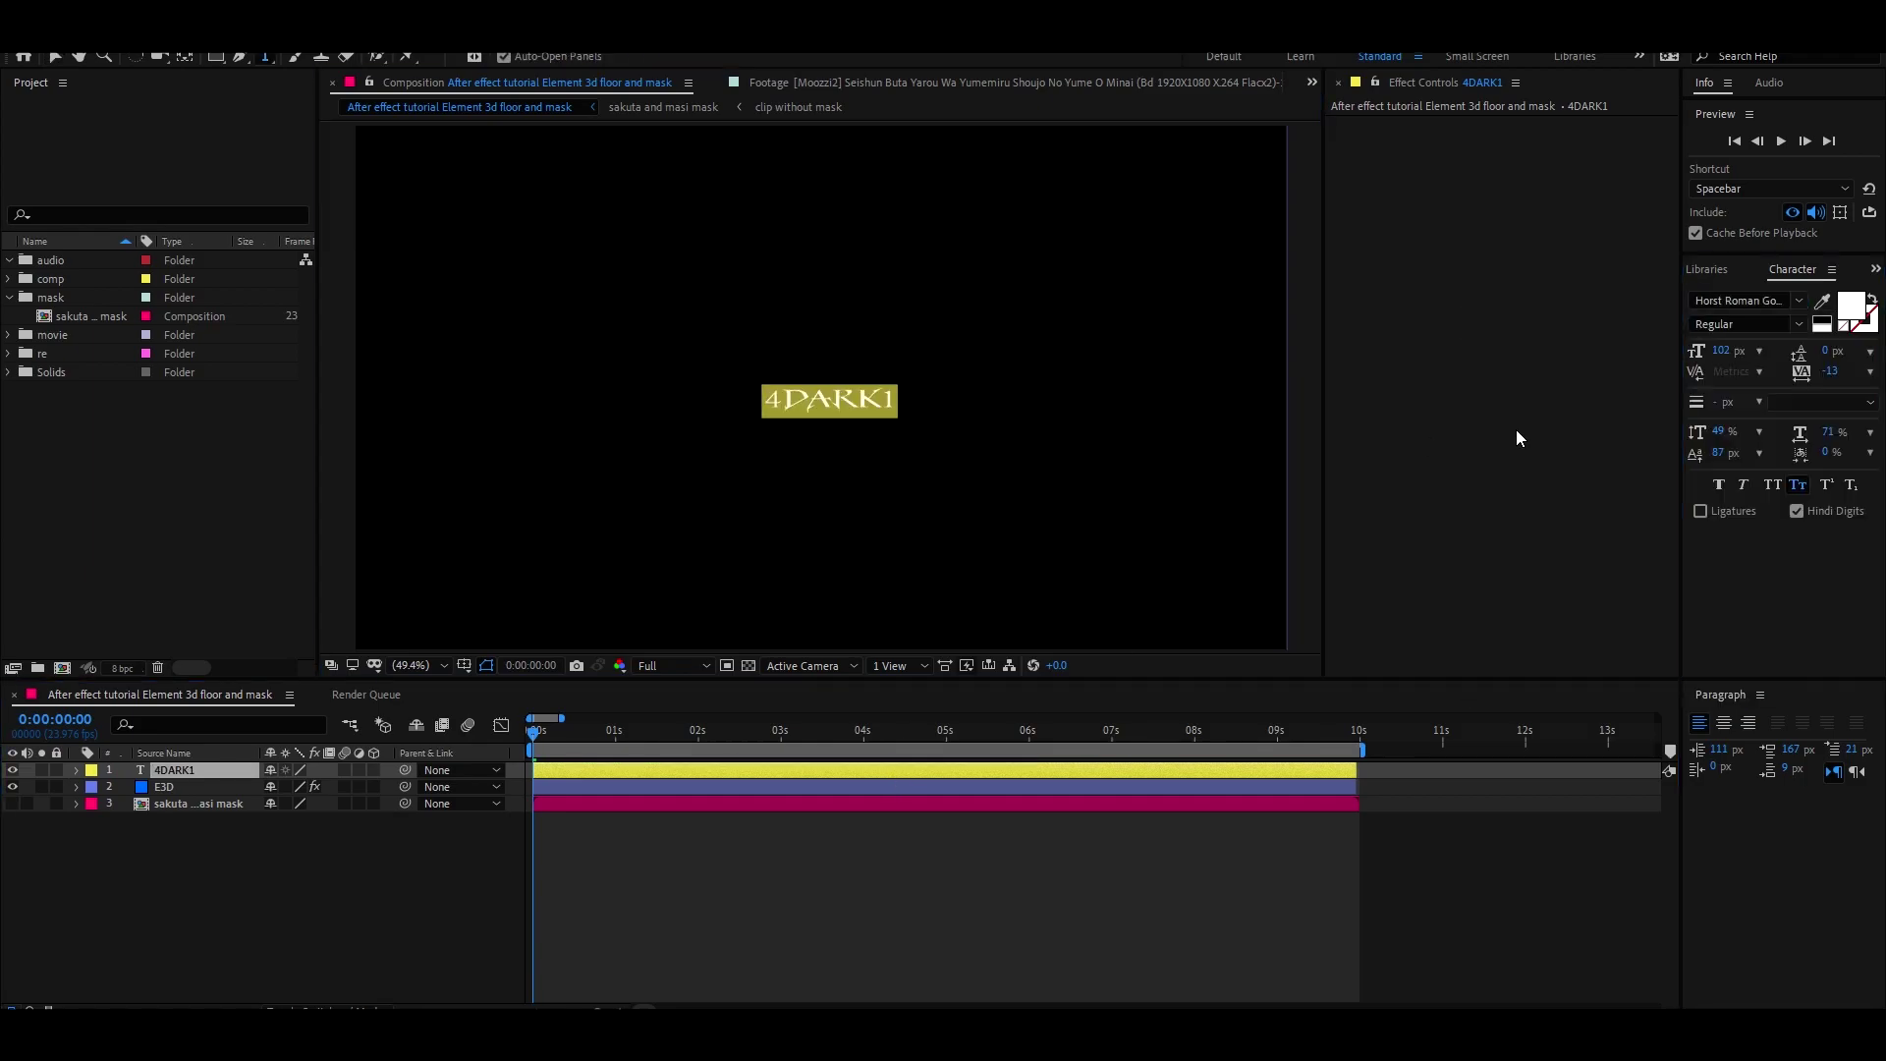
left_click(647, 893)
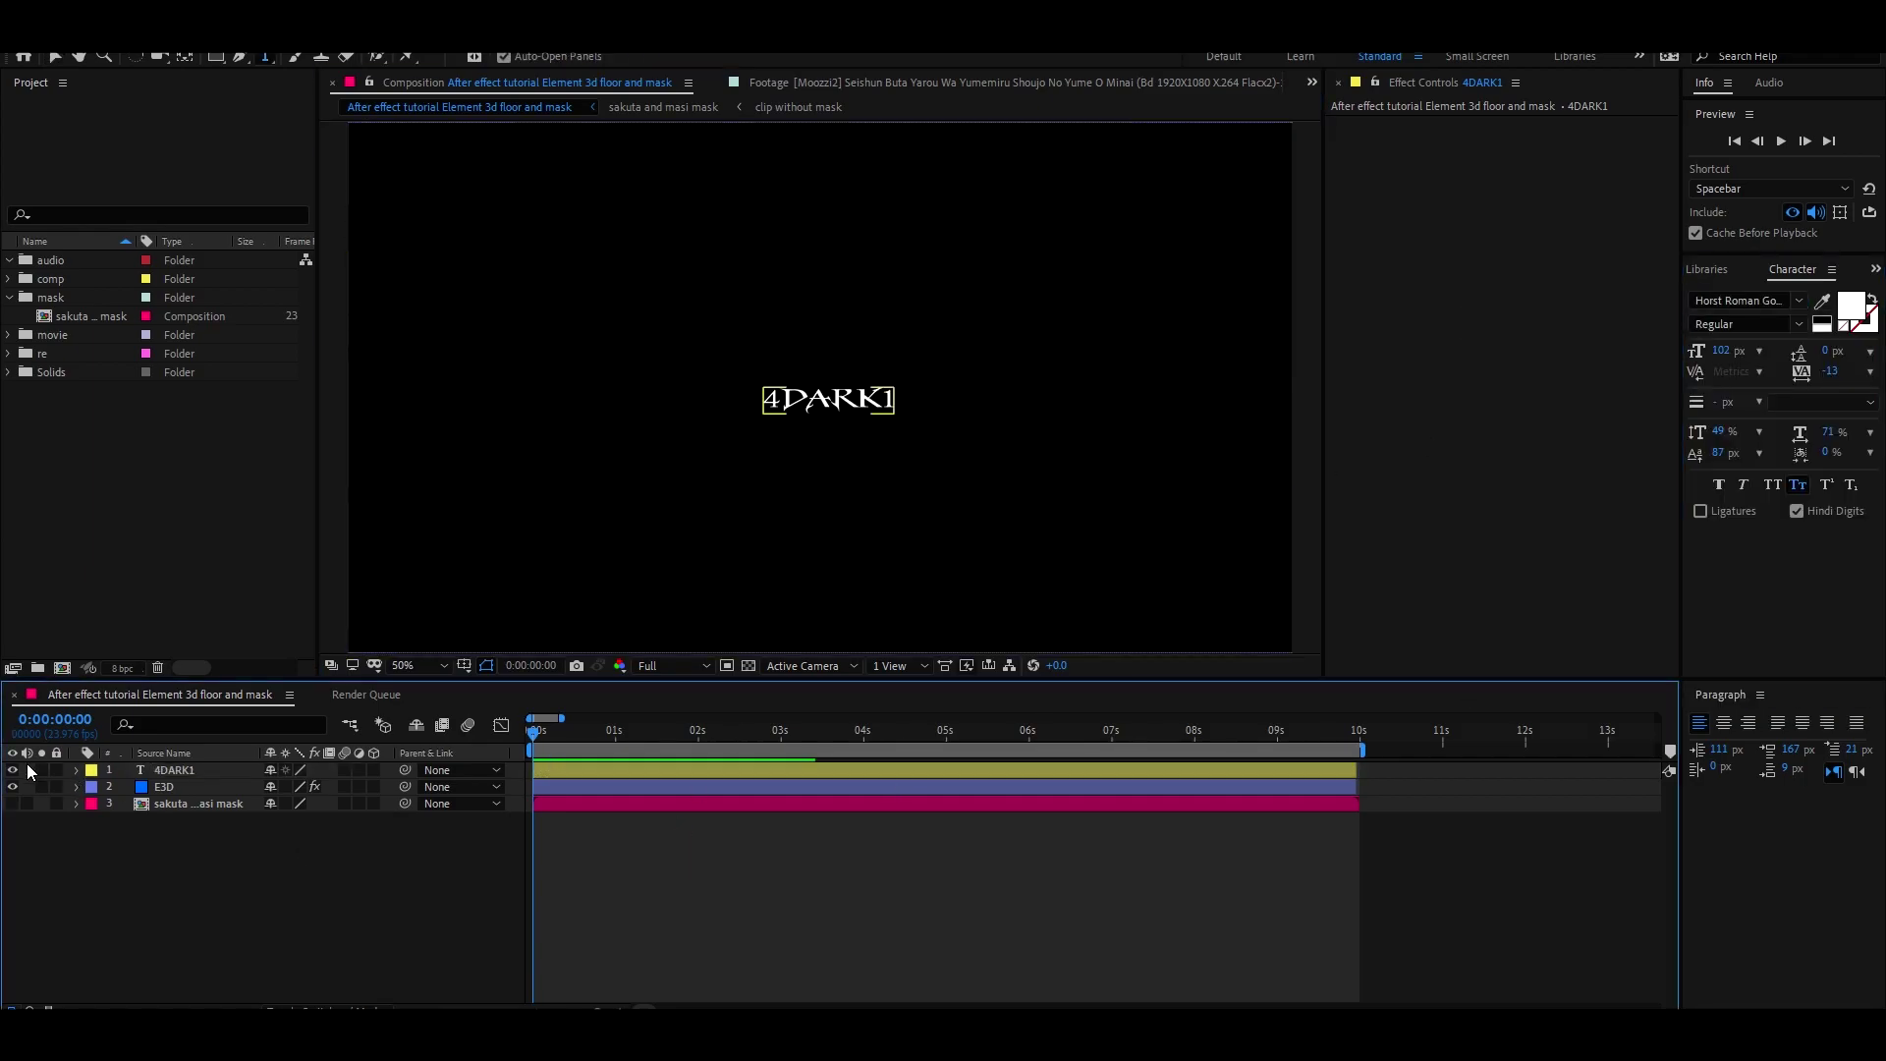
Hide the 4DARK1 text layer and place it below the E3D layer.
left_click(12, 770)
left_click(164, 787)
left_click_drag(172, 770, 168, 766)
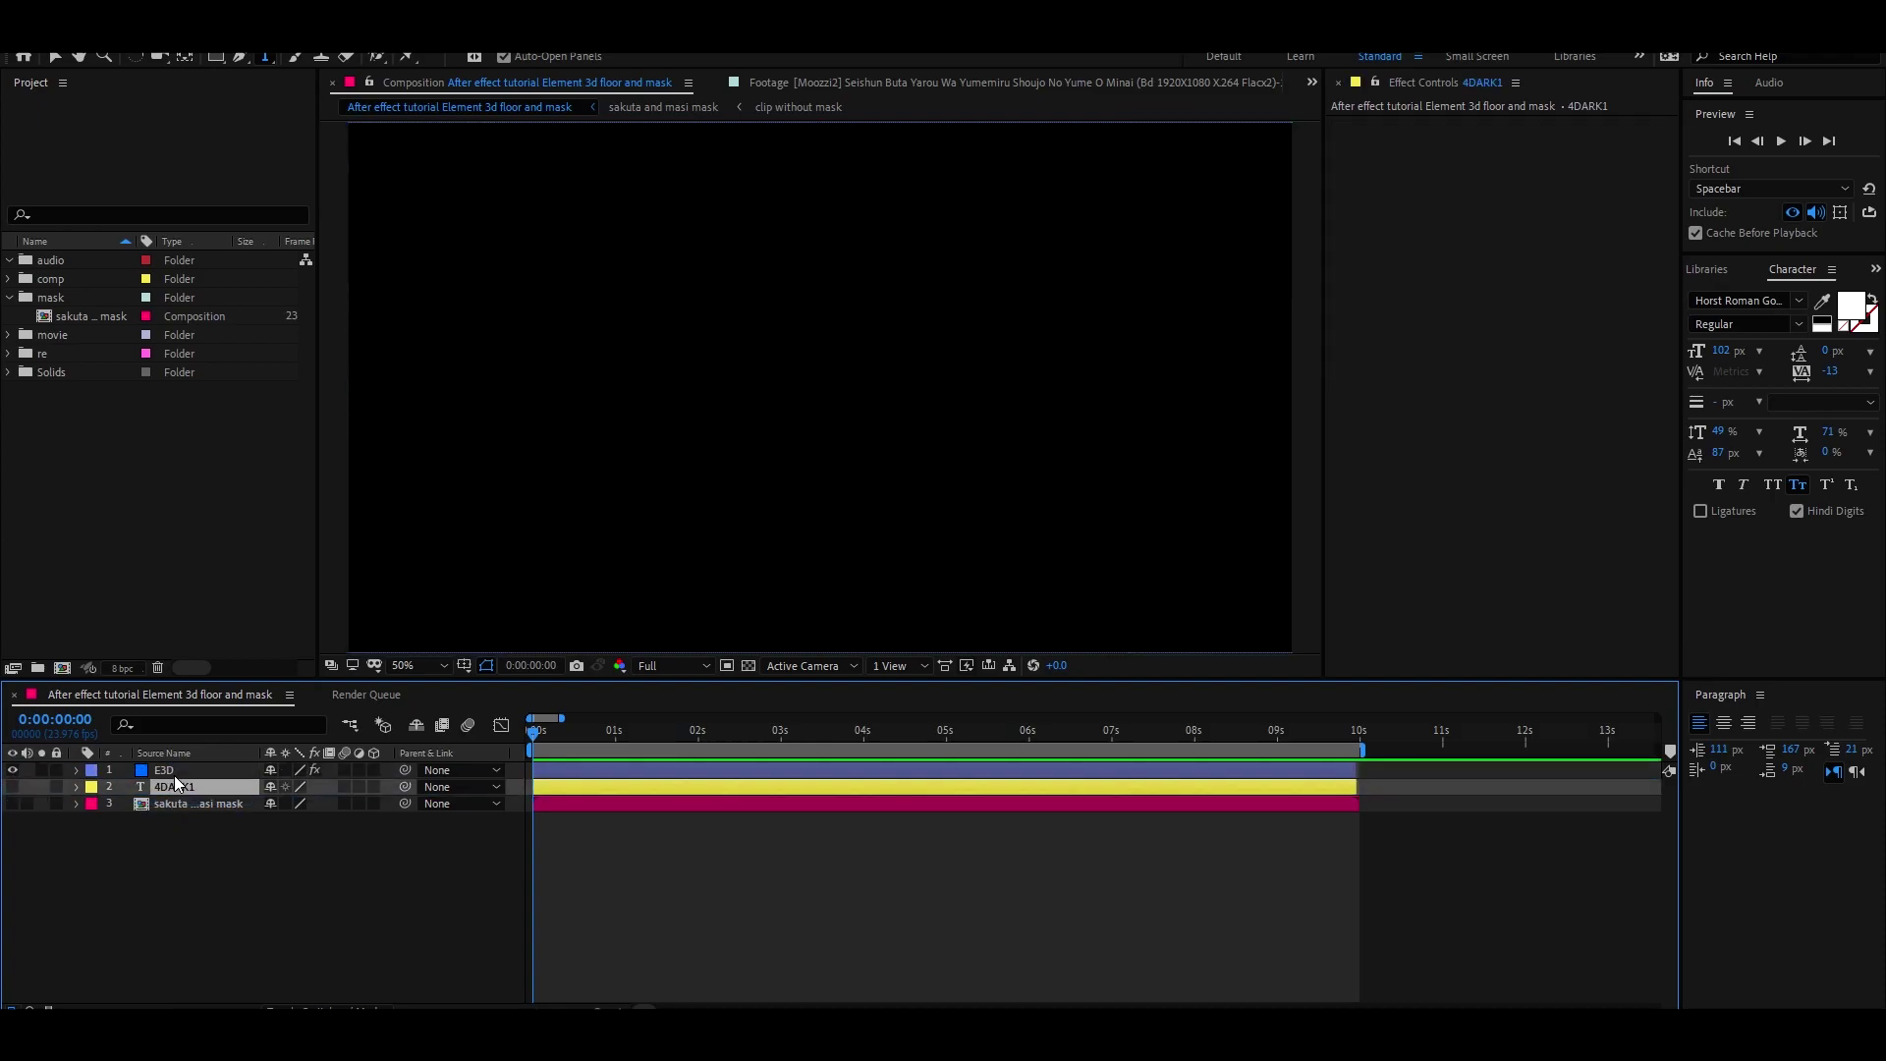
In the Element effect's custom text and masks, set Path Layer 1 to the sakuta mask layer and Path Layer 2 to 4DARK1.
left_click(579, 783)
left_click(579, 774)
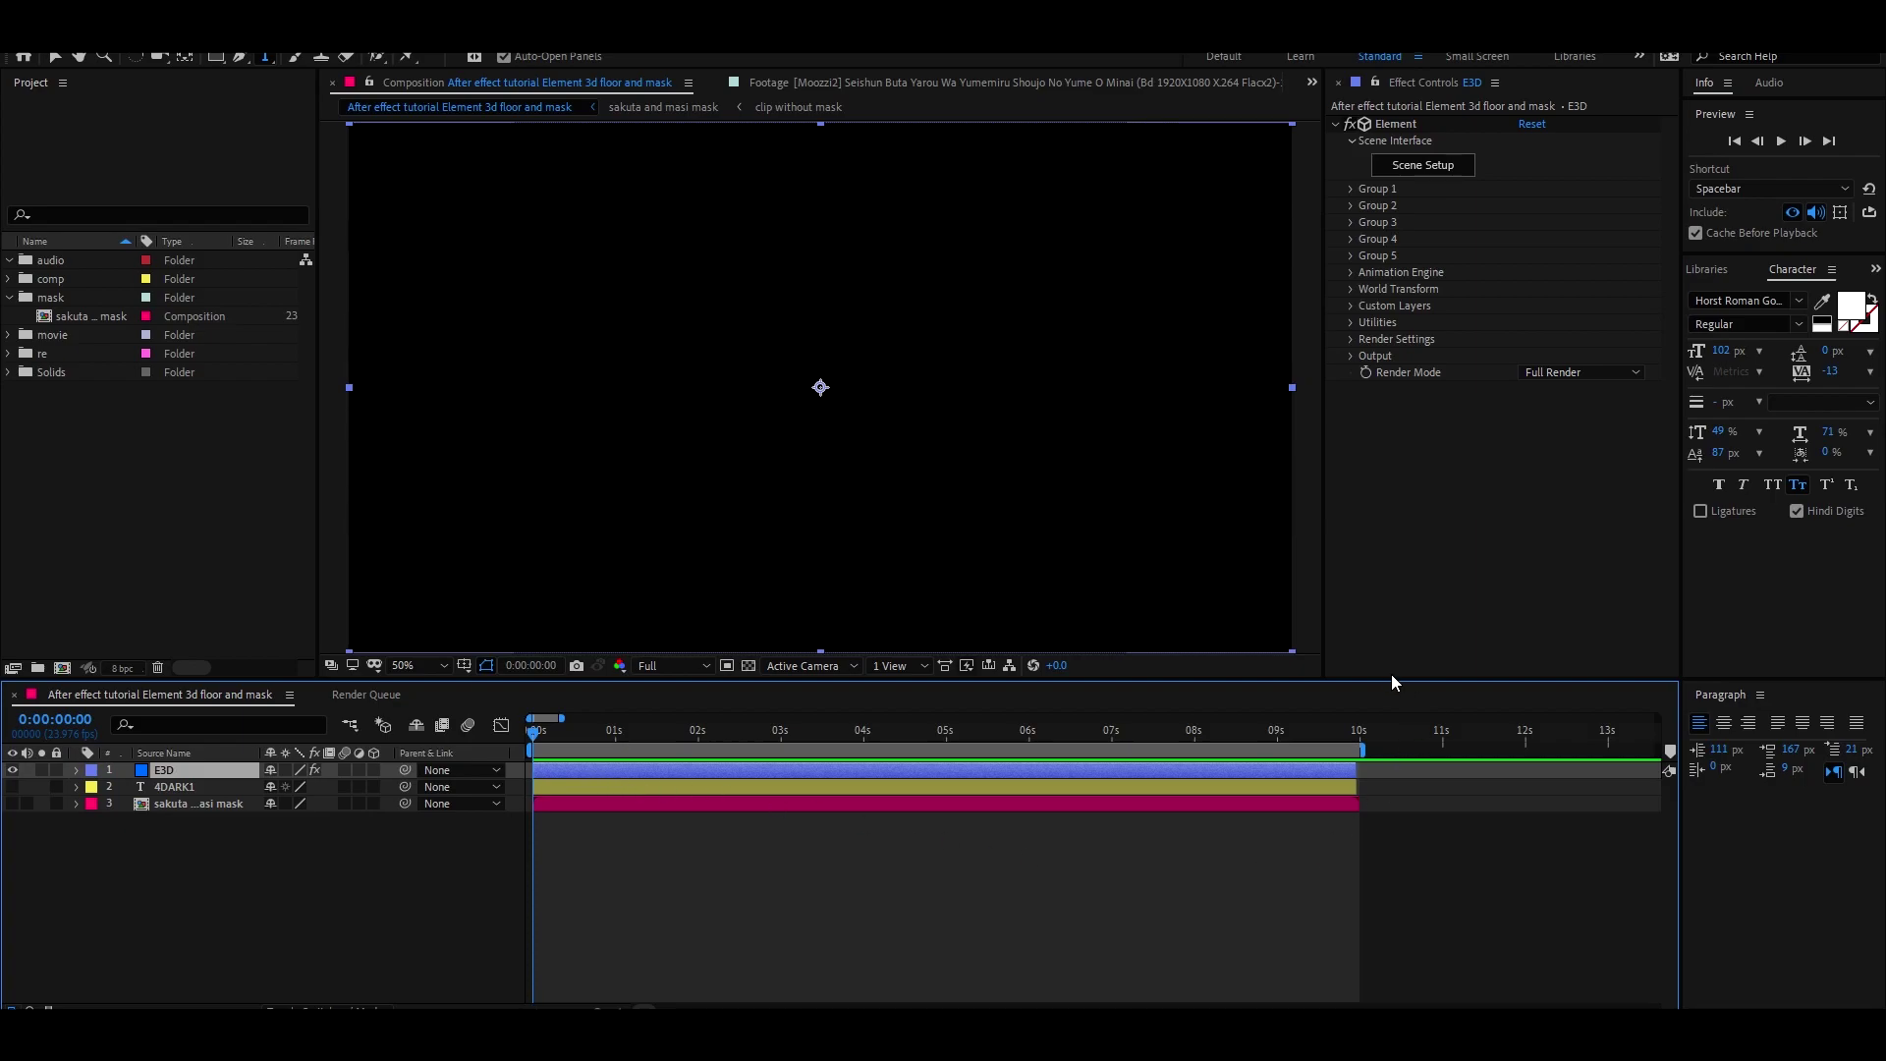
left_click(1349, 307)
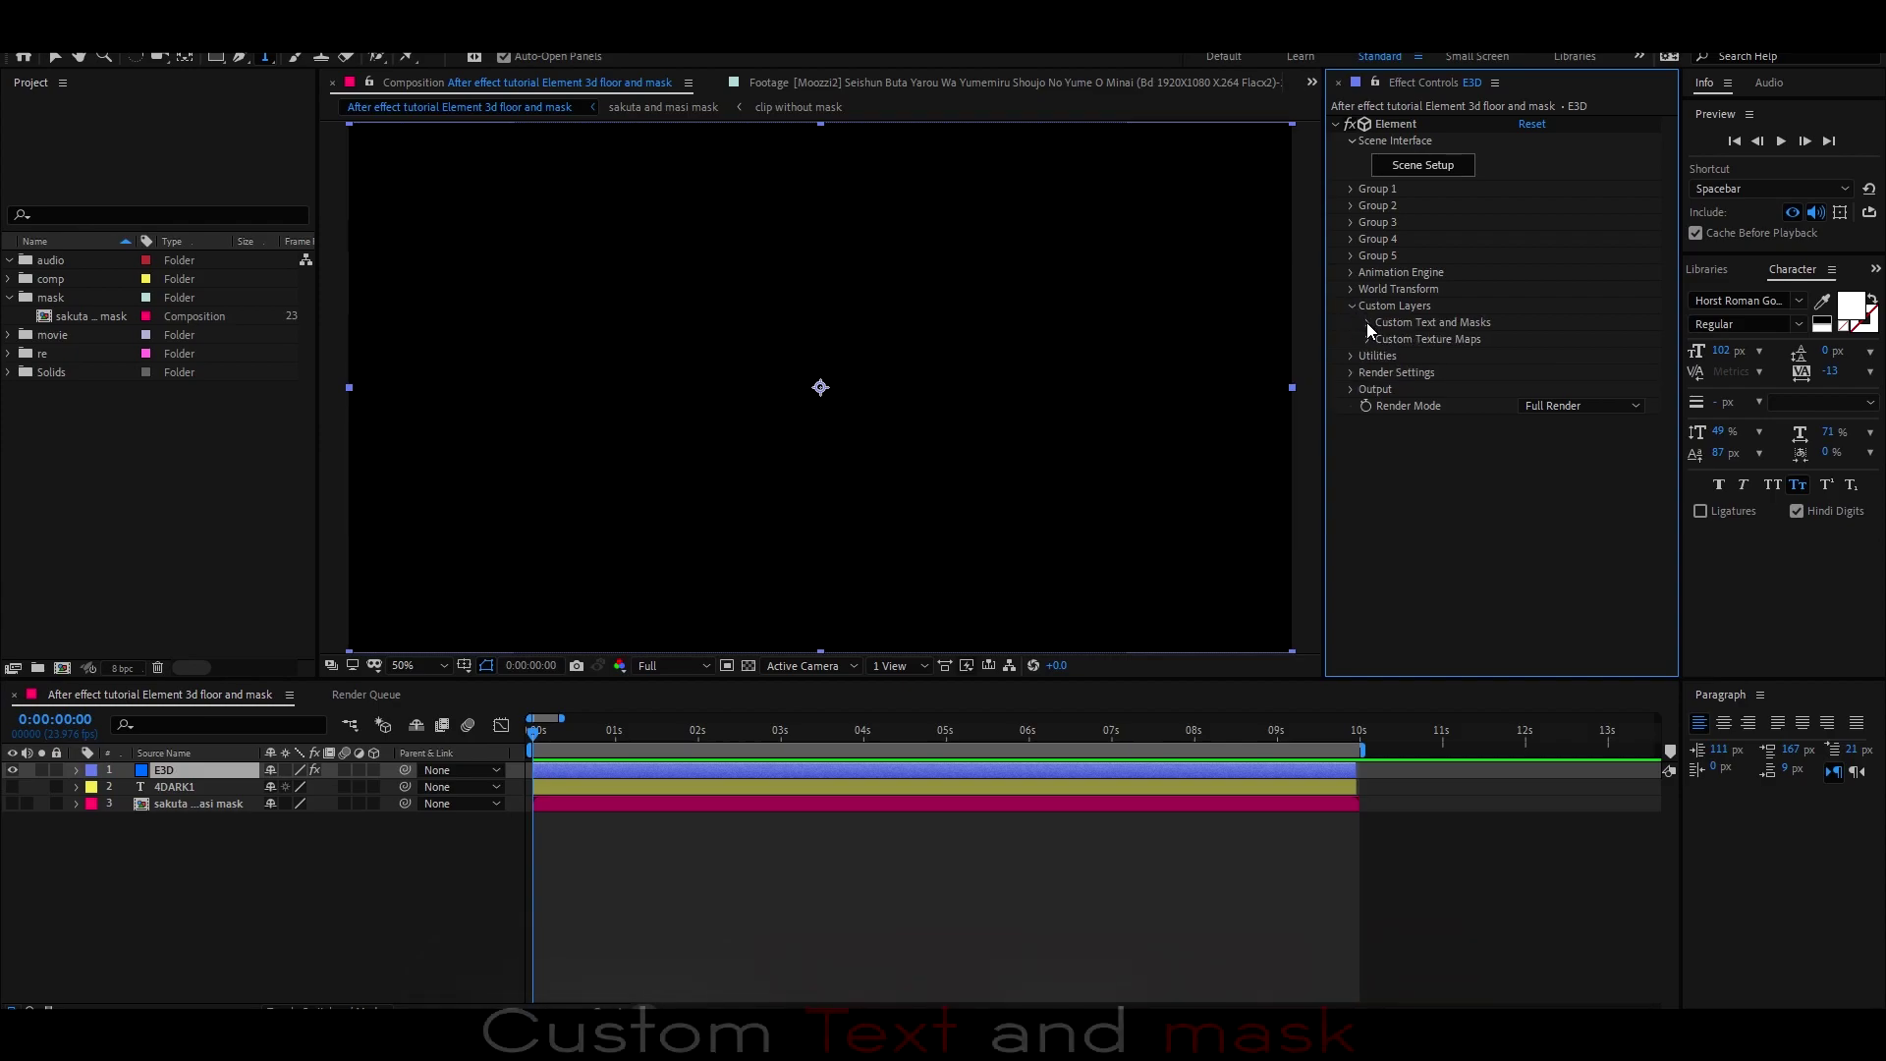
left_click(1367, 322)
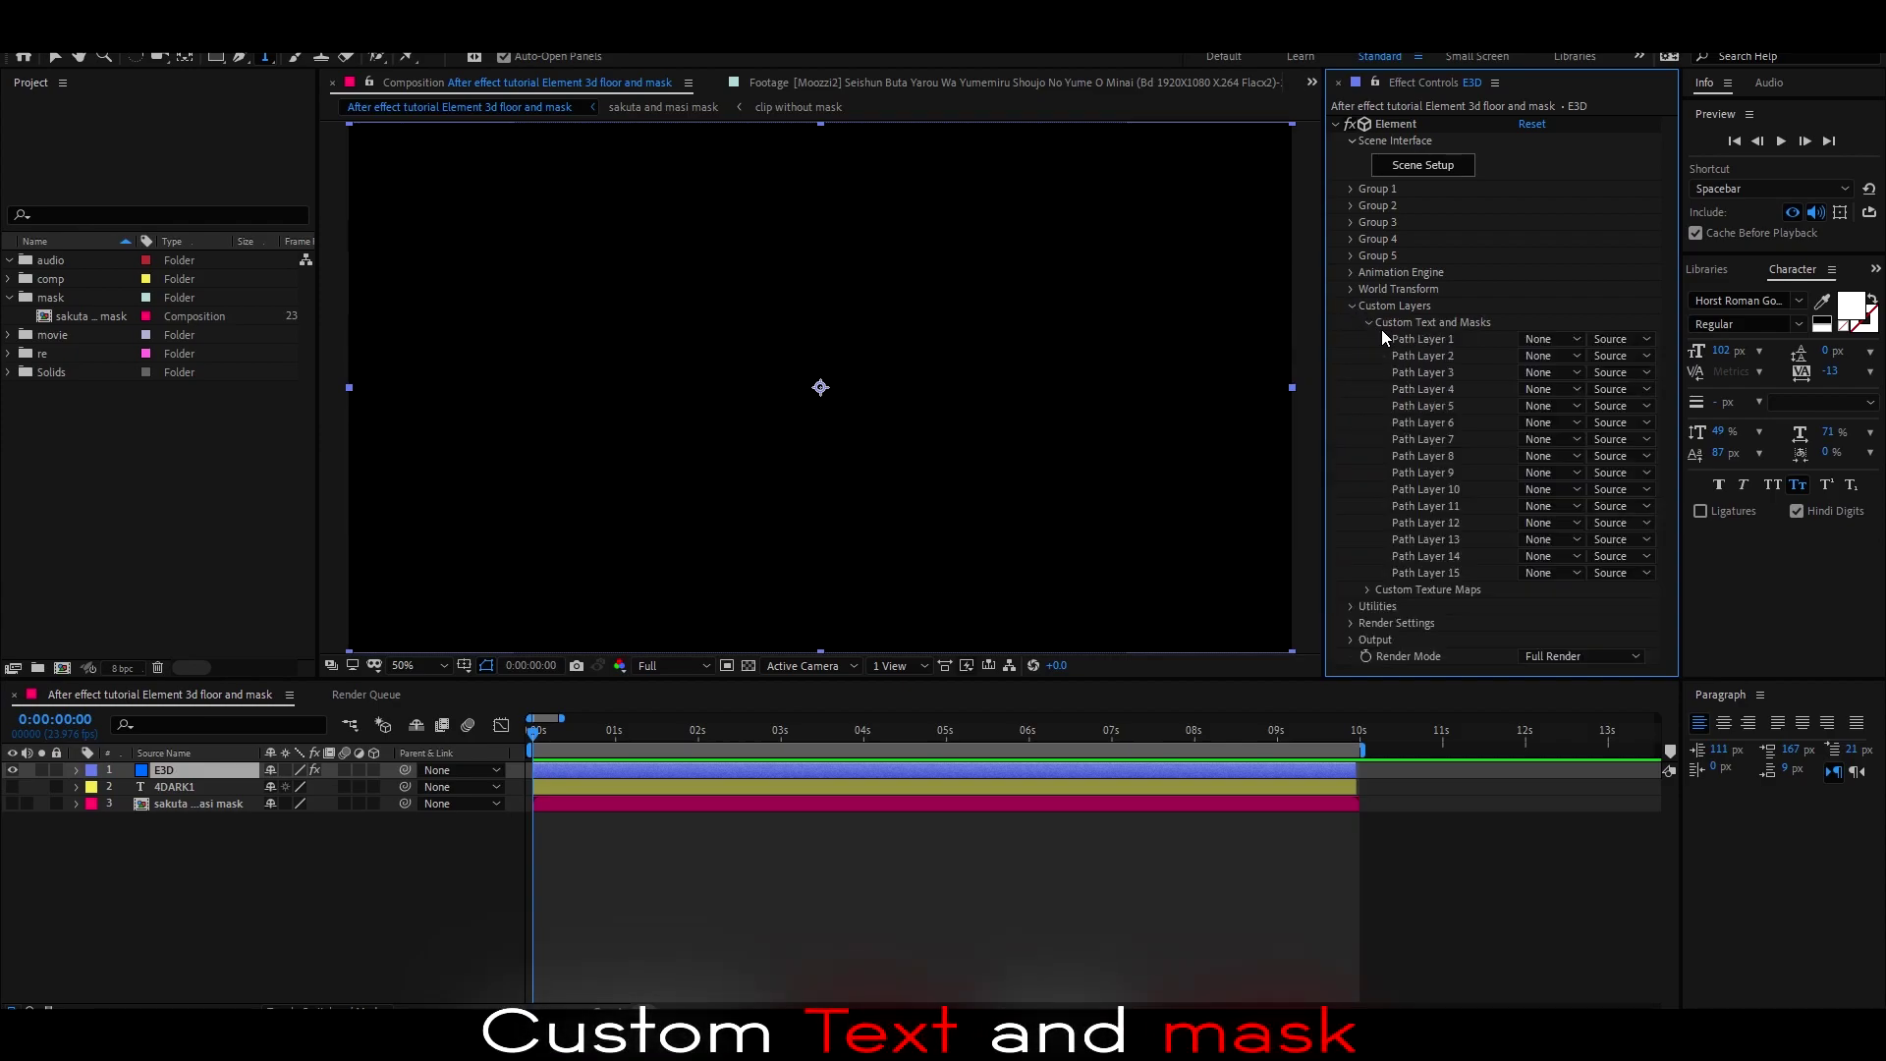
left_click(1548, 342)
left_click(1552, 434)
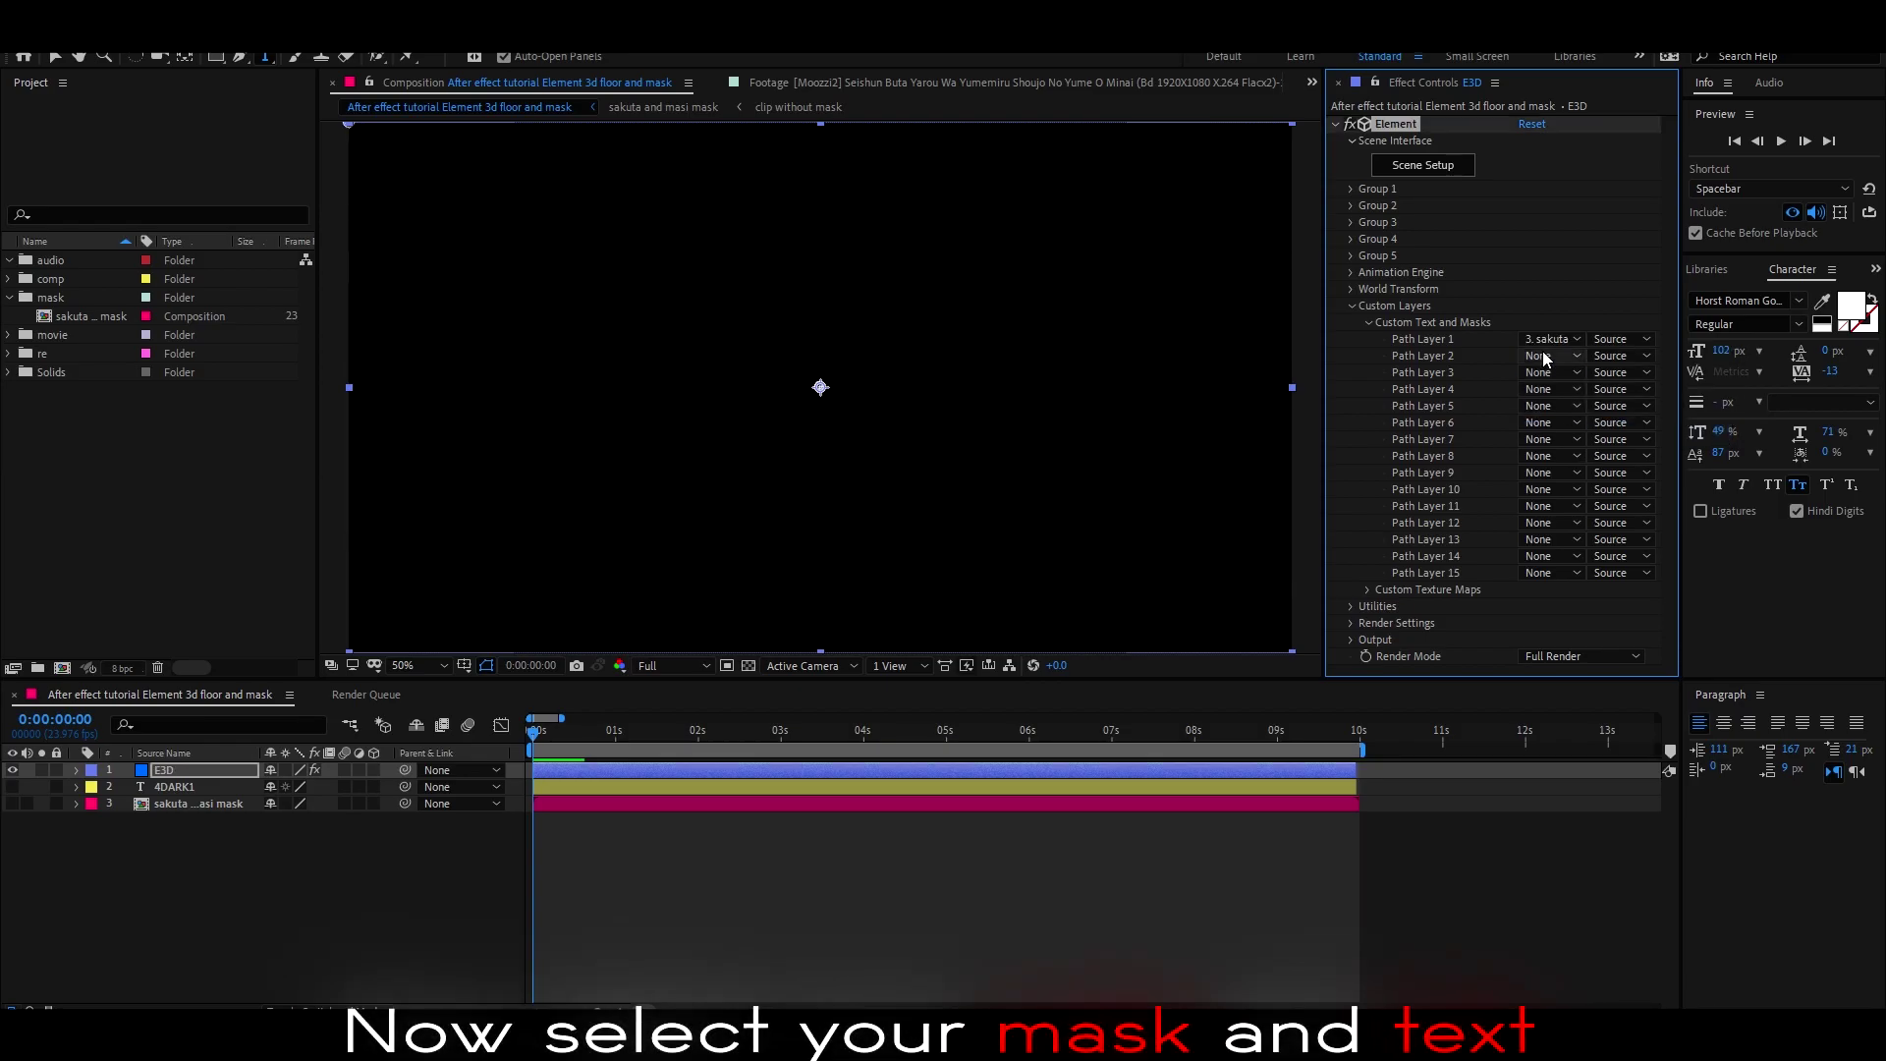
left_click(1542, 351)
left_click(1552, 423)
left_click(1368, 322)
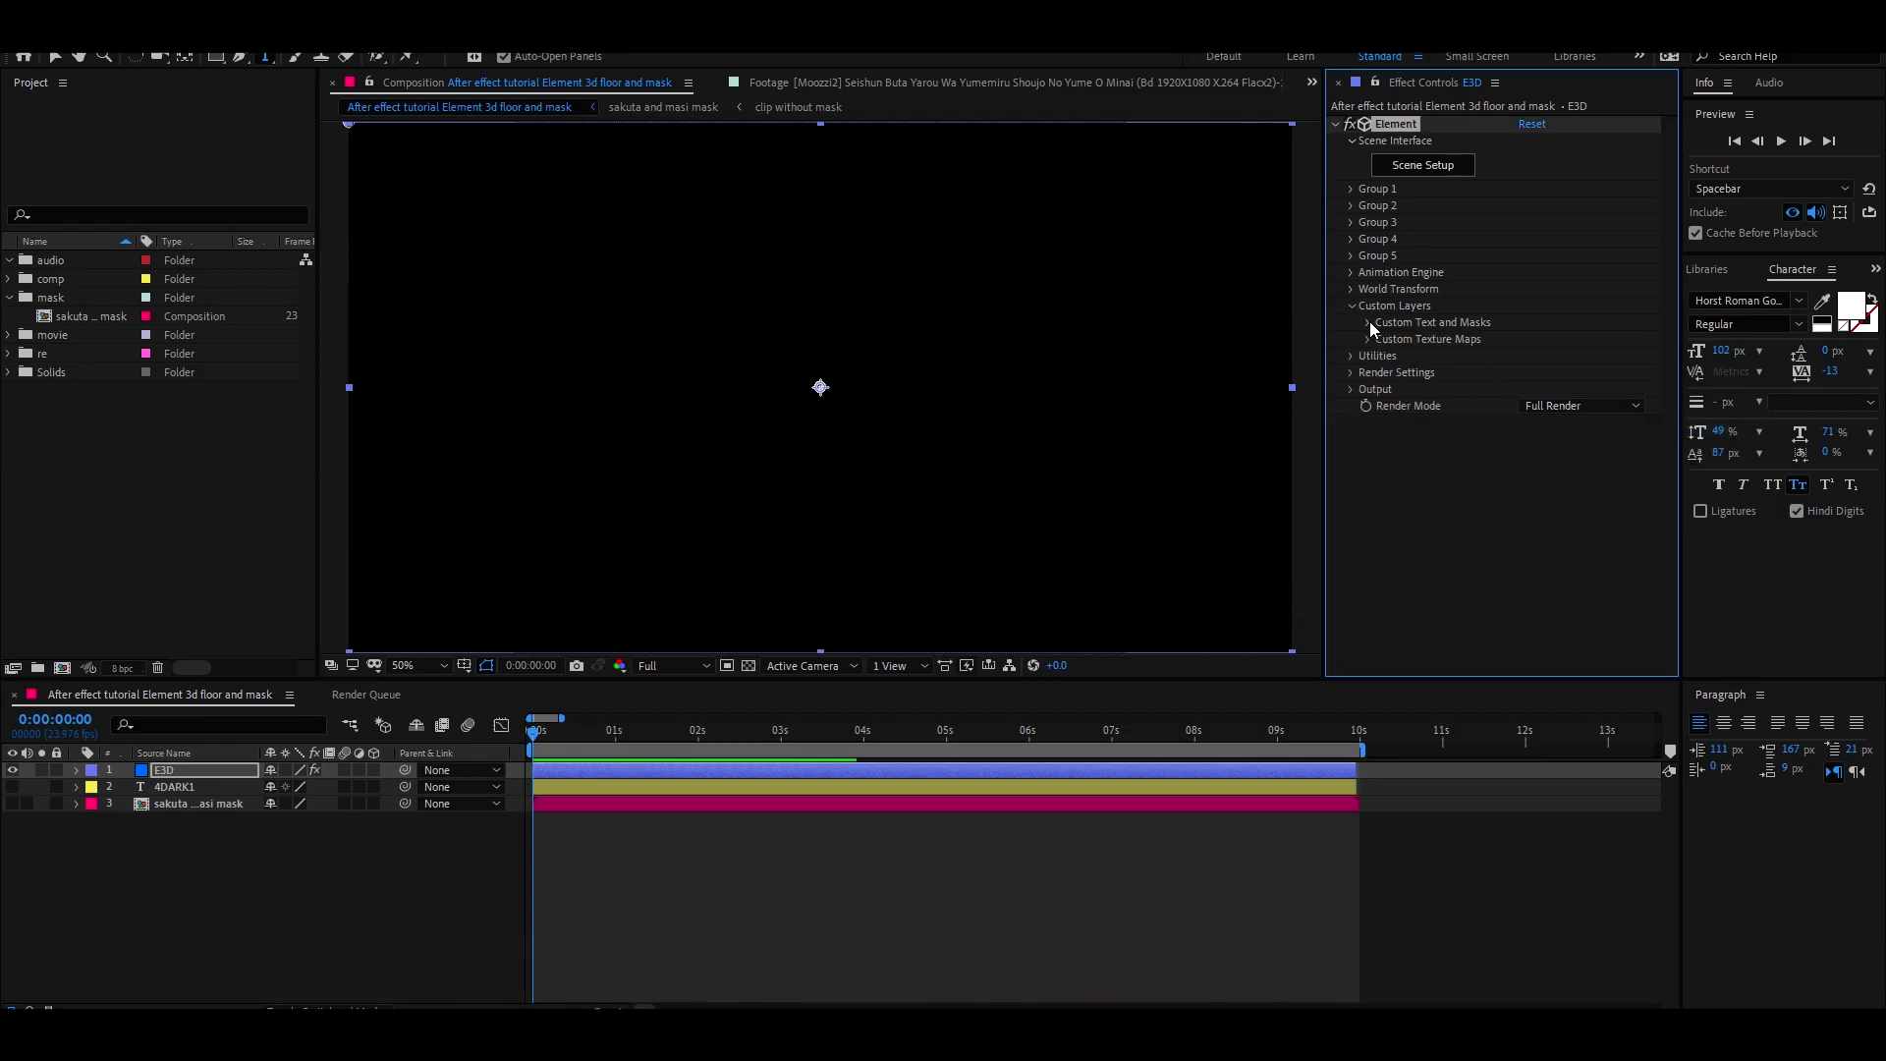
In the Element effect's custom texture maps, set Layer 1 to the sakuta mask layer.
left_click(1369, 343)
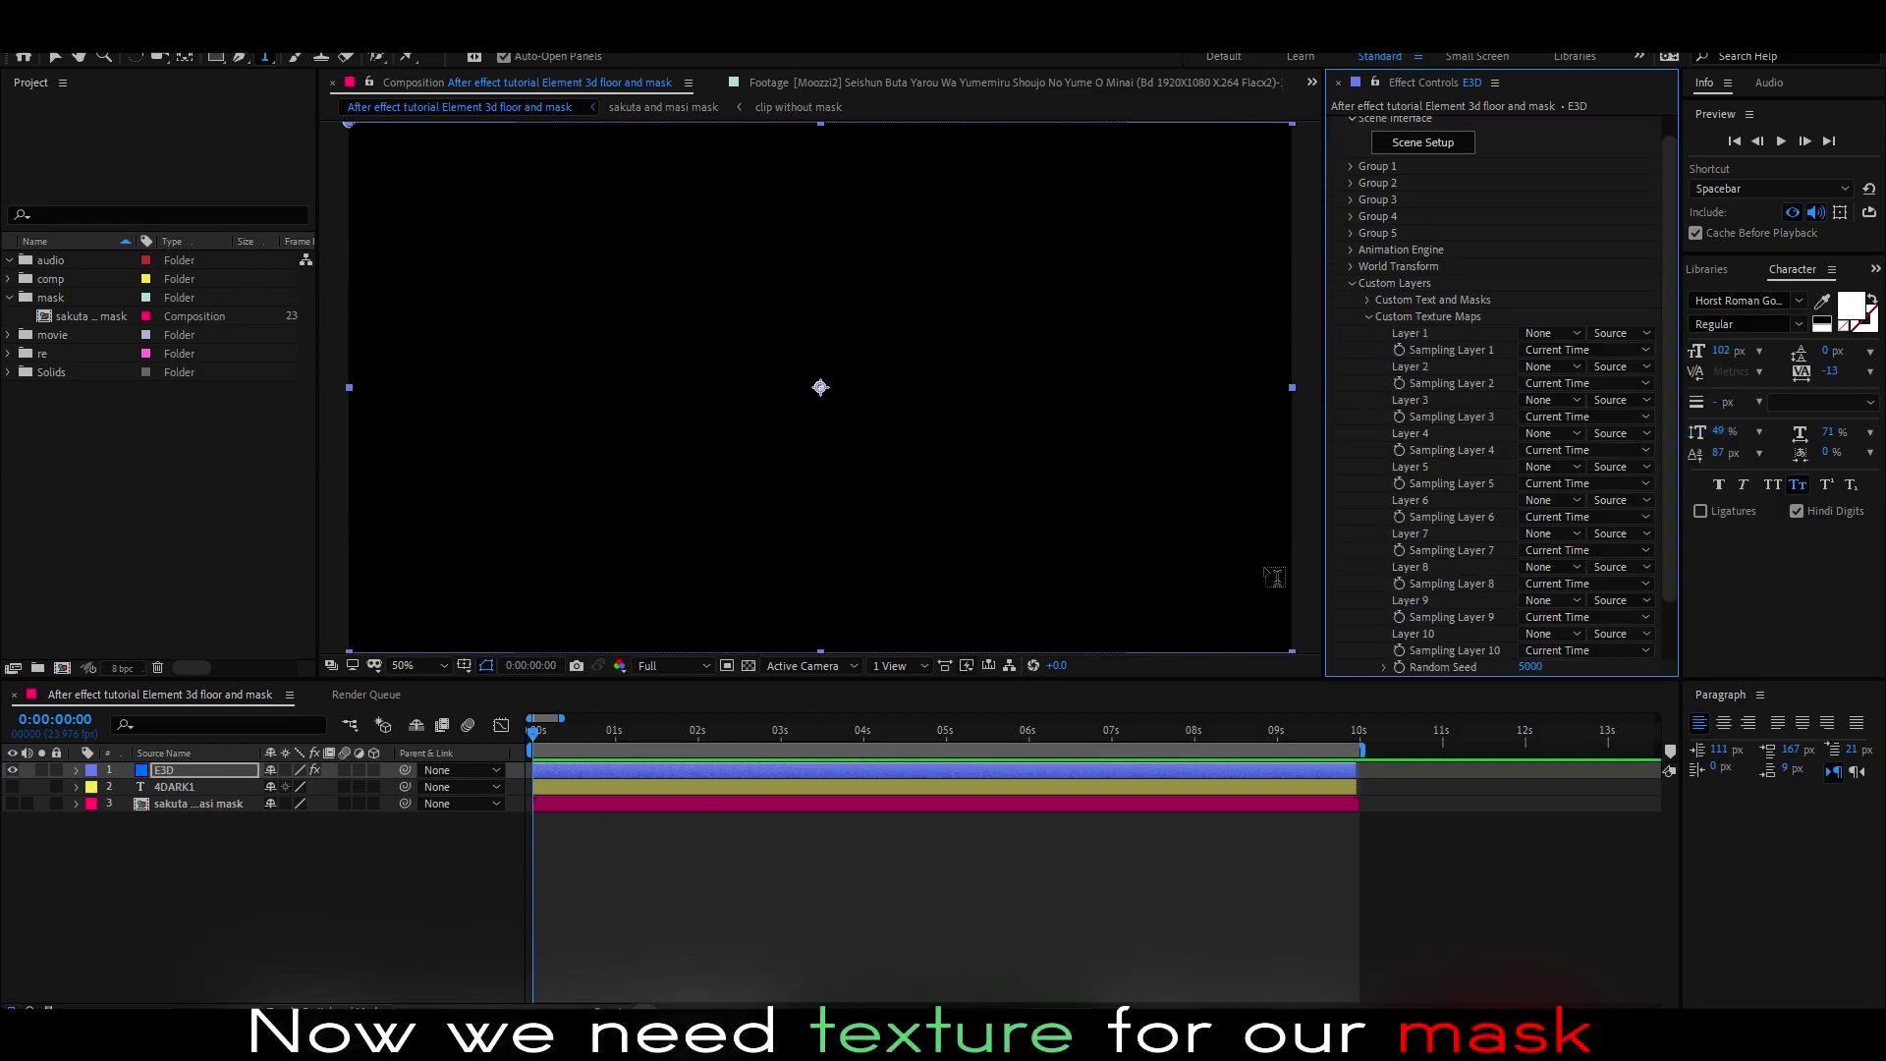
left_click(1552, 333)
left_click(1557, 425)
left_click(1370, 317)
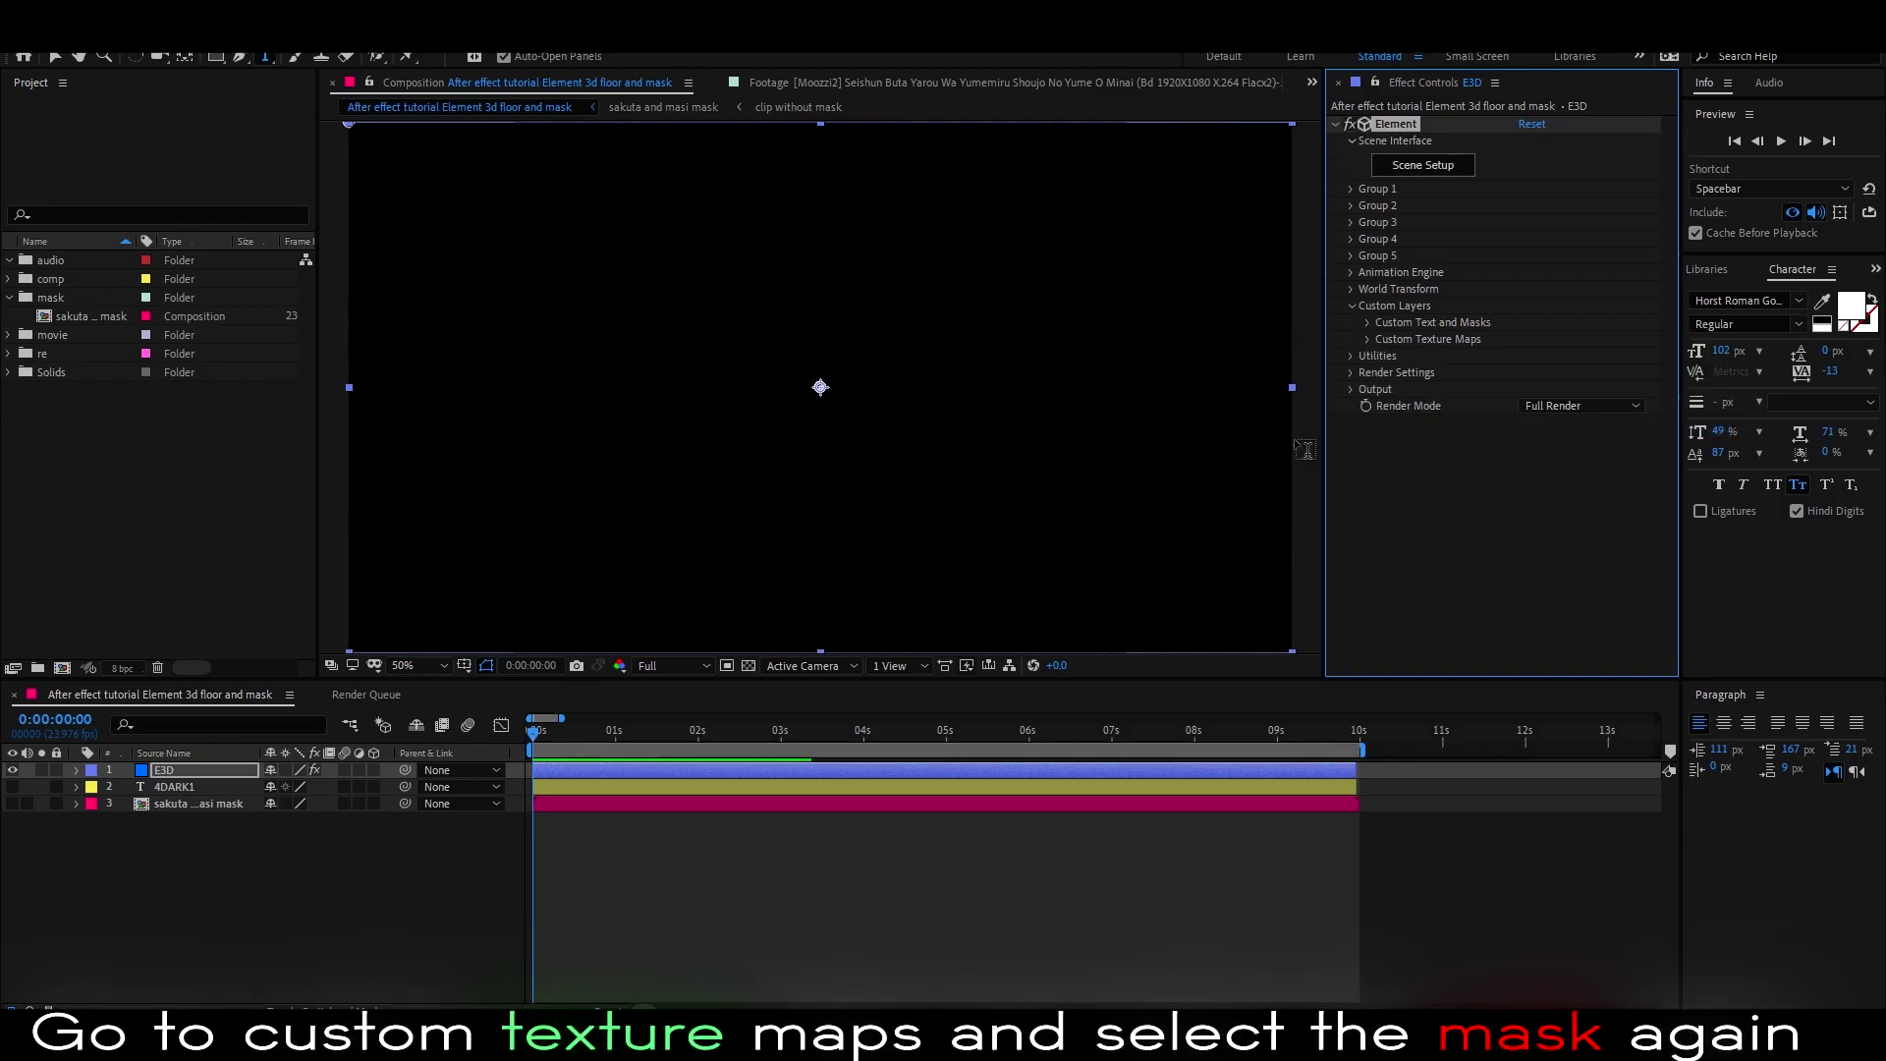
Create a two-node camera named Camera and trim it to end at 0:00:09:23.
scroll(625, 472, "down", 2)
key("v")
left_click(635, 895)
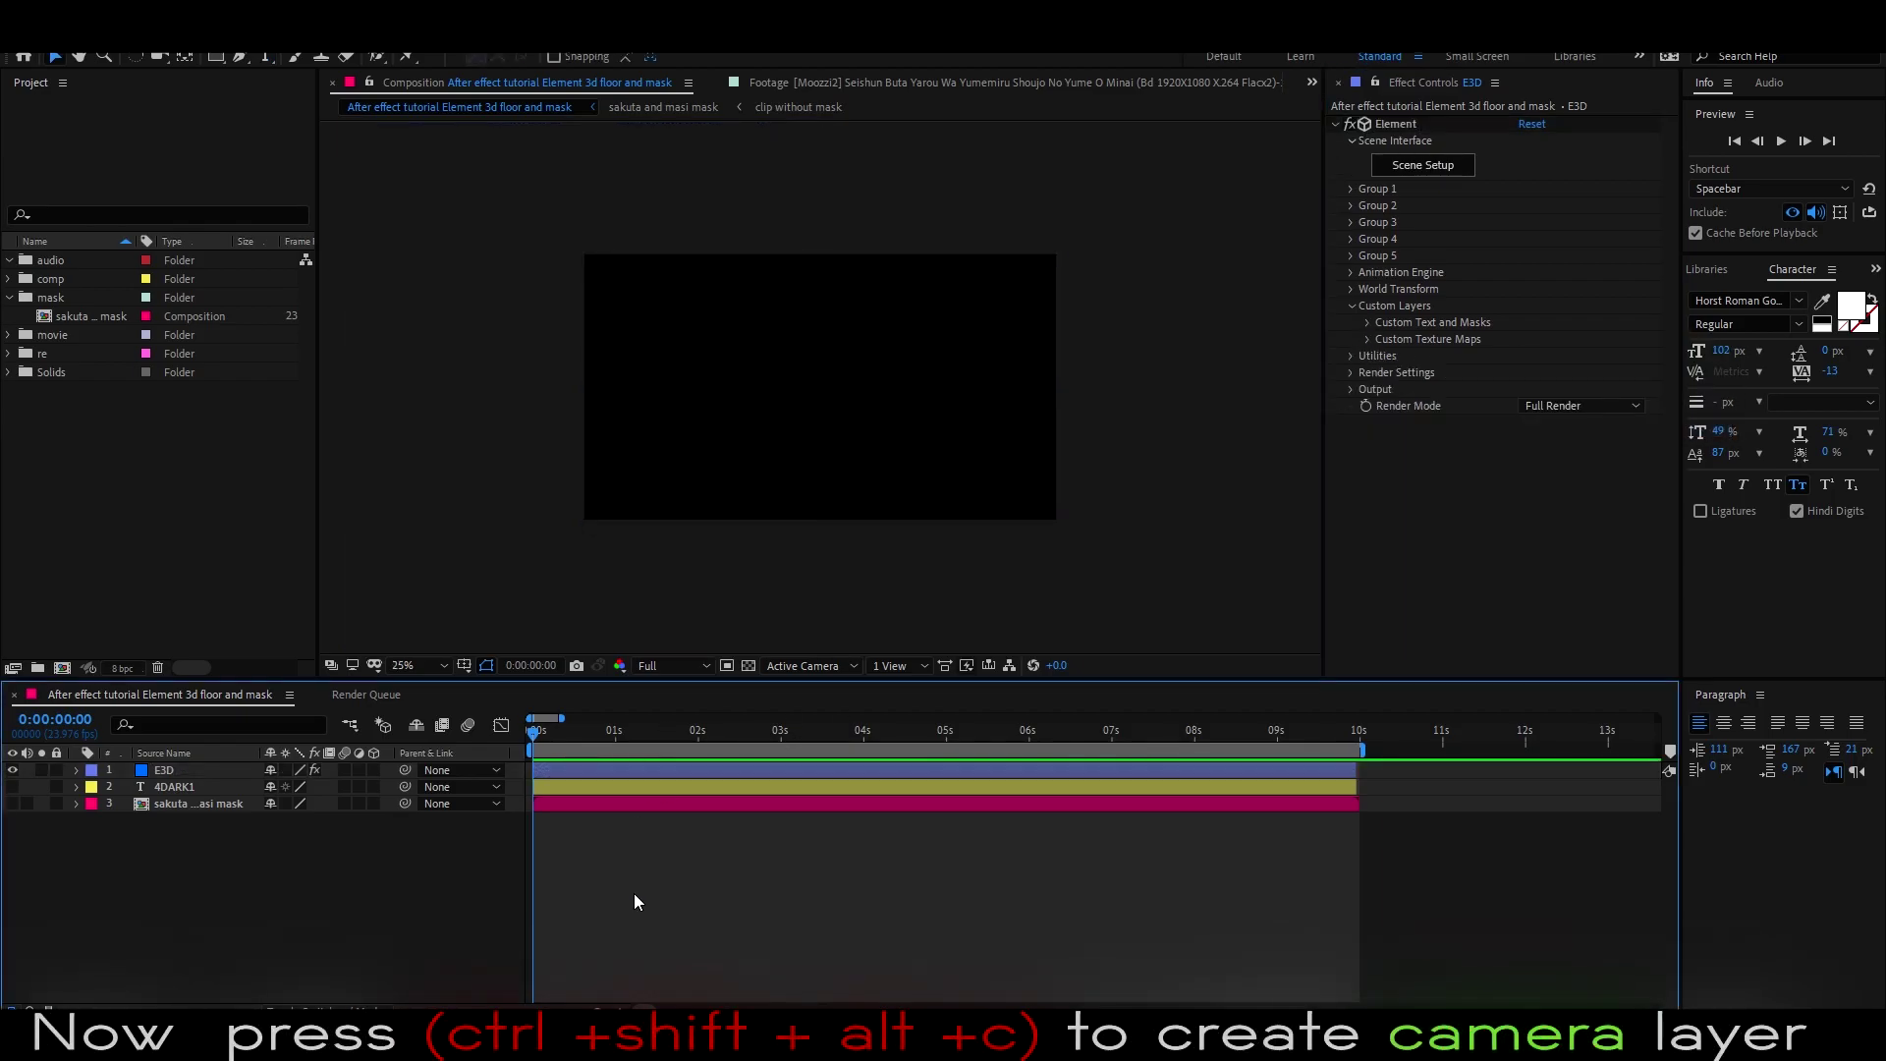
key("ctrl+shift+alt+c")
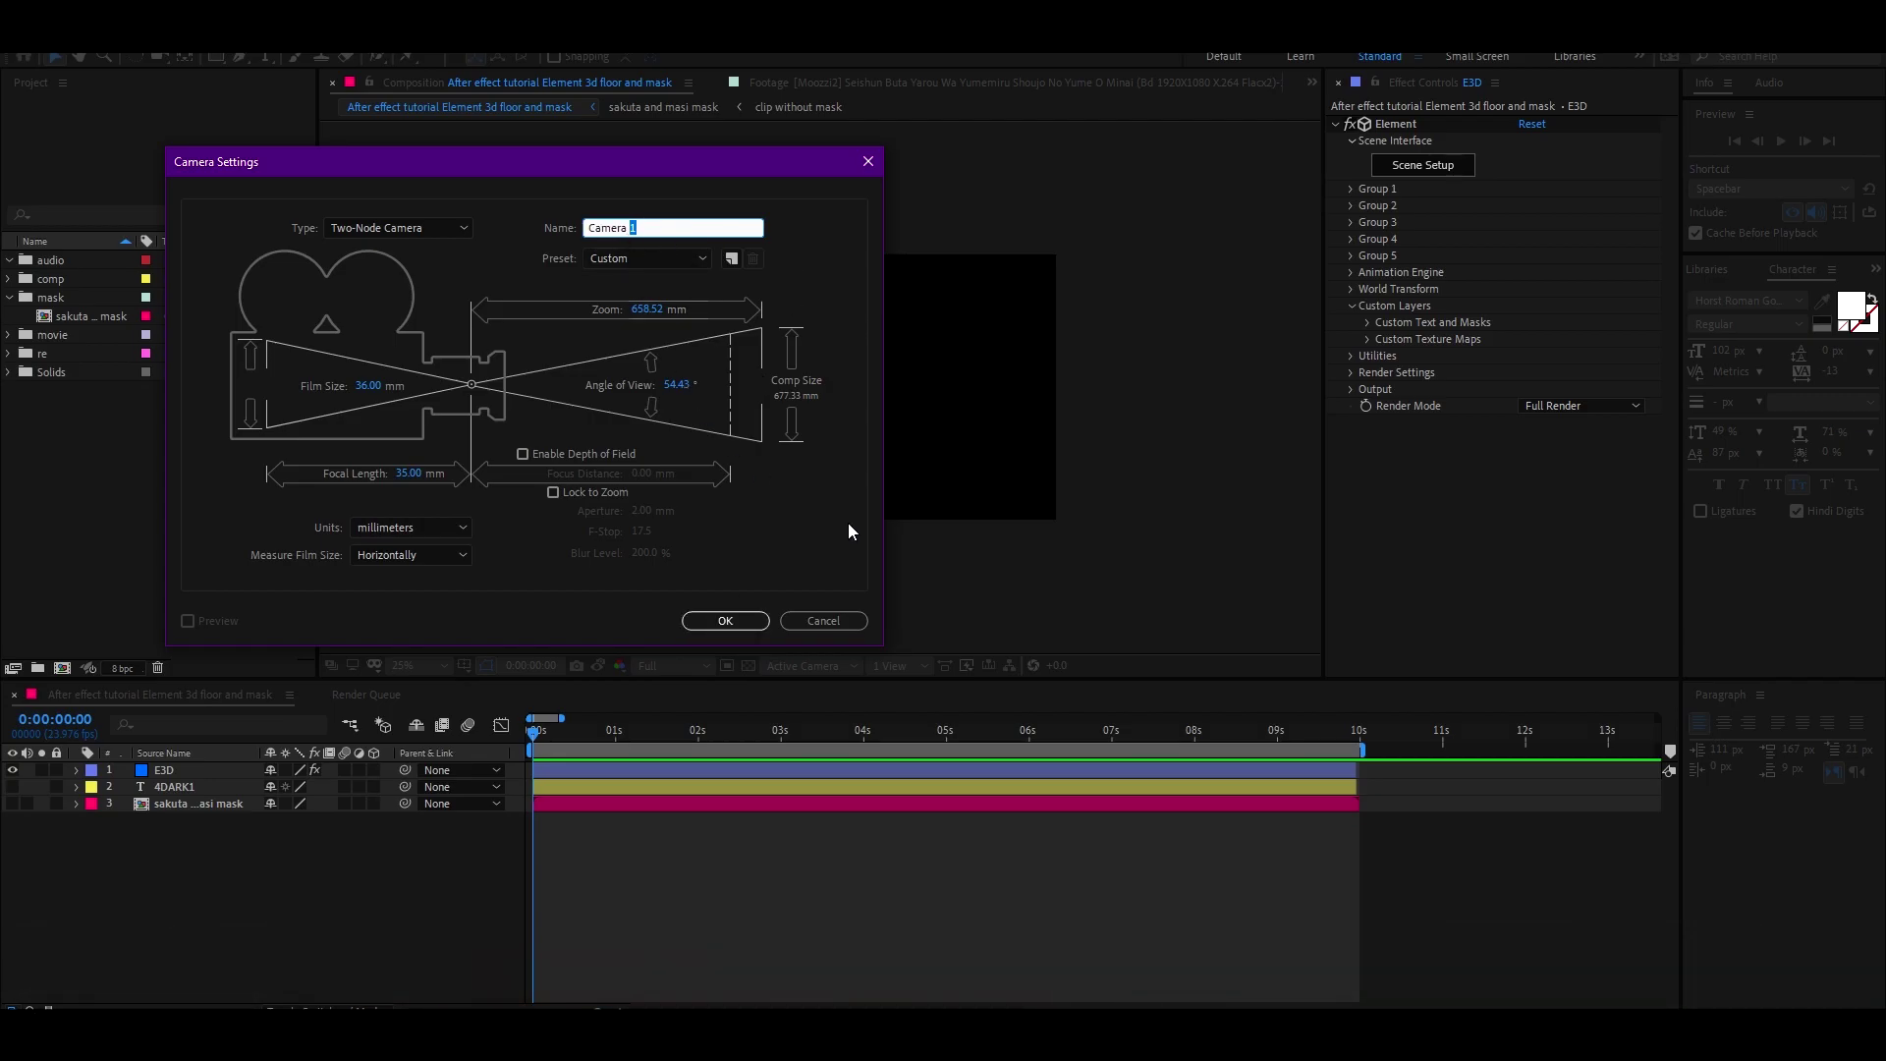
key("BackSpace")
key("Return")
left_click(1357, 735)
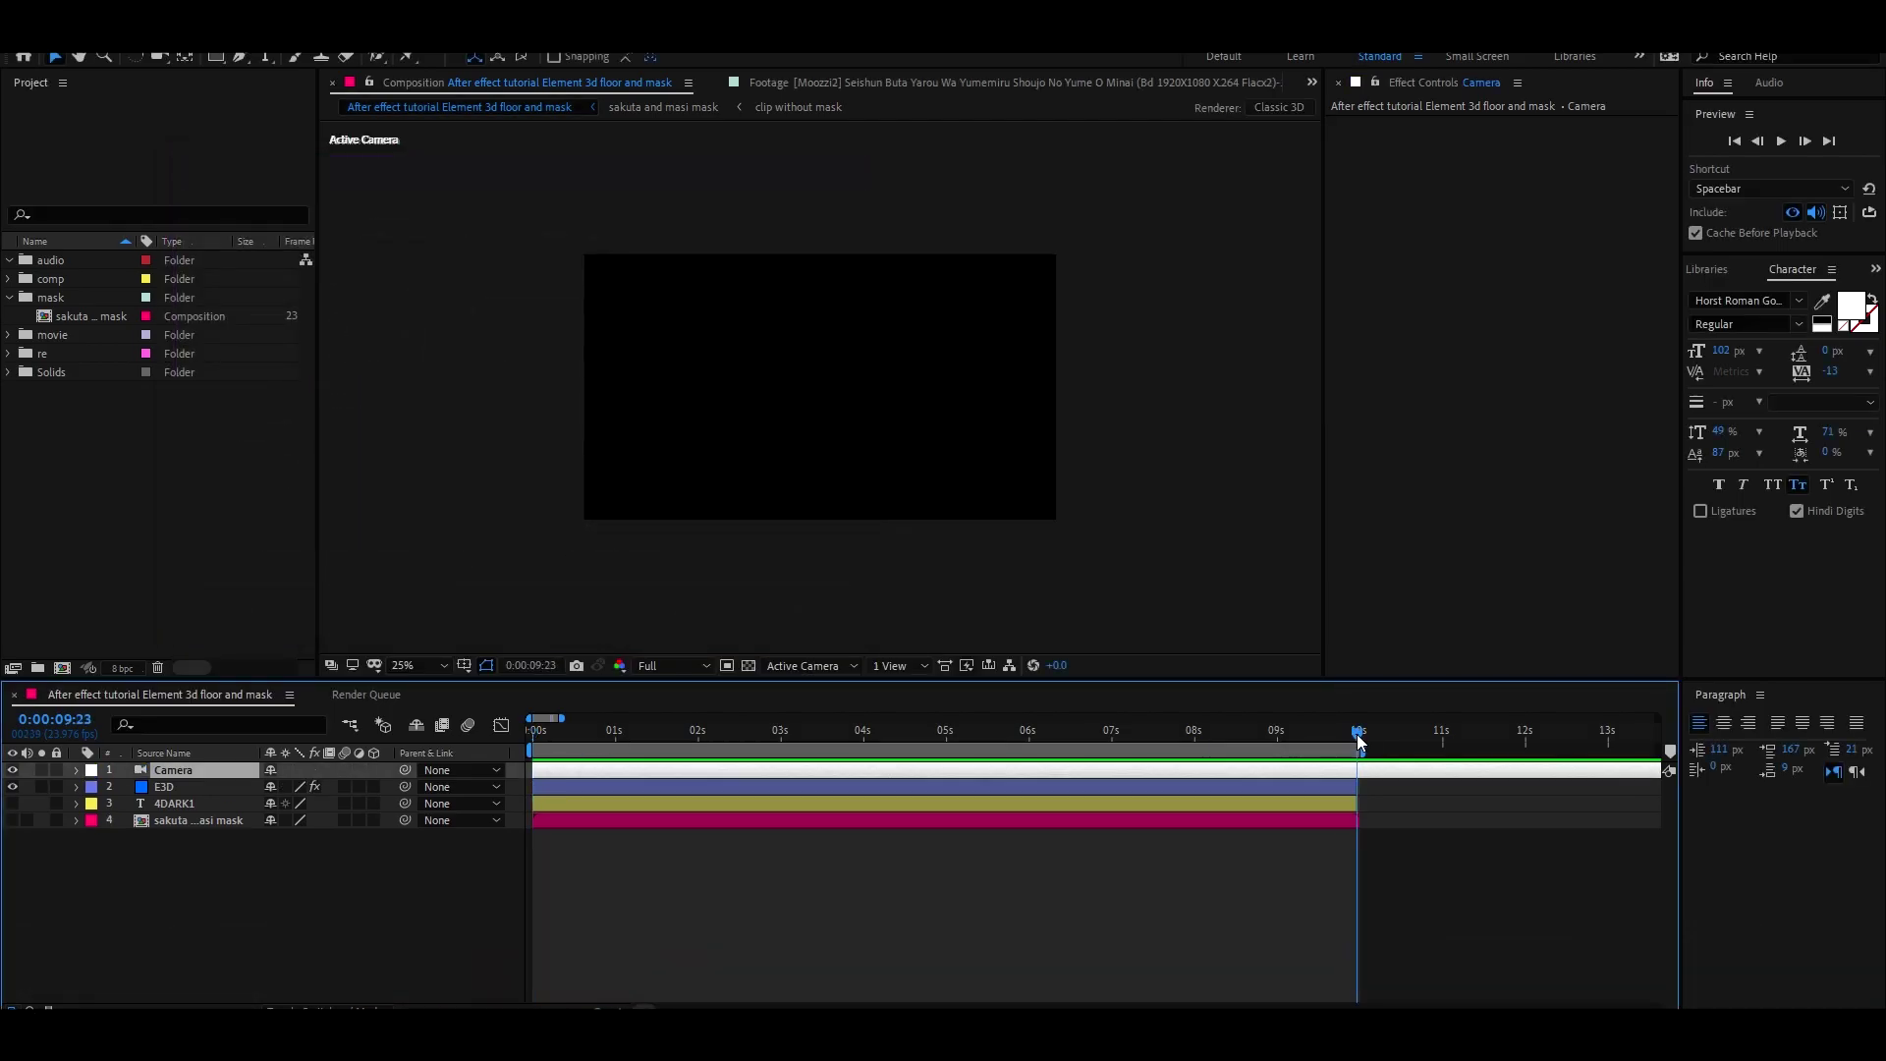
left_click_drag(1358, 738, 485, 738)
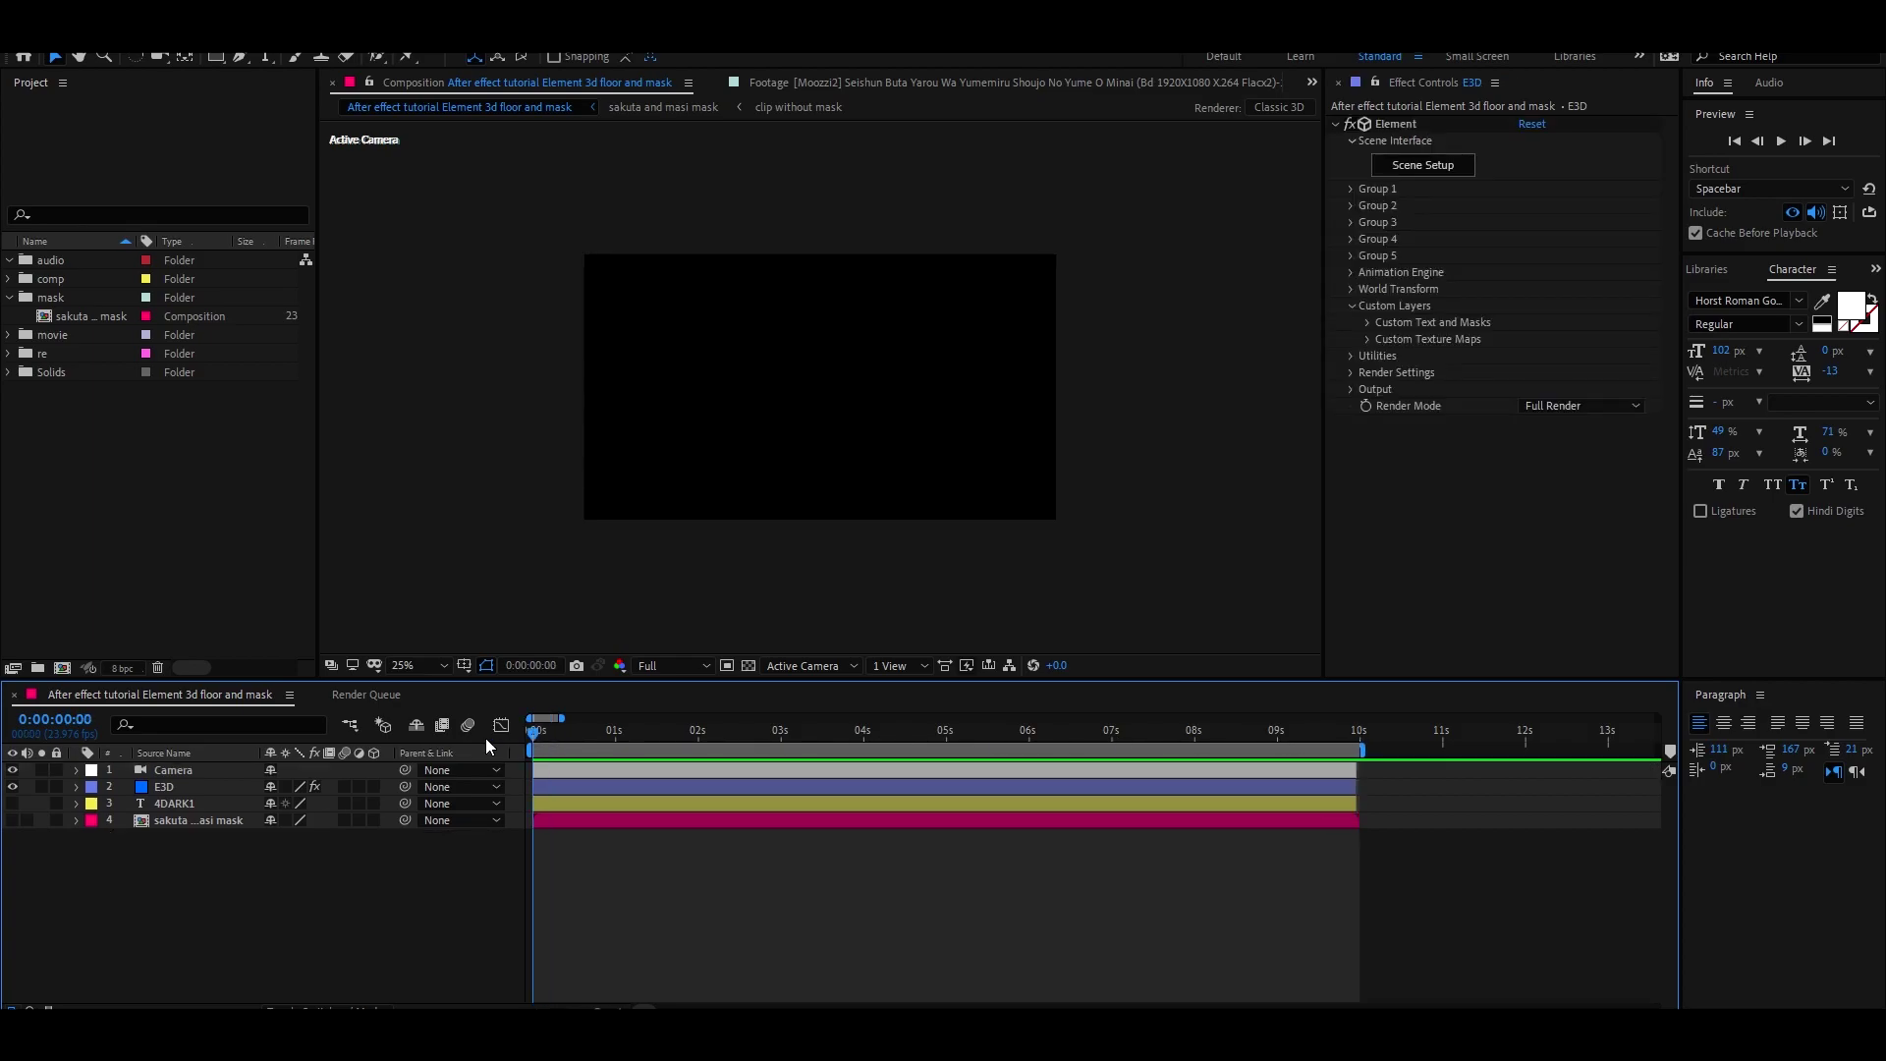
Create a null object and name it Null for camera.
right_click(825, 882)
mouse_move(865, 665)
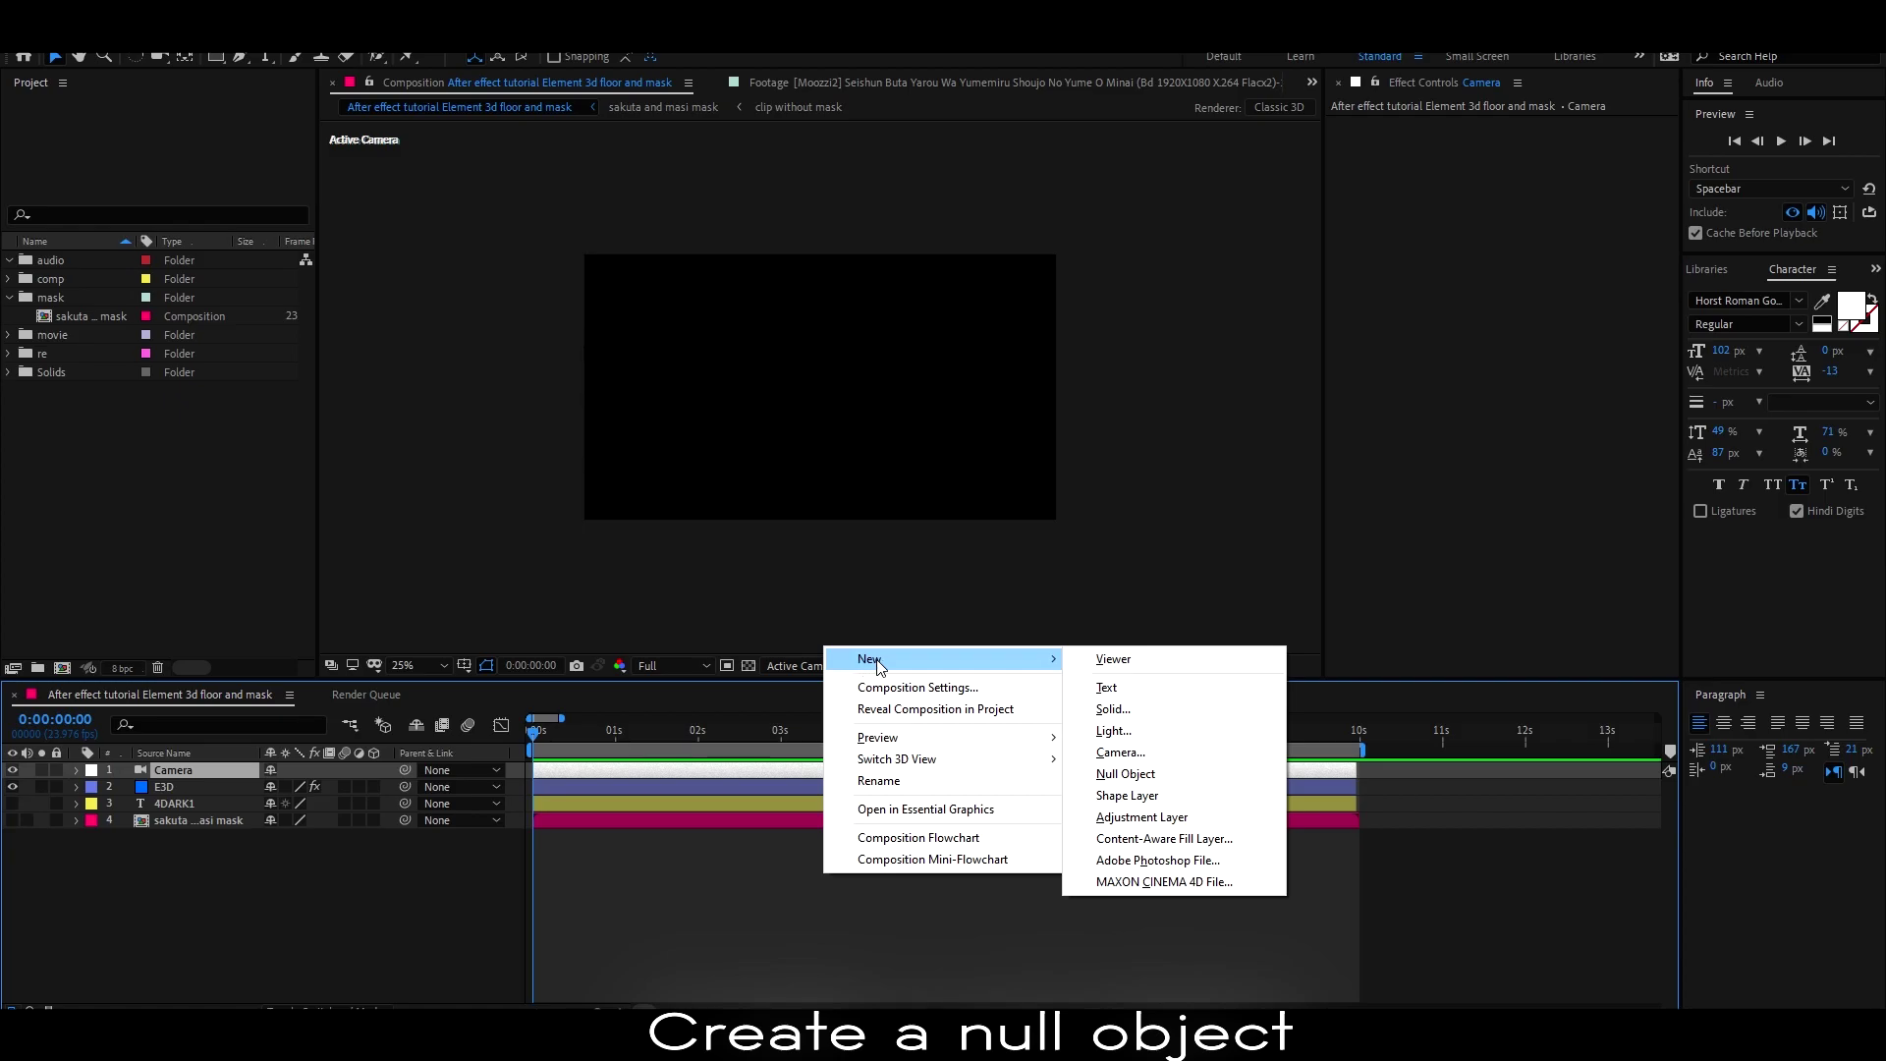
left_click(1105, 775)
key("Return")
type("Null fpr camera")
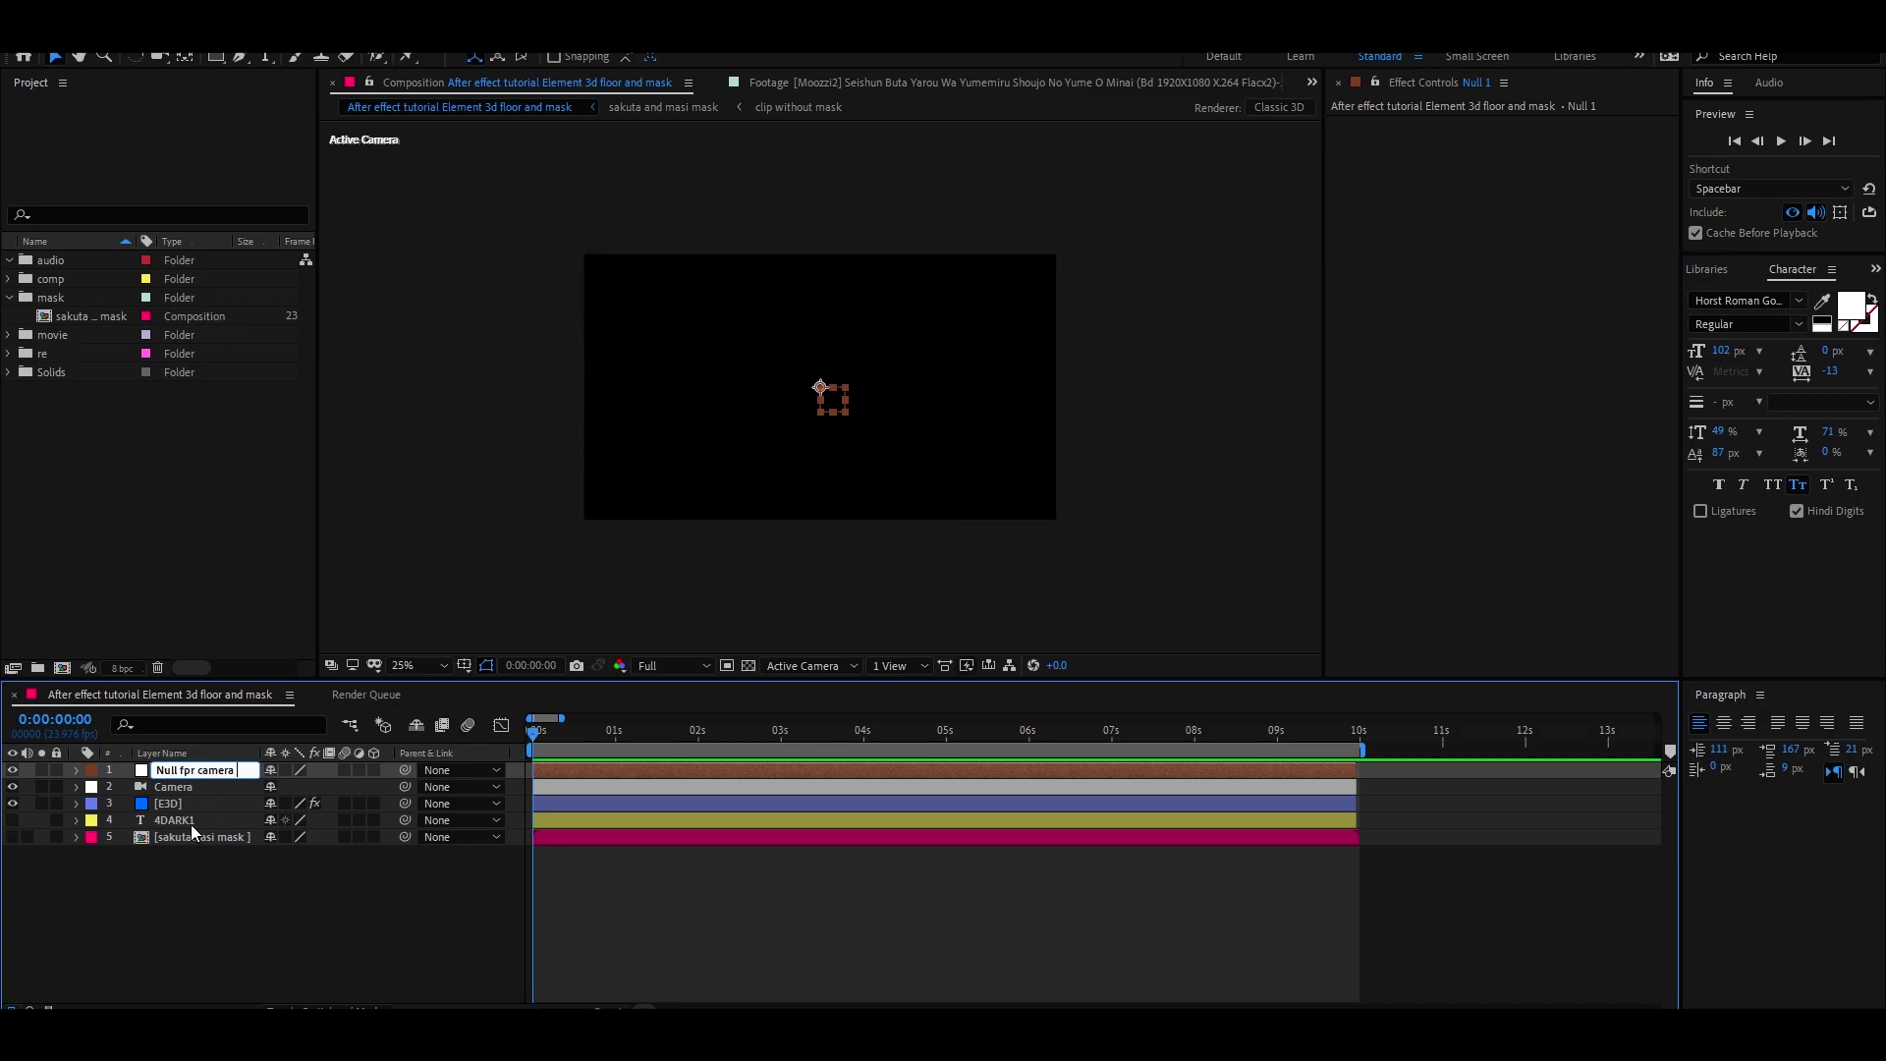
type("o")
left_click(303, 900)
left_click(91, 772)
left_click(1253, 874)
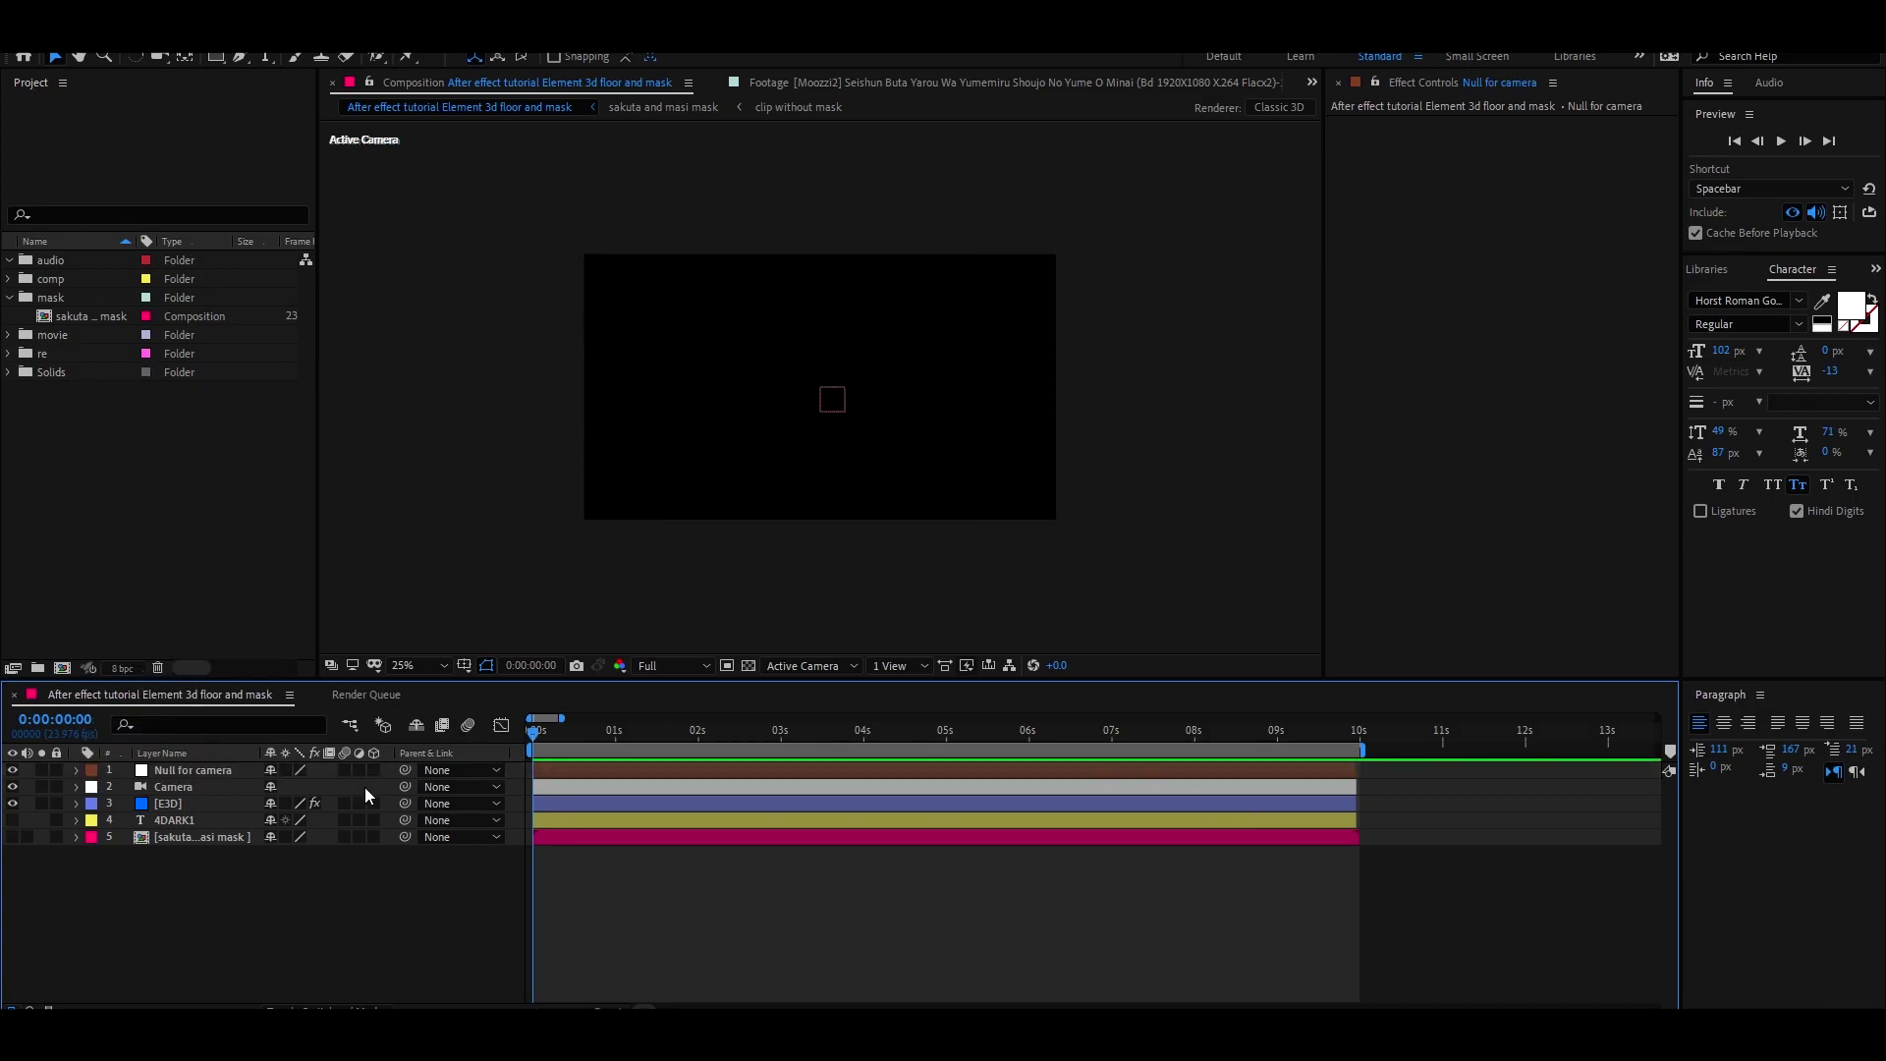
Parent the camera to the null, and enable 3D and motion blur for the null.
left_click_drag(406, 791, 361, 774)
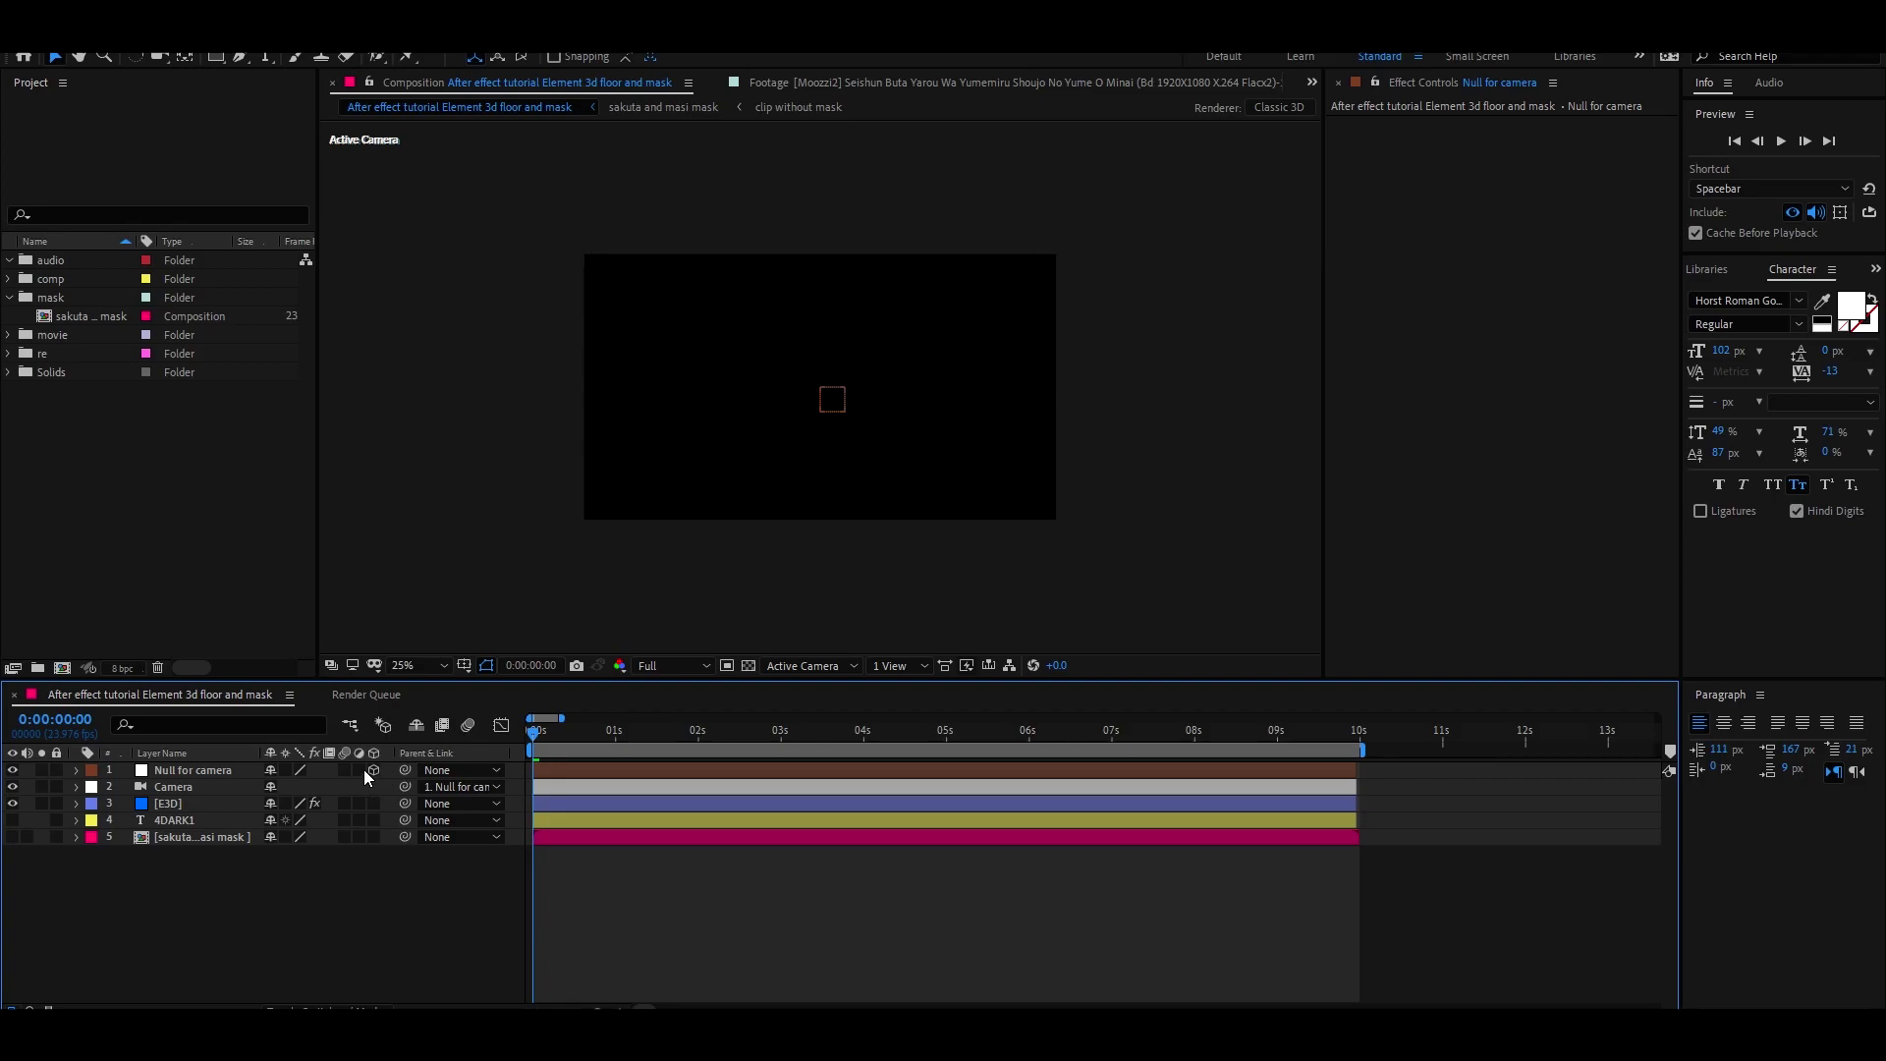
left_click(186, 805)
key("Return")
Draw a rectangular mask covering the full frame on the sakuta mask layer and keep the layer hidden.
left_click(173, 837)
left_click(13, 837)
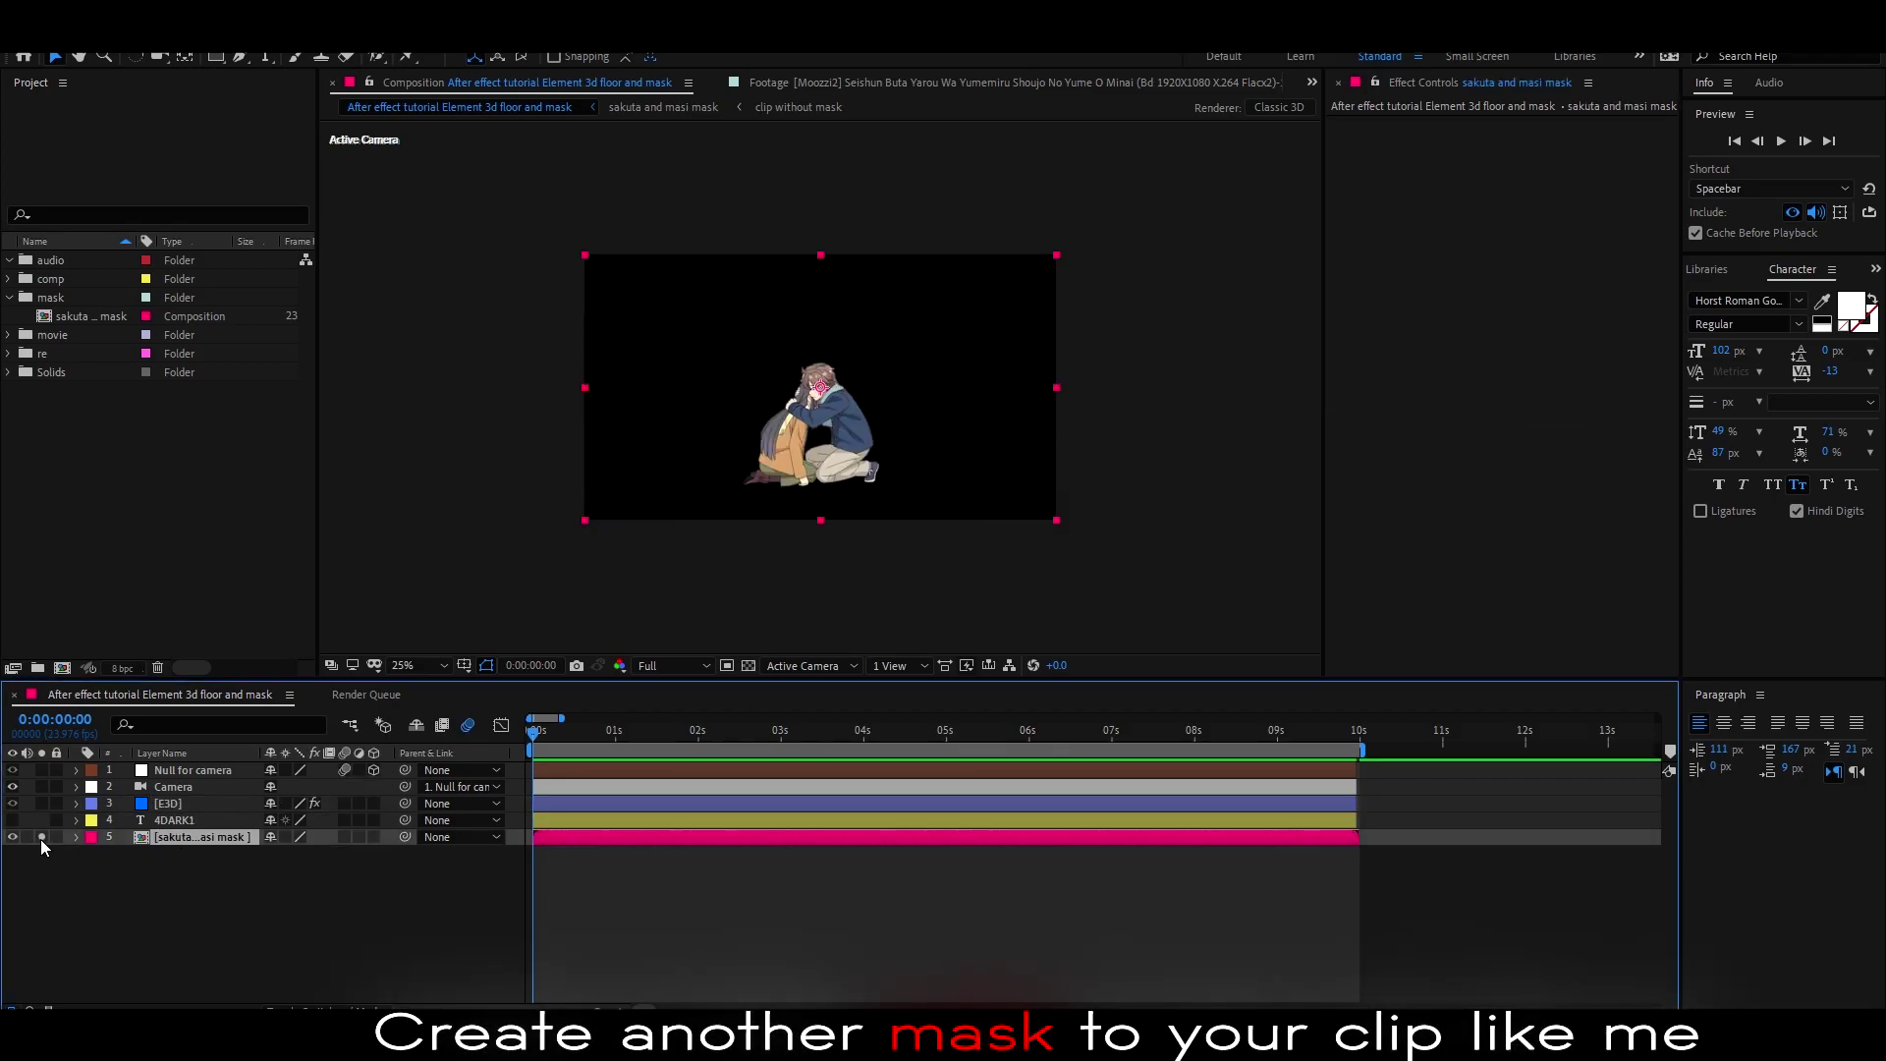
left_click(13, 837)
left_click(216, 56)
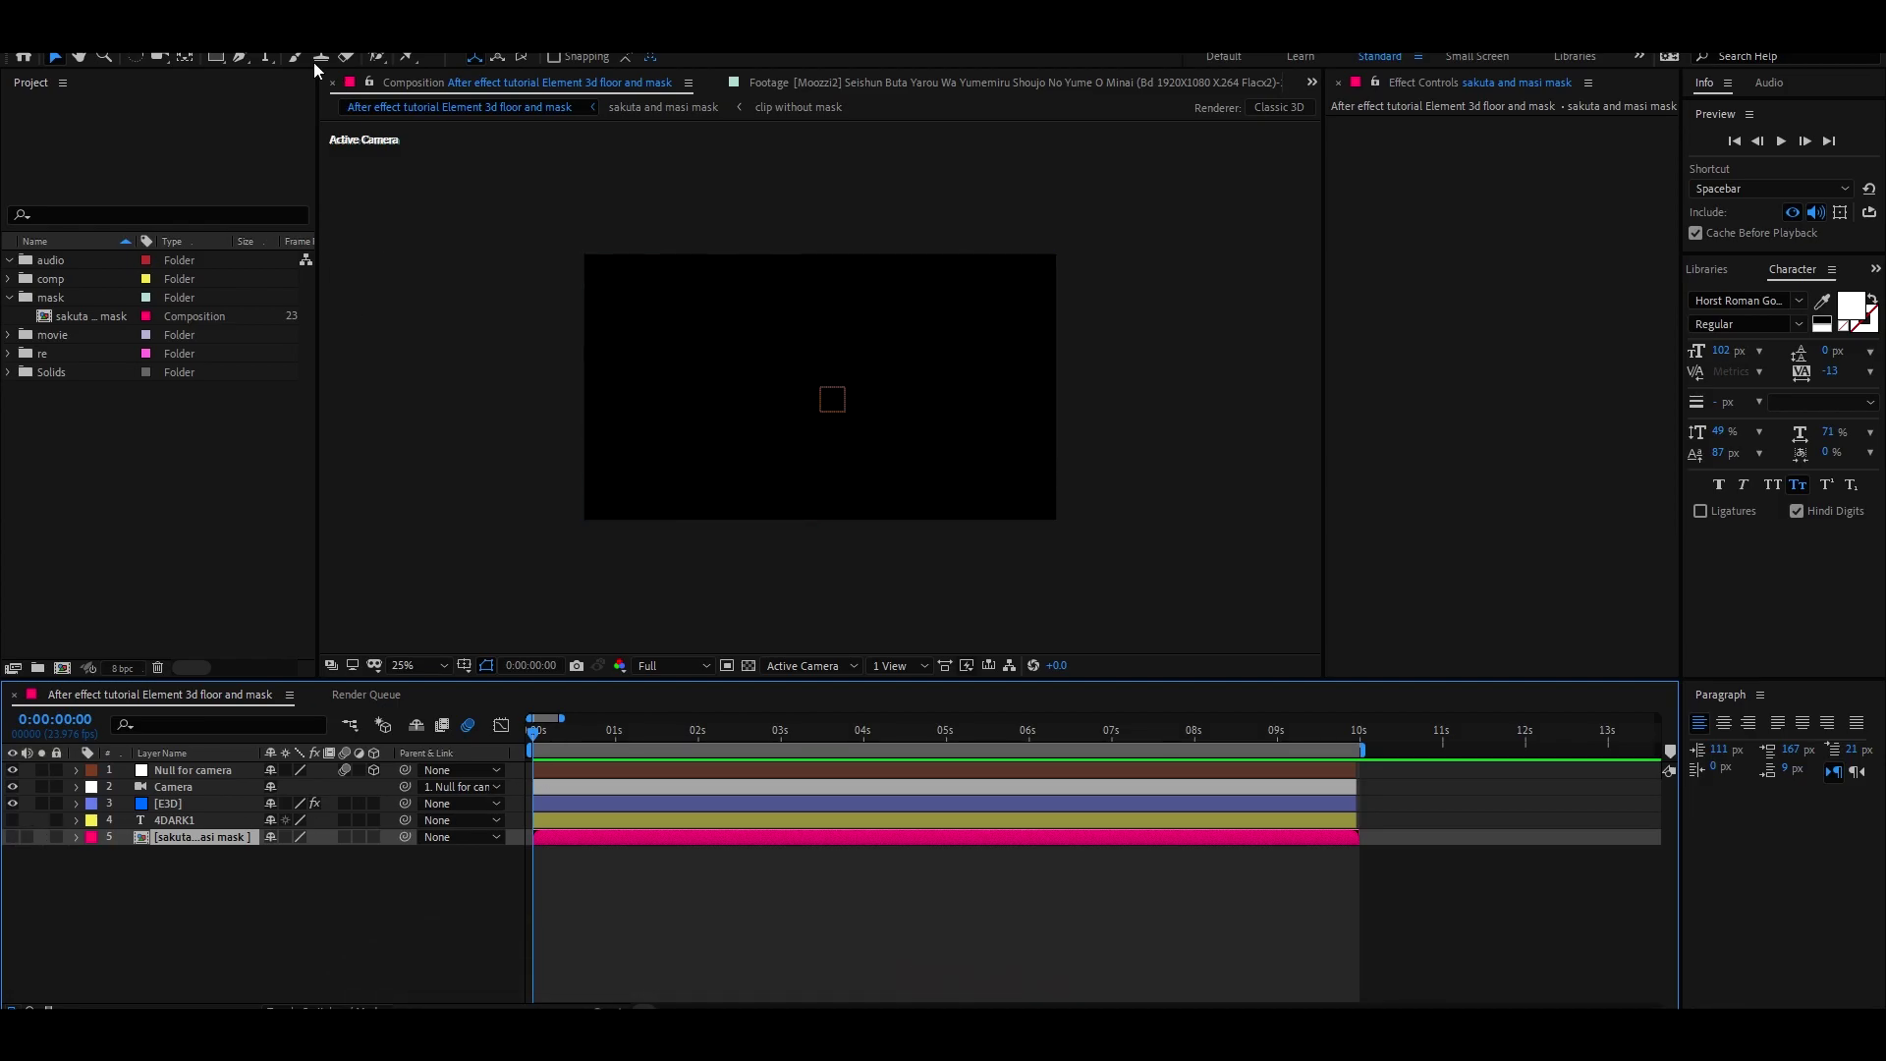
left_click_drag(584, 253, 1056, 518)
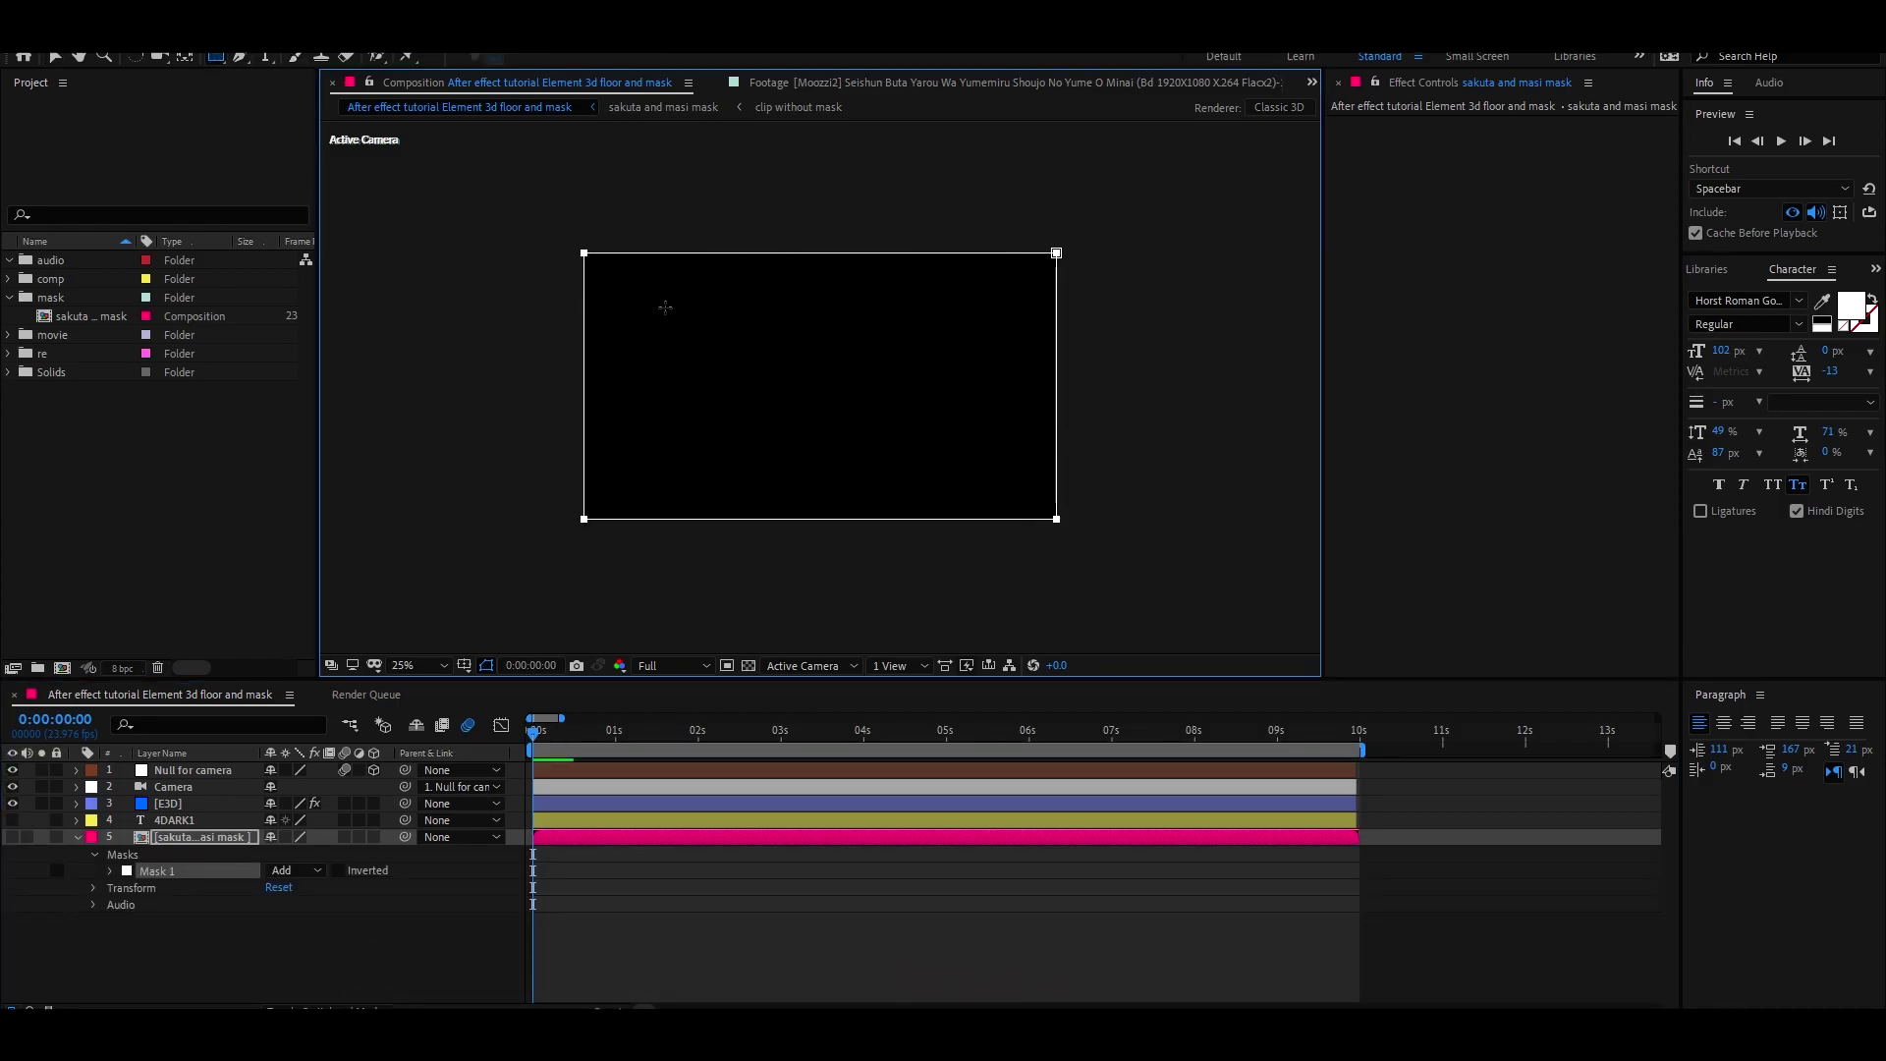
left_click(78, 837)
Open the E3D layer's Element scene setup and create a plane model.
left_click(169, 806)
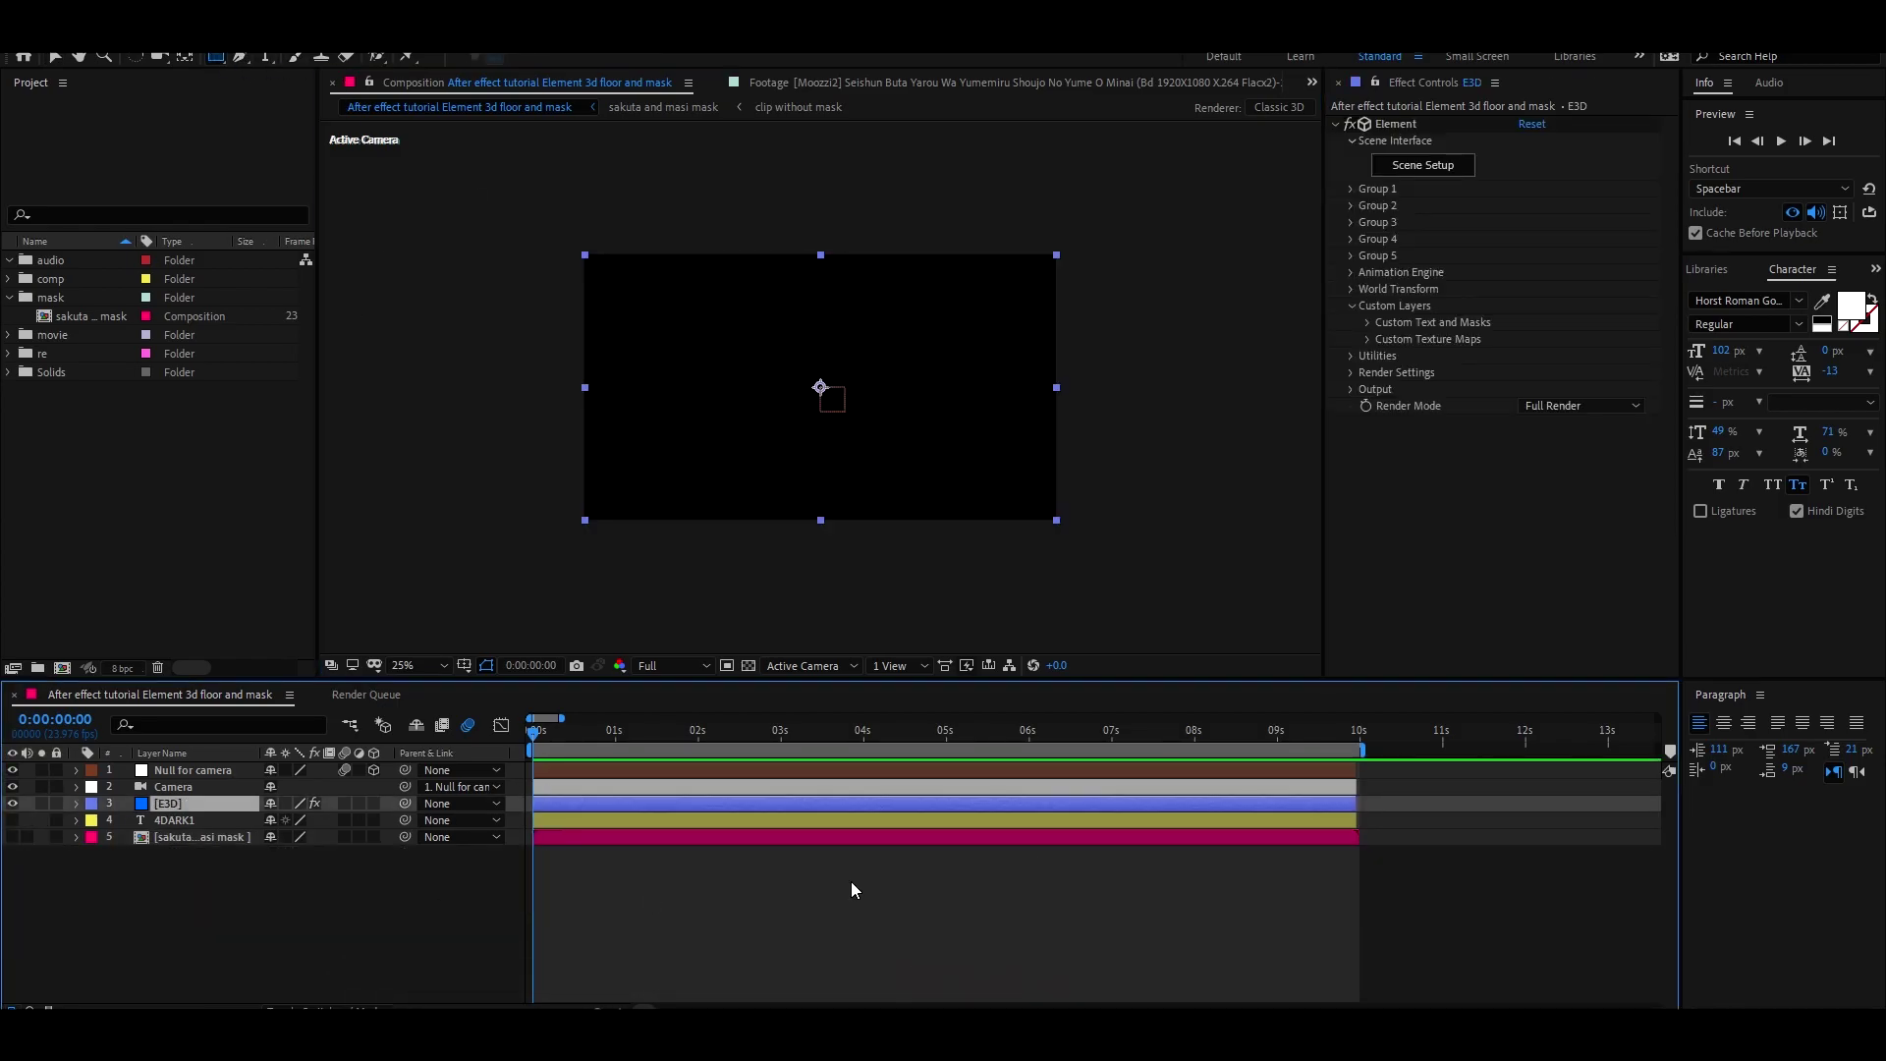
left_click(930, 949)
left_click(1391, 168)
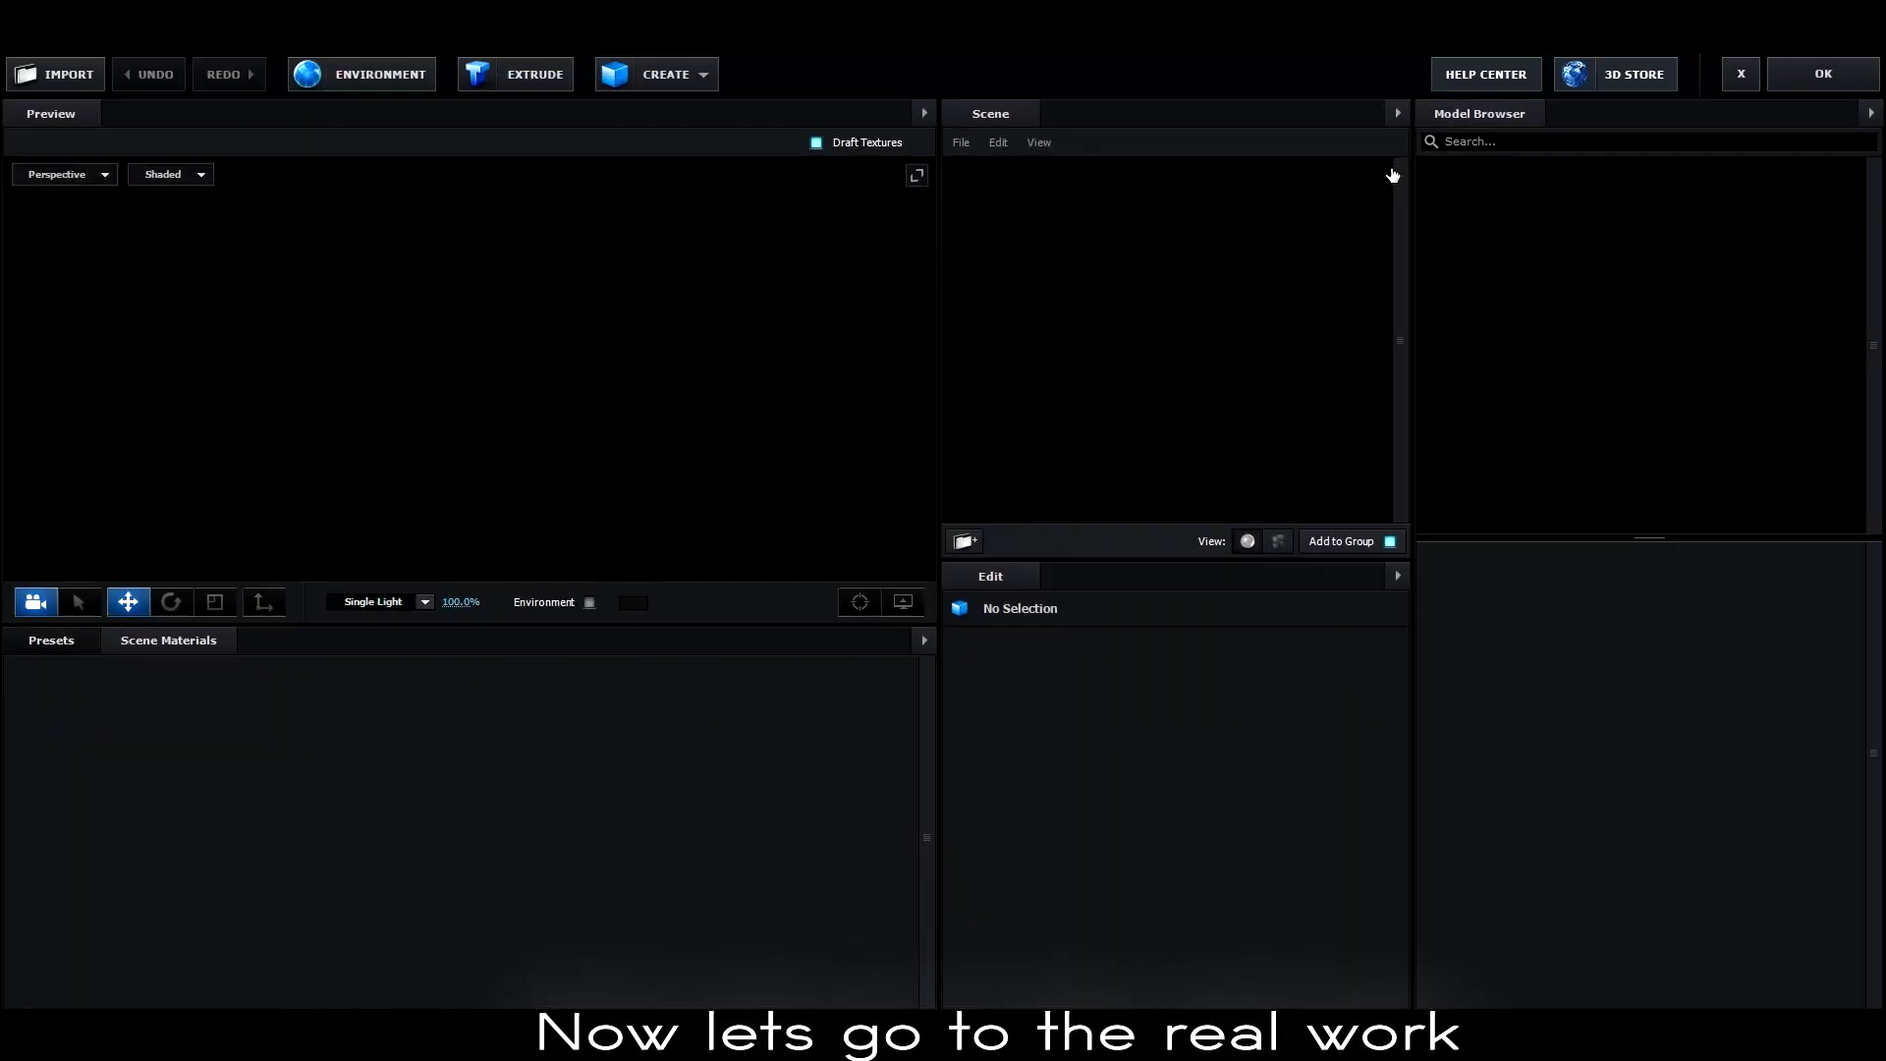
left_click(632, 77)
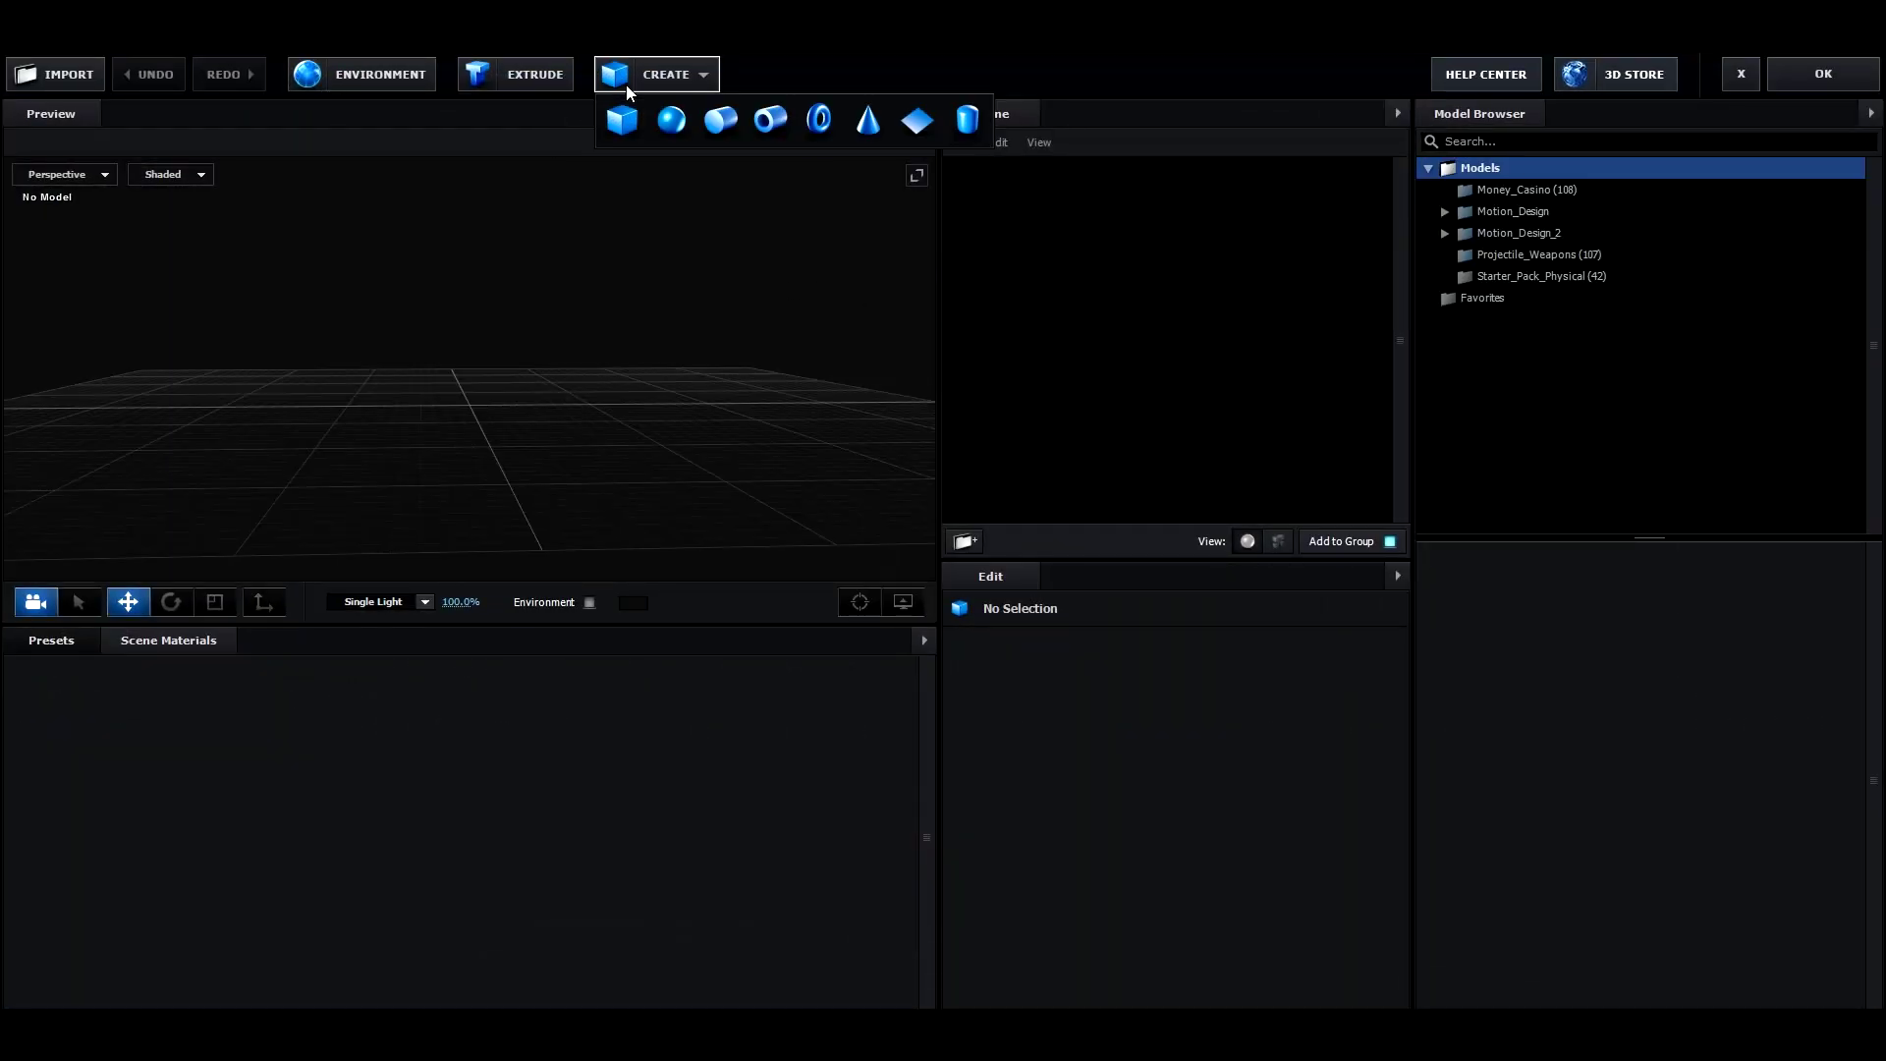
left_click(916, 122)
Set the plane model's XY size to 10 by 10.
left_click_drag(598, 493, 602, 501)
mouse_move(1111, 698)
left_mouse_down()
mouse_move(1800, 720)
mouse_move(1120, 700)
left_mouse_up()
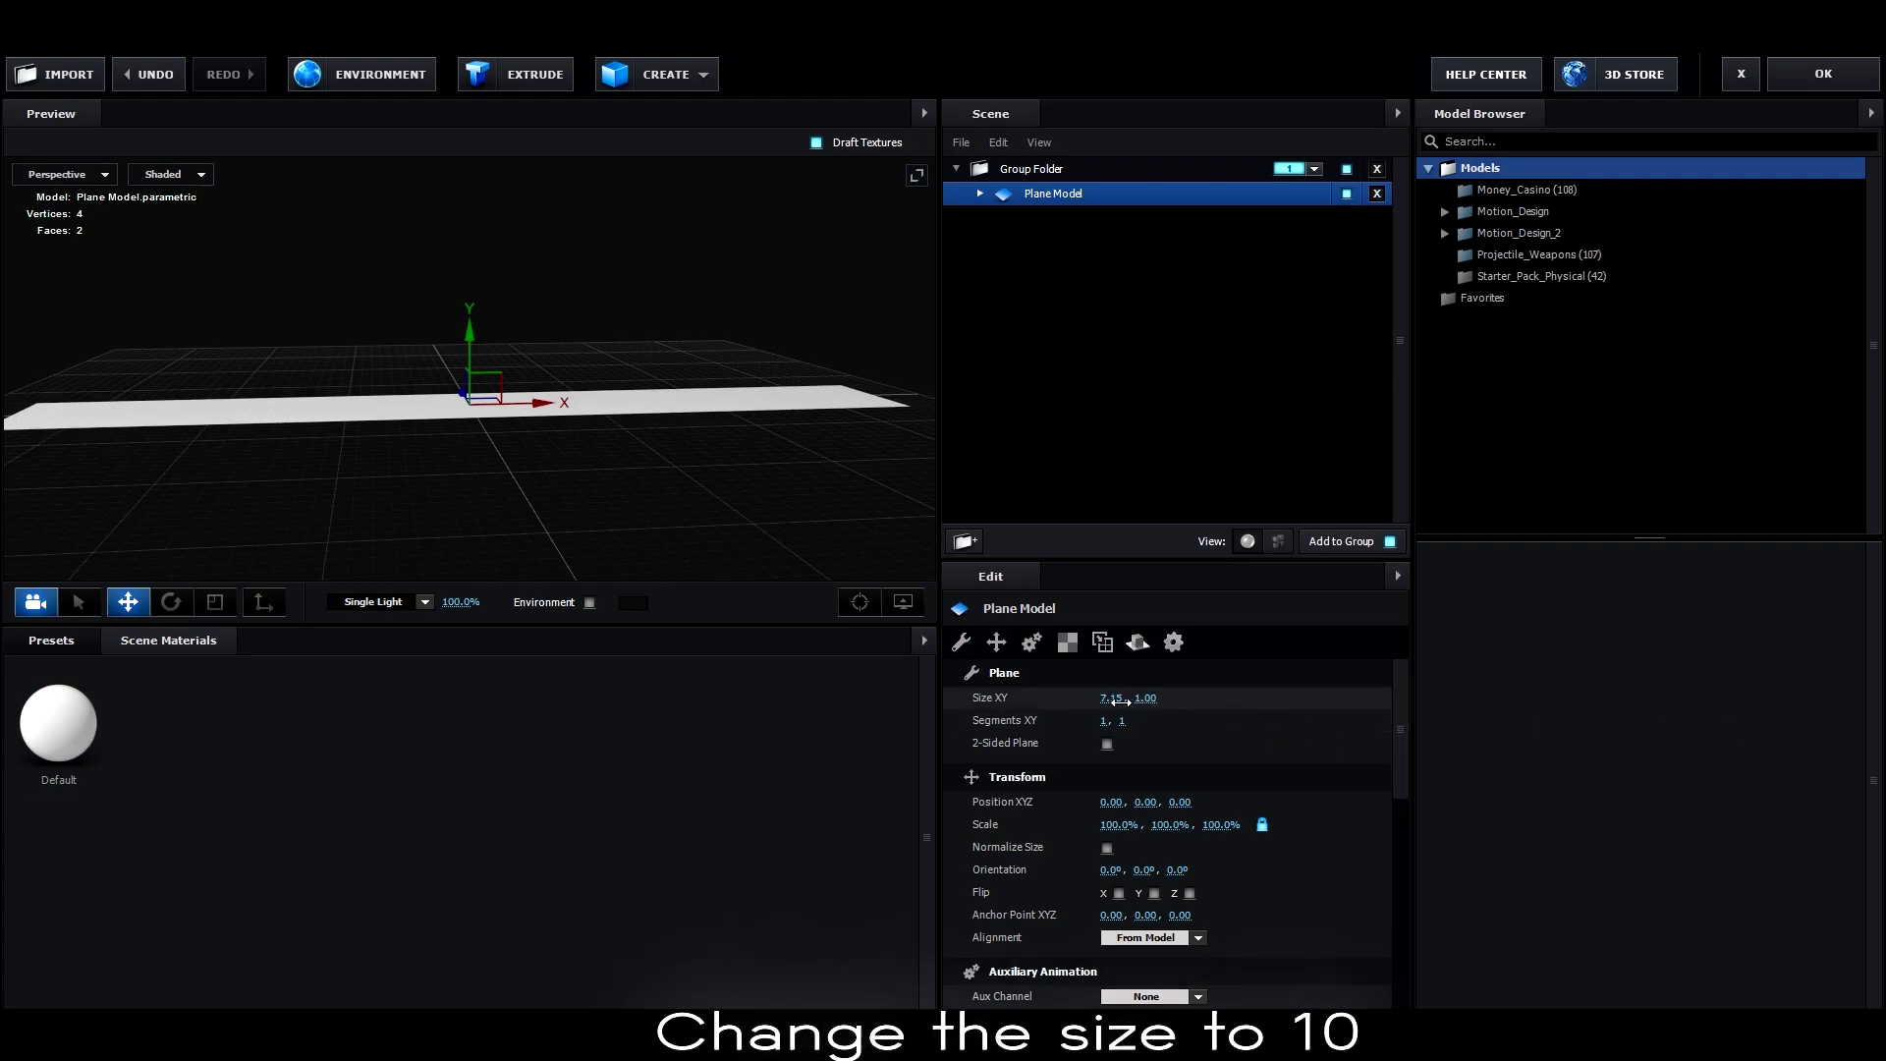
type("10")
key("Return")
type("10")
key("Return")
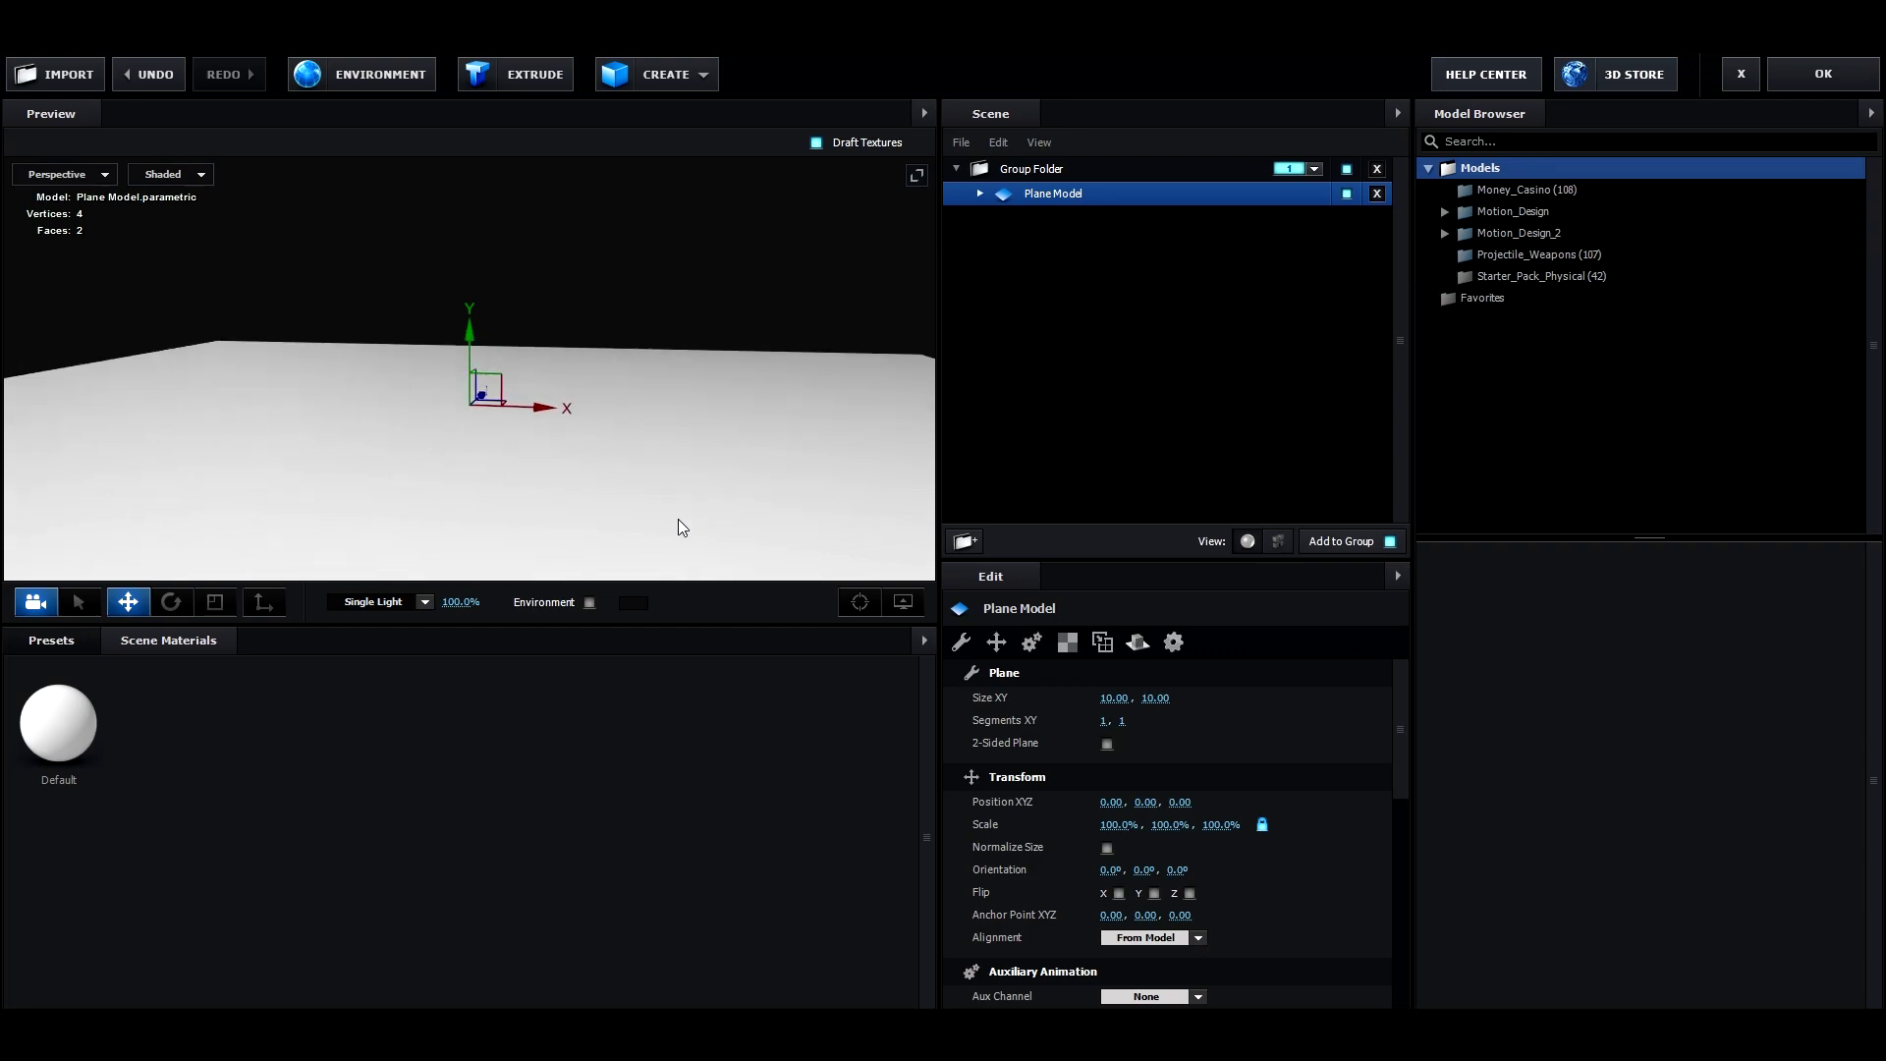
Extrude Custom Path 1 into a model and raise it along Y so it stands on the plane.
left_click_drag(645, 535, 710, 521)
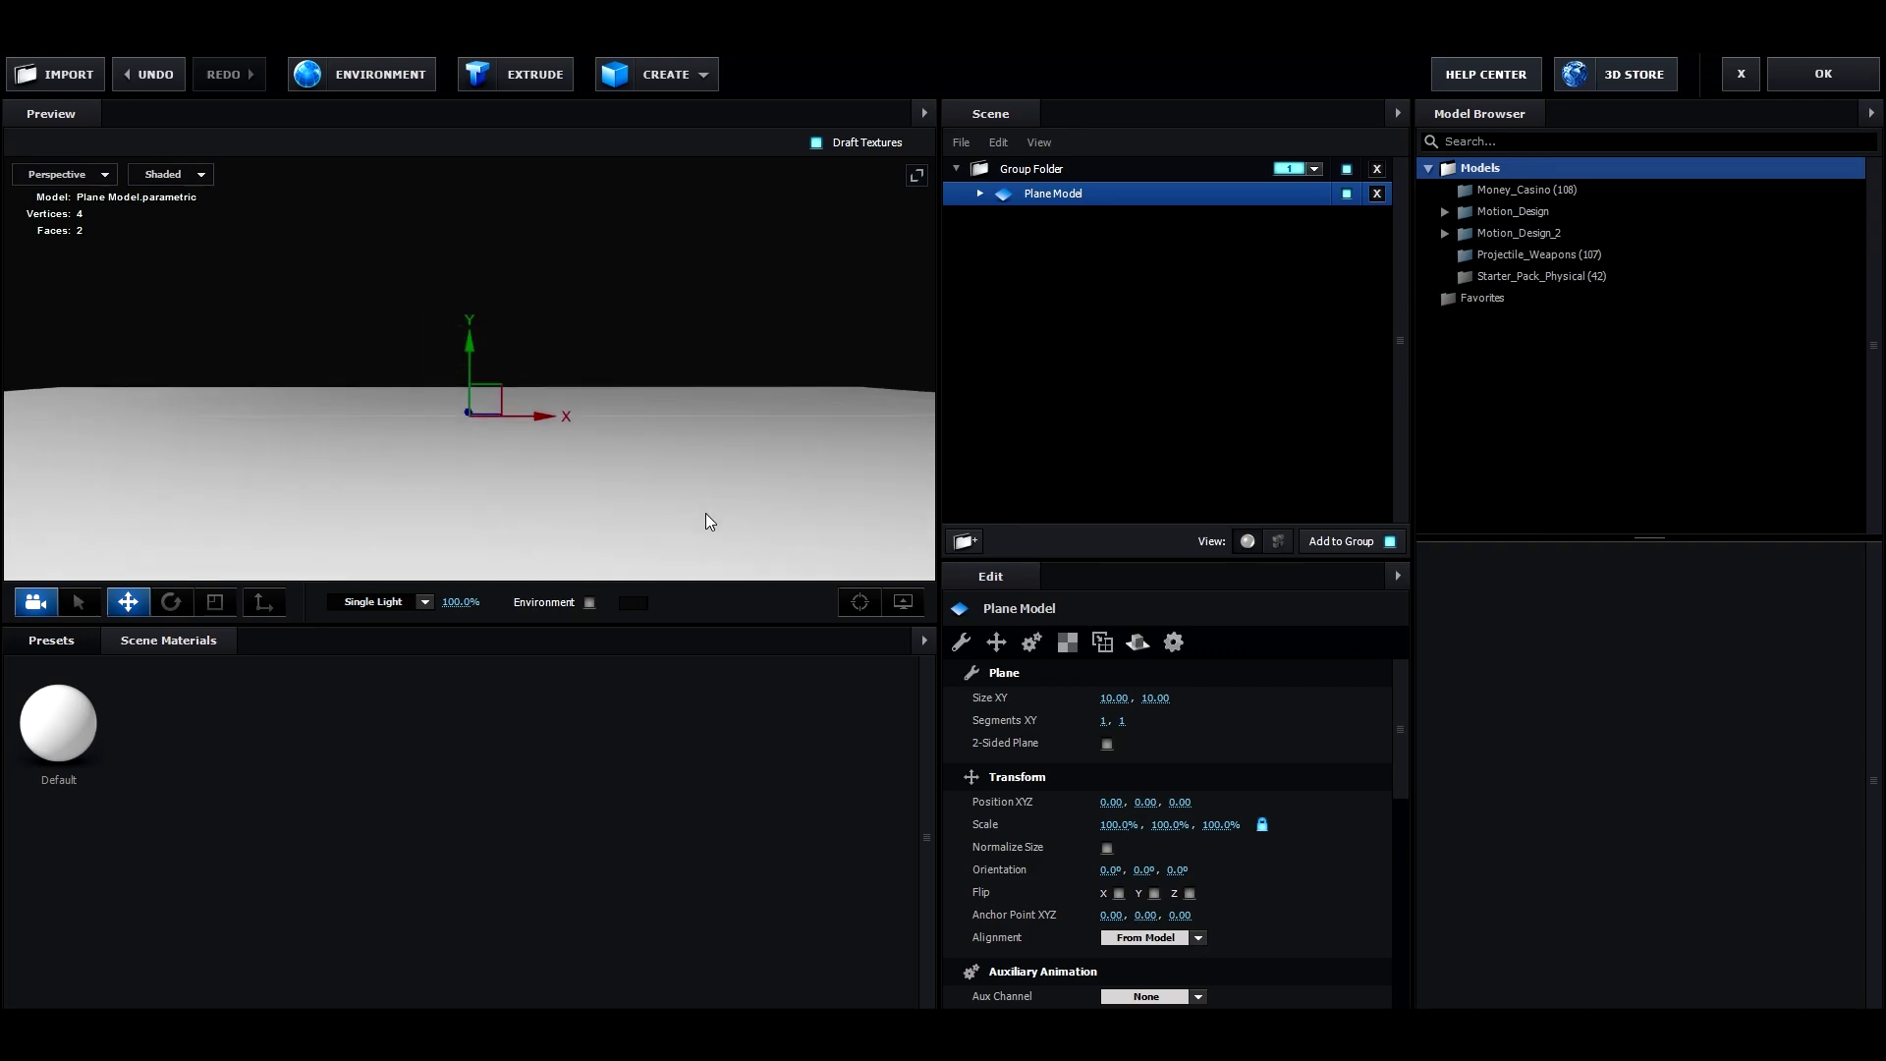
left_click(506, 85)
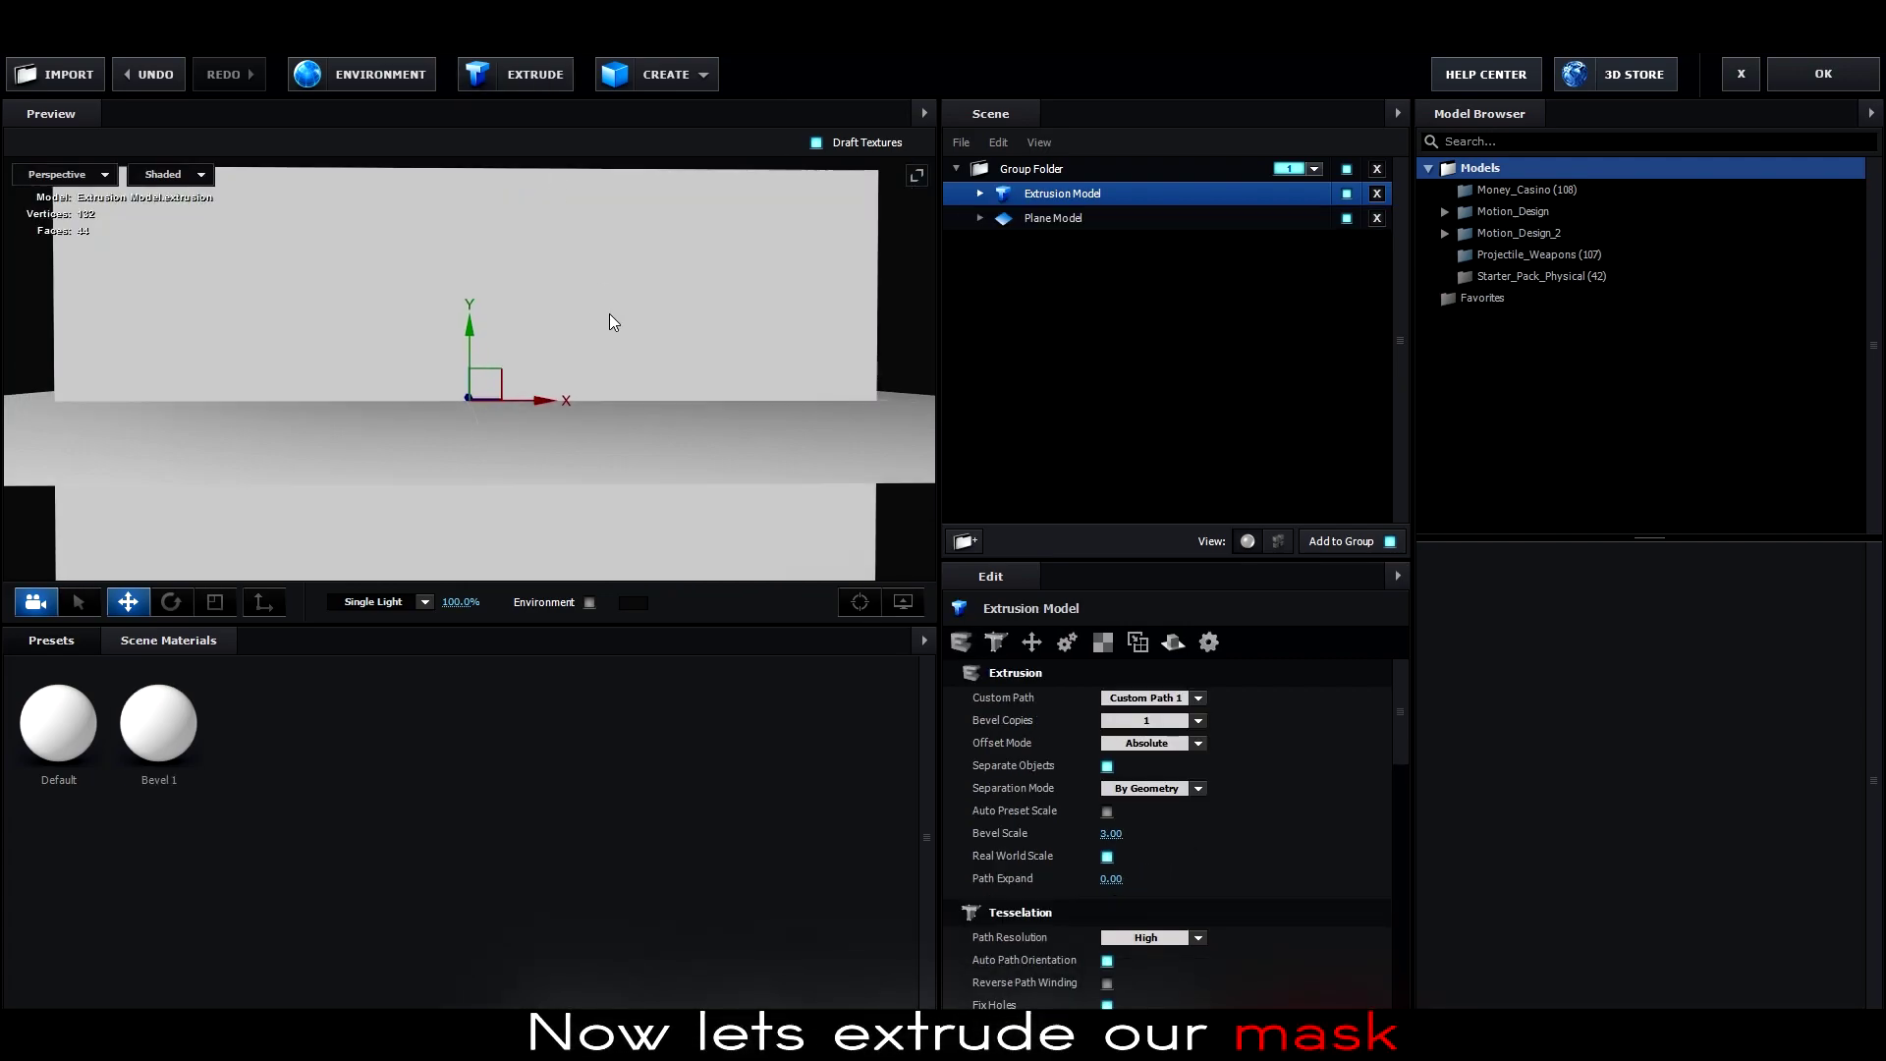
scroll(607, 314, "down", 1)
left_click_drag(607, 315, 607, 327)
left_click_drag(473, 314, 477, 101)
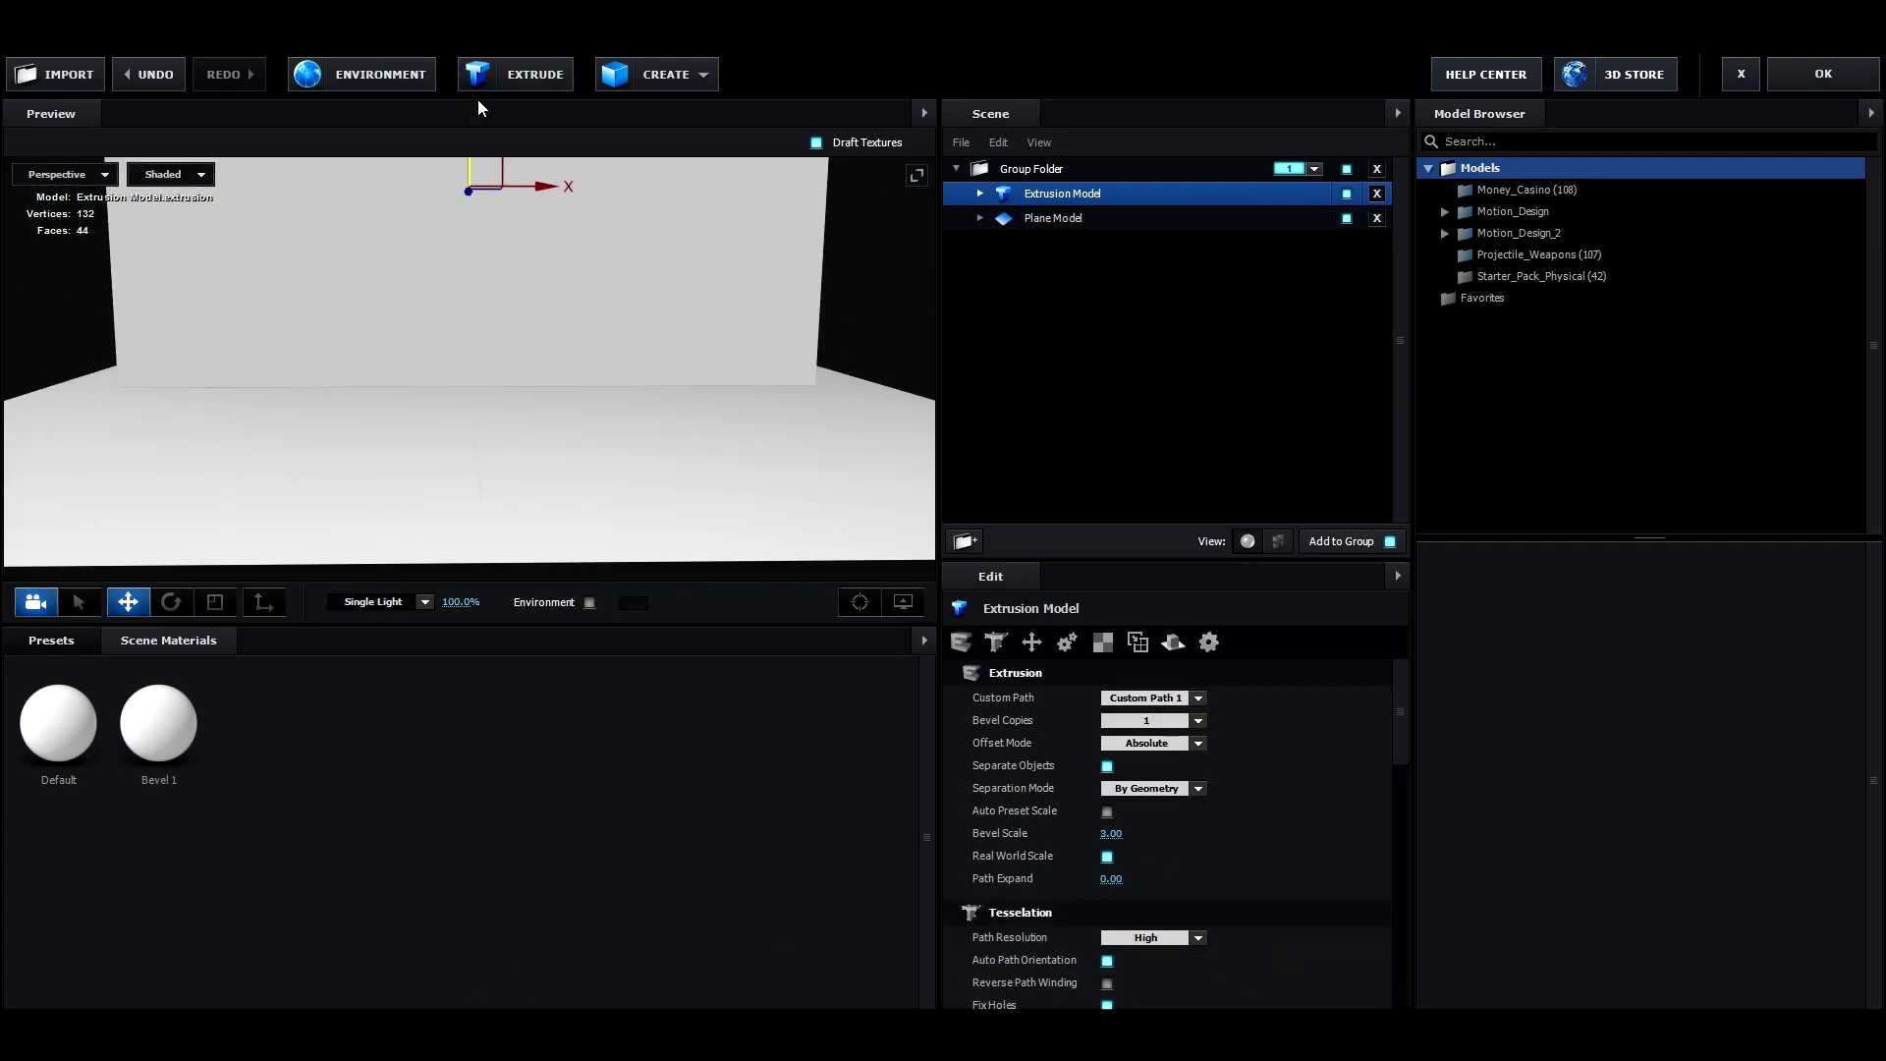
Assign Custom Layer 1 (sakuta and masi mask) as the diffuse texture of the extrusion model's Bevel 1 material.
left_click(980, 193)
left_click(1068, 218)
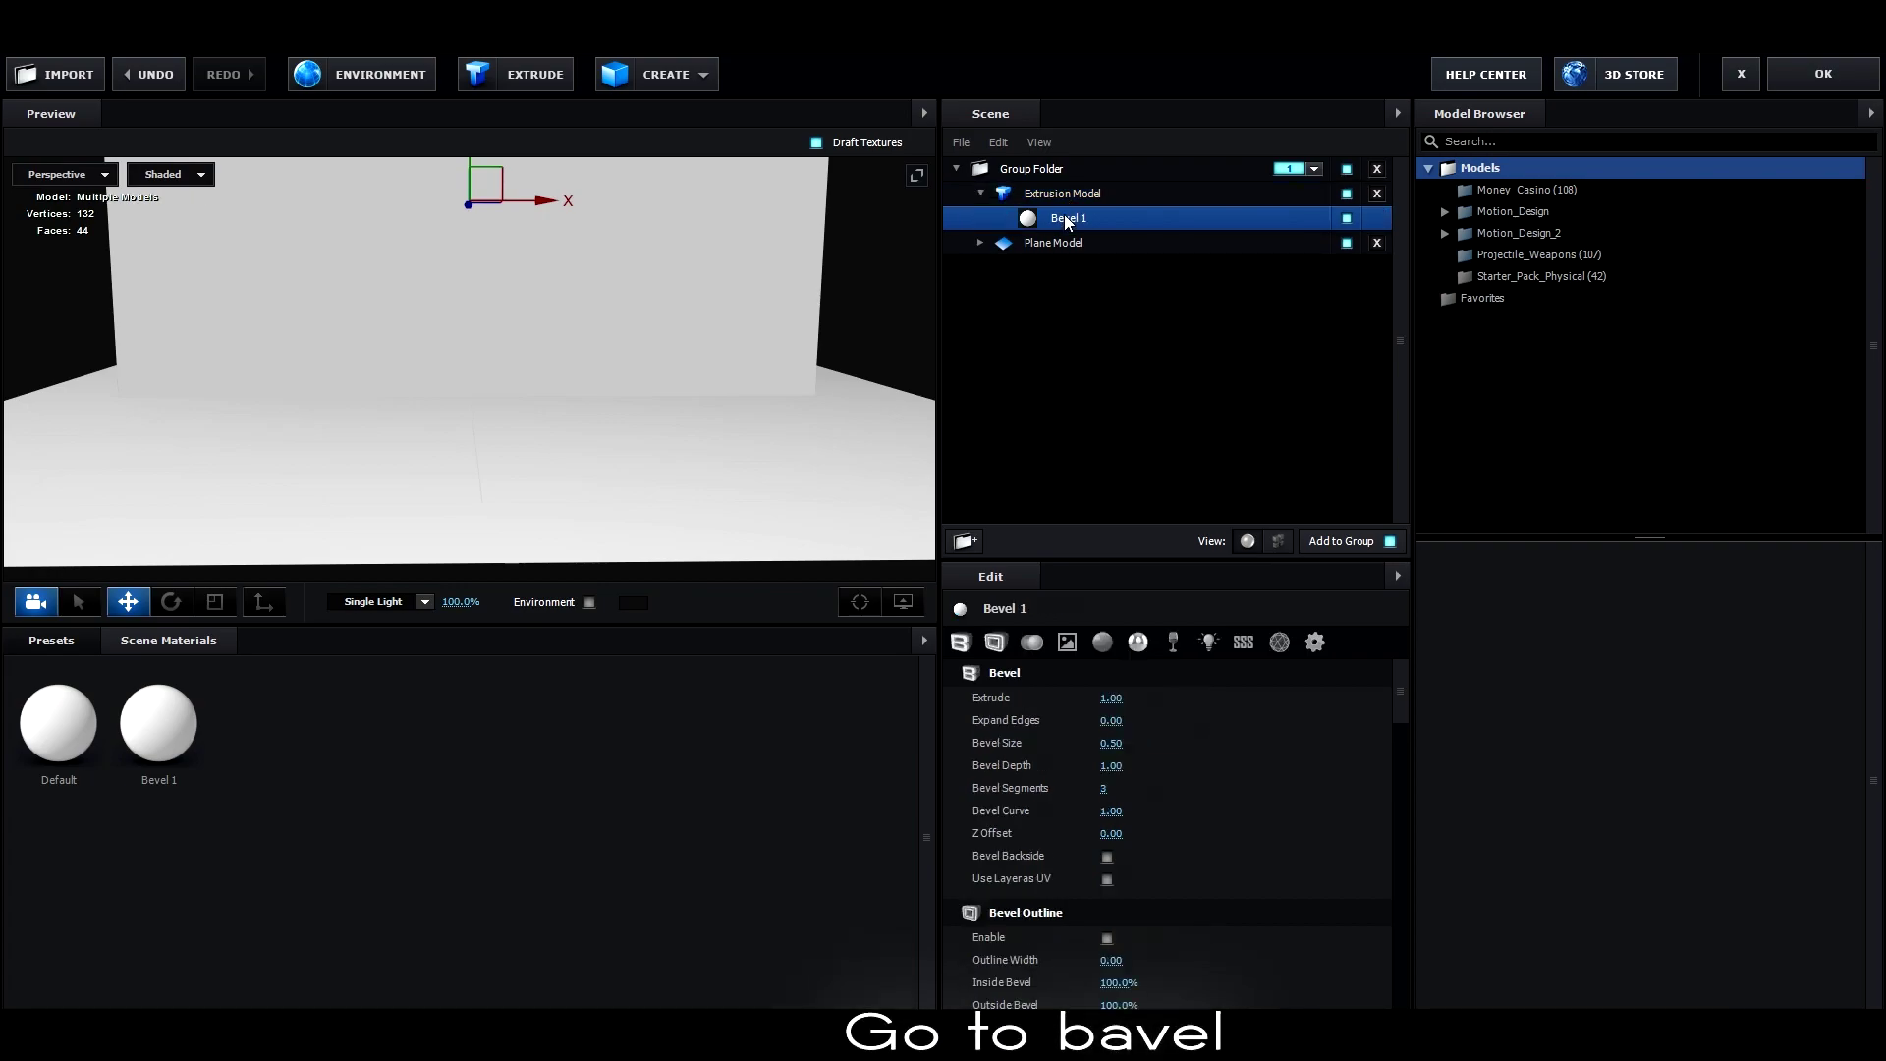
scroll(1131, 776, "down", 5)
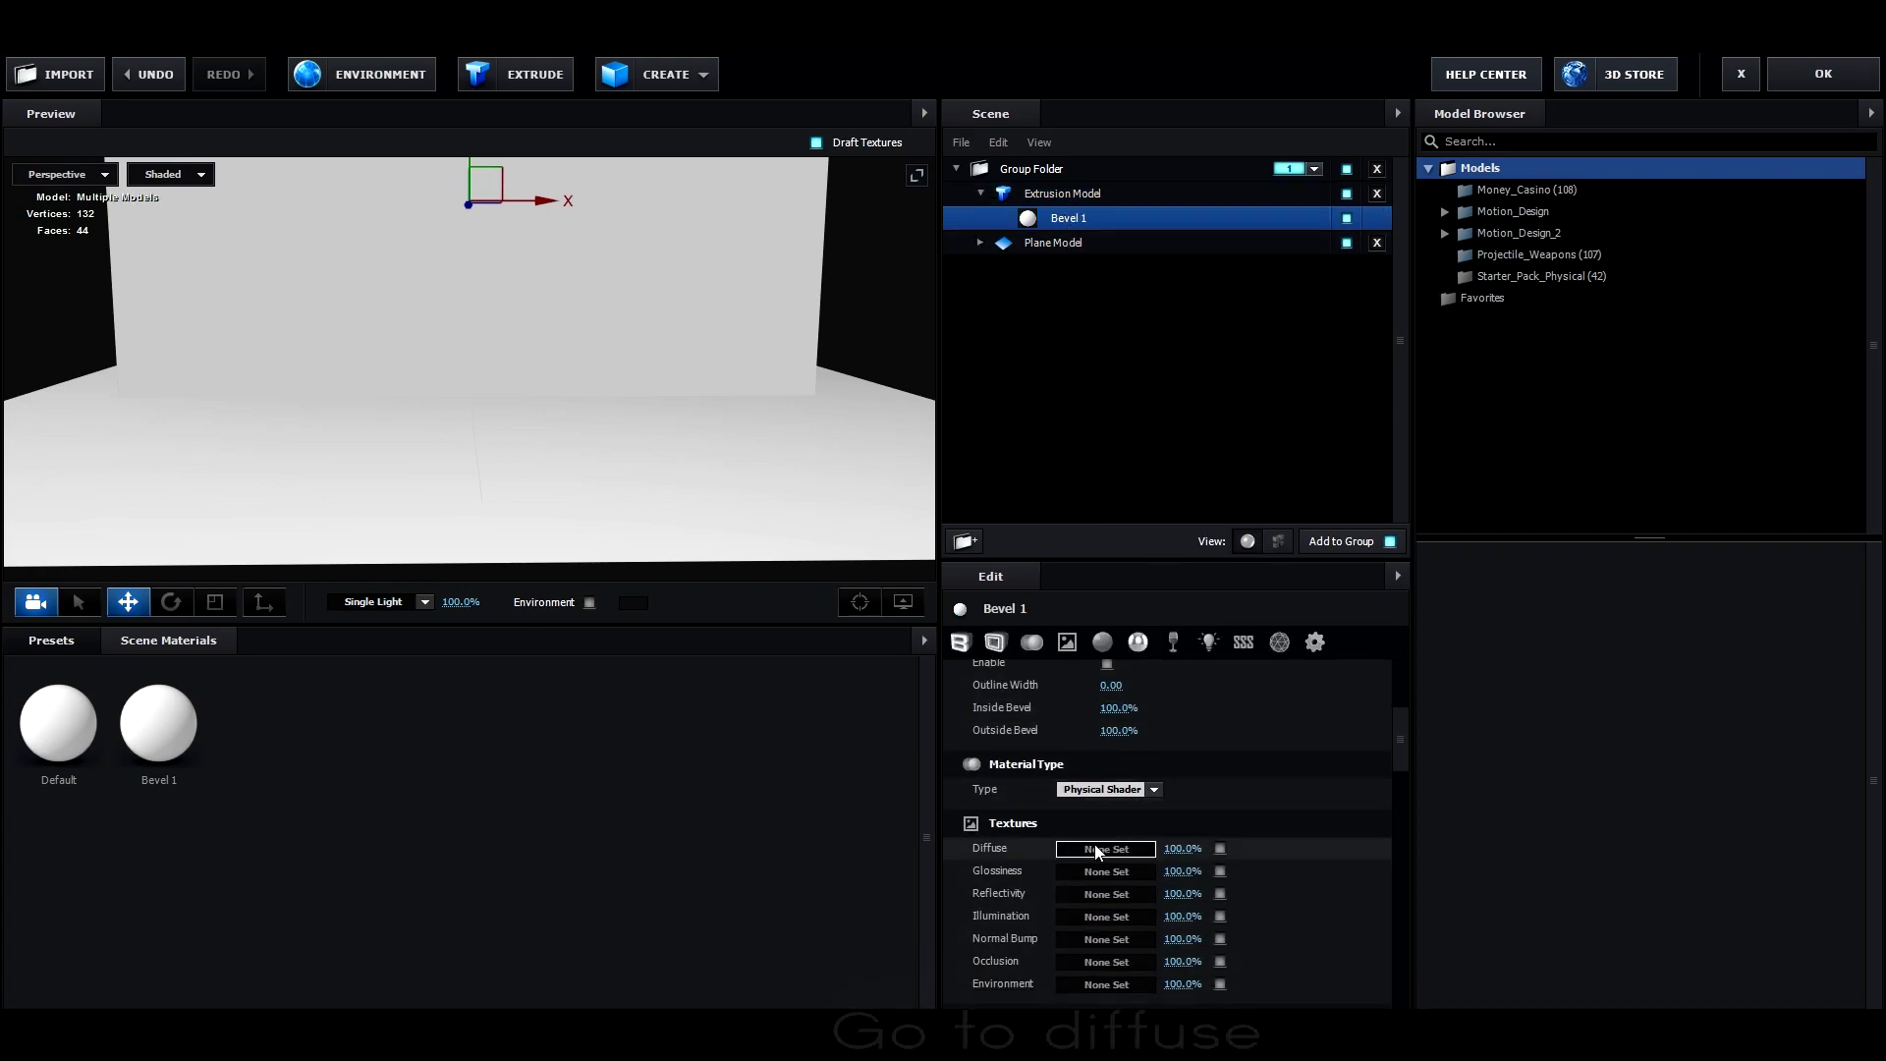
left_click(1100, 728)
left_click(1114, 667)
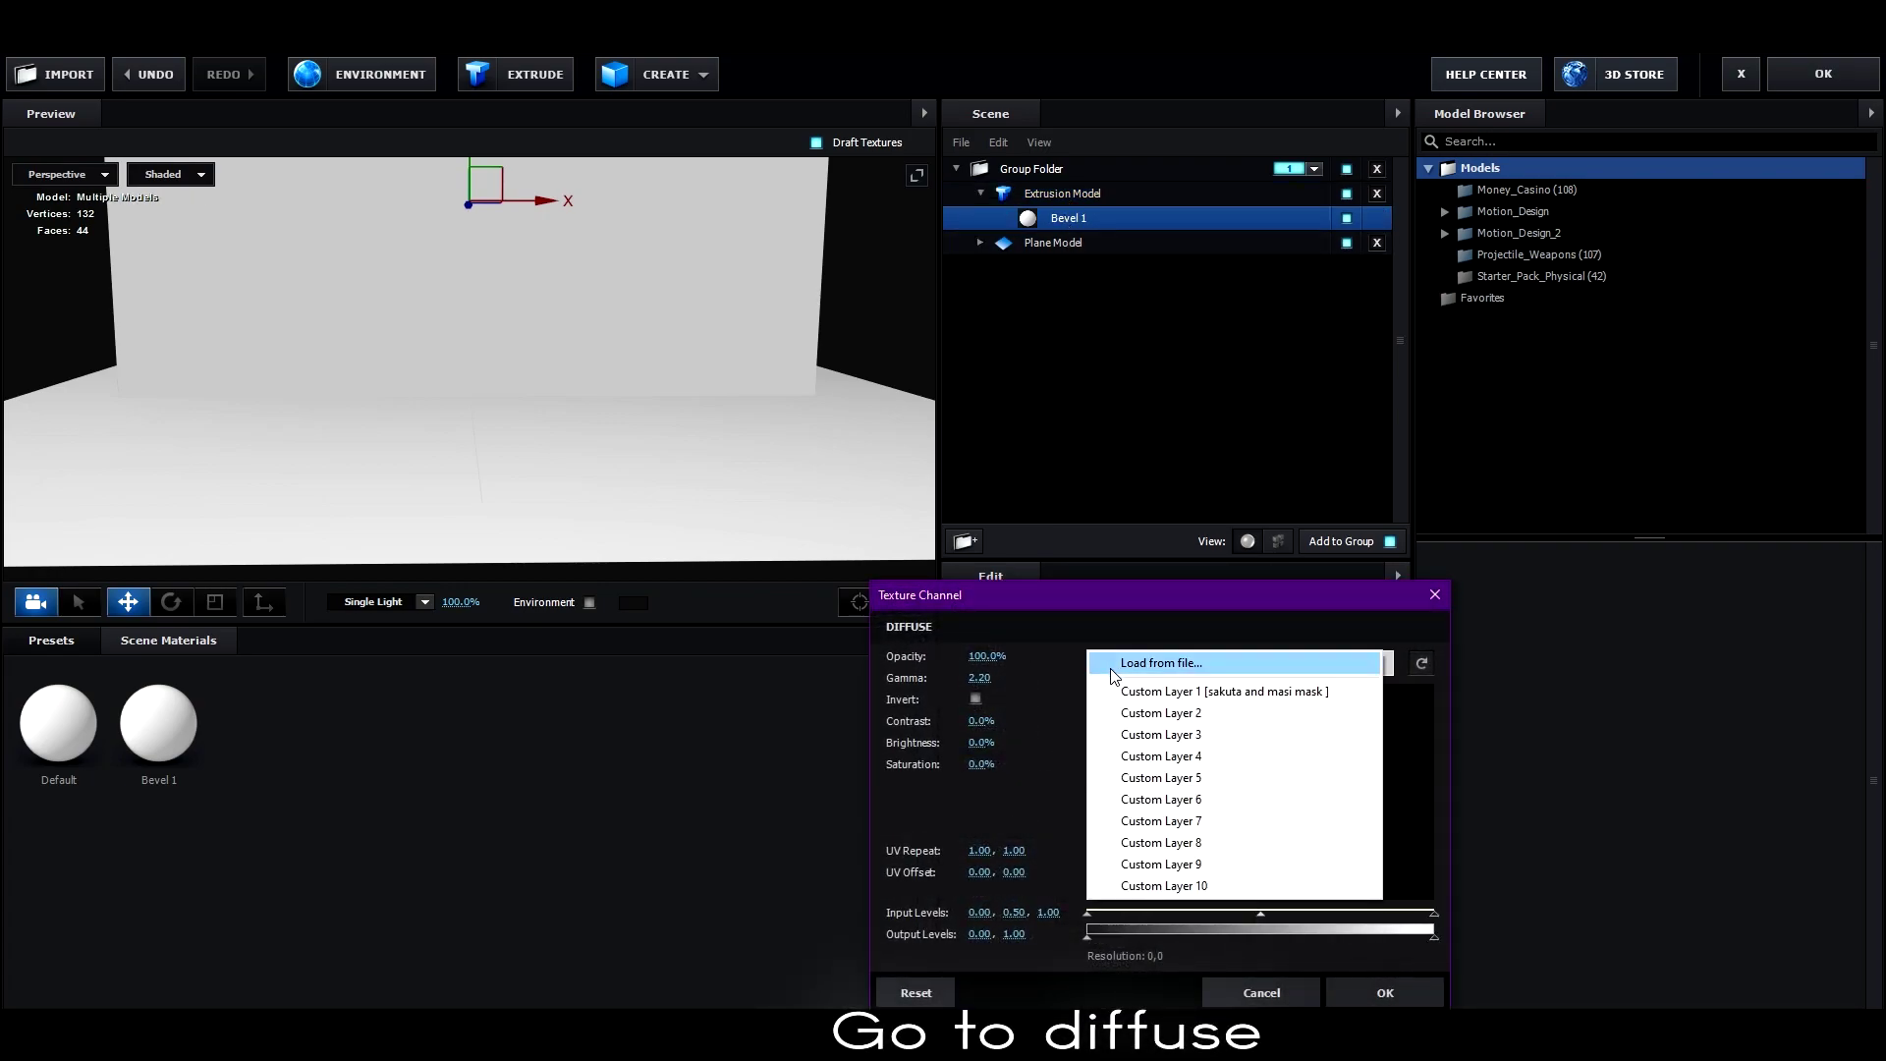
left_click(1125, 692)
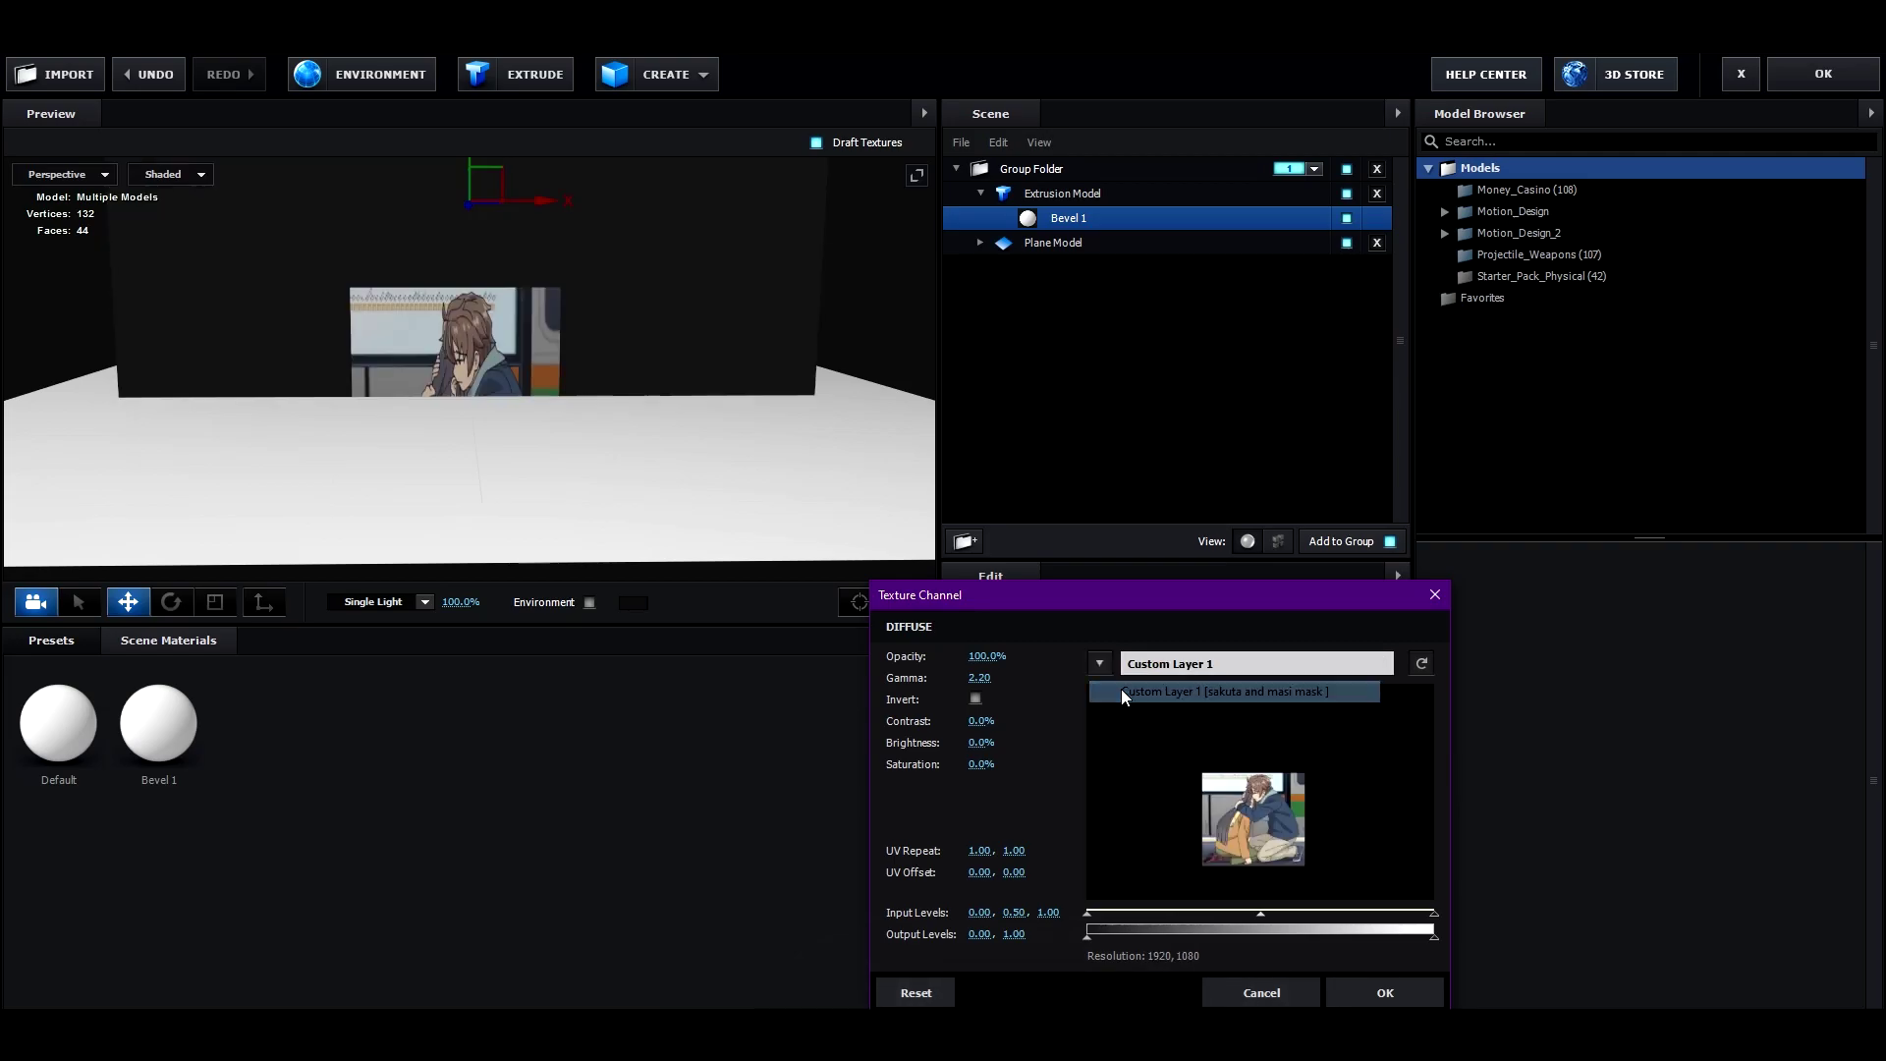
left_click(1377, 986)
Enable Use Layer as UV on the Bevel 1 material and set its Alpha Threshold to 0.57.
scroll(1111, 776, "up", 5)
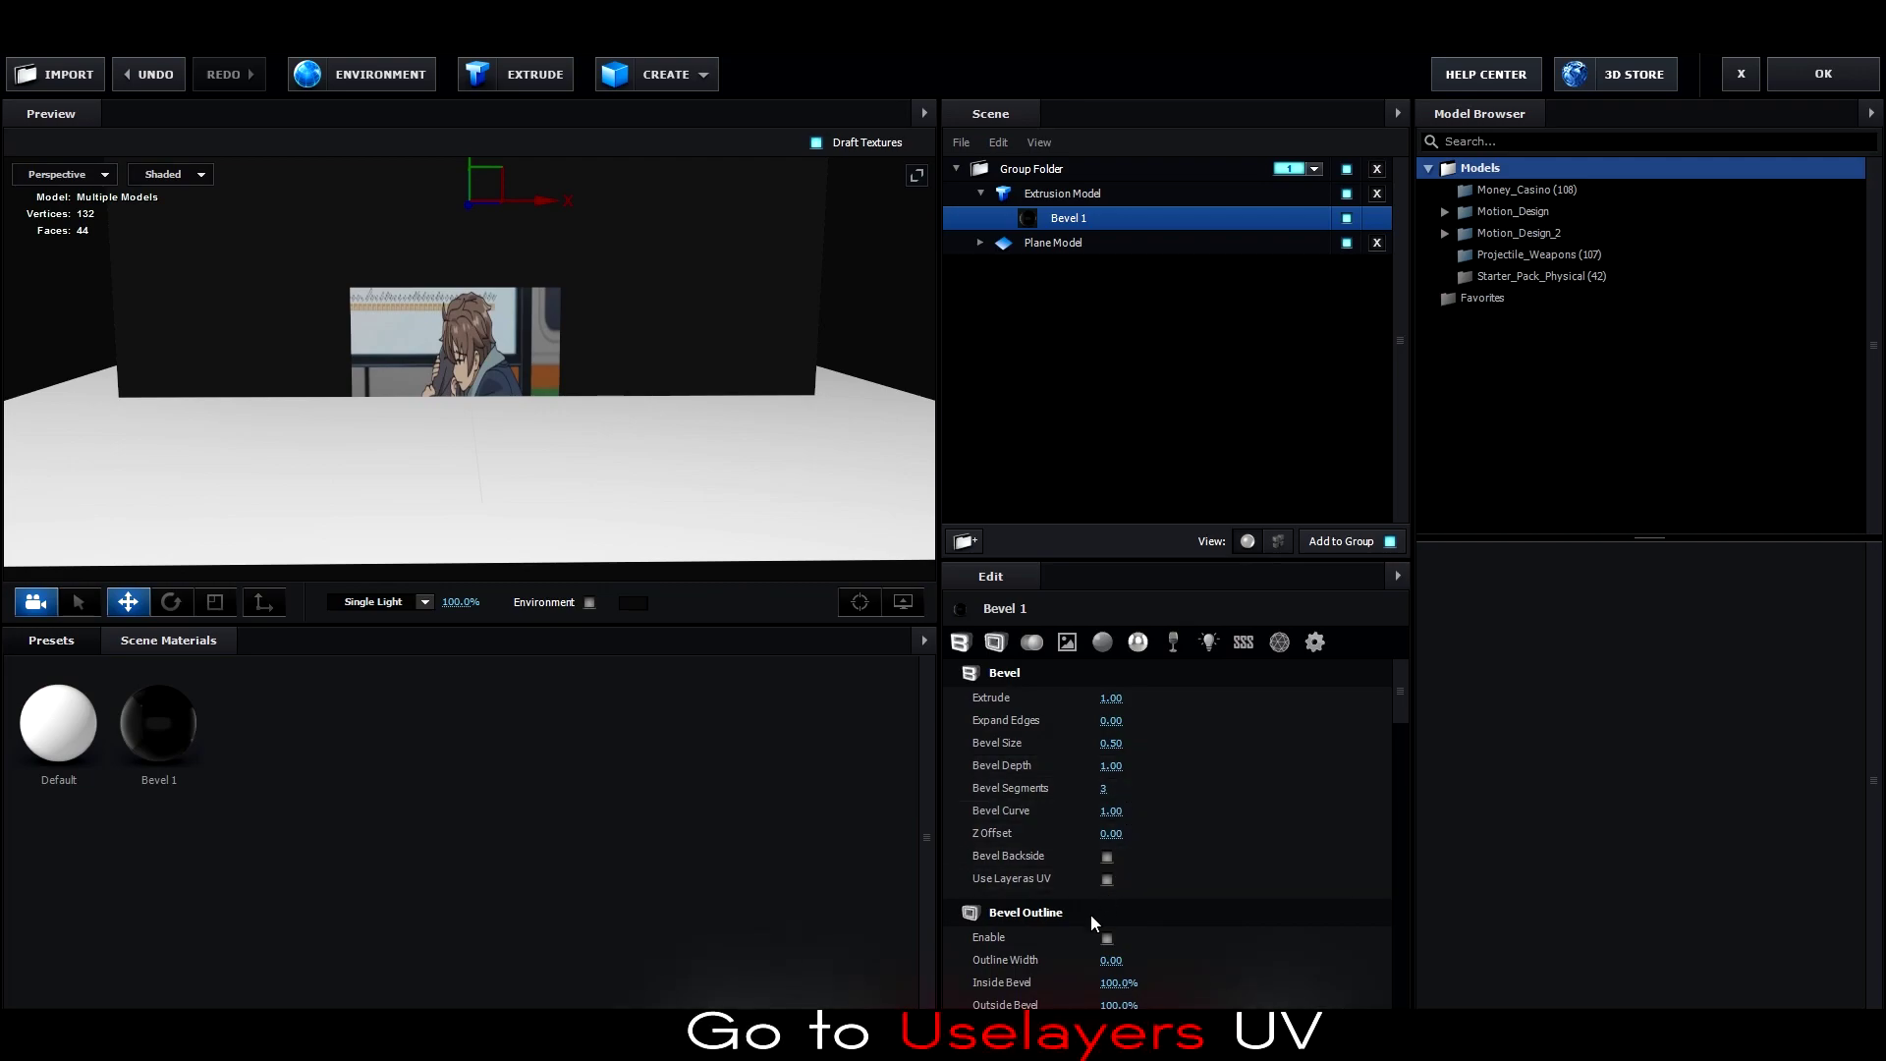
left_click(1107, 879)
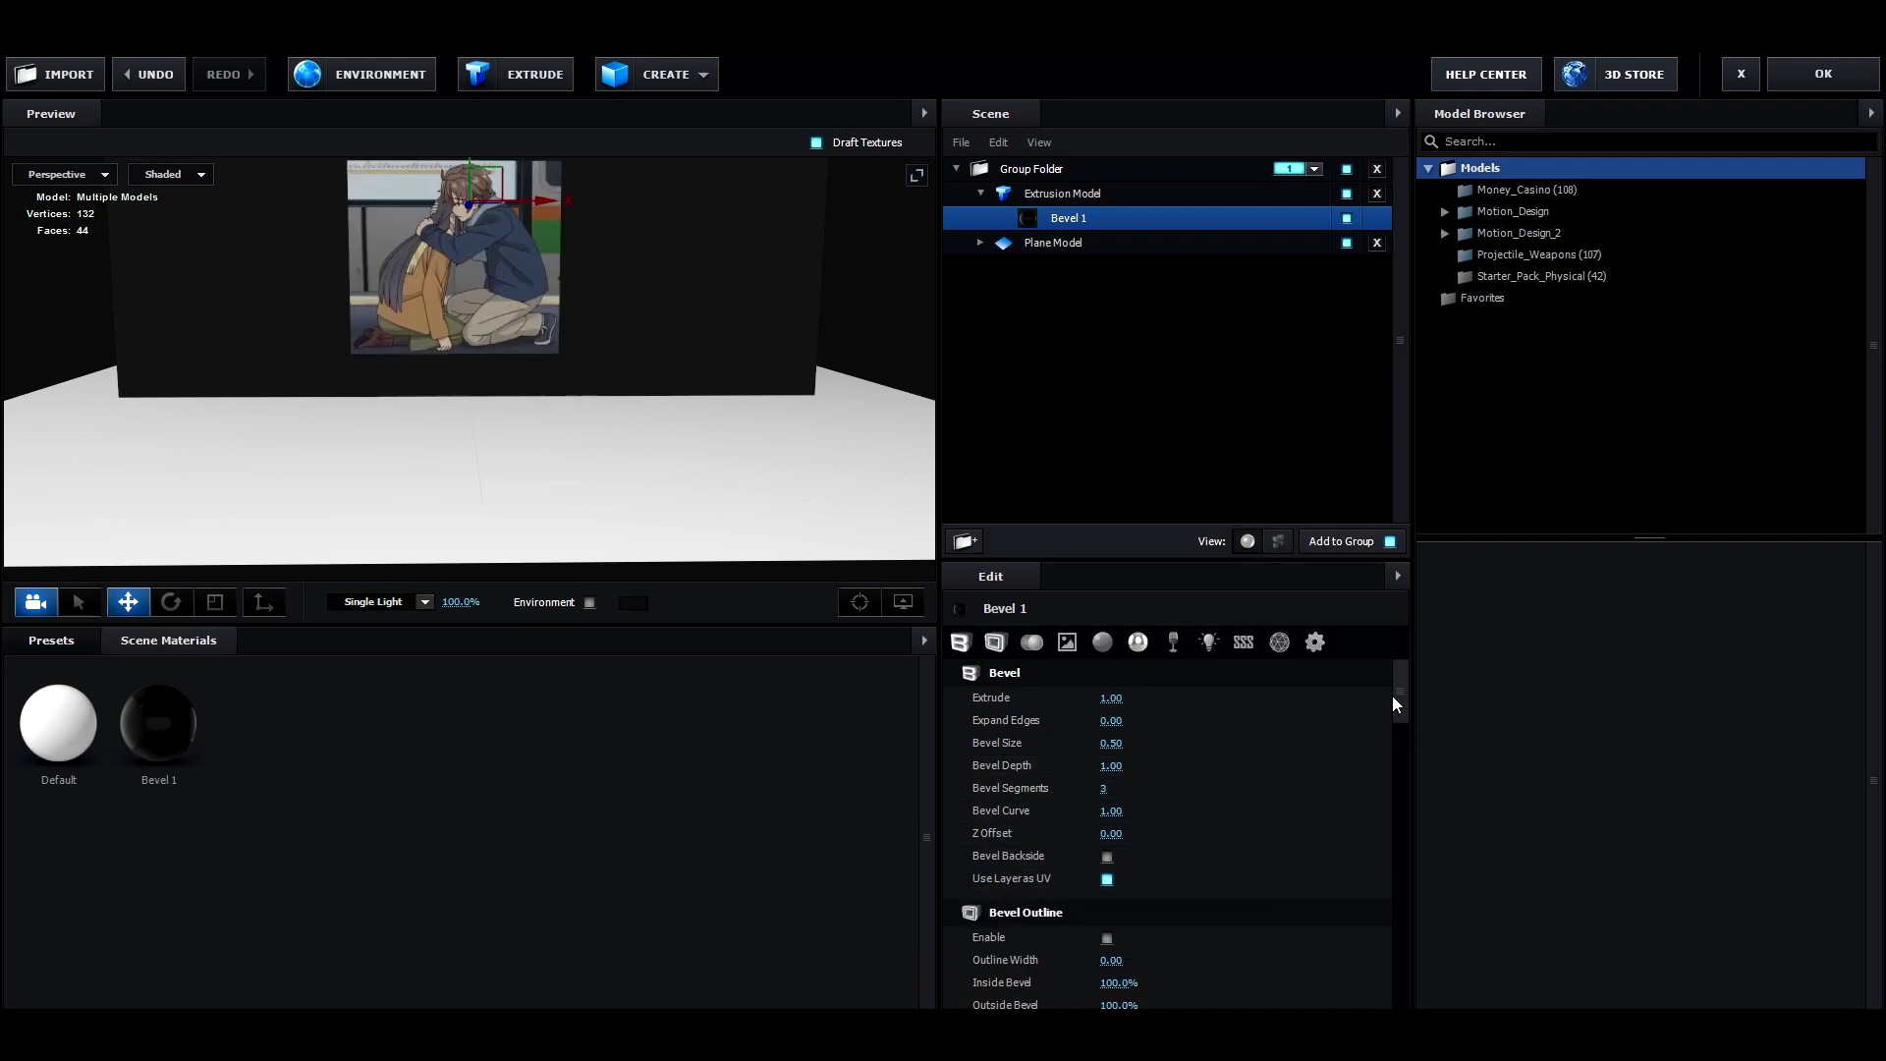
left_click_drag(1399, 693, 1407, 957)
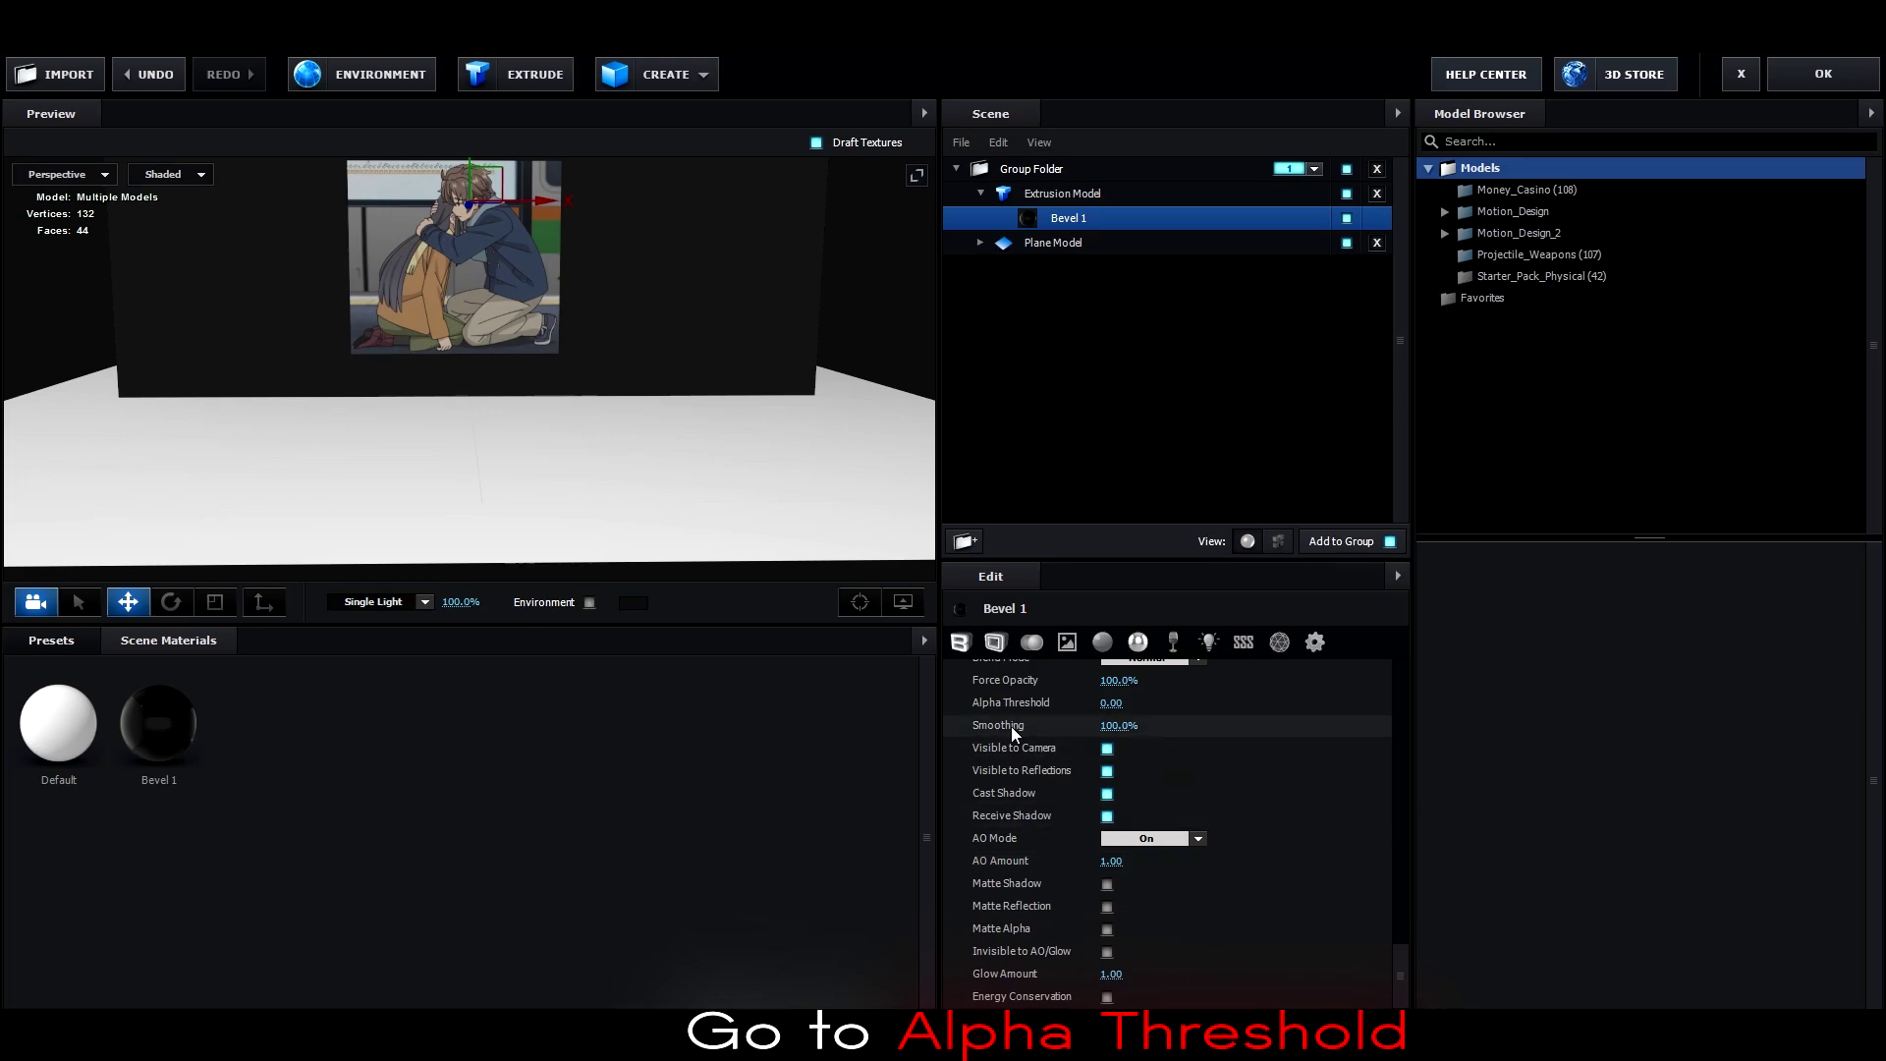
left_click_drag(1115, 705, 1133, 709)
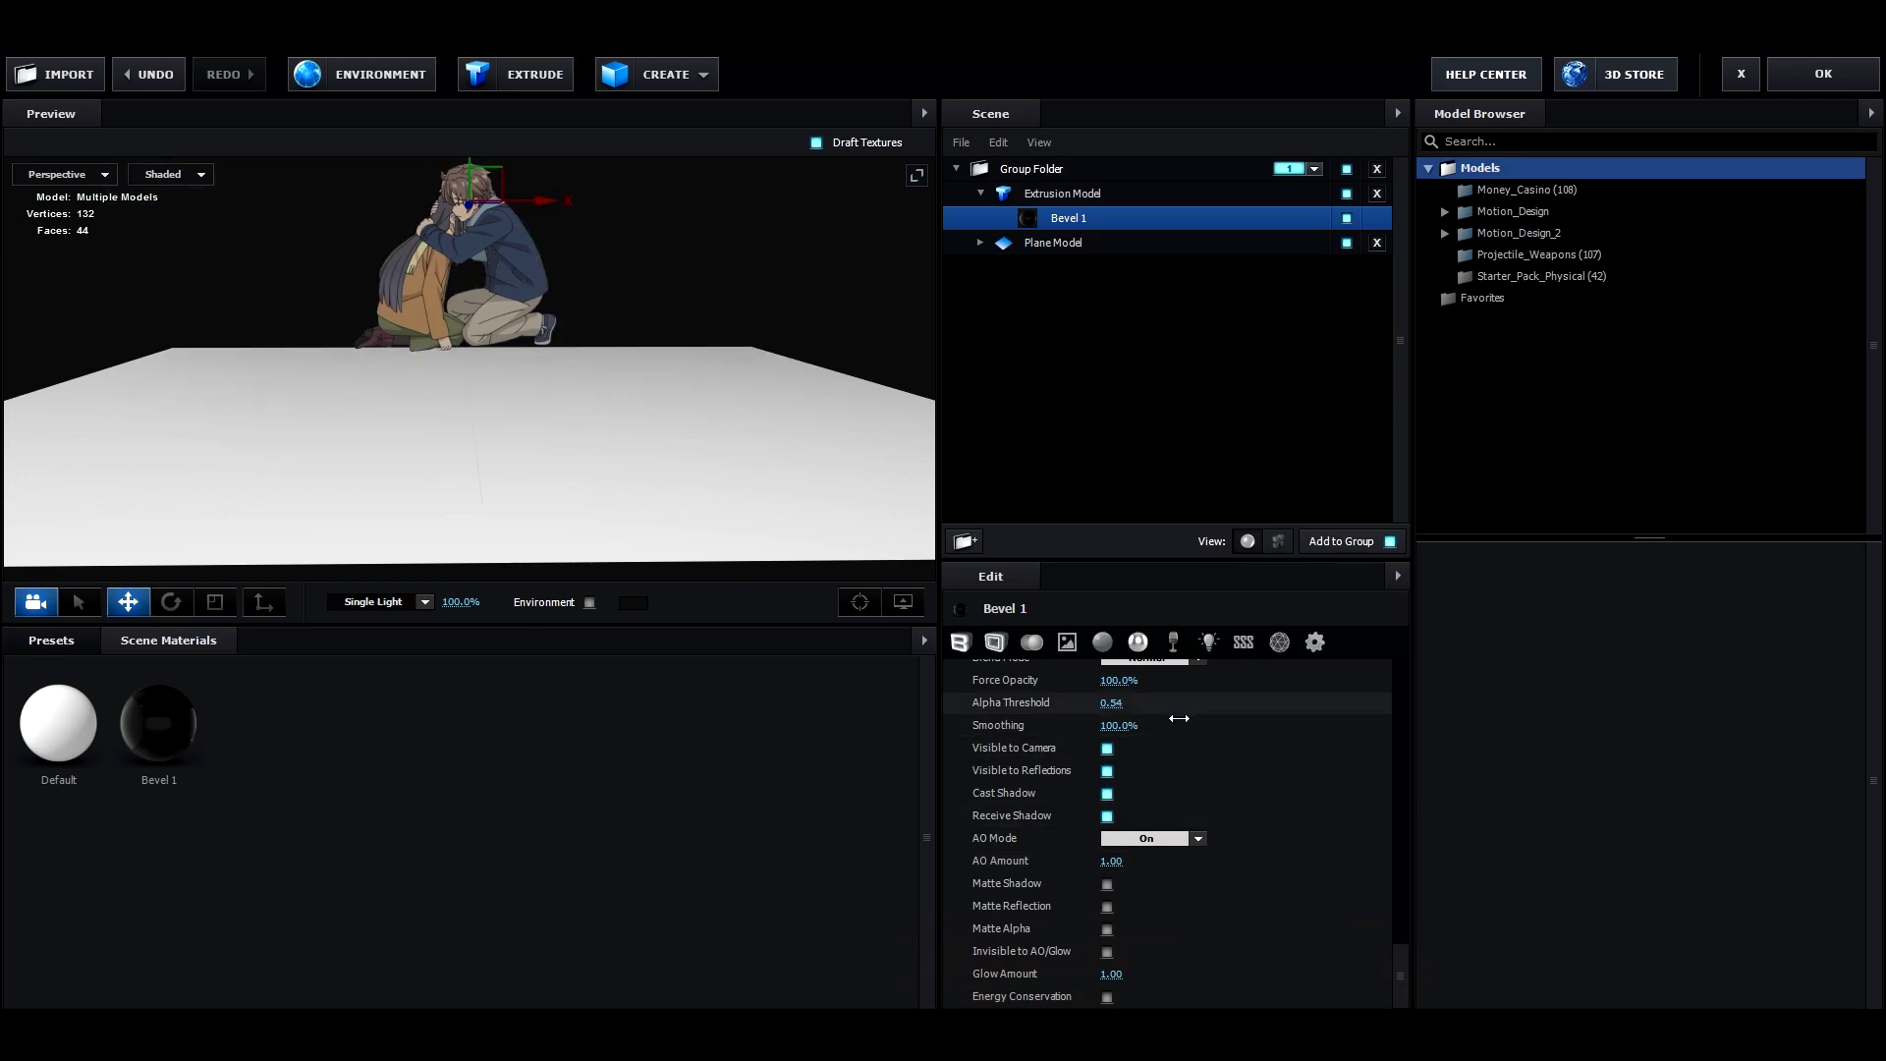
left_click_drag(1179, 719, 1180, 718)
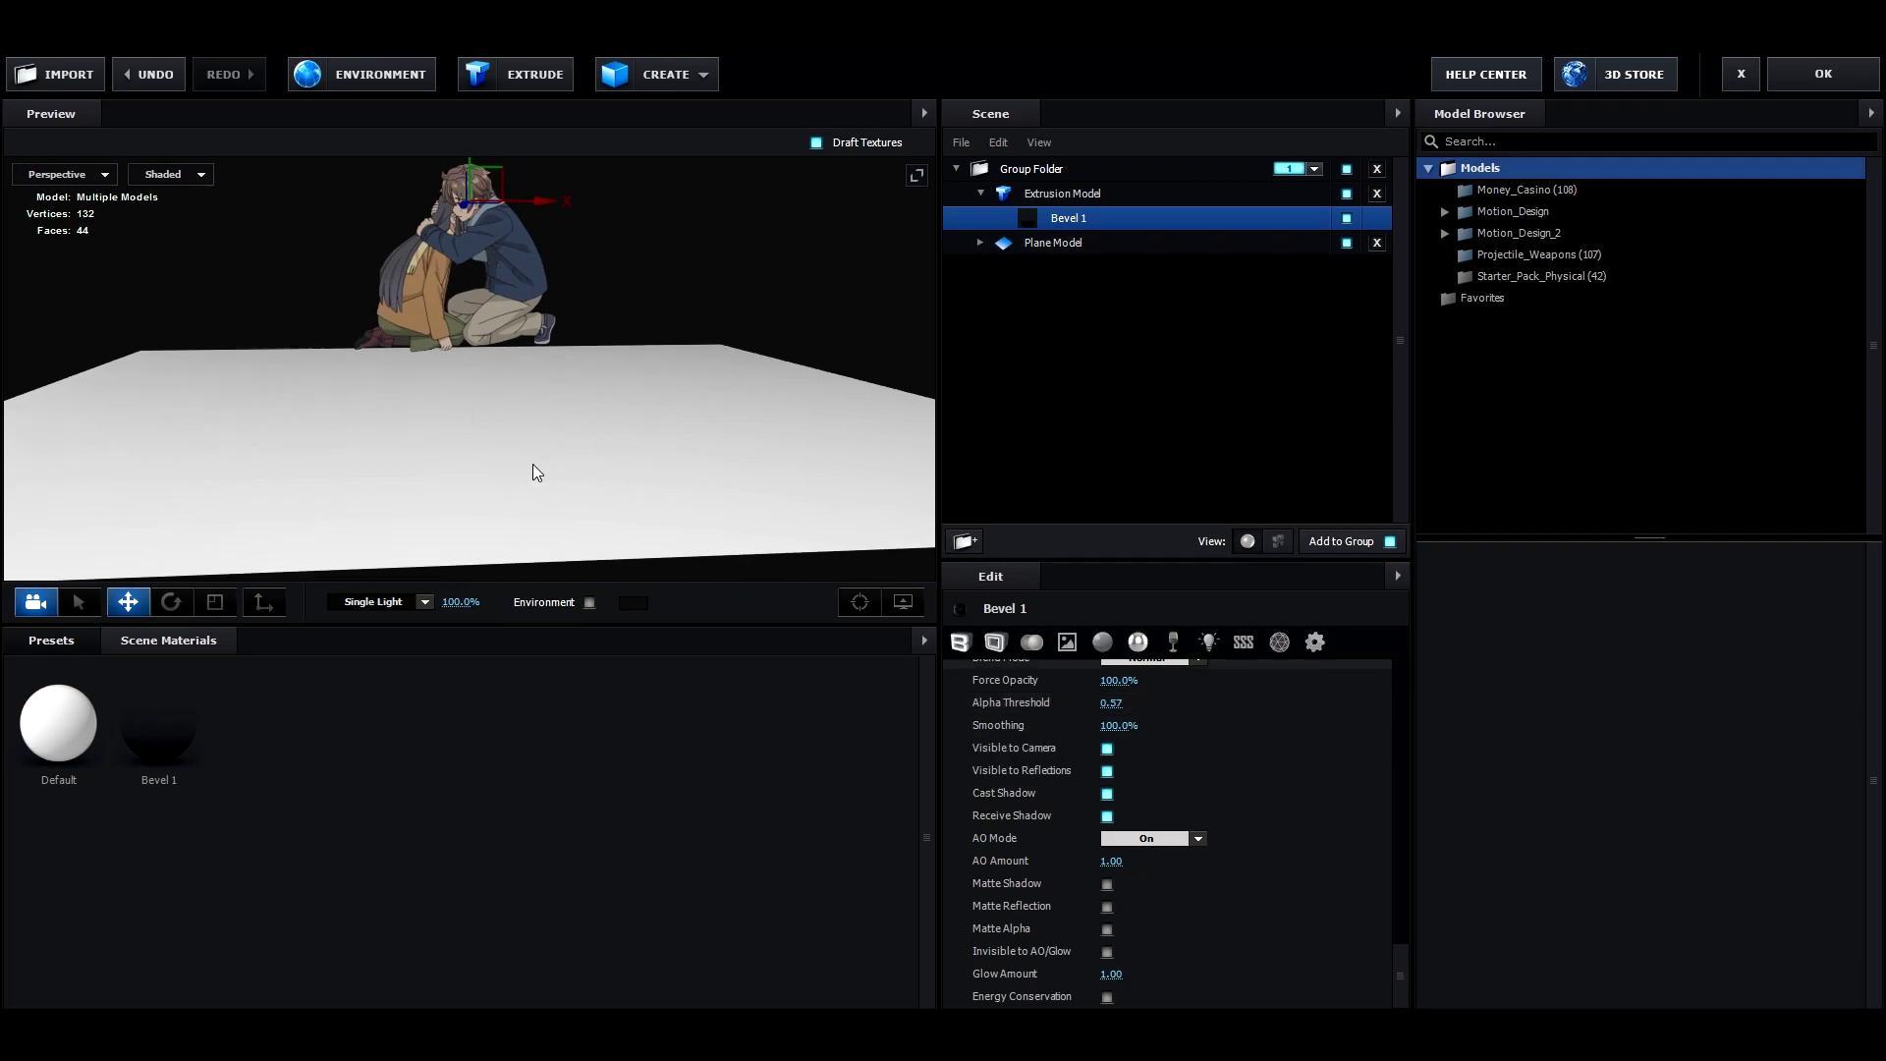
left_click_drag(526, 463, 526, 415)
left_click_drag(475, 228, 476, 231)
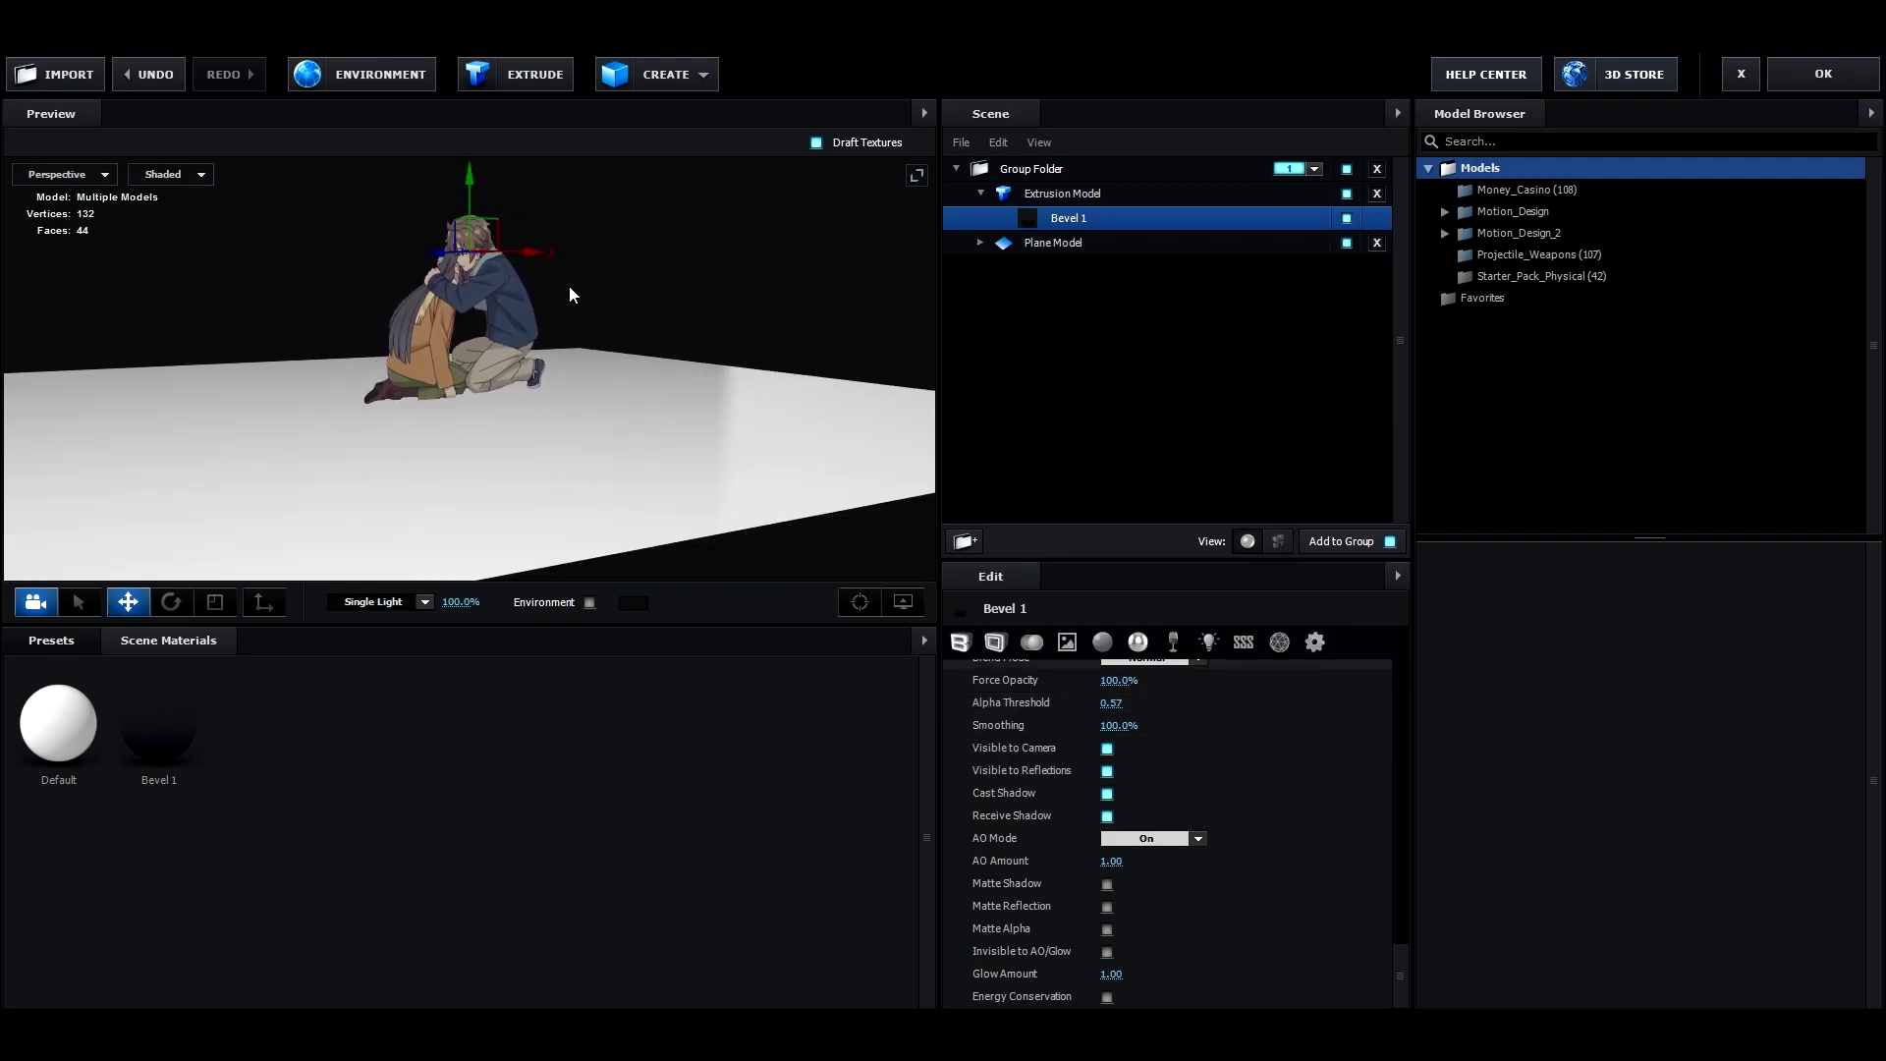
scroll(569, 369, "up", 4)
left_click_drag(570, 369, 614, 372)
scroll(1132, 794, "up", 15)
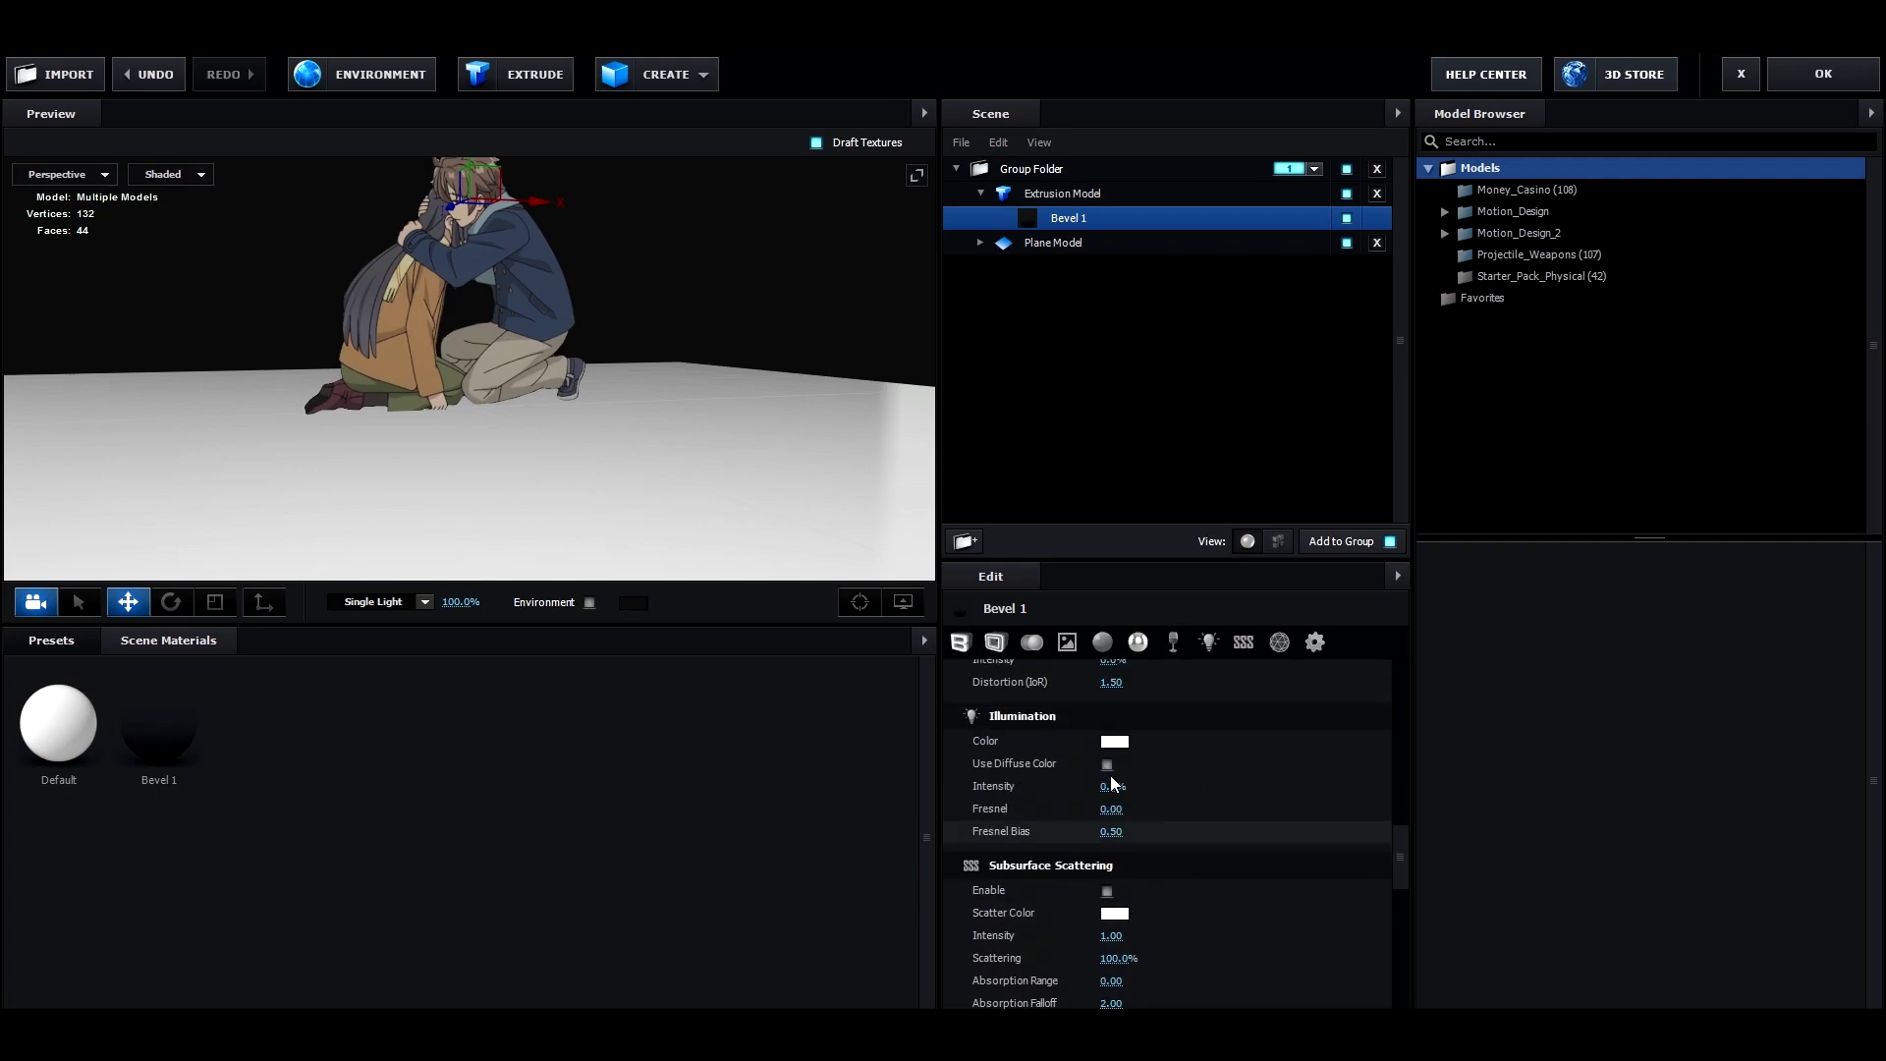
scroll(1171, 917, "down", 10)
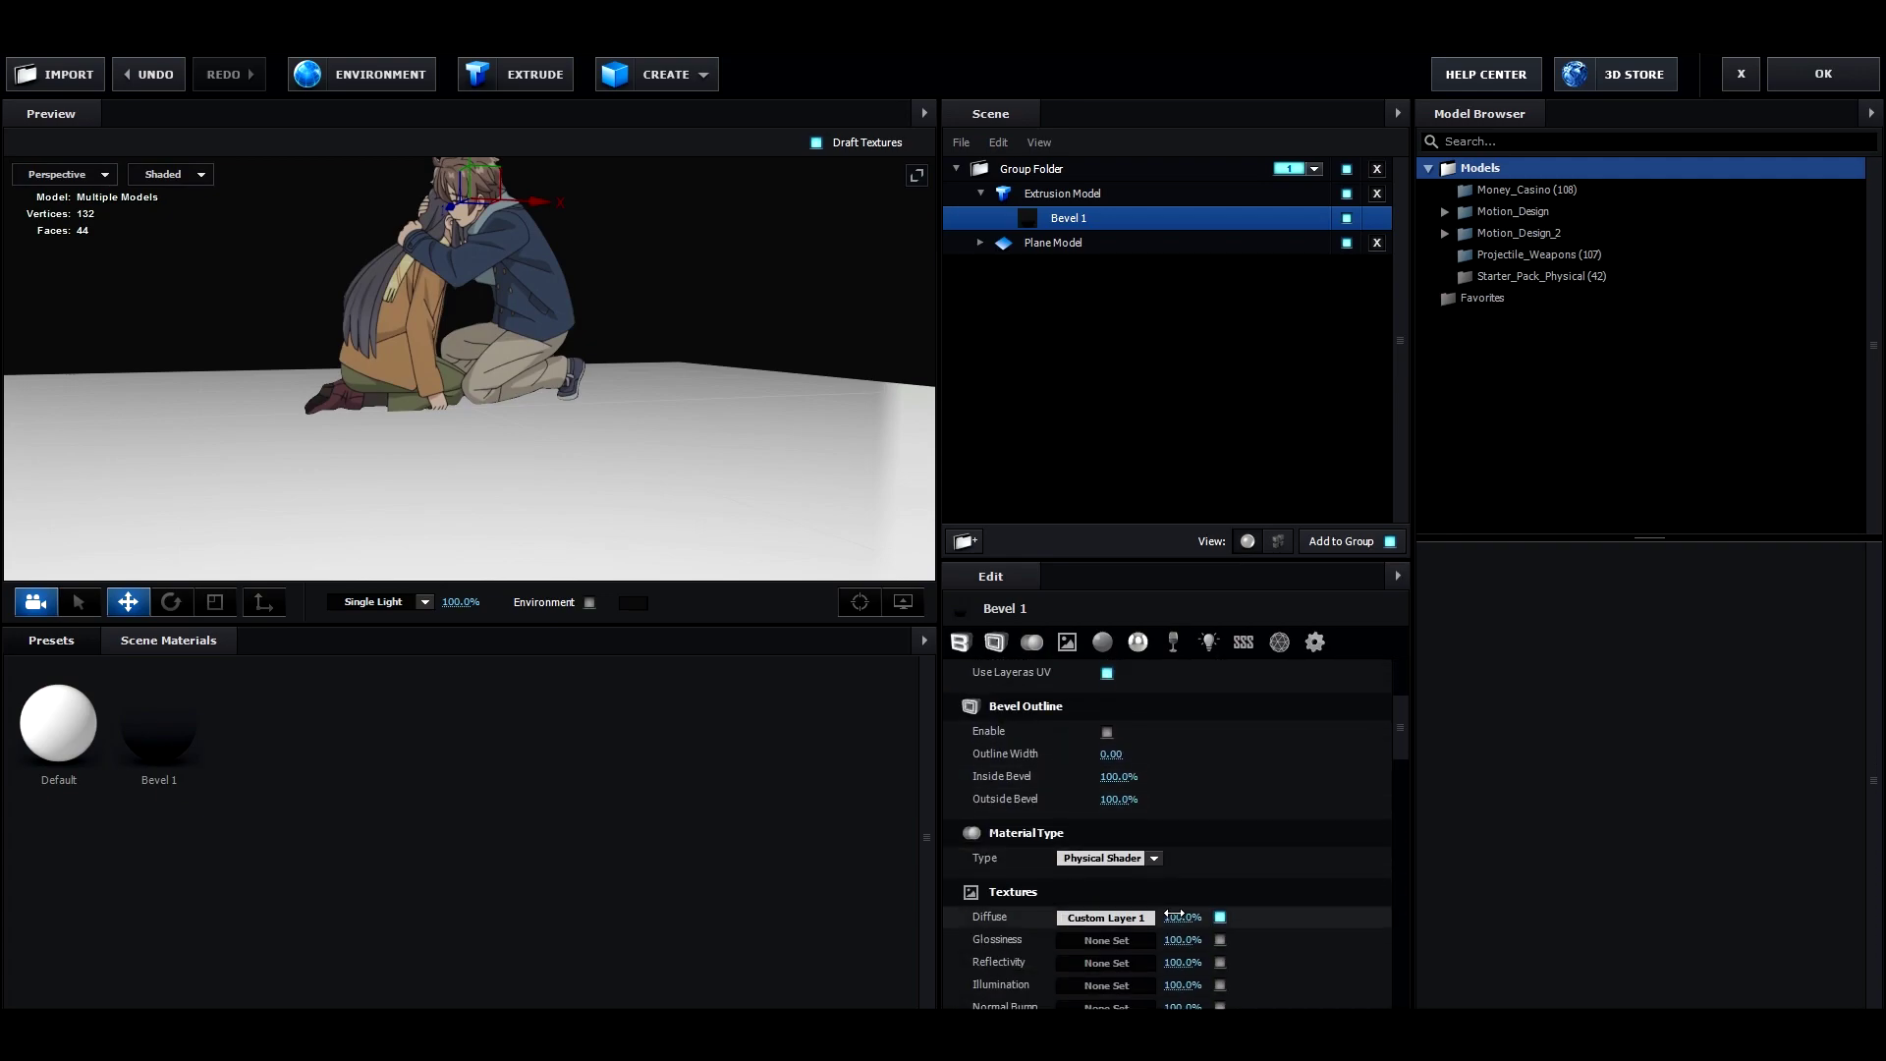
scroll(1180, 915, "up", 8)
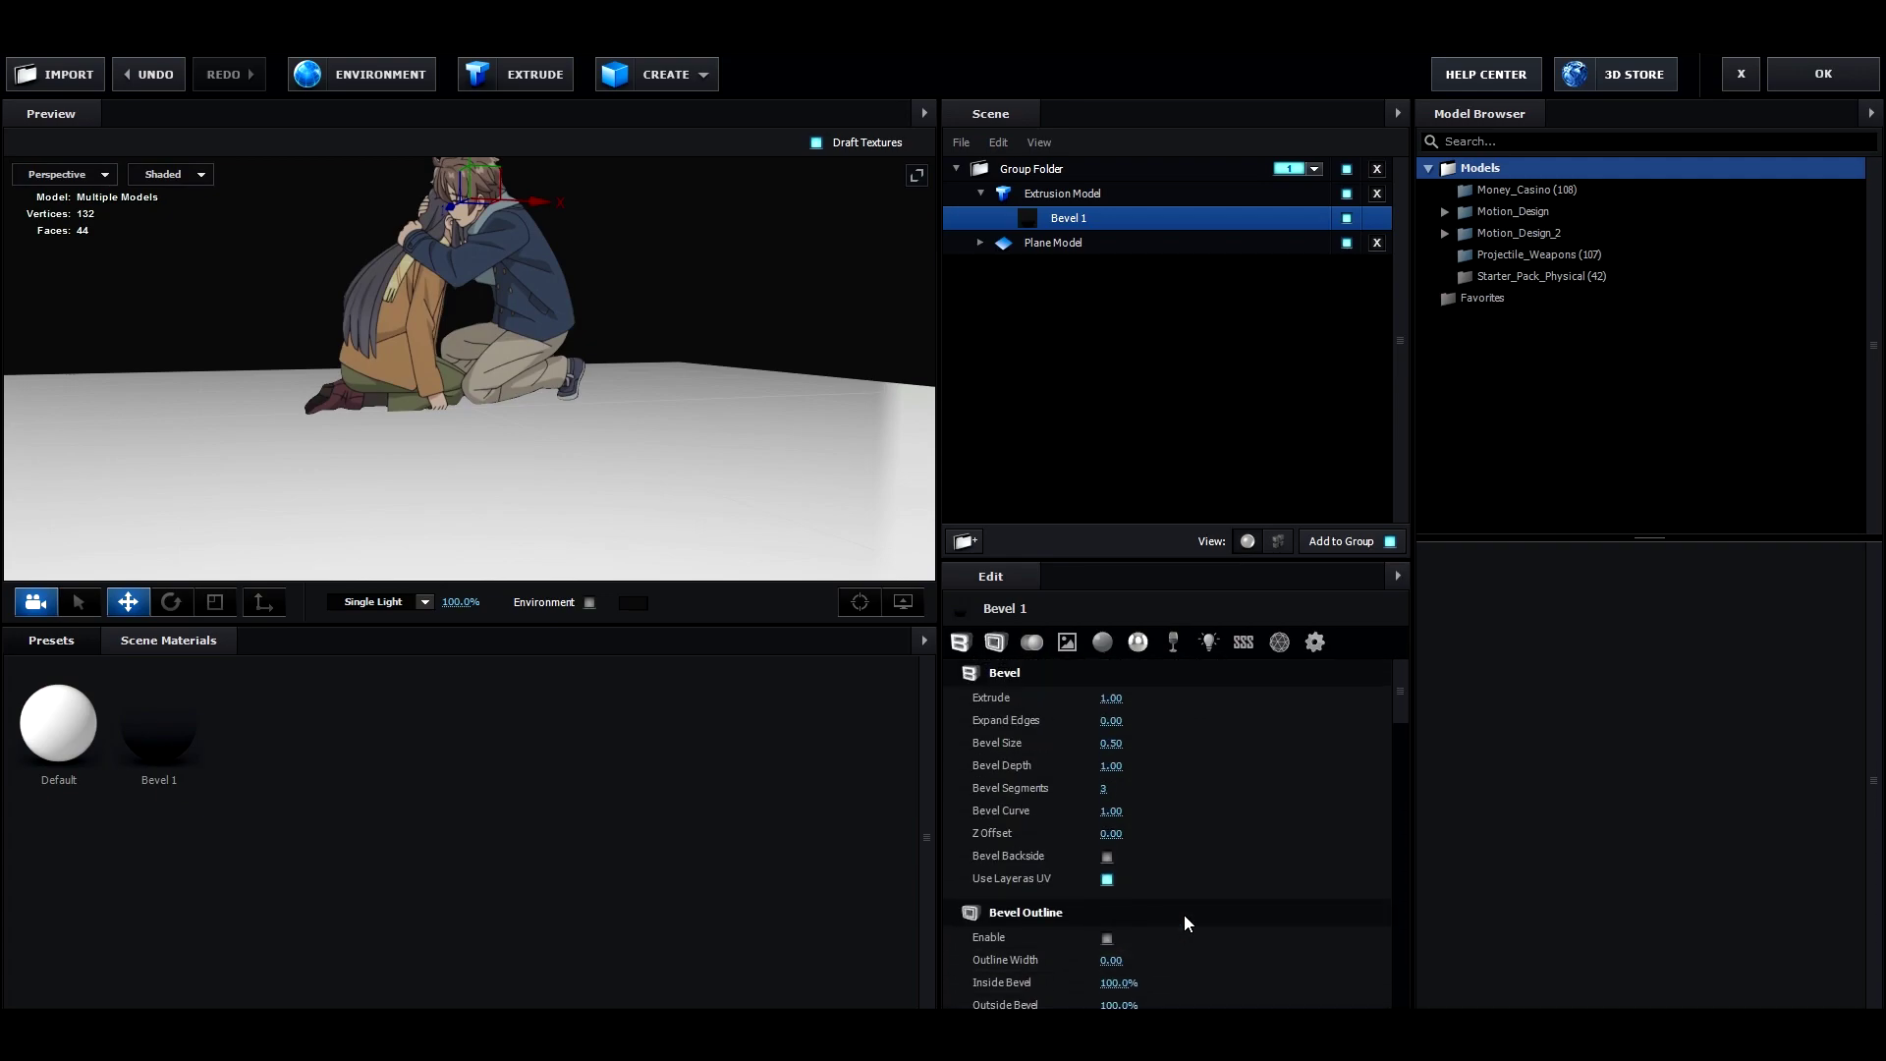
Rename the extrusion model as "sakuta and mai mask 1.0".
double_click(1033, 197)
type("sa")
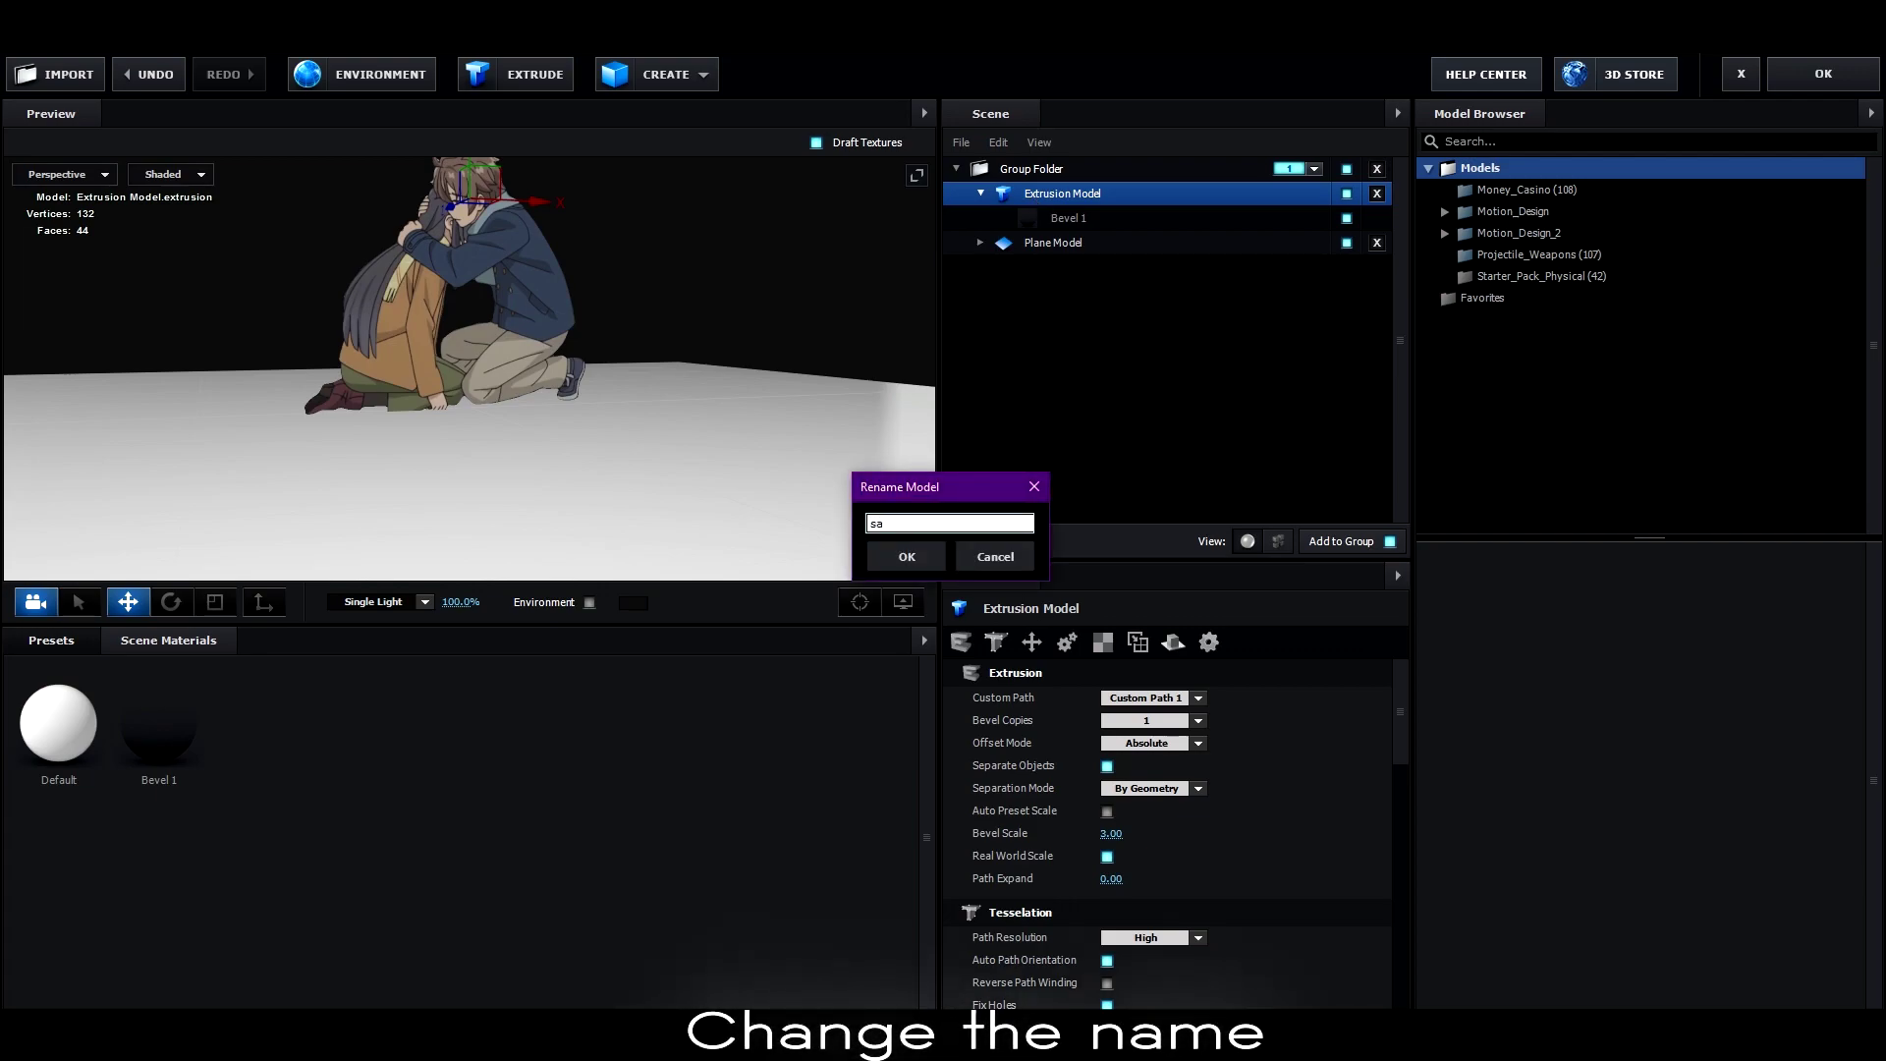
type("kuta and mai mask 1.0")
key("Return")
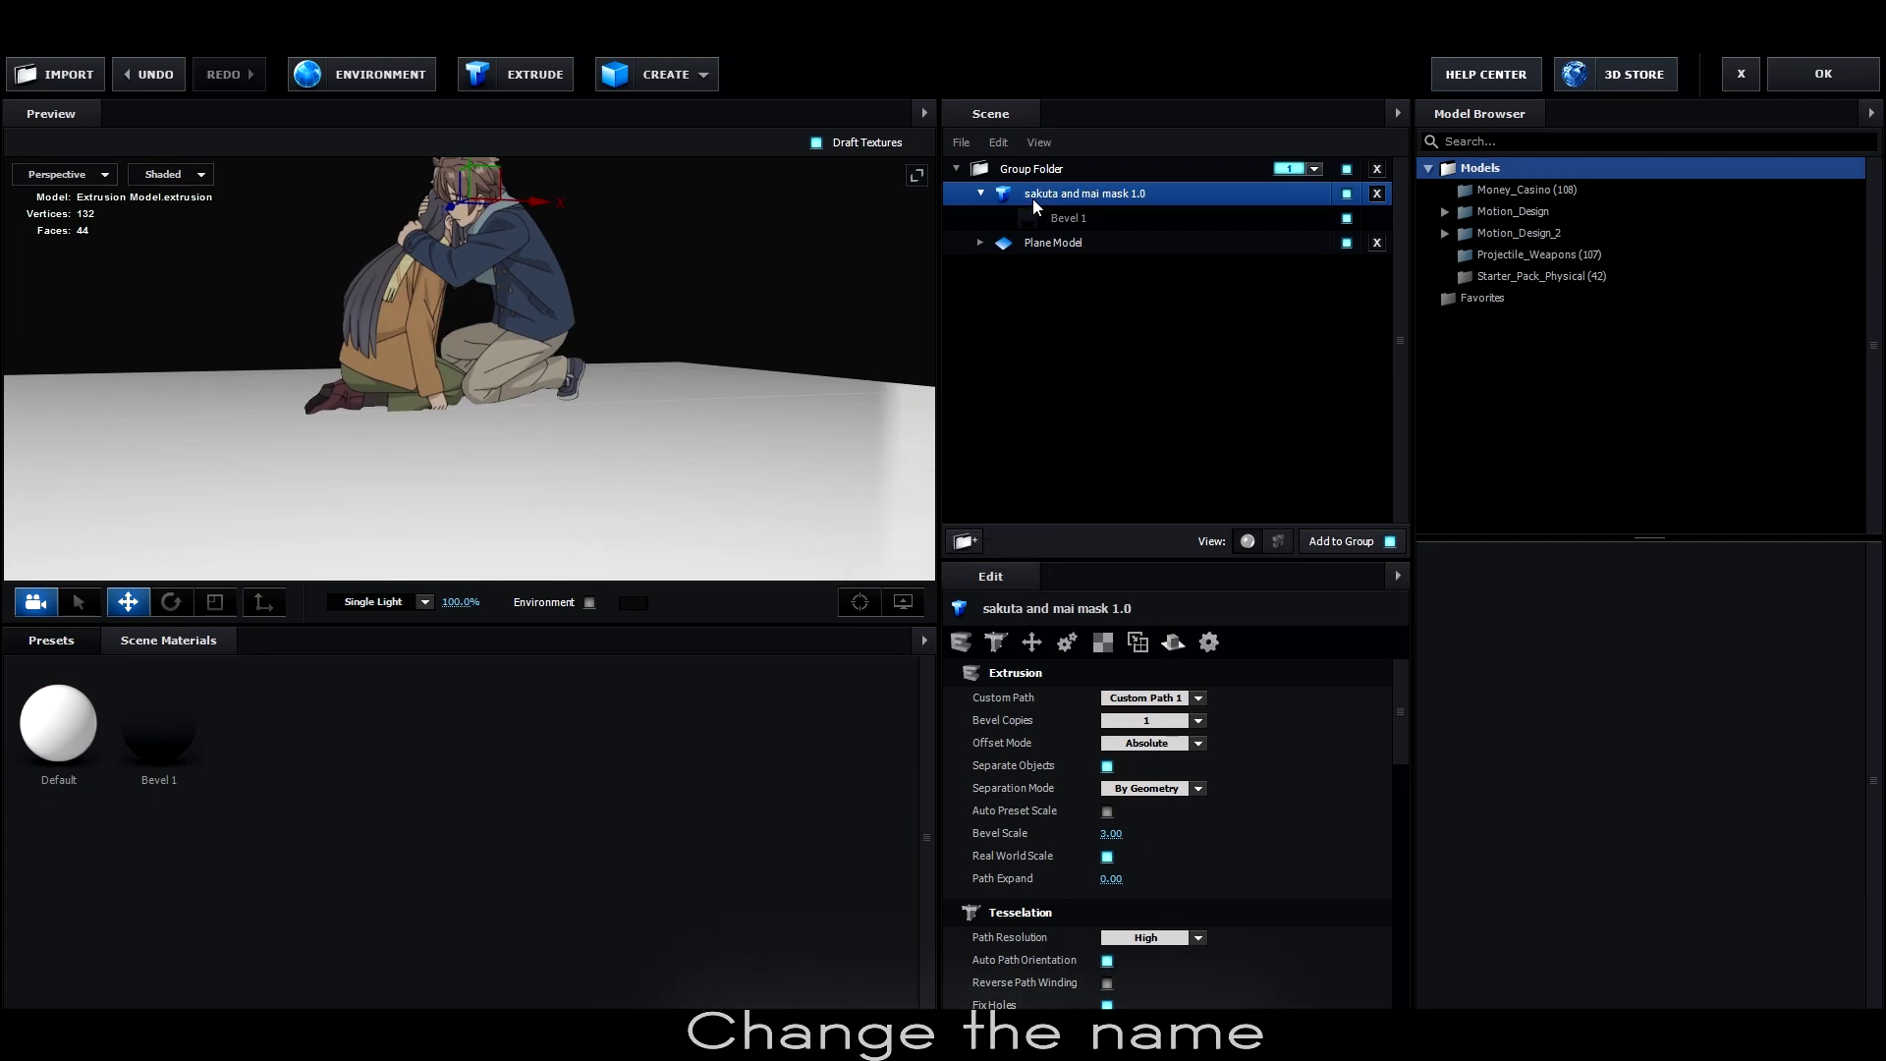
Lower the mask model along Y until the couple rests on the floor plane.
scroll(1036, 928, "down", 3)
left_click_drag(1033, 929, 1028, 928)
left_click_drag(469, 175, 468, 251)
scroll(539, 530, "up", 5)
left_click_drag(540, 530, 570, 505)
Move the mask model below the plane model in the group folder and rename the plane model as "floor".
left_click(980, 194)
left_click_drag(1059, 202, 1022, 228)
left_click(976, 199)
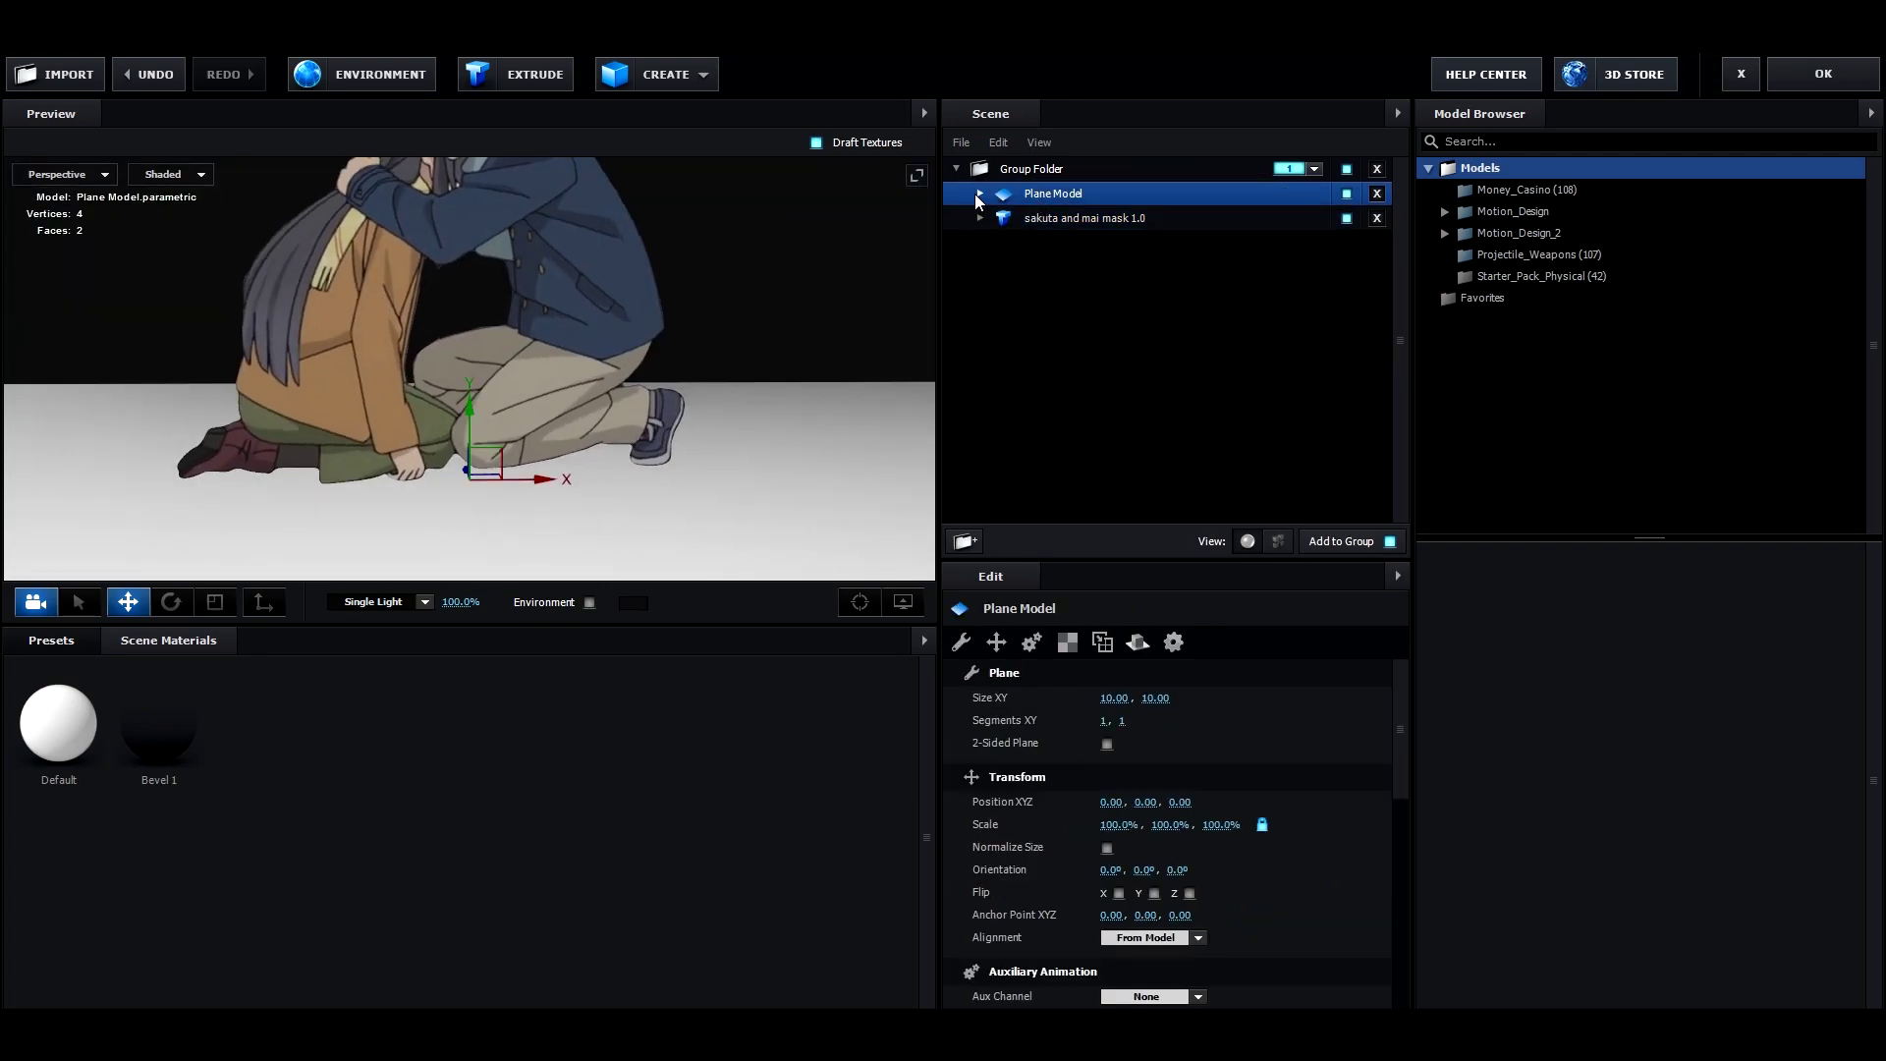
double_click(1071, 196)
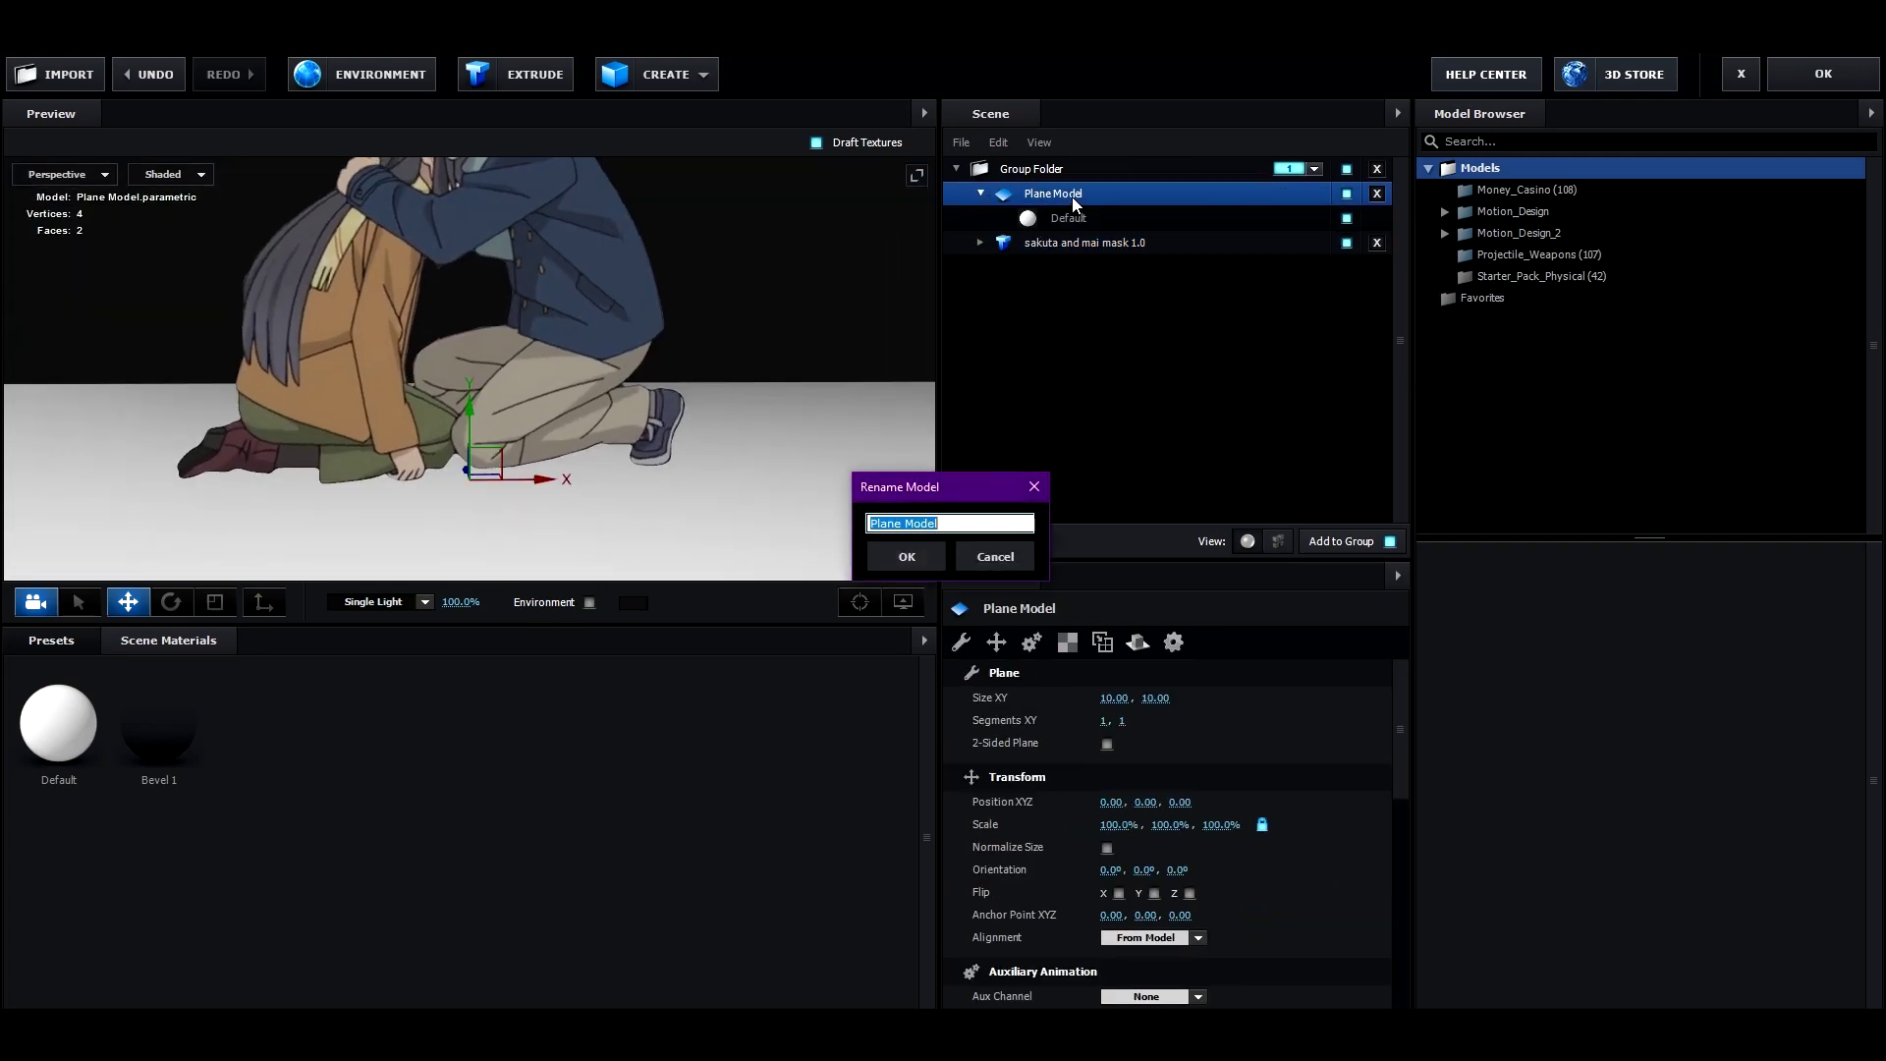
type("floor")
key("Return")
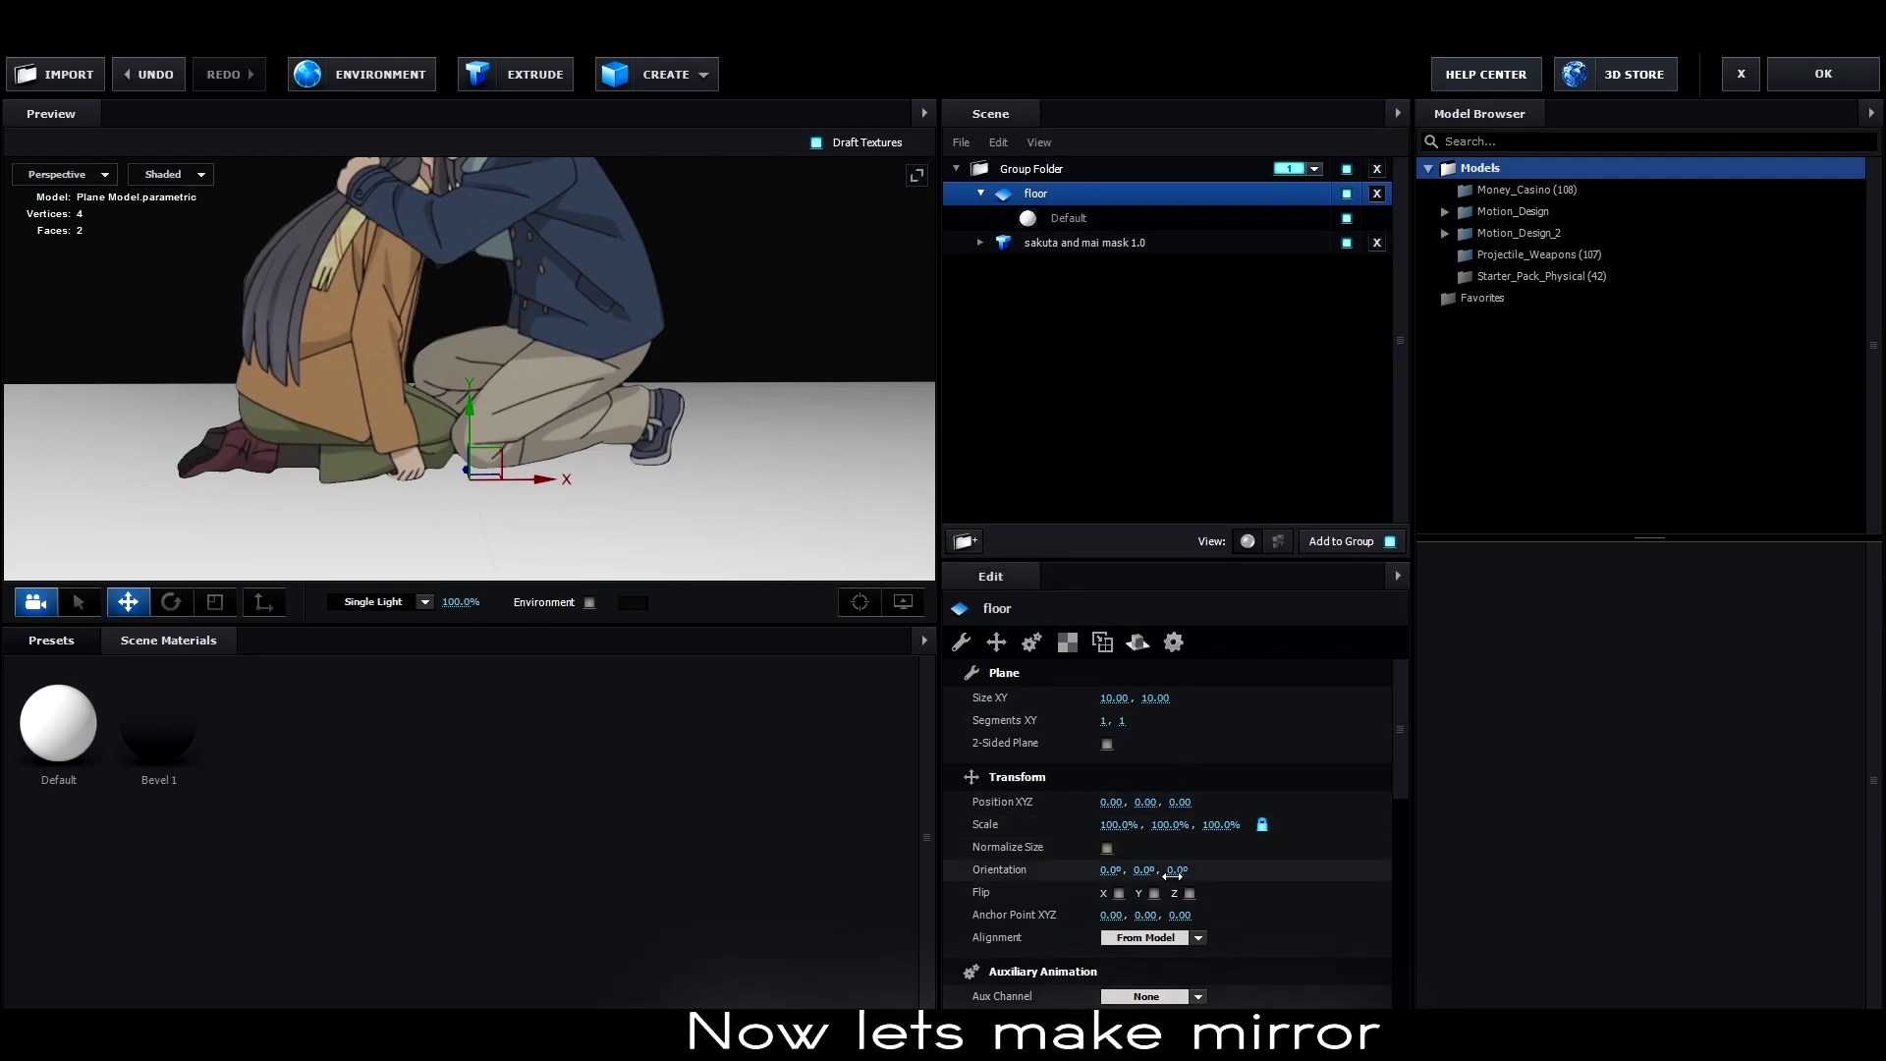
Set the floor model's Reflect Mode to Mirror Surface.
scroll(1169, 866, "down", 4)
scroll(1159, 861, "down", 4)
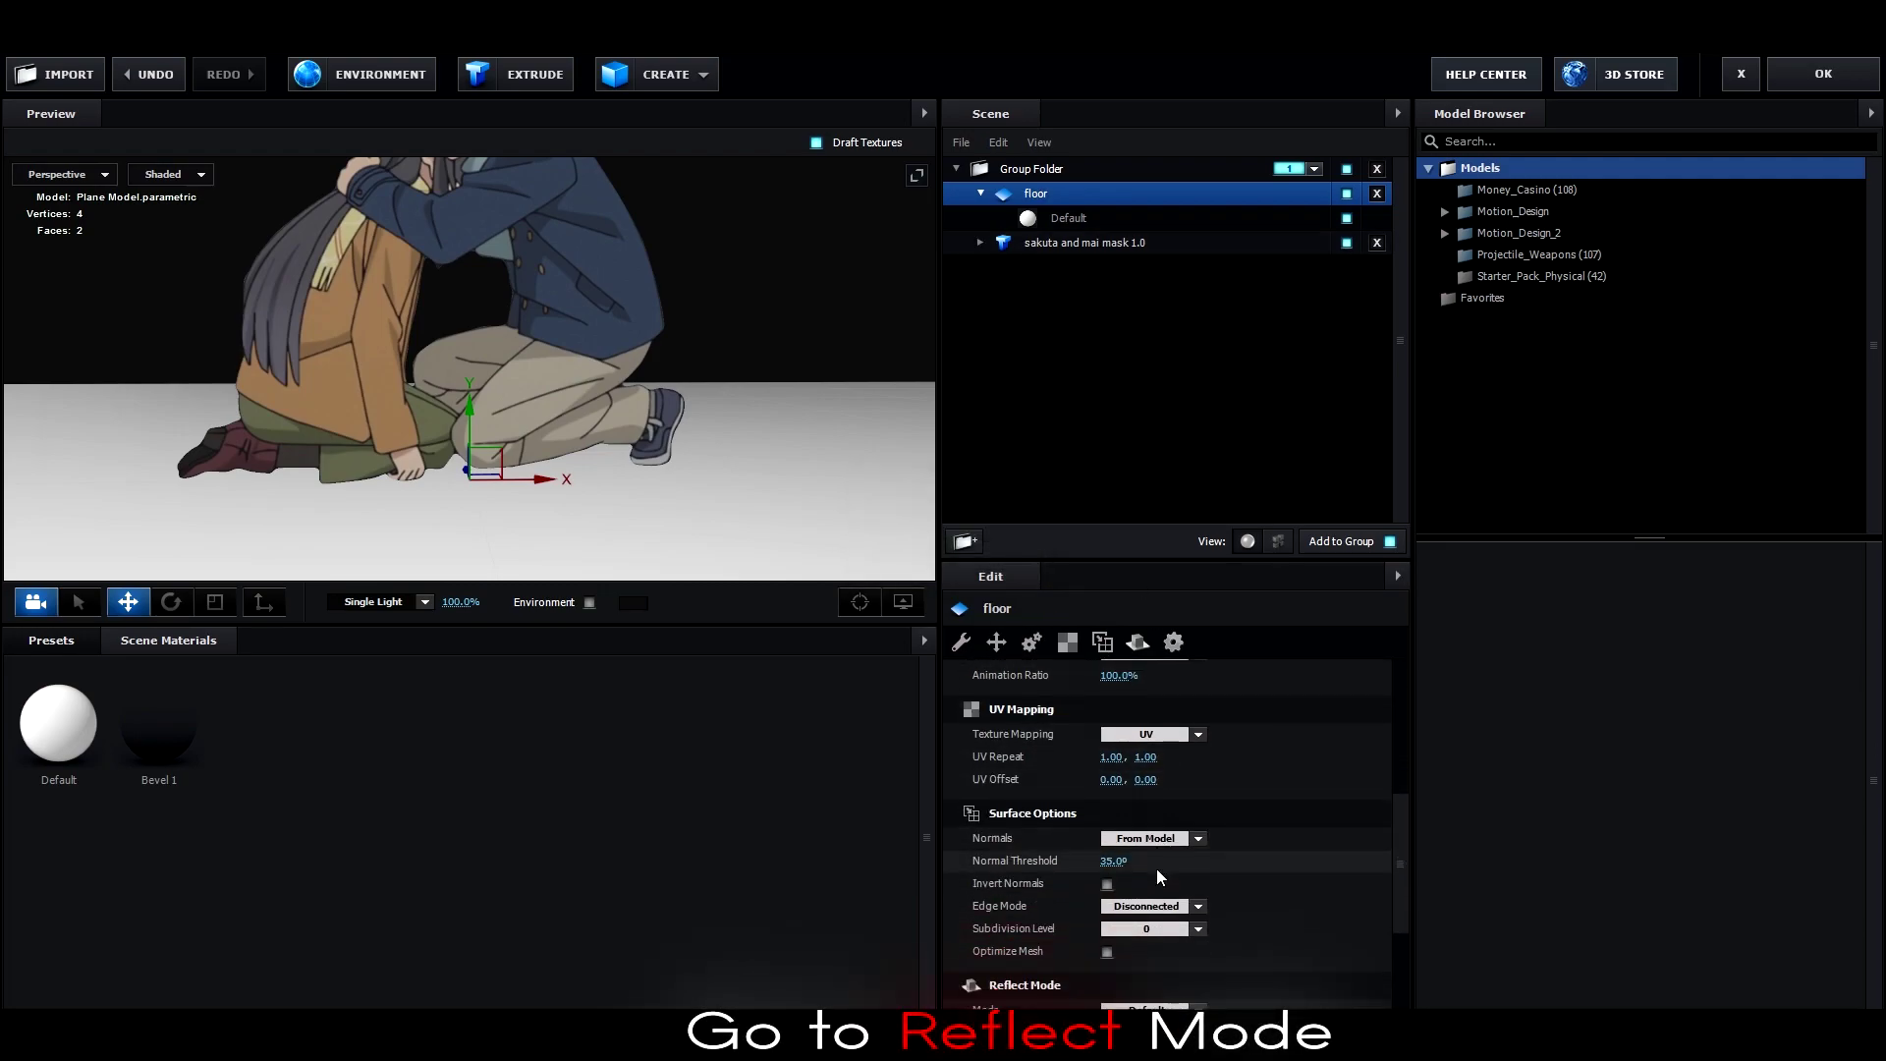
left_click(1172, 883)
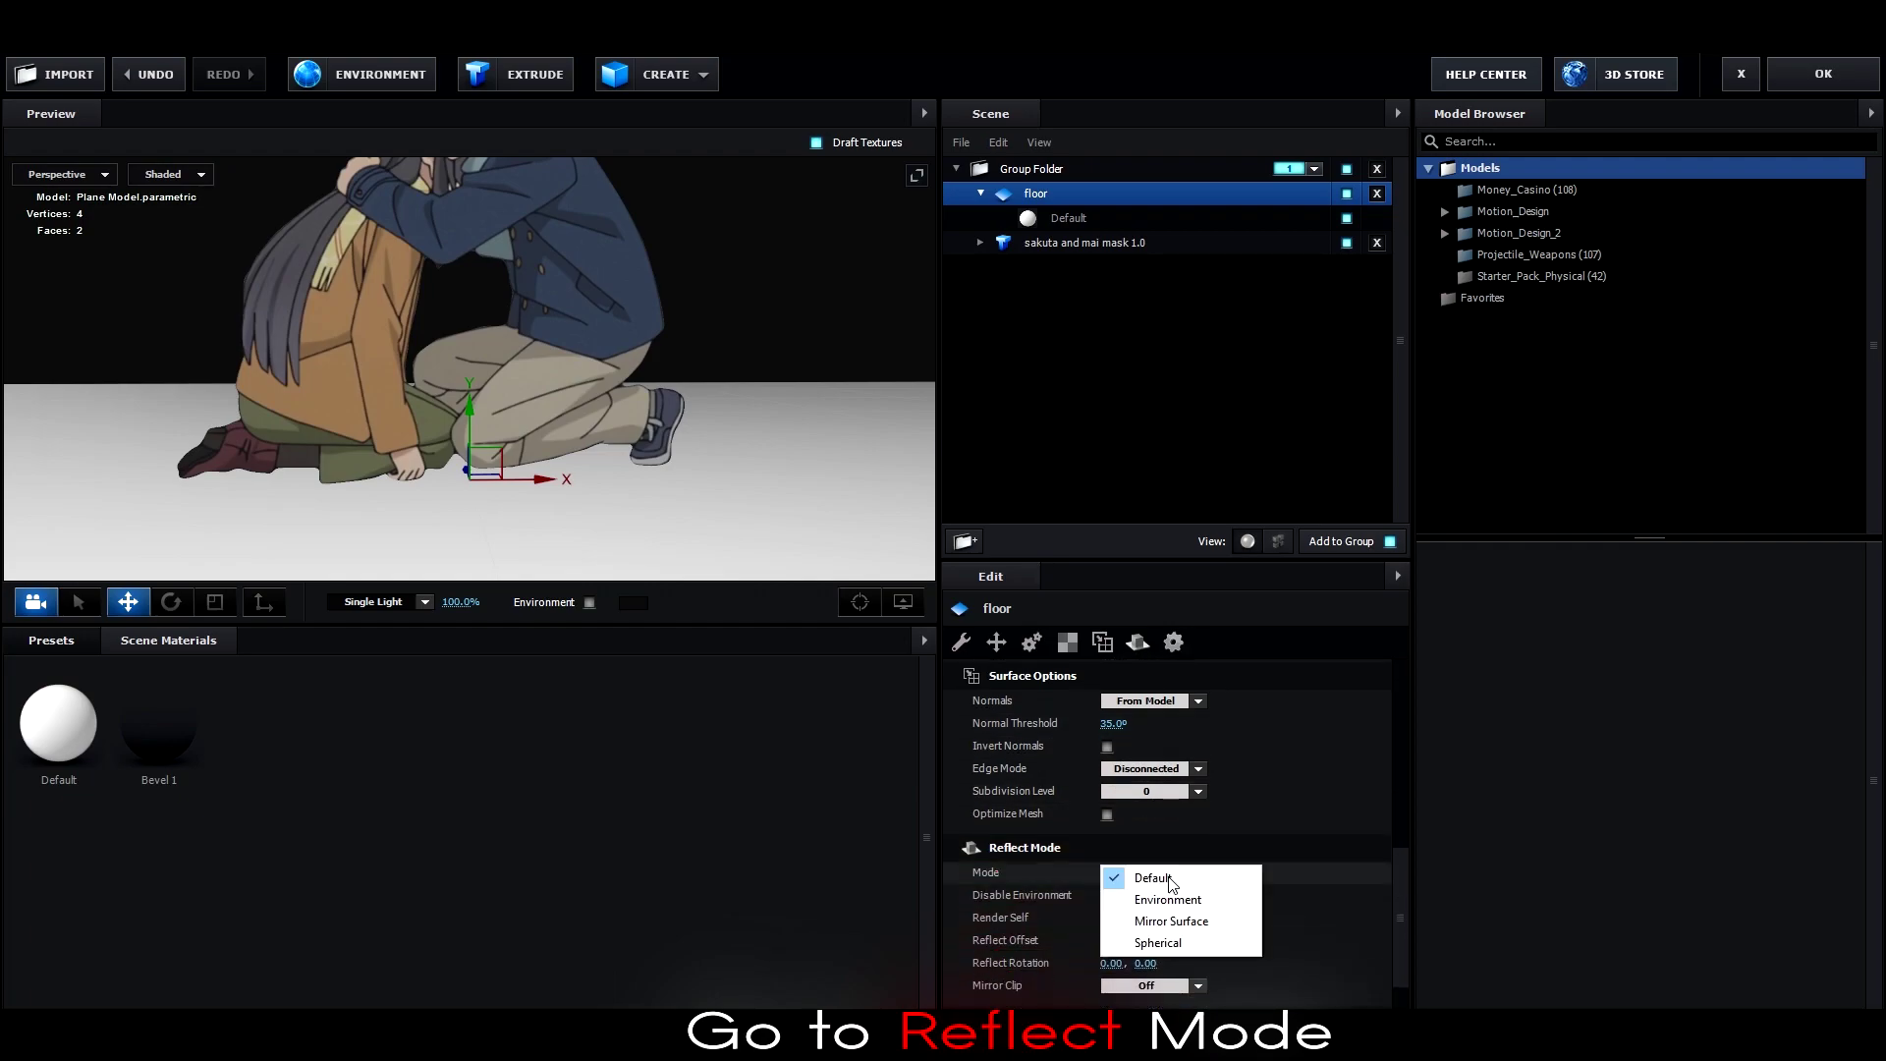
left_click(1171, 920)
left_click_drag(732, 550, 753, 511)
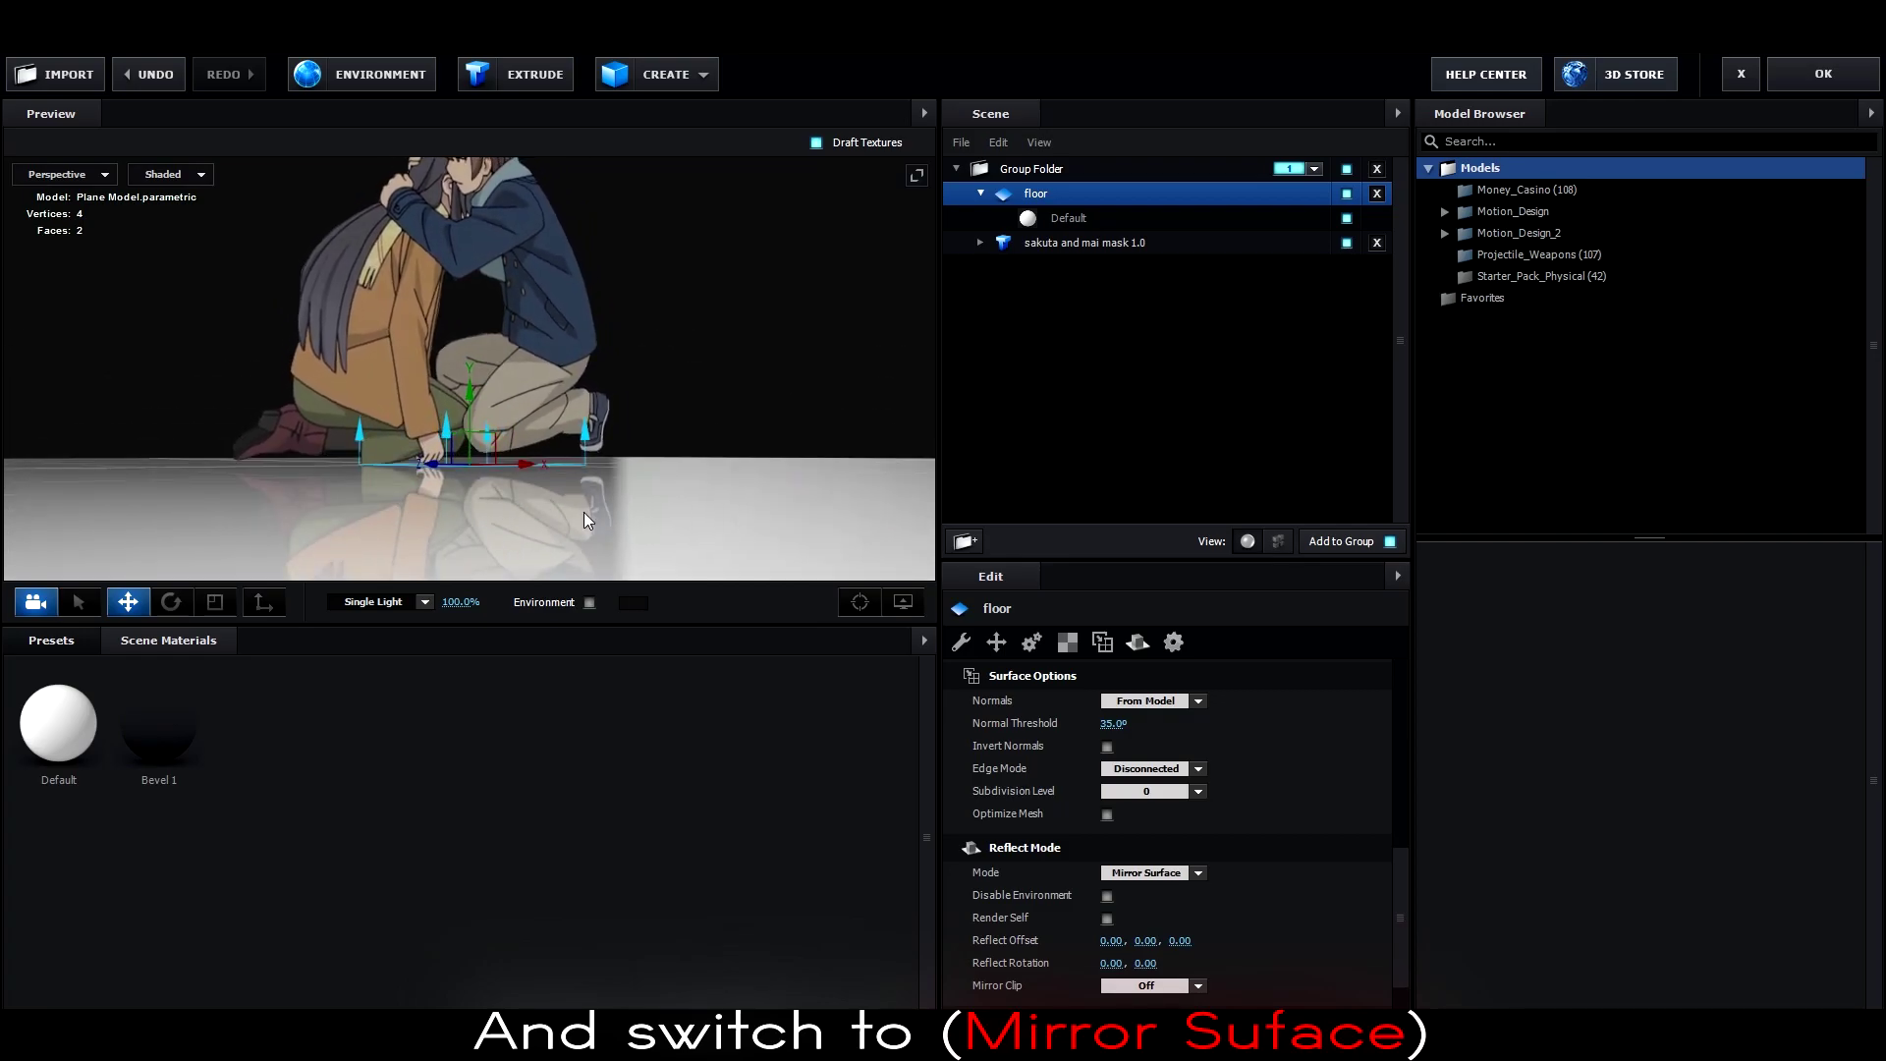
scroll(1160, 845, "down", 2)
scroll(1158, 928, "down", 1)
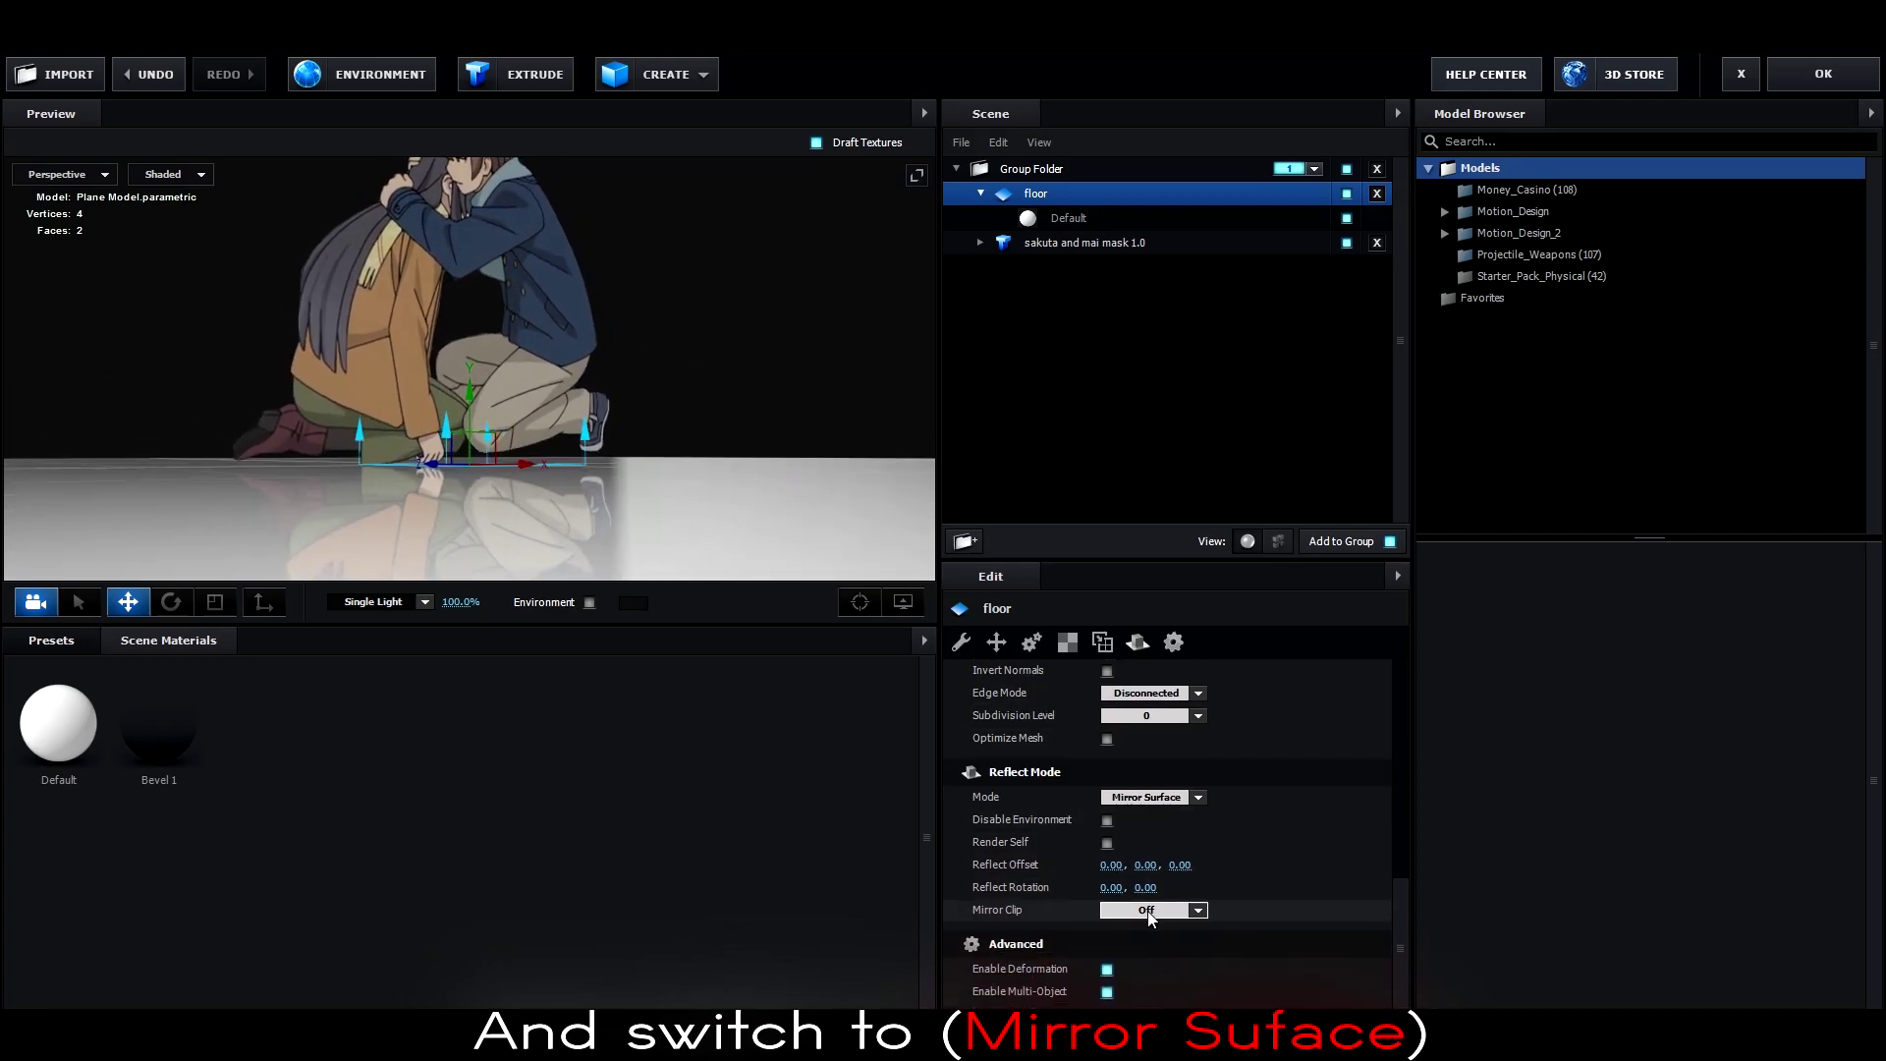
Set the reflectivity intensity of the floor's Default material to 100%.
left_click(1059, 218)
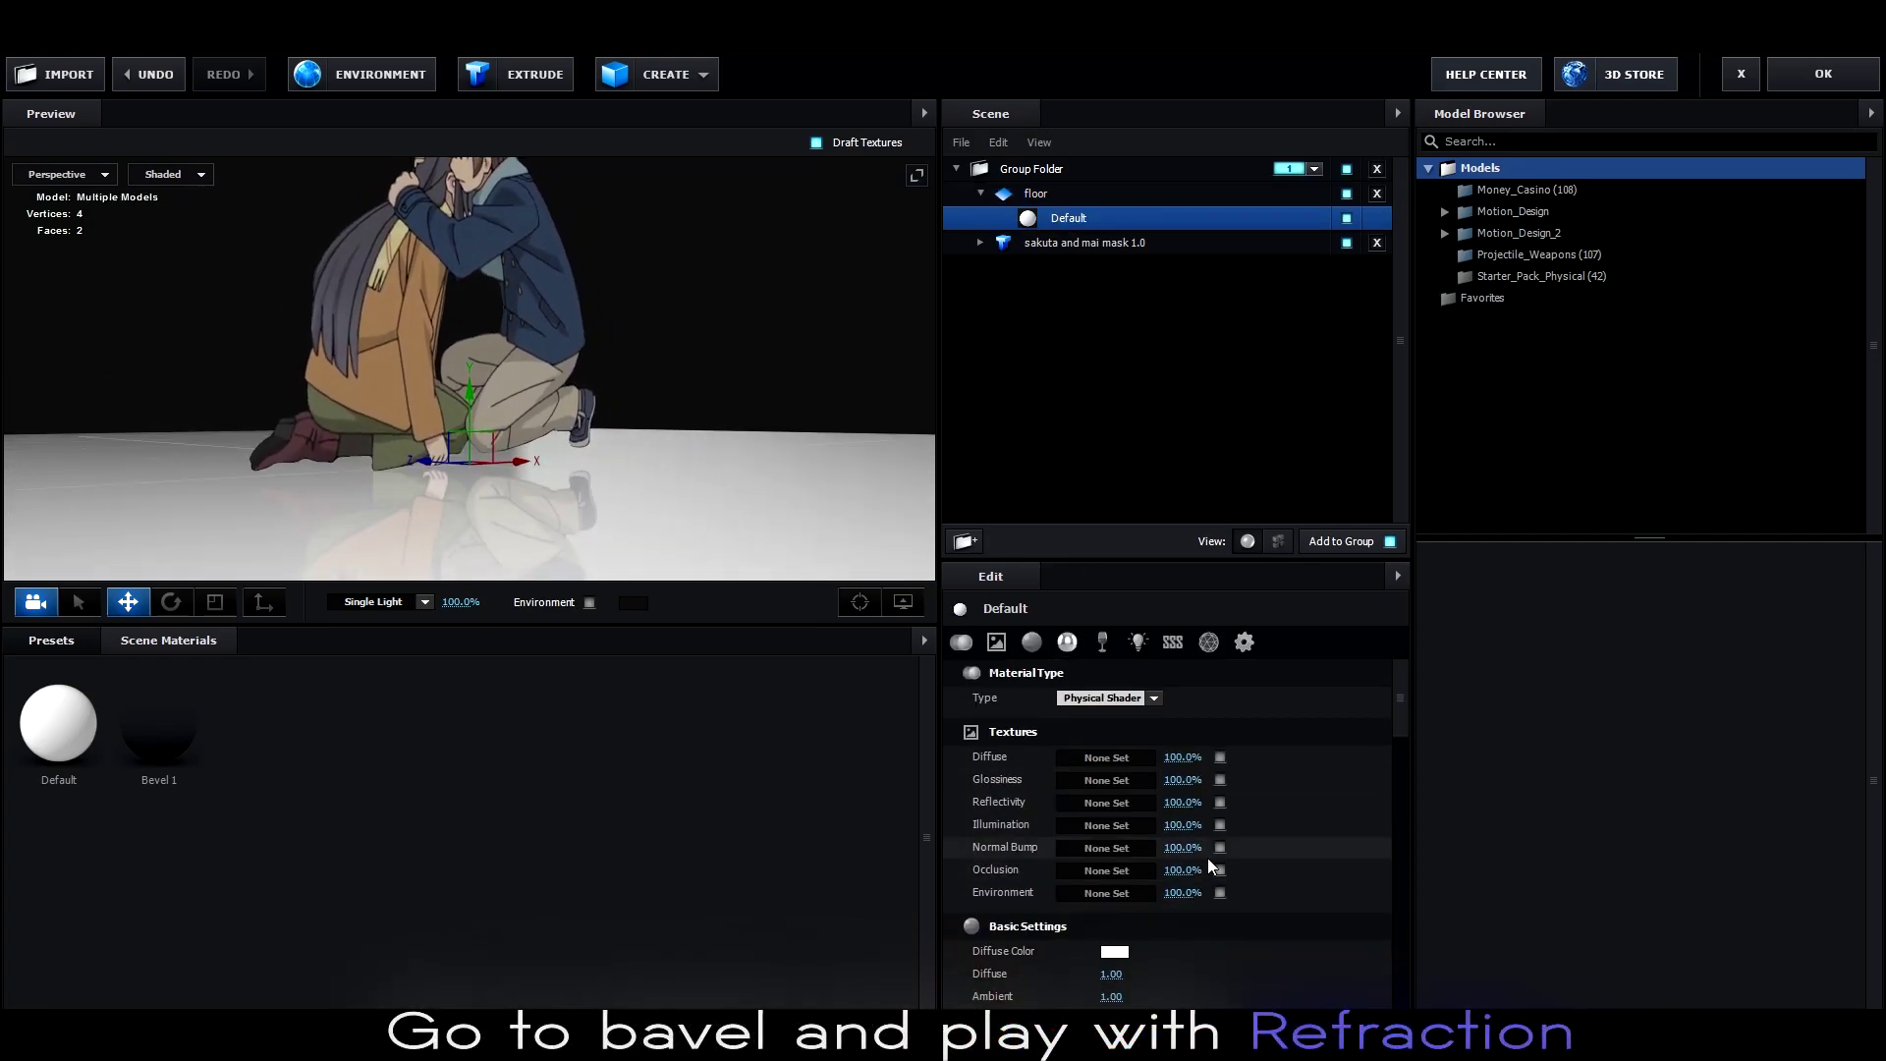
scroll(1208, 859, "down", 5)
left_click_drag(1123, 871, 1242, 881)
left_click_drag(904, 454, 807, 507)
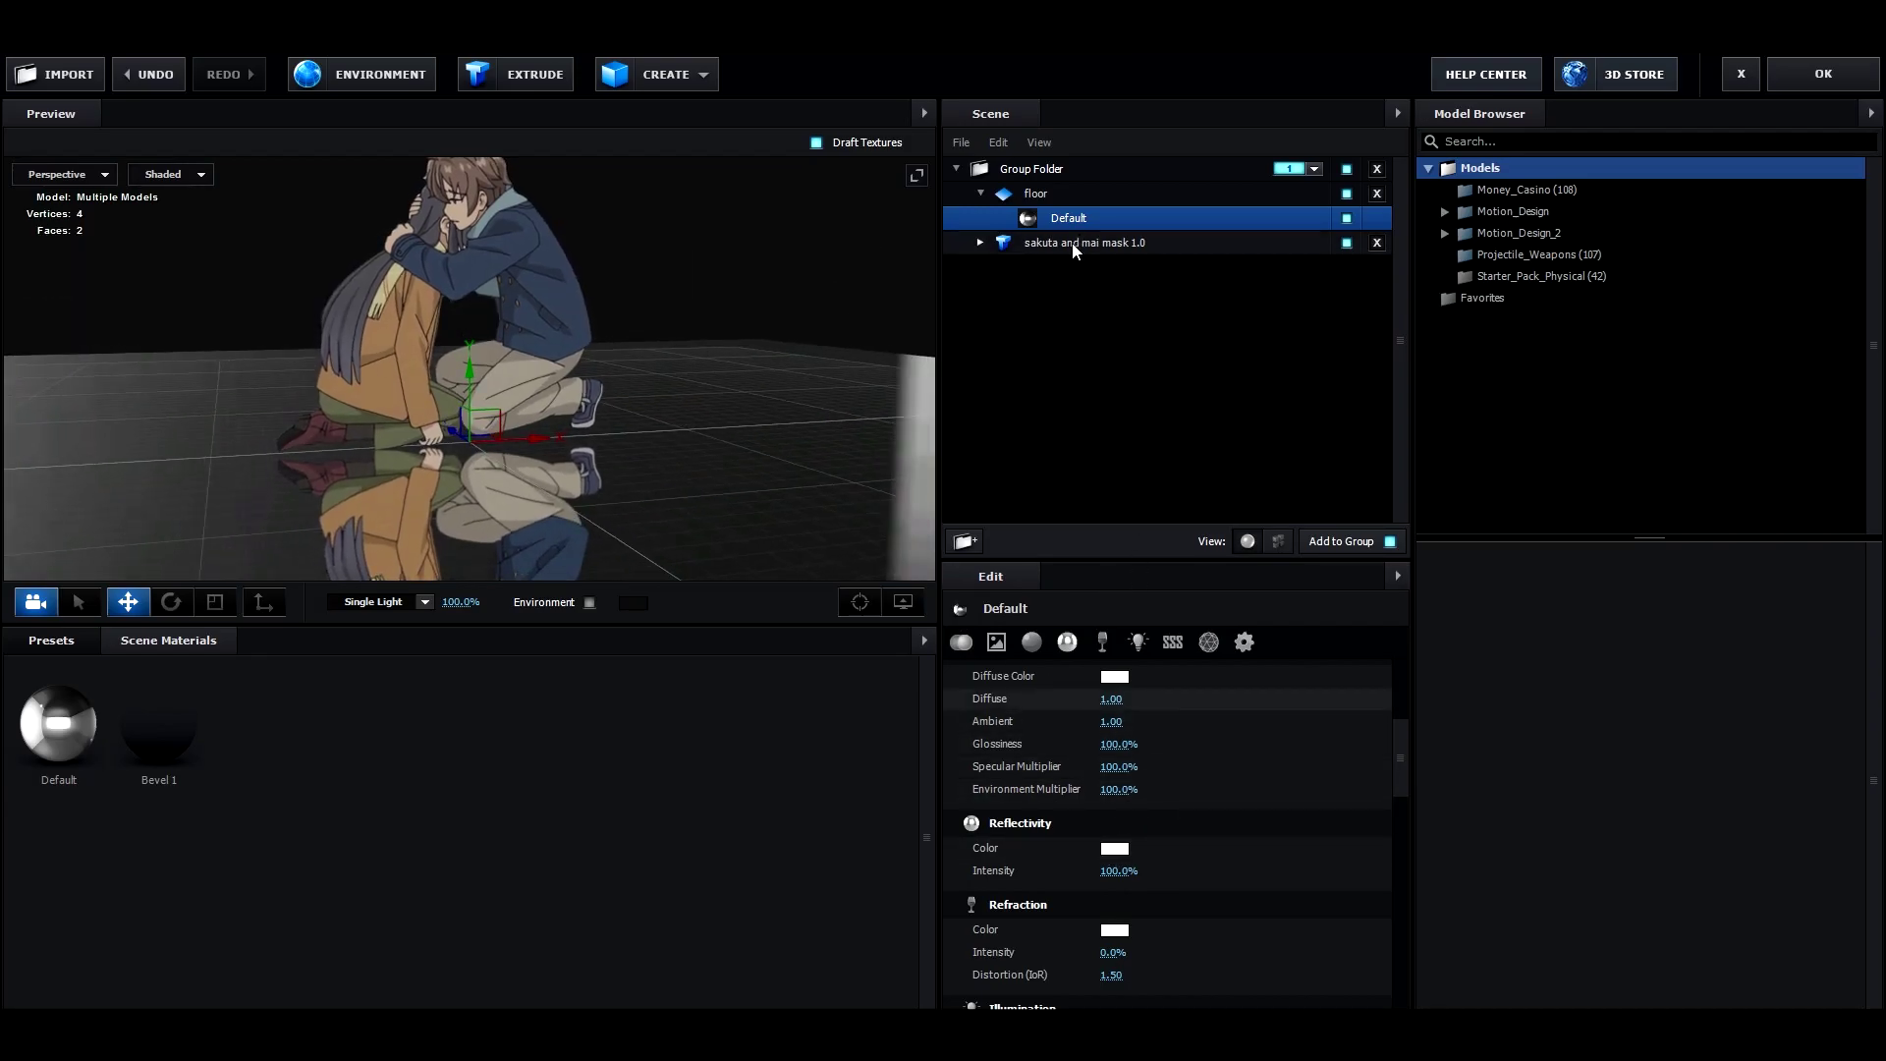
left_click(988, 245)
left_click(1069, 217)
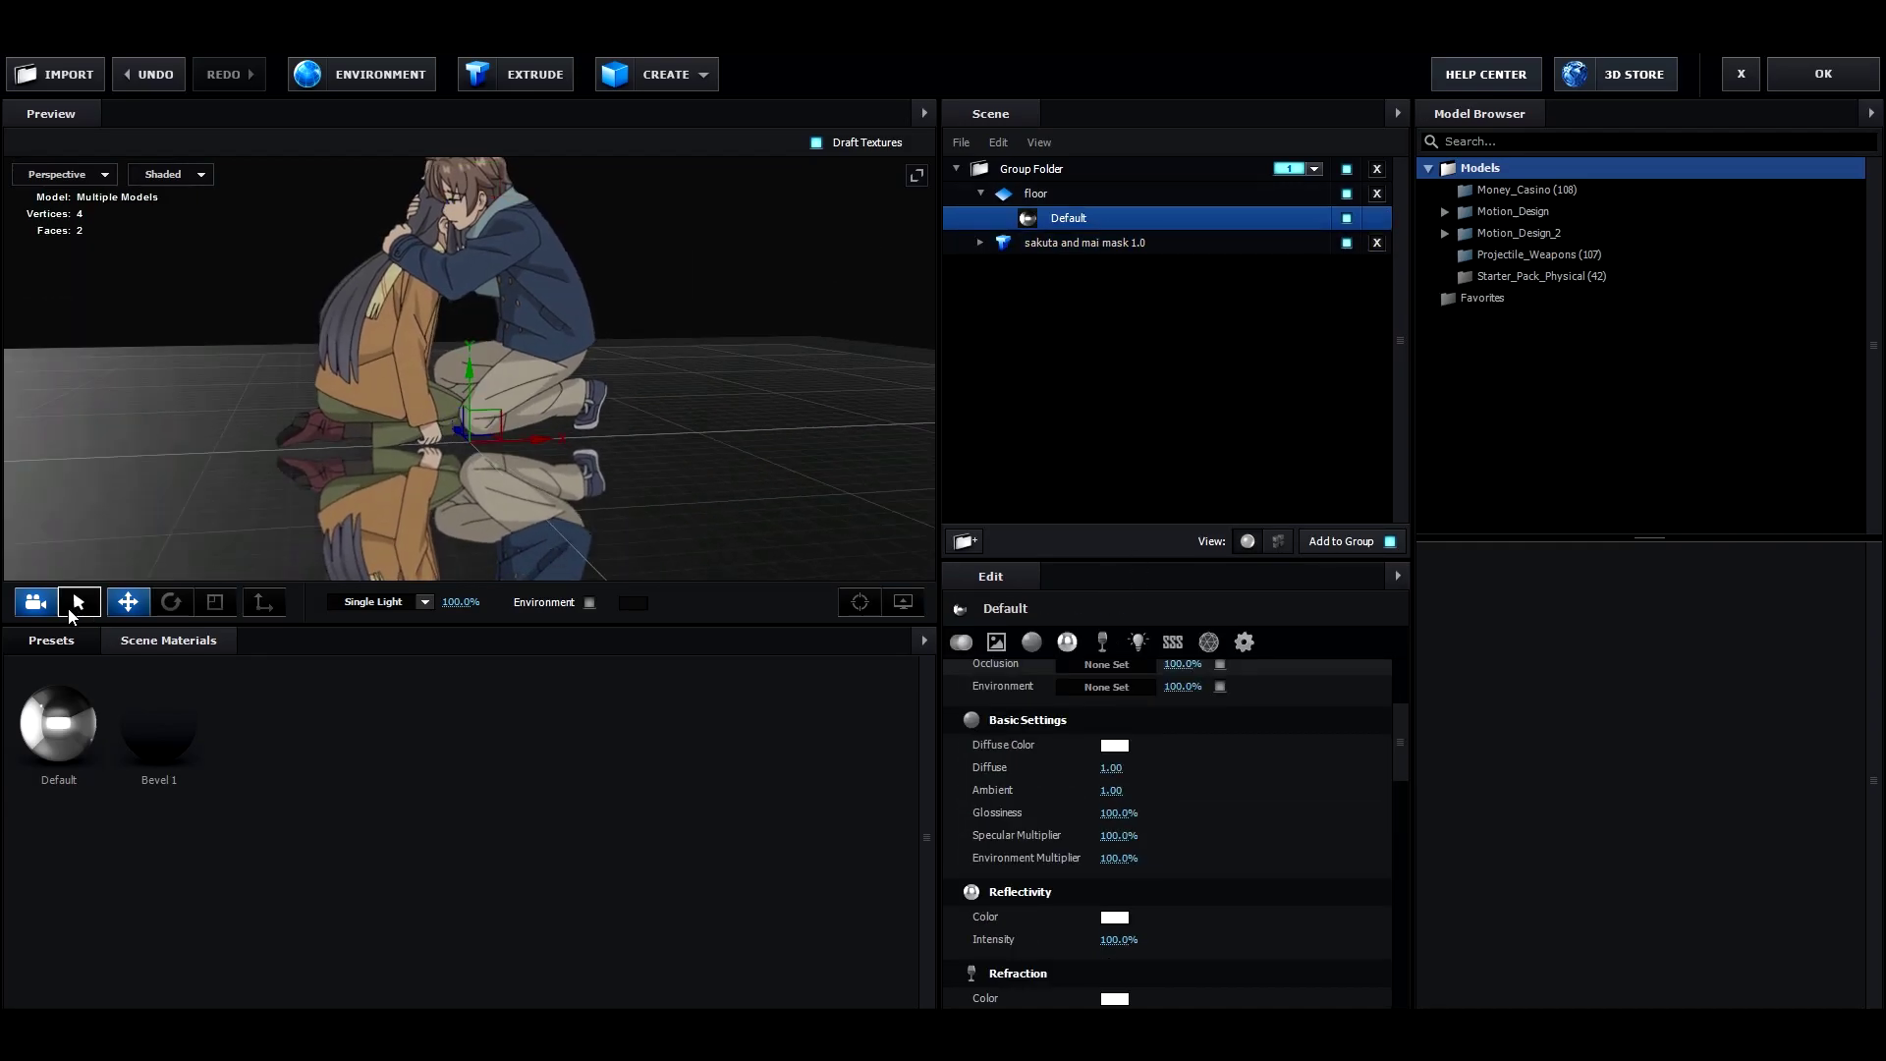
Apply the metal_black_chips preset from the Pro_Shaders_2 Metal materials to the floor.
left_click(54, 641)
double_click(92, 731)
left_click(104, 820)
scroll(356, 815, "down", 3)
double_click(98, 948)
scroll(98, 943, "down", 1)
left_click(104, 812)
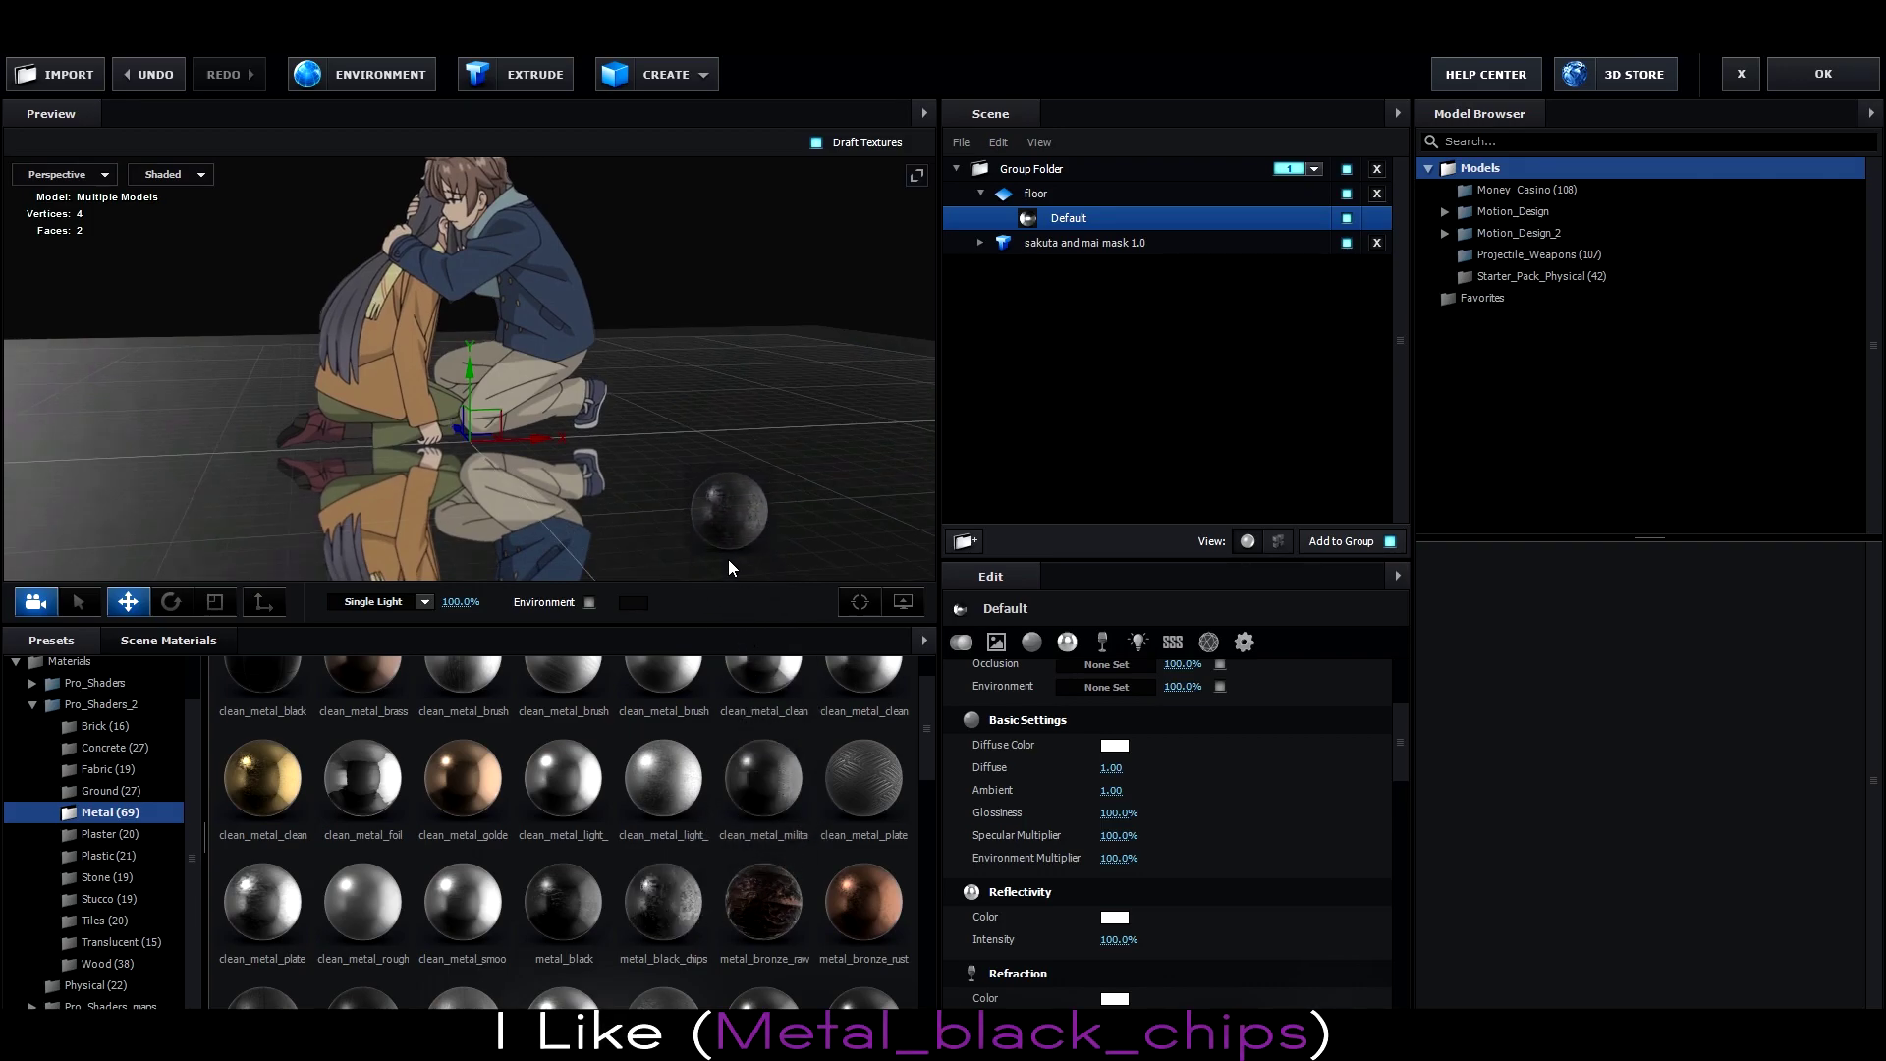
left_click_drag(728, 568, 670, 550)
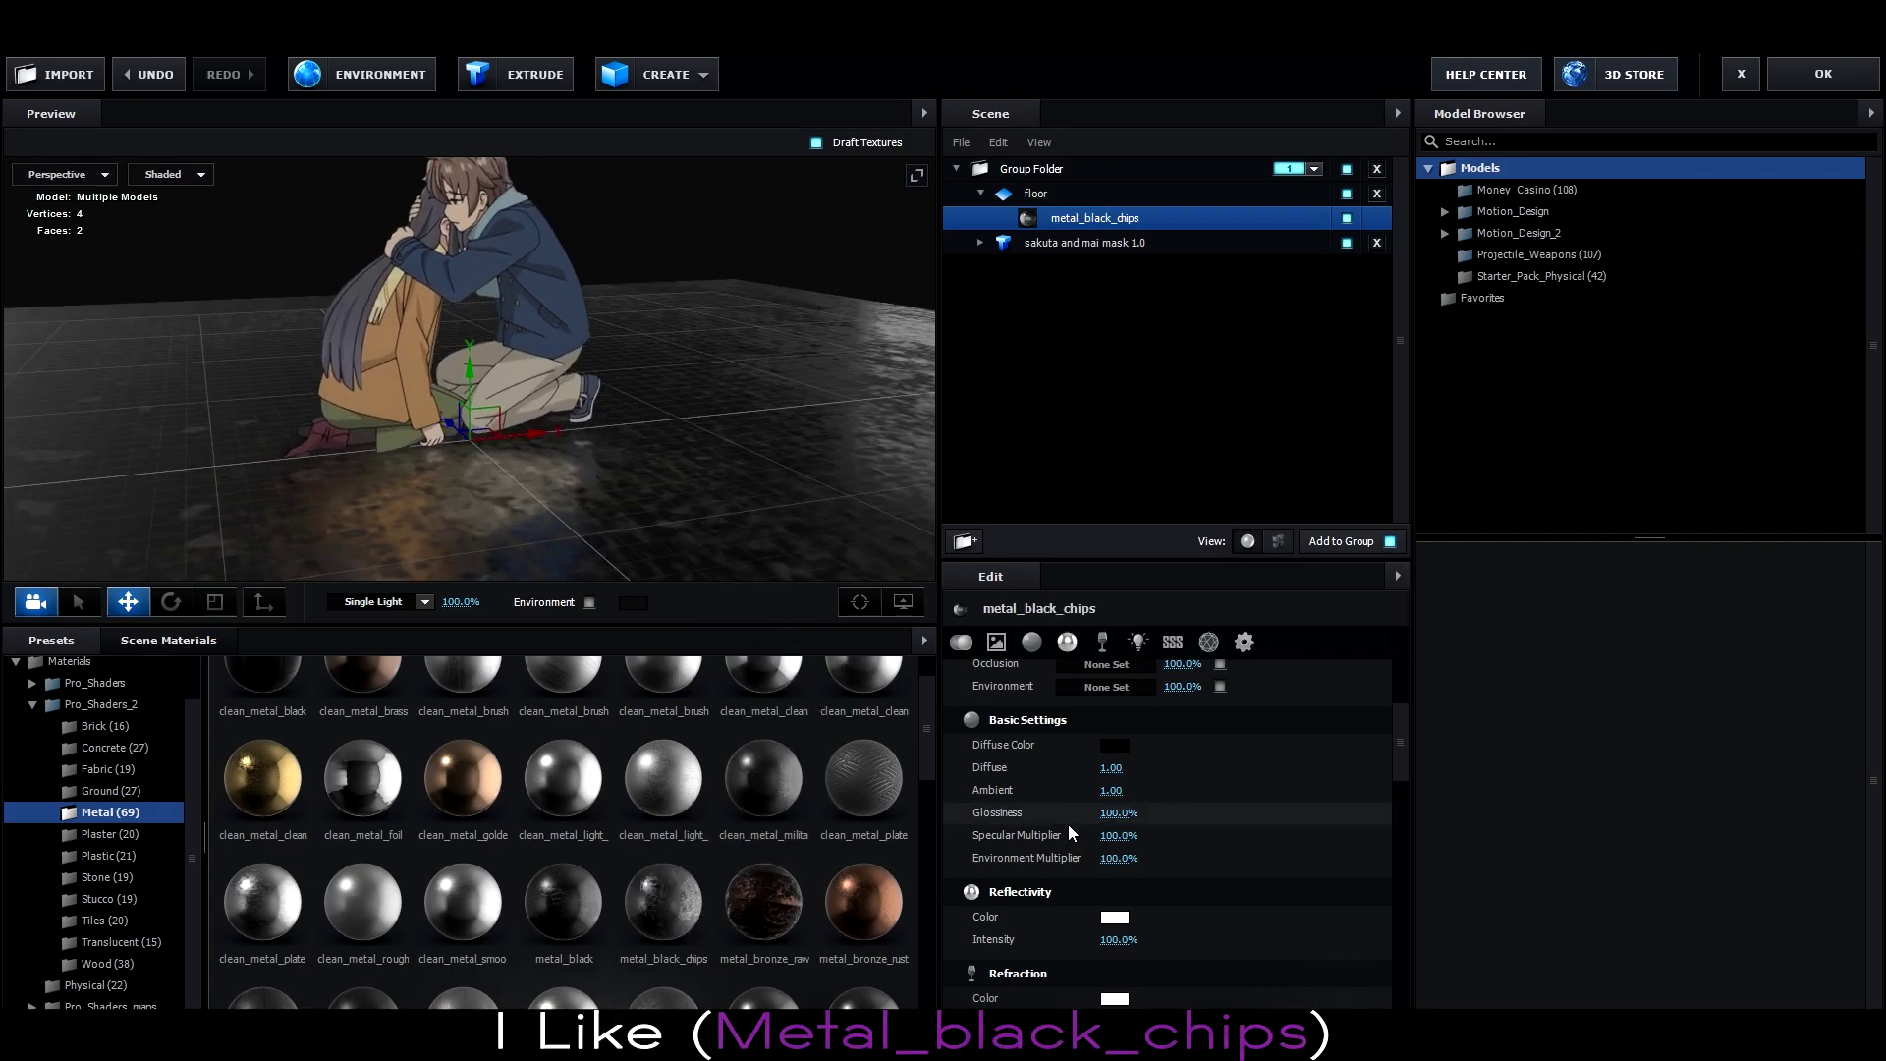
Set the UV Repeat of the floor material's reflectivity texture to 10 by 10.
scroll(1069, 830, "up", 3)
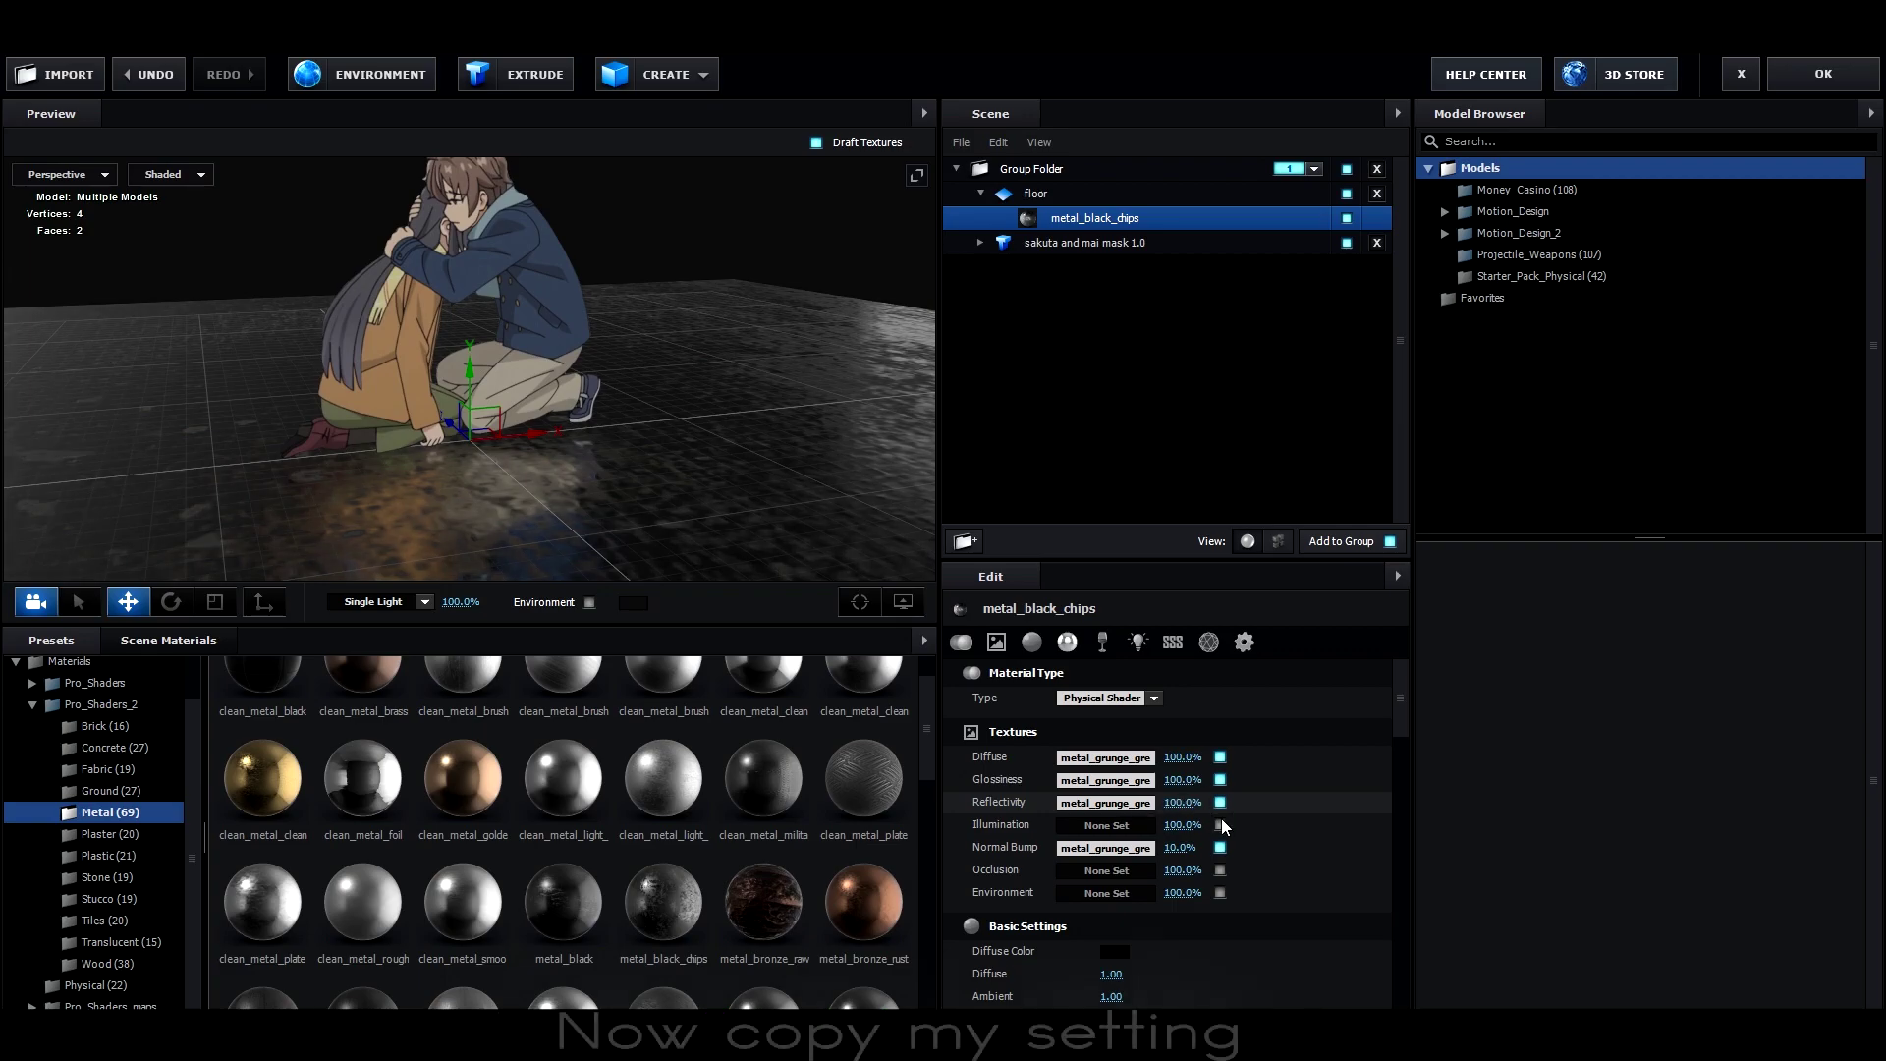
left_click(1106, 802)
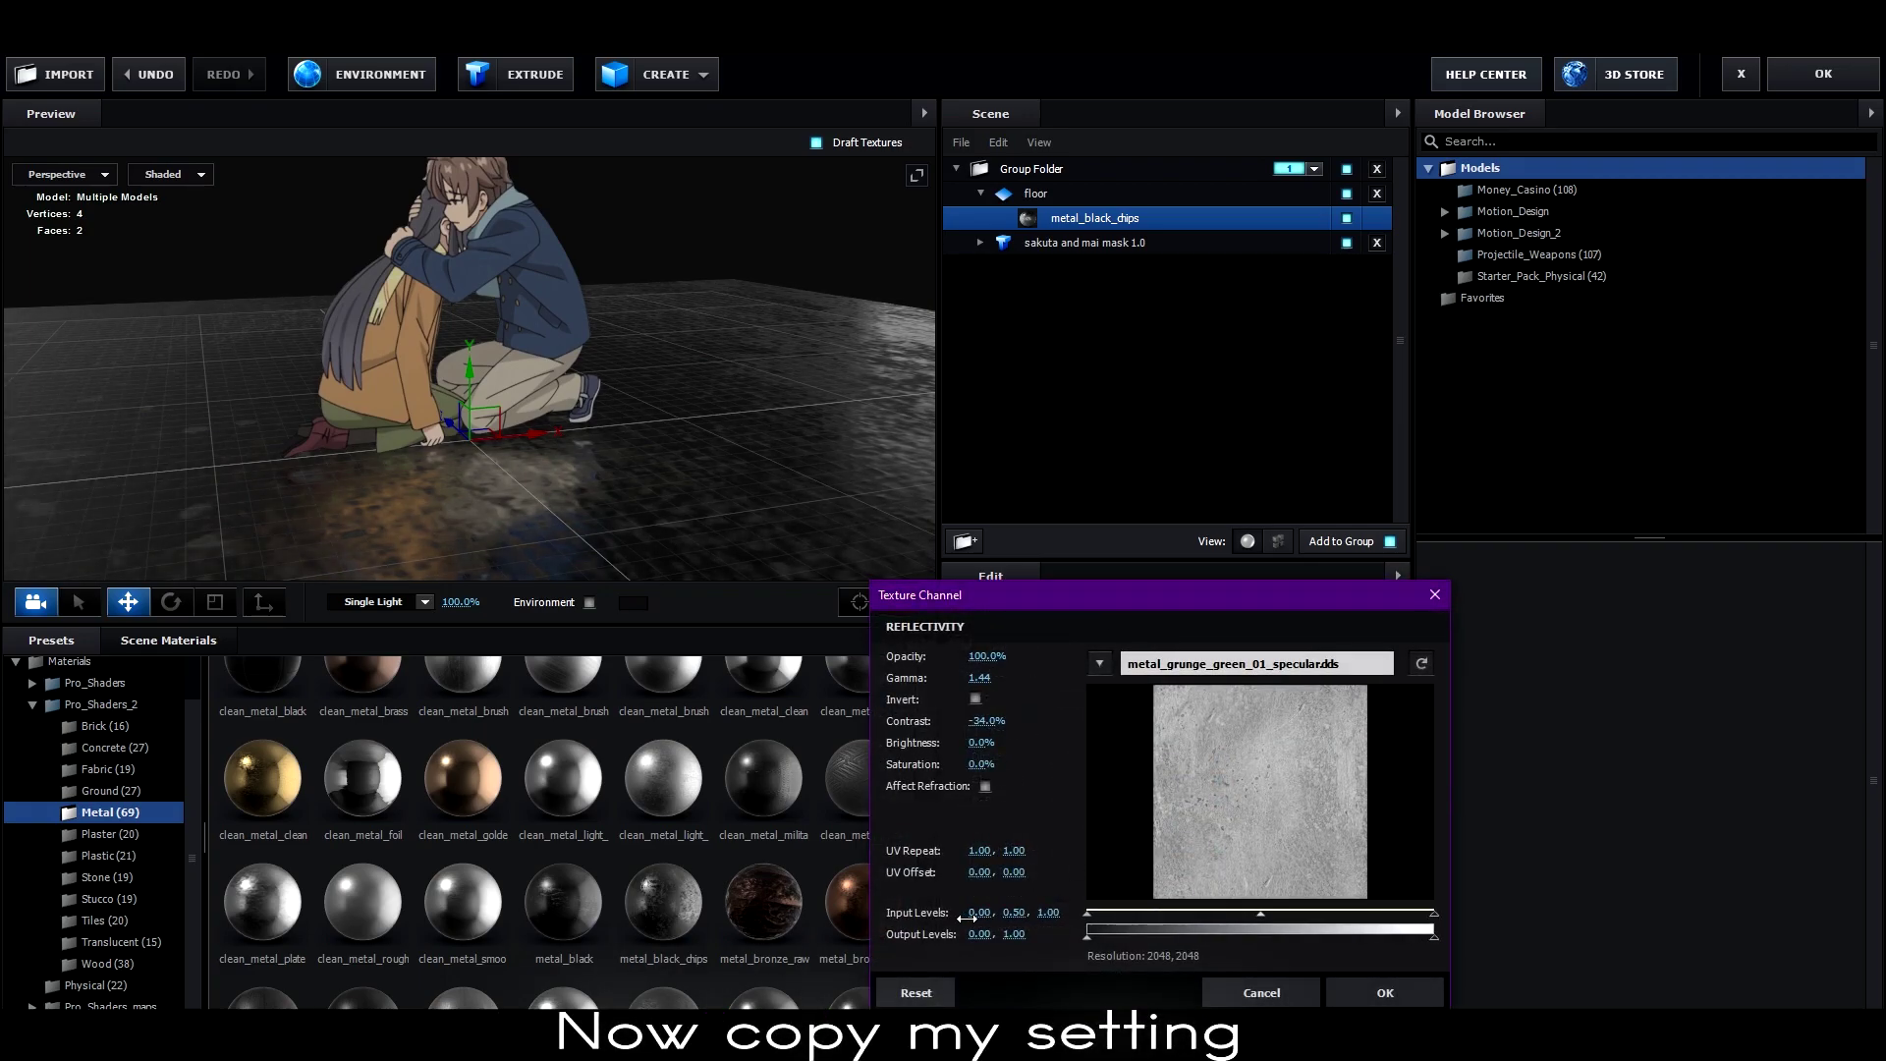
left_click_drag(980, 852, 1346, 857)
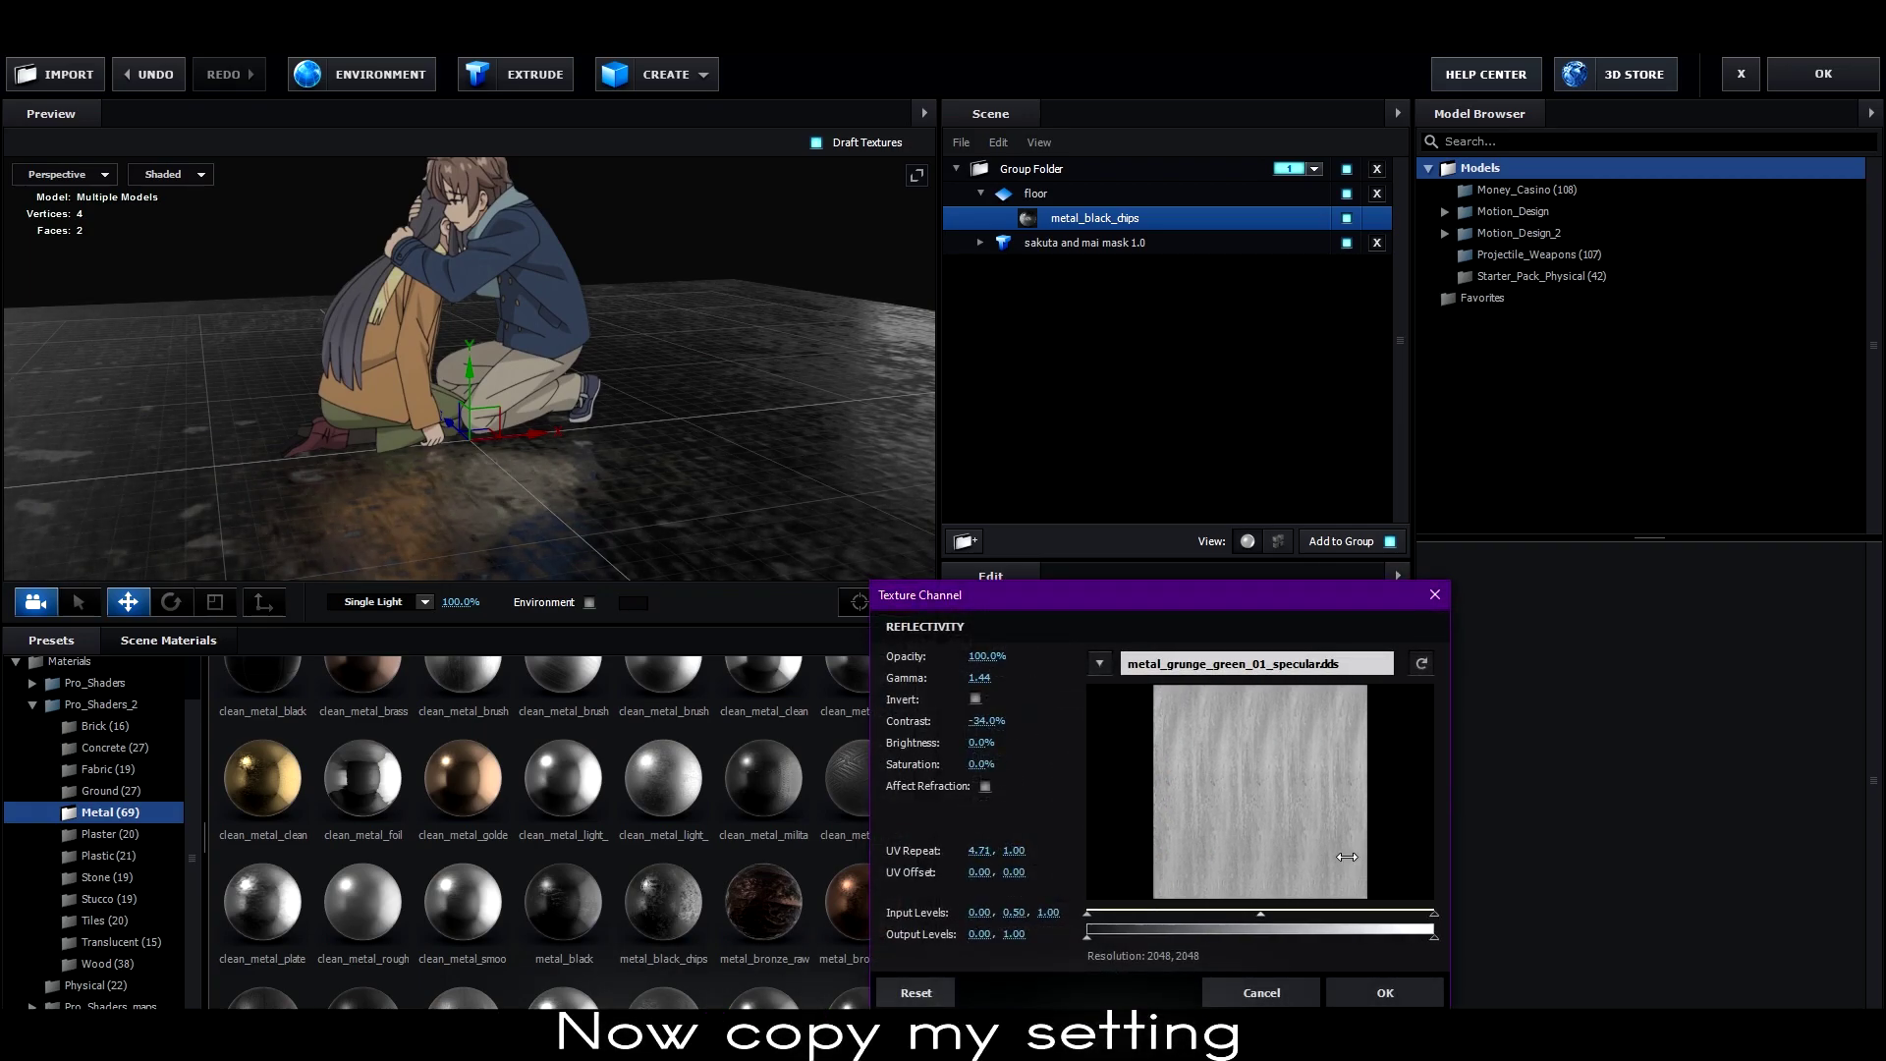
left_click(988, 857)
type("10")
key("Return")
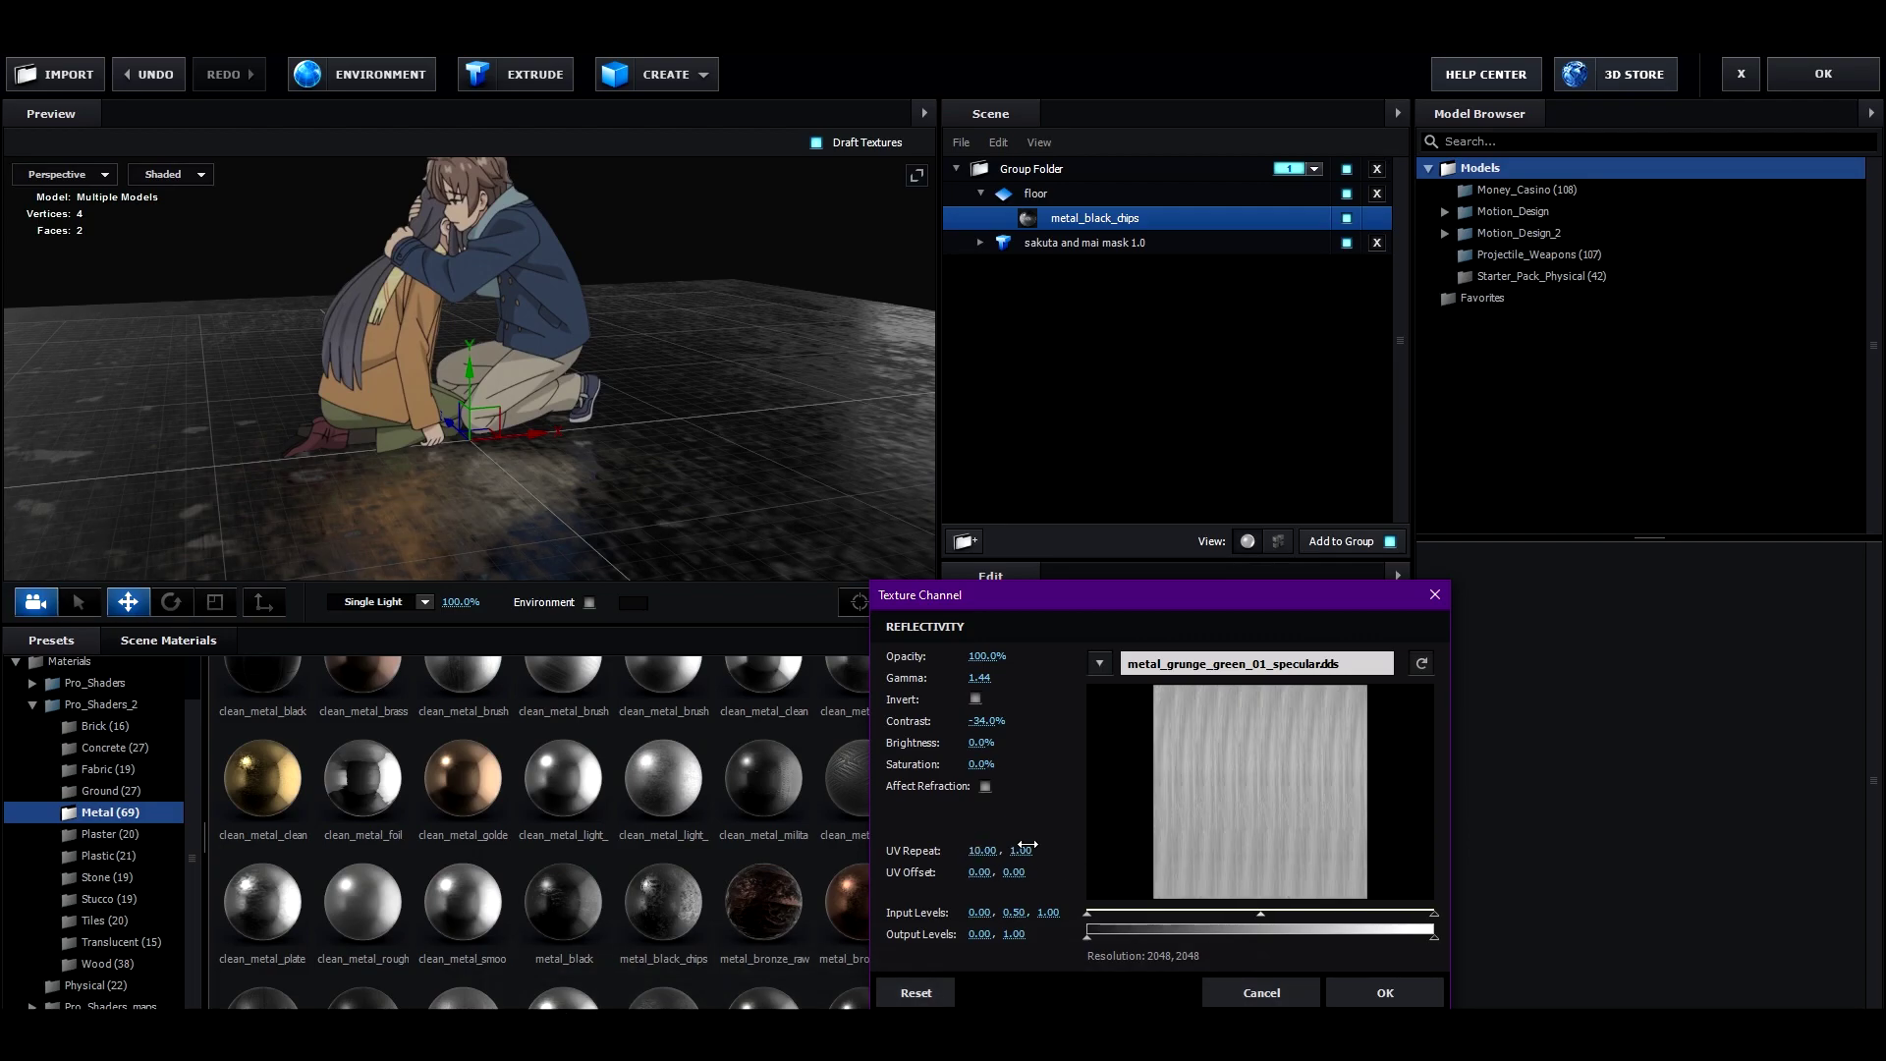
type("0")
key("Return")
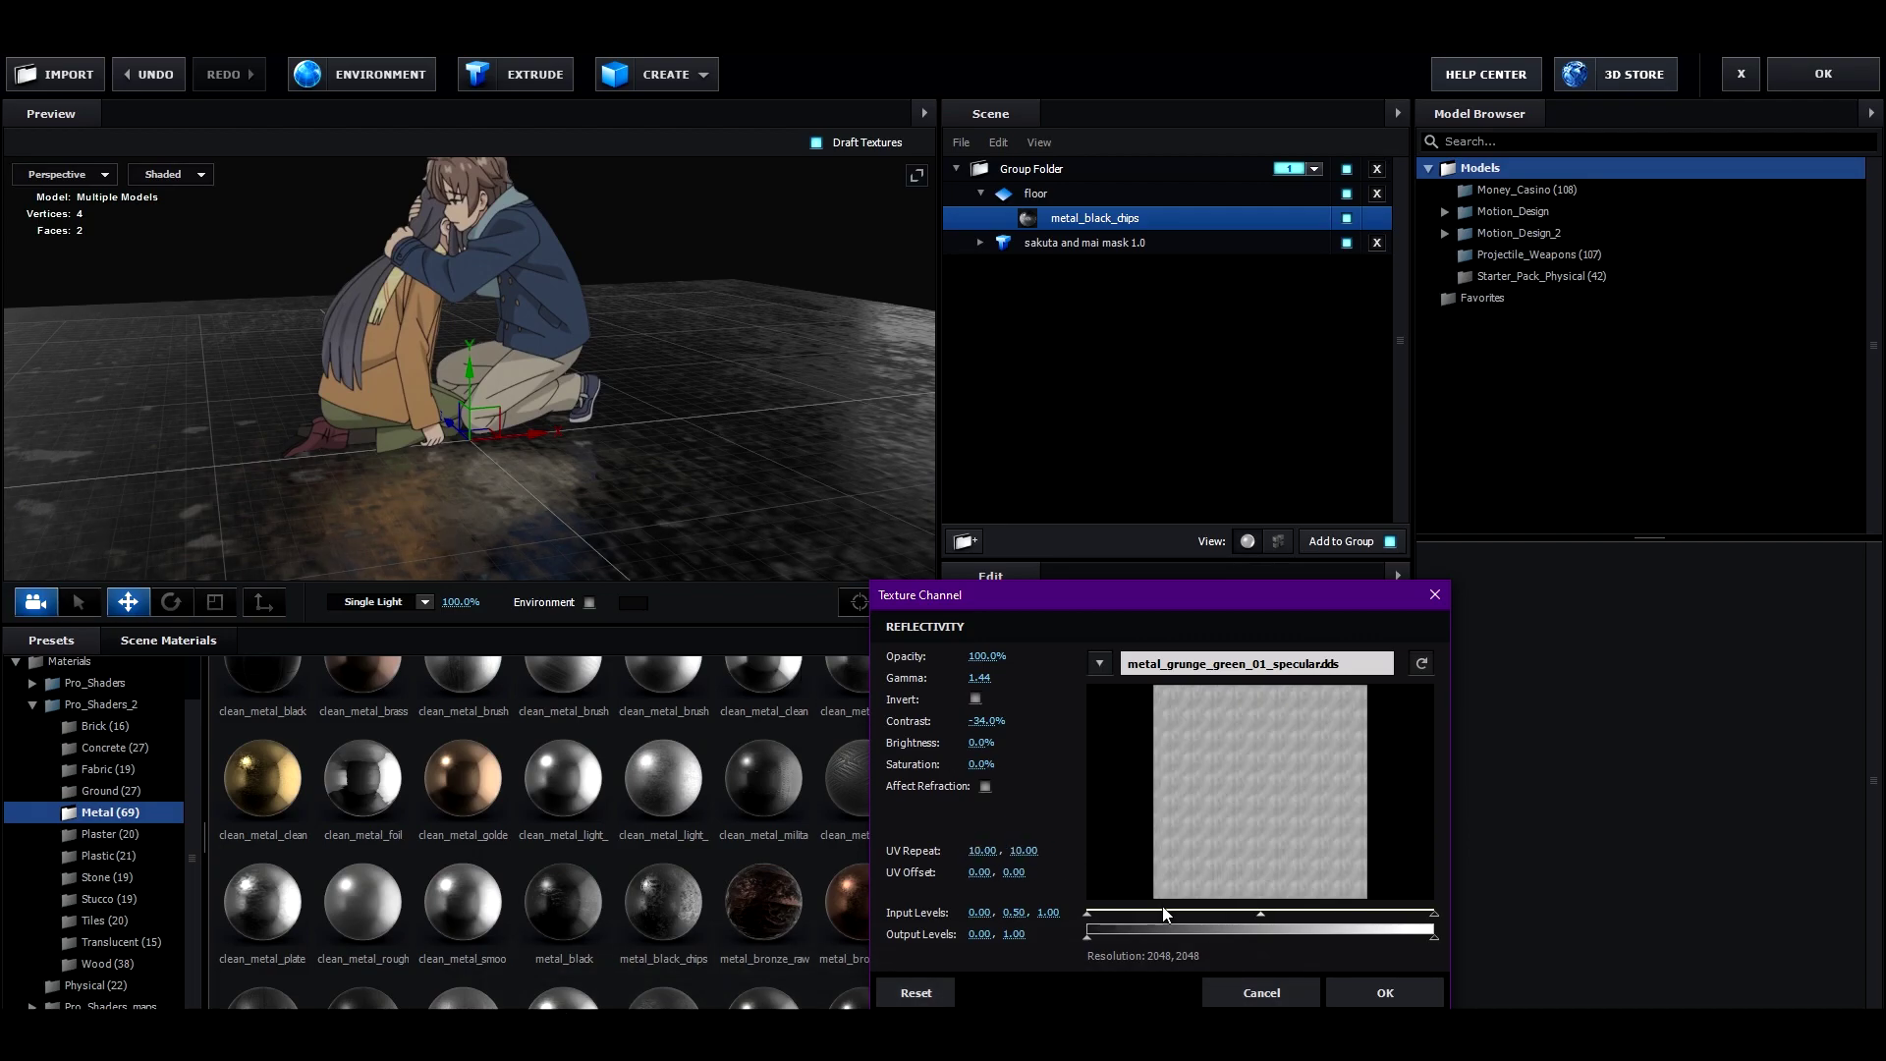
left_click(1380, 992)
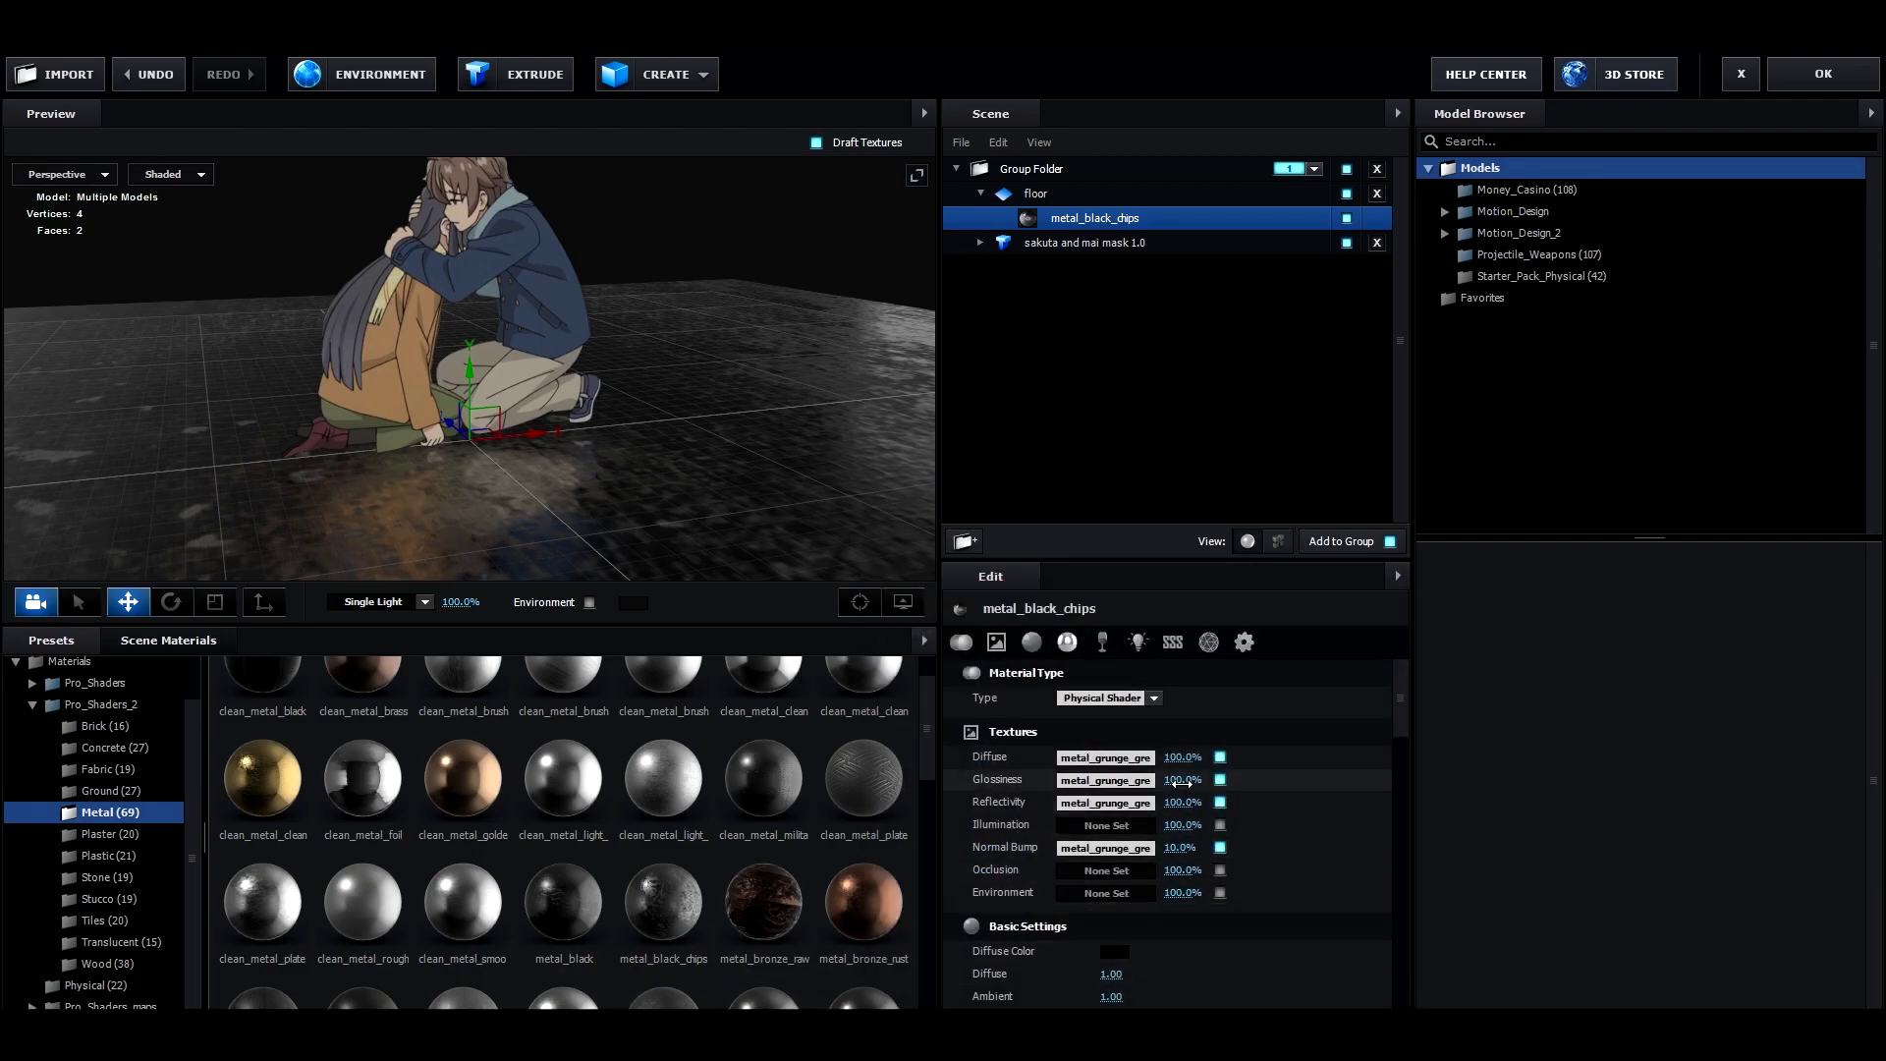
Set the UV Repeat of the floor material's glossiness texture to 10 by 10 and its opacity to 50%.
left_click_drag(799, 514, 805, 505)
left_click(1106, 780)
left_click(982, 851)
left_click_drag(980, 851, 1012, 875)
type("10")
left_click(1021, 851)
type("10")
key("Return")
mouse_move(998, 659)
left_mouse_down()
mouse_move(1065, 670)
mouse_move(985, 661)
left_mouse_up()
left_click_drag(982, 677, 994, 741)
left_click(1384, 992)
left_click_drag(786, 501, 712, 534)
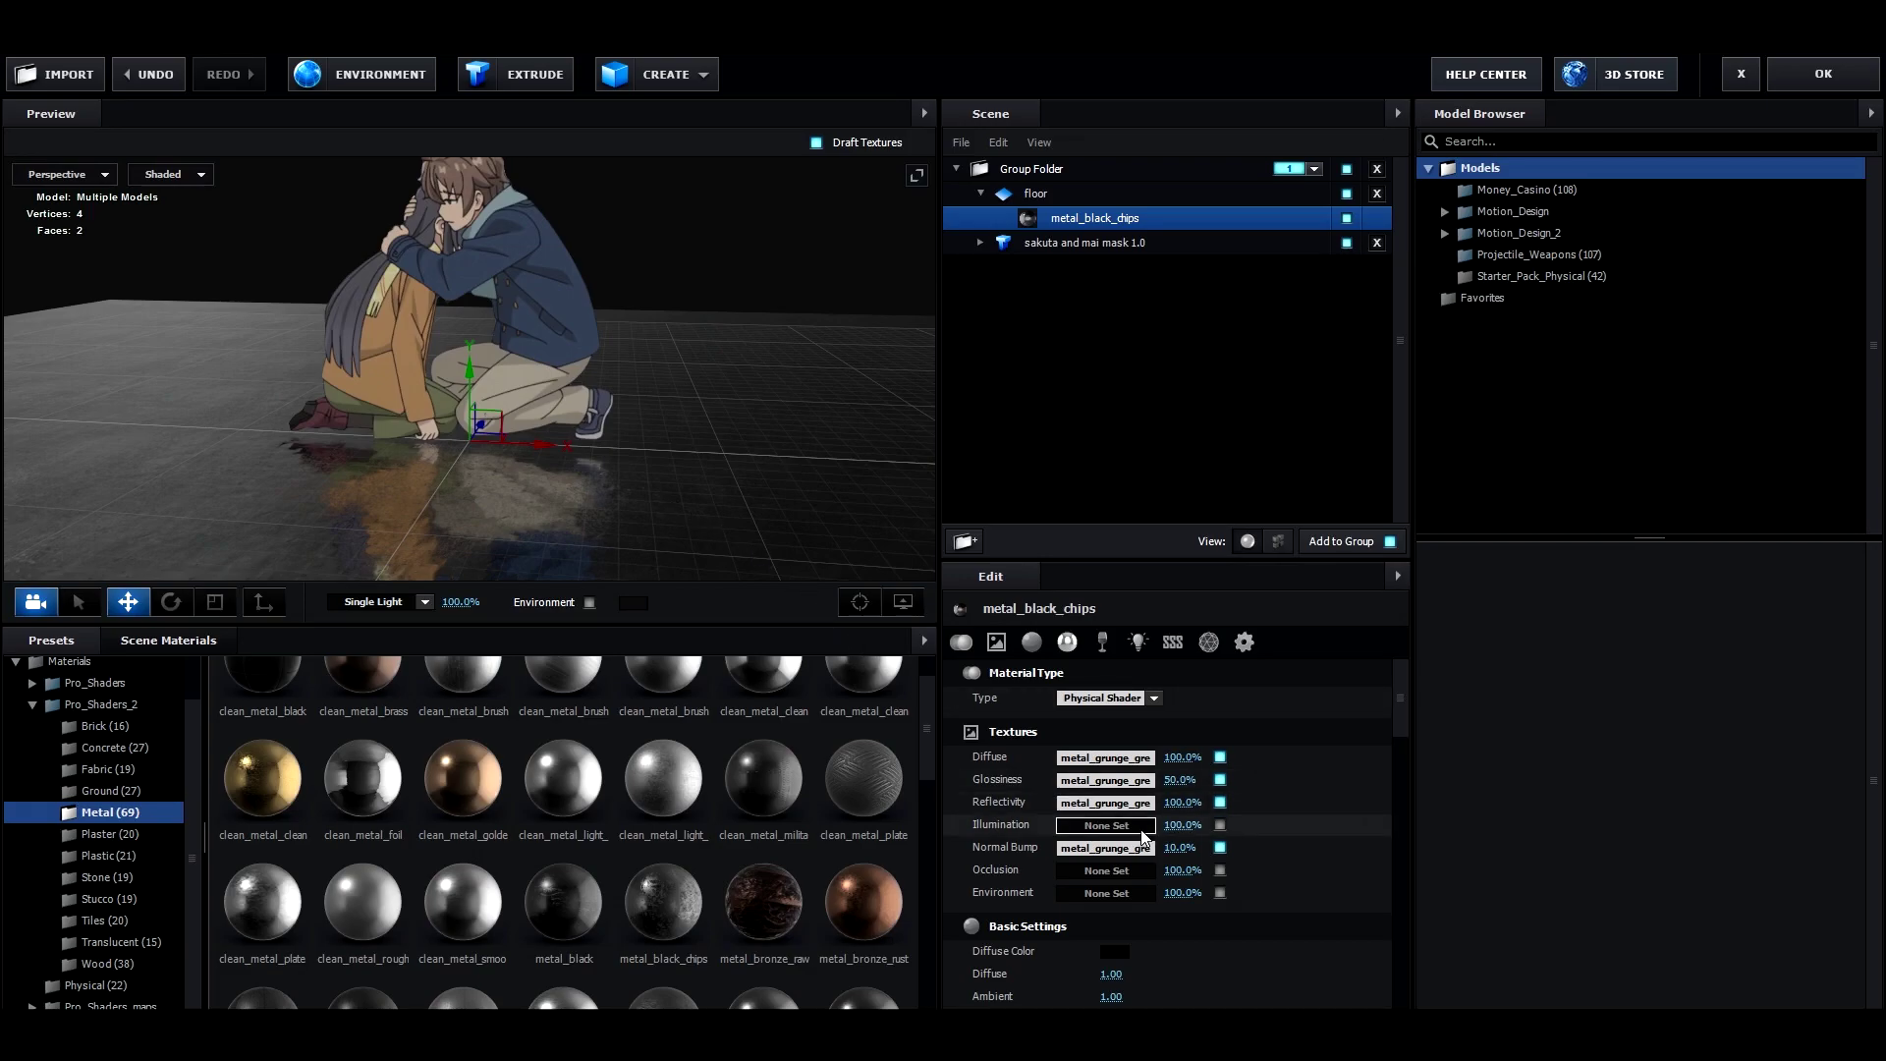
Adjust the brightness and contrast of the floor material's reflectivity texture.
left_click(1125, 804)
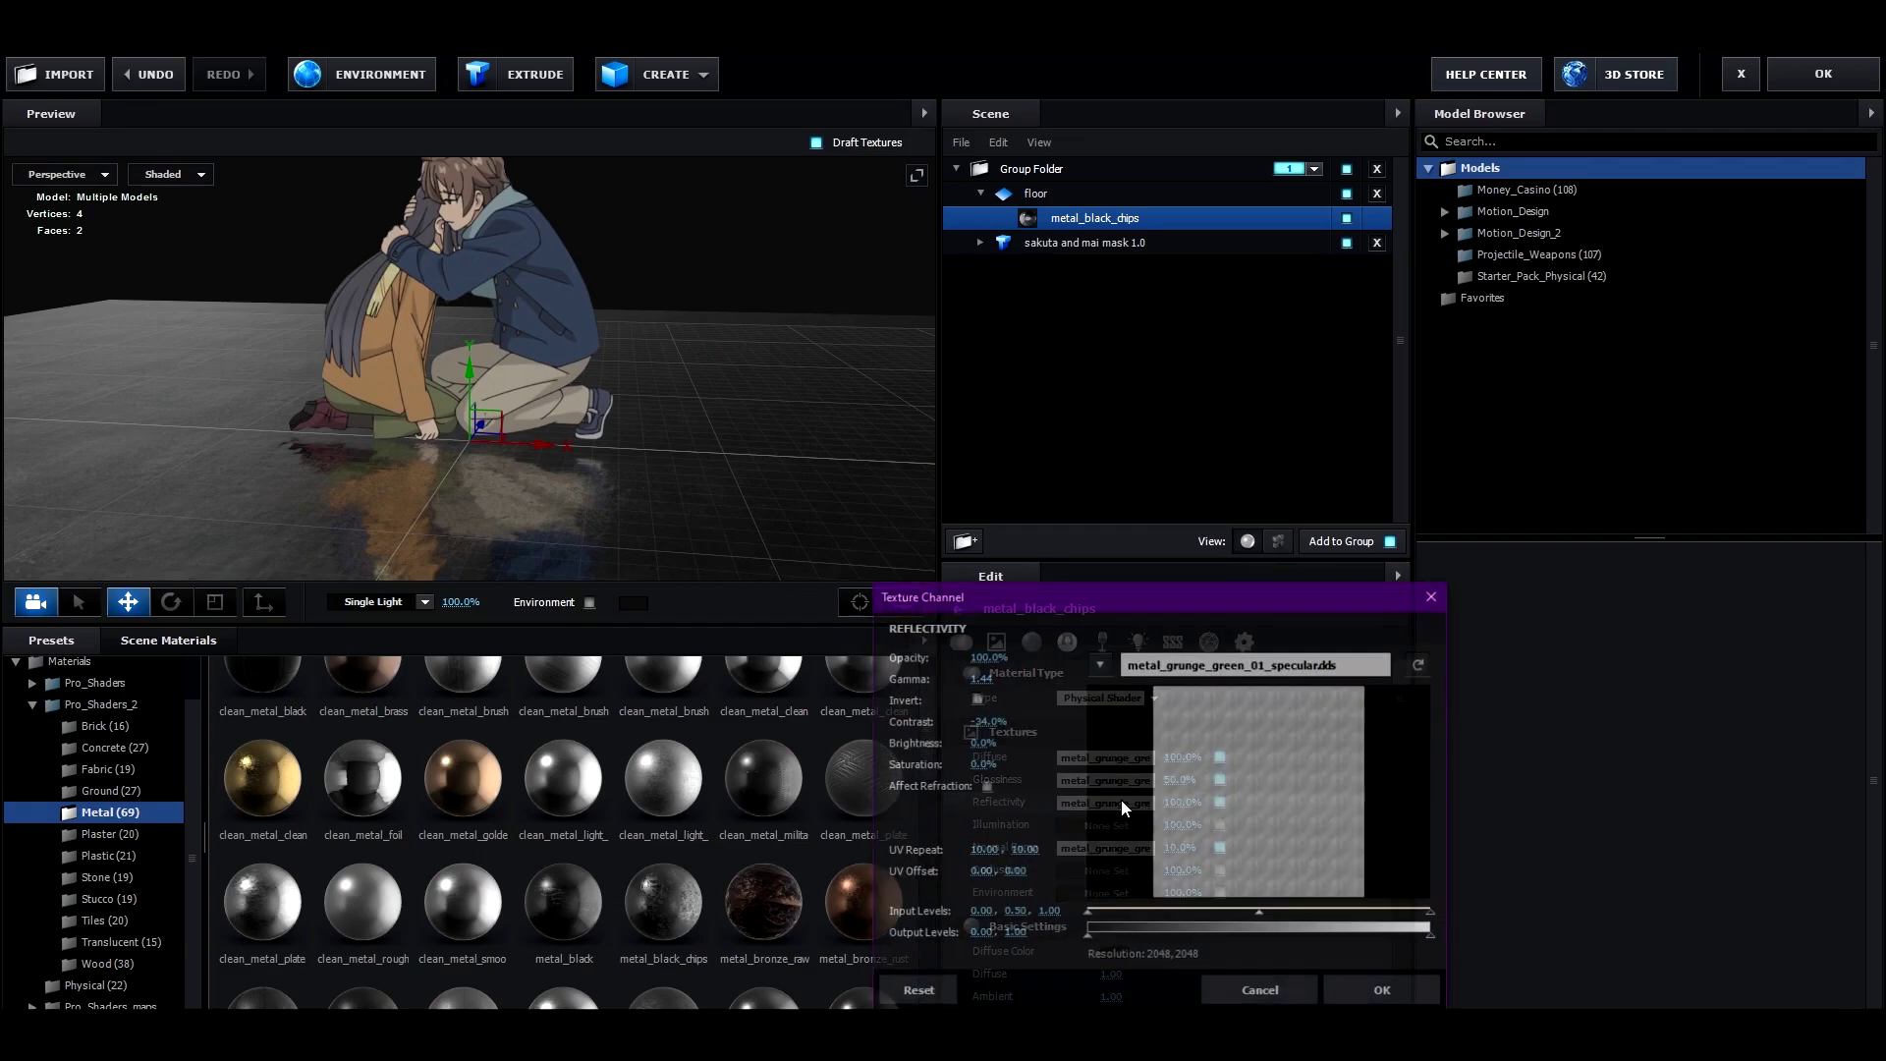
left_click_drag(986, 744, 990, 744)
left_click_drag(992, 724, 999, 724)
left_click(1385, 993)
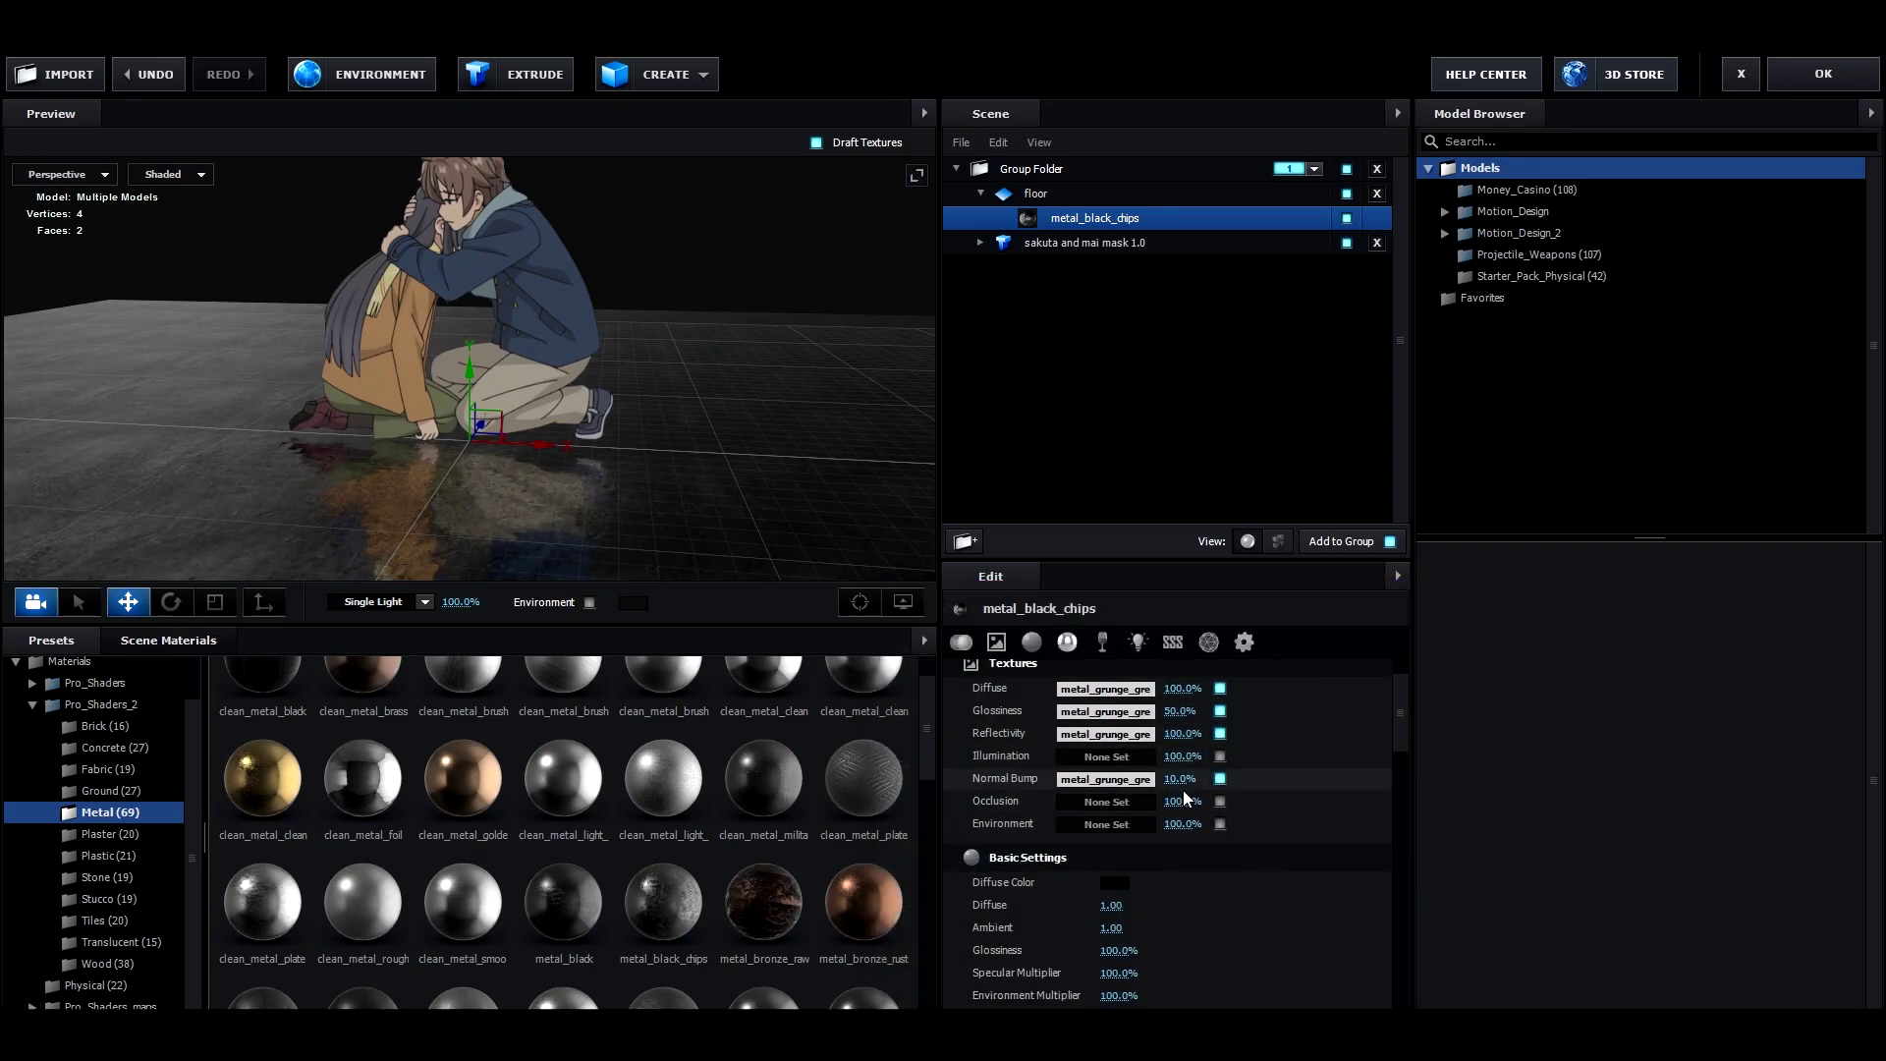
Set the normal bump strength of the floor's metal_black_chips material to 4%.
left_click_drag(601, 442, 630, 470)
mouse_move(1177, 781)
left_mouse_down()
mouse_move(1126, 783)
mouse_move(1175, 787)
left_mouse_up()
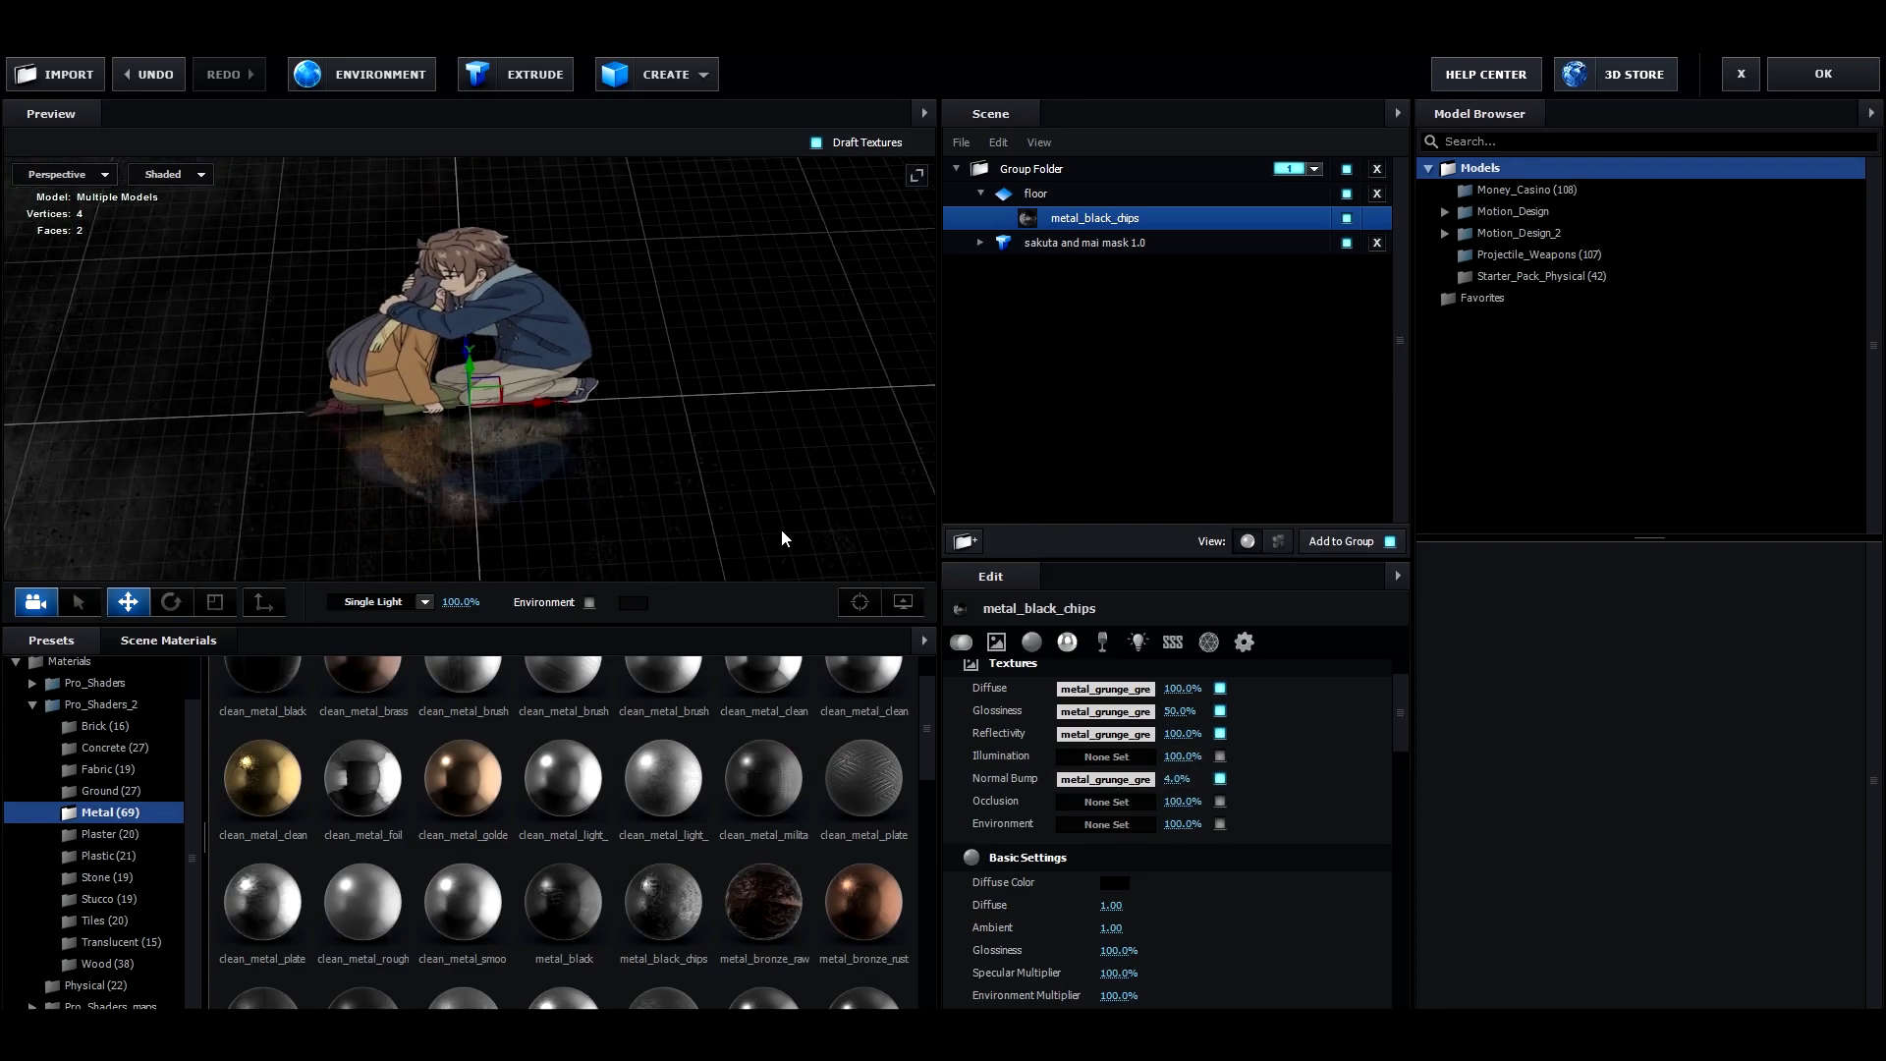
left_click_drag(767, 457, 671, 422)
left_click(980, 193)
scroll(727, 383, "down", 3)
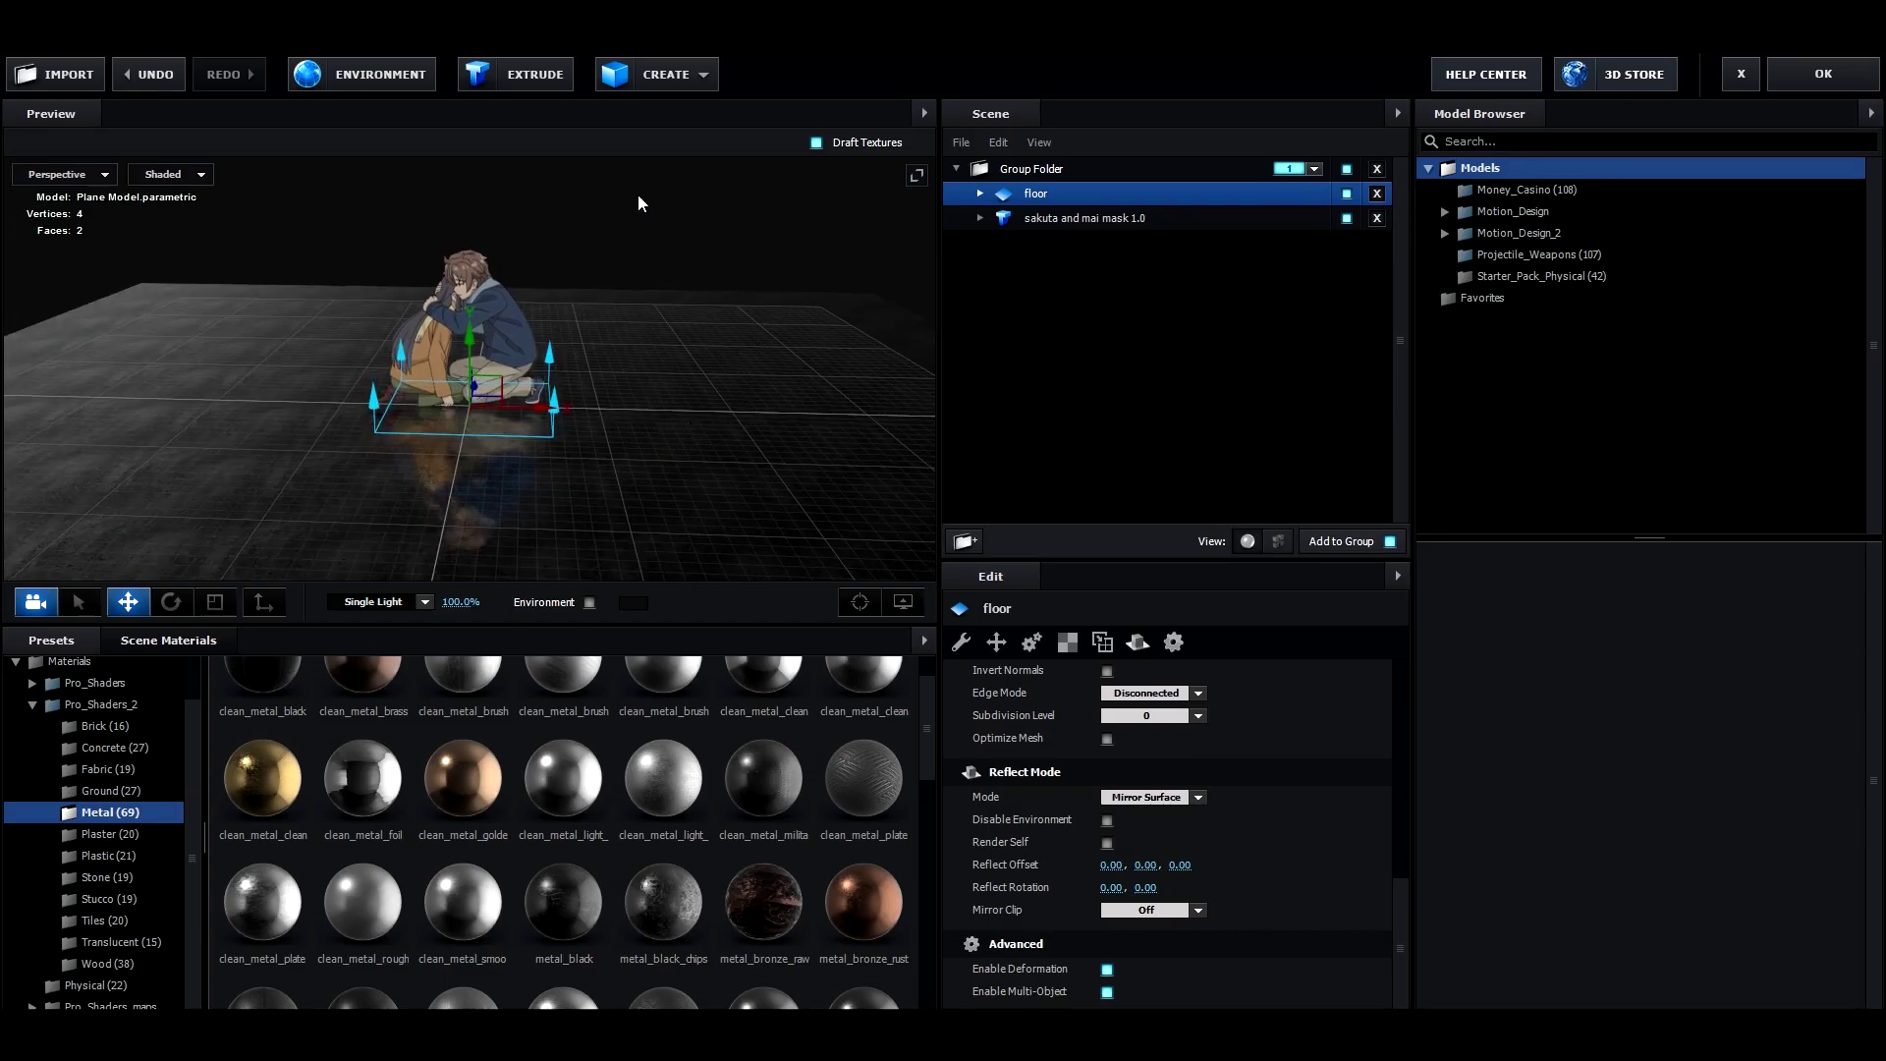
Create a new extrusion model in the scene and rename it text 4dark1.
left_click(535, 79)
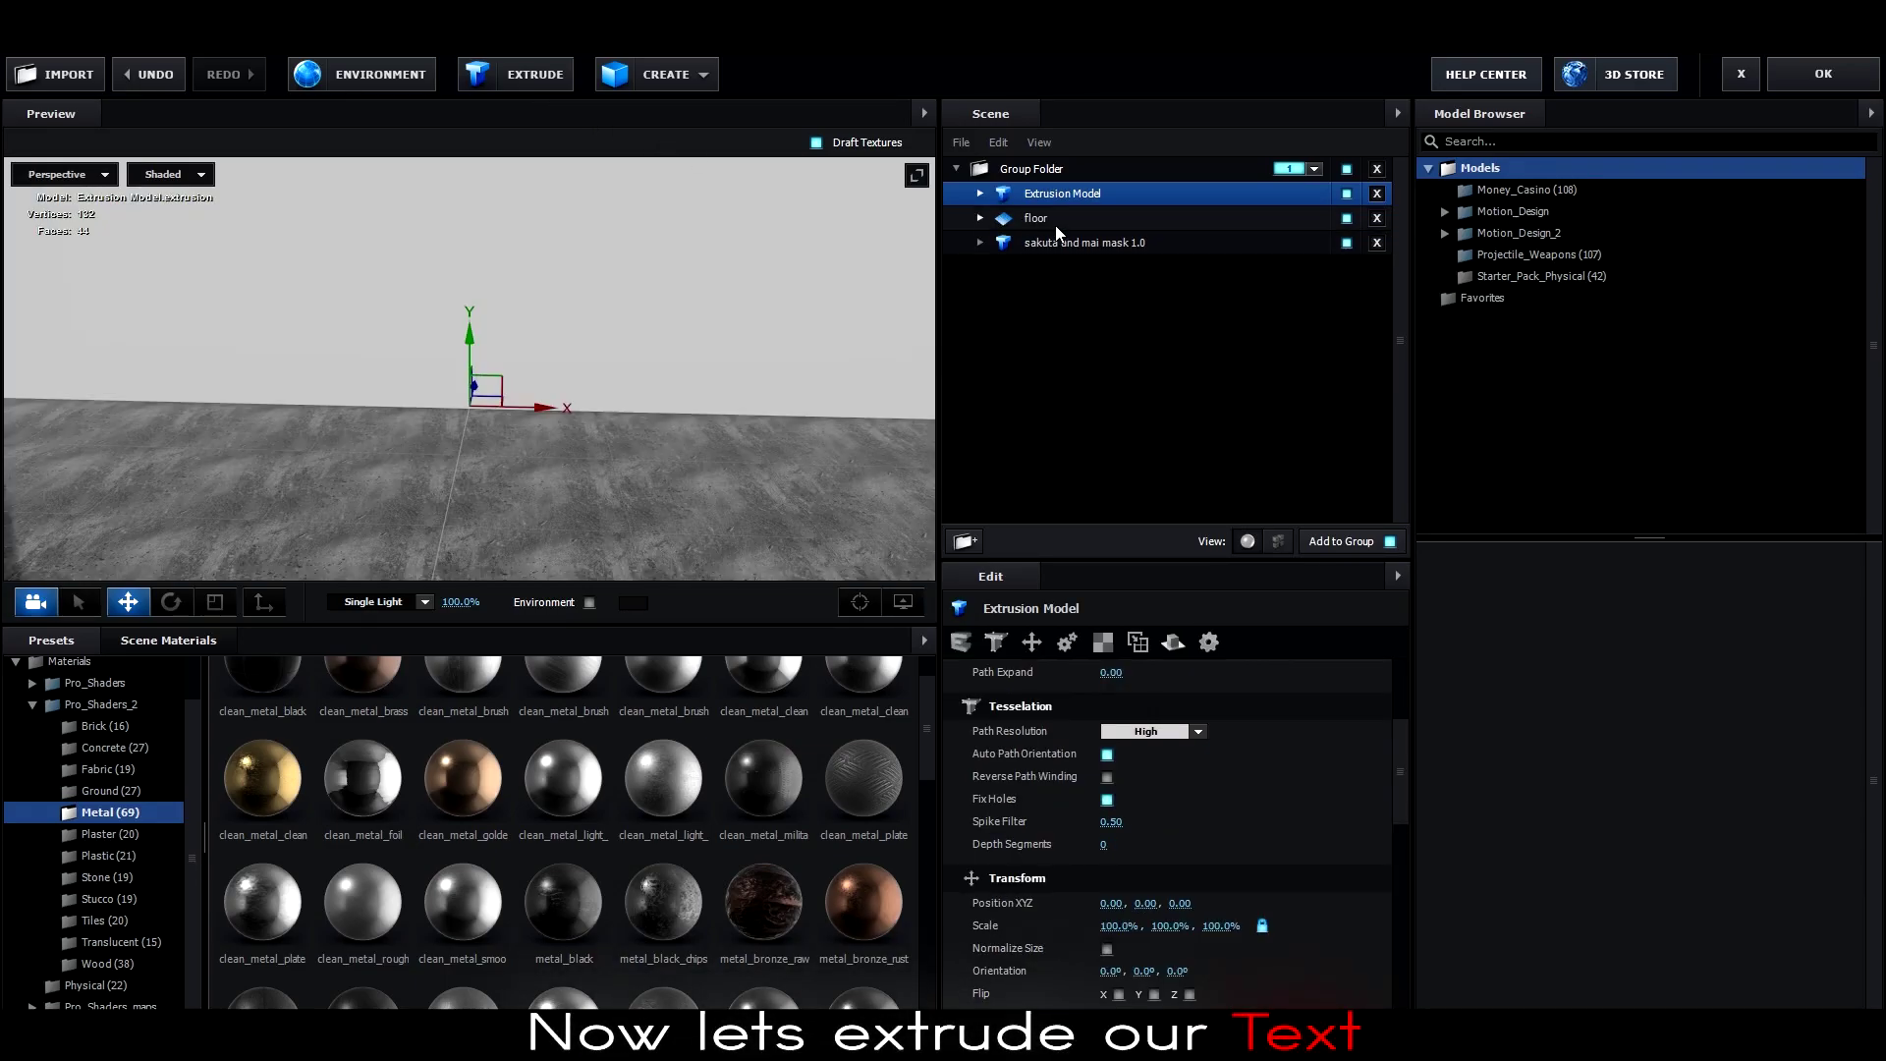
scroll(1130, 813, "up", 3)
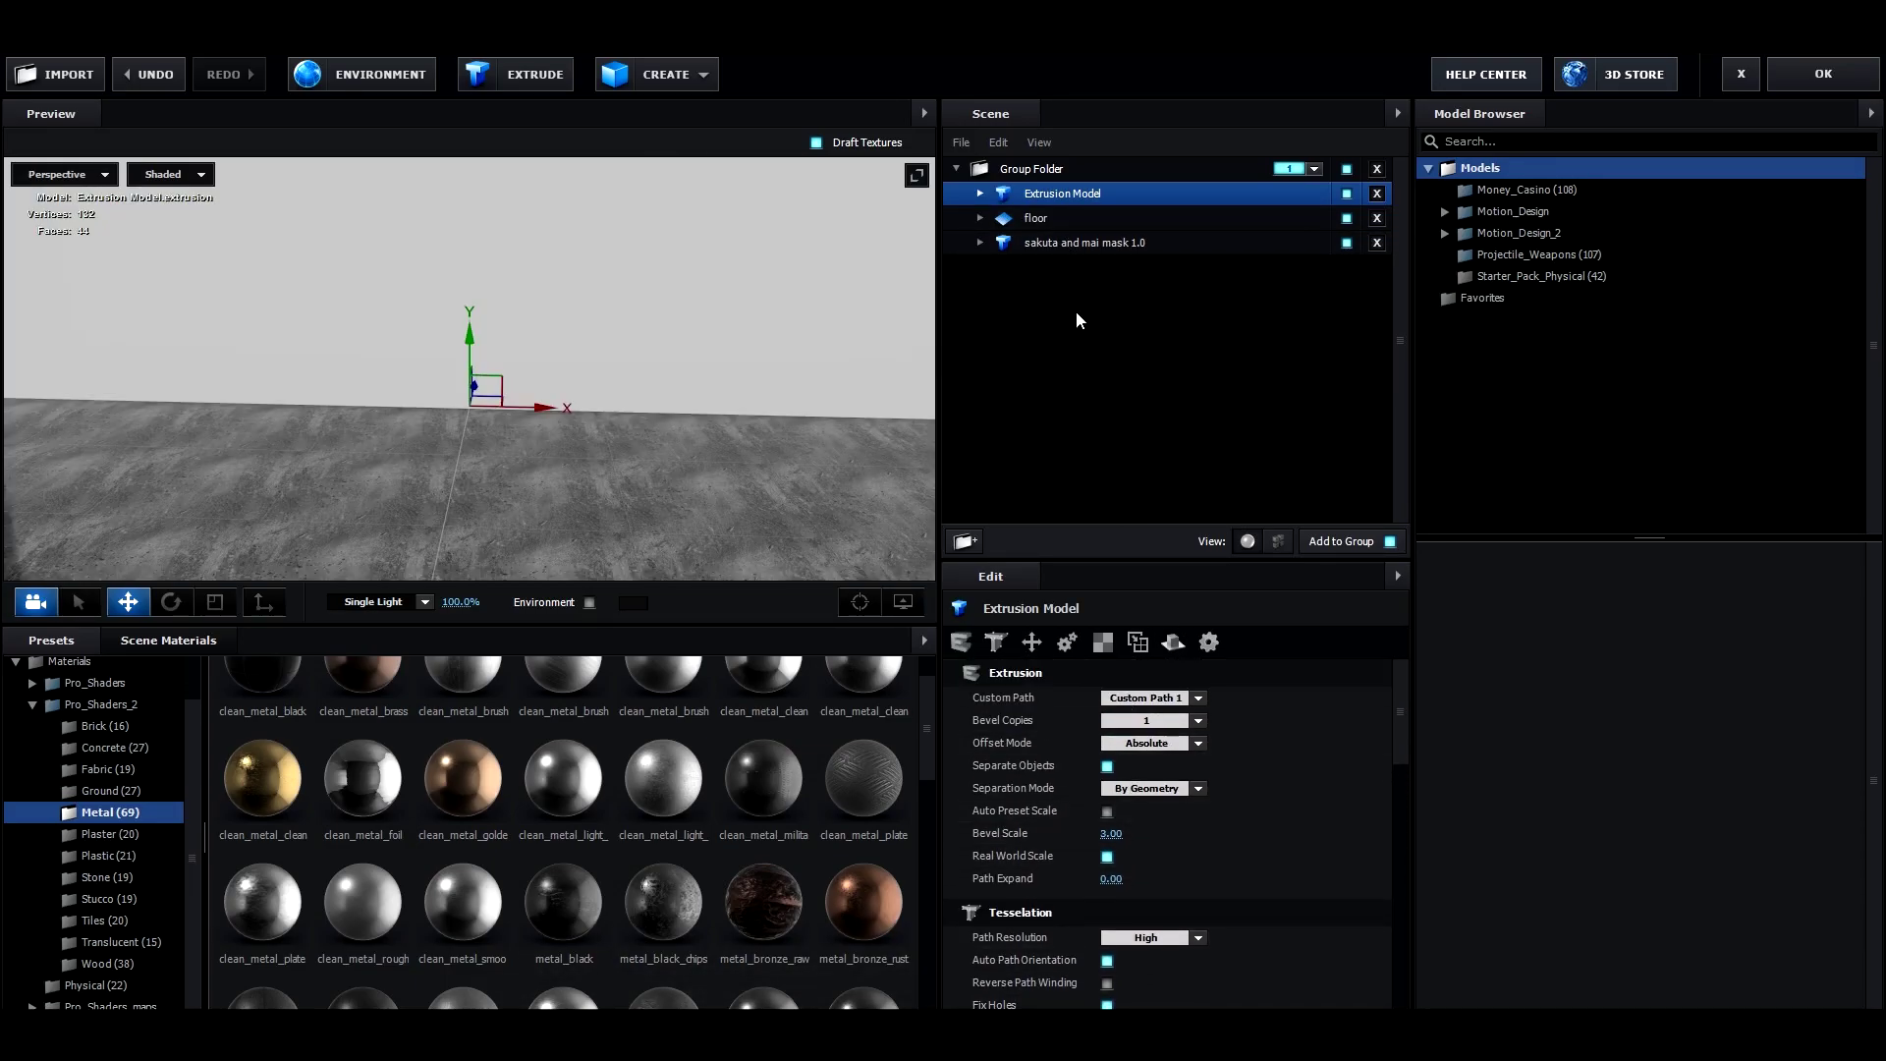
double_click(1064, 196)
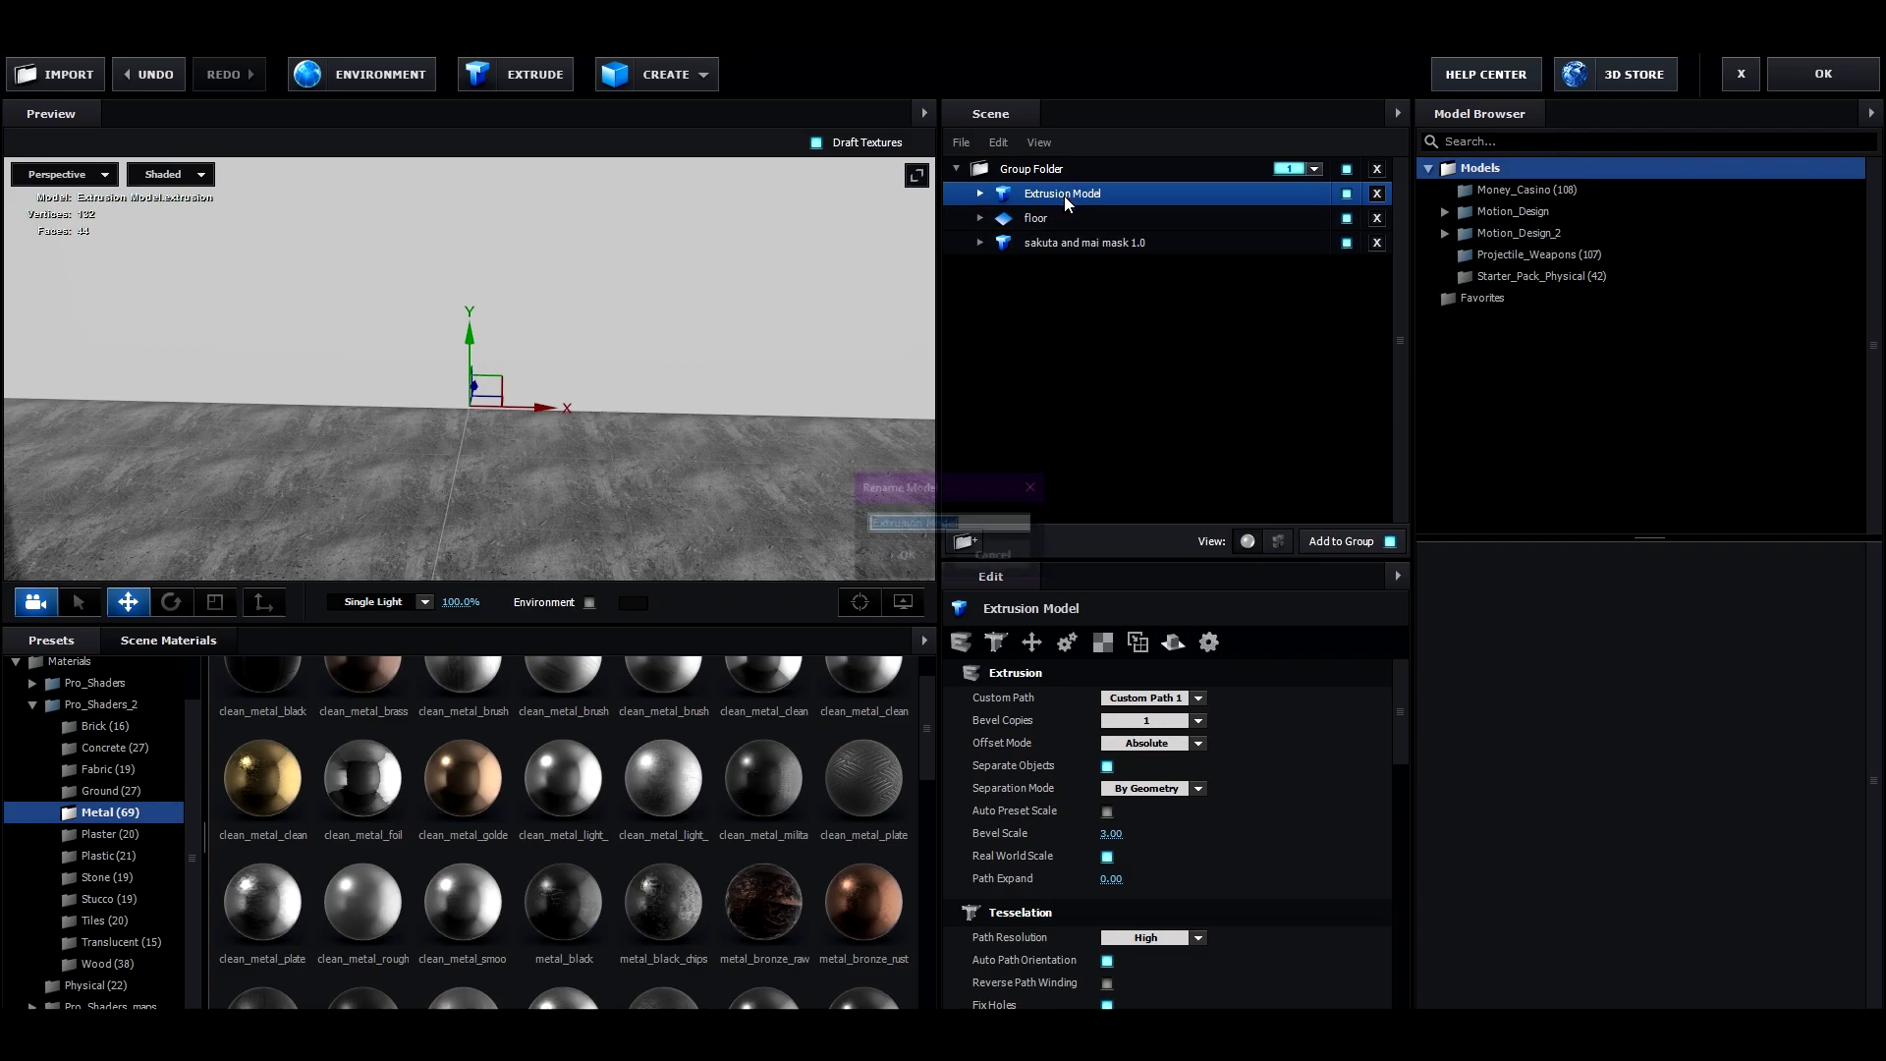
type("text 4dark1")
key("Return")
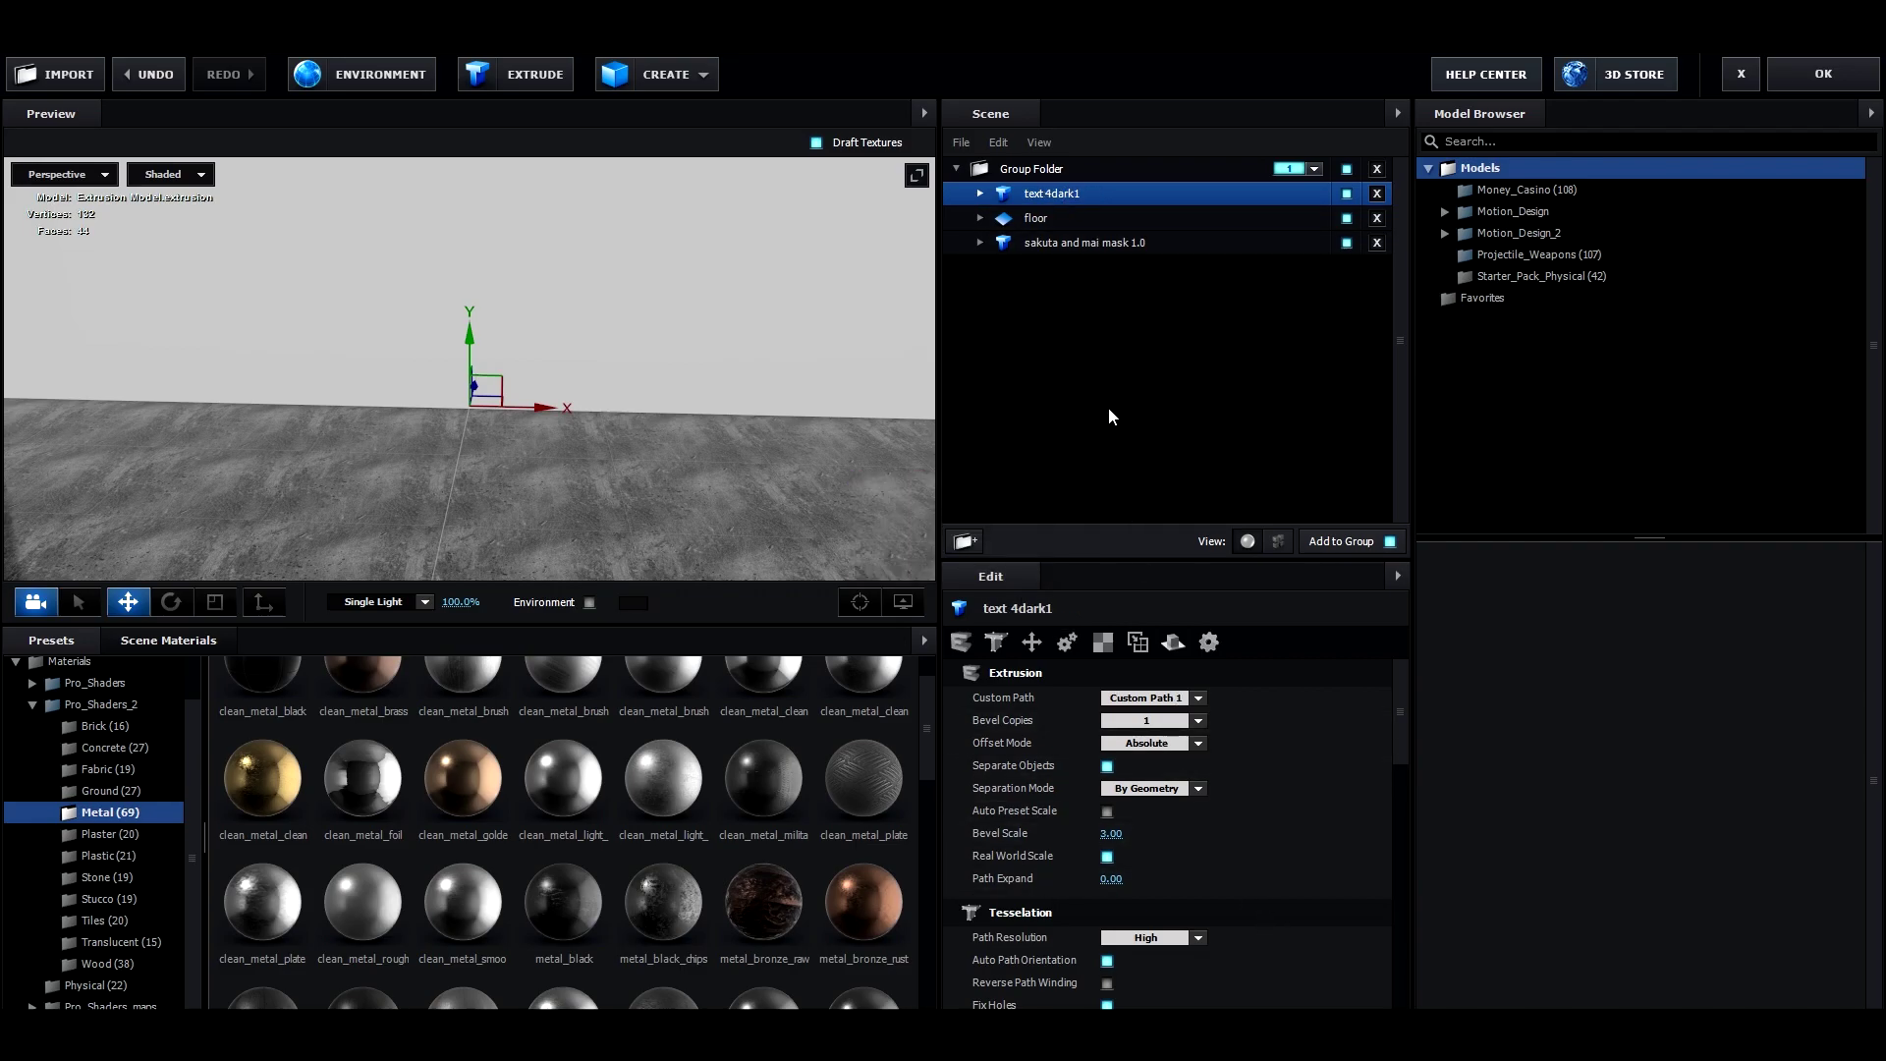
Assign Custom Path 2 to the text model and move it in front of the couple, to position 0.00, 0.25, -0.70.
left_click(1152, 698)
left_click(1145, 724)
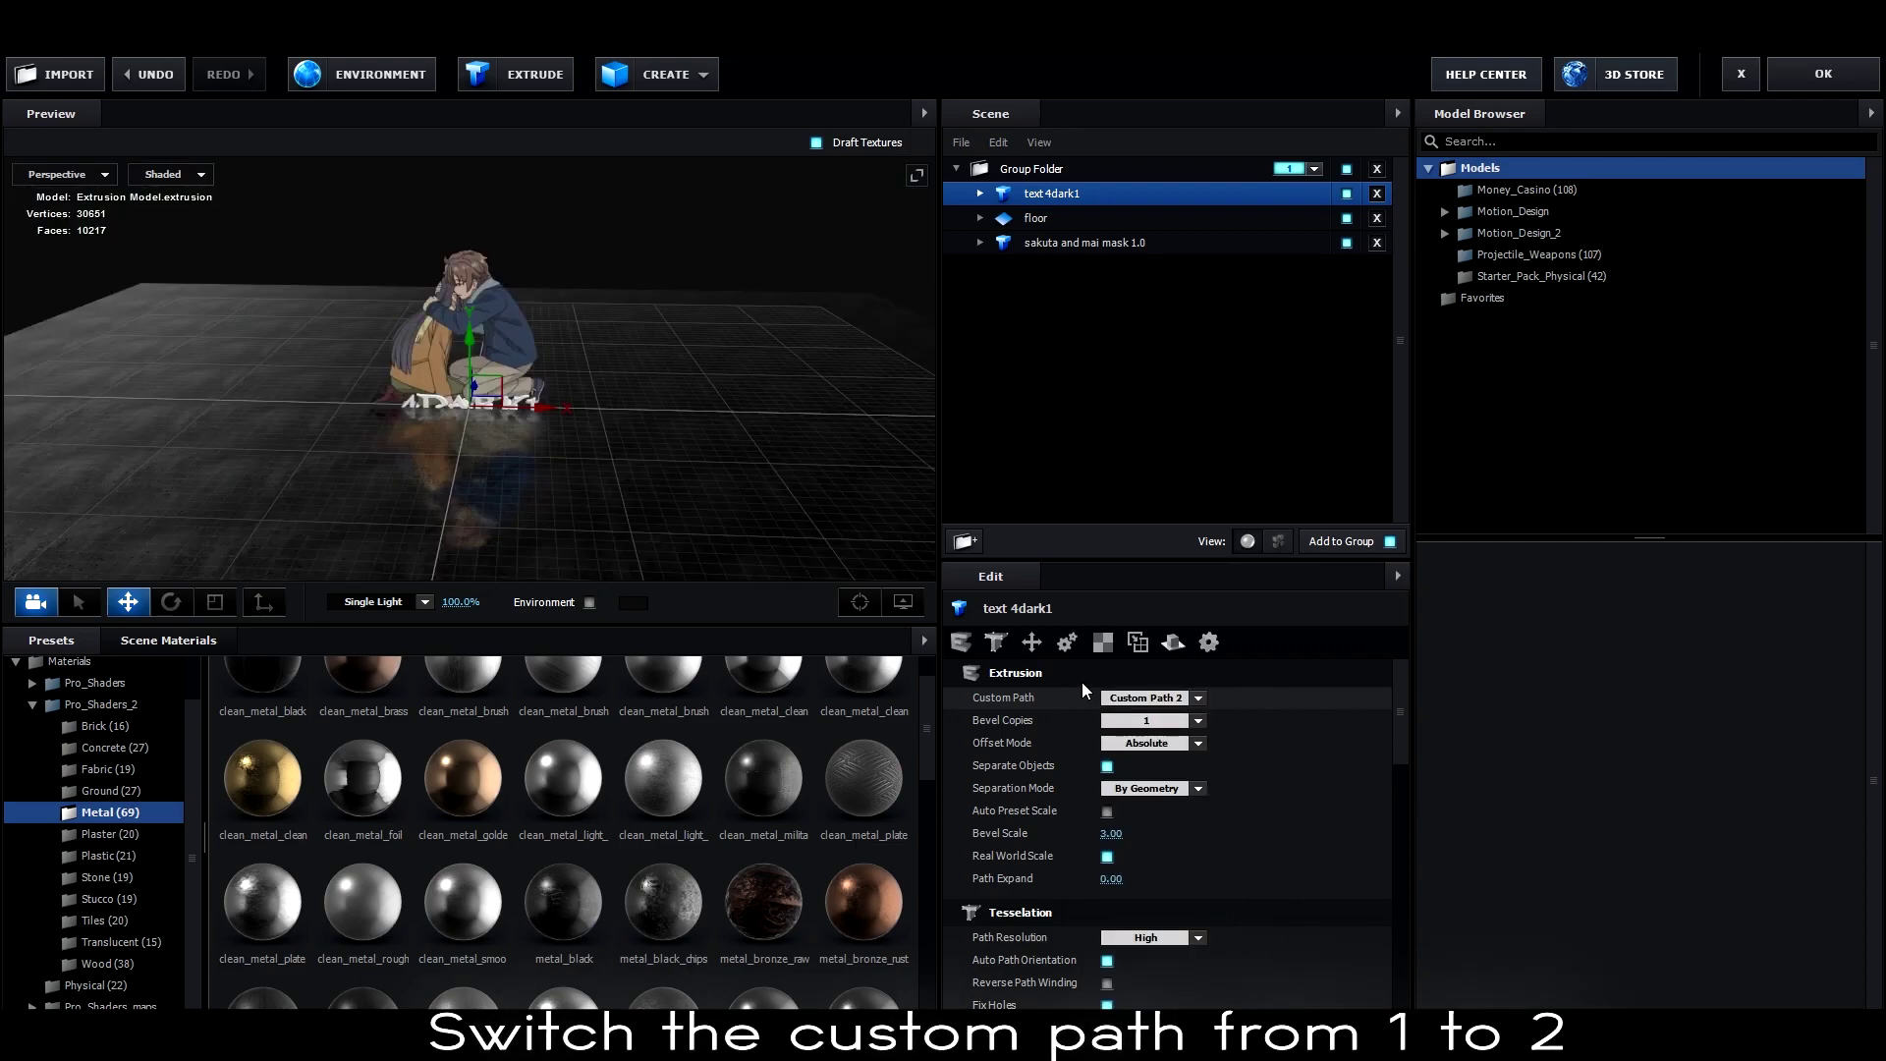
left_click_drag(473, 356, 507, 379)
scroll(487, 378, "up", 5)
scroll(507, 379, "up", 5)
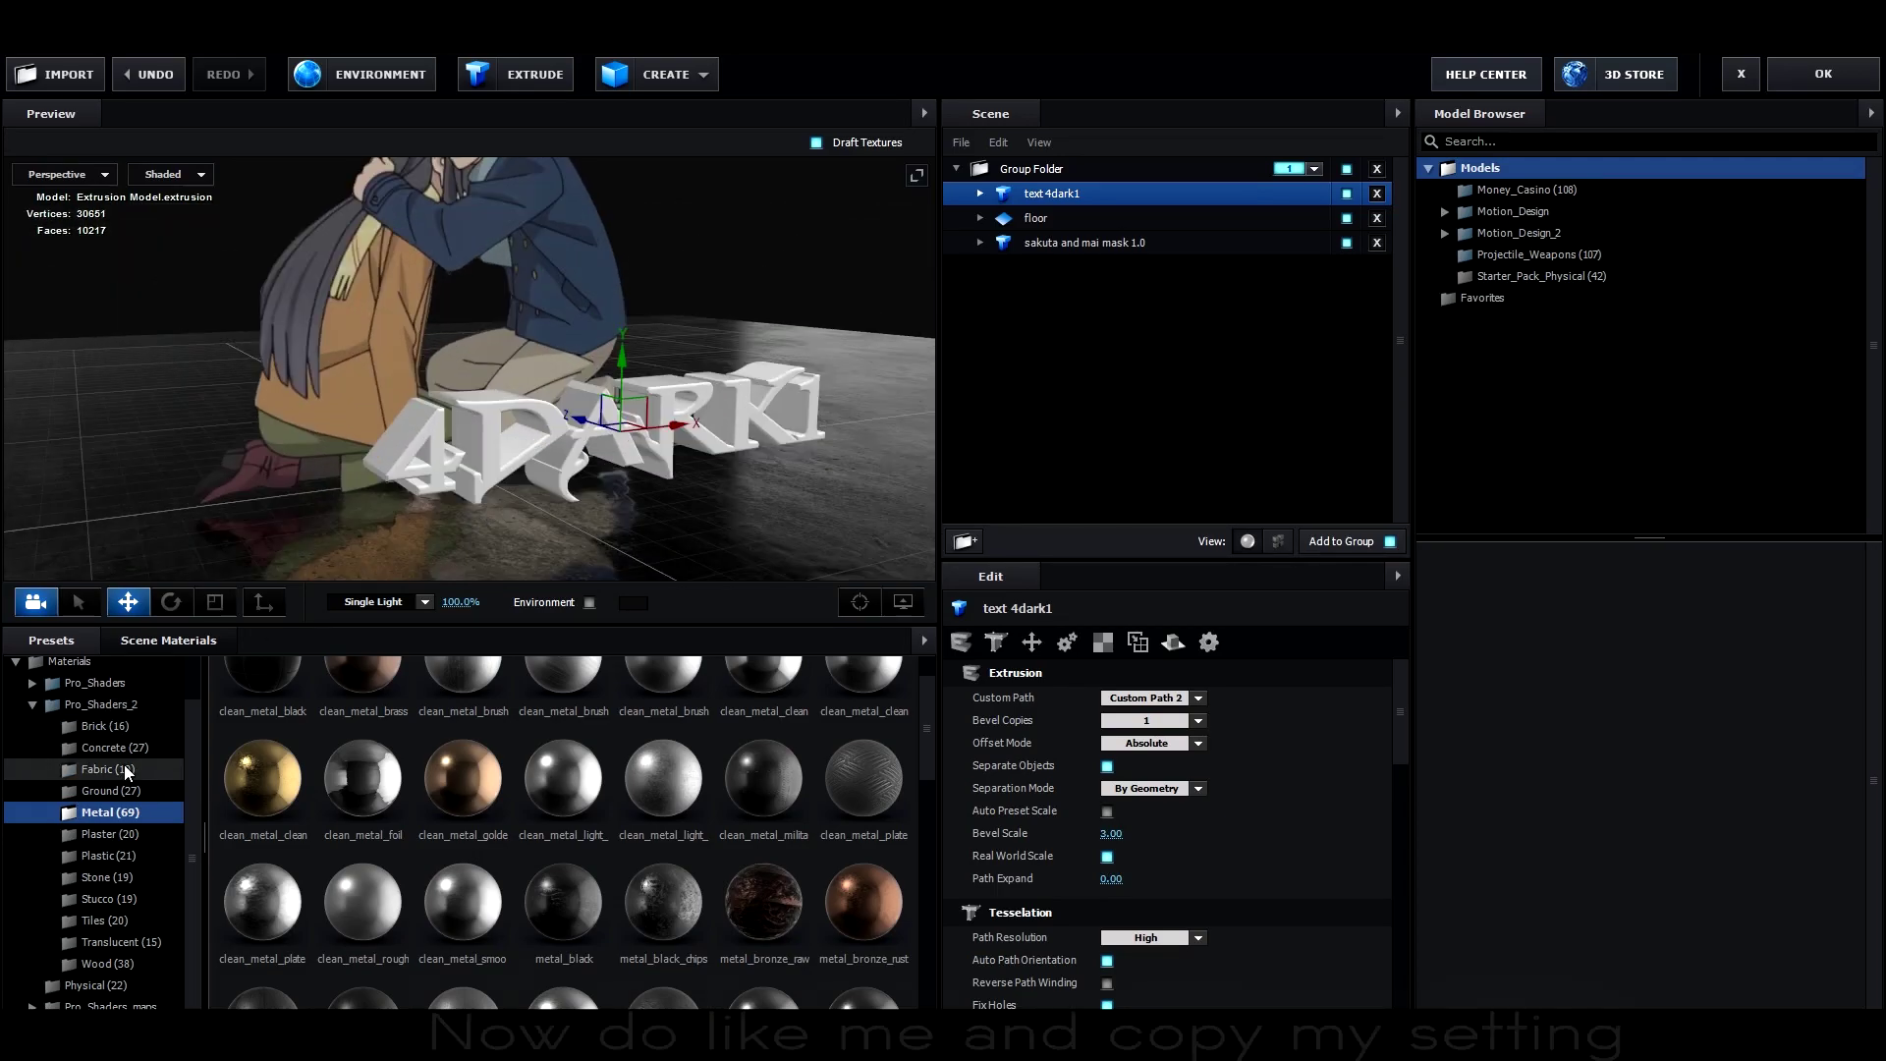
Apply the physical bevel preset with Shiny and Chrome materials to the text model.
scroll(127, 770, "up", 1)
left_click(981, 194)
left_click(63, 667)
left_click(98, 689)
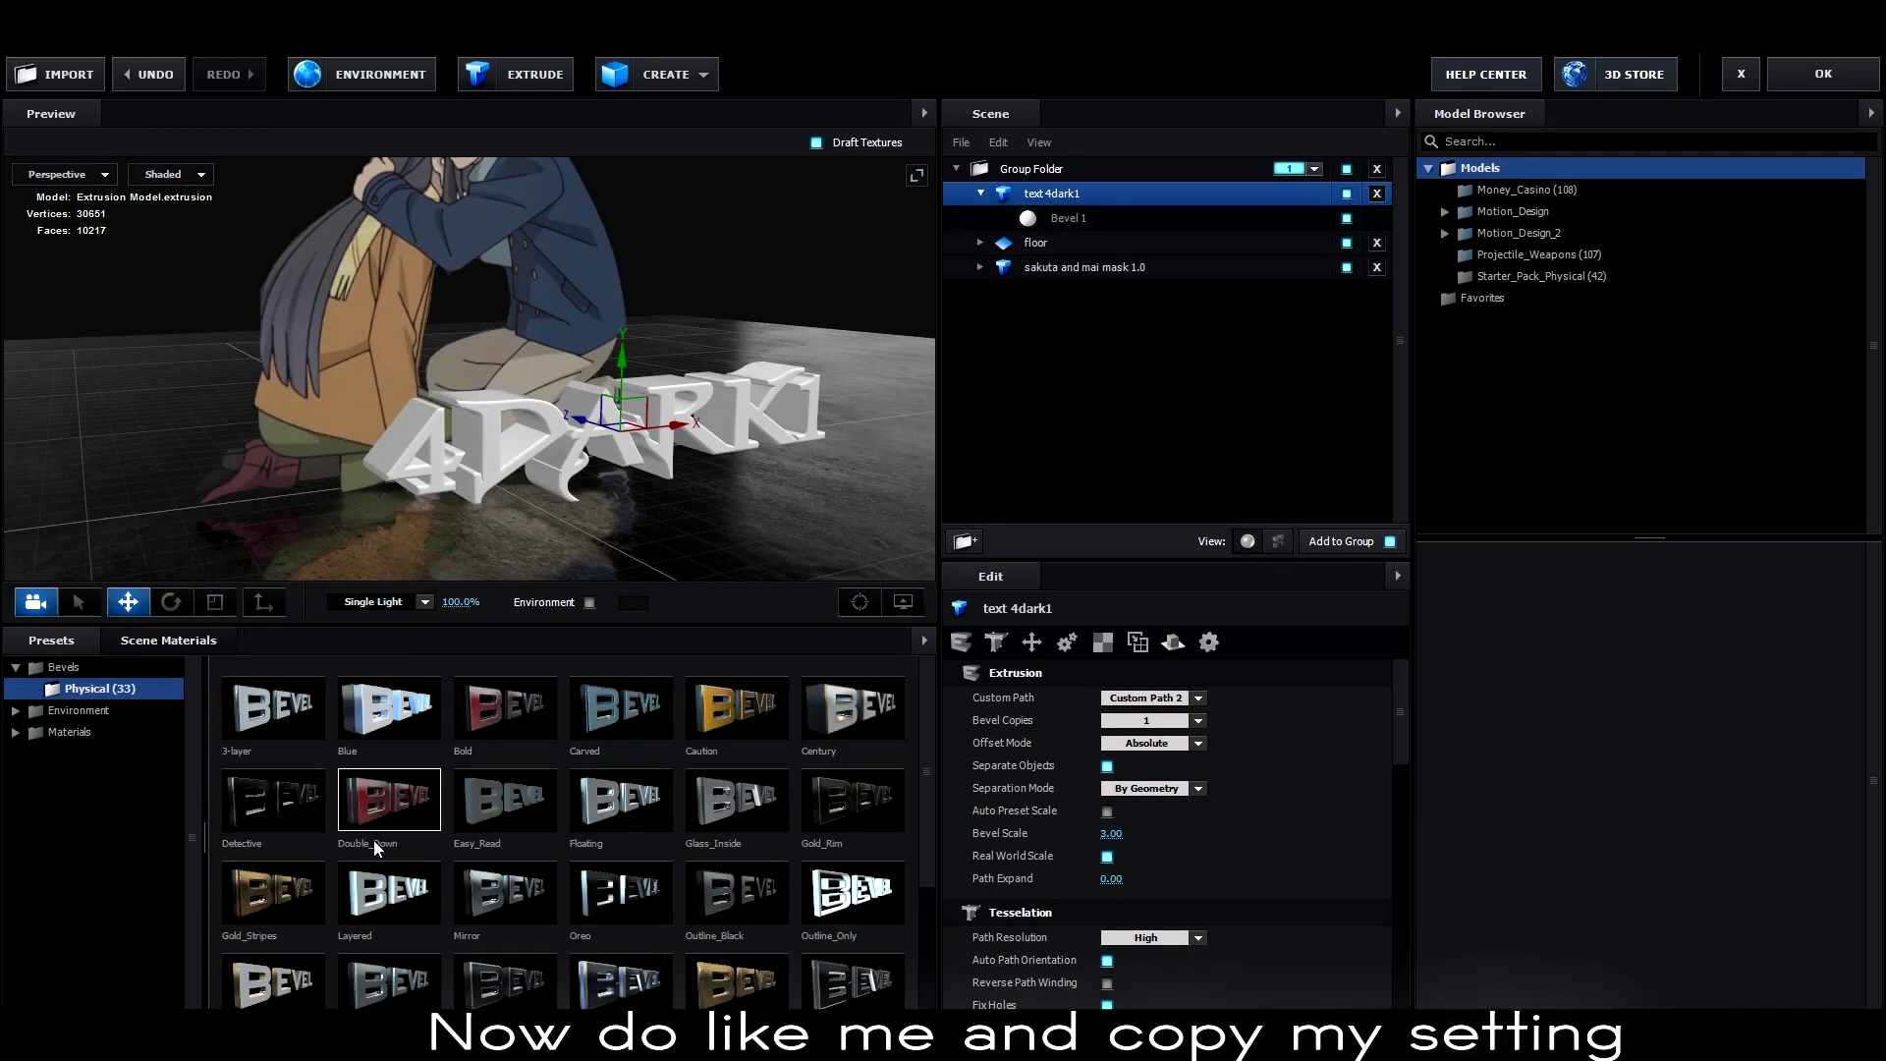
left_click(507, 925)
scroll(507, 925, "down", 1)
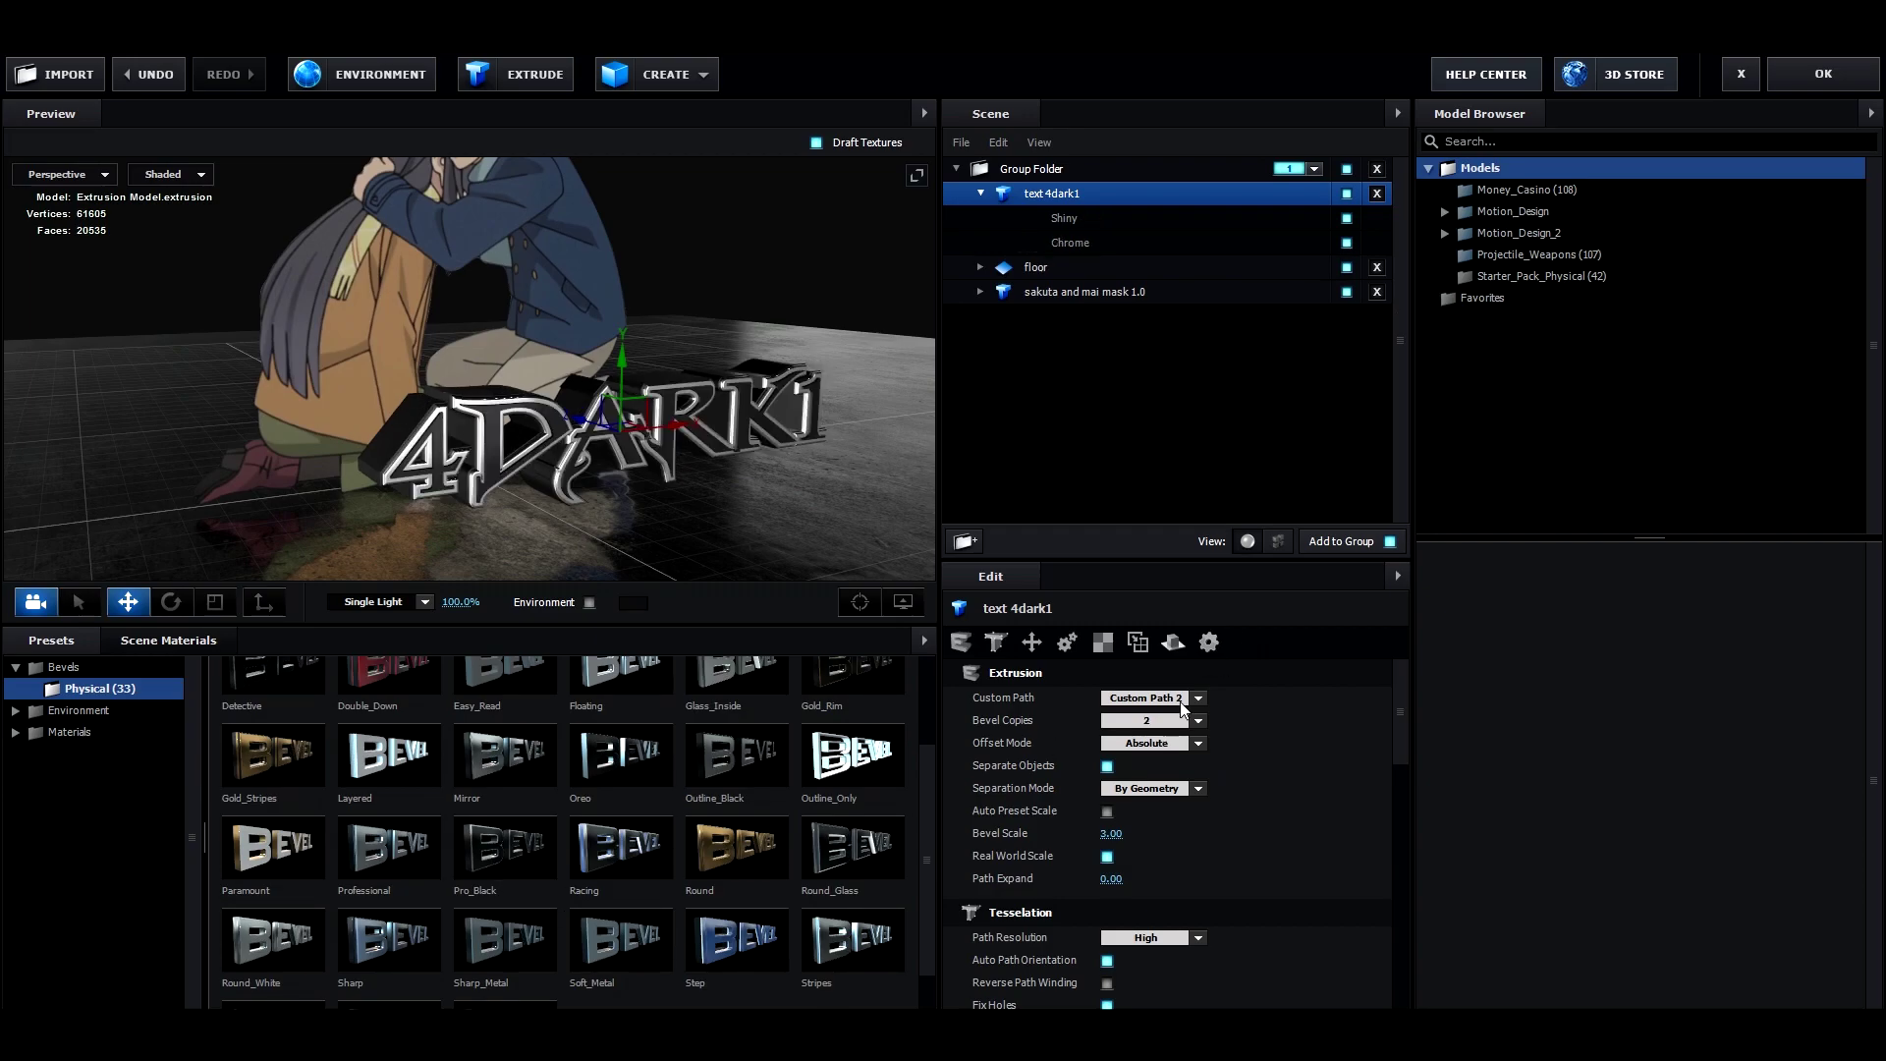
Set the bevel scale of the text model to 1.06.
left_click_drag(1109, 833, 930, 833)
left_click_drag(792, 501, 833, 522)
mouse_move(1110, 833)
left_mouse_down()
mouse_move(1087, 833)
mouse_move(1104, 833)
left_mouse_up()
scroll(823, 529, "up", 1)
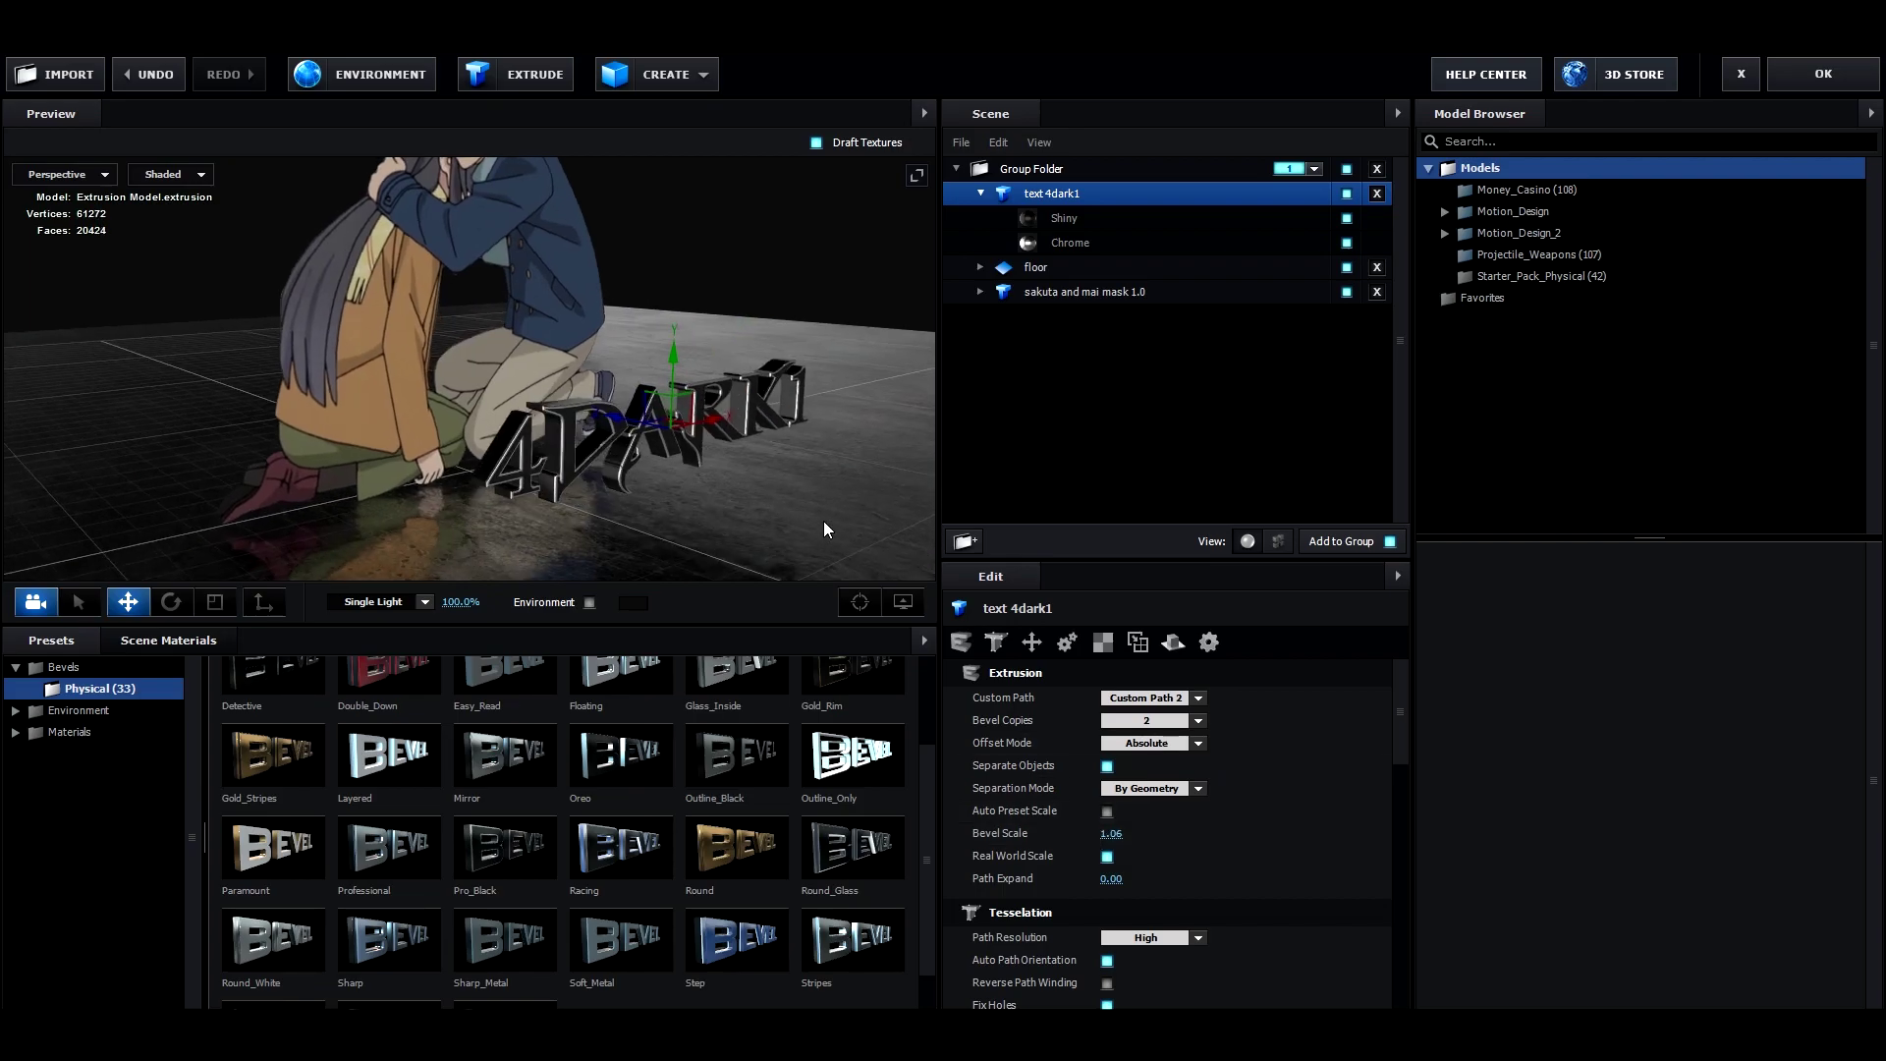
Set the tessellation path resolution of the text model to Extreme.
scroll(1002, 815, "down", 3)
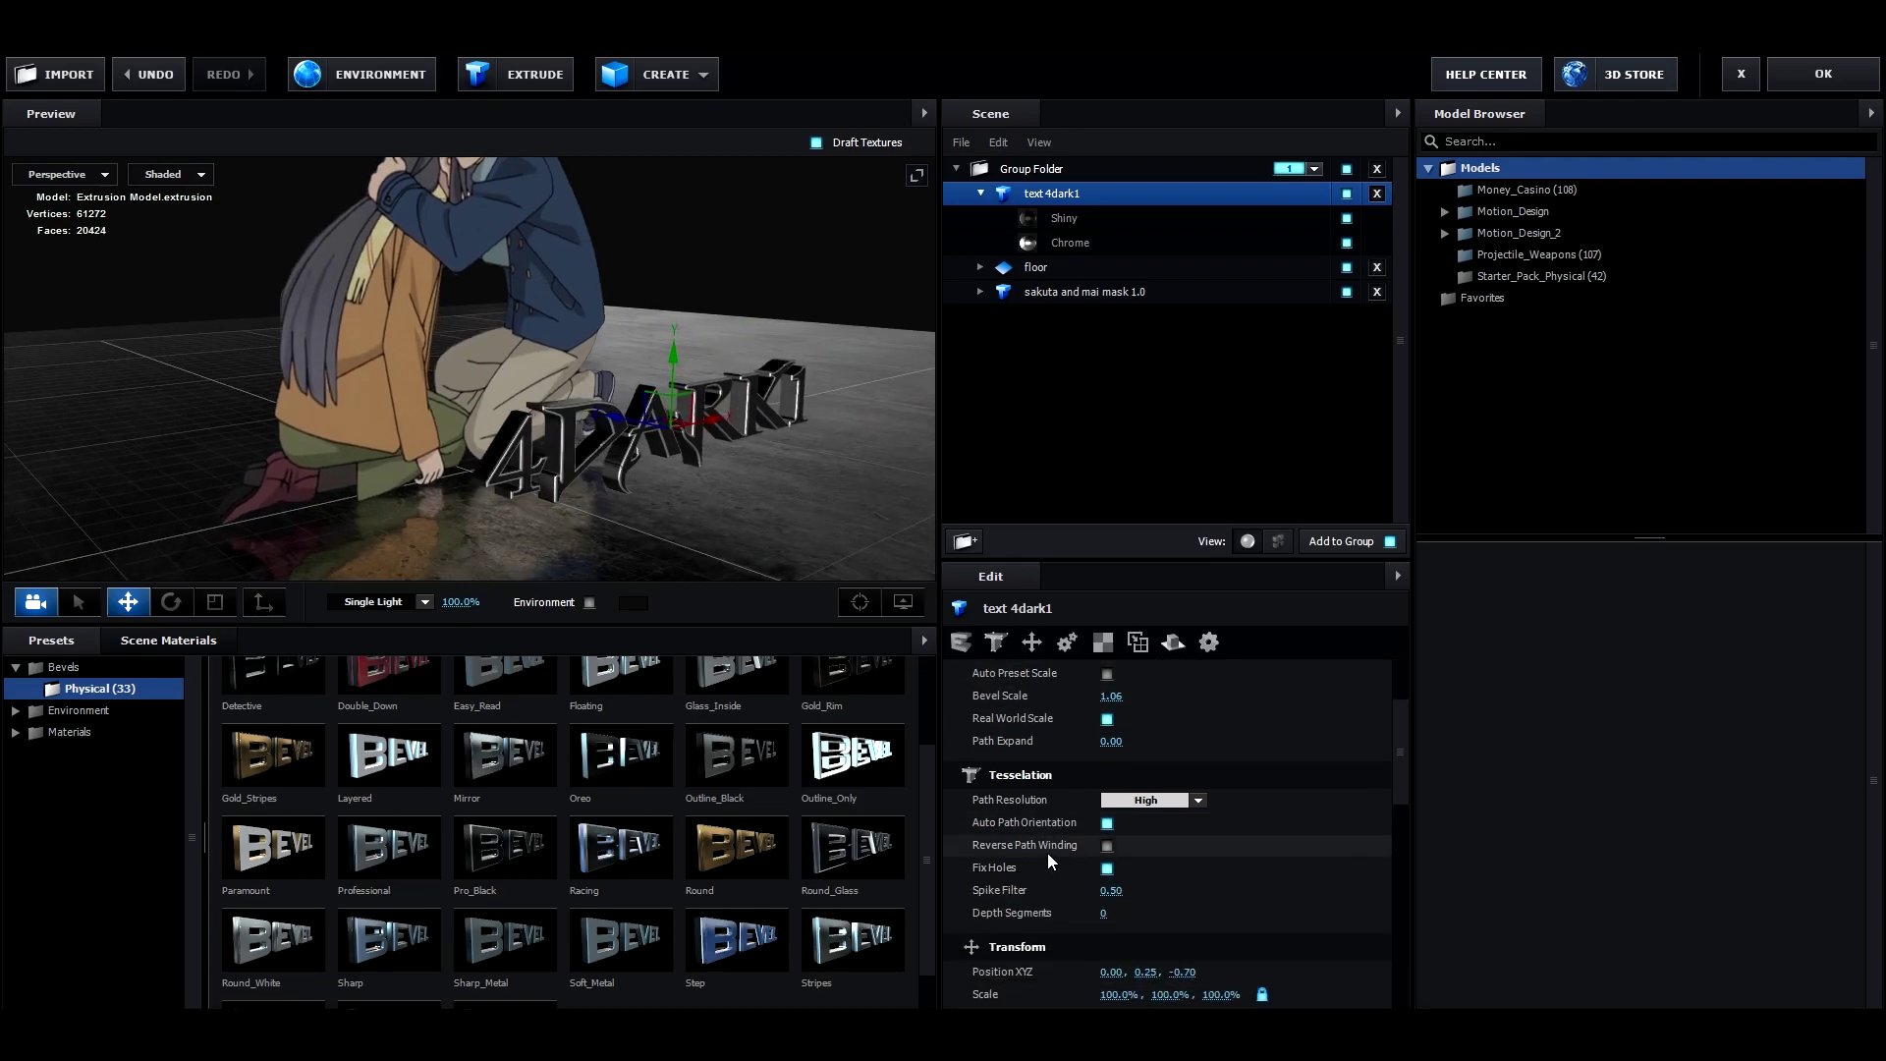
left_click(1141, 801)
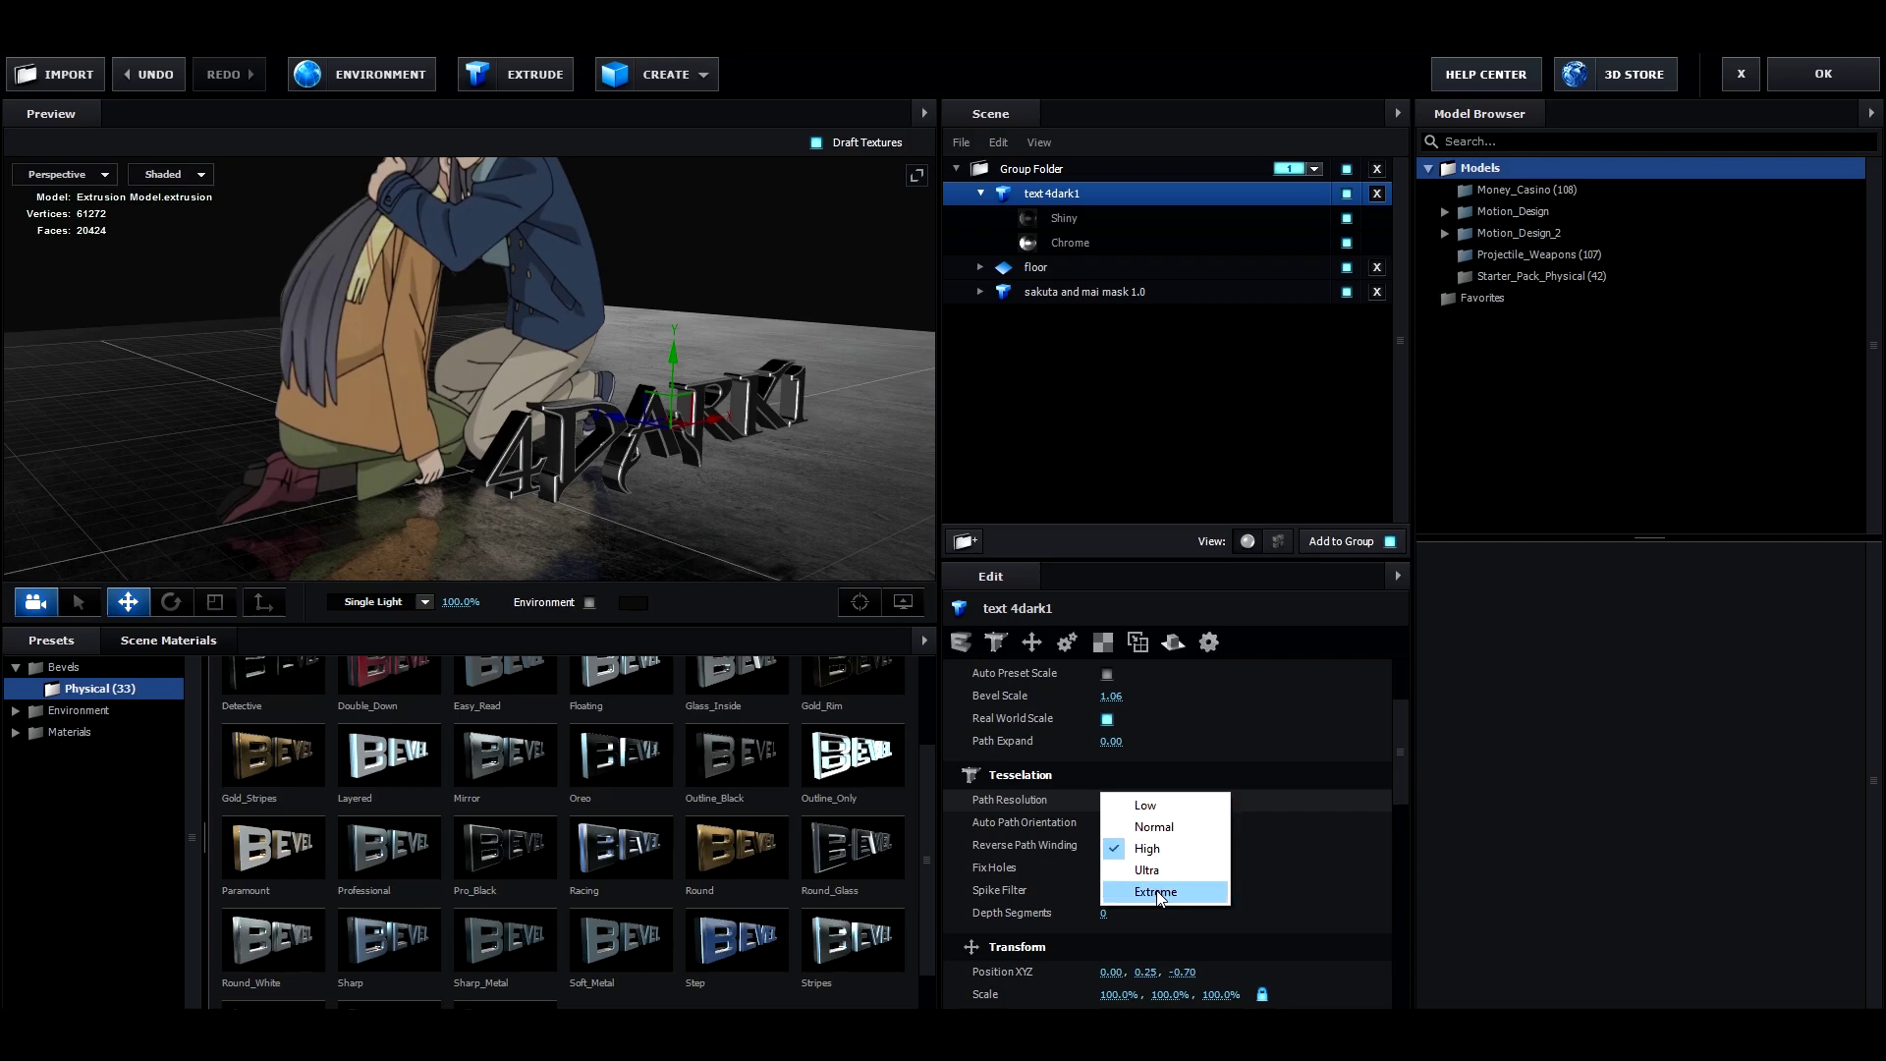
left_click(776, 536)
scroll(774, 528, "up", 5)
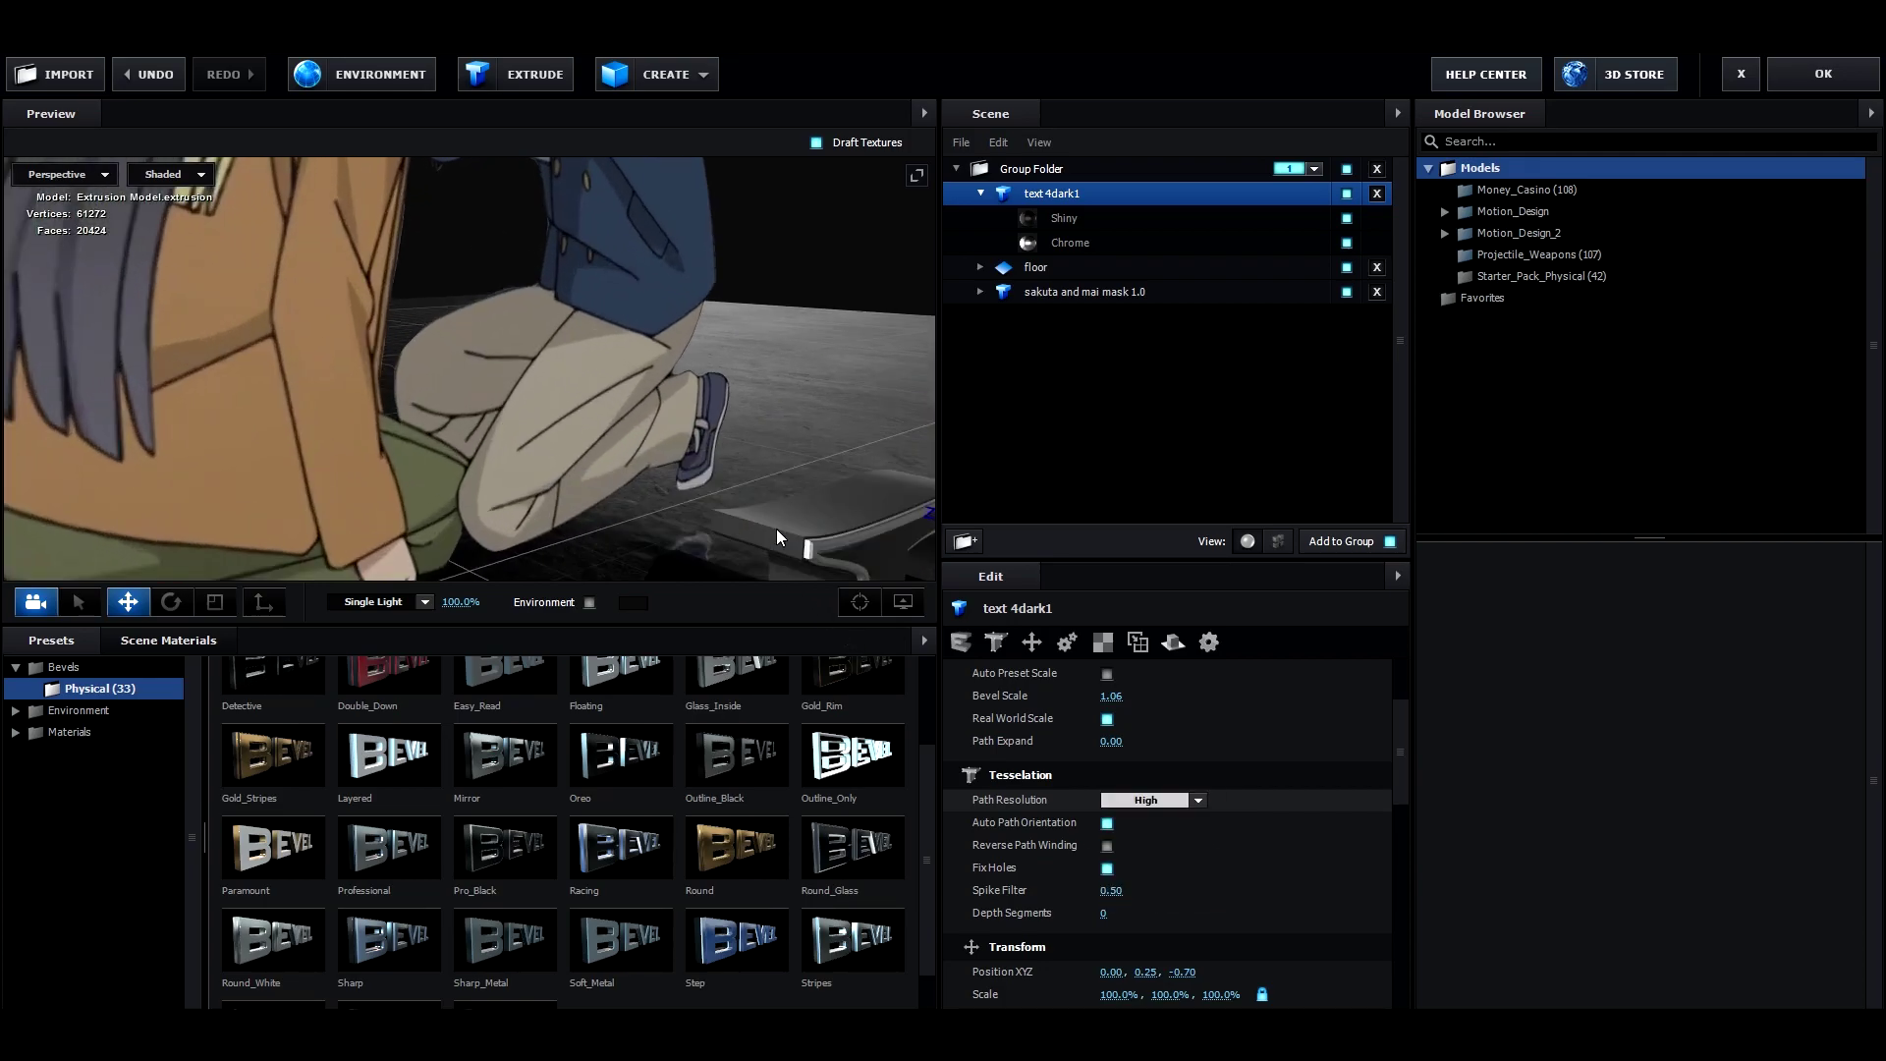
left_click_drag(774, 514, 771, 533)
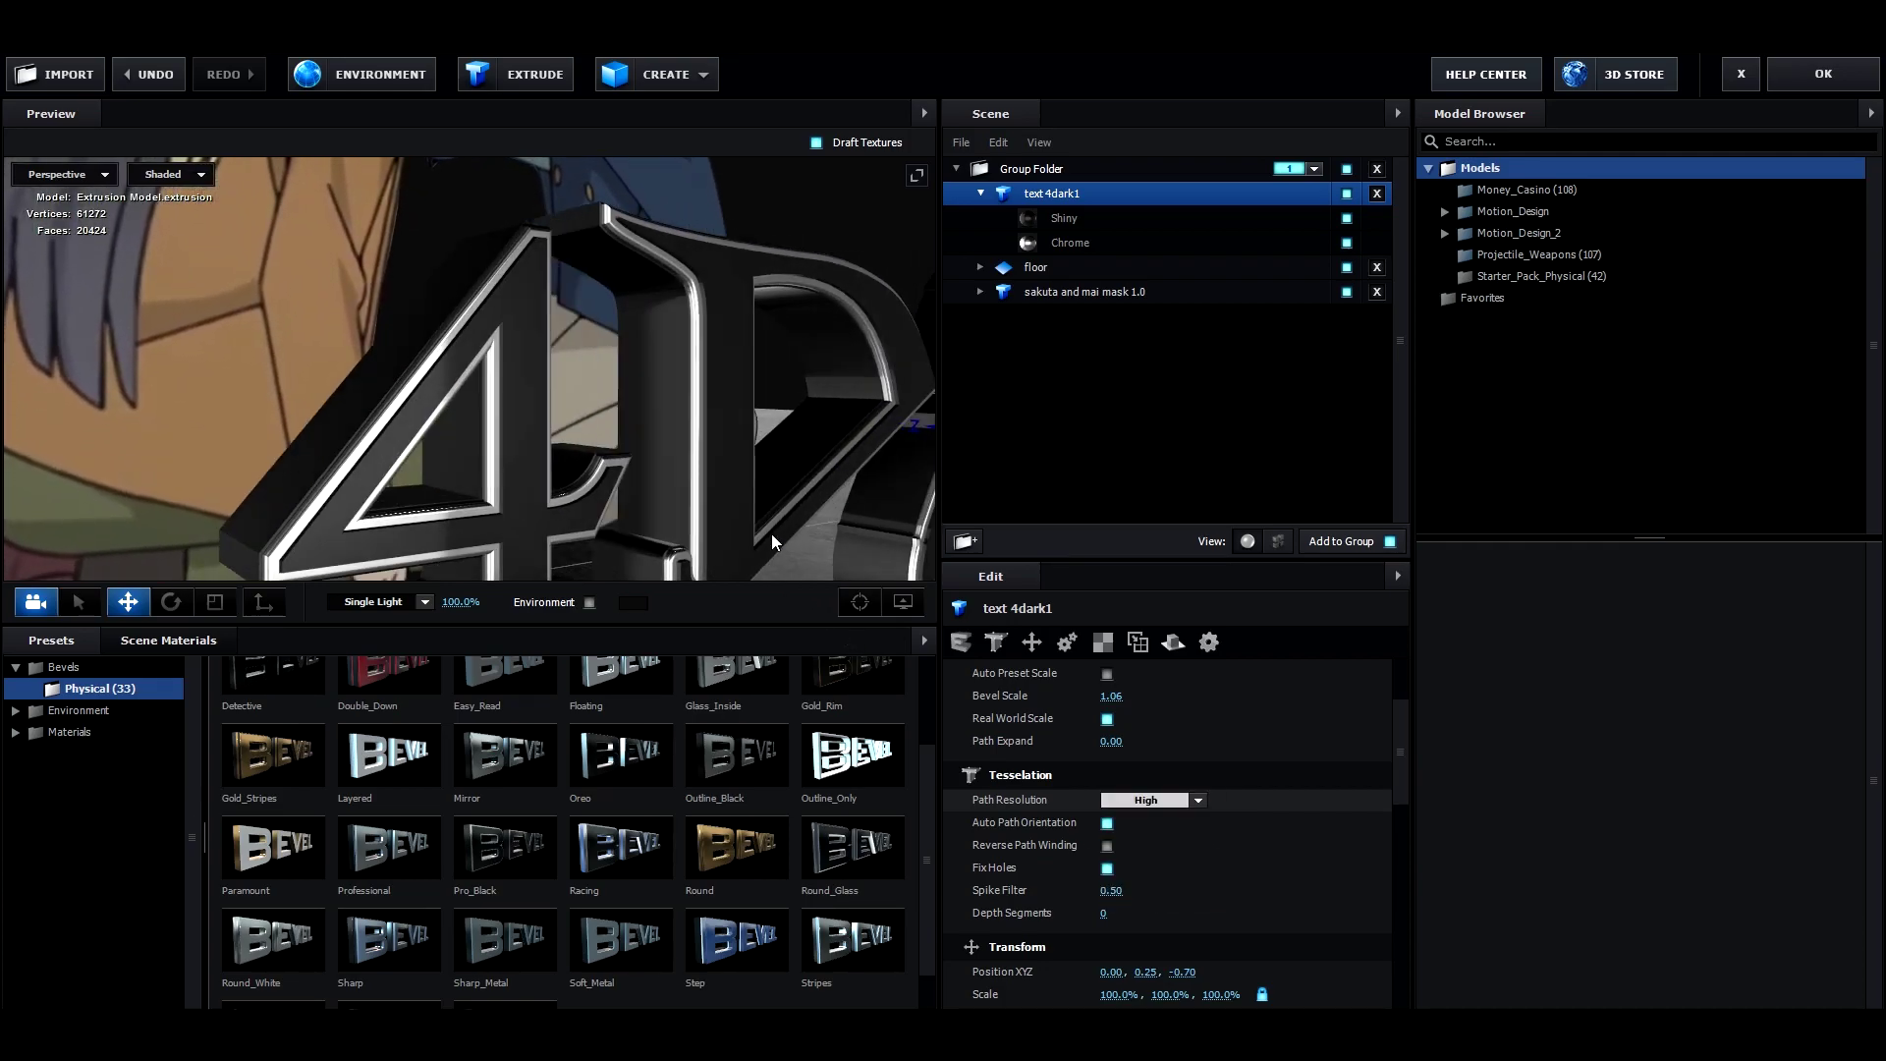
left_click(1121, 798)
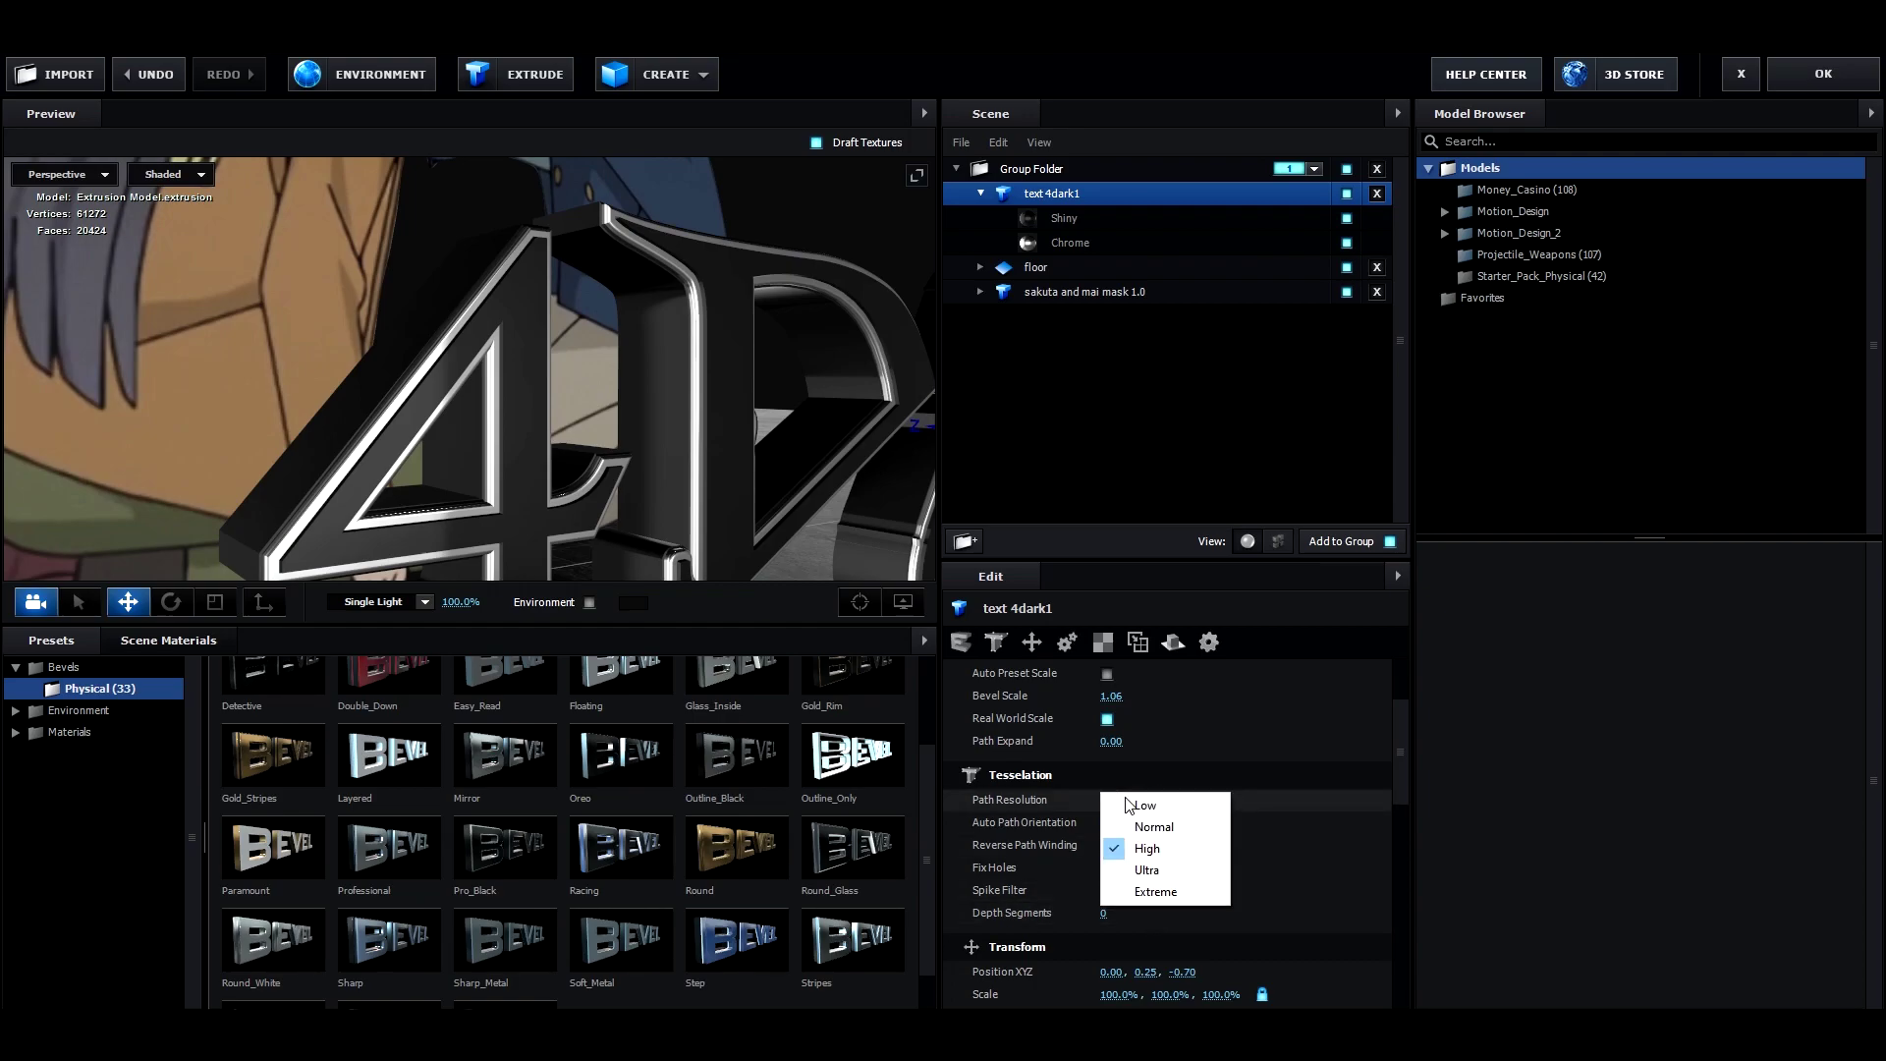
left_click(1140, 893)
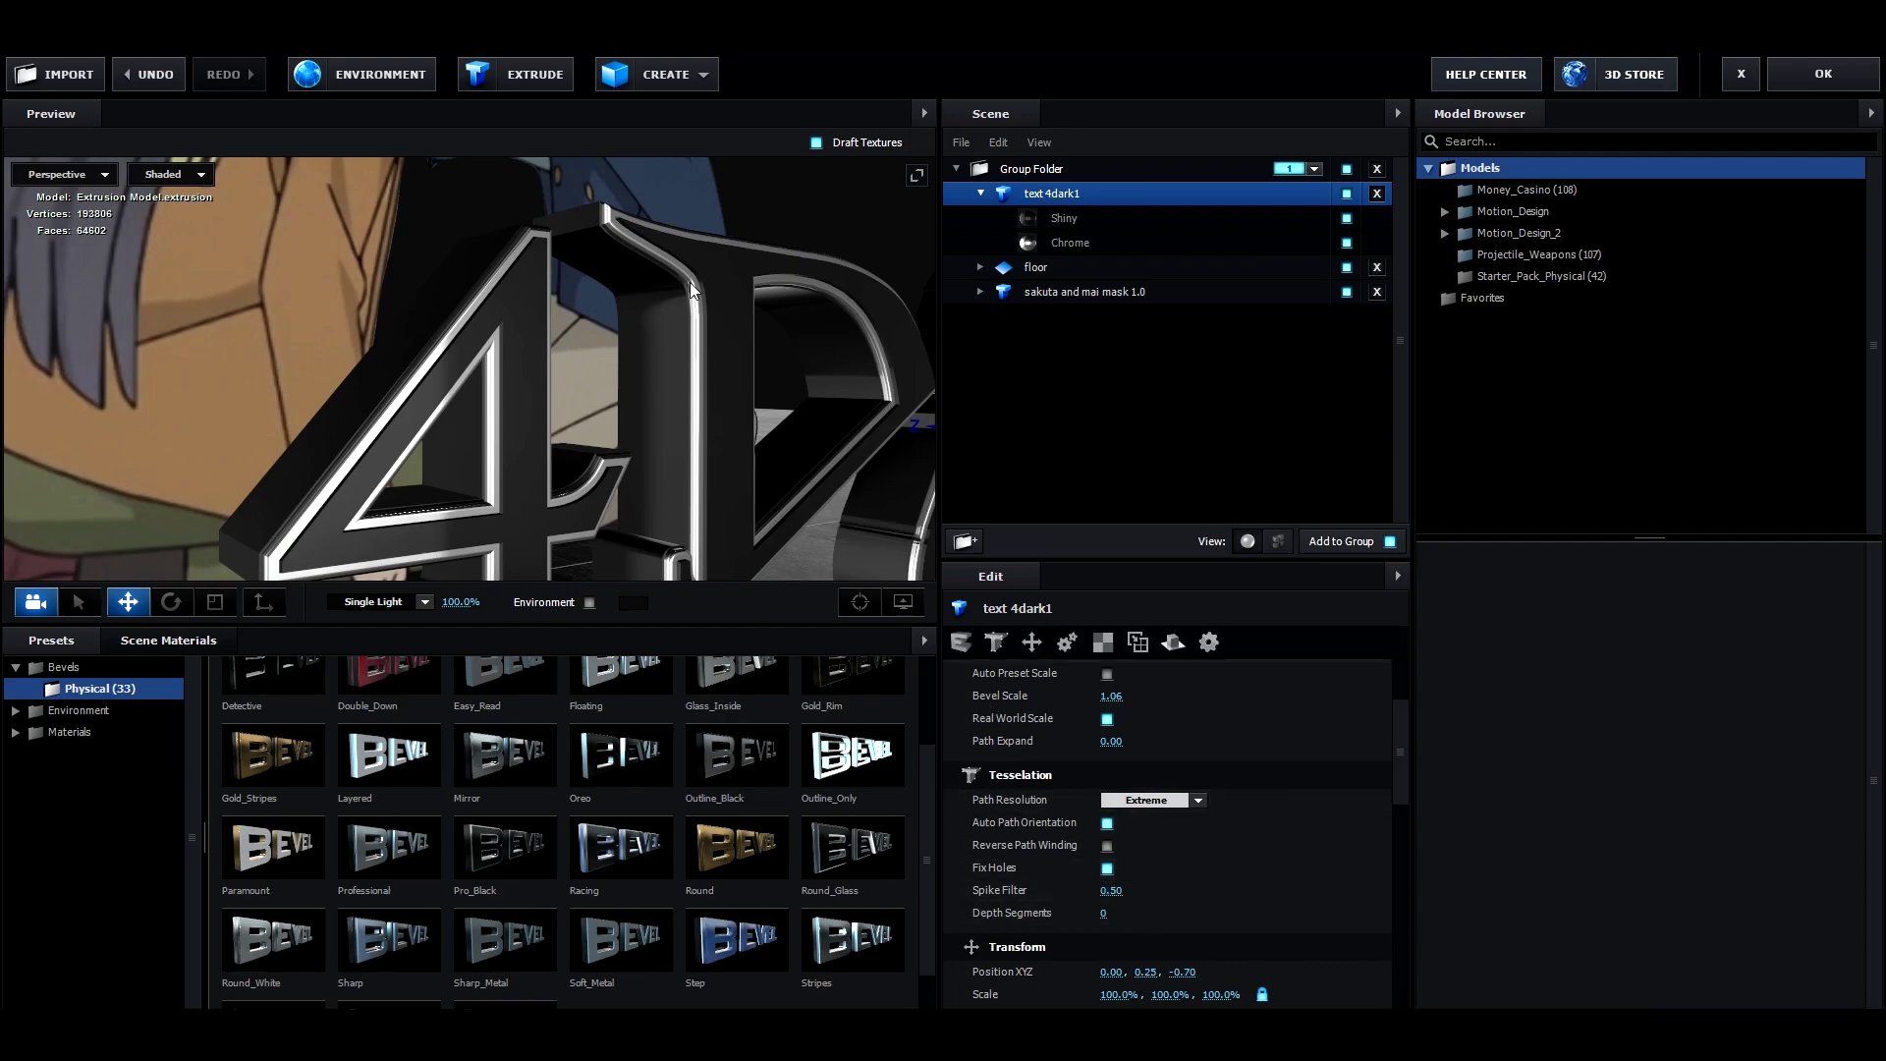
Switch the text's path resolution to Low for comparison, and restore it to Extreme.
left_click_drag(709, 263, 699, 268)
left_click(1130, 799)
left_click(1134, 803)
left_click(1150, 799)
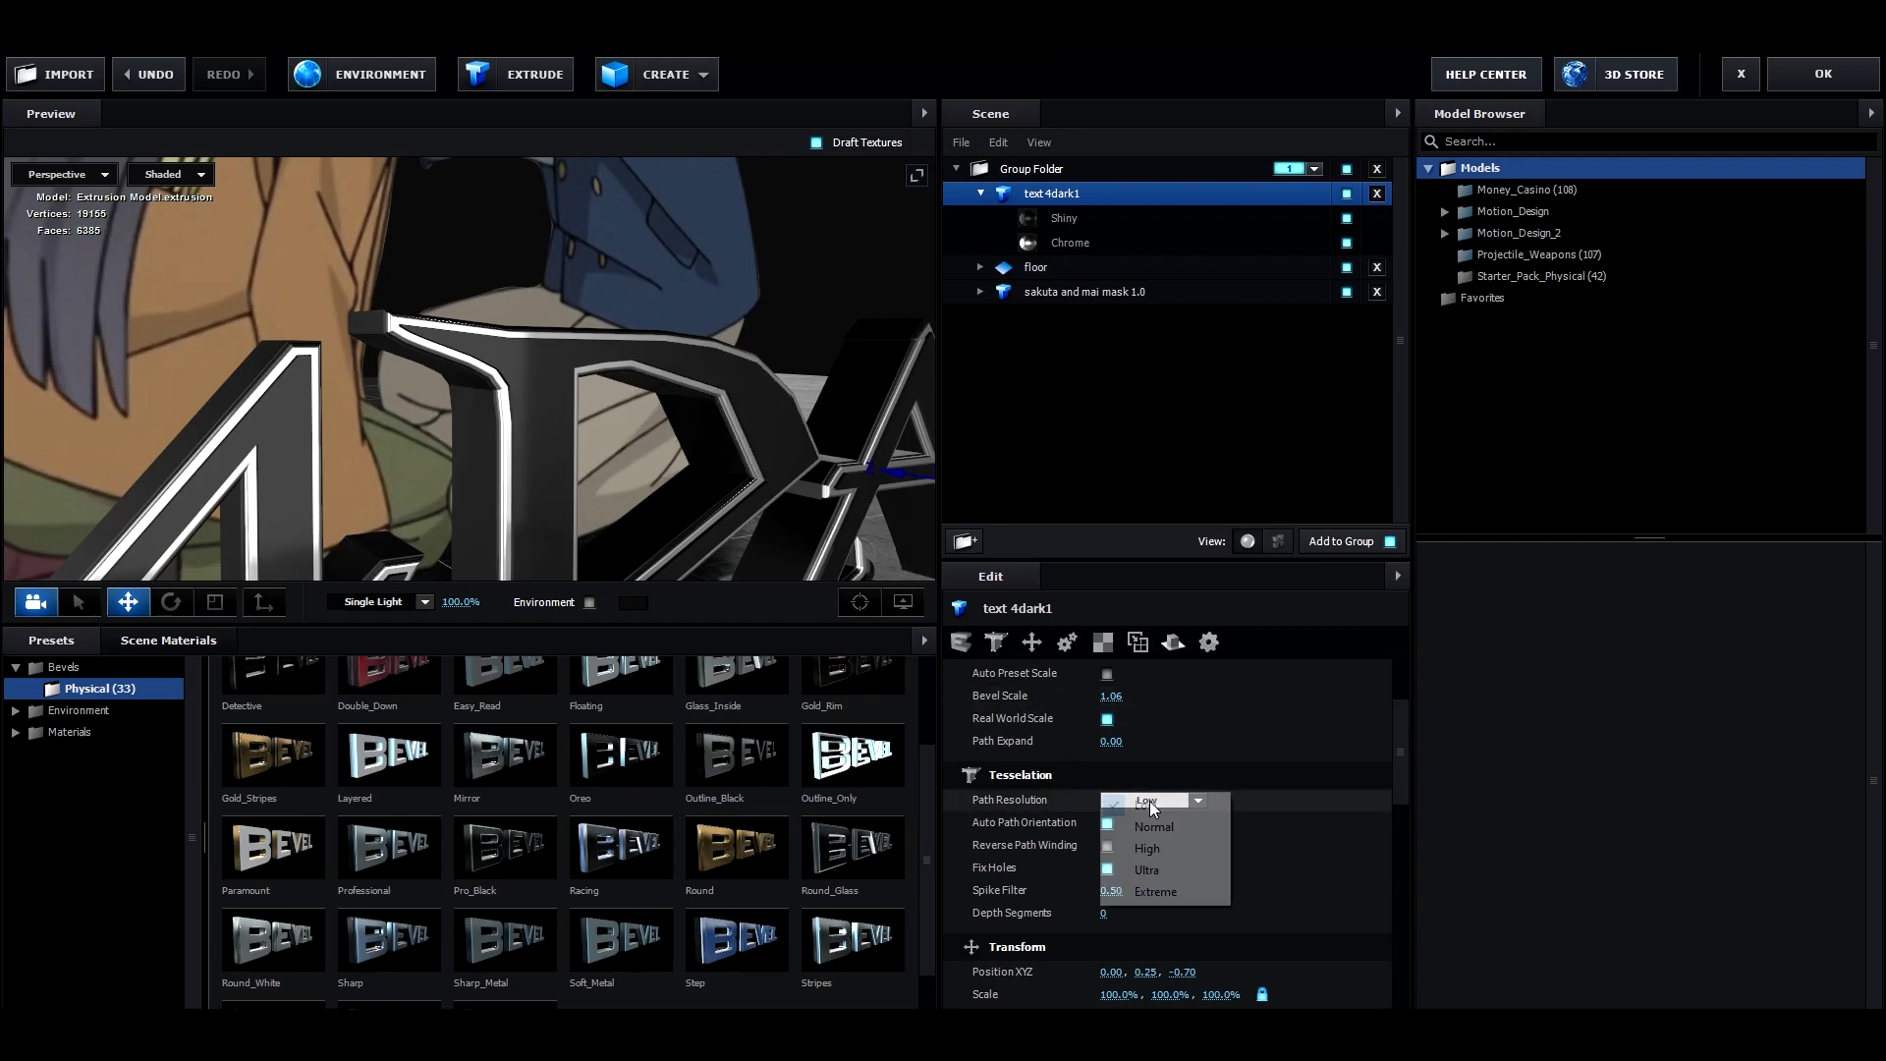
left_click(1176, 888)
scroll(729, 516, "down", 5)
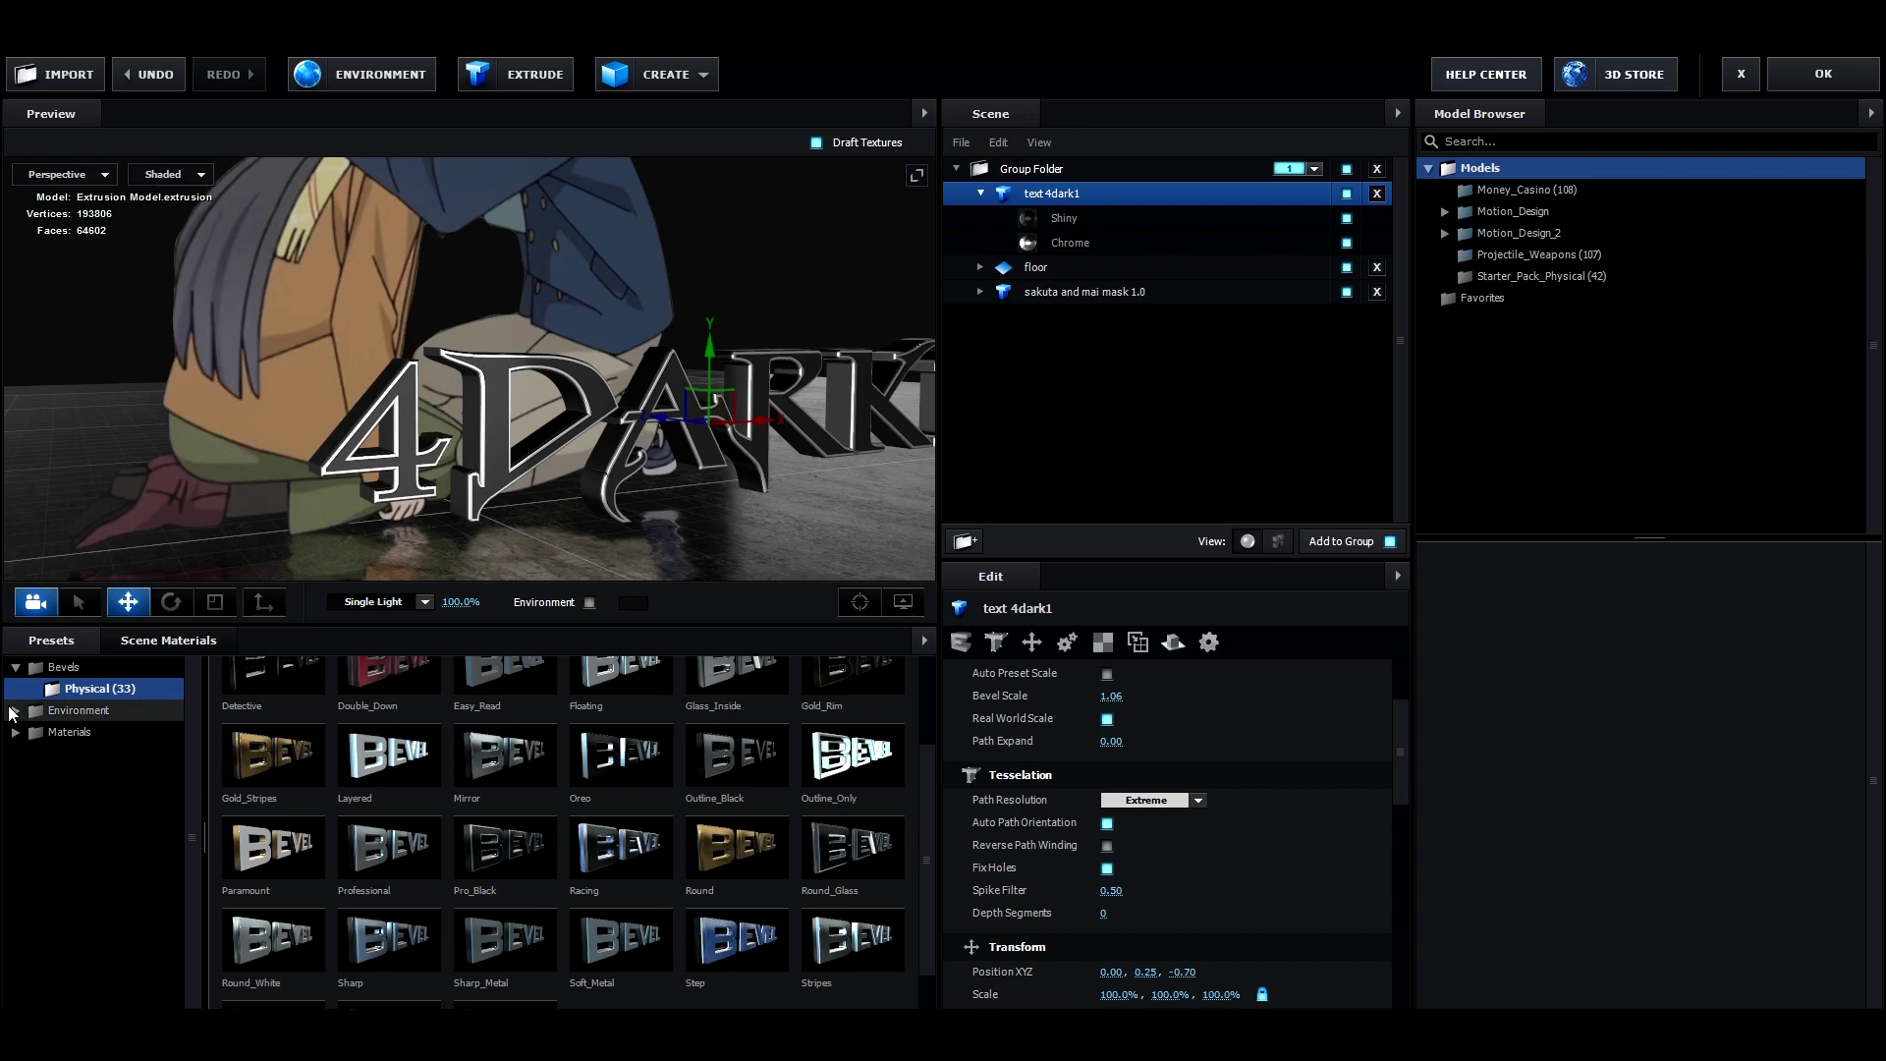
Select the text's Shiny bevel material and open the Pro_Shaders_2 Metal material presets.
left_click(1071, 222)
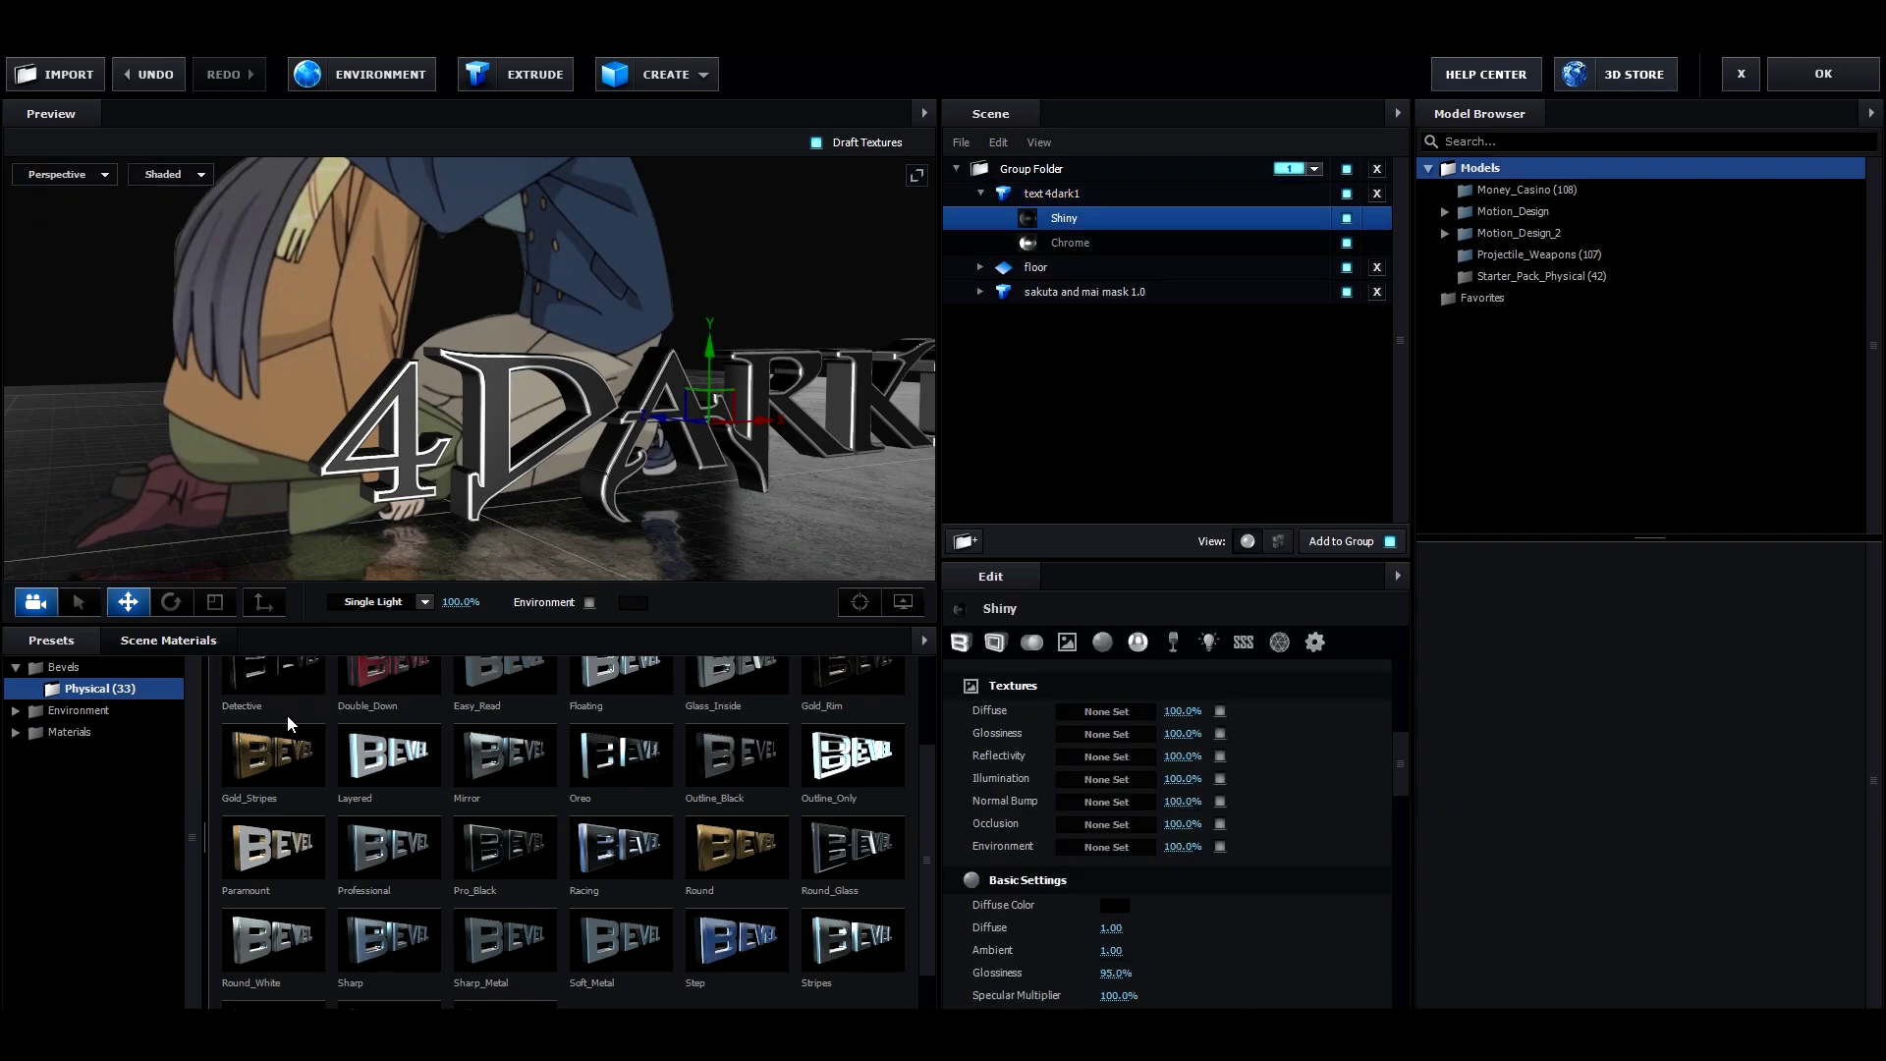
left_click(14, 731)
left_click(63, 752)
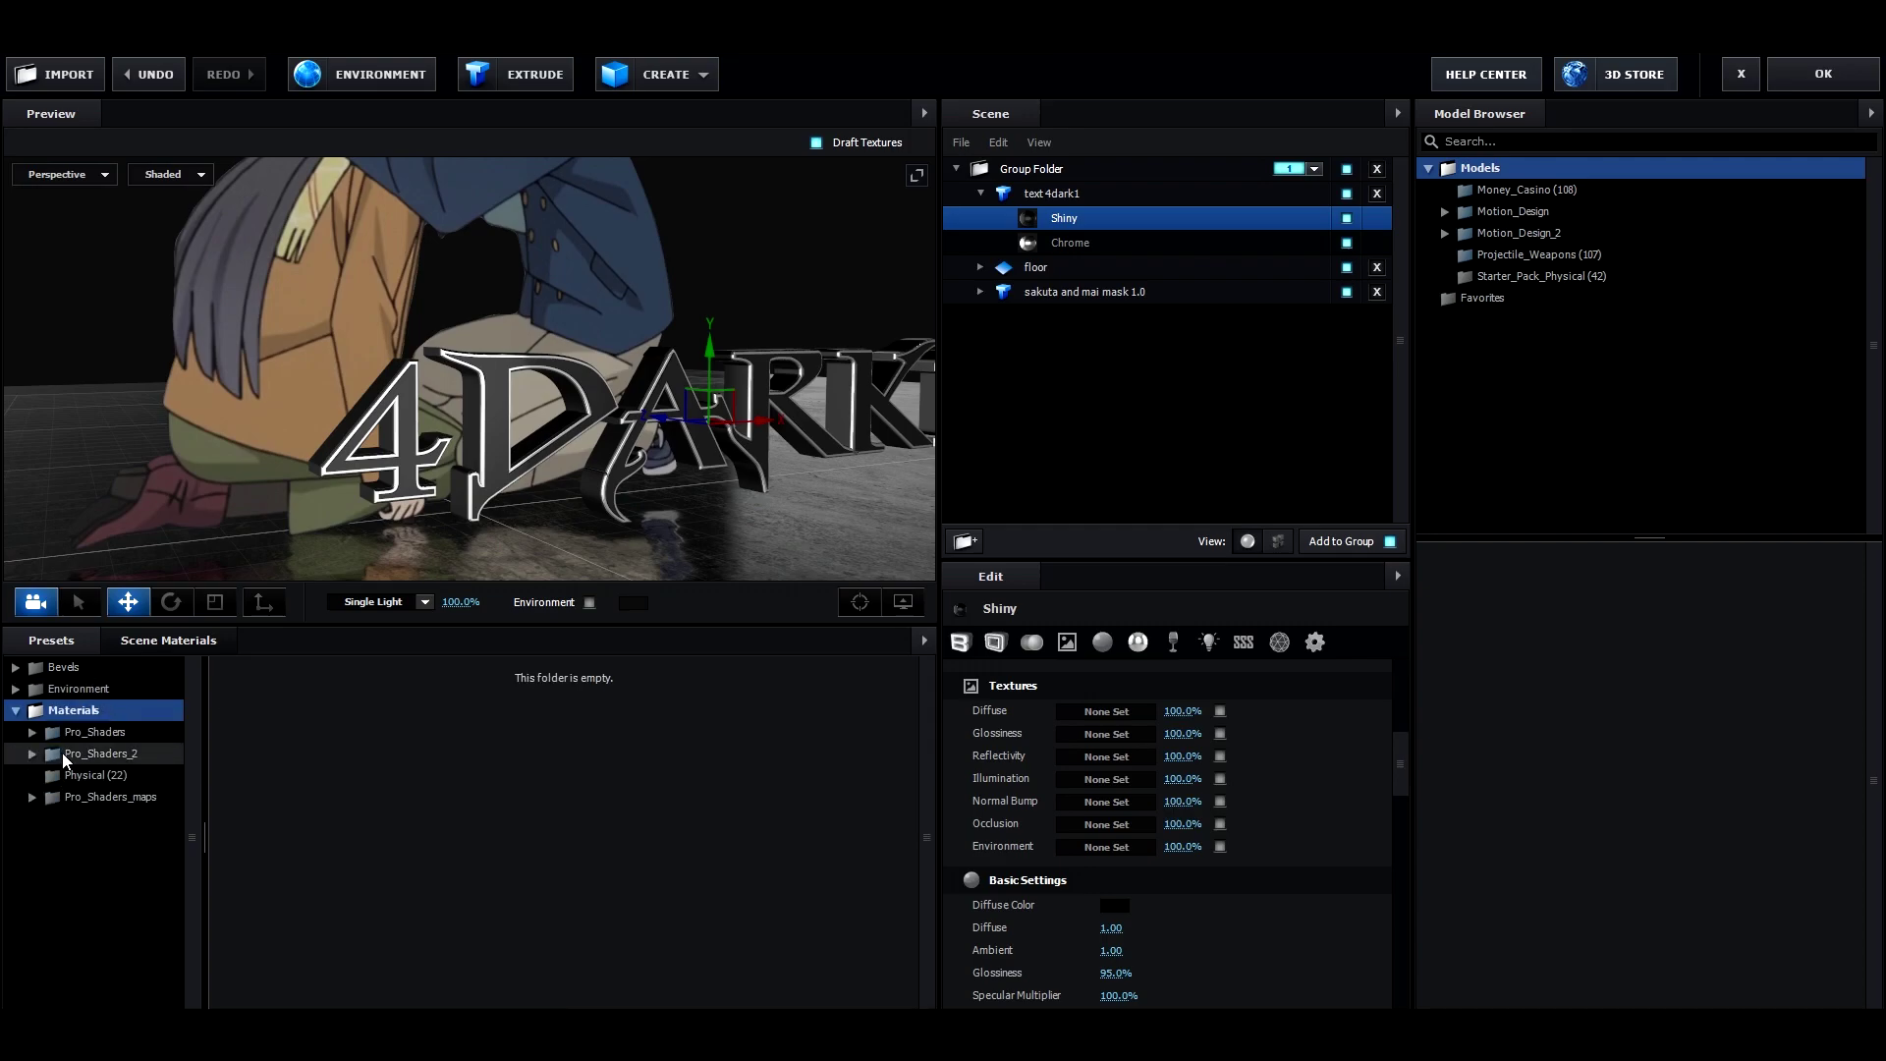
scroll(104, 821, "down", 1)
left_click(110, 942)
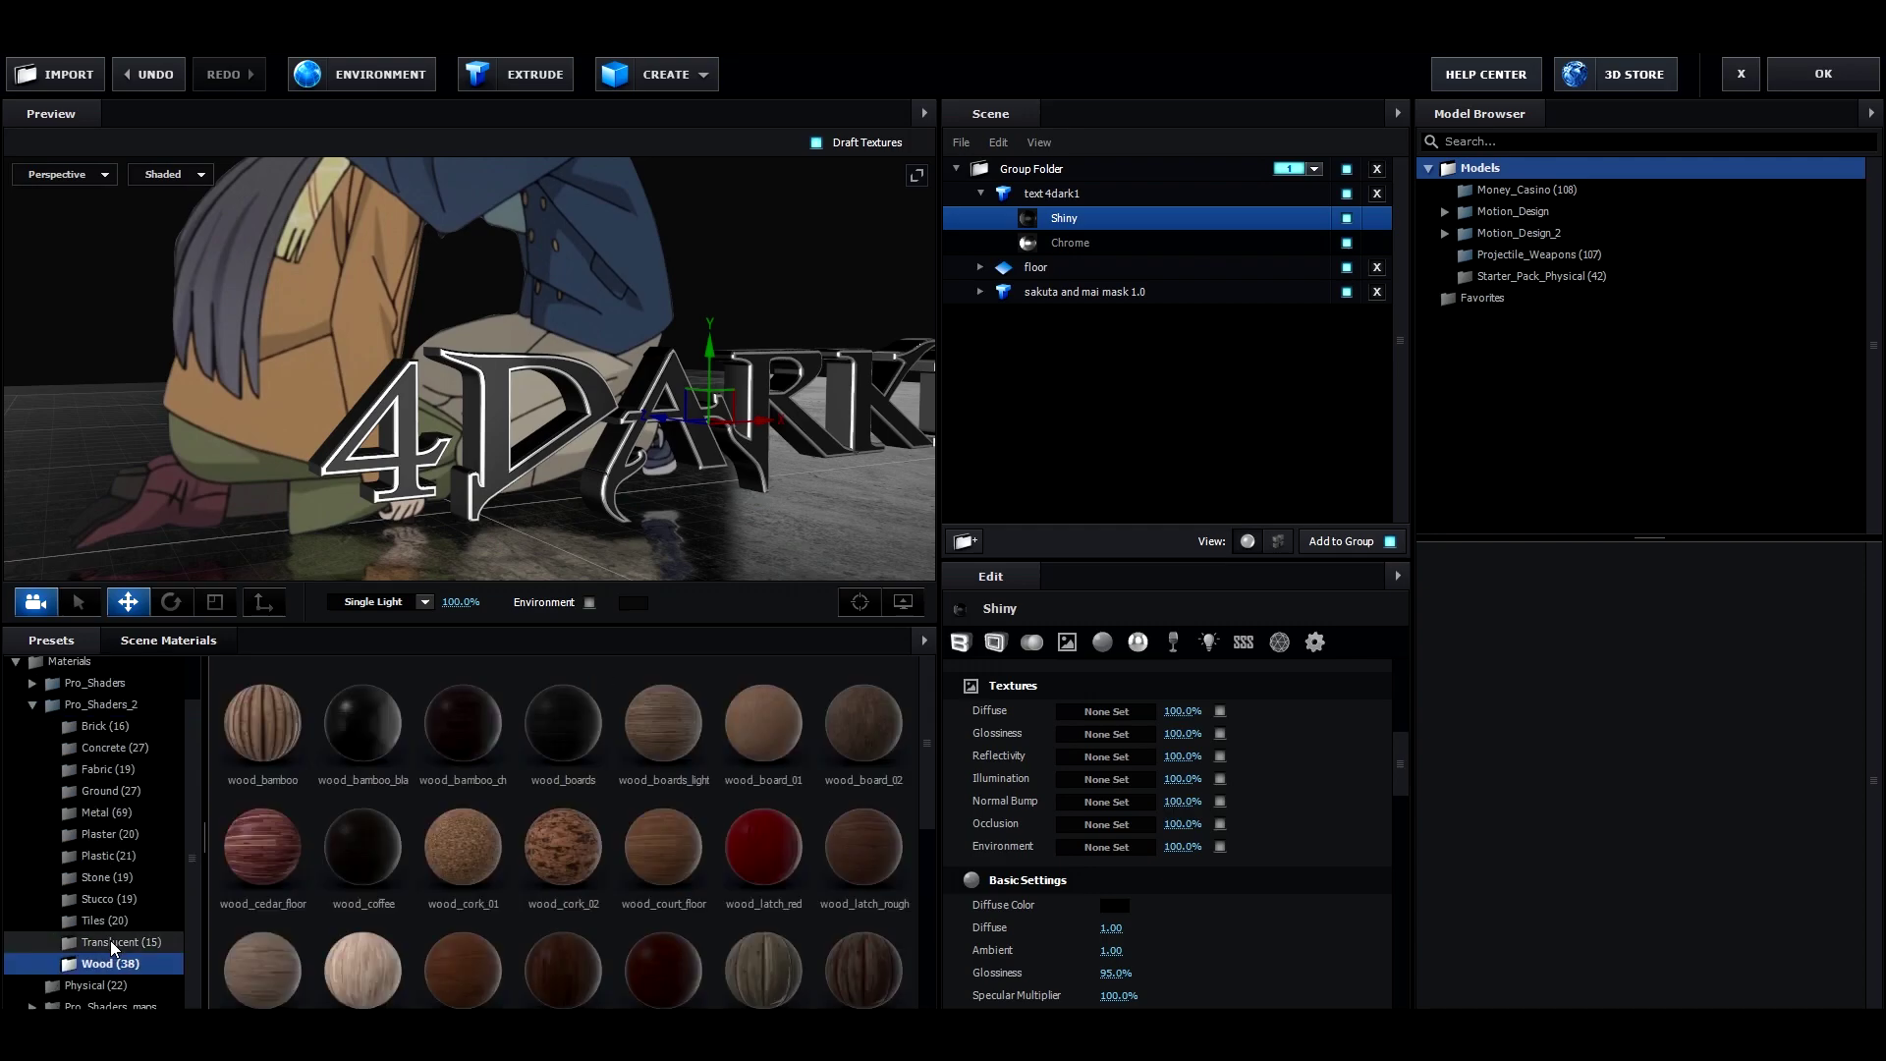
left_click(112, 916)
left_click(127, 810)
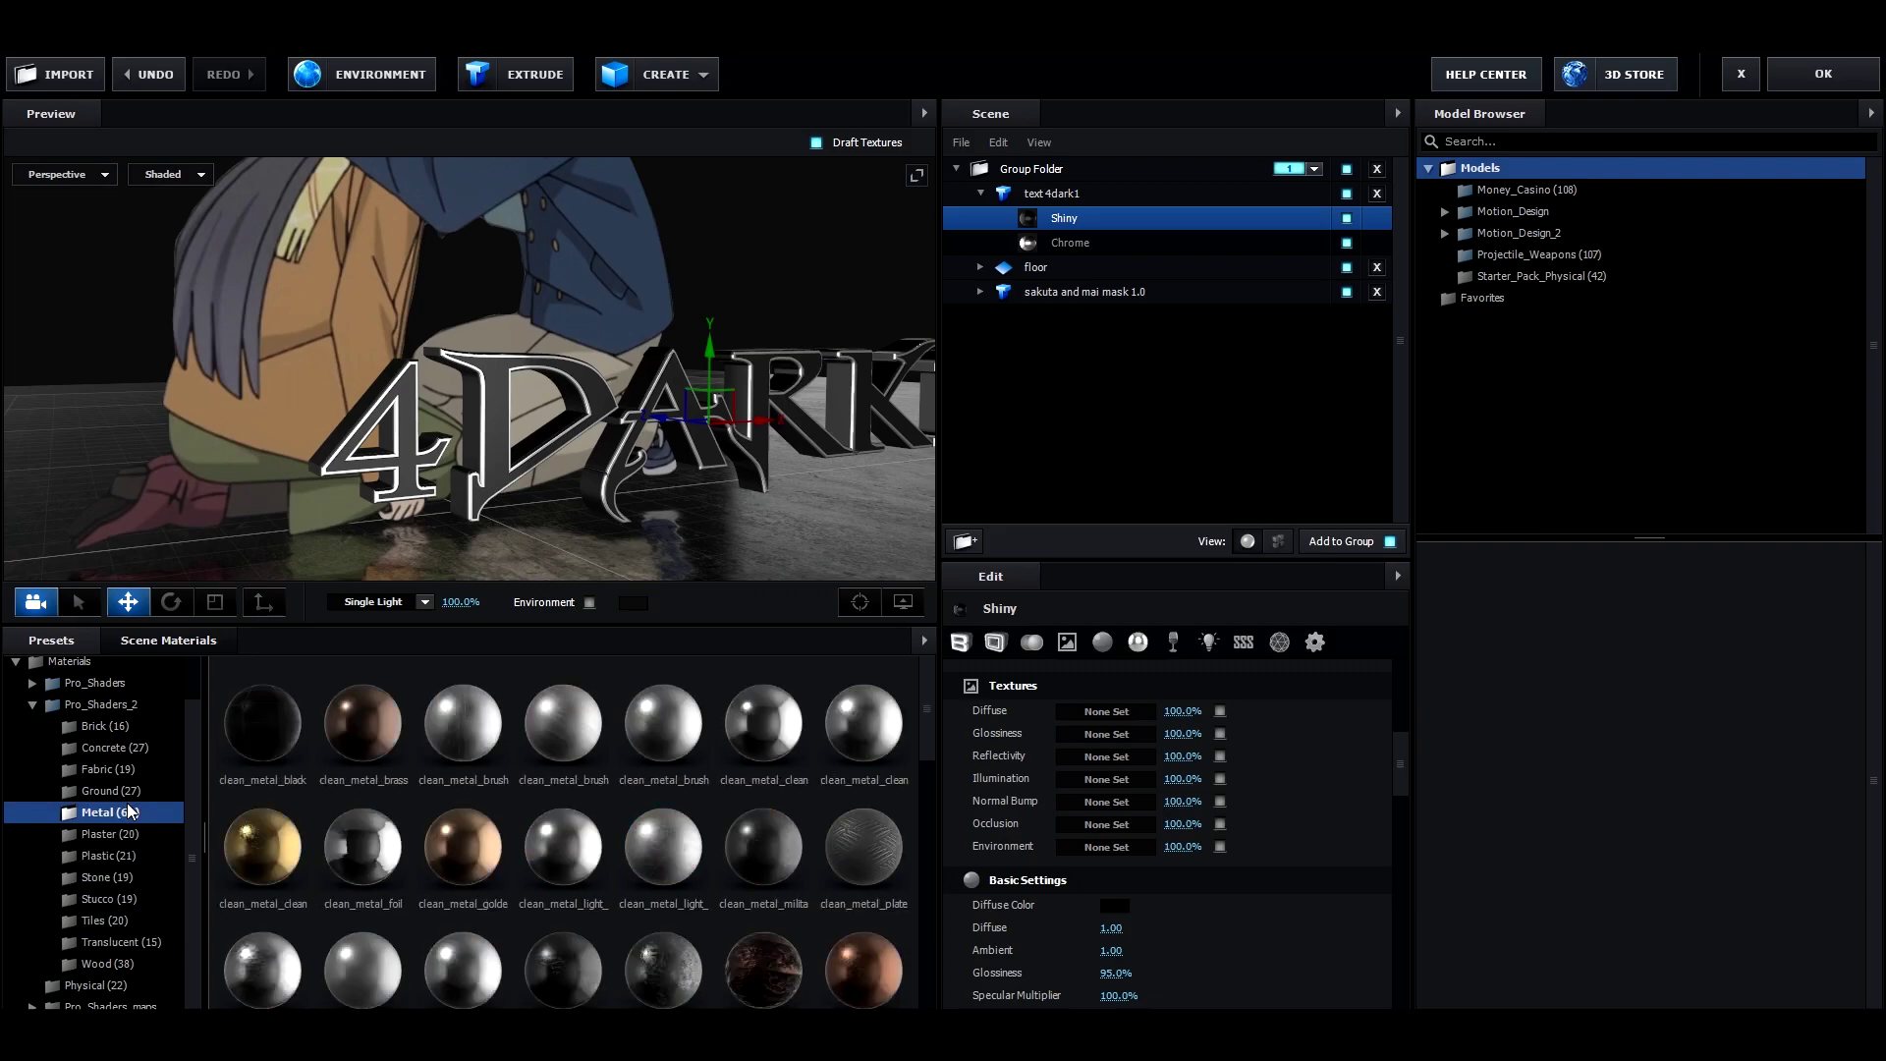
scroll(589, 864, "down", 1)
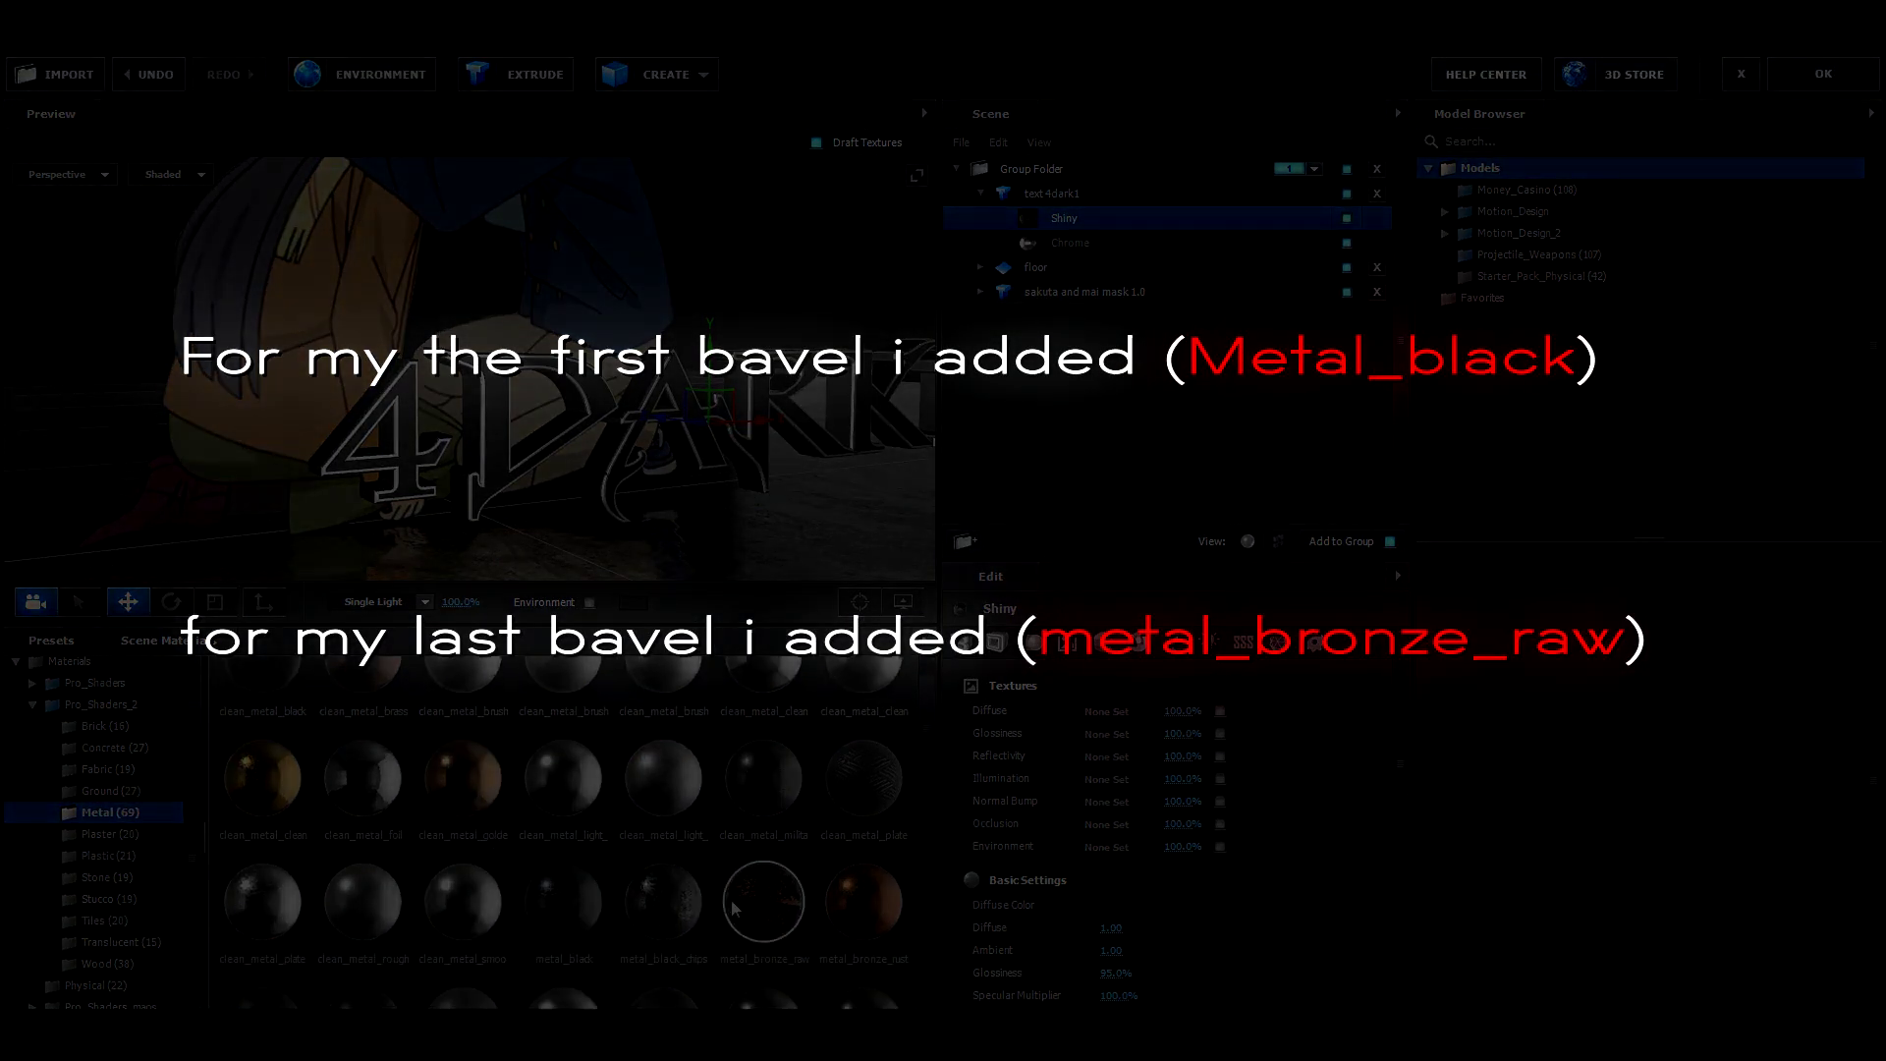
Try the metal_black_chips preset on the text's first bevel and undo it.
left_click(744, 902)
left_click(678, 890)
scroll(685, 864, "down", 1)
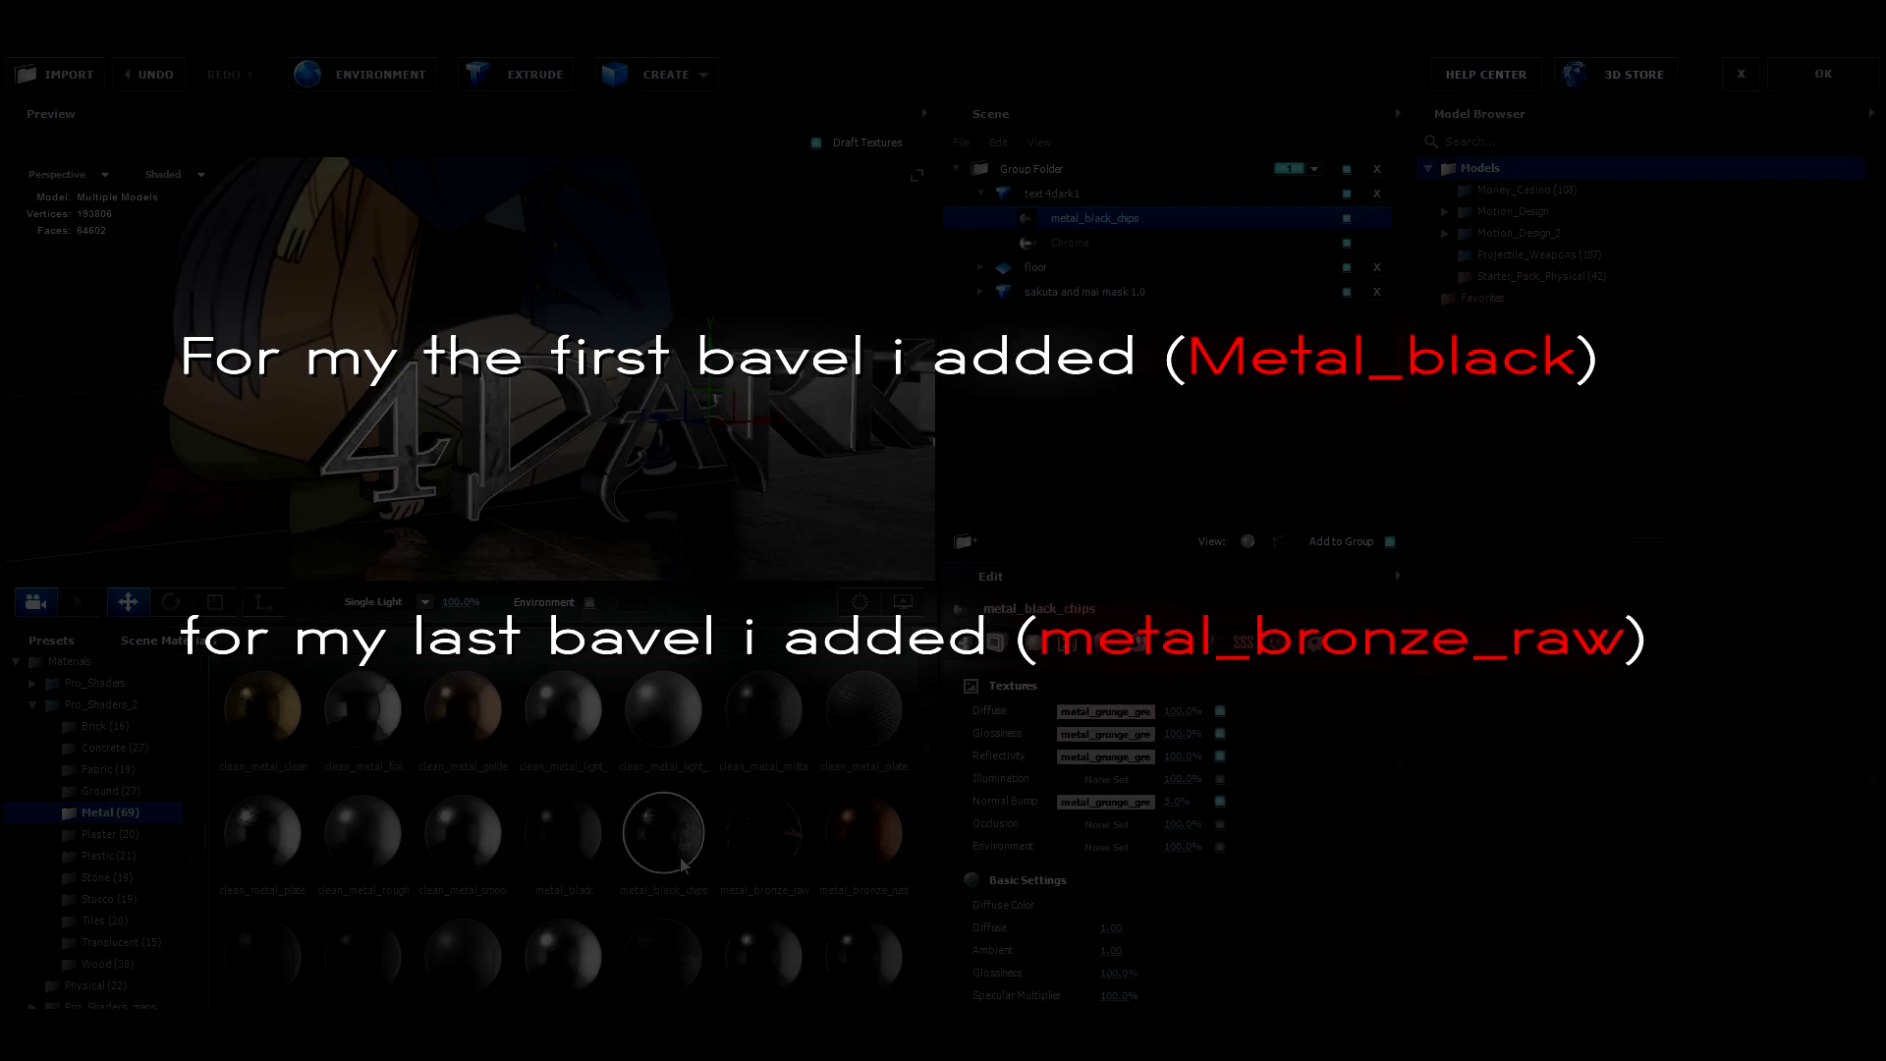
key("ctrl+z")
Apply the metal_black preset to the text's first bevel and metal_bronze_raw to its Chrome bevel.
left_click(564, 833)
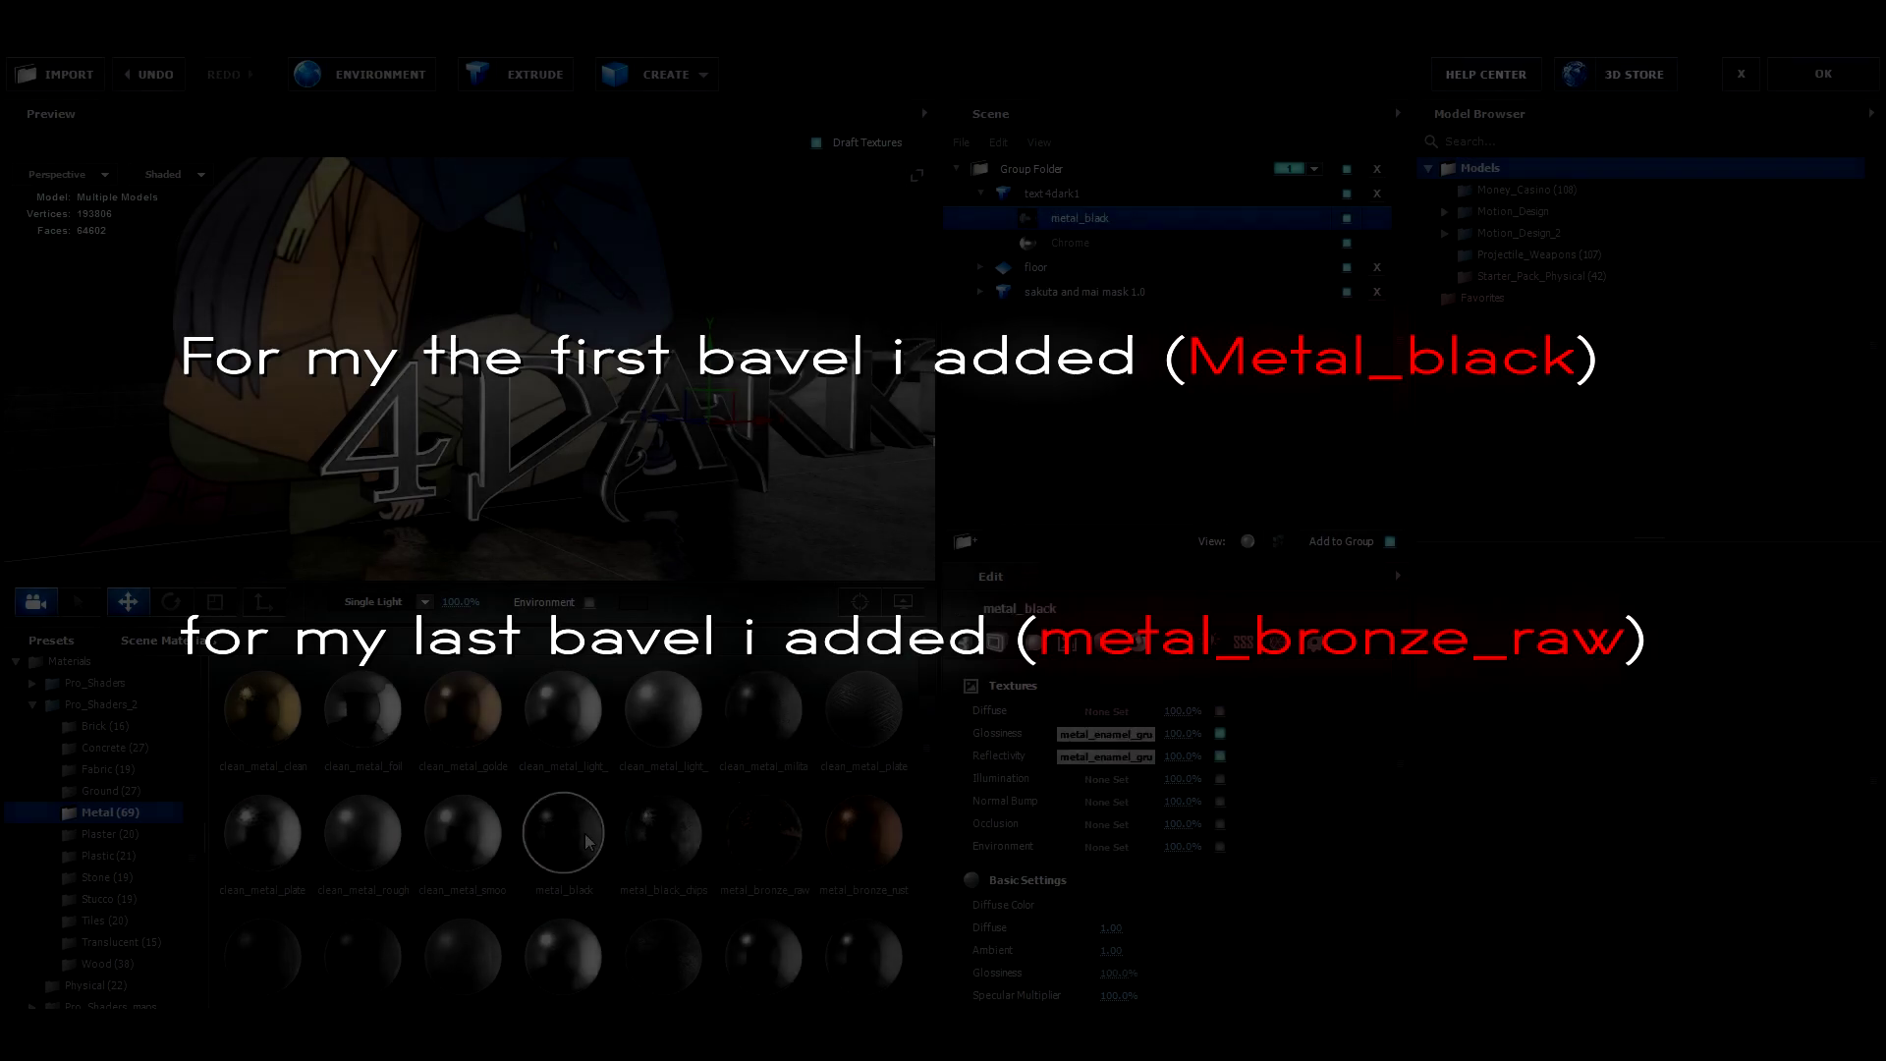
left_click(1066, 243)
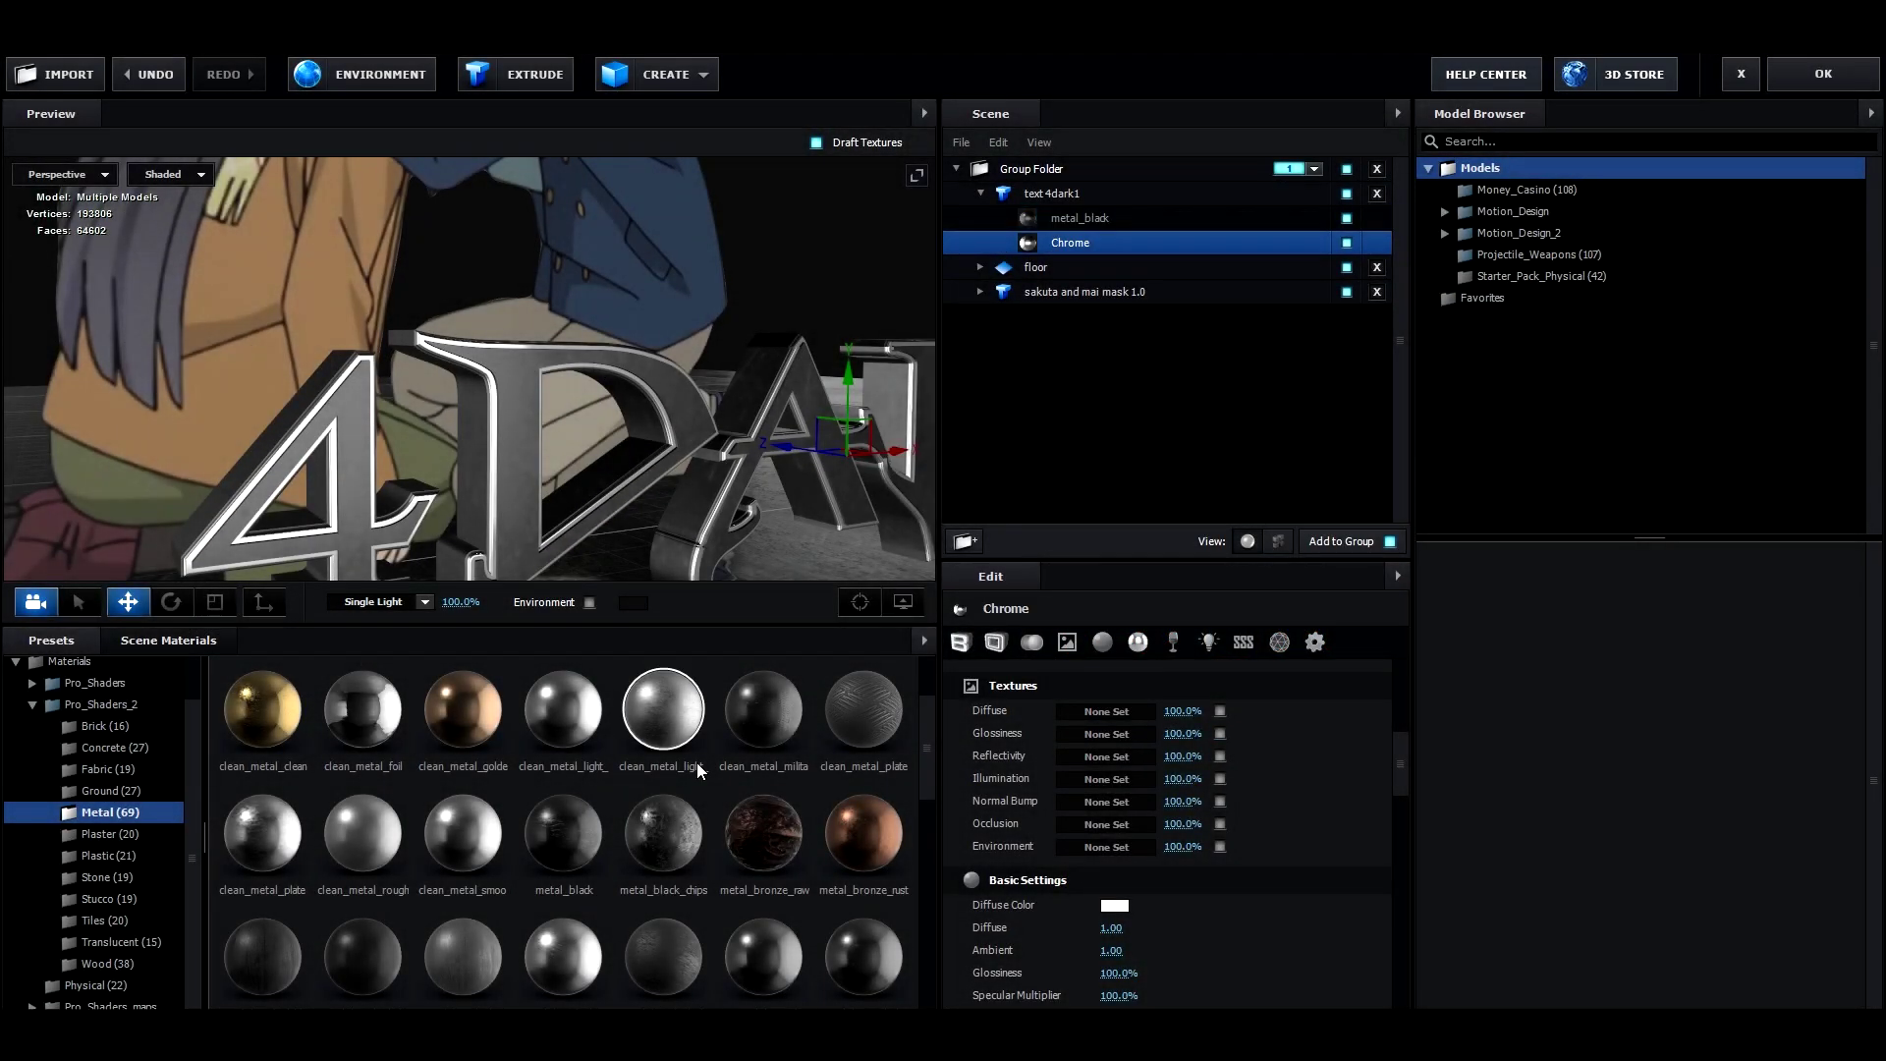
left_click(784, 818)
scroll(706, 540, "down", 3)
left_click_drag(705, 540, 659, 531)
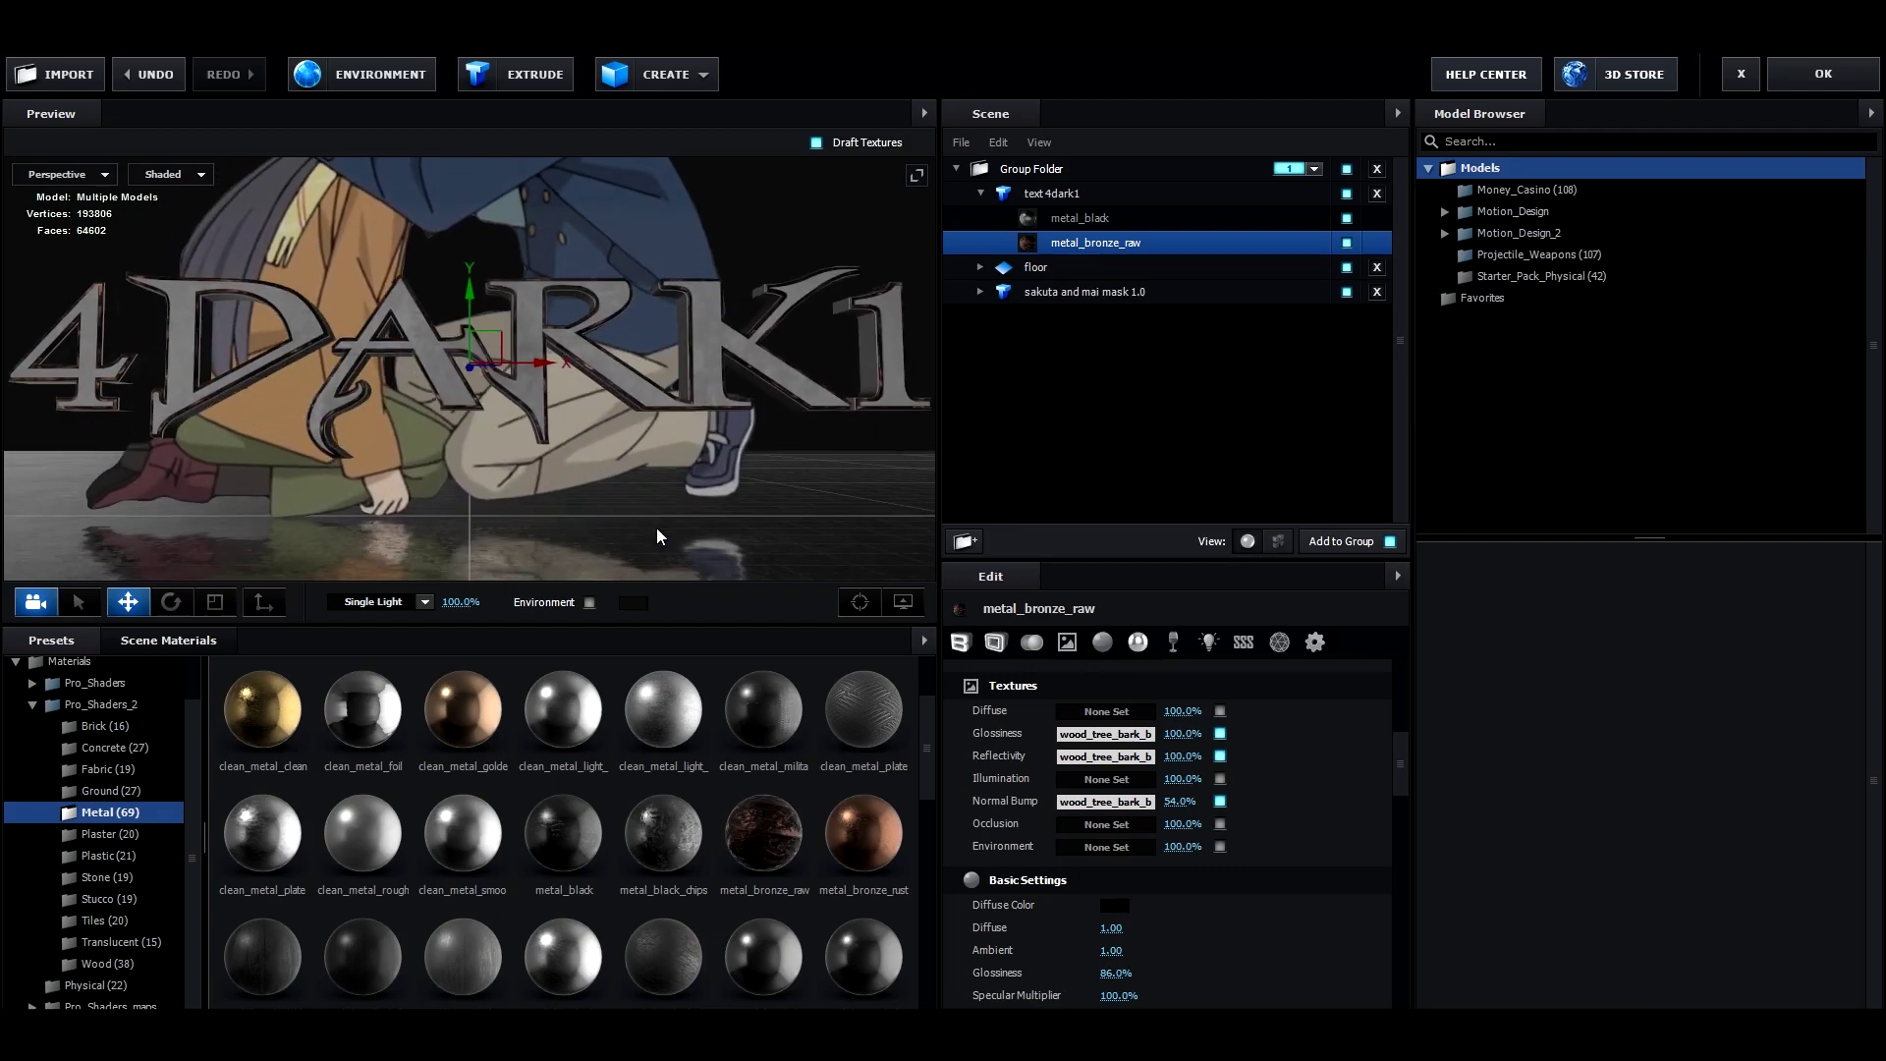
scroll(658, 530, "up", 10)
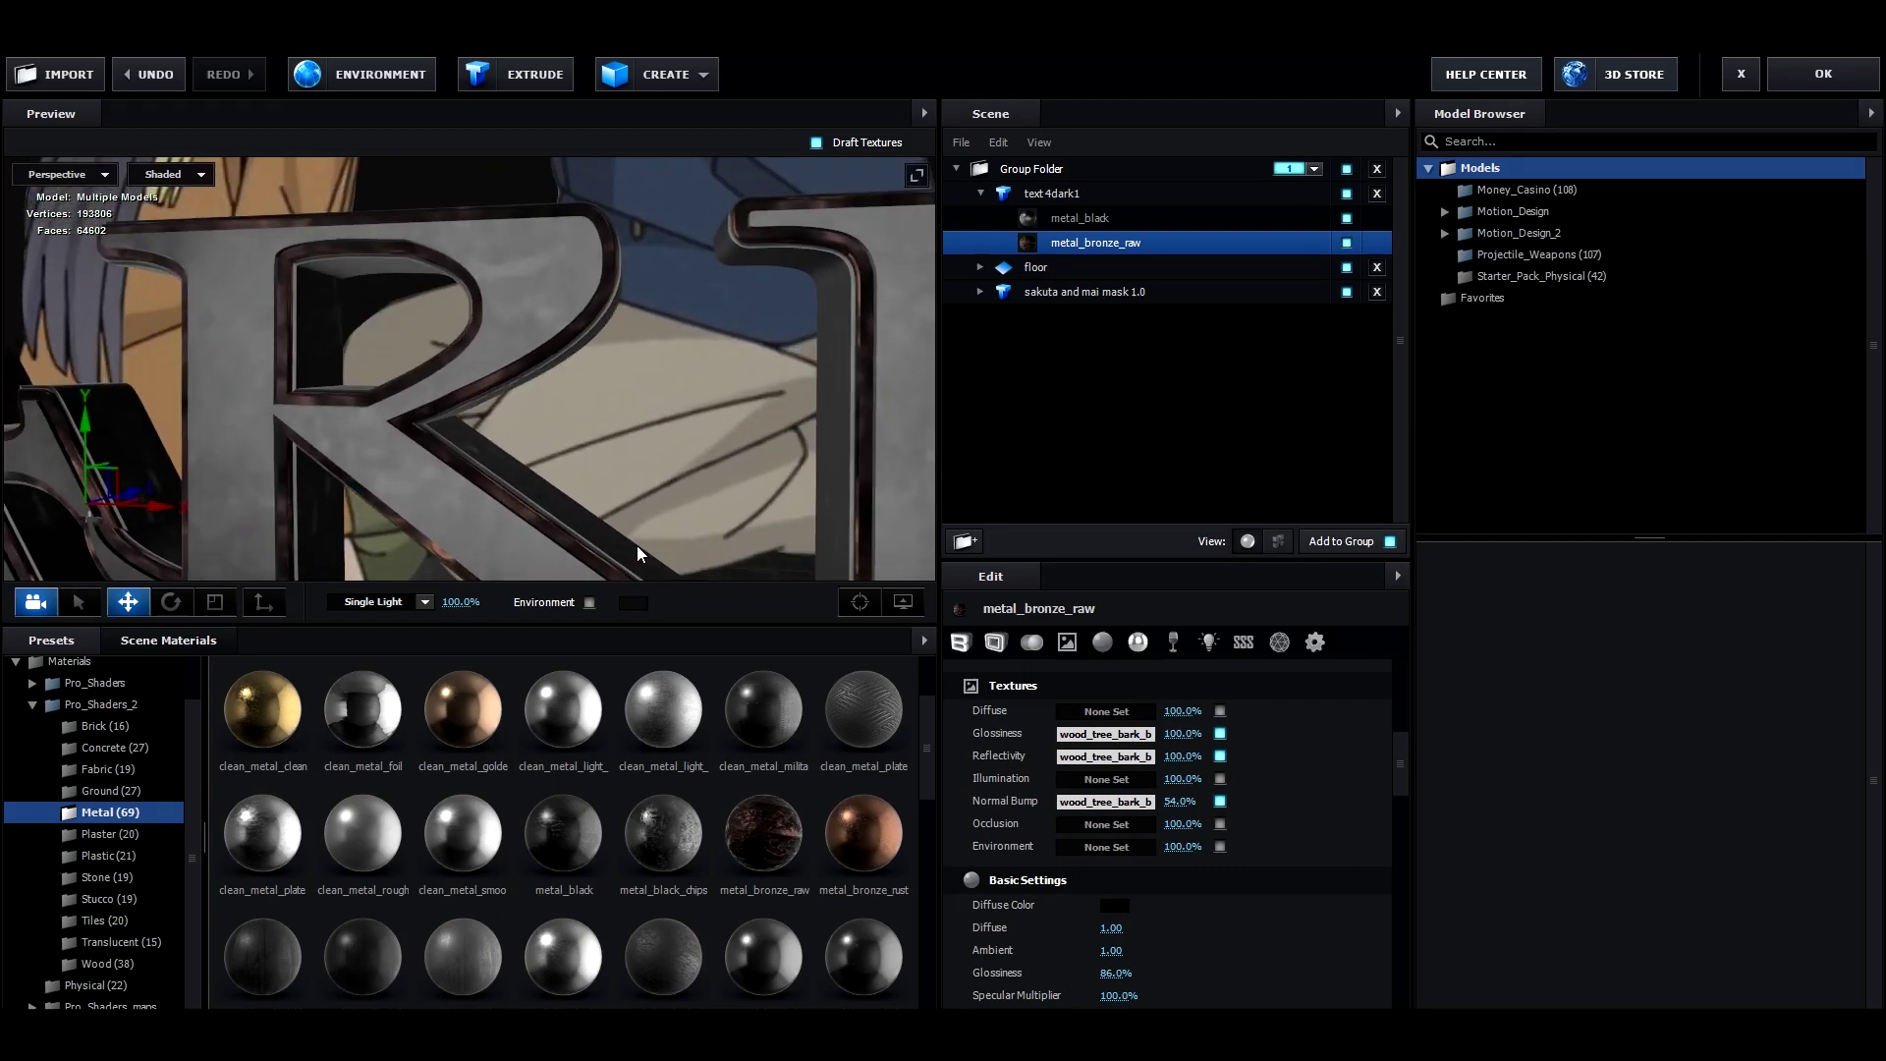
left_click_drag(637, 545, 664, 539)
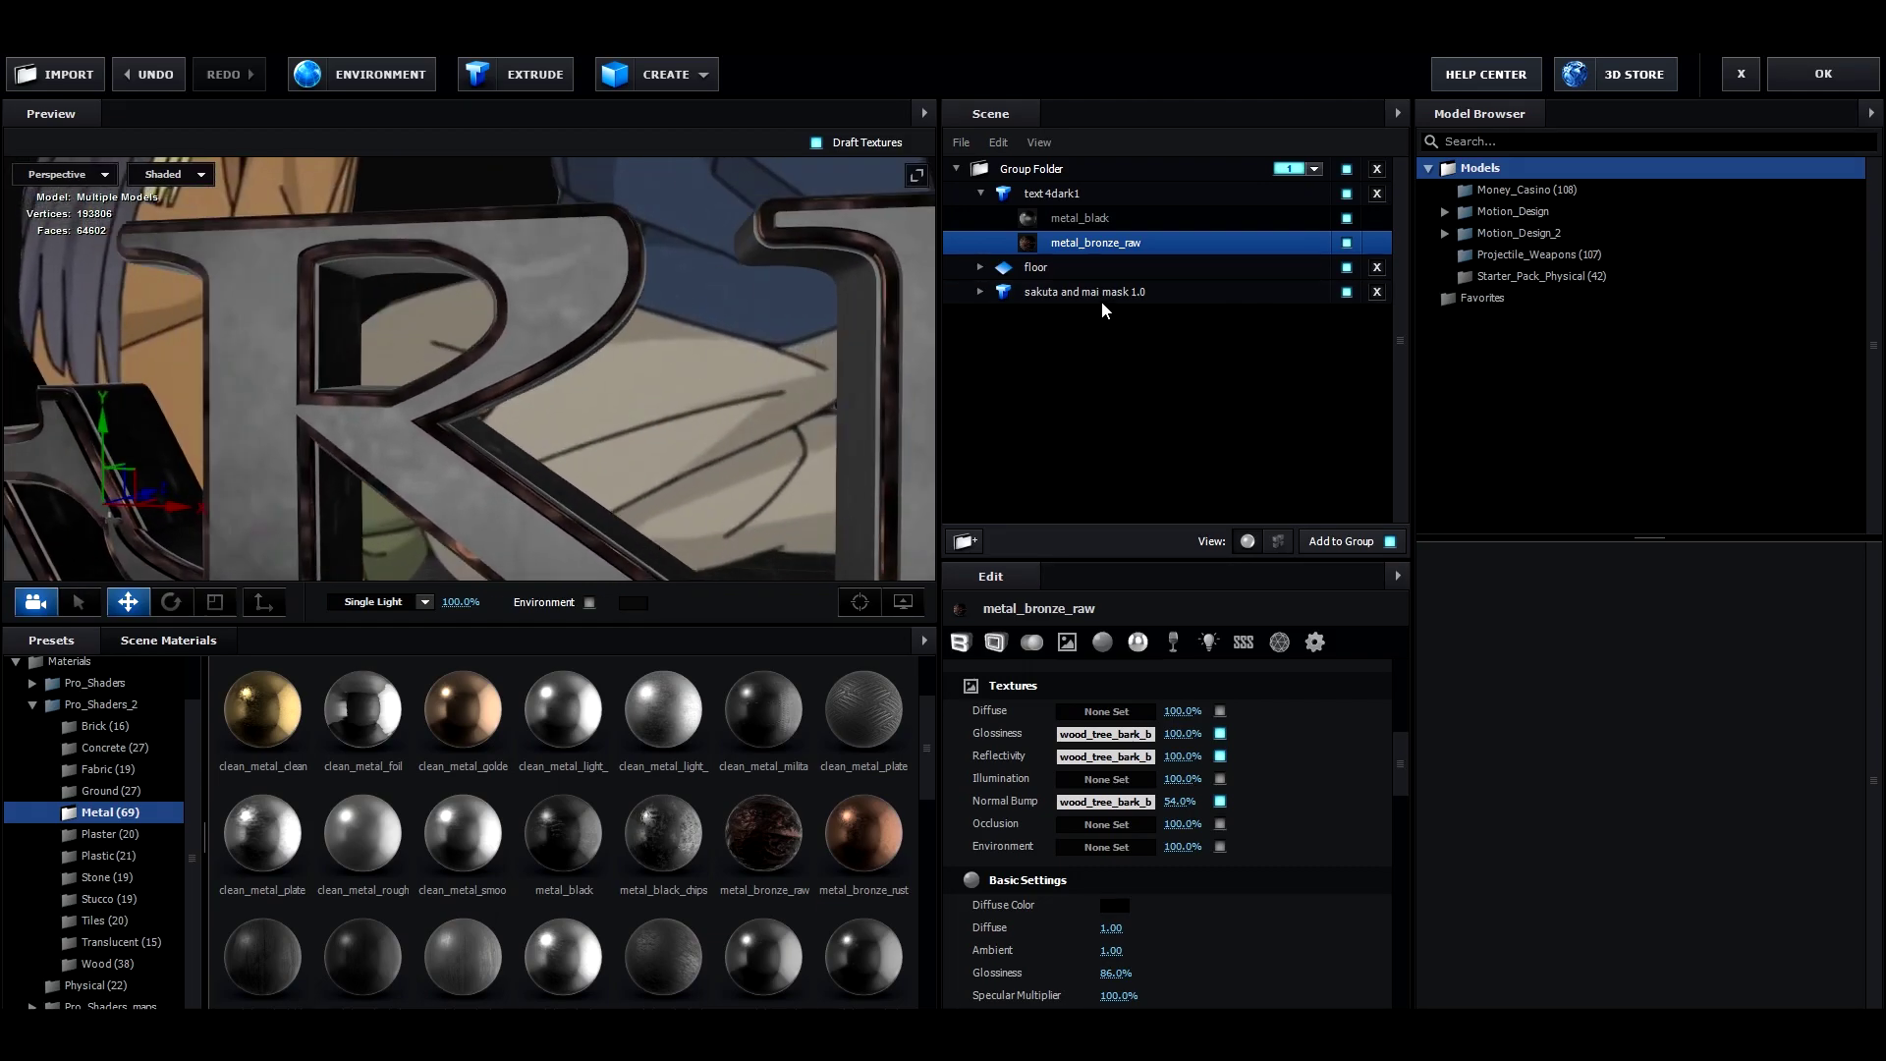
Set the UV Repeat of the text 4dark1 model to 10.00 in both directions.
scroll(1116, 852, "down", 4)
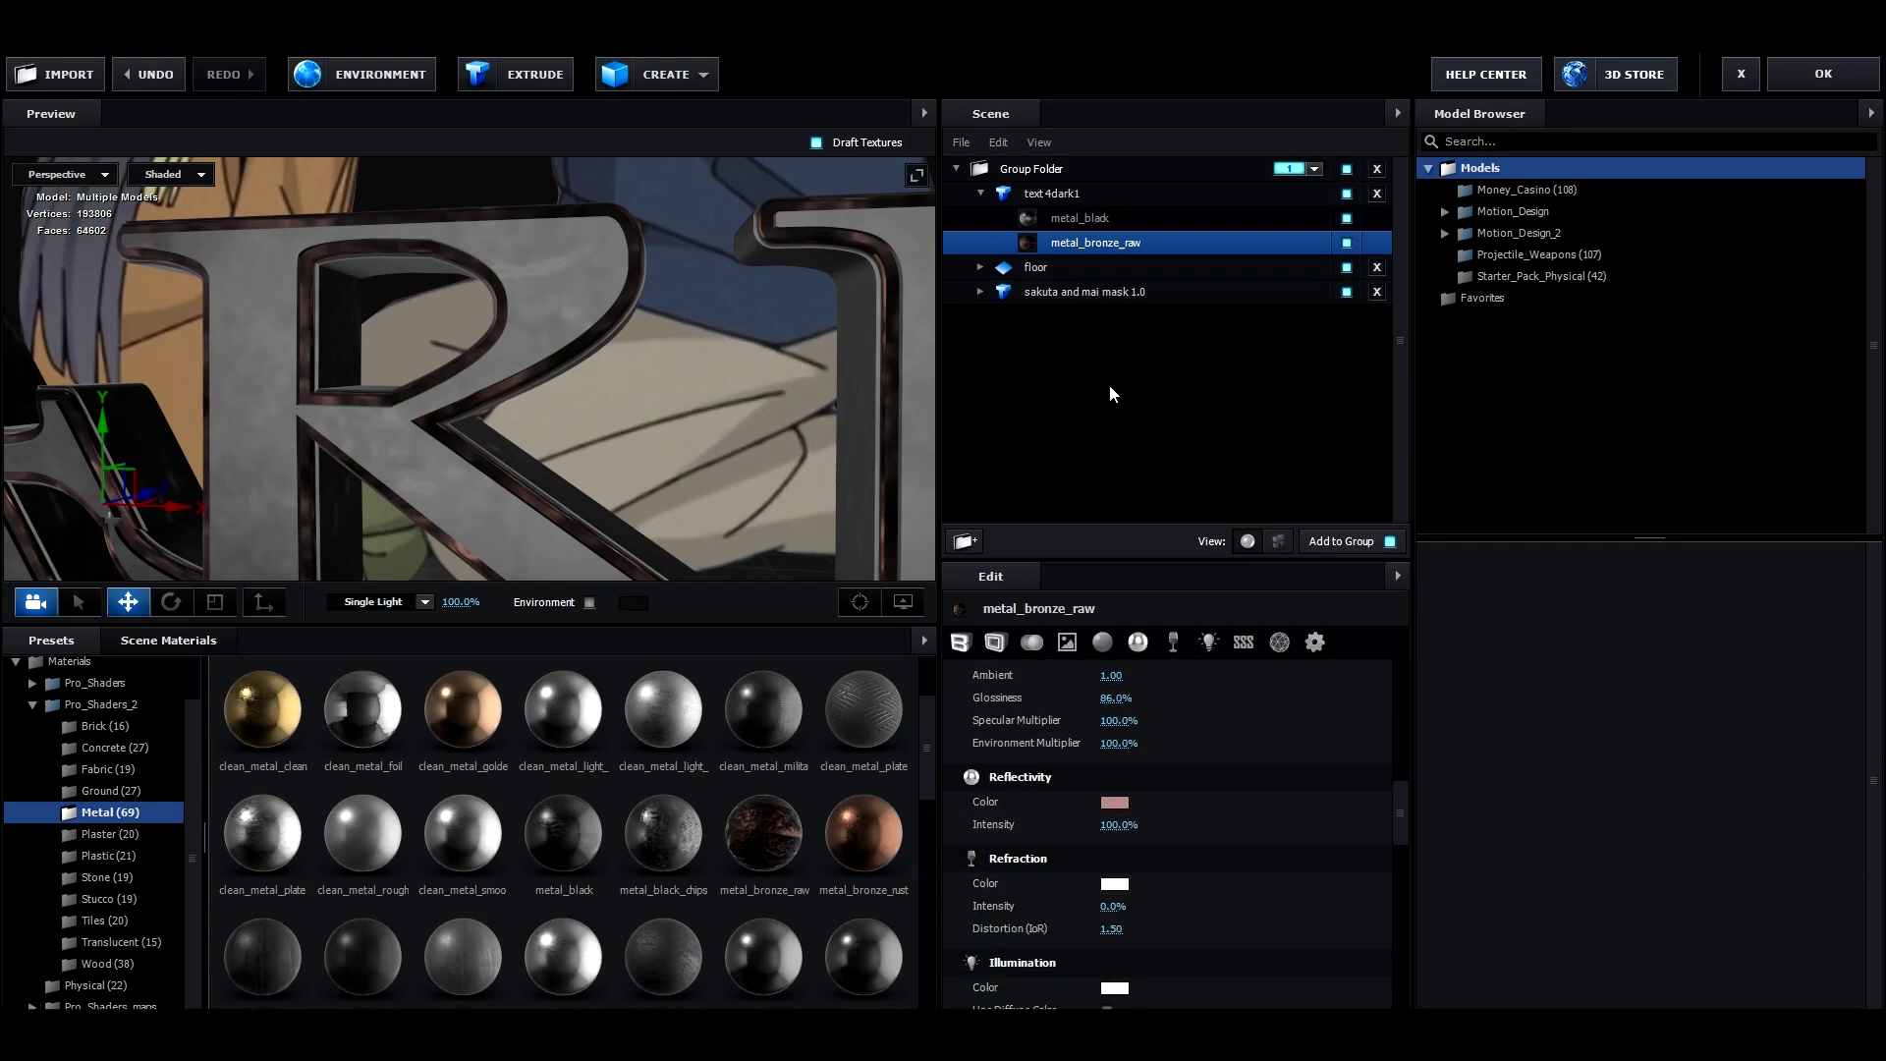
left_click(1070, 194)
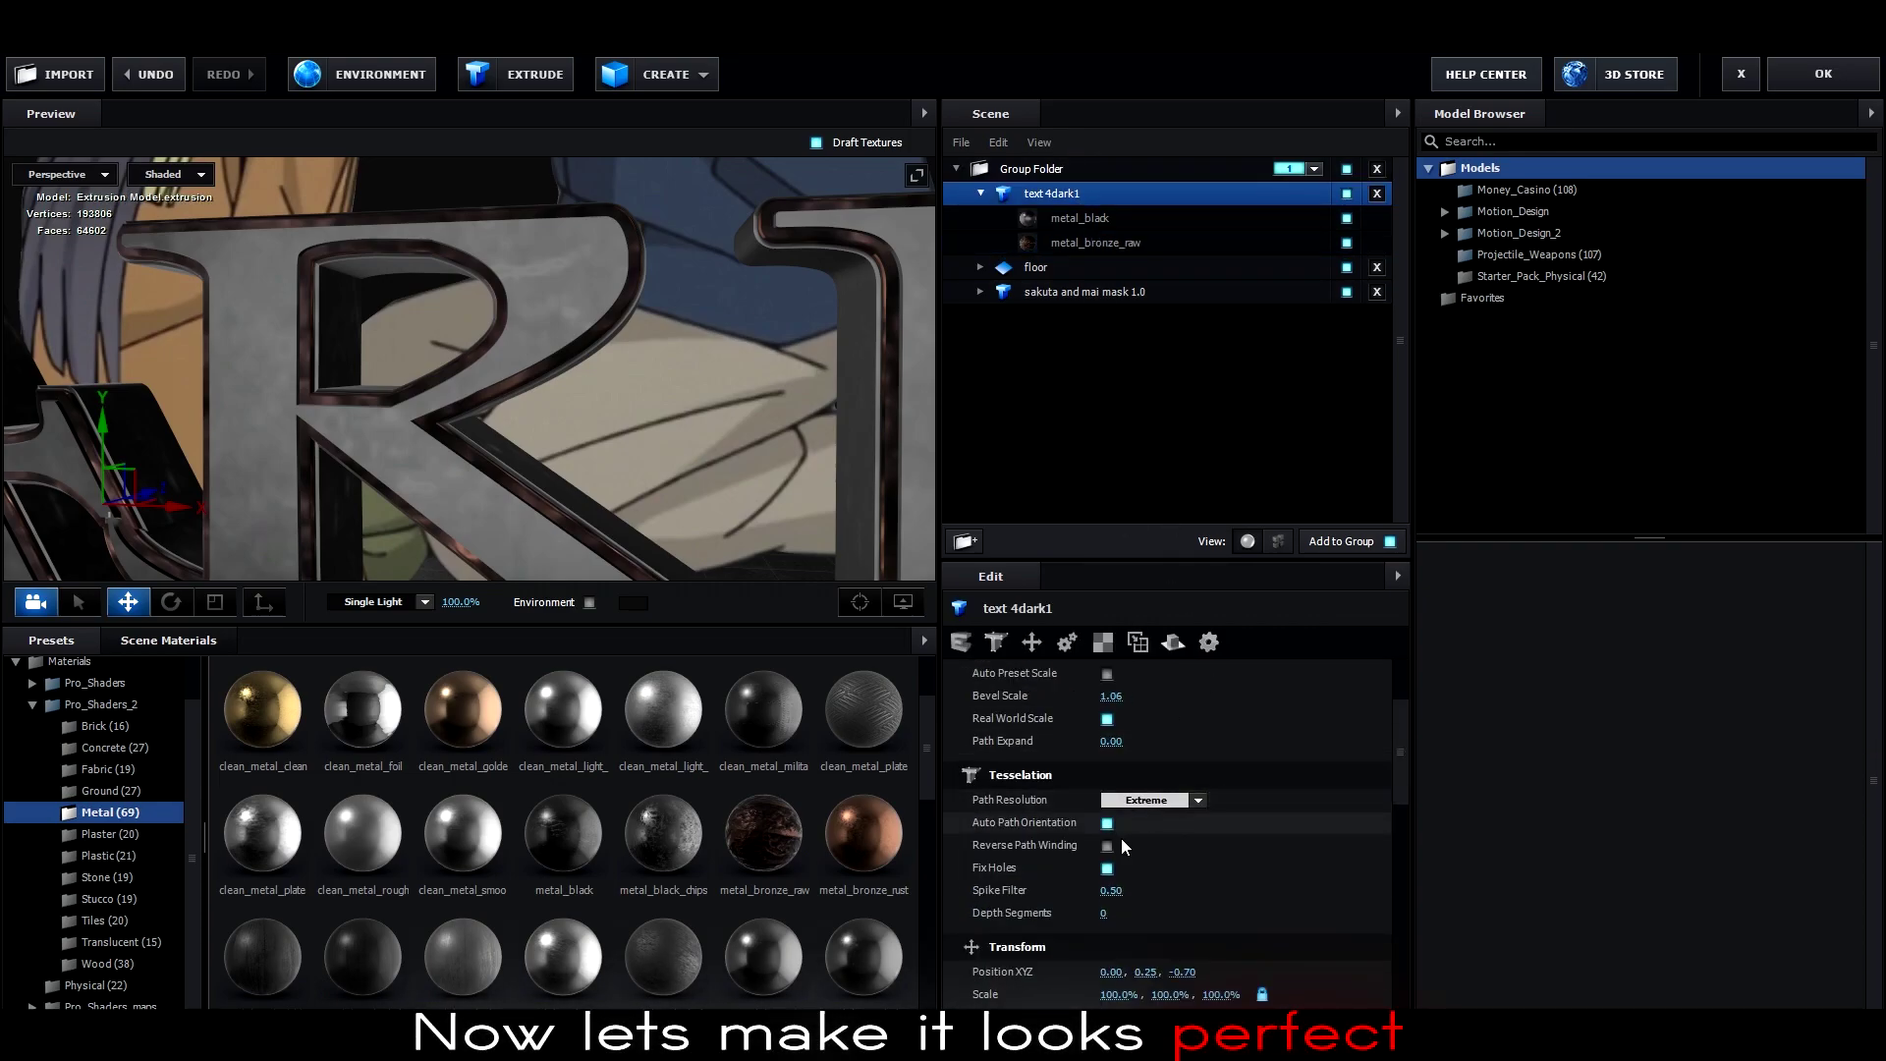
scroll(1124, 902, "down", 5)
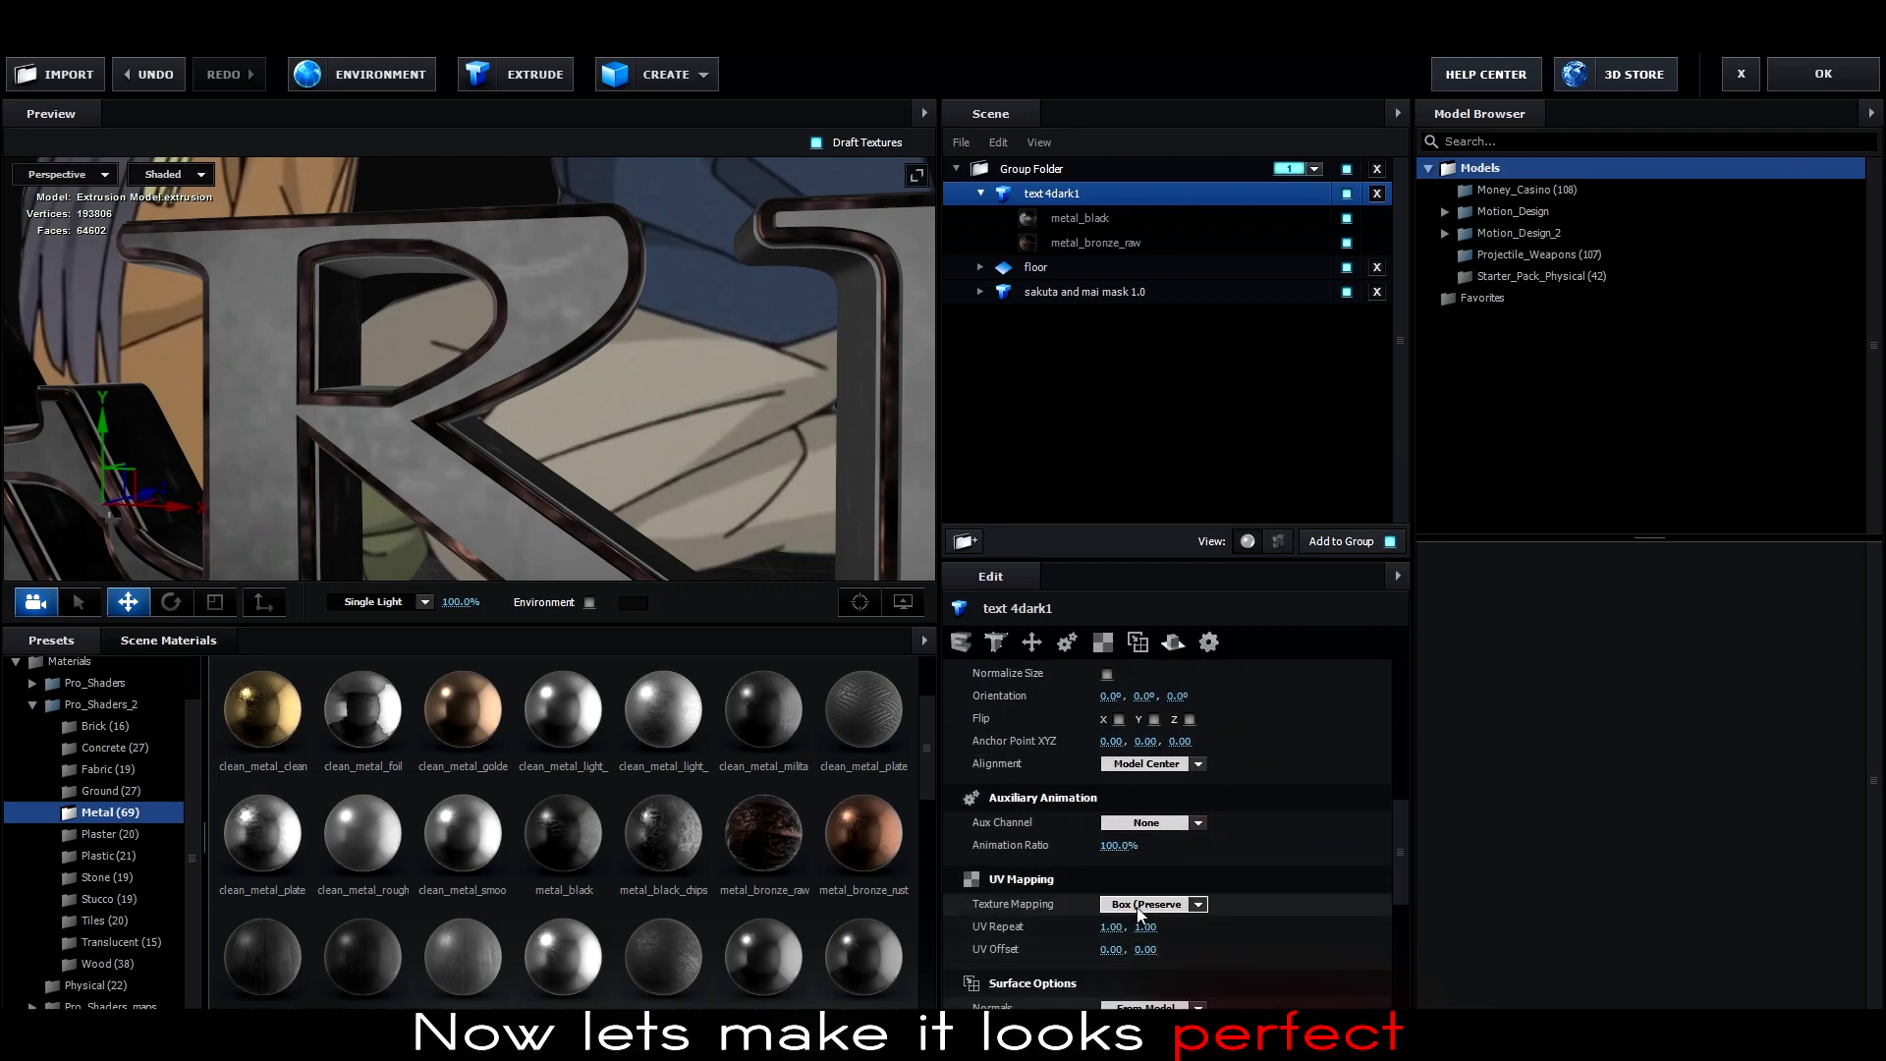
type("10")
key("Return")
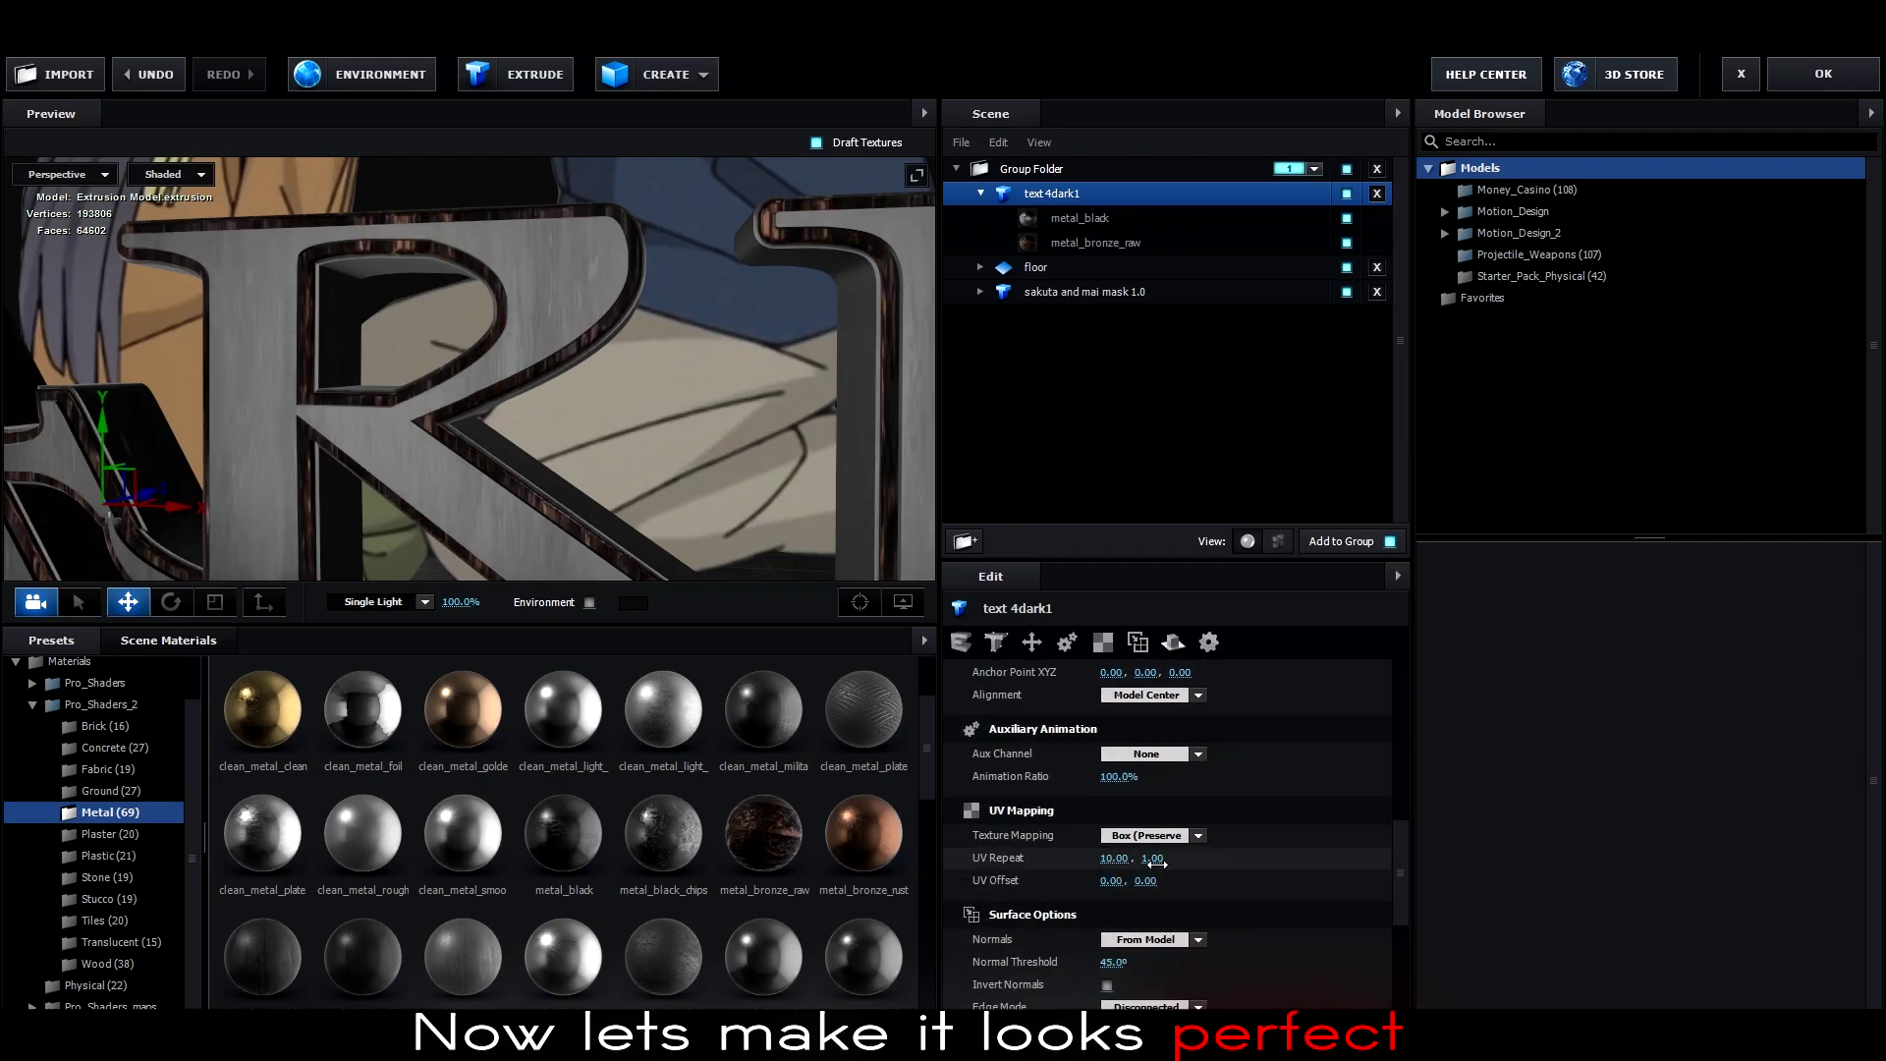
left_click(1153, 859)
type("100")
key("Return")
left_click(1161, 859)
type("10")
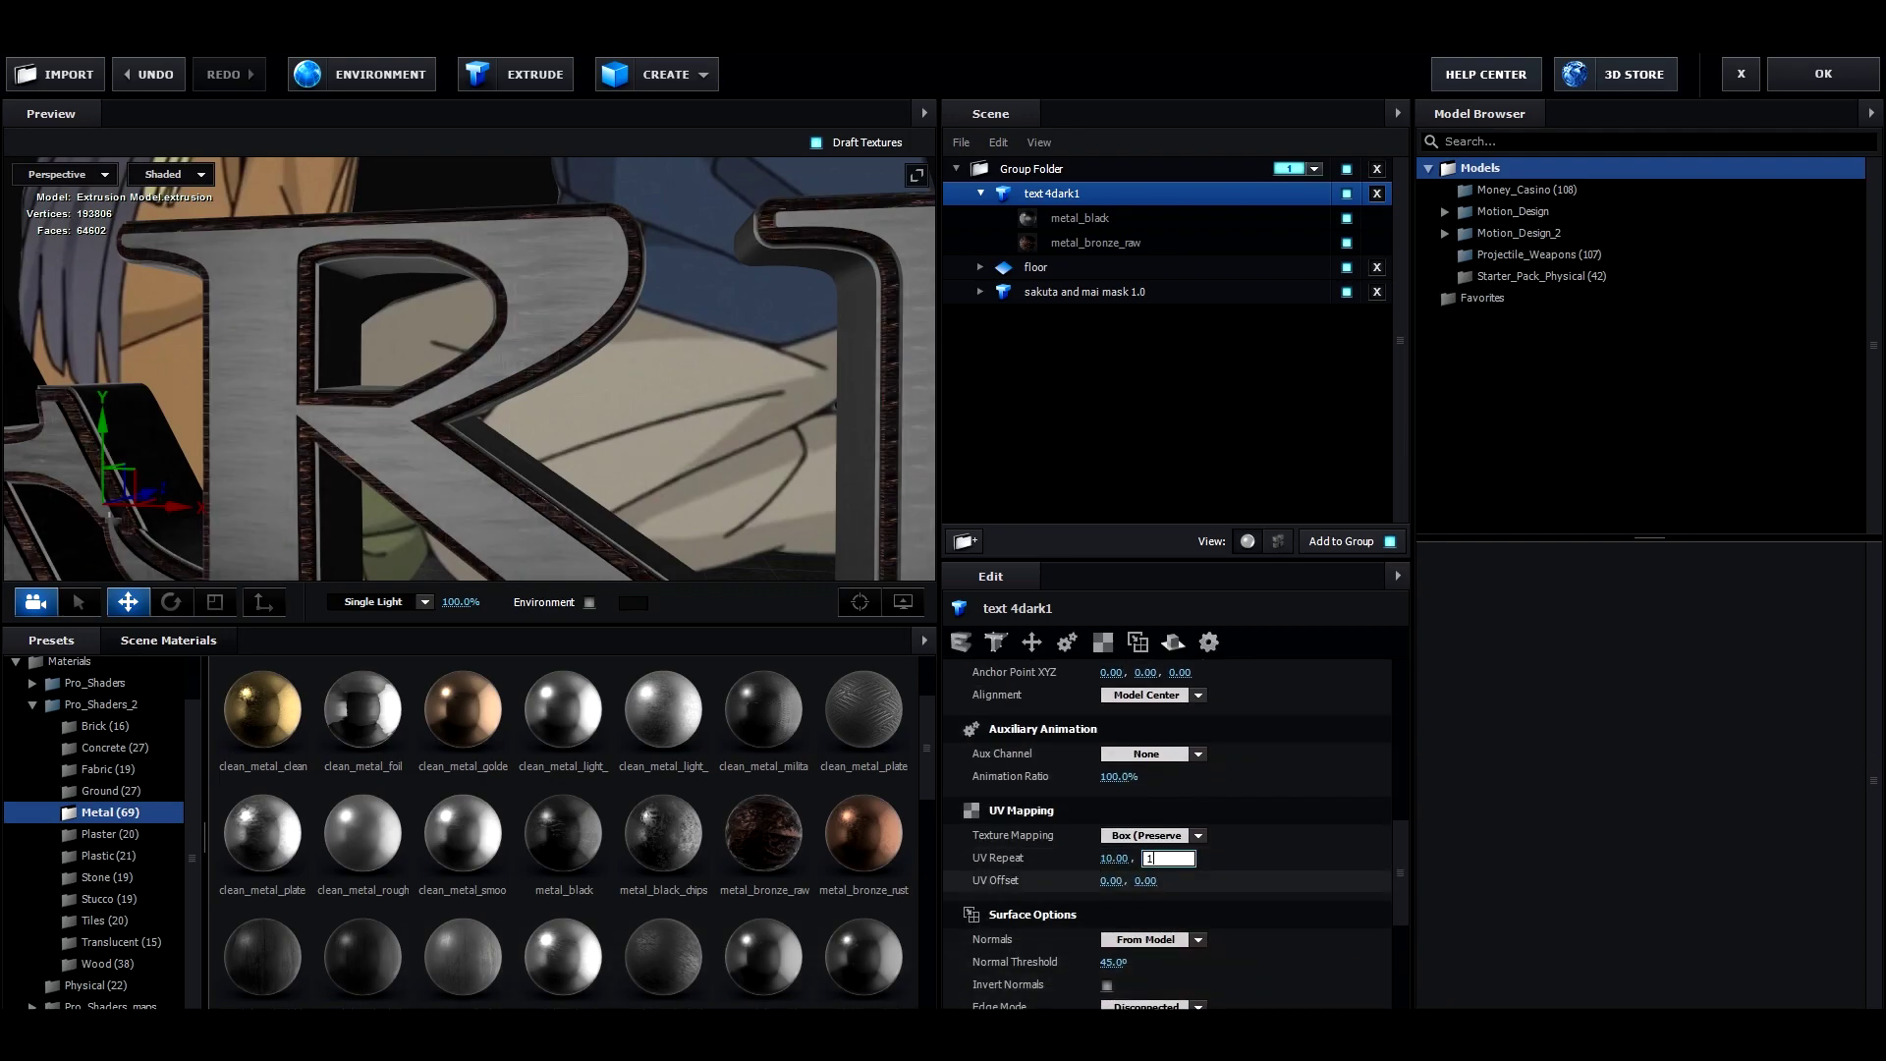
key("Return")
Examine the tiled metal textures on the text's faces and bevels up close.
scroll(739, 391, "down", 5)
middle_click_drag(739, 391, 749, 424)
left_click_drag(749, 423, 793, 407)
scroll(798, 415, "up", 5)
scroll(800, 425, "down", 4)
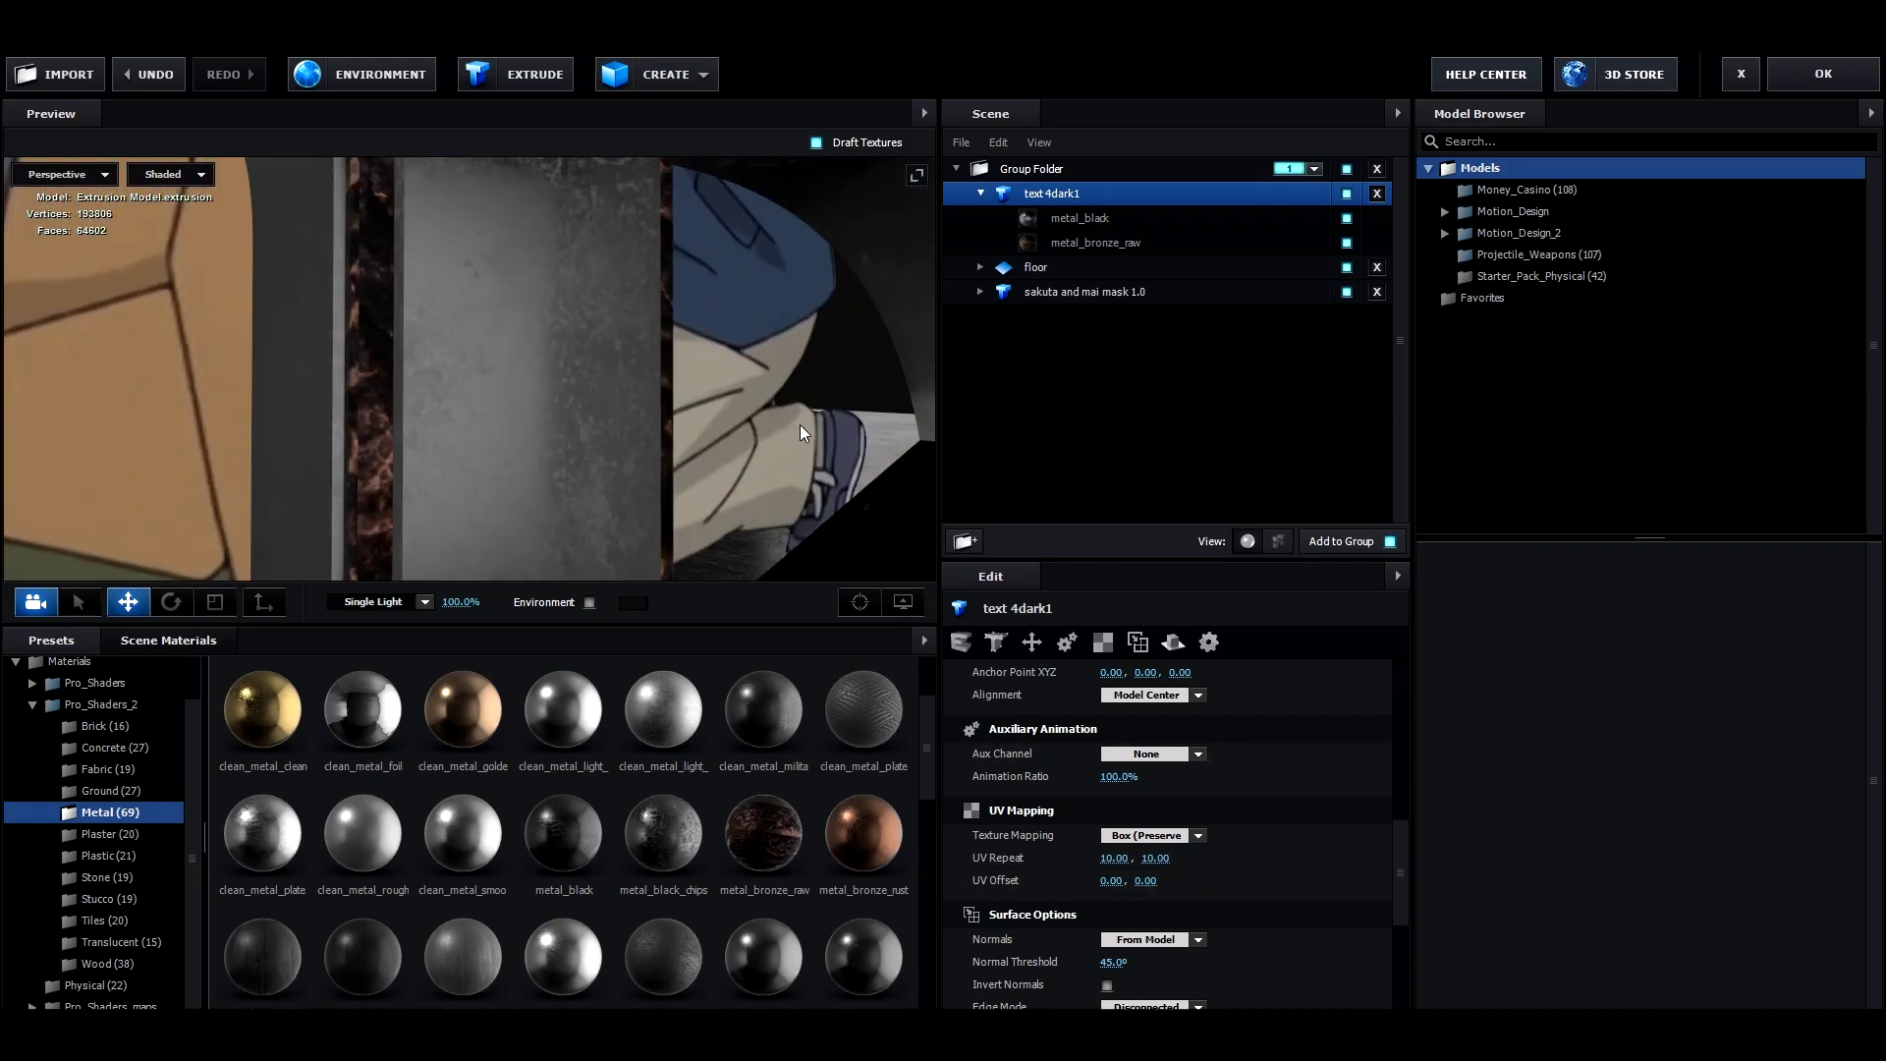
left_click_drag(801, 427, 838, 431)
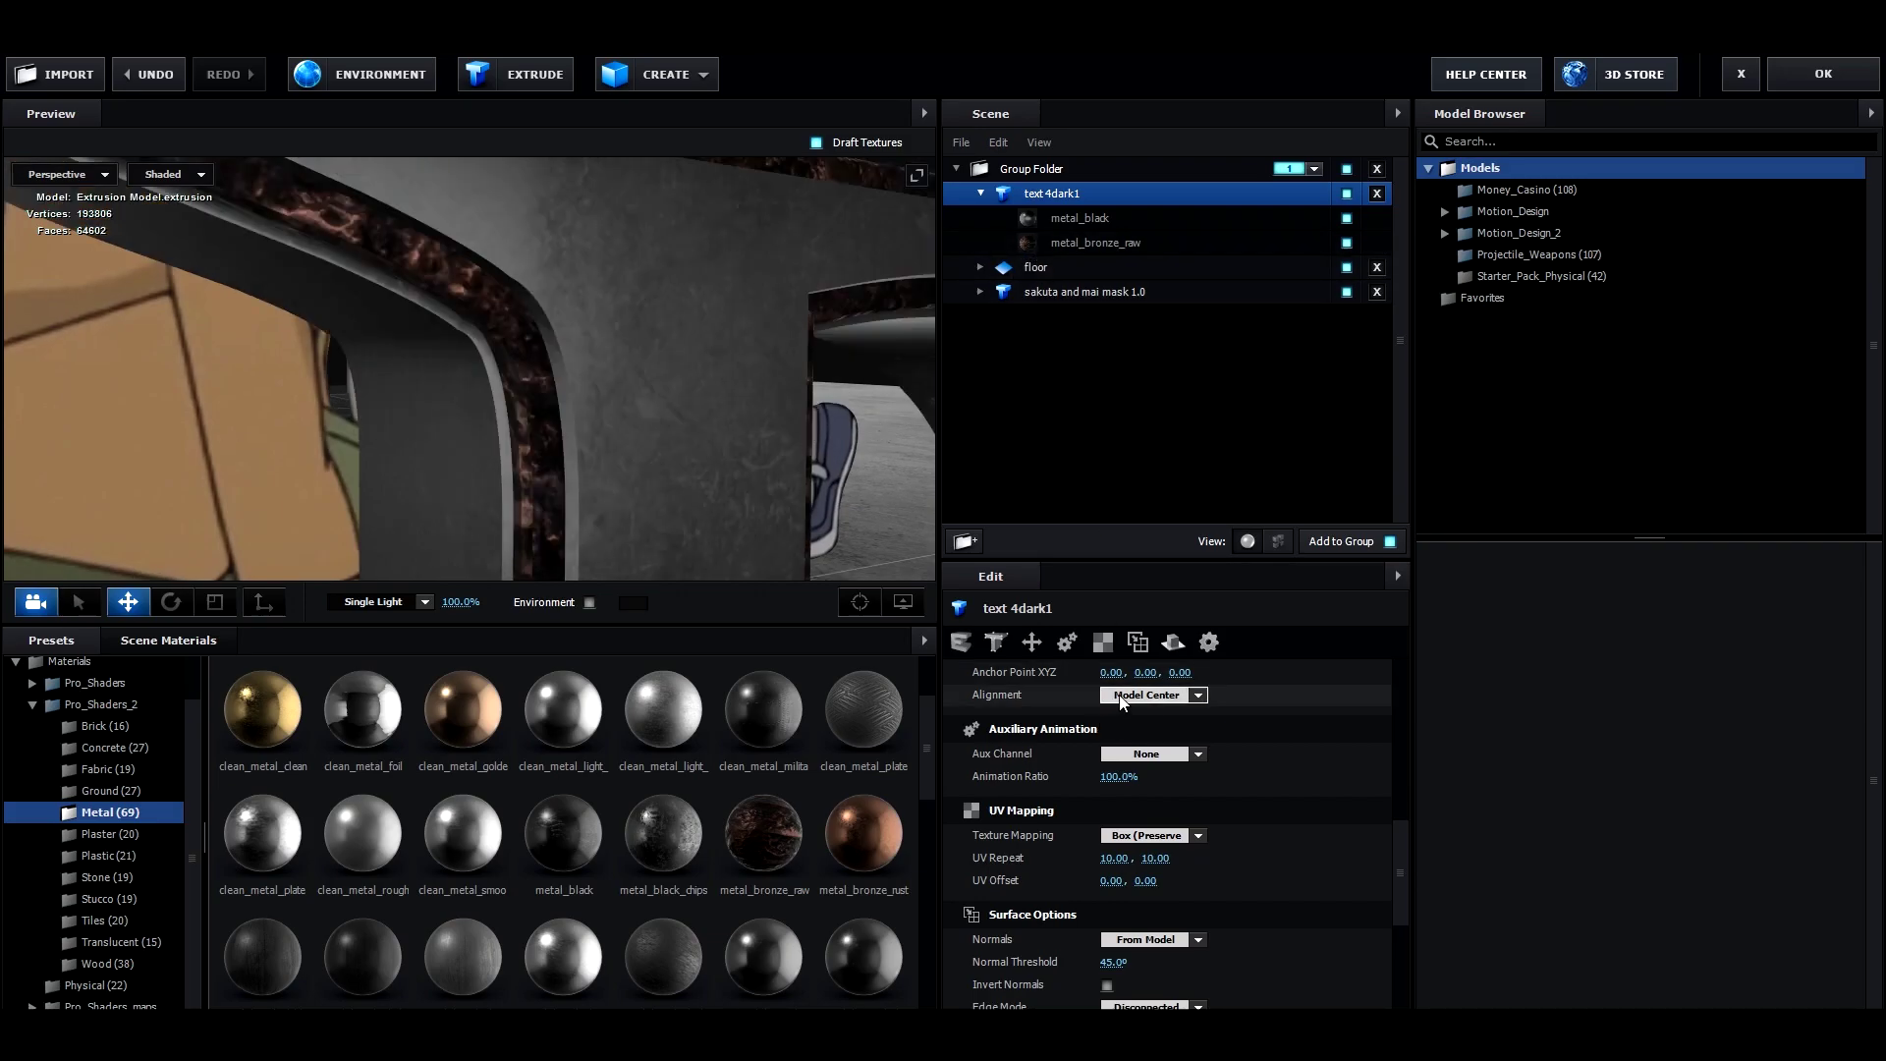
scroll(1135, 755, "up", 3)
scroll(1135, 754, "up", 10)
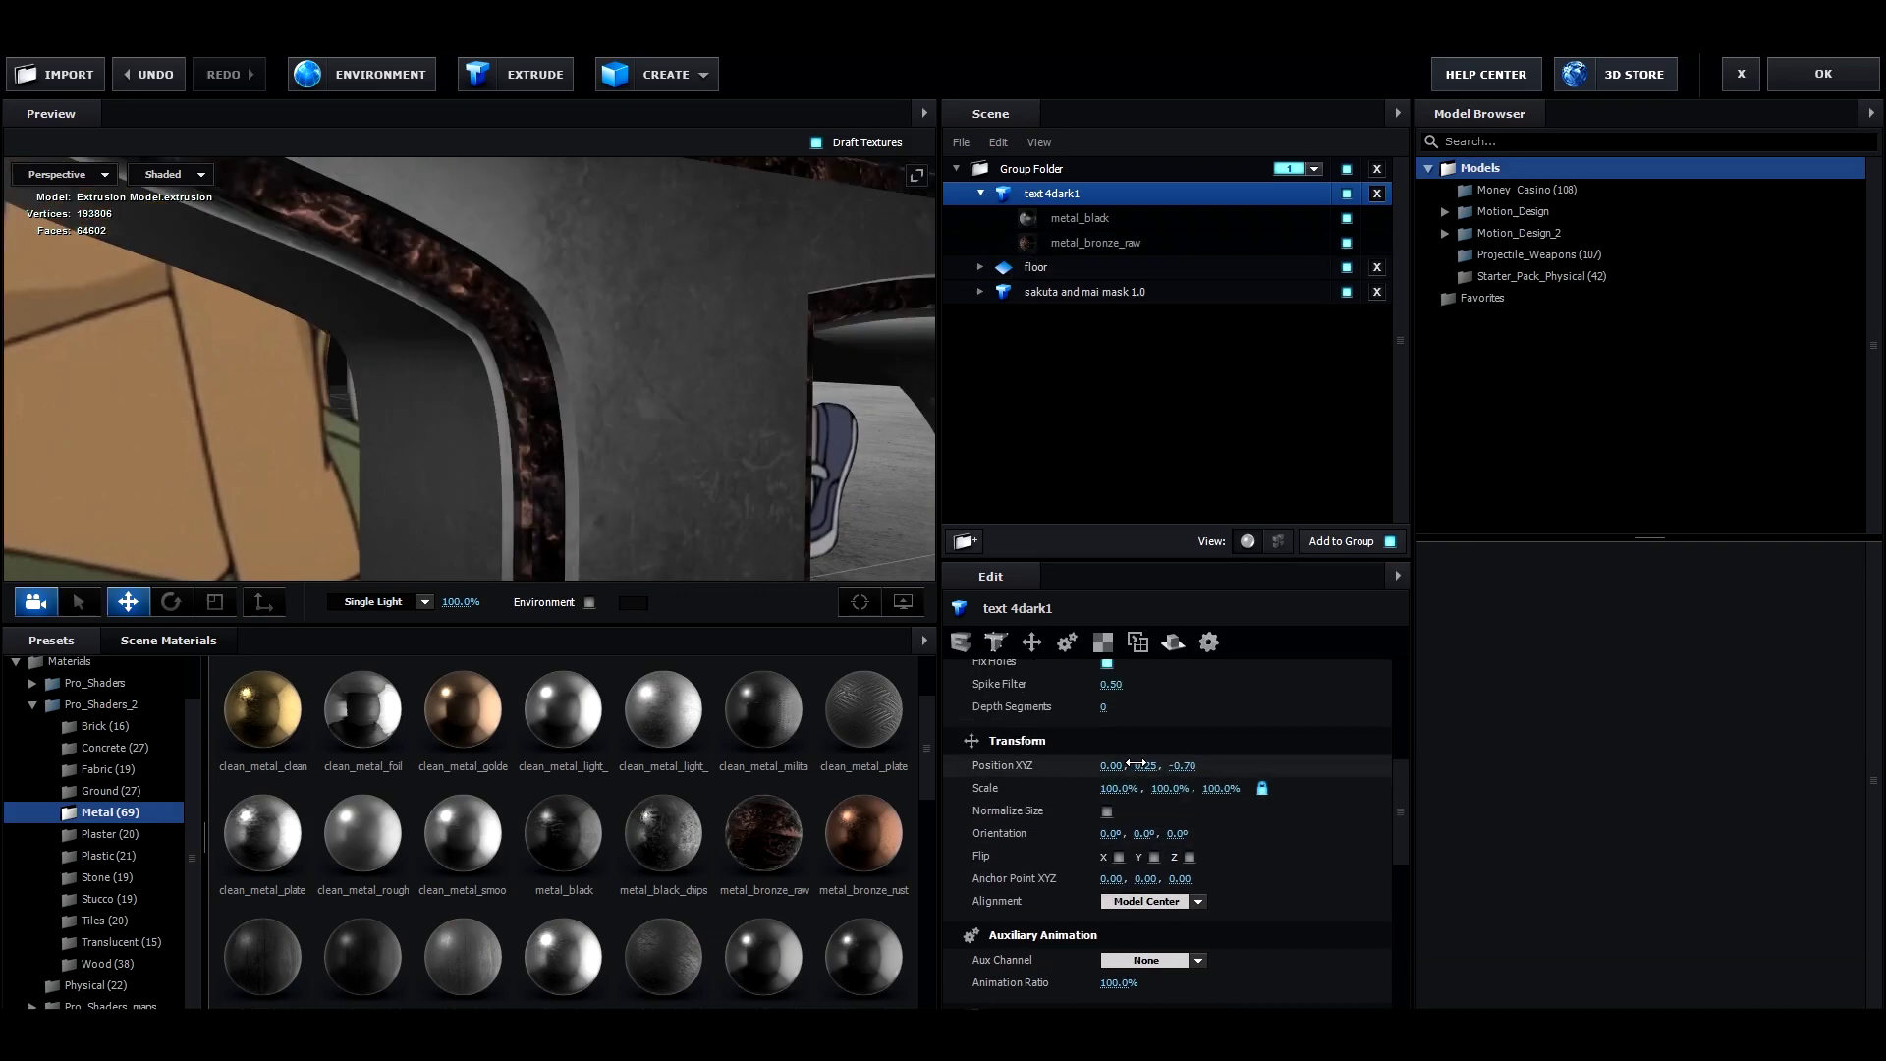
Change the reflectivity color of the text's metal_bronze_raw material to grey 6B6B6B.
left_click(1087, 245)
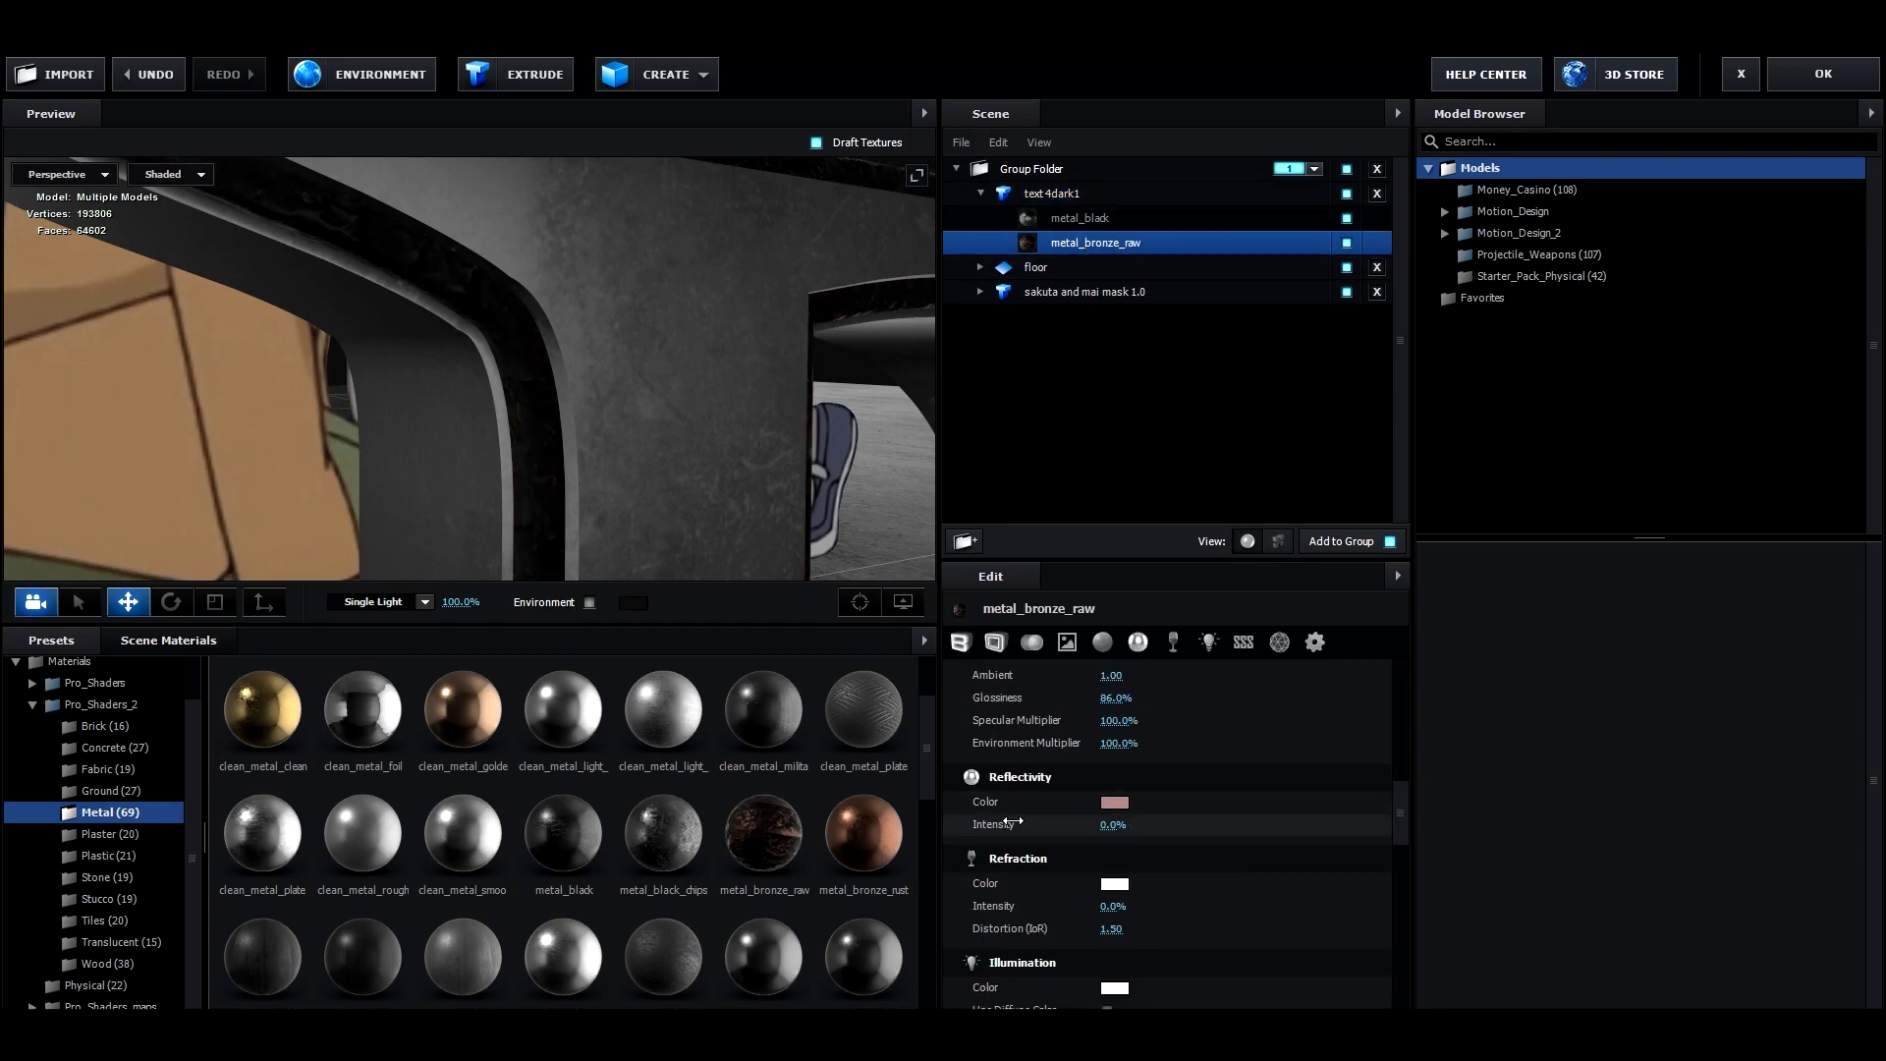
left_click(1114, 803)
mouse_move(1115, 806)
left_mouse_down()
mouse_move(1145, 770)
mouse_move(1116, 885)
mouse_move(943, 816)
mouse_move(822, 820)
mouse_move(804, 755)
mouse_move(804, 775)
left_mouse_up()
left_click_drag(1113, 771, 901, 851)
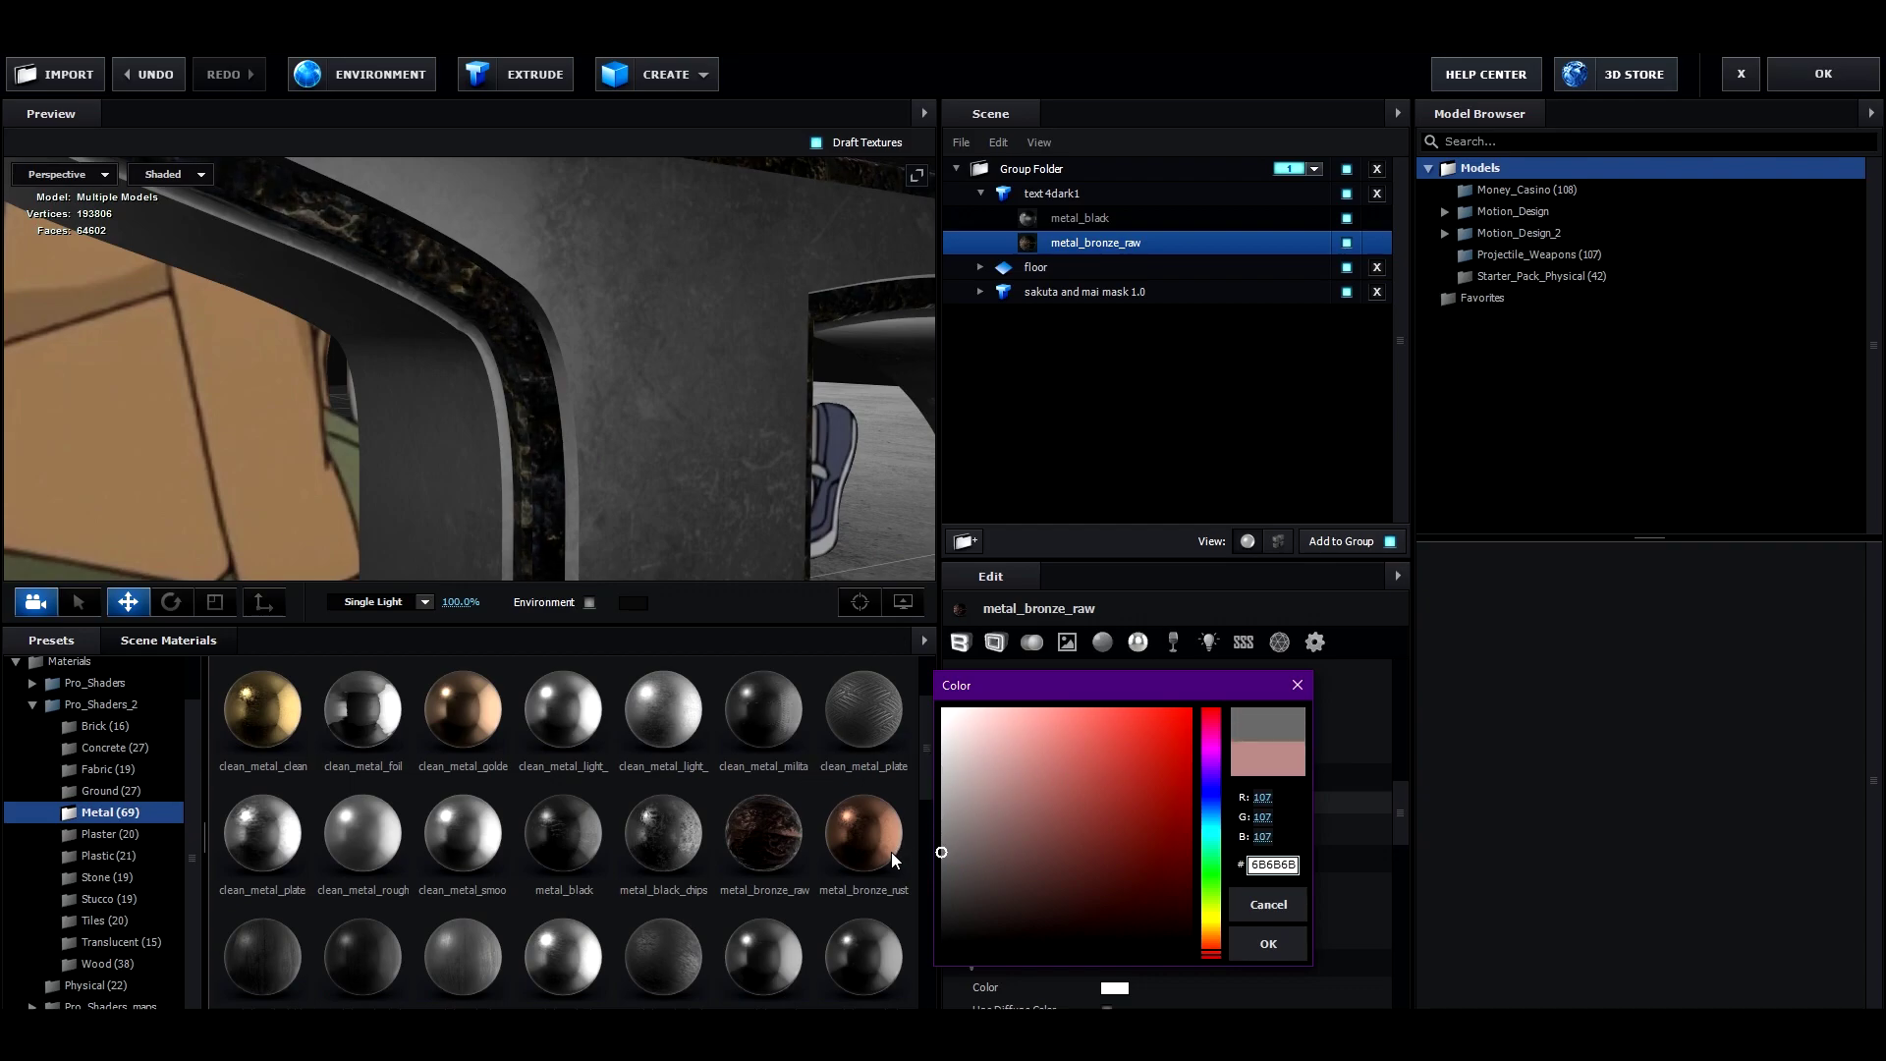
left_click(1277, 941)
Set metal_bronze_raw's refraction distortion to 2.15 and enable Use Diffuse Color for its illumination.
scroll(1165, 837, "down", 2)
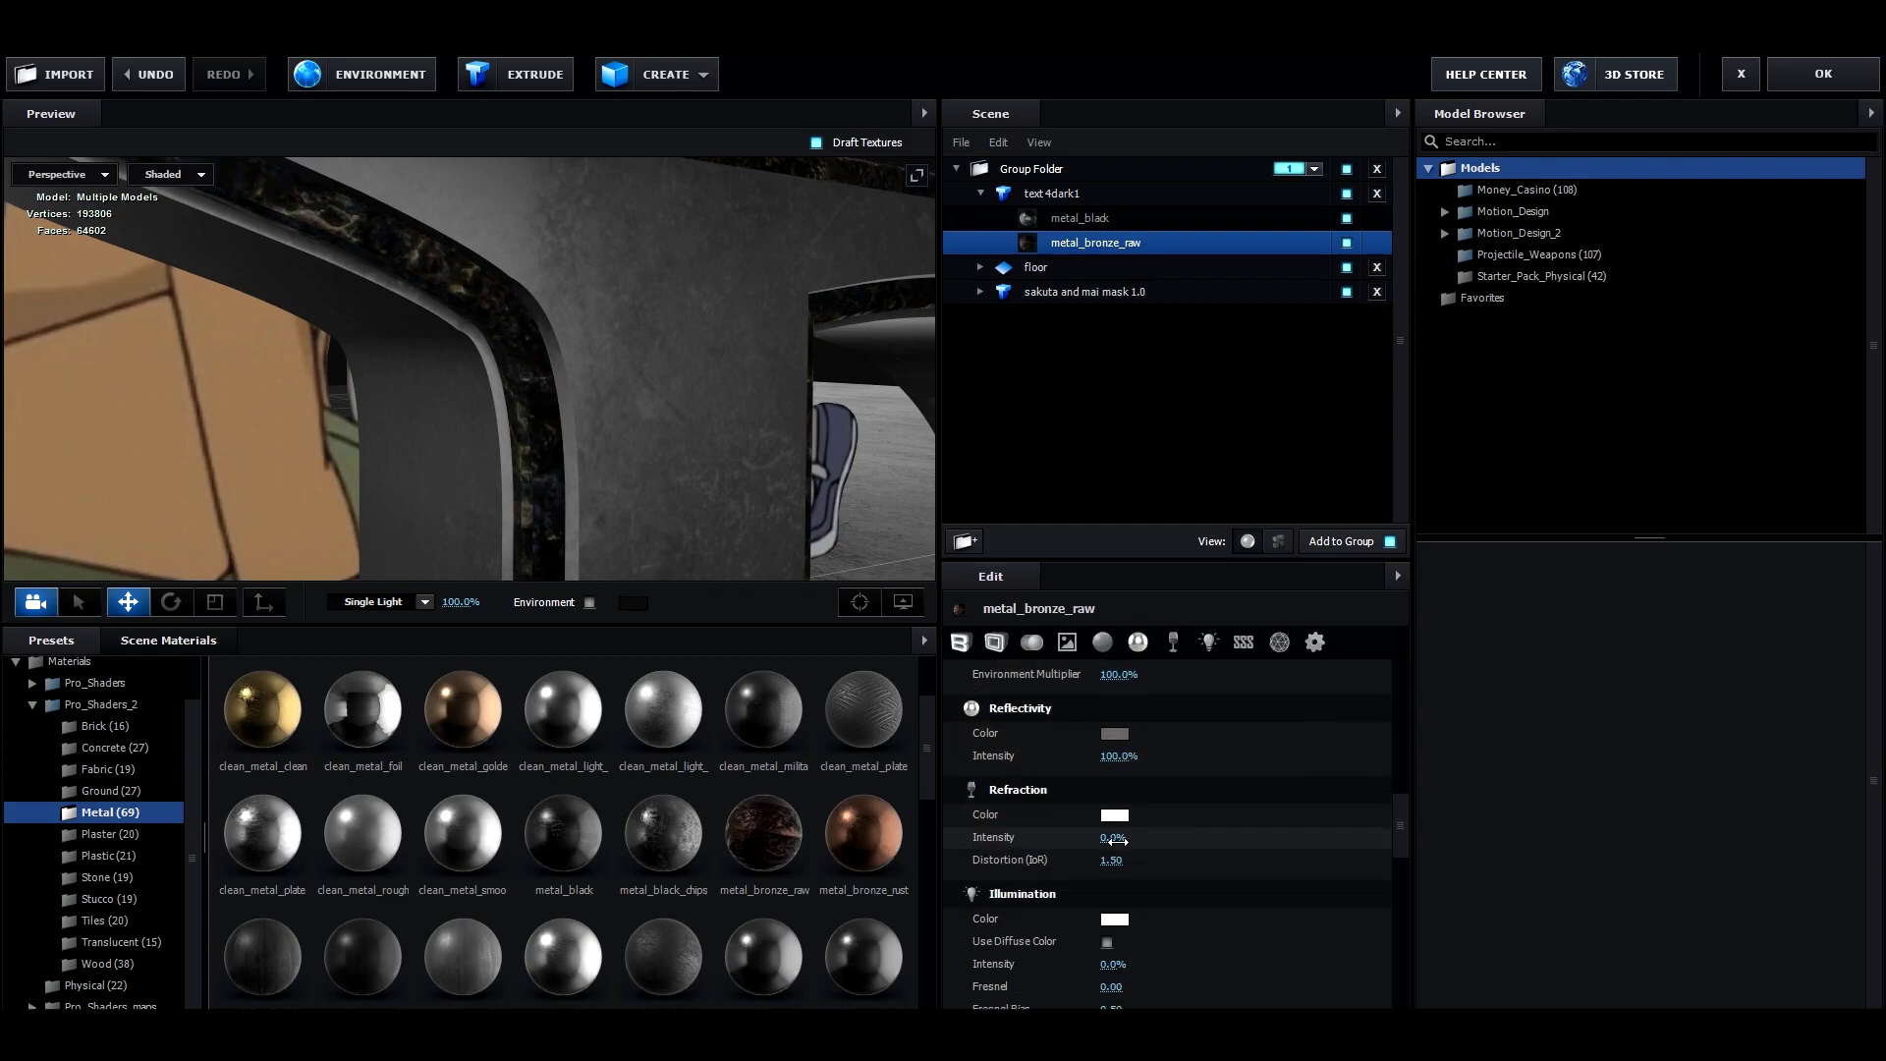
left_click_drag(1112, 859, 1157, 860)
scroll(1157, 859, "down", 2)
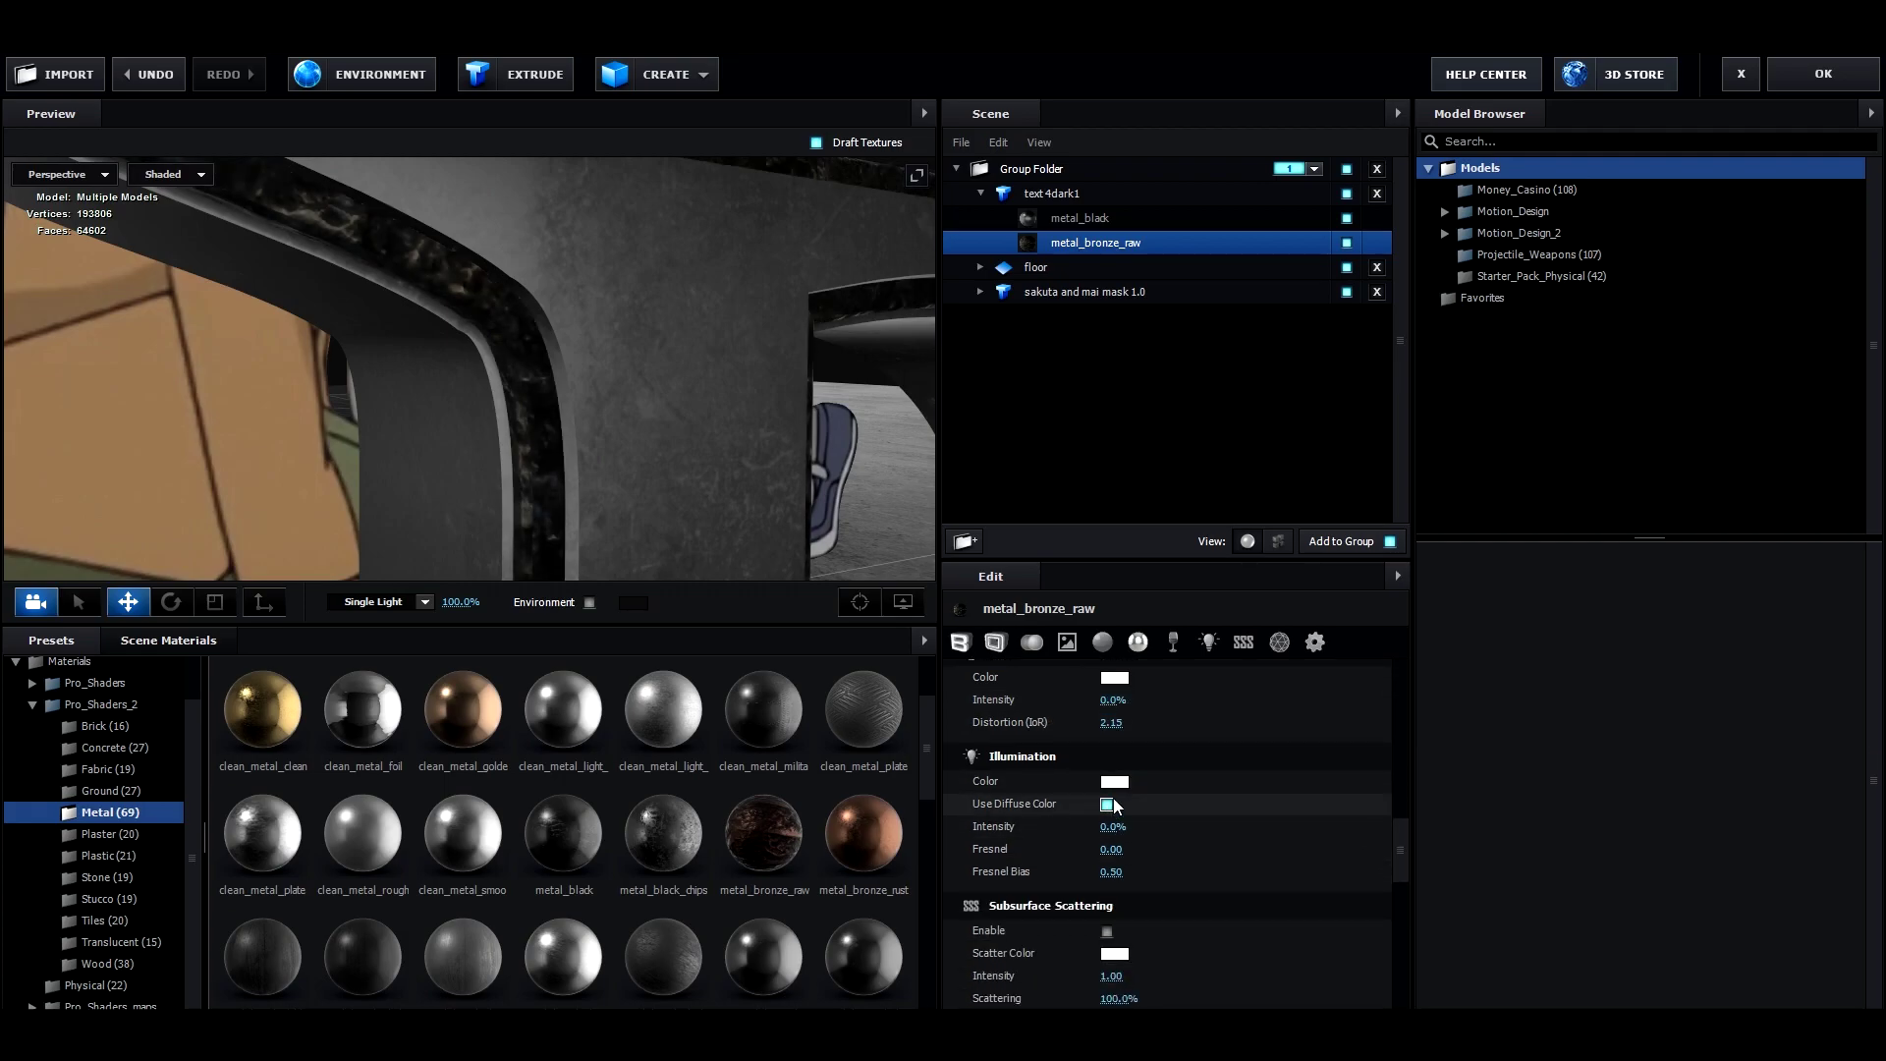
left_click(1114, 782)
left_click(1148, 753)
left_click(1239, 886)
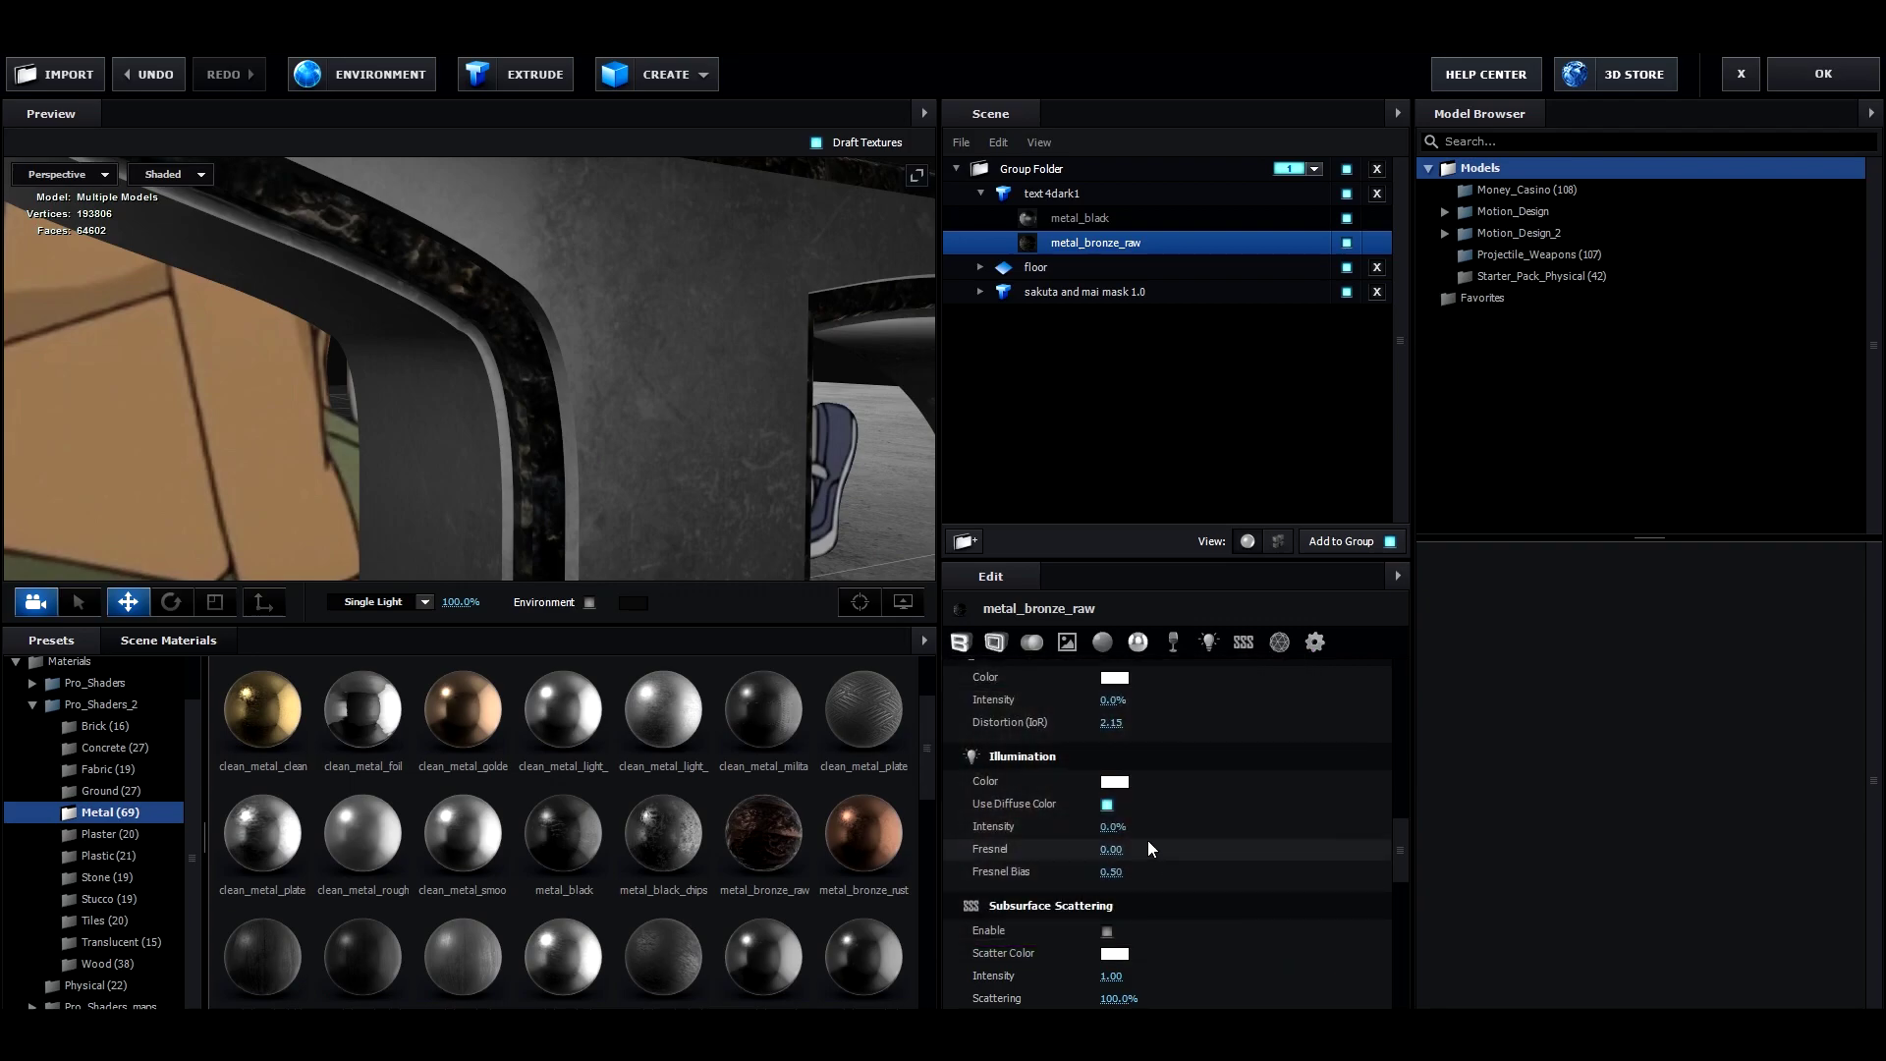
Review metal_bronze_raw's subsurface, wireframe and advanced settings, and inspect the letters' bevels from several angles.
scroll(1150, 835, "down", 4)
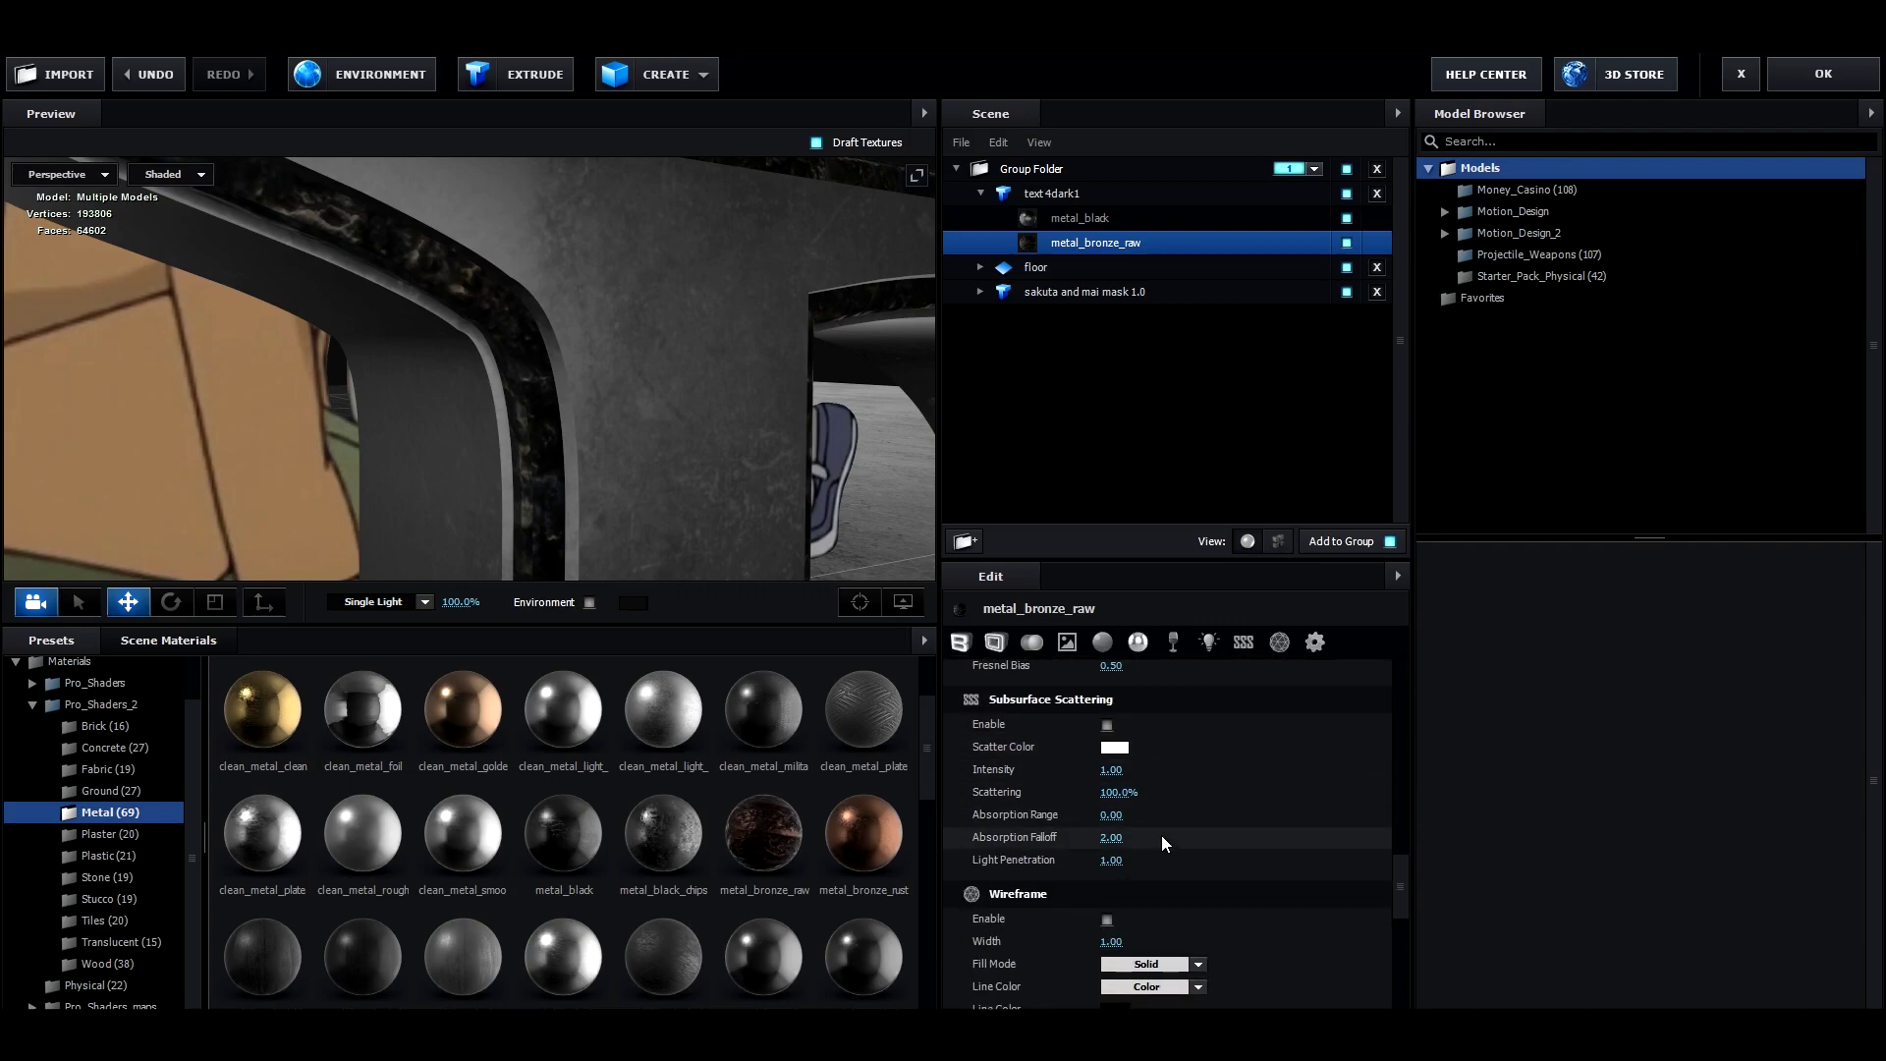
scroll(1113, 858, "down", 2)
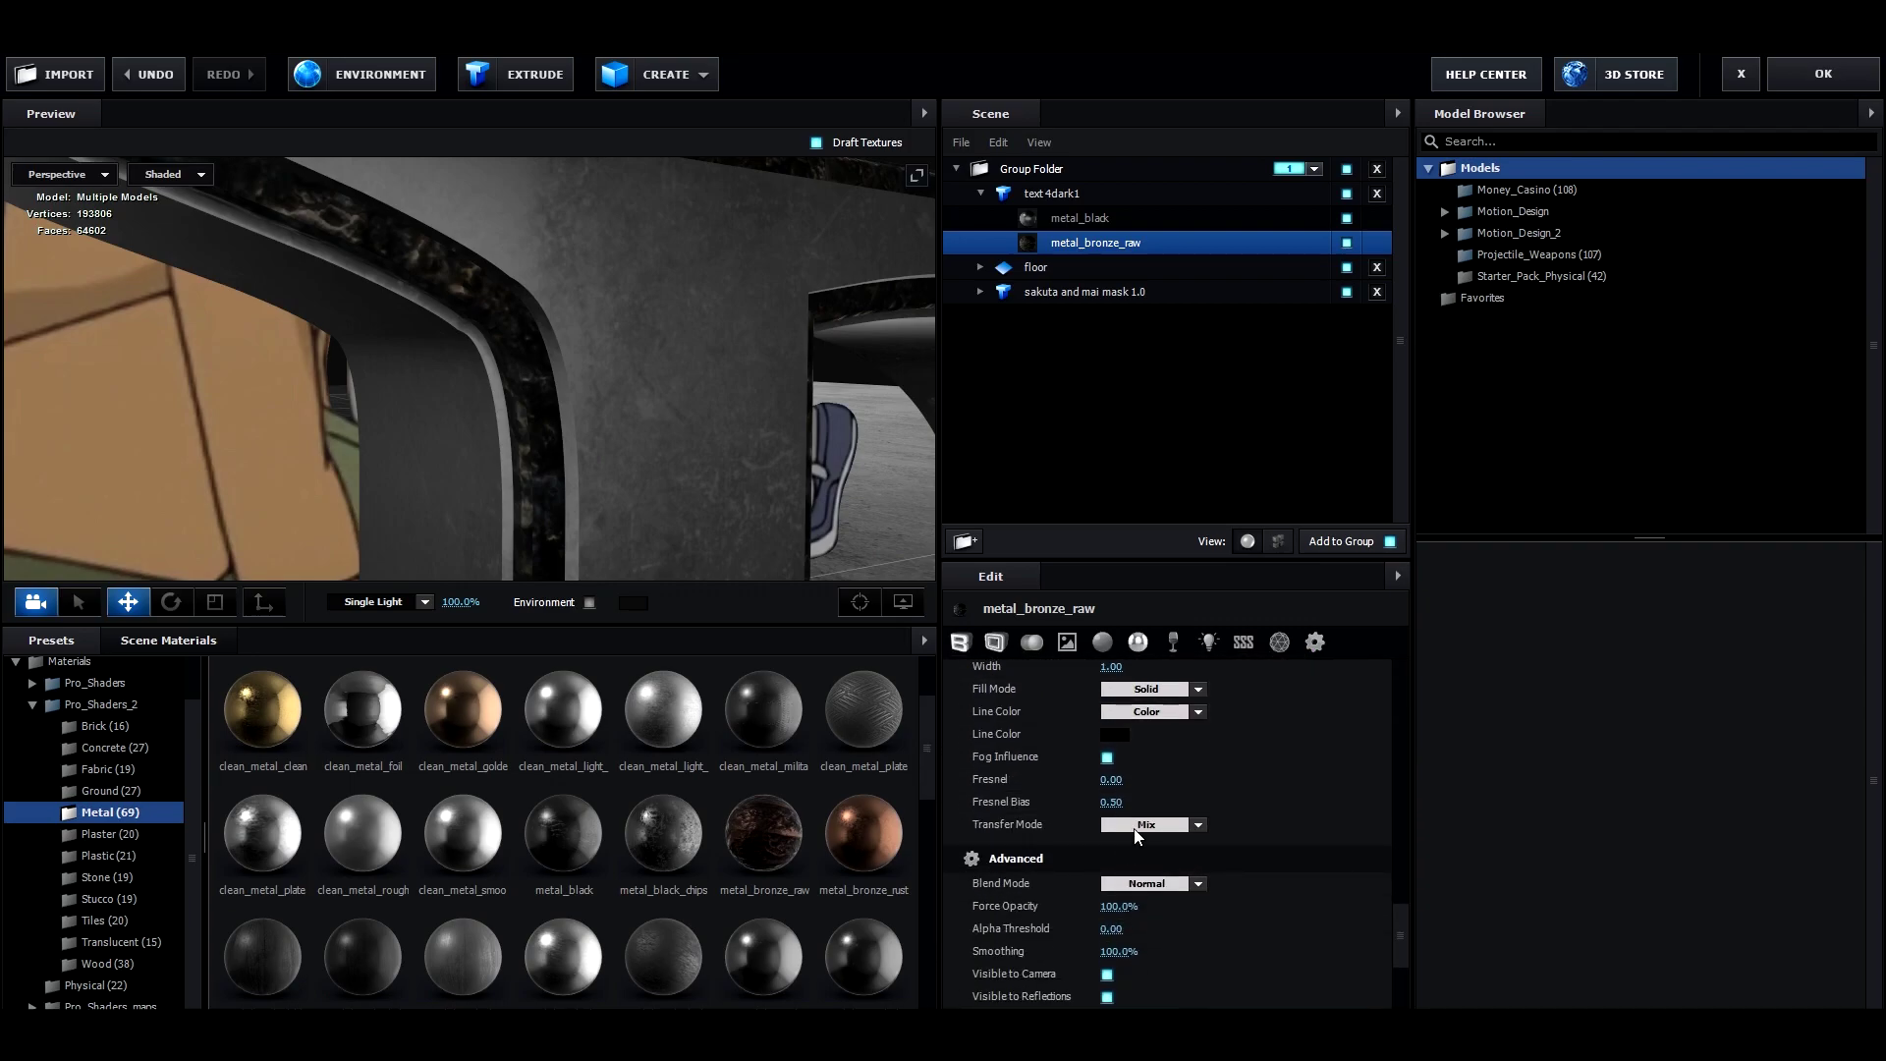
scroll(1152, 786, "down", 2)
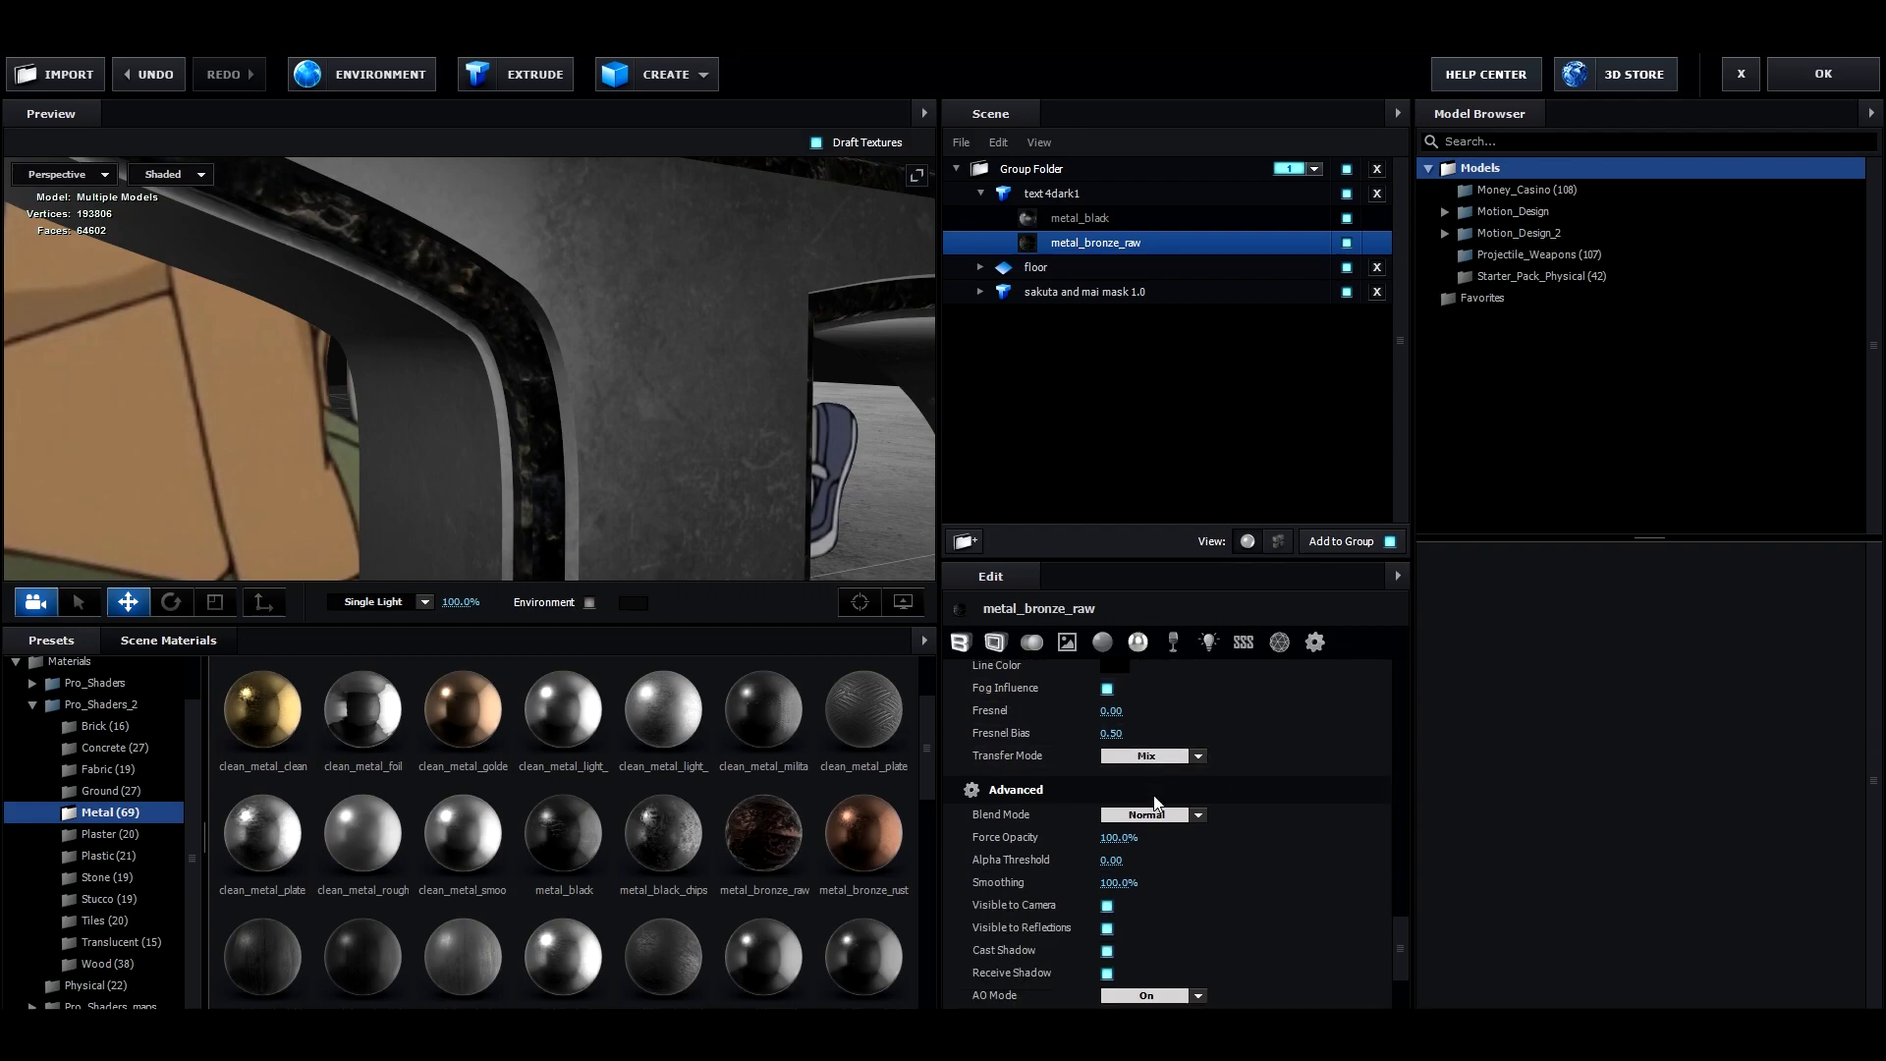
scroll(1165, 829, "up", 2)
scroll(672, 397, "down", 5)
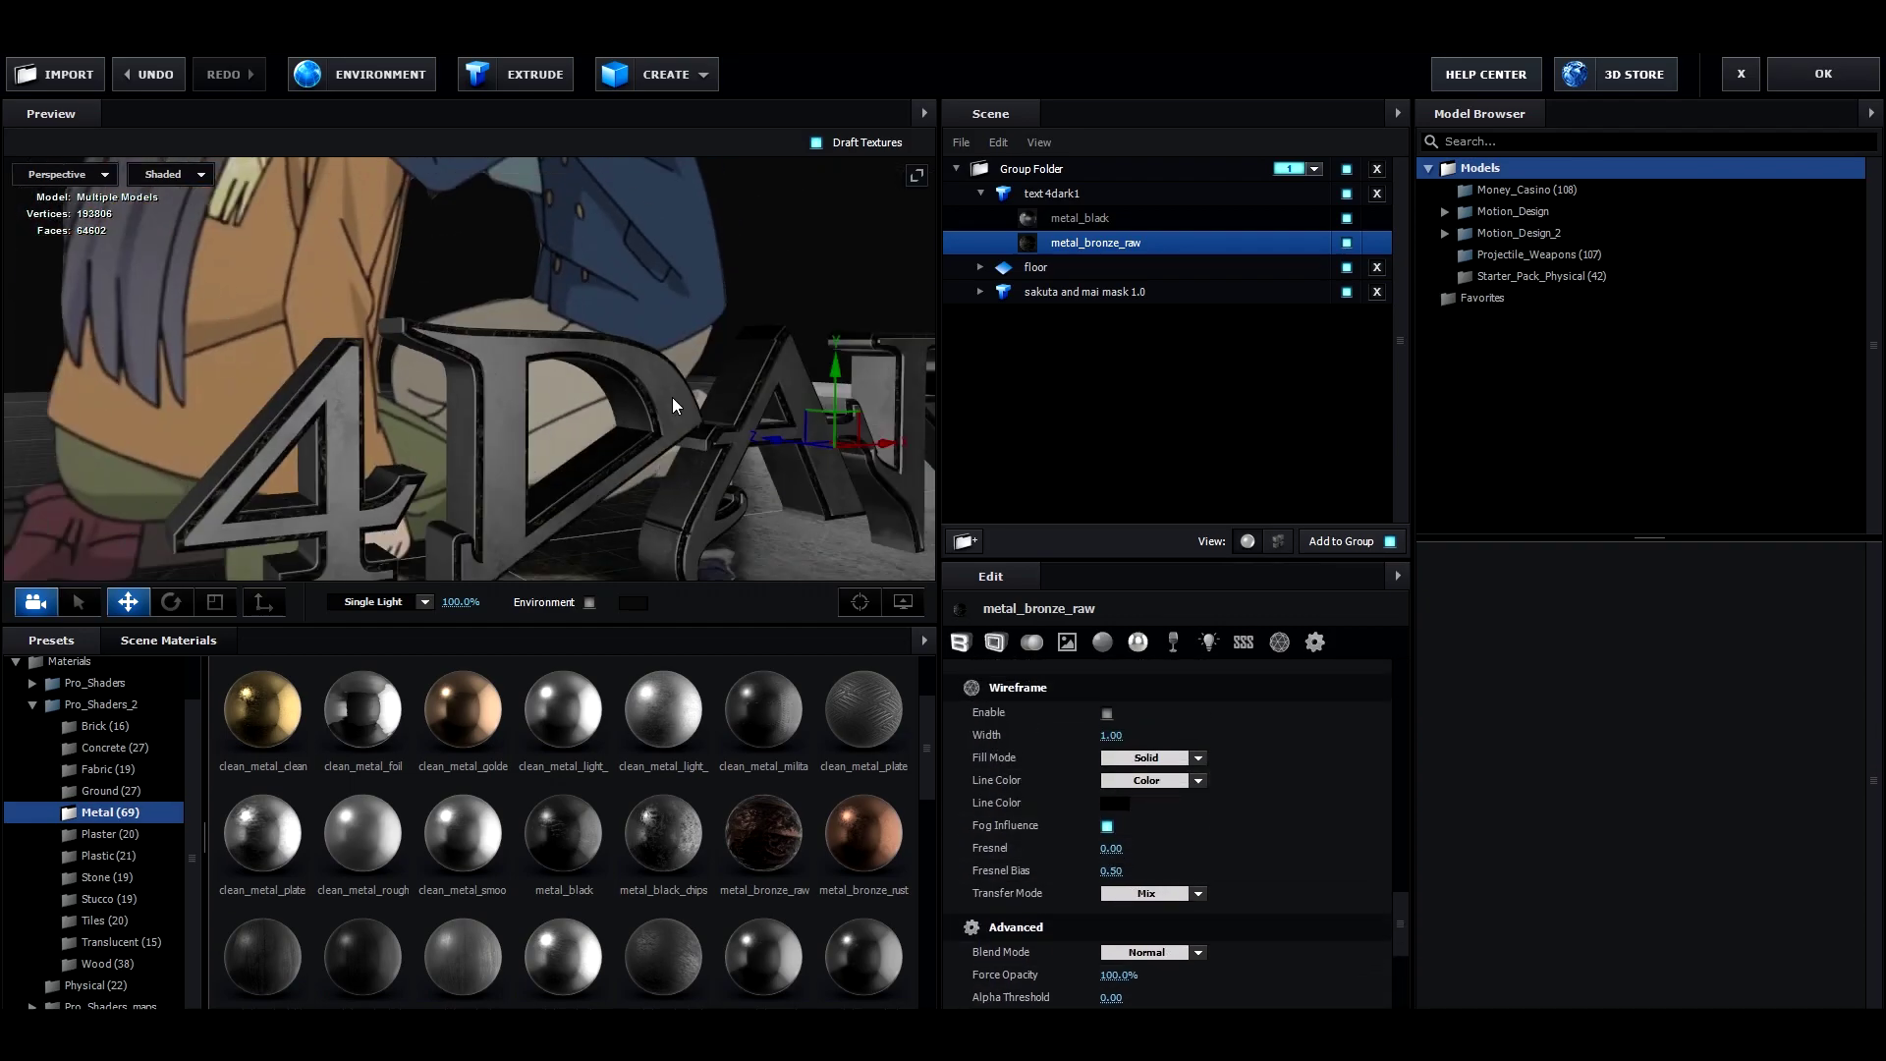
left_click_drag(662, 418, 627, 427)
scroll(649, 440, "up", 8)
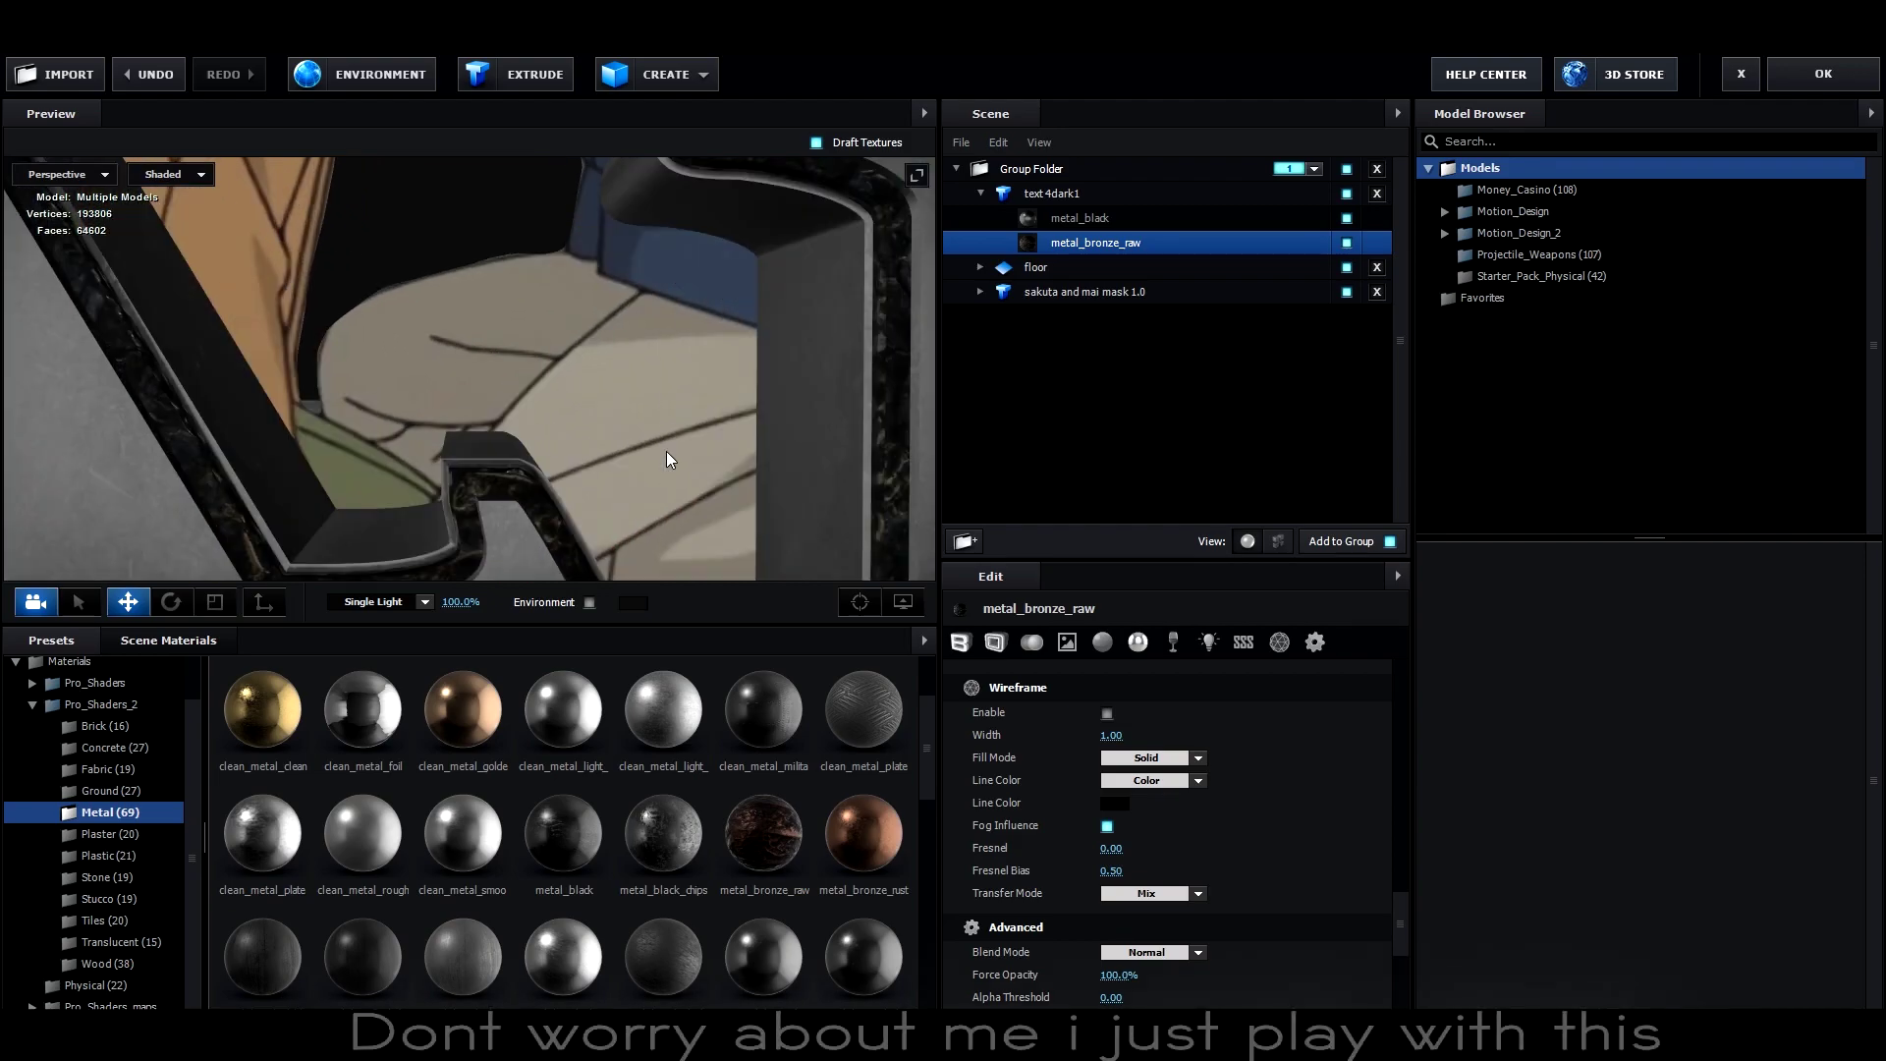
scroll(673, 463, "up", 4)
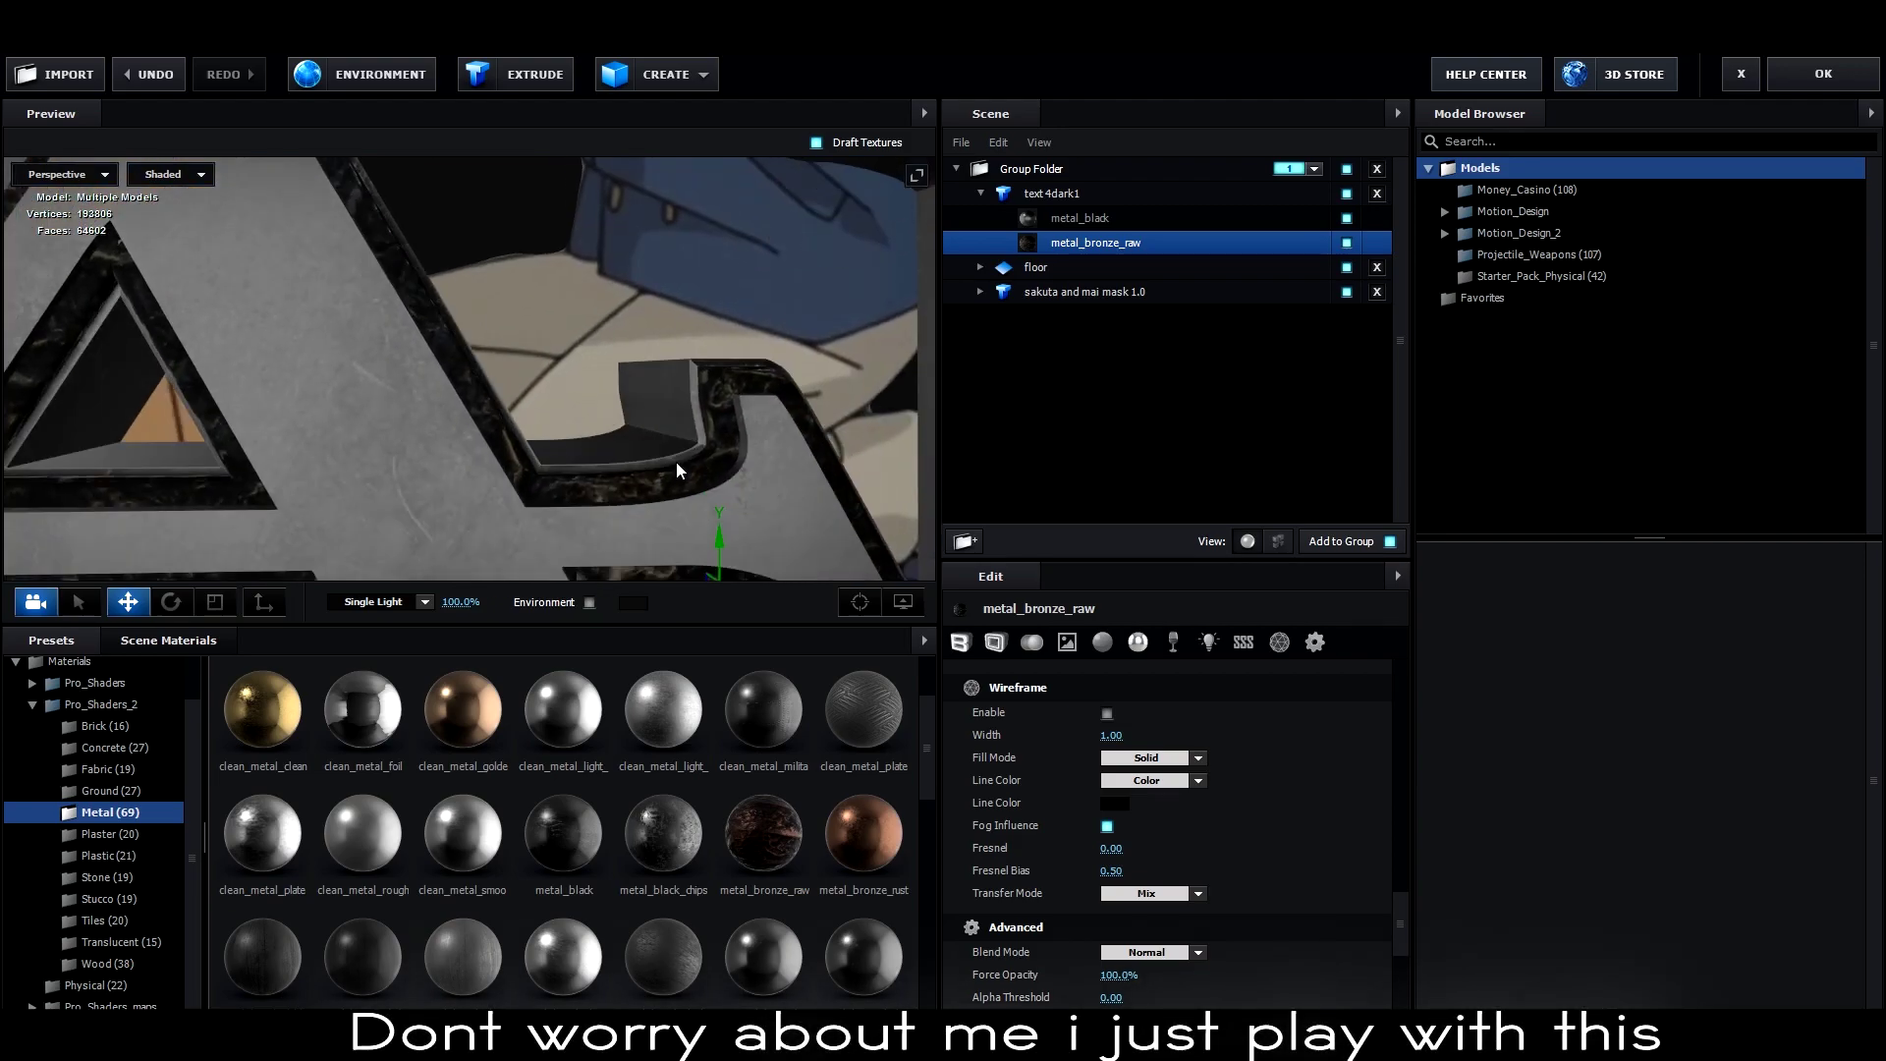
scroll(676, 462, "down", 8)
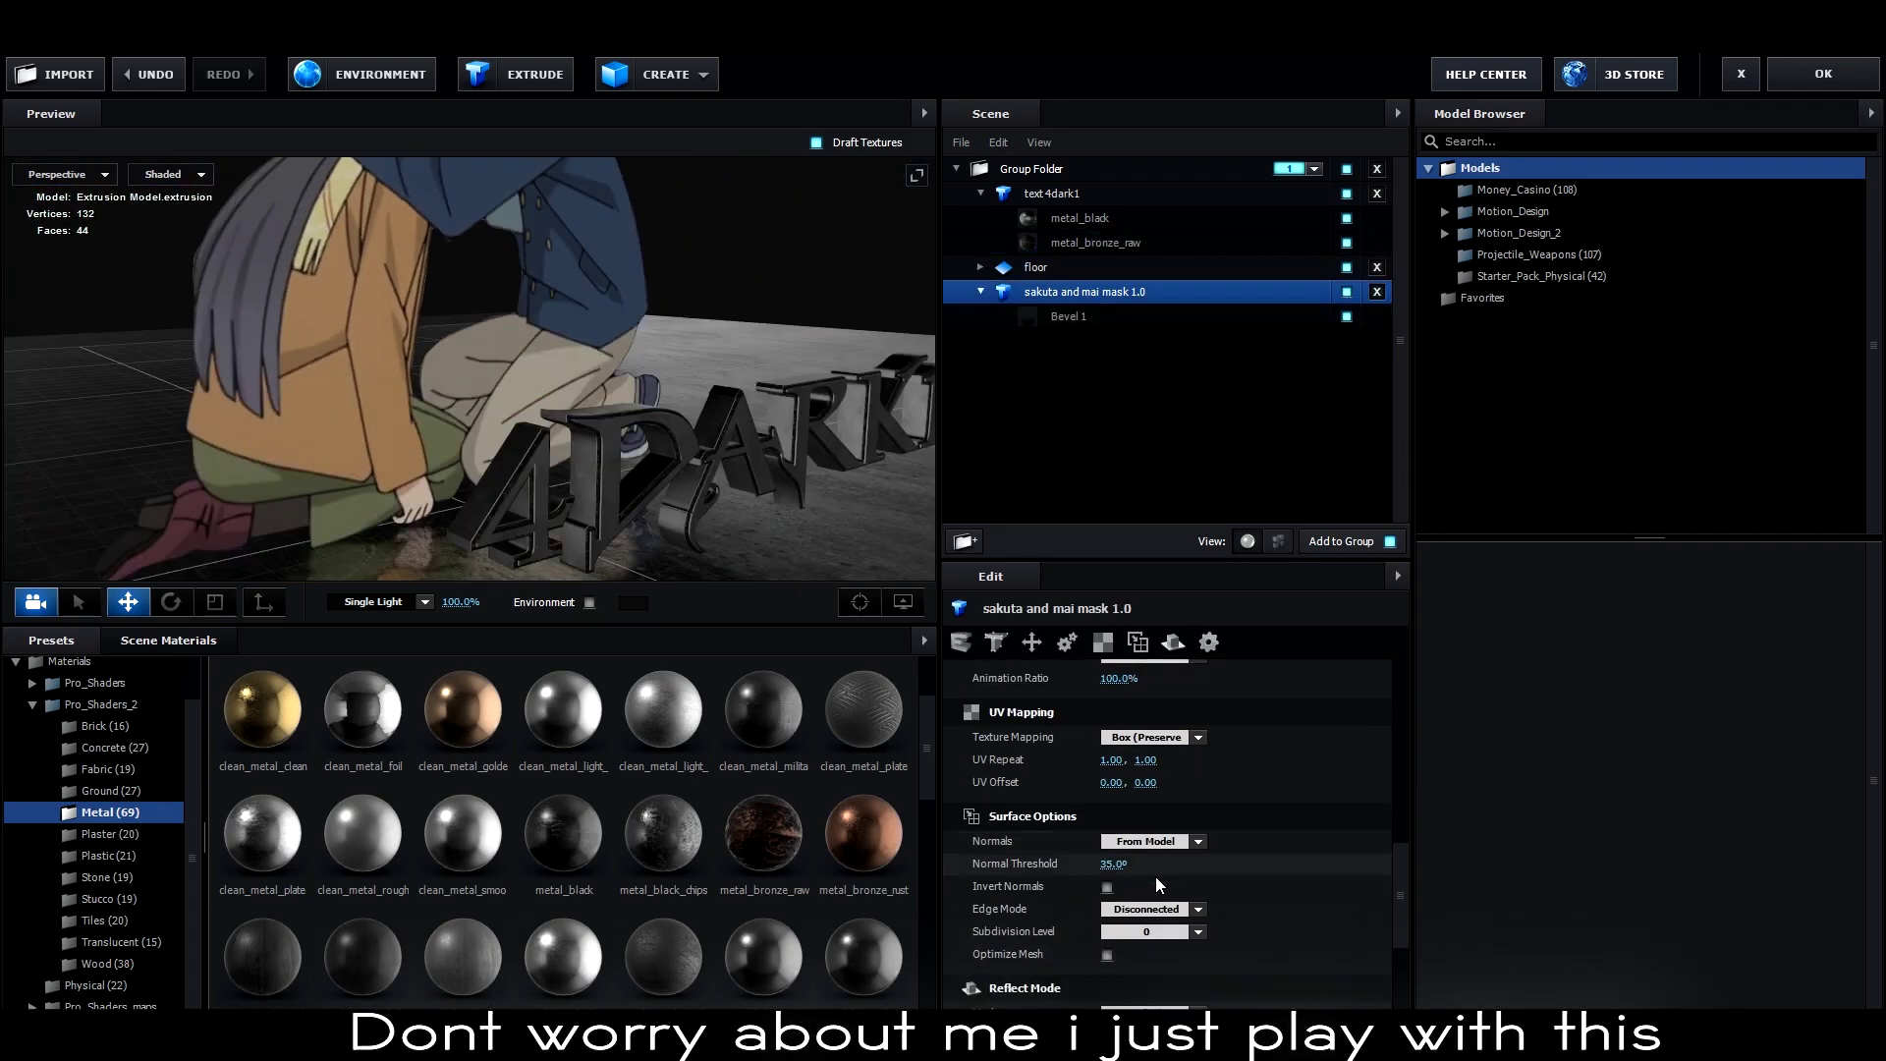
Try the Spherical reflect mode on the sakuta and mai mask and undo it.
scroll(1158, 885, "down", 3)
left_click(1148, 905)
left_click(1145, 976)
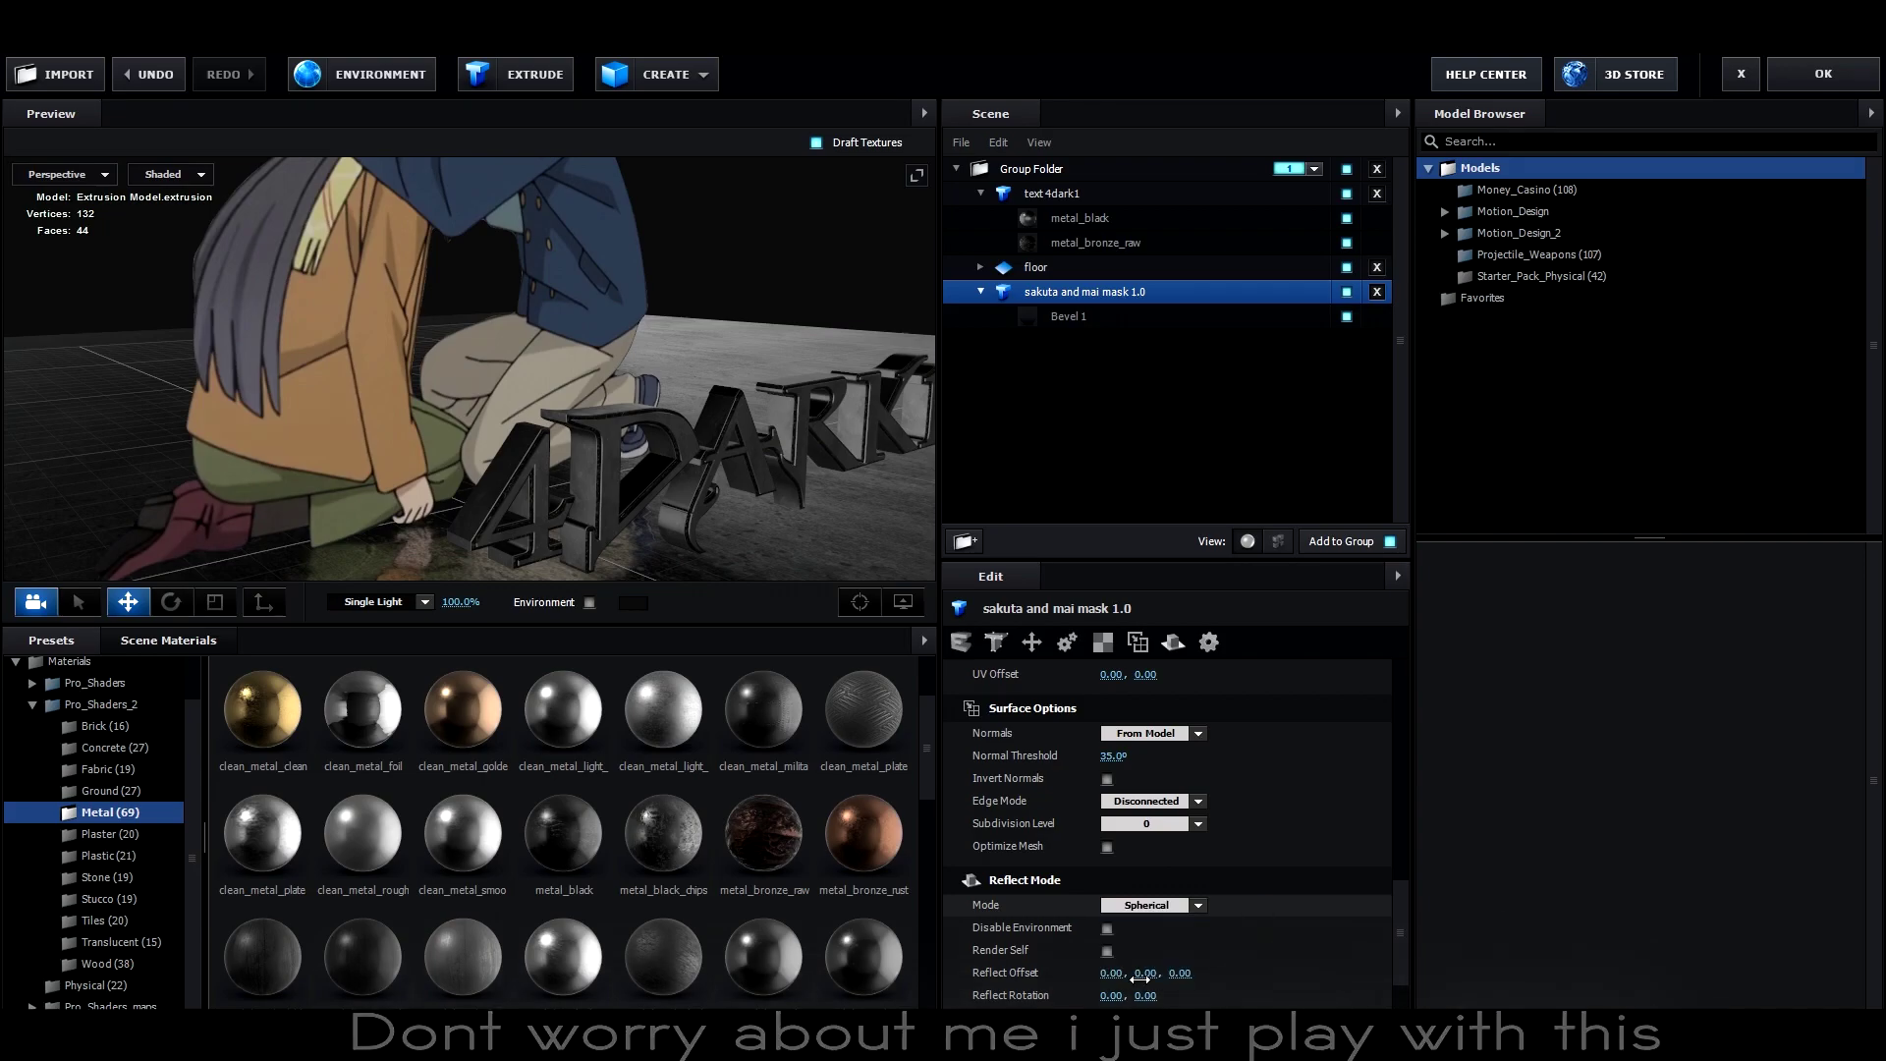
left_click_drag(758, 570, 731, 540)
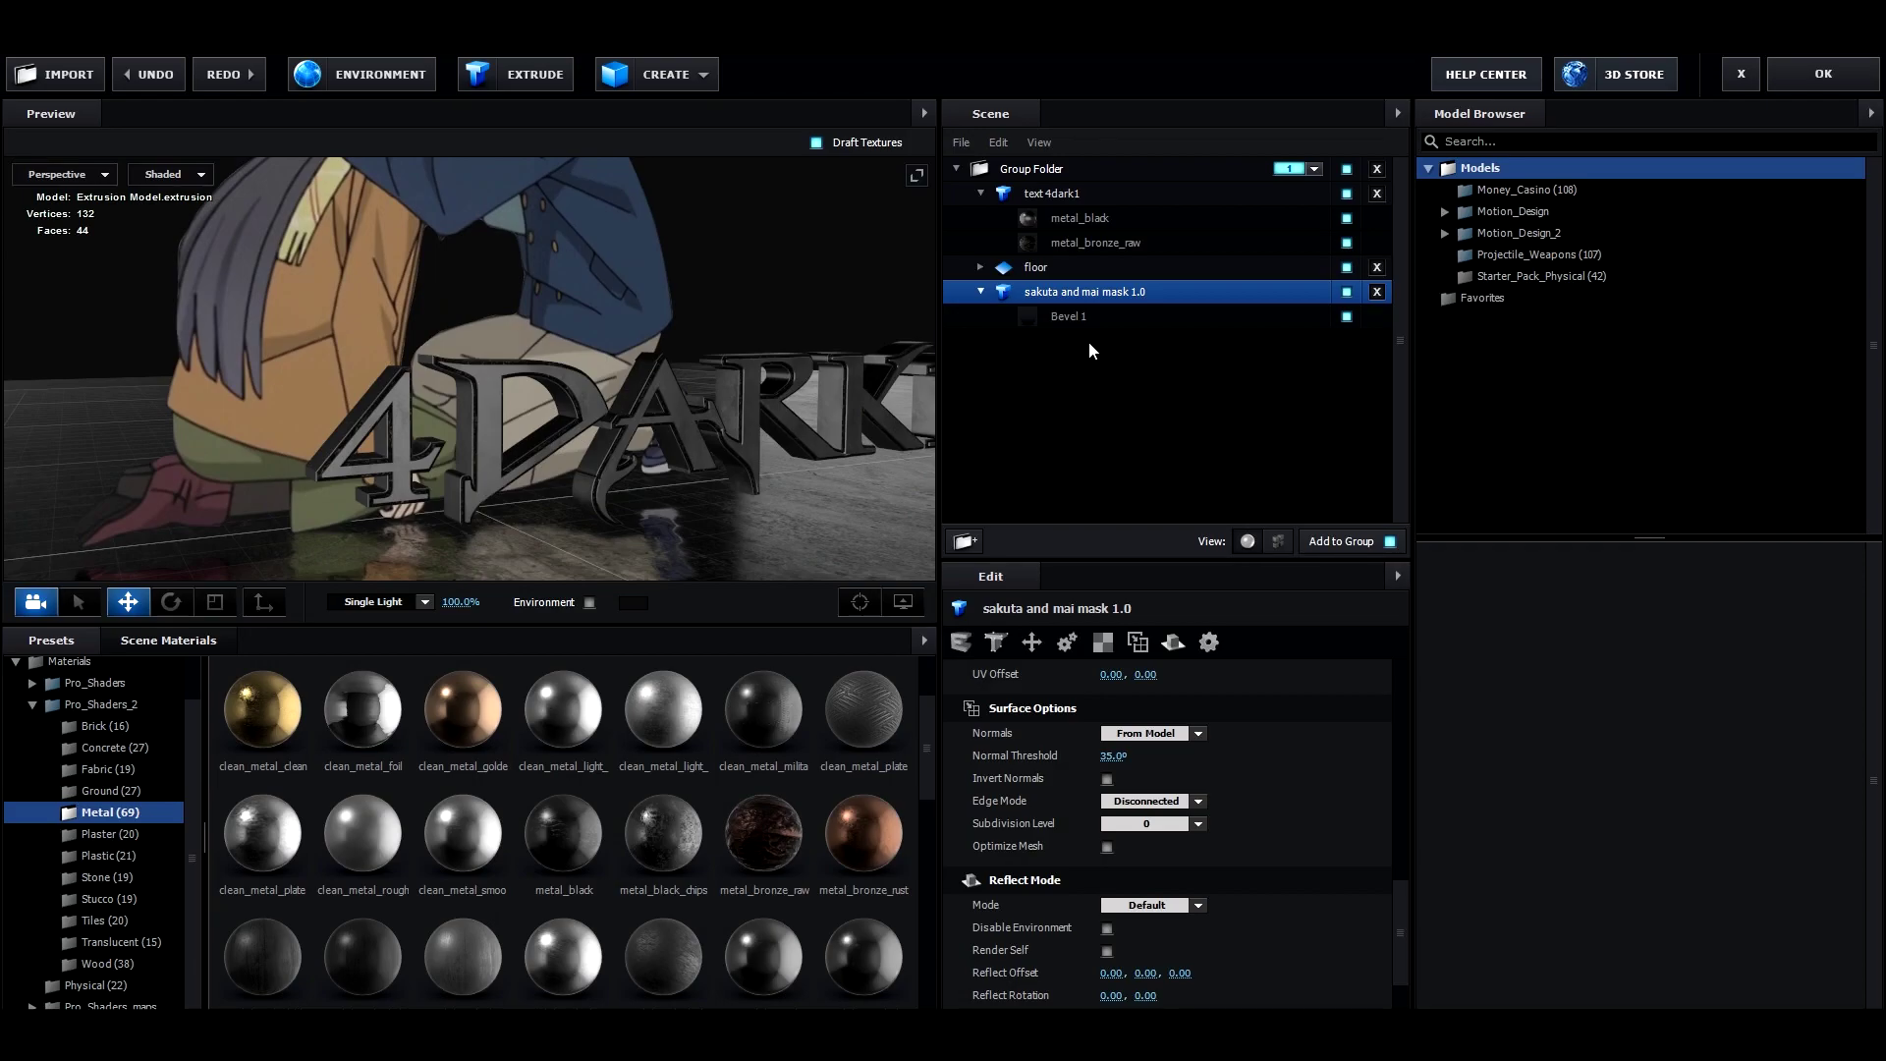
Set the reflect mode of the text 4dark1 model to Spherical and check its reflections.
left_click(1040, 197)
scroll(1169, 830, "down", 1)
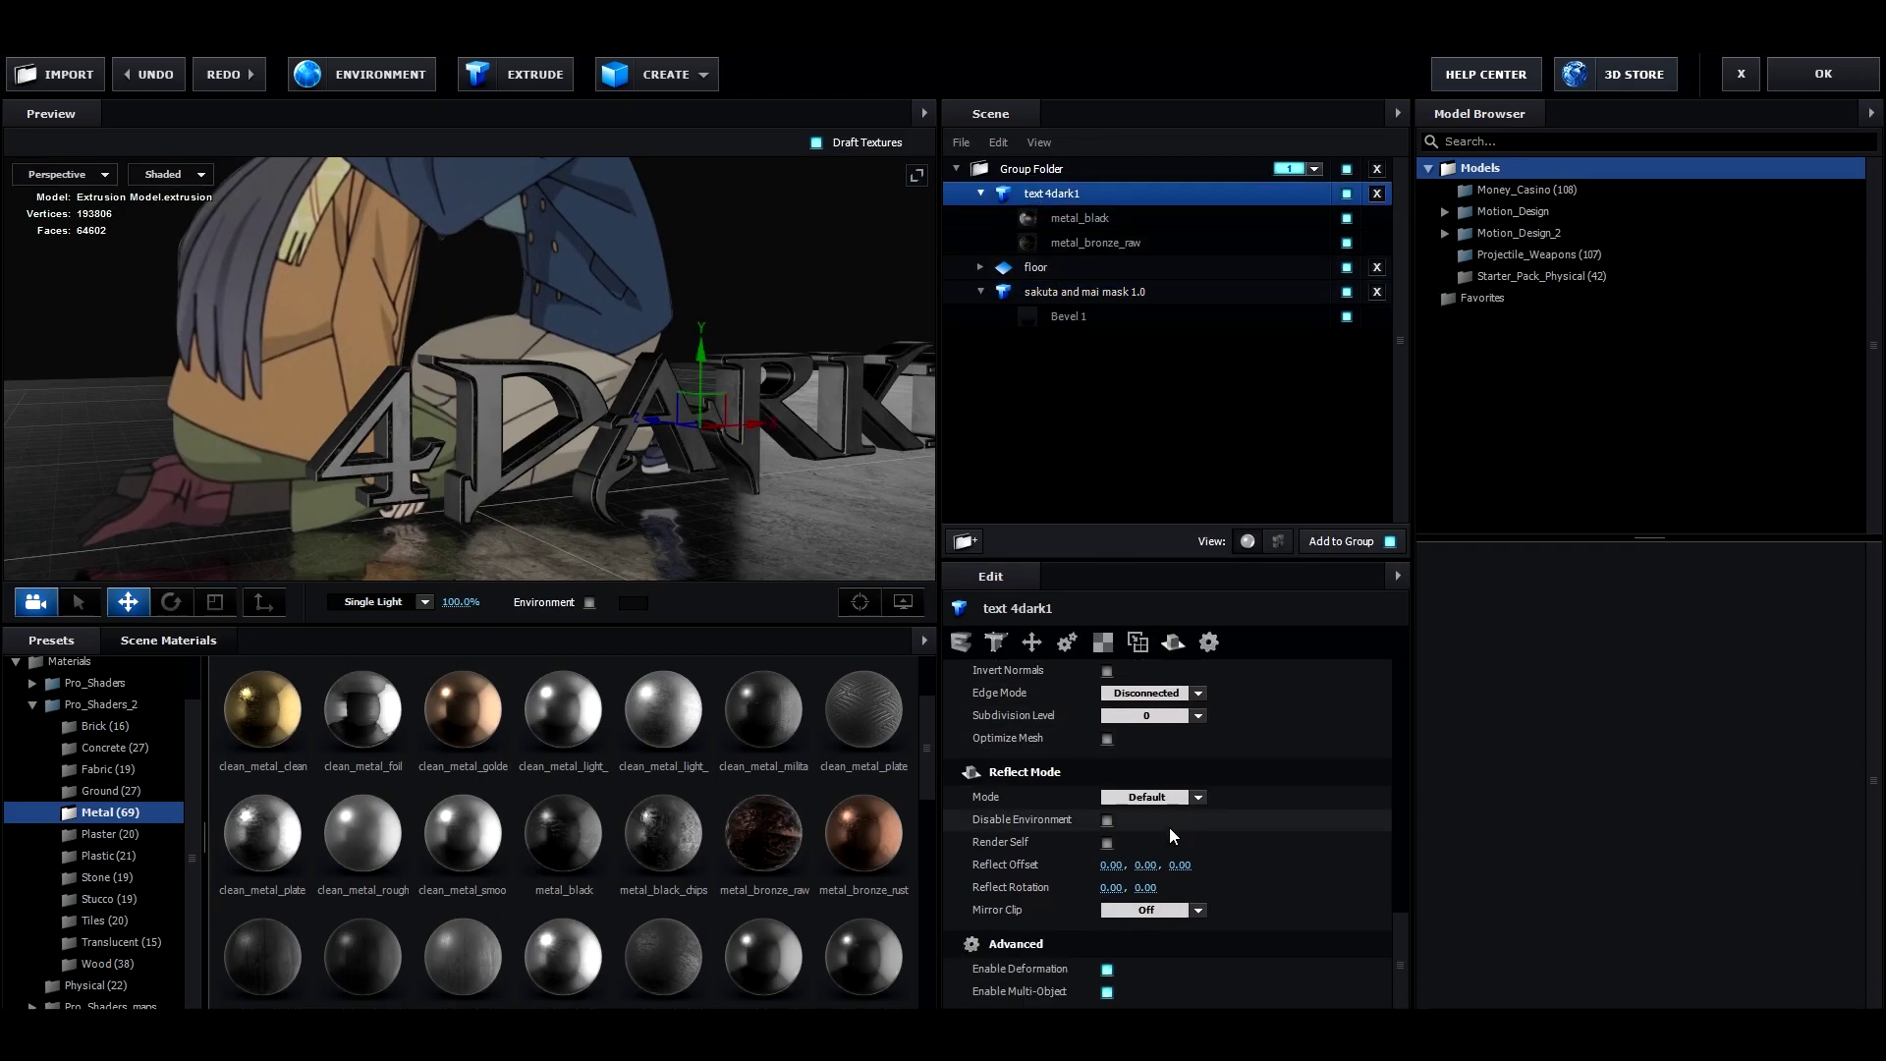
scroll(1169, 843, "down", 1)
left_click(1149, 797)
left_click(1150, 884)
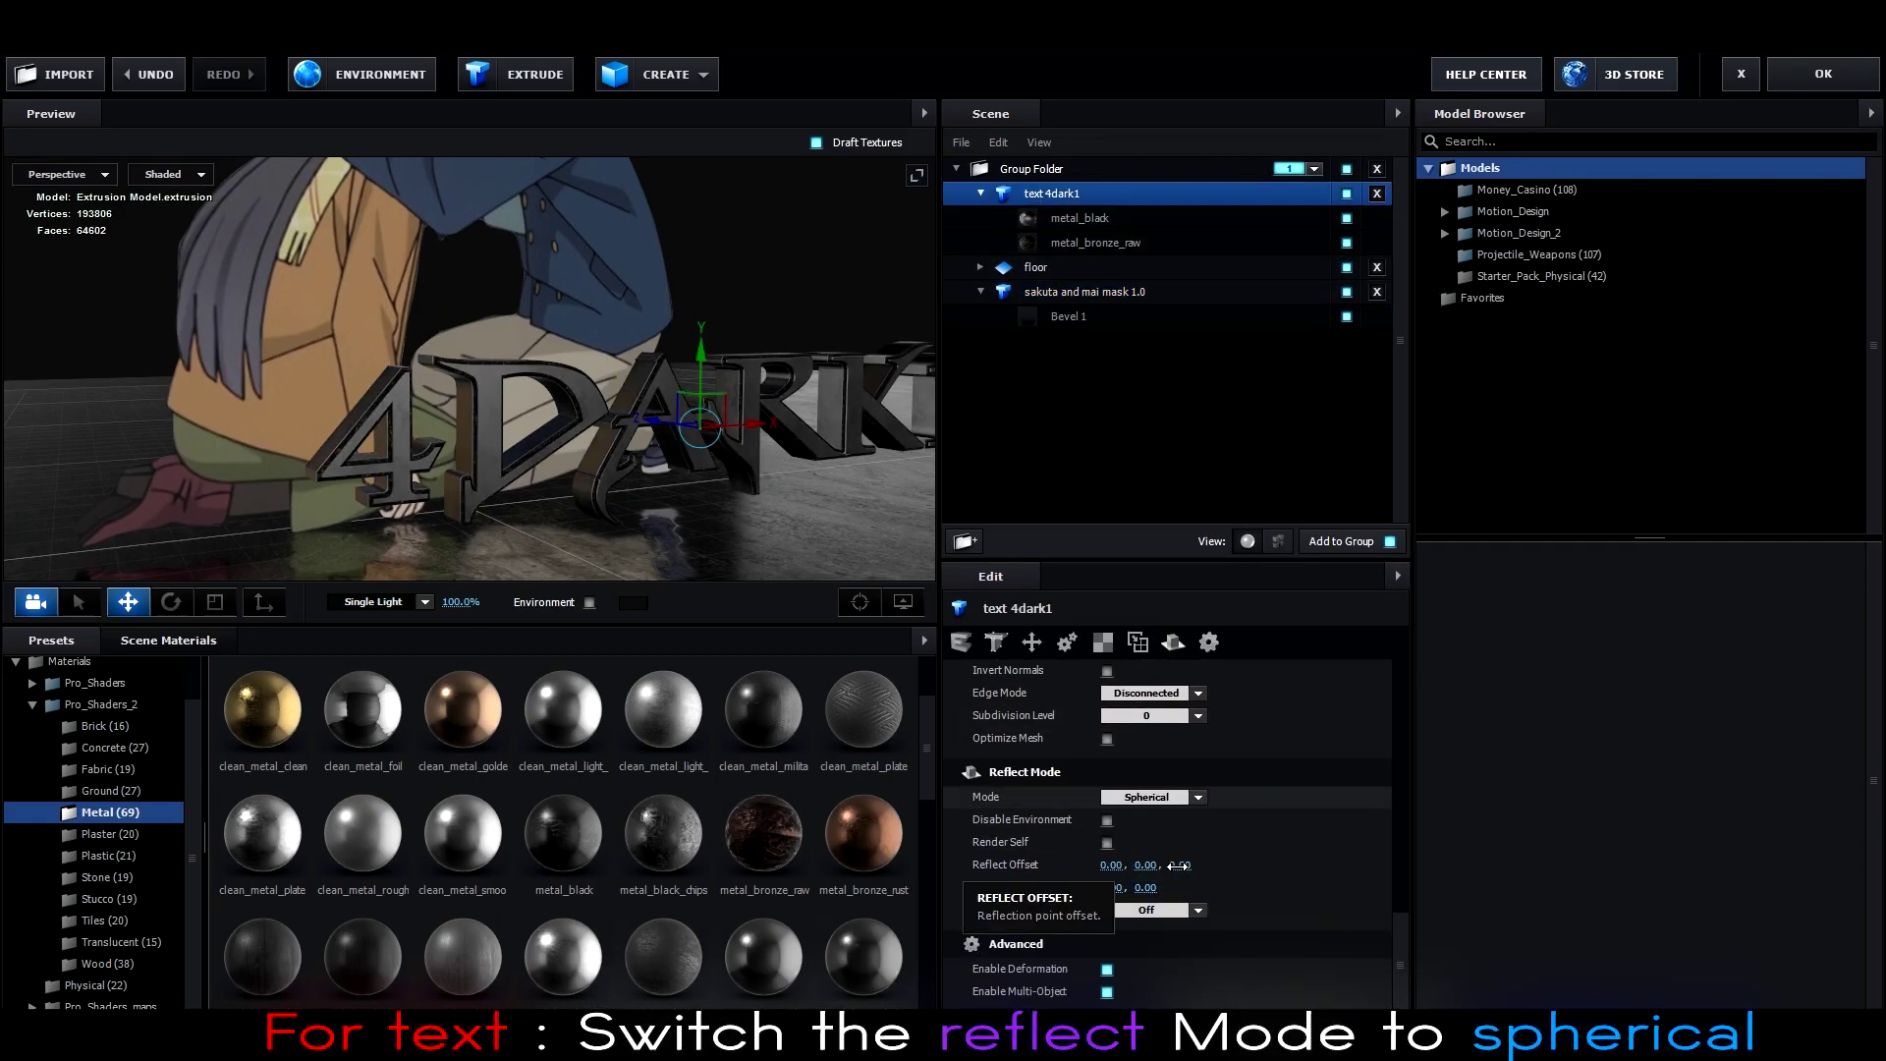
left_click_drag(787, 475, 639, 461)
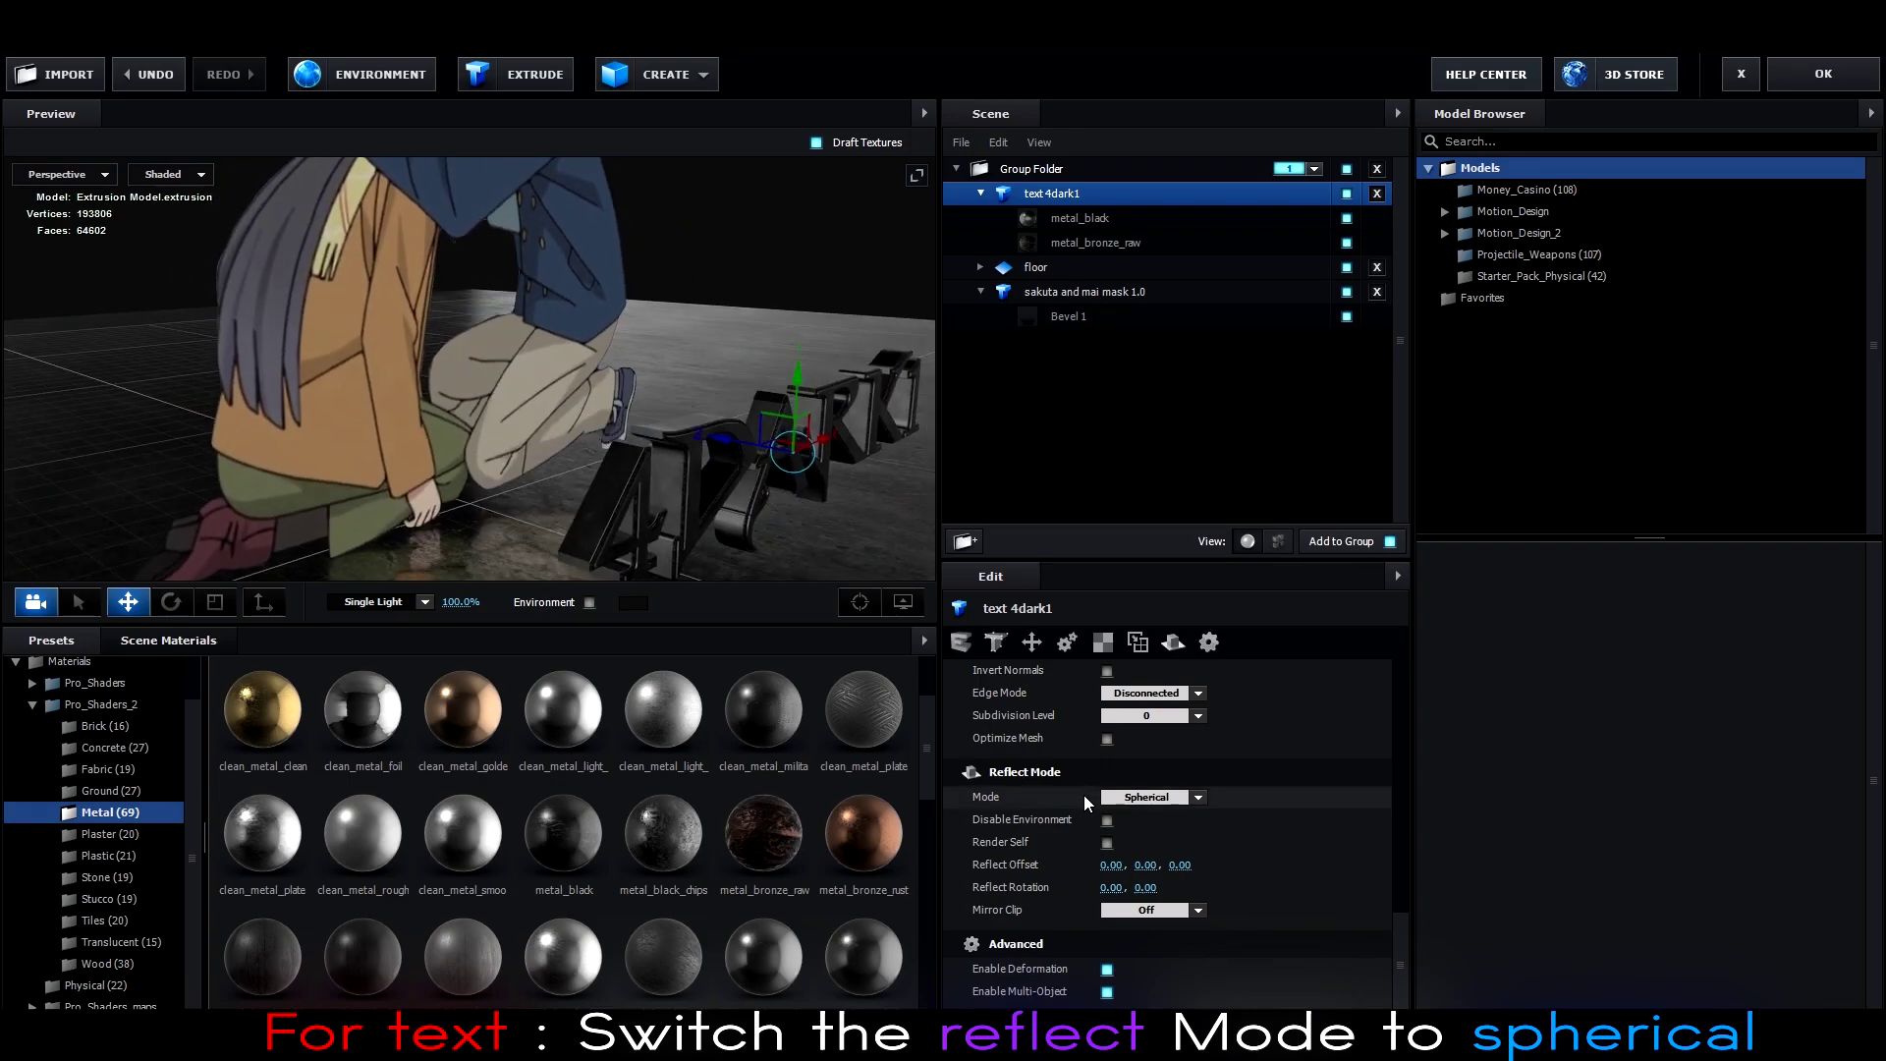
Set the text's Reflect Offset to 0.02, 0.01, 1.22 and check the reflections across the scene.
left_click_drag(1113, 865, 1027, 864)
left_click_drag(1145, 864, 1673, 903)
left_click_drag(893, 540, 822, 417)
scroll(783, 523, "up", 5)
scroll(825, 532, "down", 4)
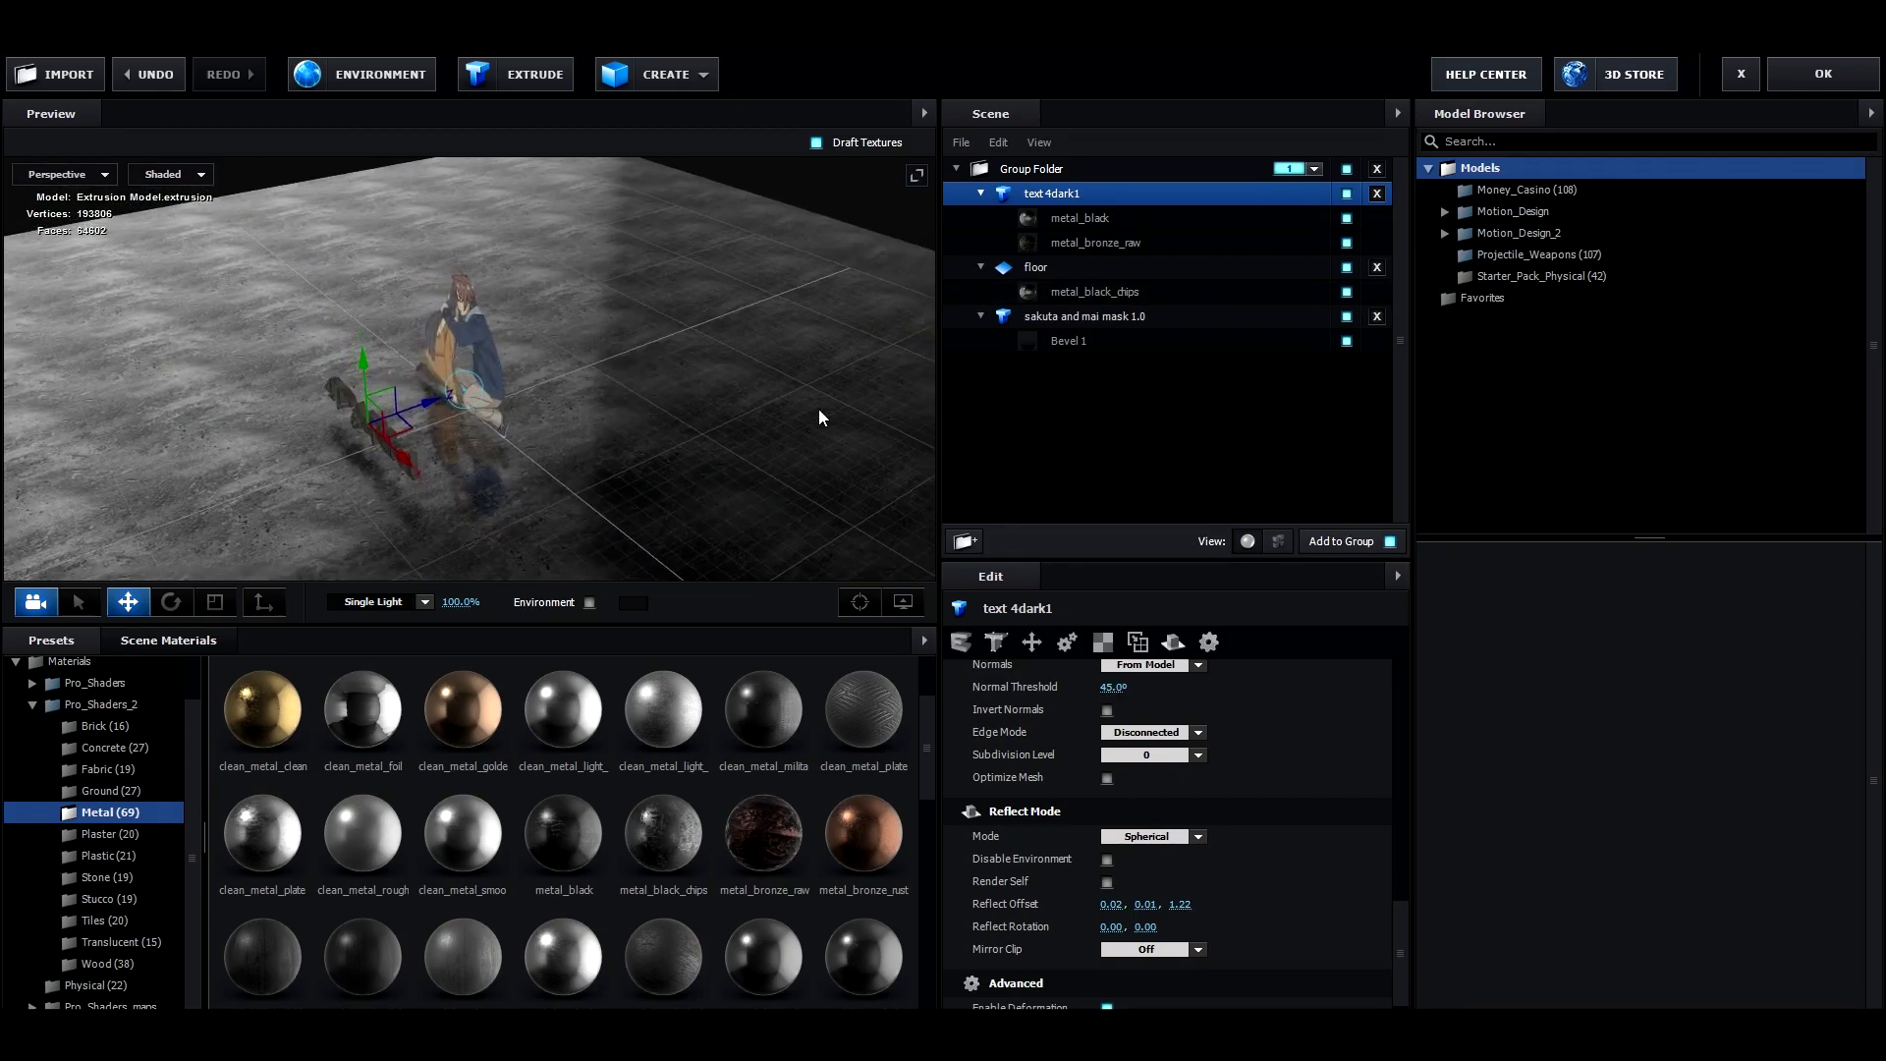
Accept the Element scene setup and move the Null for camera layer to position 960.0, 451.0, 1244.0.
left_click(1827, 86)
key("period")
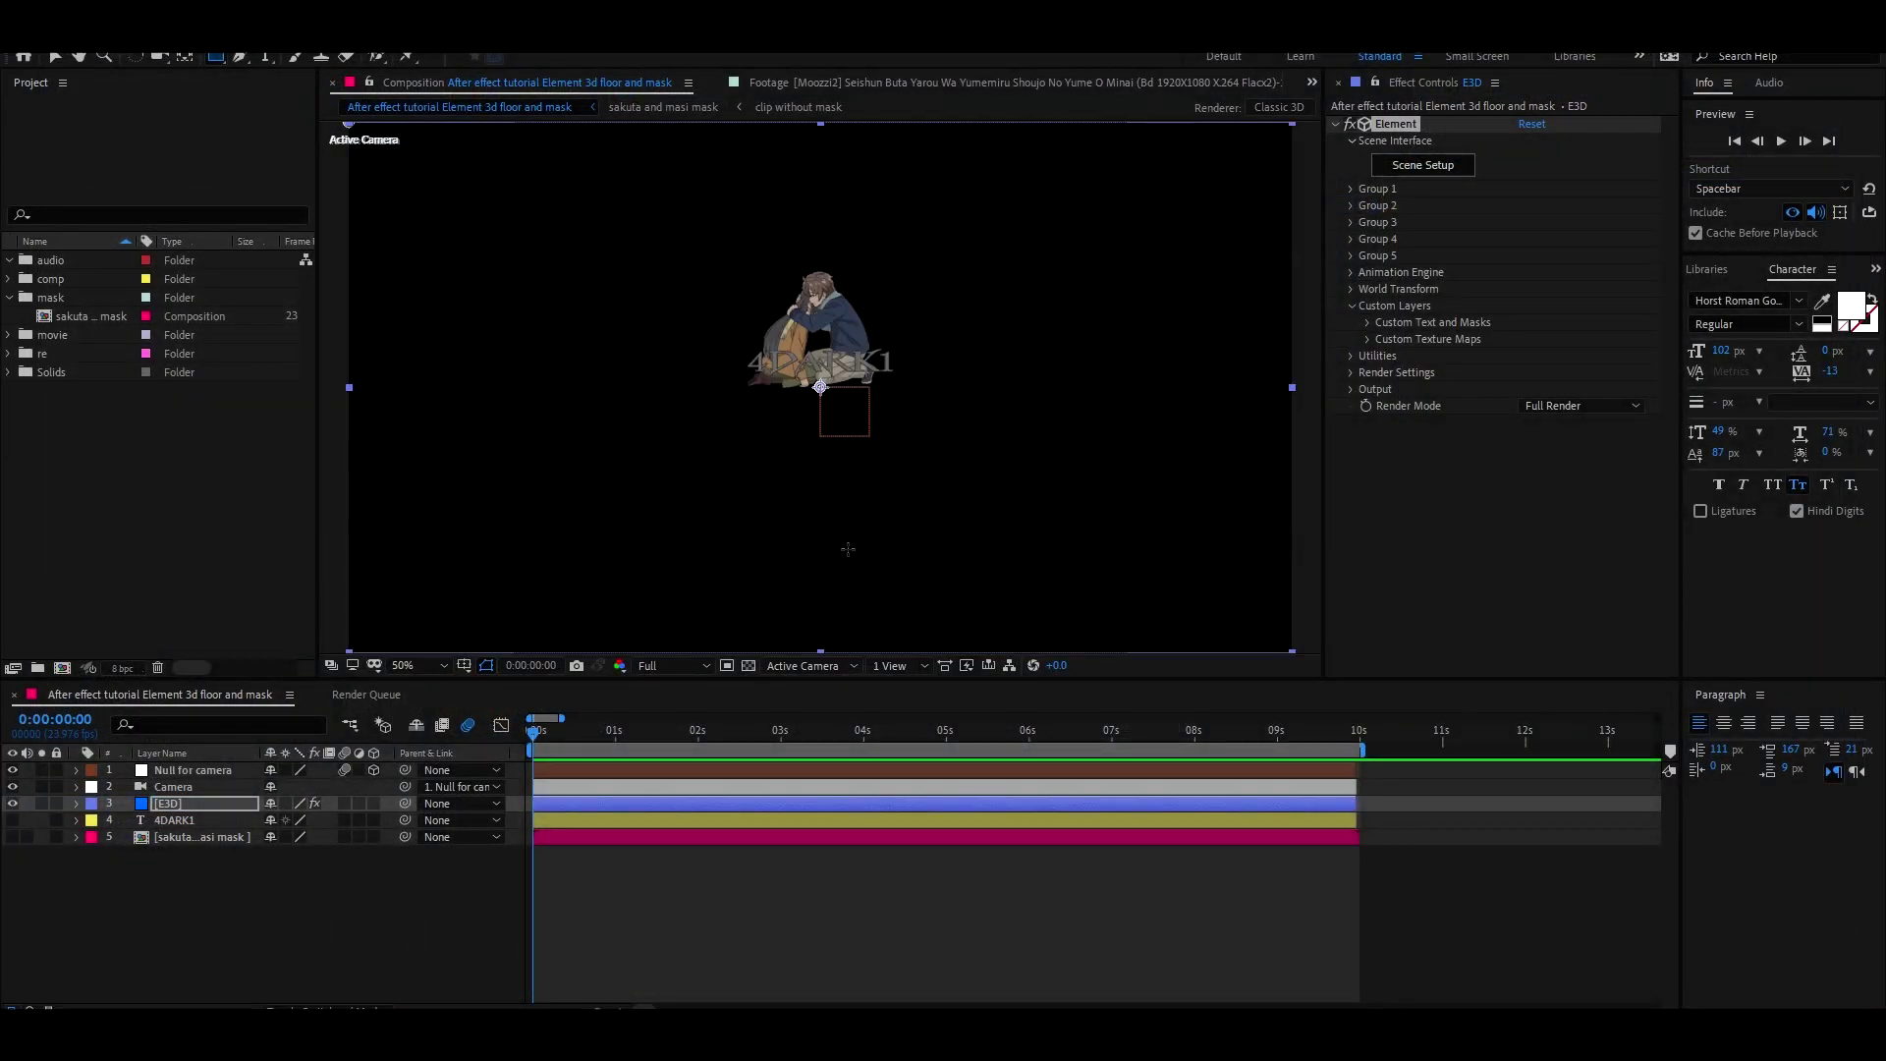
left_click(196, 770)
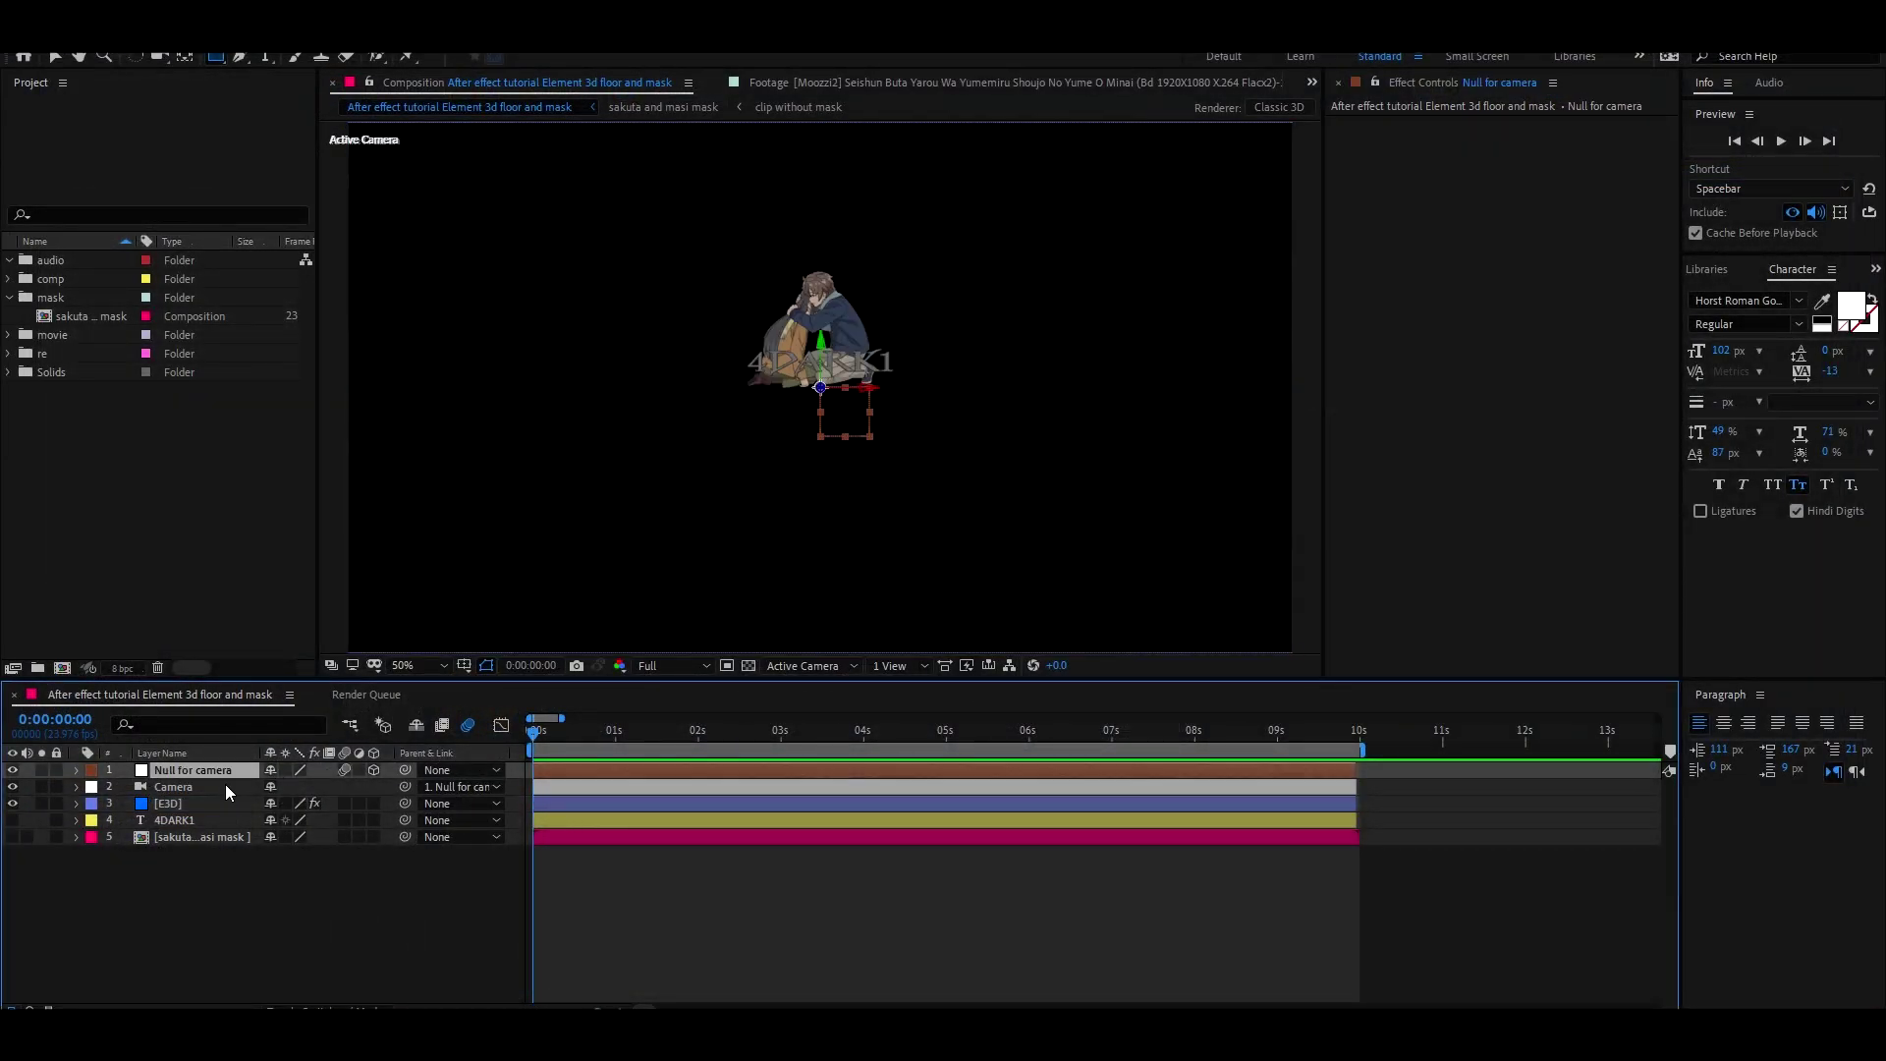
key("p")
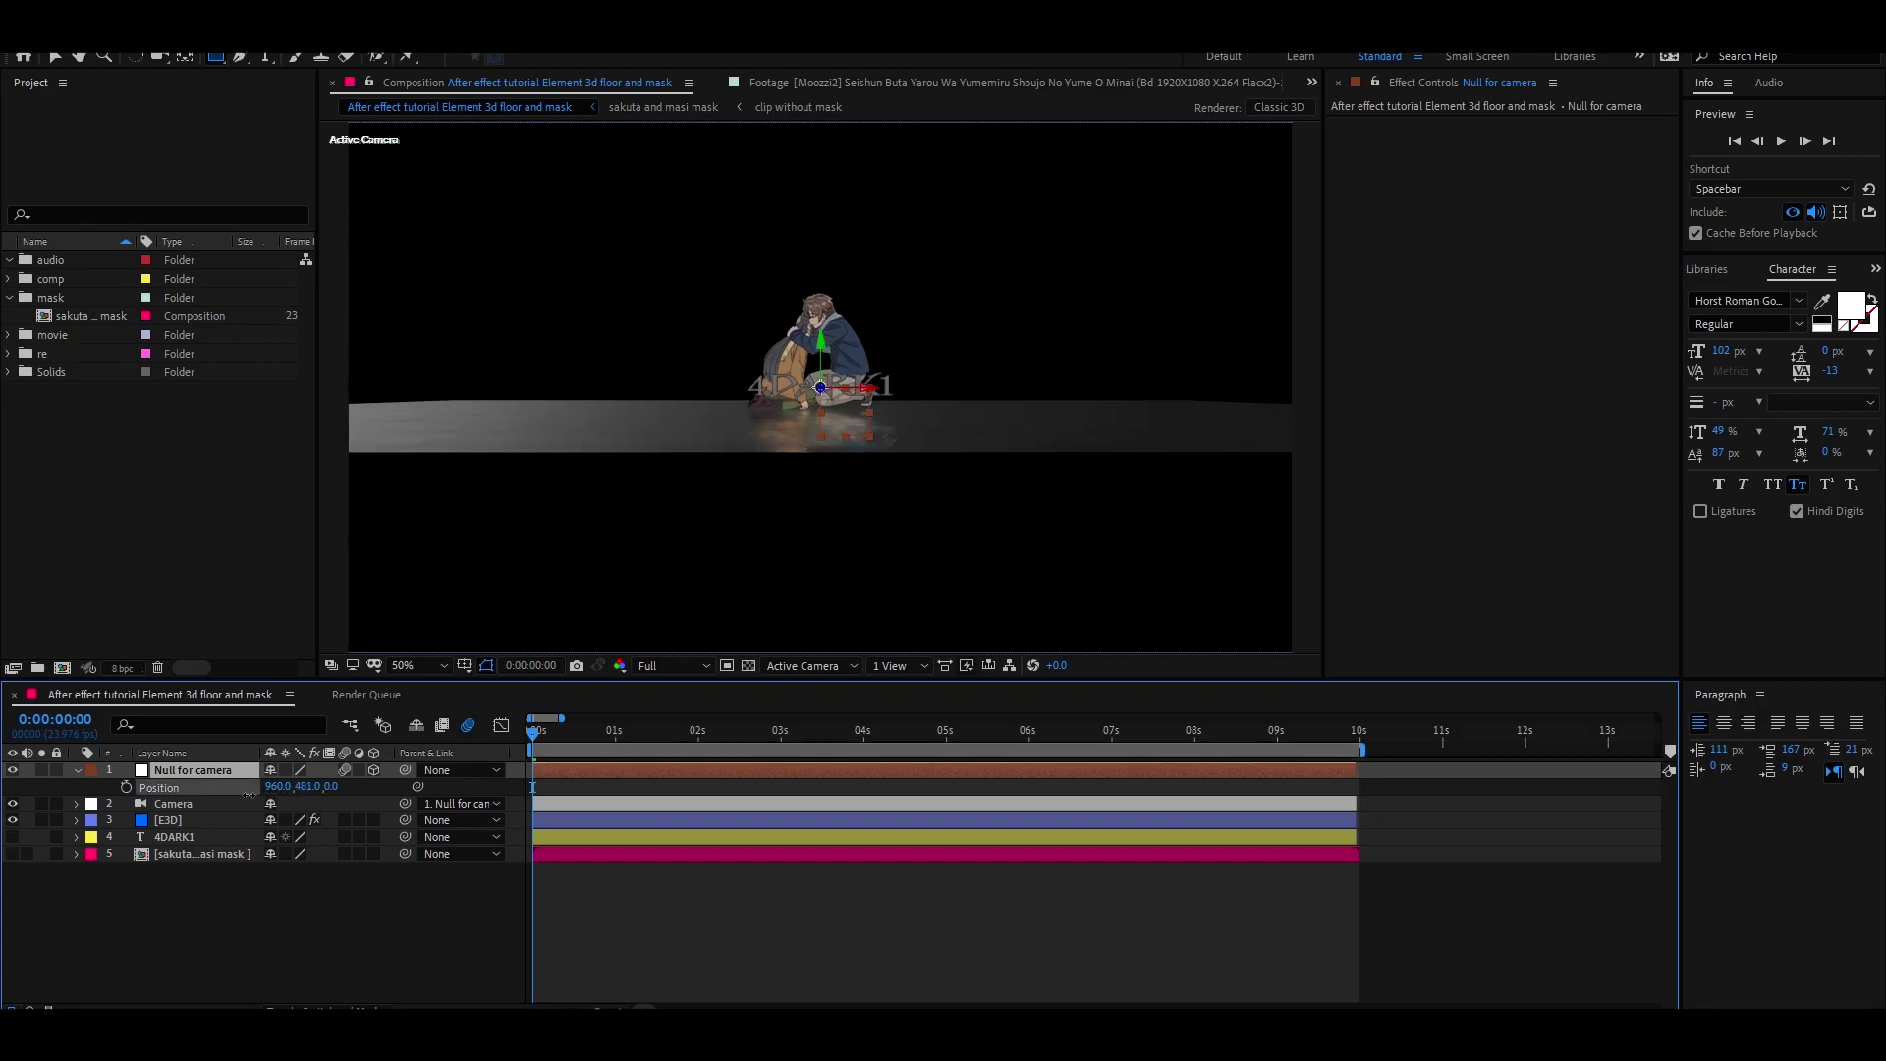
left_click_drag(237, 794, 1575, 815)
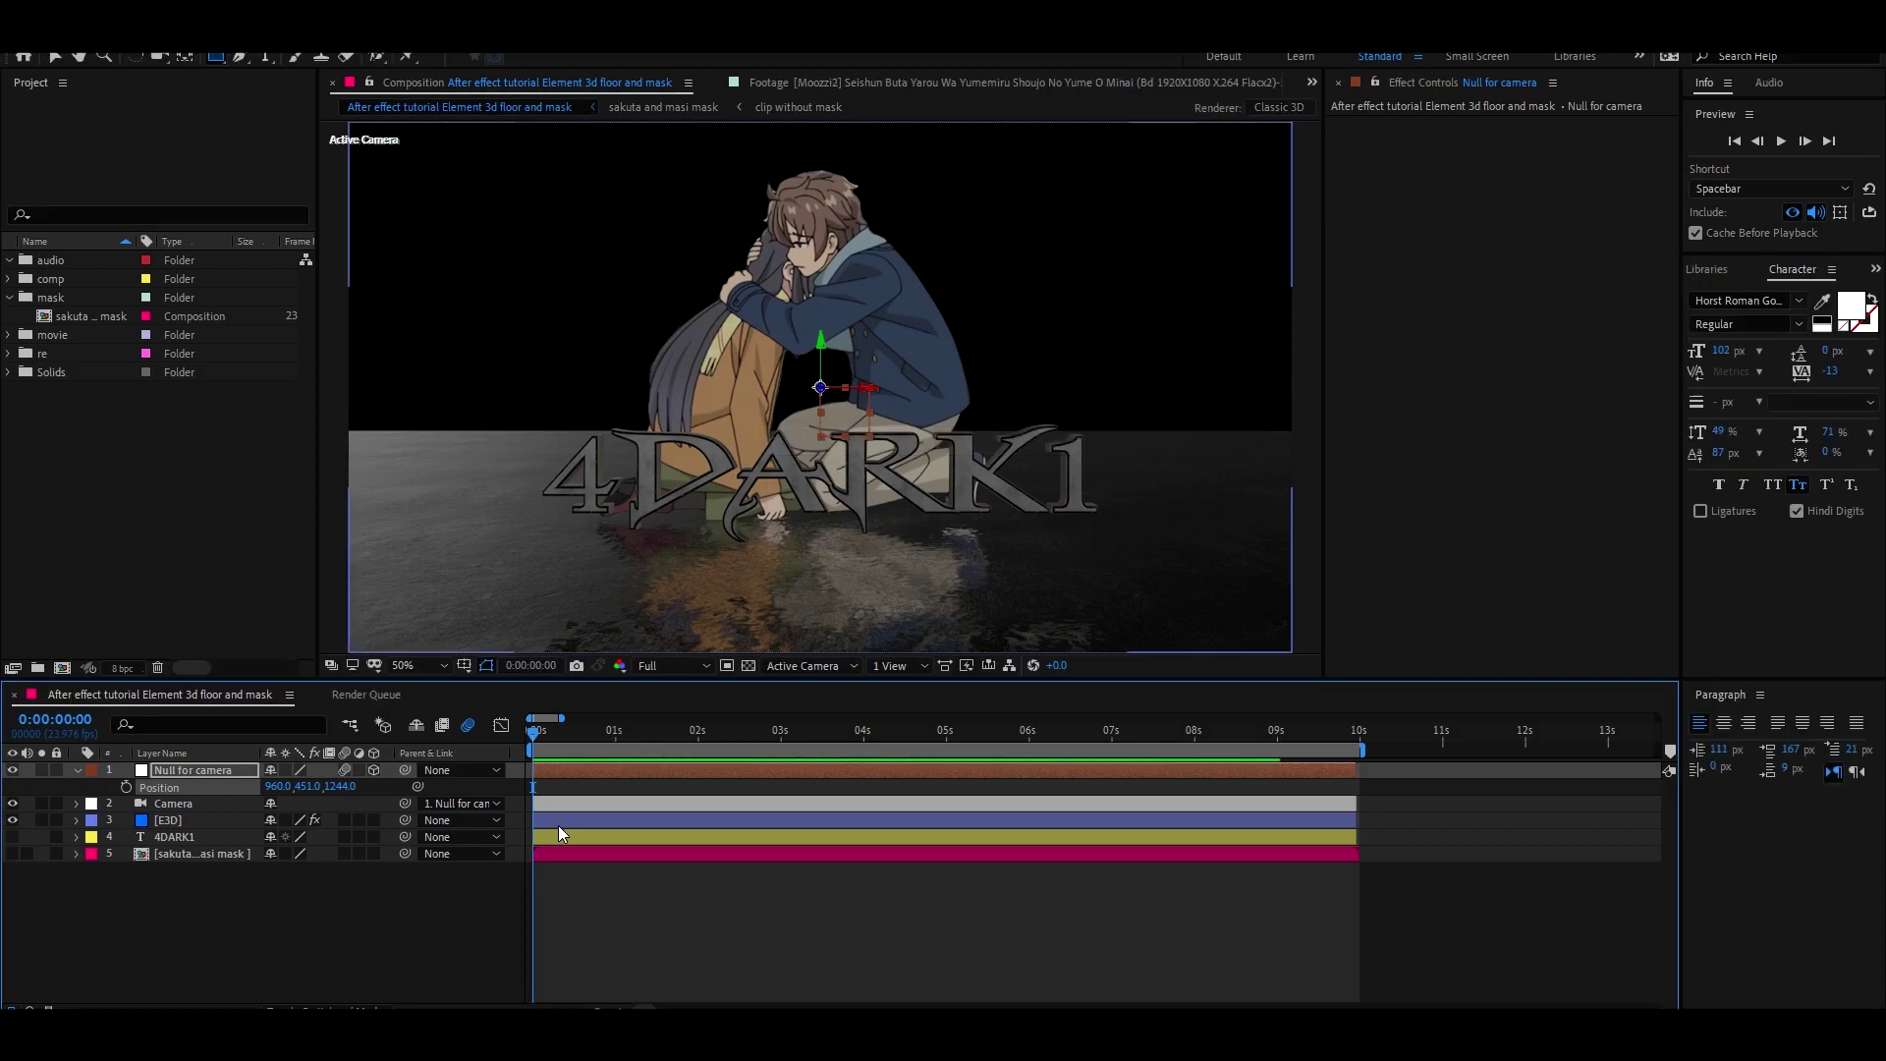
Create a new spot light and set its intensity to 254% and cone angle to 110°.
left_click(237, 906)
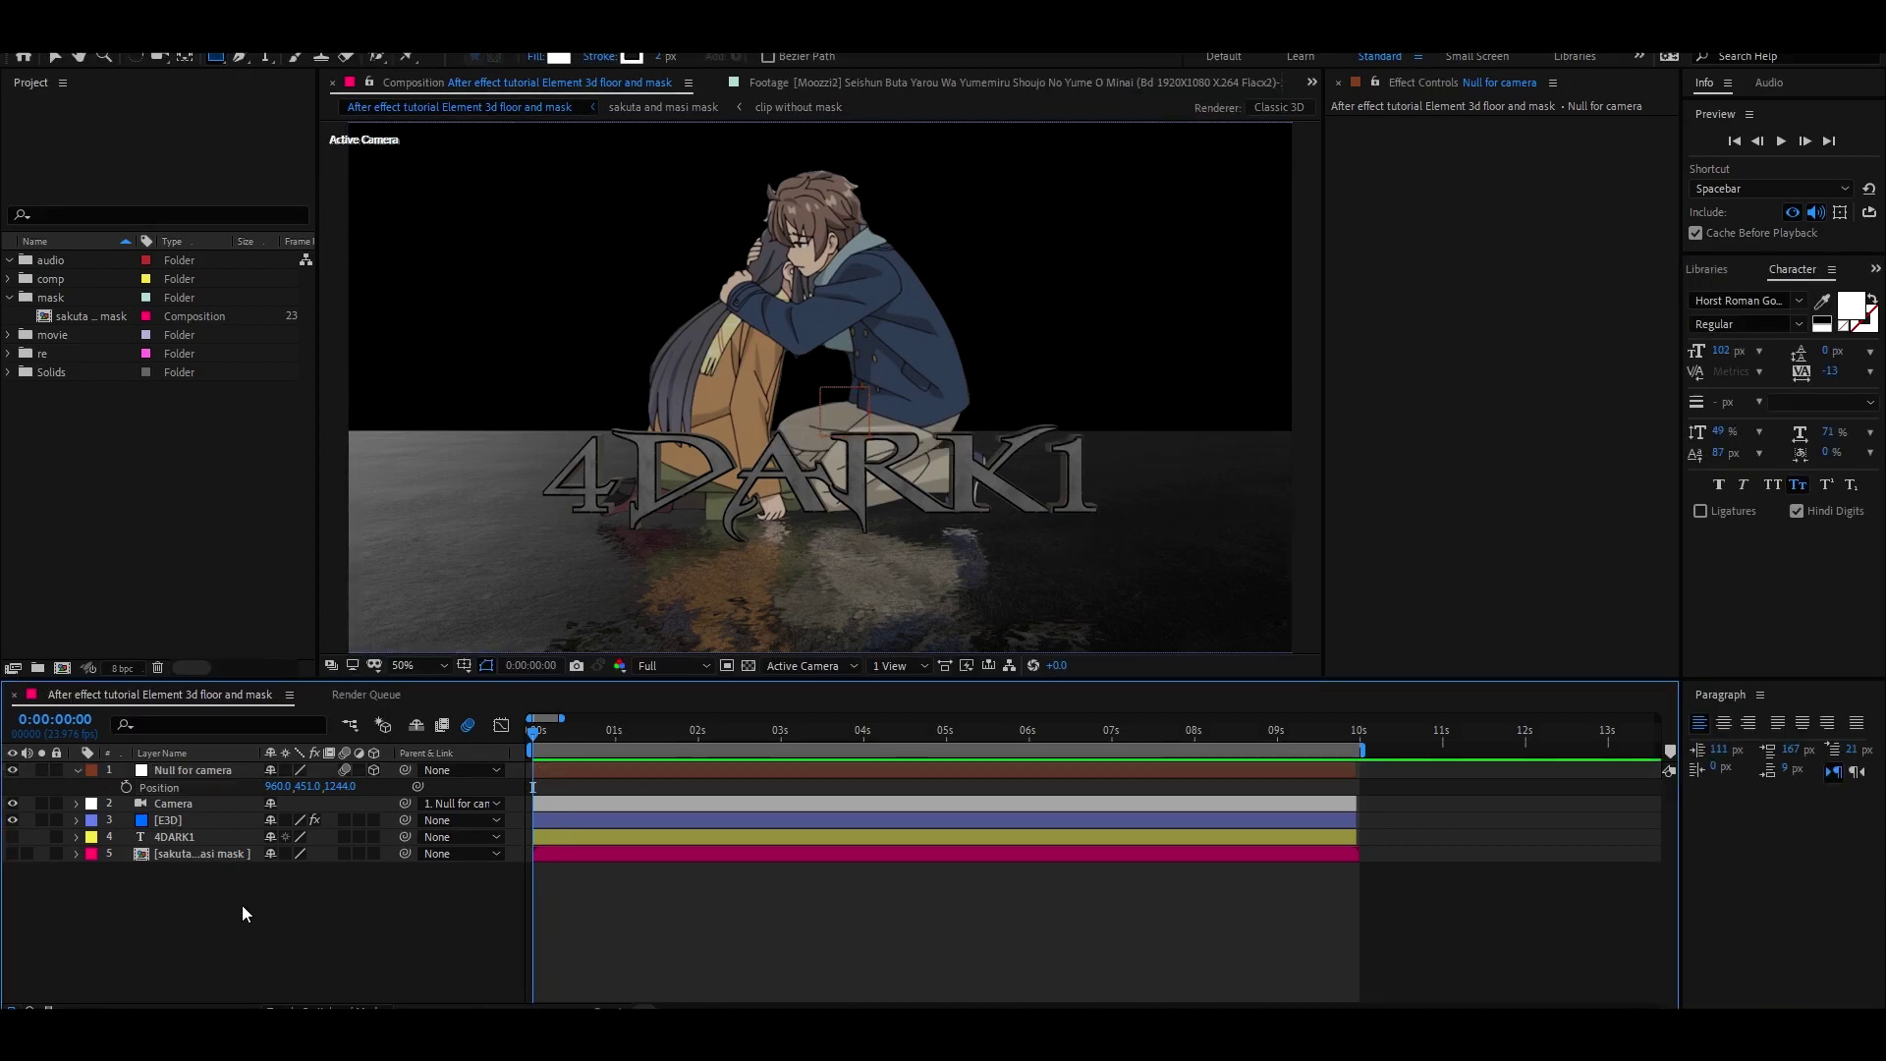
key("ctrl+alt+shift+l")
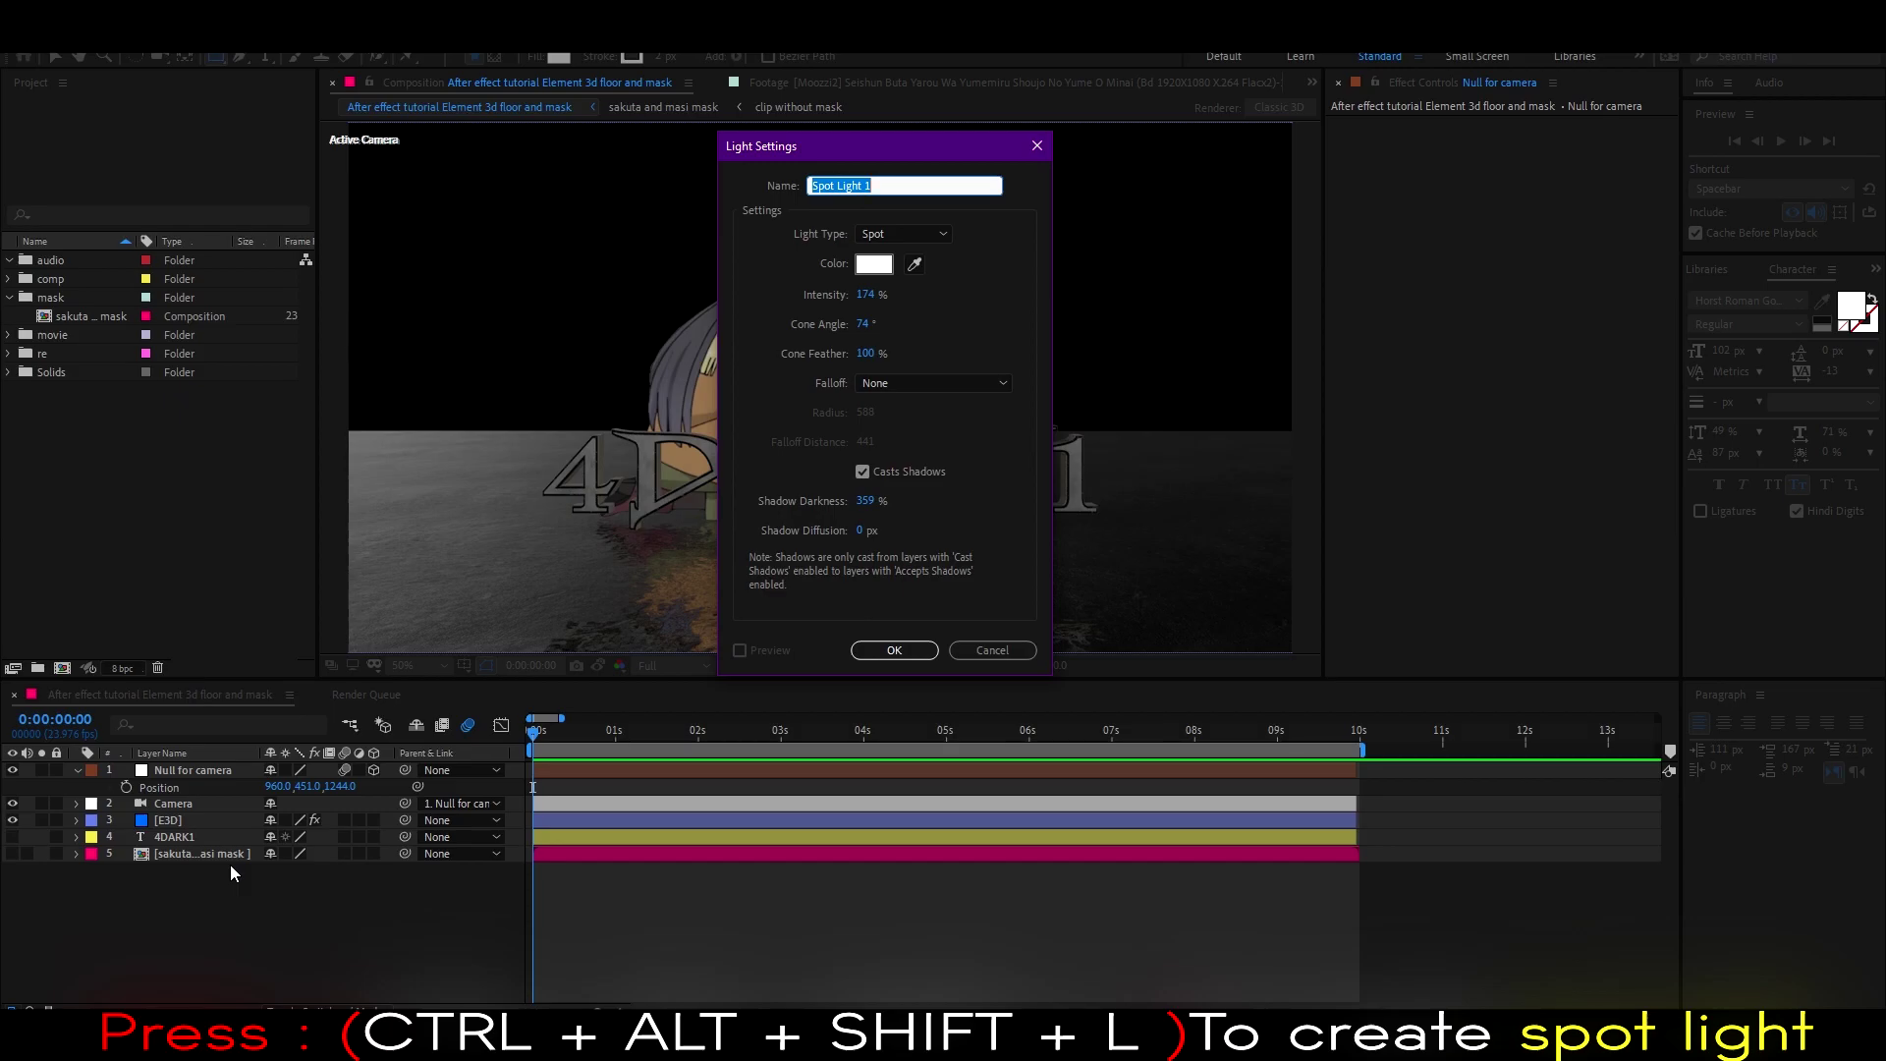
left_click(864, 295)
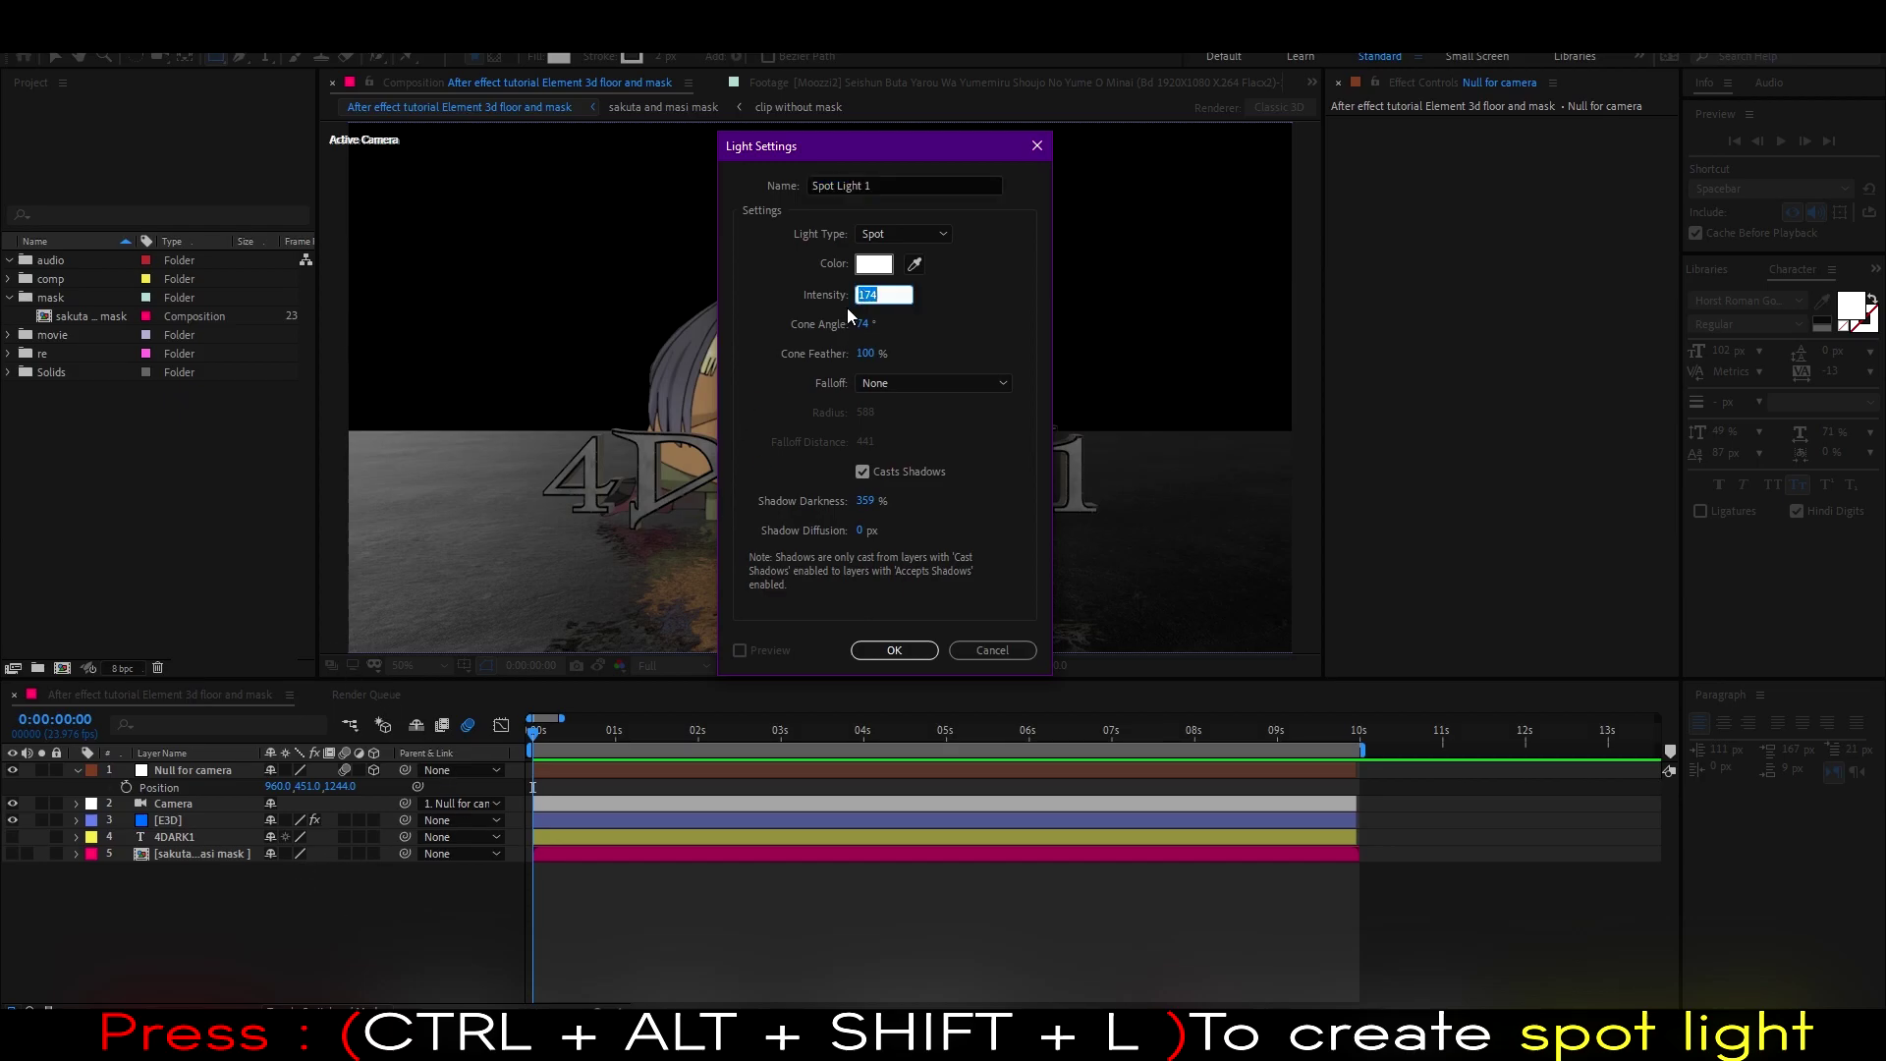
type("254")
key("Tab")
type("110")
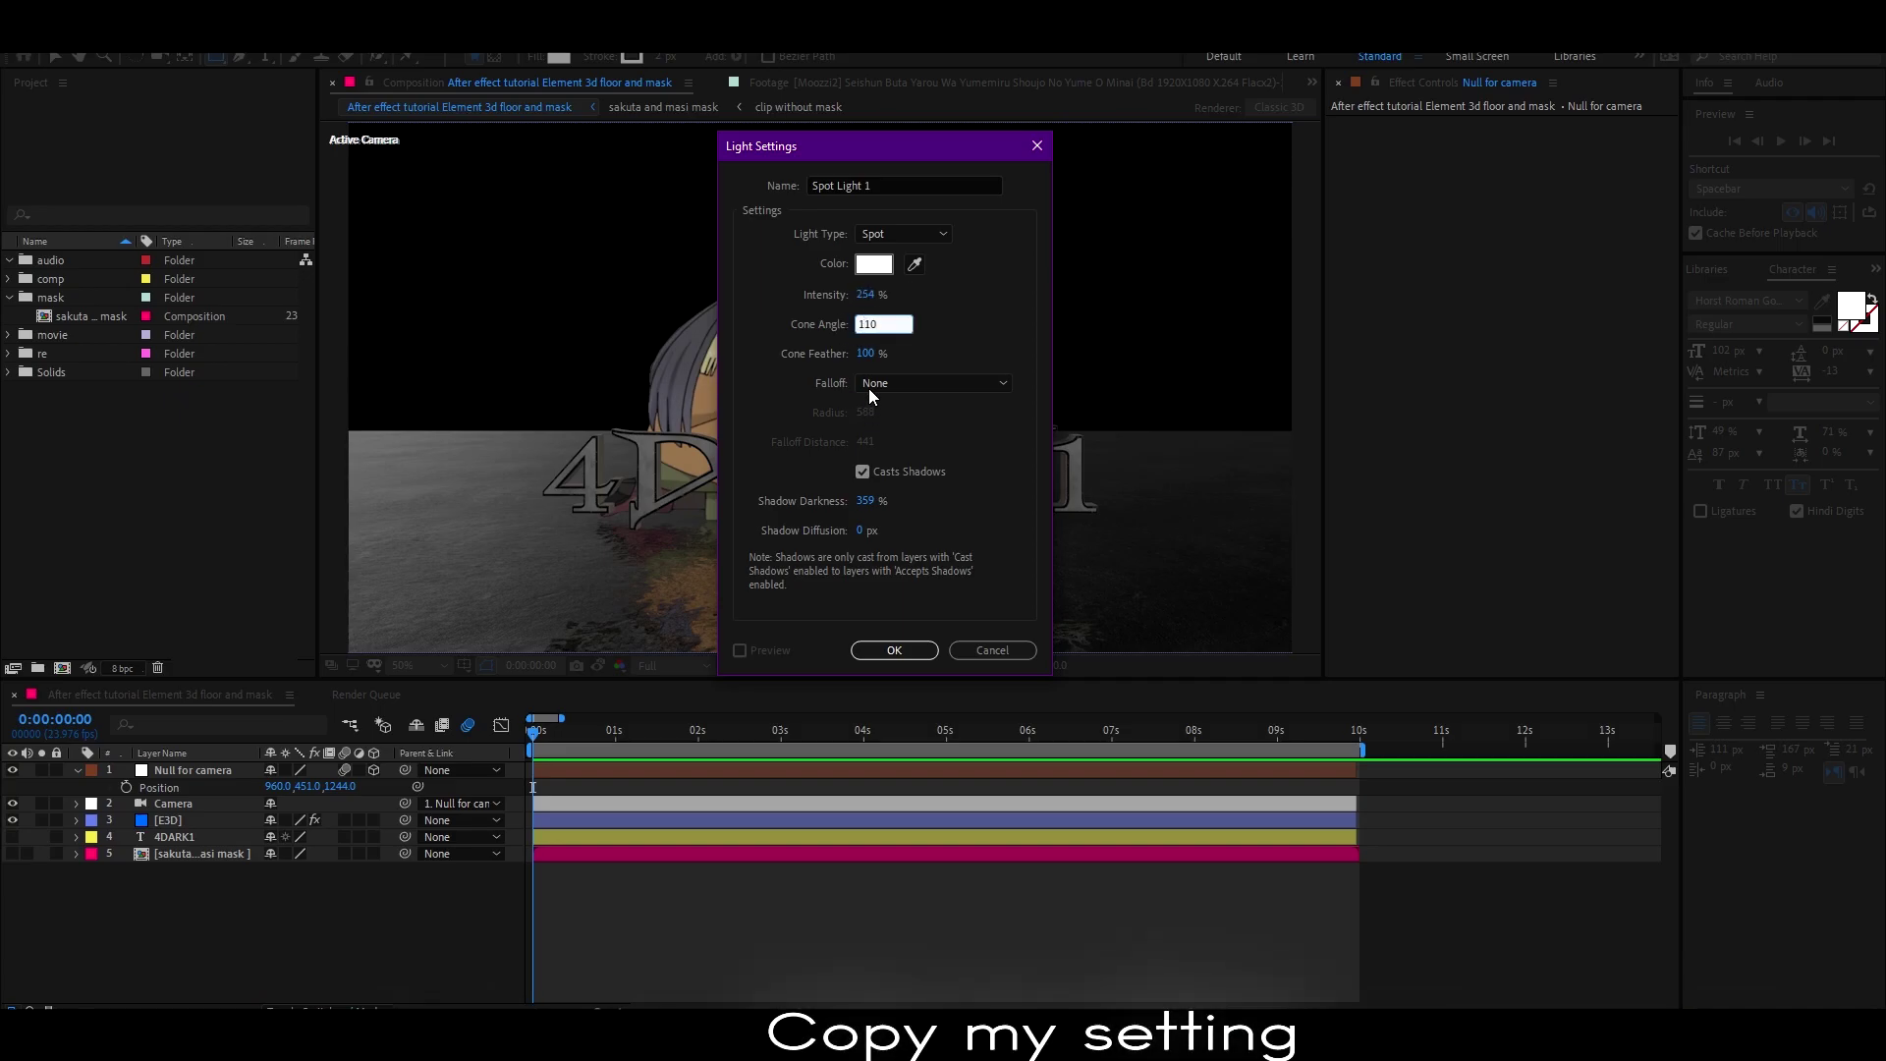
Give the light a 78% cone feather and Smooth falloff with radius 380 and falloff distance 586, adjust its shadow darkness, and accept the settings.
left_click(909, 383)
left_click(908, 422)
left_click(864, 413)
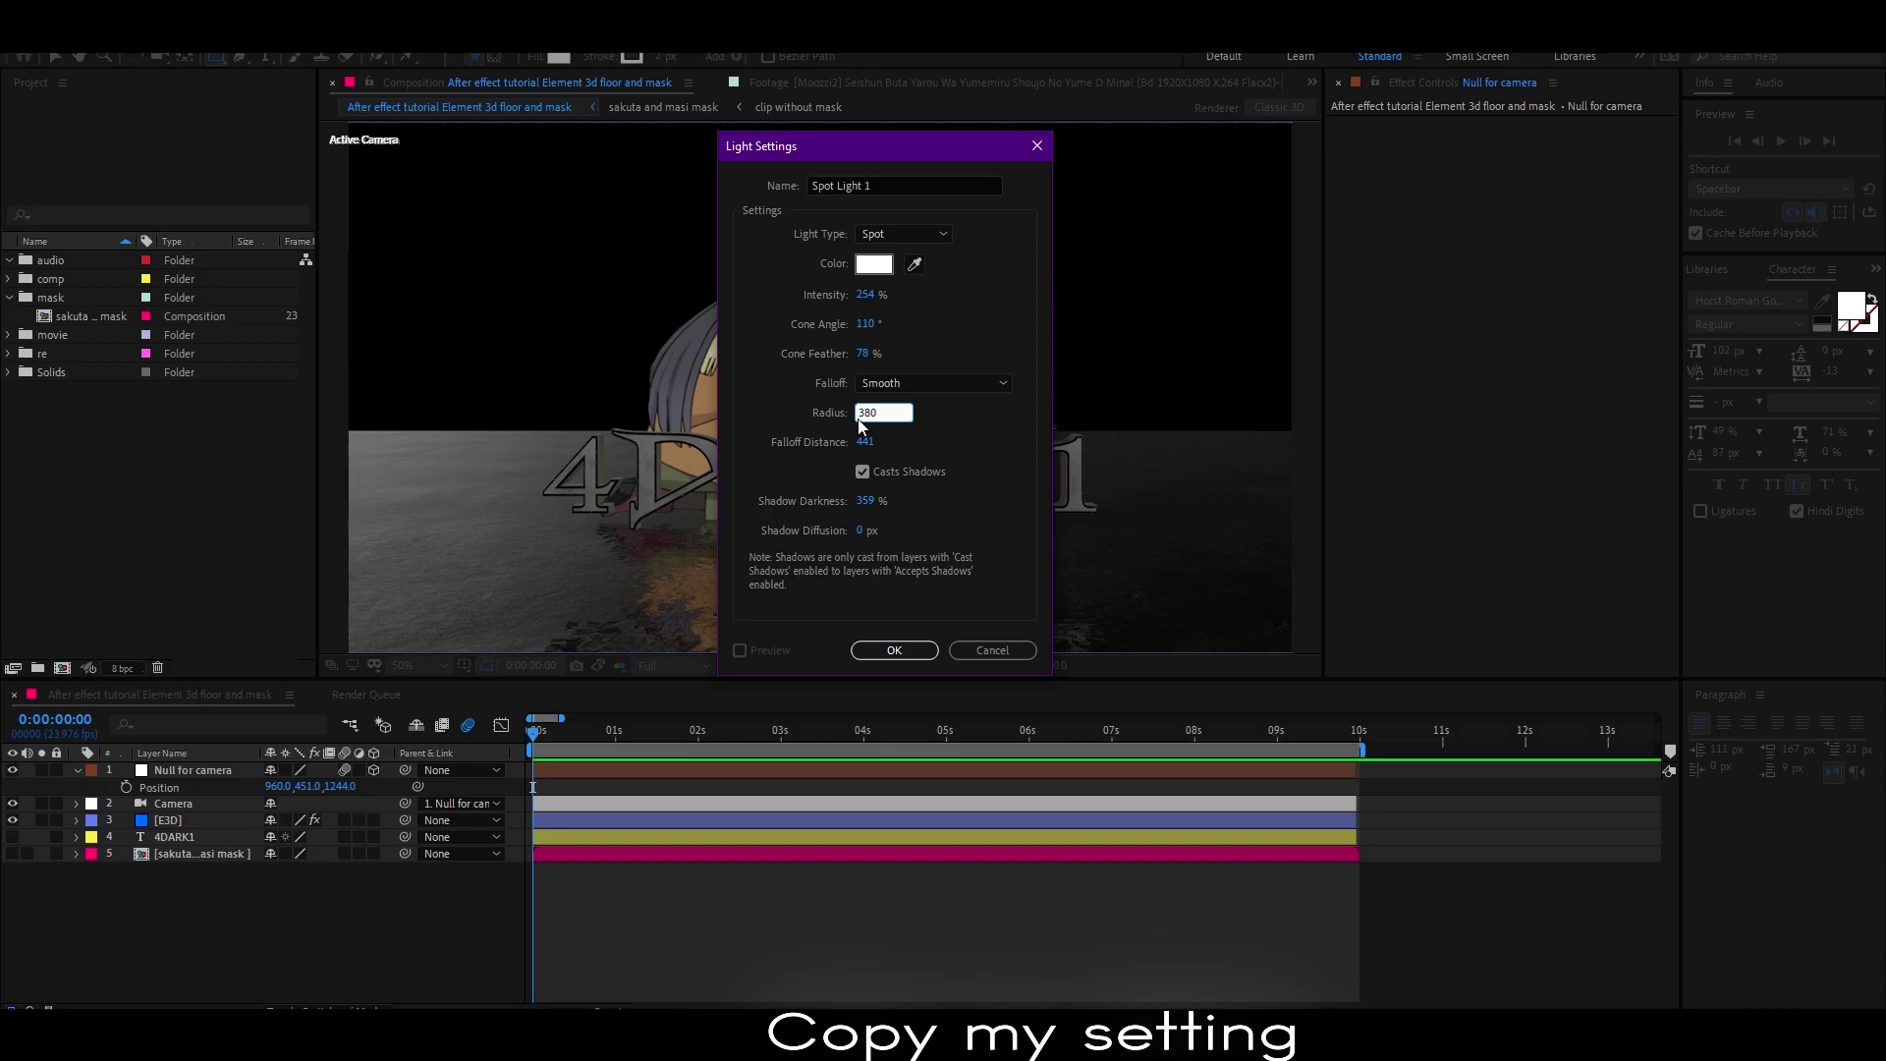
type("586")
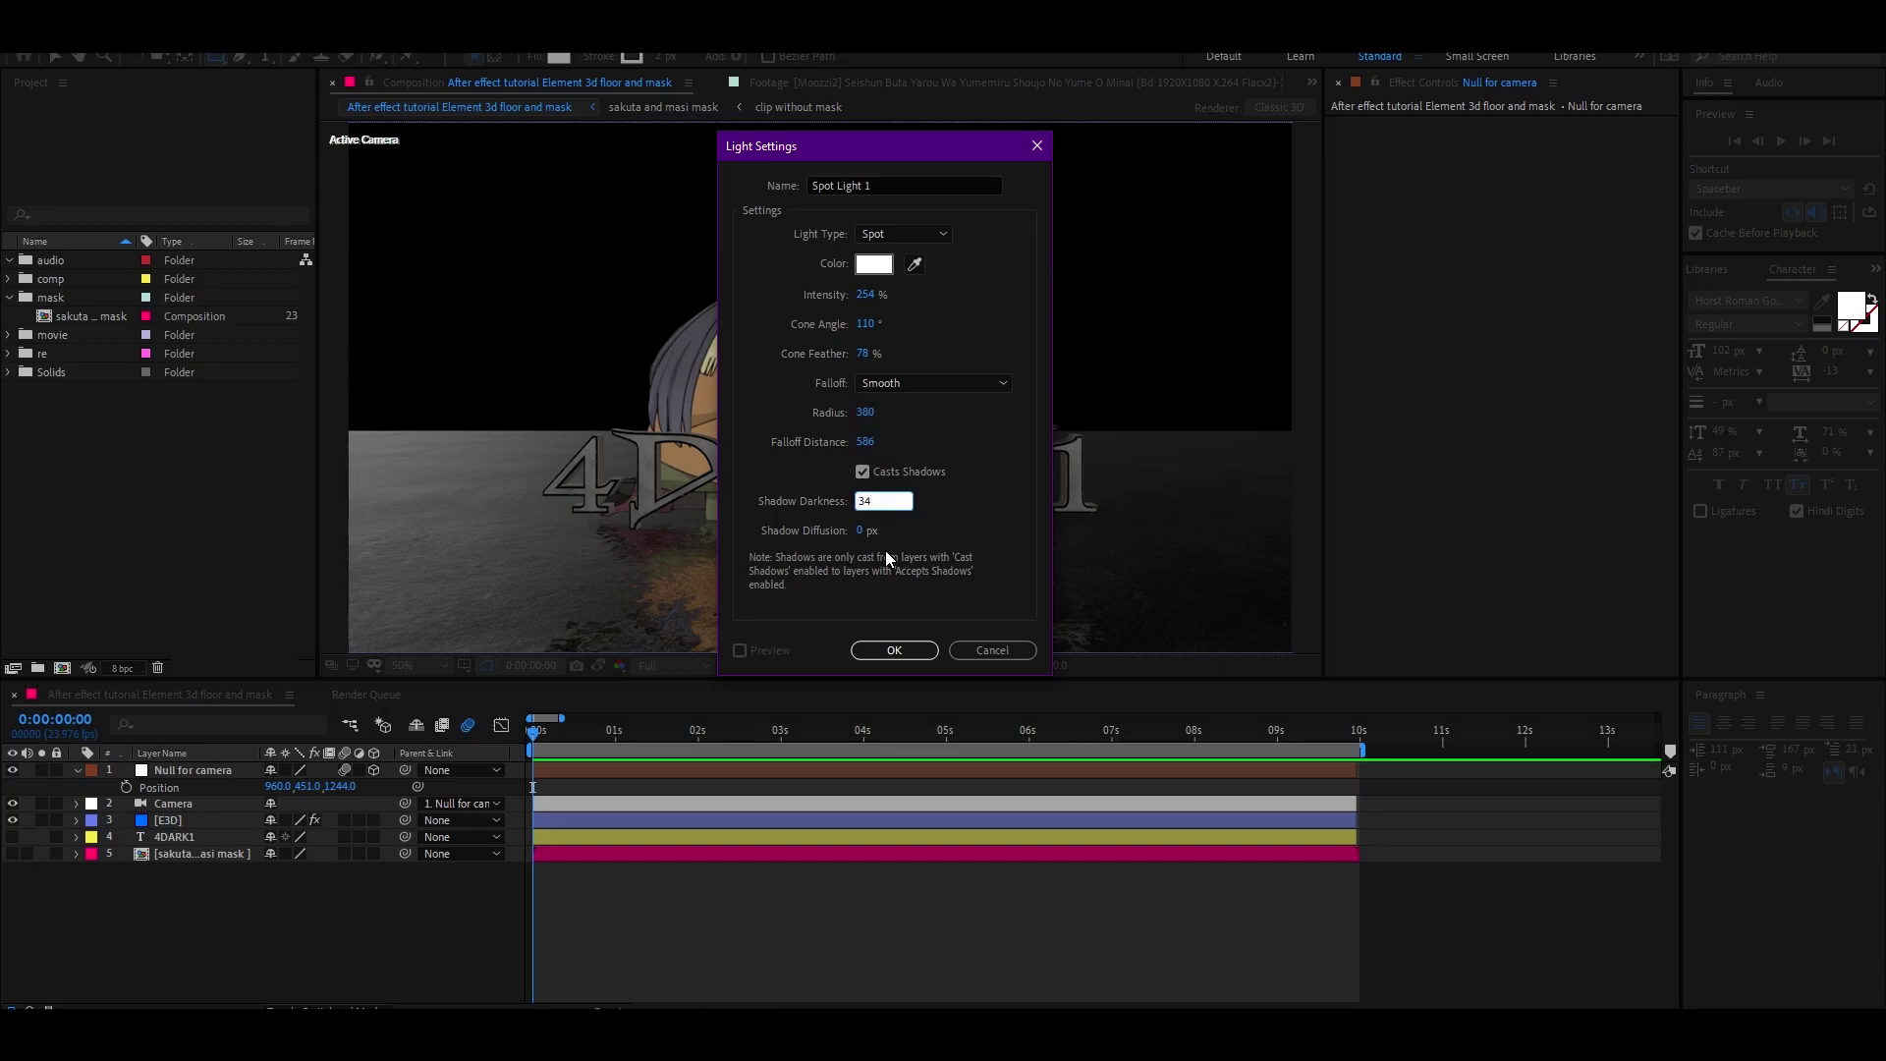
left_click(969, 572)
left_click(890, 650)
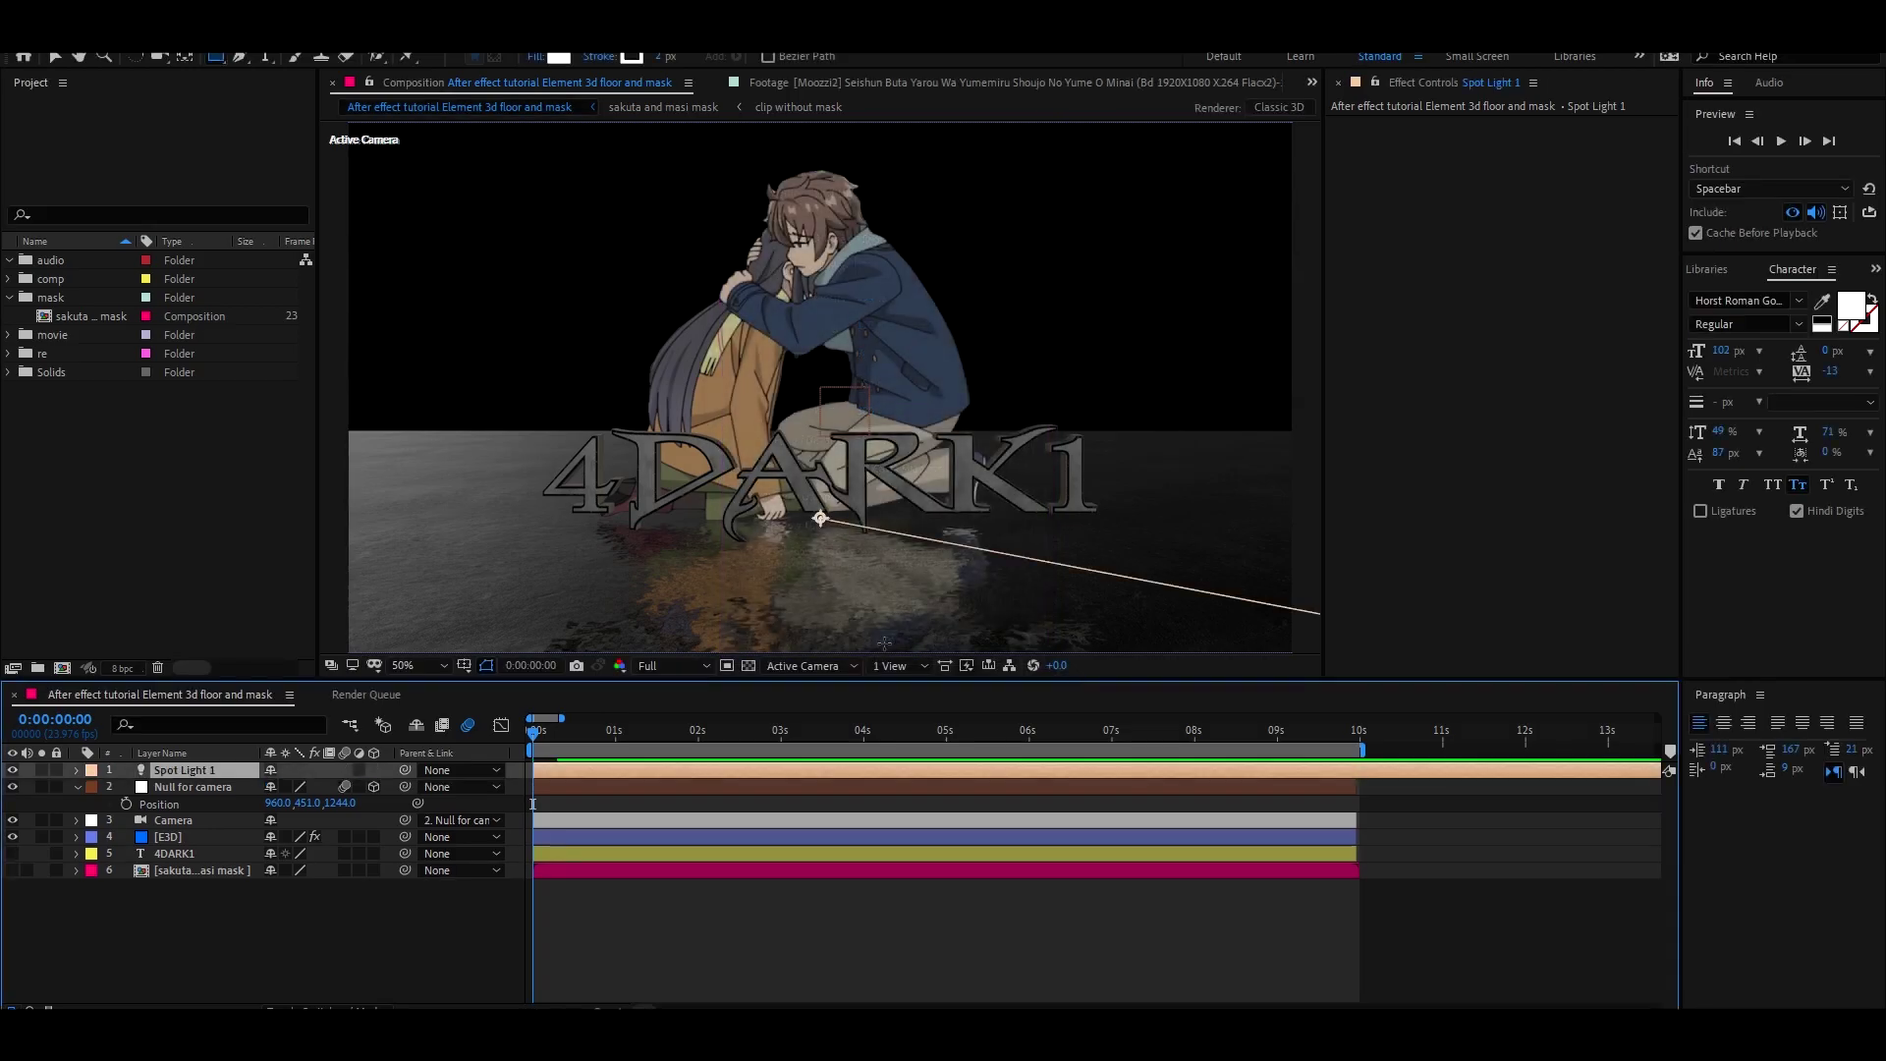
Set the Null for camera layer's position to 960.0, 451.0, 1122.0.
key("comma")
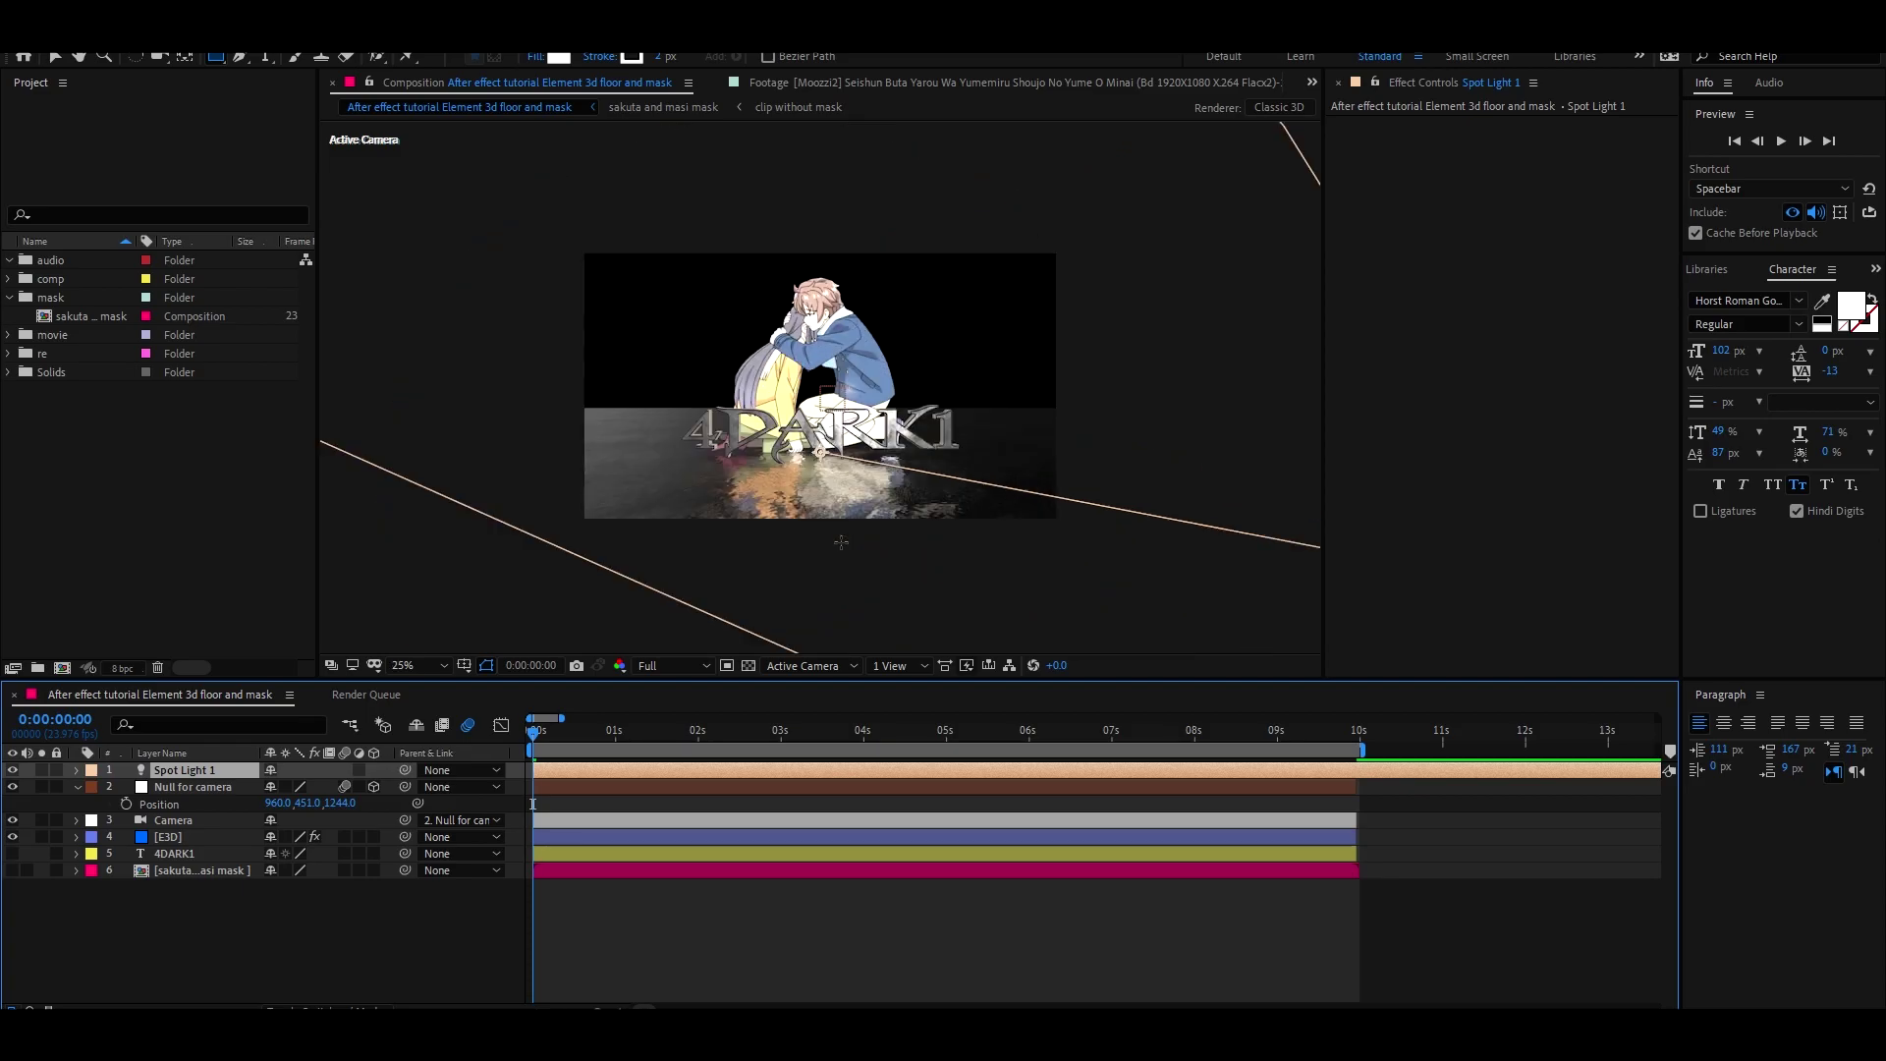
key("comma")
key("comma")
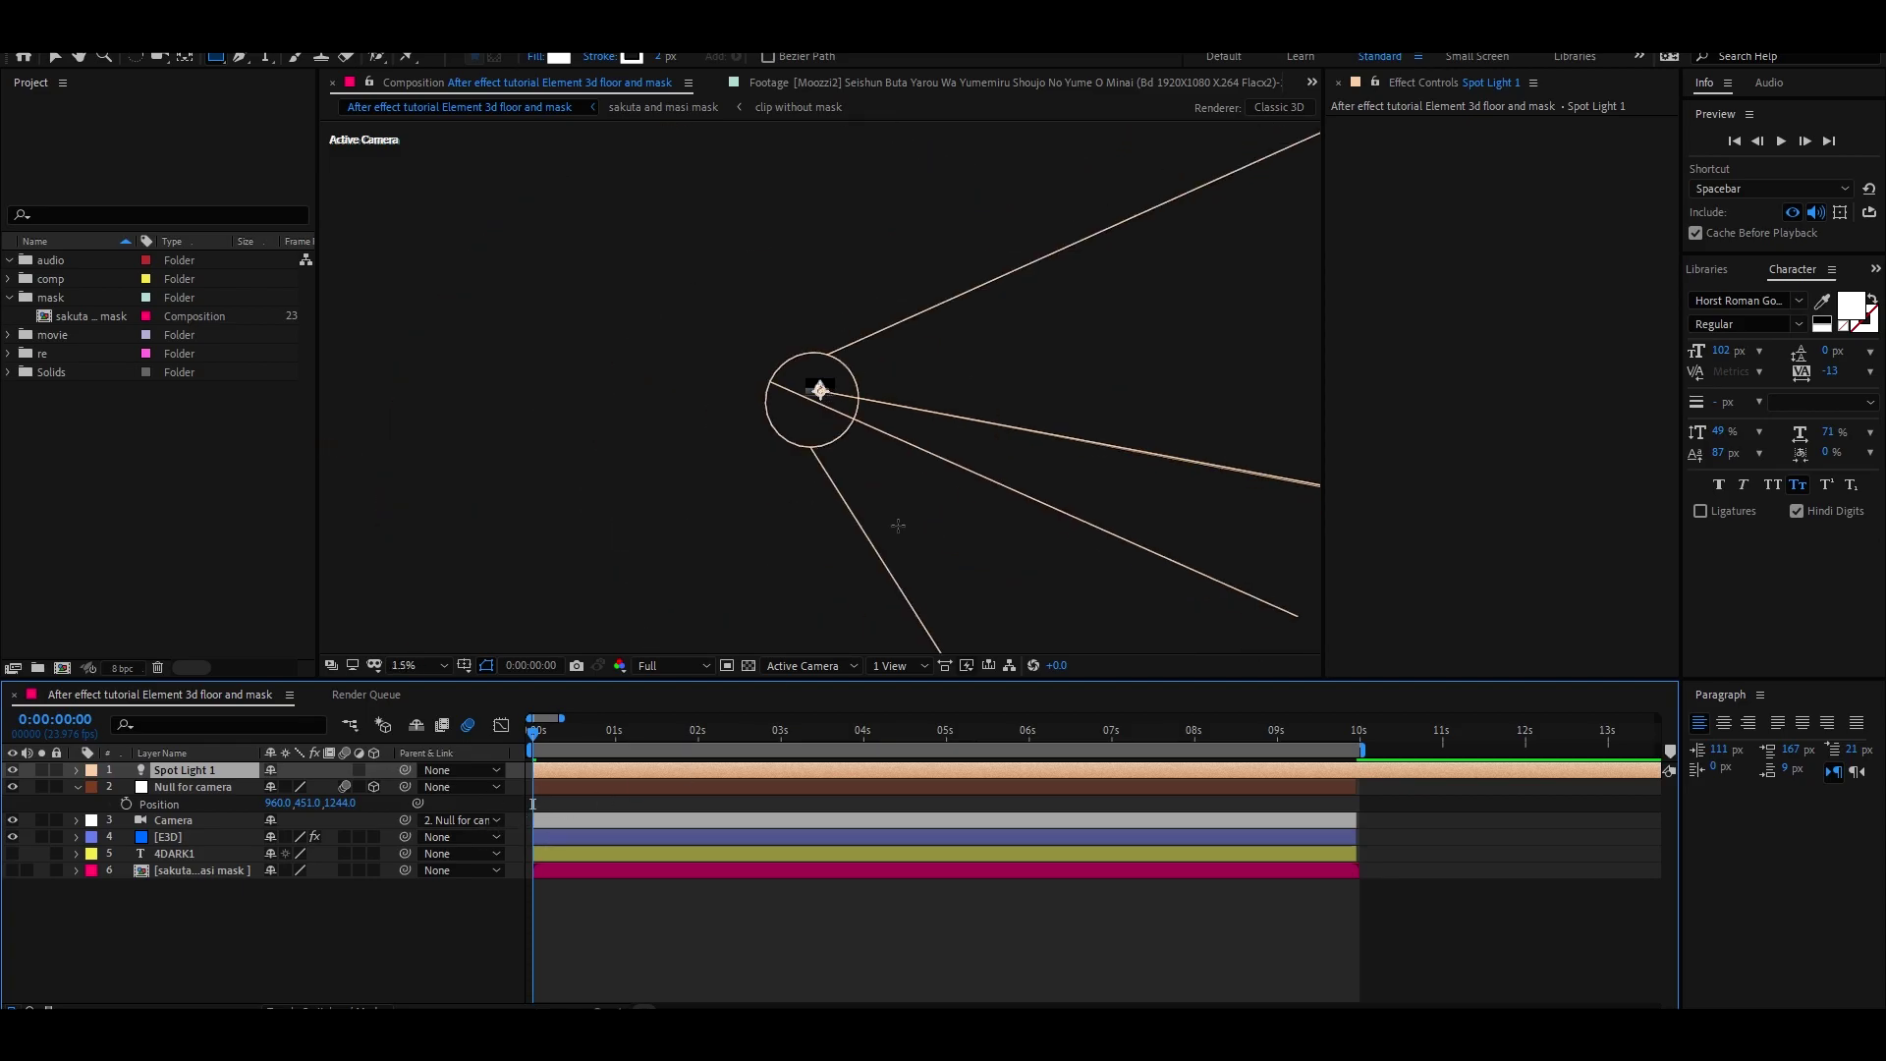
left_click_drag(344, 803, 228, 802)
key("period")
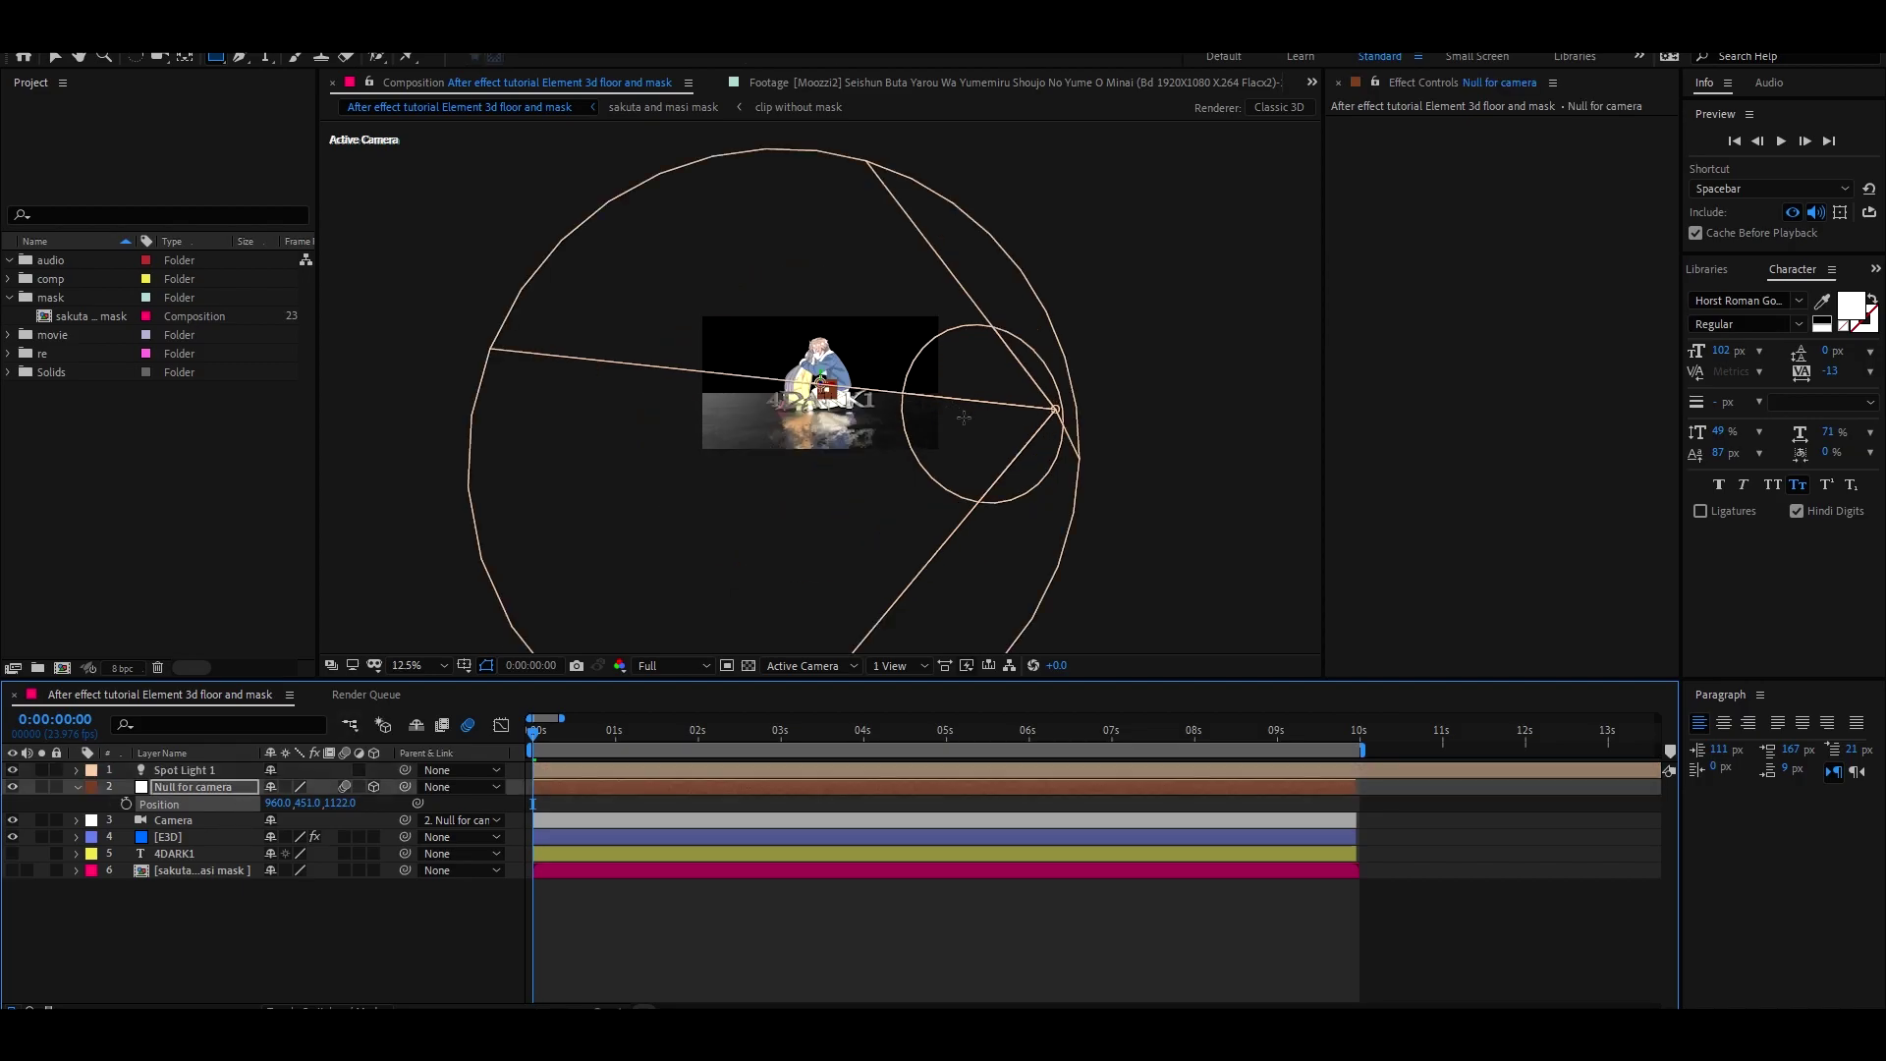
Place the spot light above the couple at about 836.6, 236.5, -337.4 and aim it down at the floor.
left_click(1051, 411)
left_click_drag(1011, 411, 943, 408)
scroll(943, 408, "up", 2)
left_click_drag(865, 339, 853, 147)
scroll(844, 157, "down", 1)
left_click_drag(825, 261, 1015, 283)
left_click_drag(853, 471, 1022, 293)
left_click_drag(1022, 275, 845, 169)
key("ctrl+z")
scroll(967, 488, "up", 1)
scroll(967, 489, "down", 1)
scroll(825, 393, "up", 1)
scroll(826, 393, "down", 1)
Keyframe the spot light's position at the start and shift the light sideways across the scene near the 10-second mark.
key("p")
left_click(126, 787)
left_click(1354, 731)
left_click_drag(707, 138, 970, 150)
Split the spot light layer at the end of the composition, delete the excess part and return to the first frame.
mouse_move(1354, 732)
left_mouse_down()
mouse_move(463, 740)
mouse_move(1359, 735)
left_mouse_up()
key("ctrl+shift+d")
key("Delete")
left_click_drag(558, 733, 520, 735)
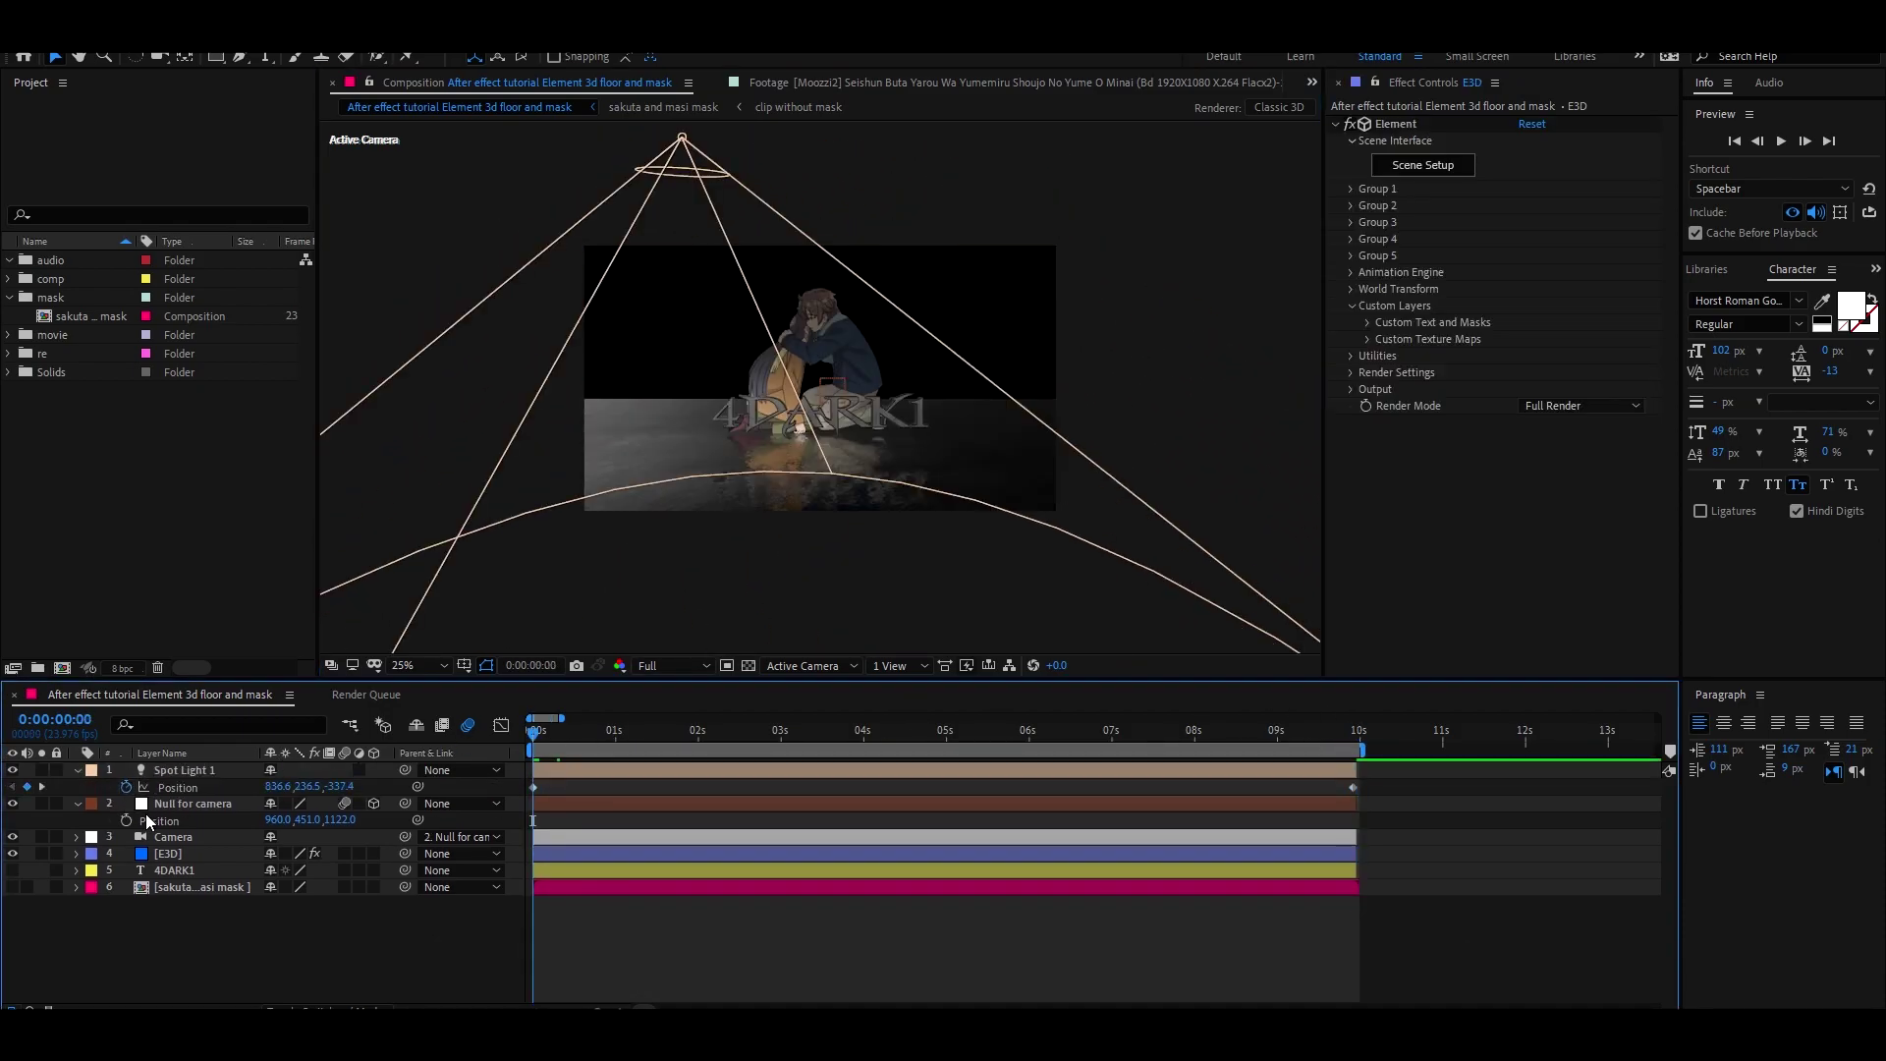
Set the Physical Environment exposure of the E3D layer to 0.82 and its gamma to 1.36 in the render settings.
key("period")
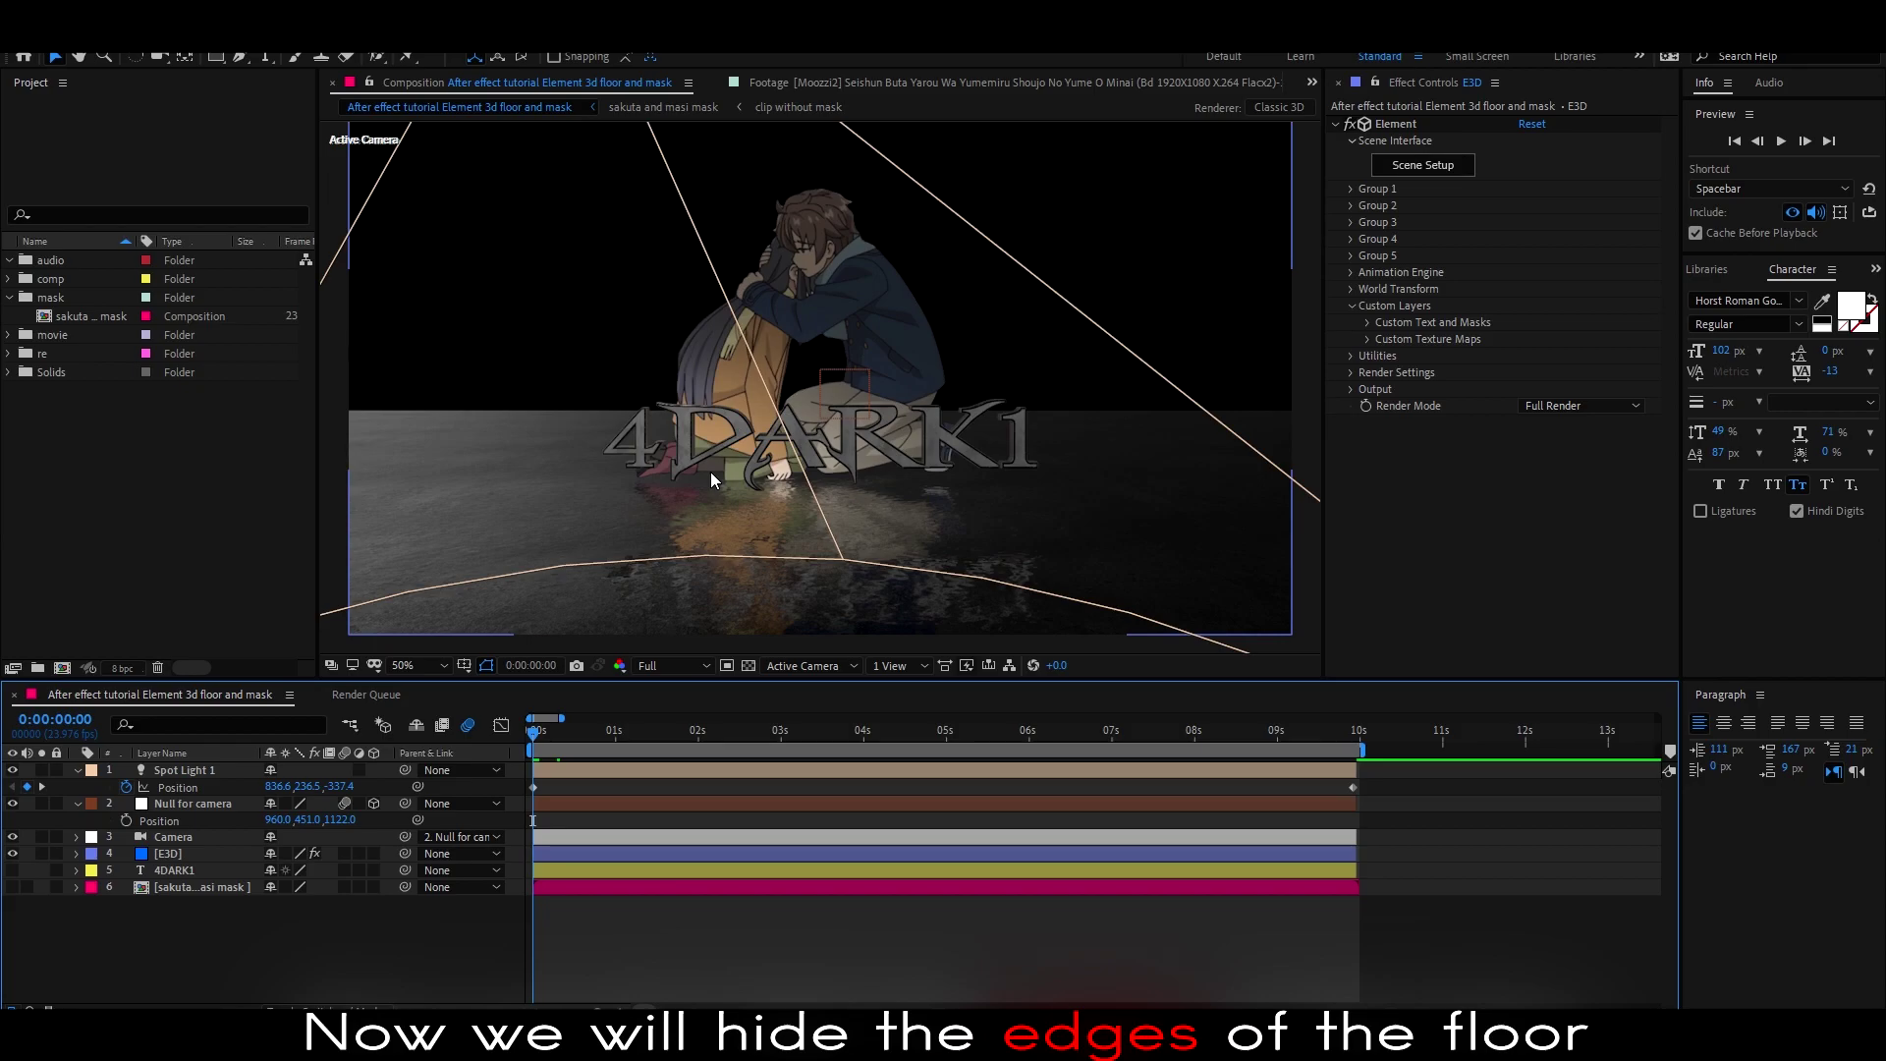
left_click(165, 853)
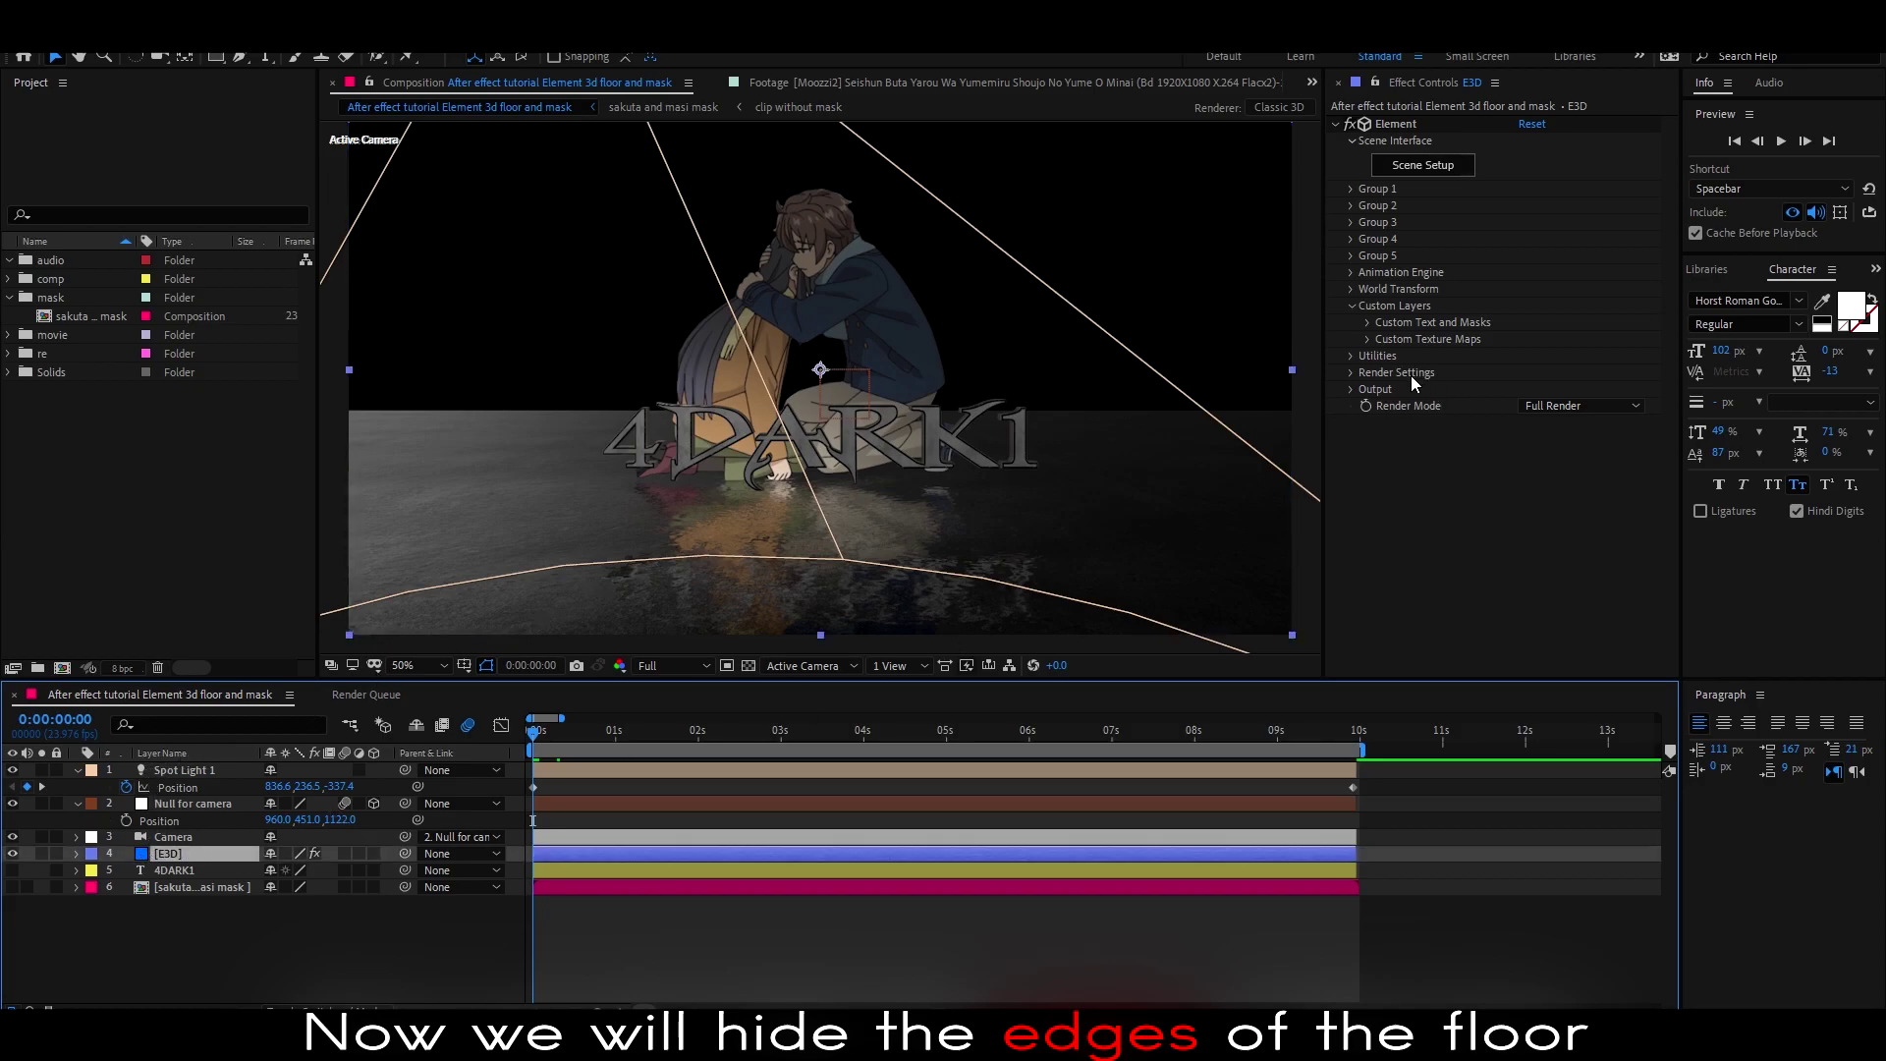
left_click(1352, 373)
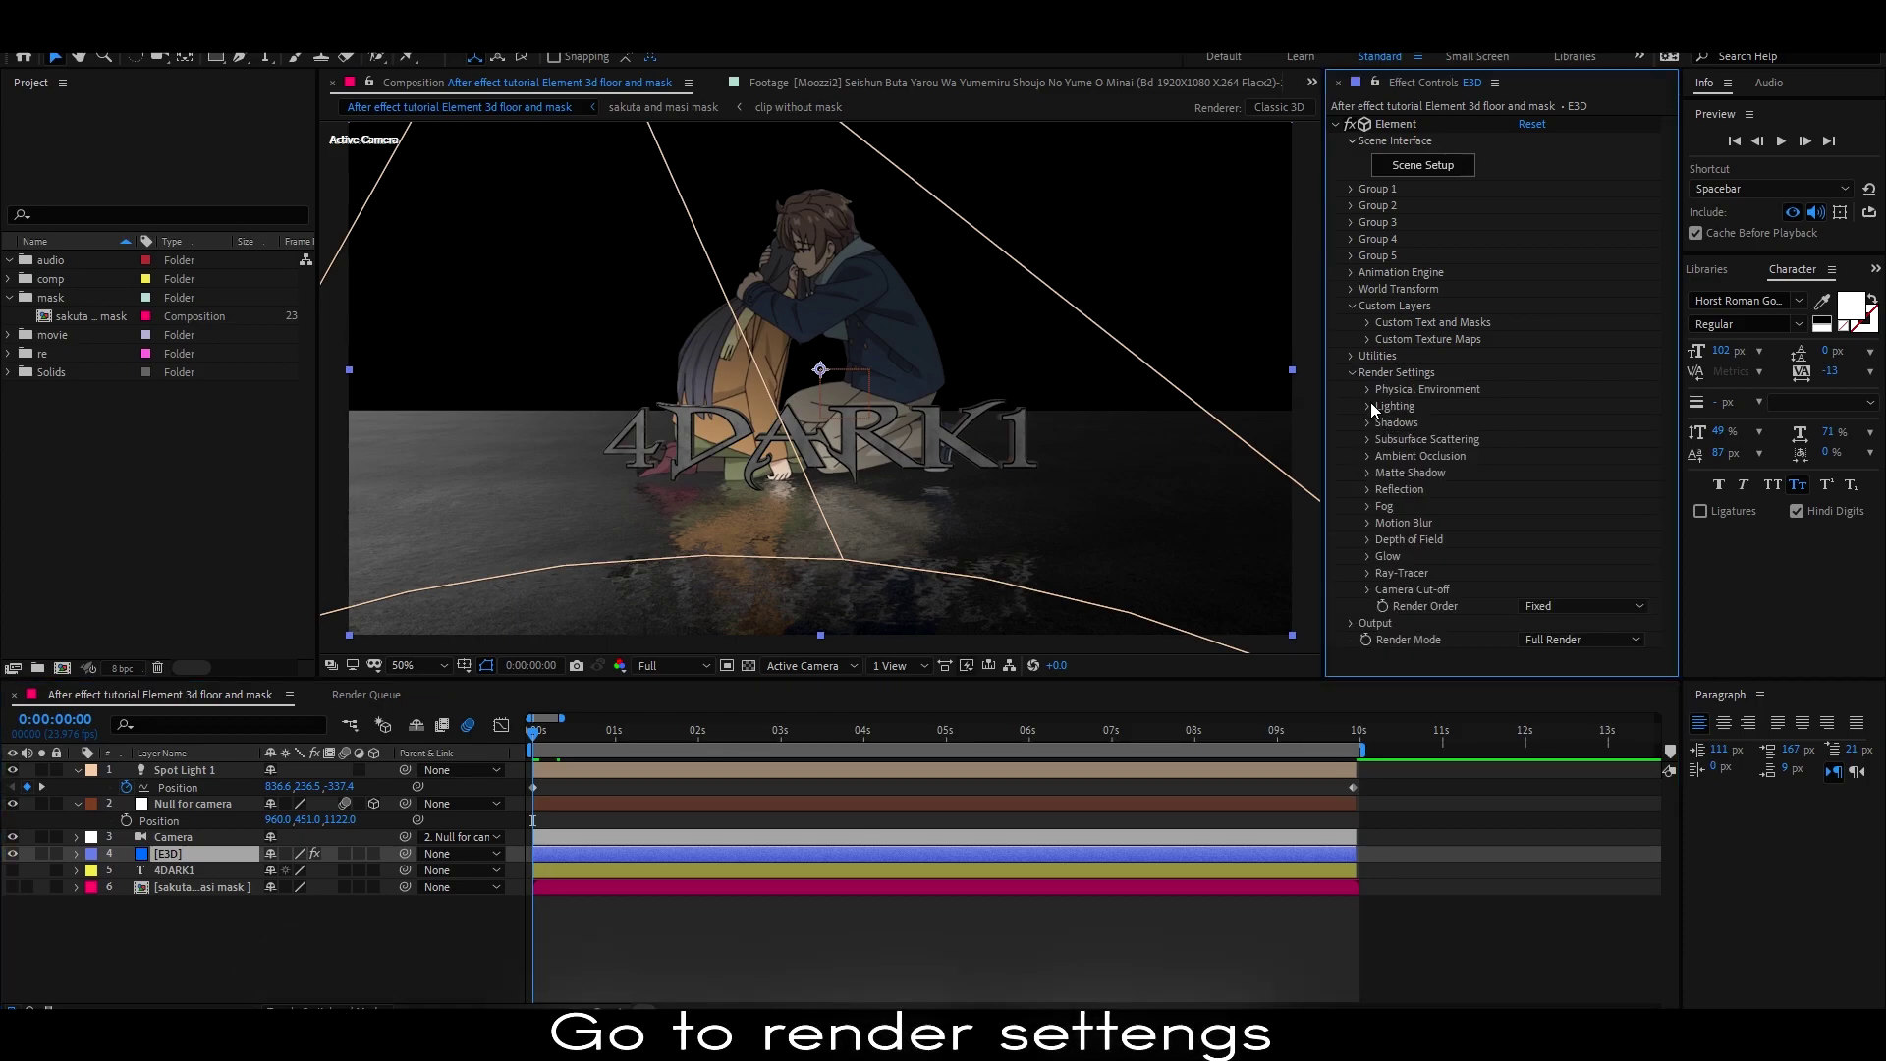
left_click(1368, 389)
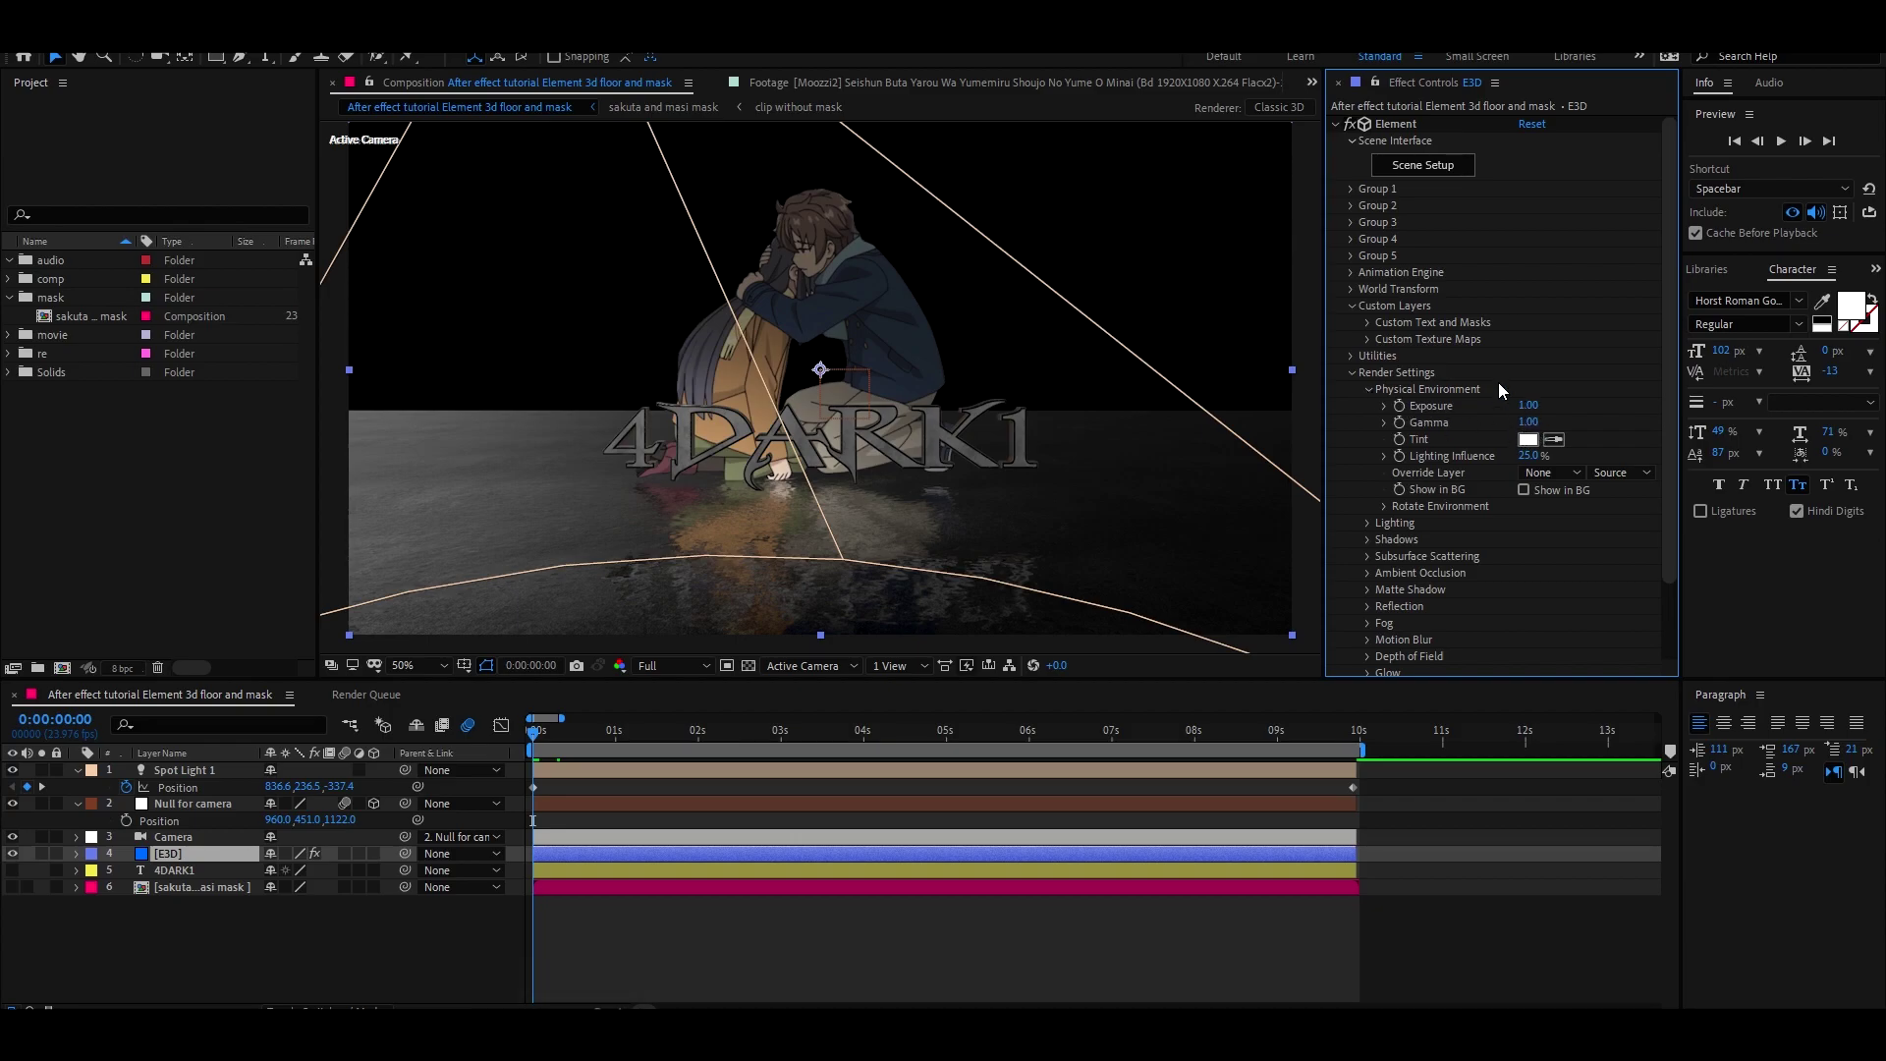
left_click(1533, 405)
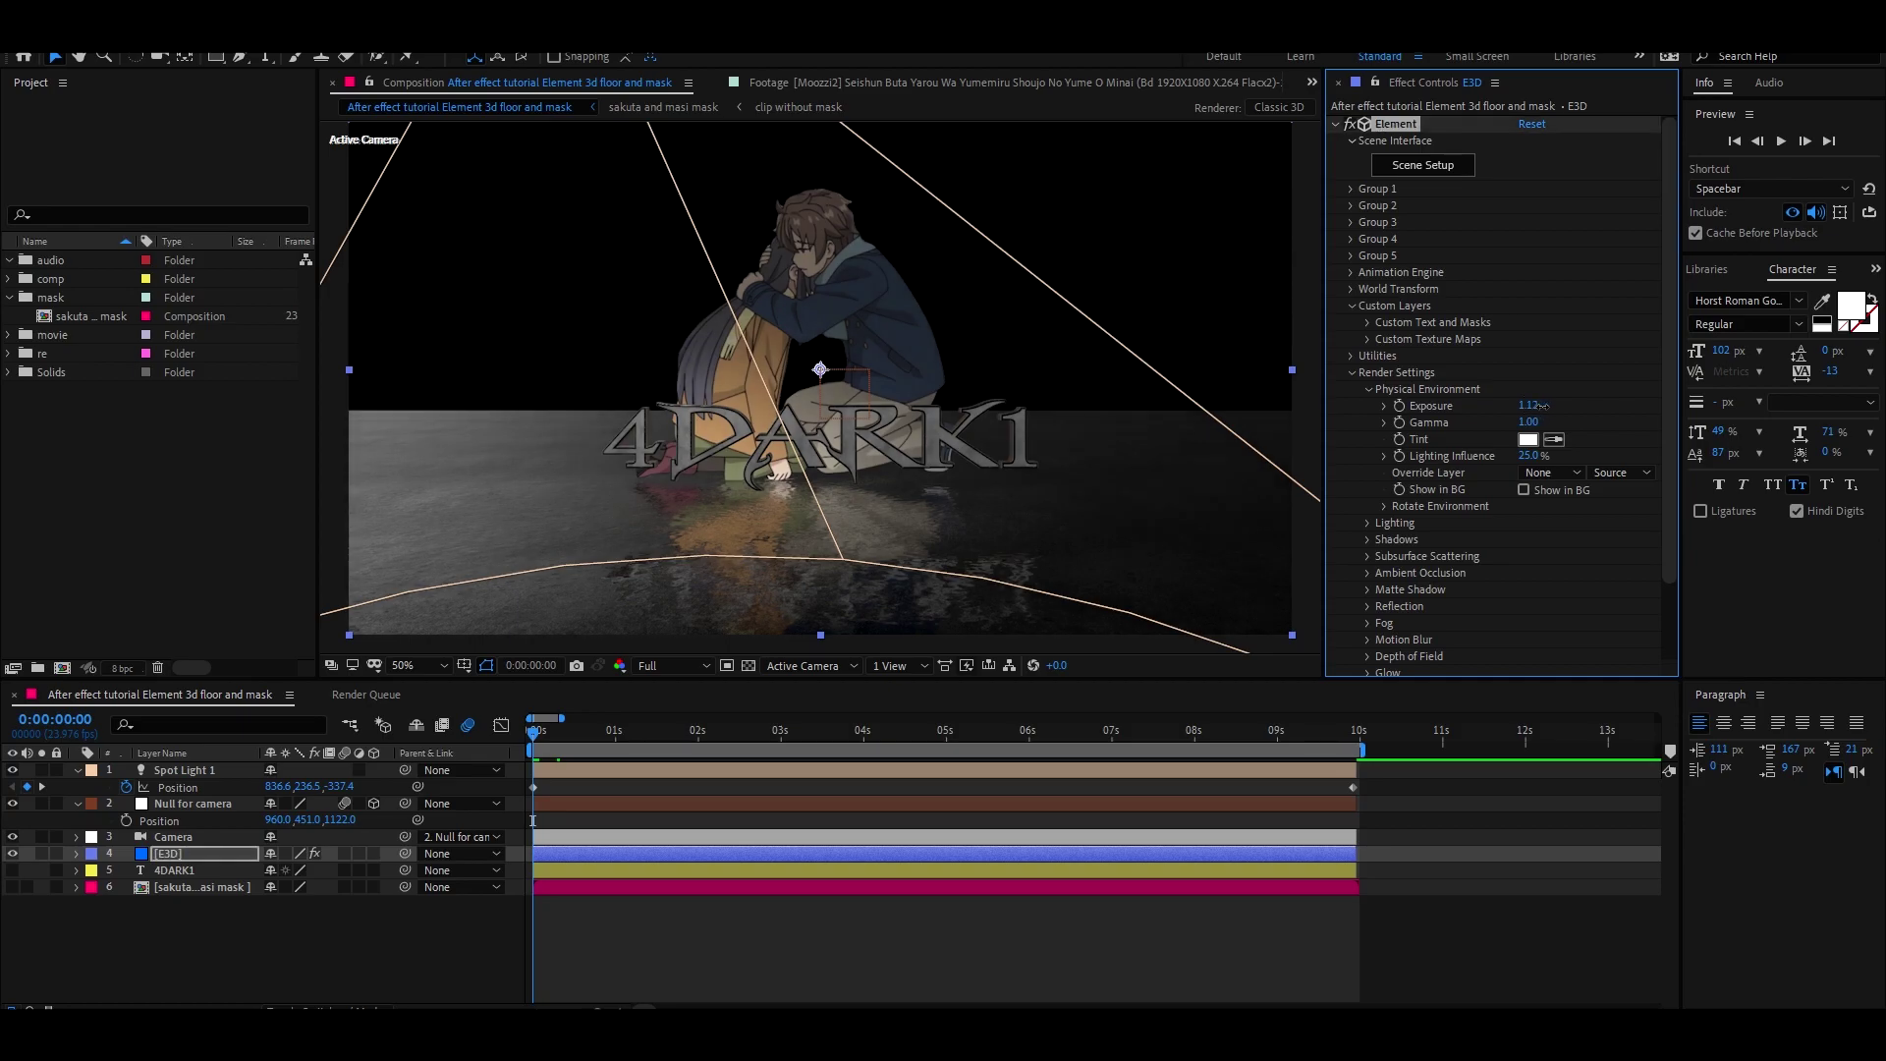
left_click_drag(1521, 404, 1573, 427)
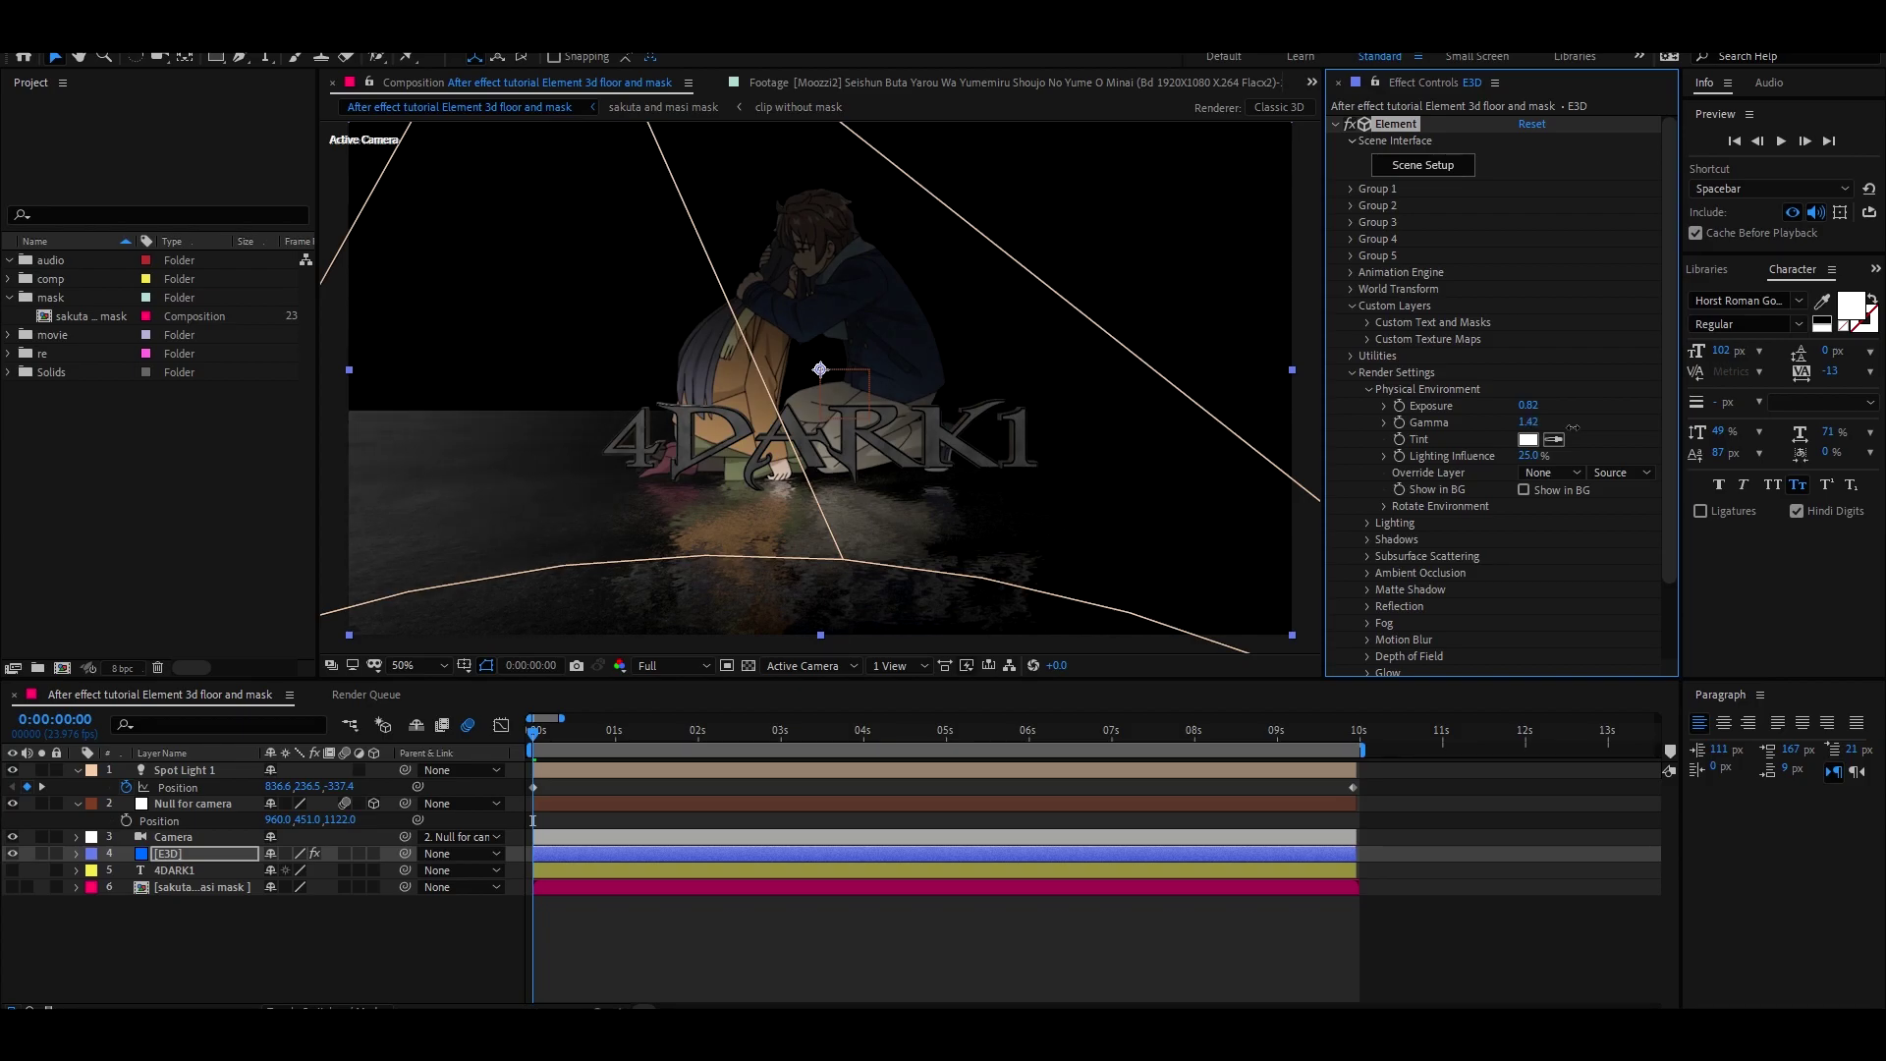
Enable fog in the Element render settings with 100% opacity and try a fog start distance of -240.
scroll(1506, 526, "down", 2)
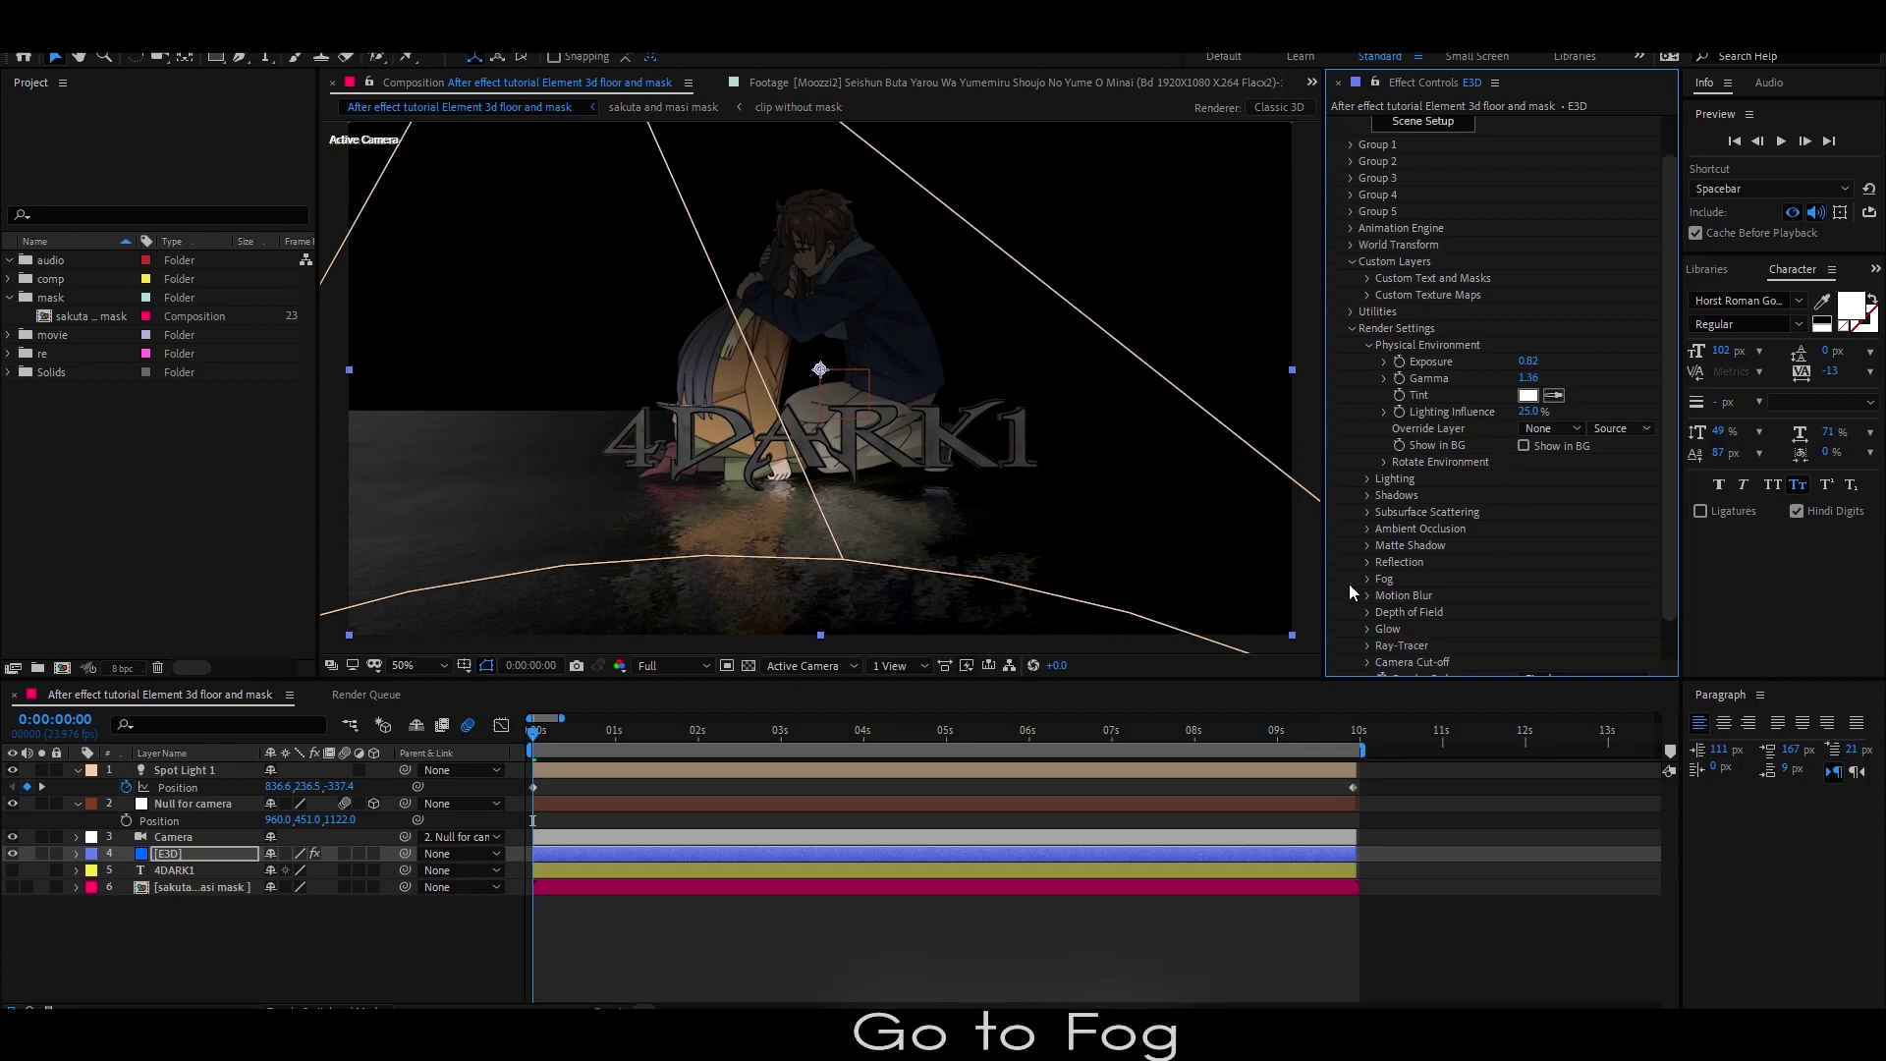
left_click(1367, 580)
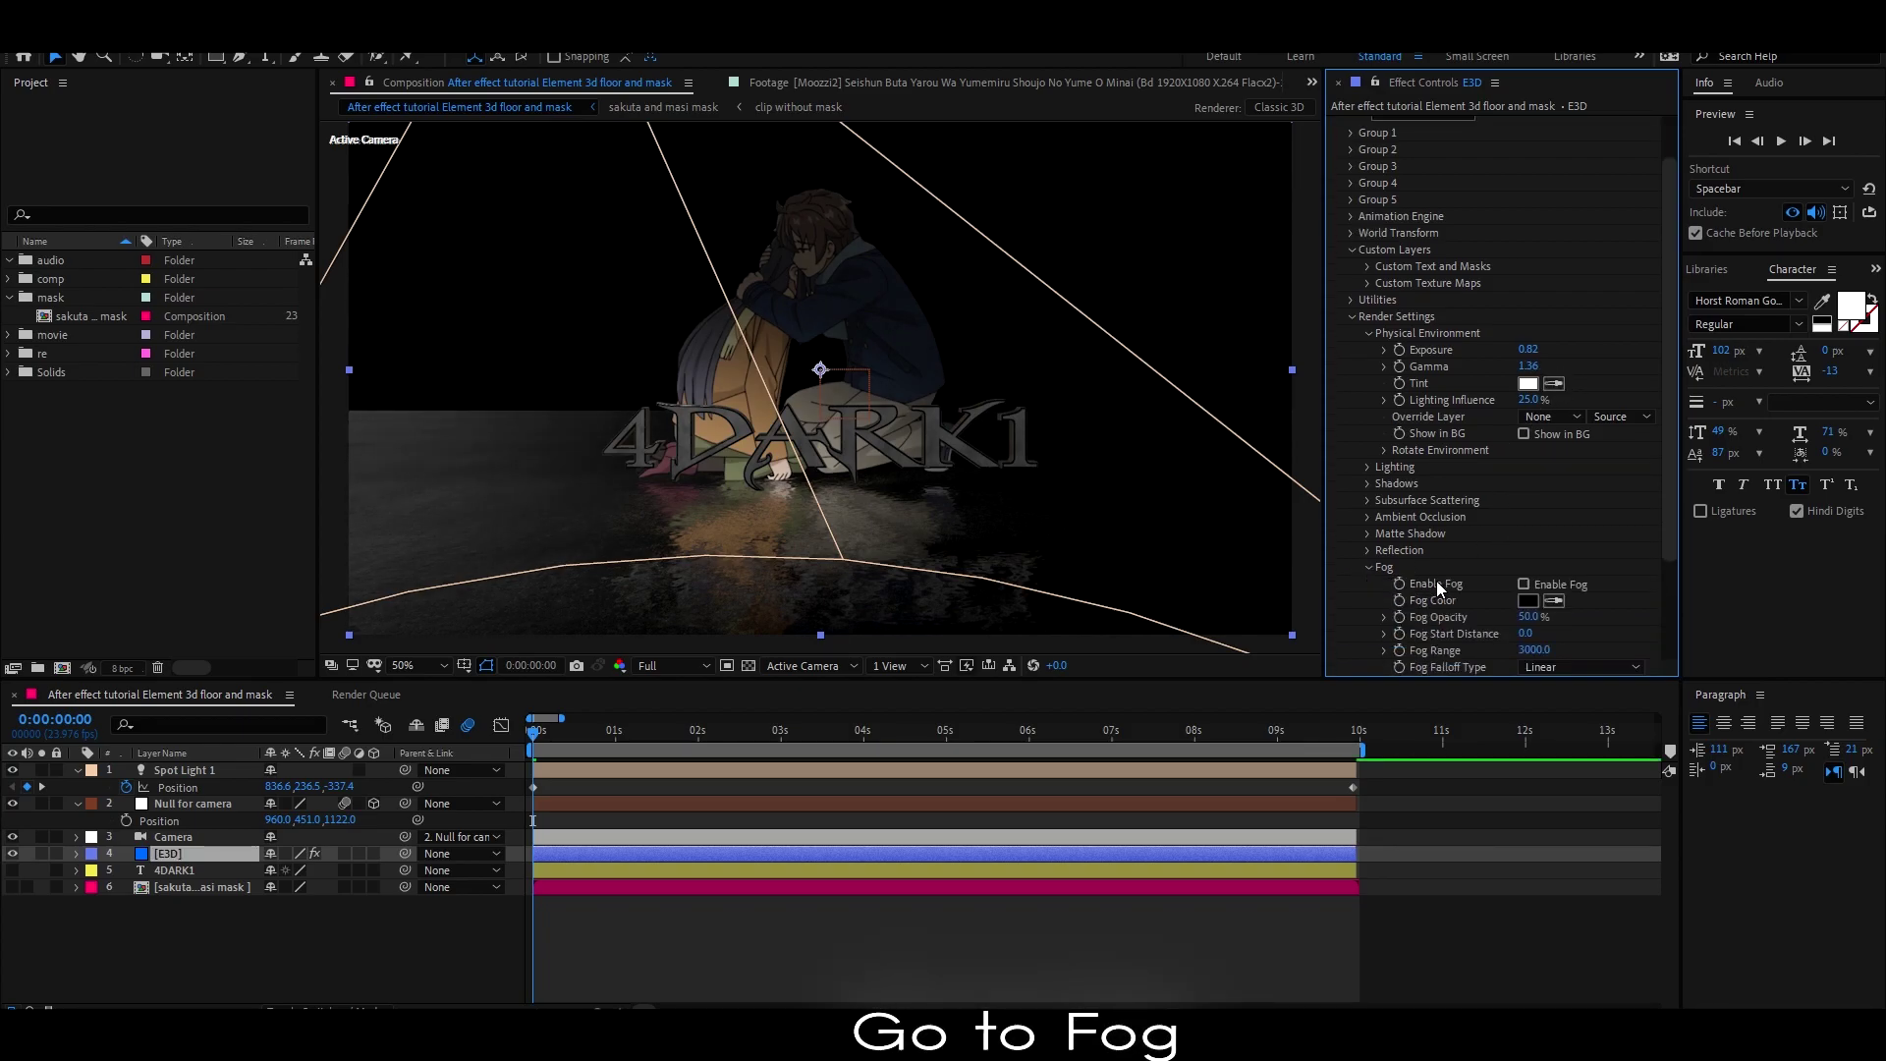
left_click(1524, 584)
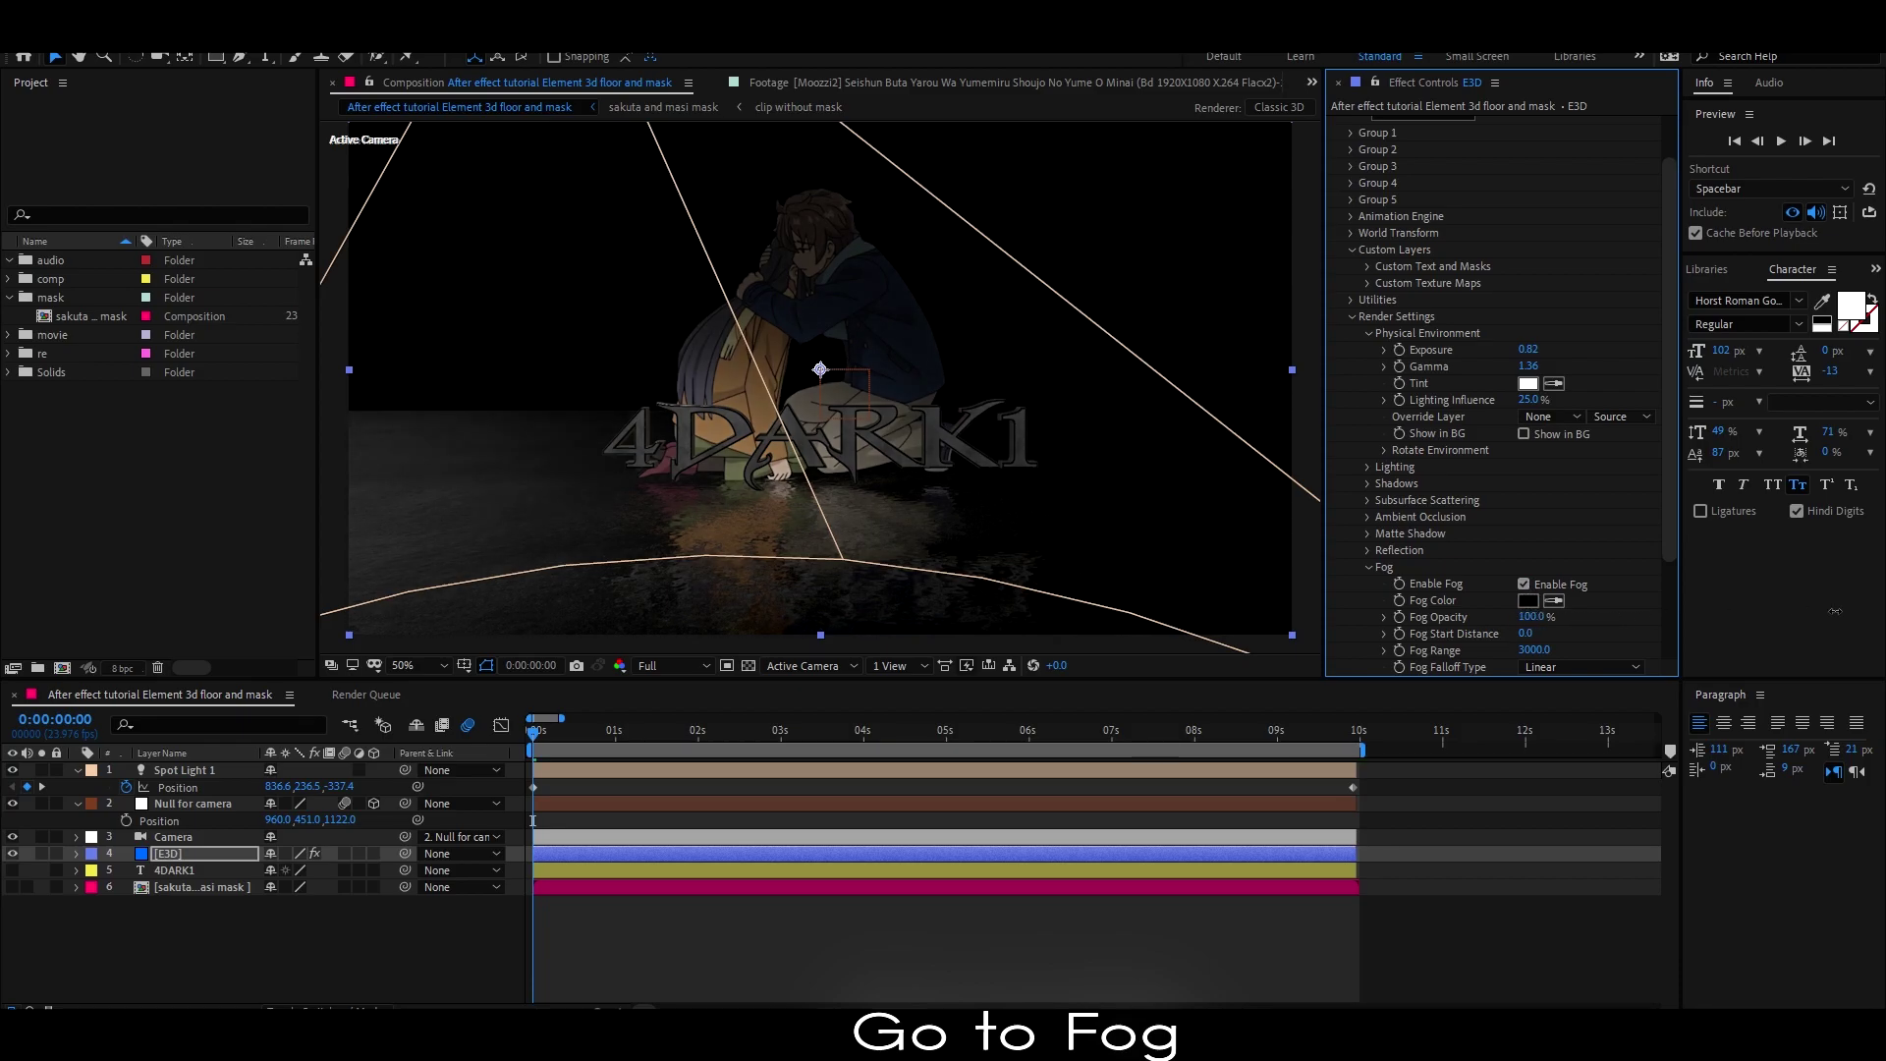
mouse_move(1820, 606)
left_mouse_down()
mouse_move(1781, 606)
mouse_move(1797, 605)
left_mouse_up()
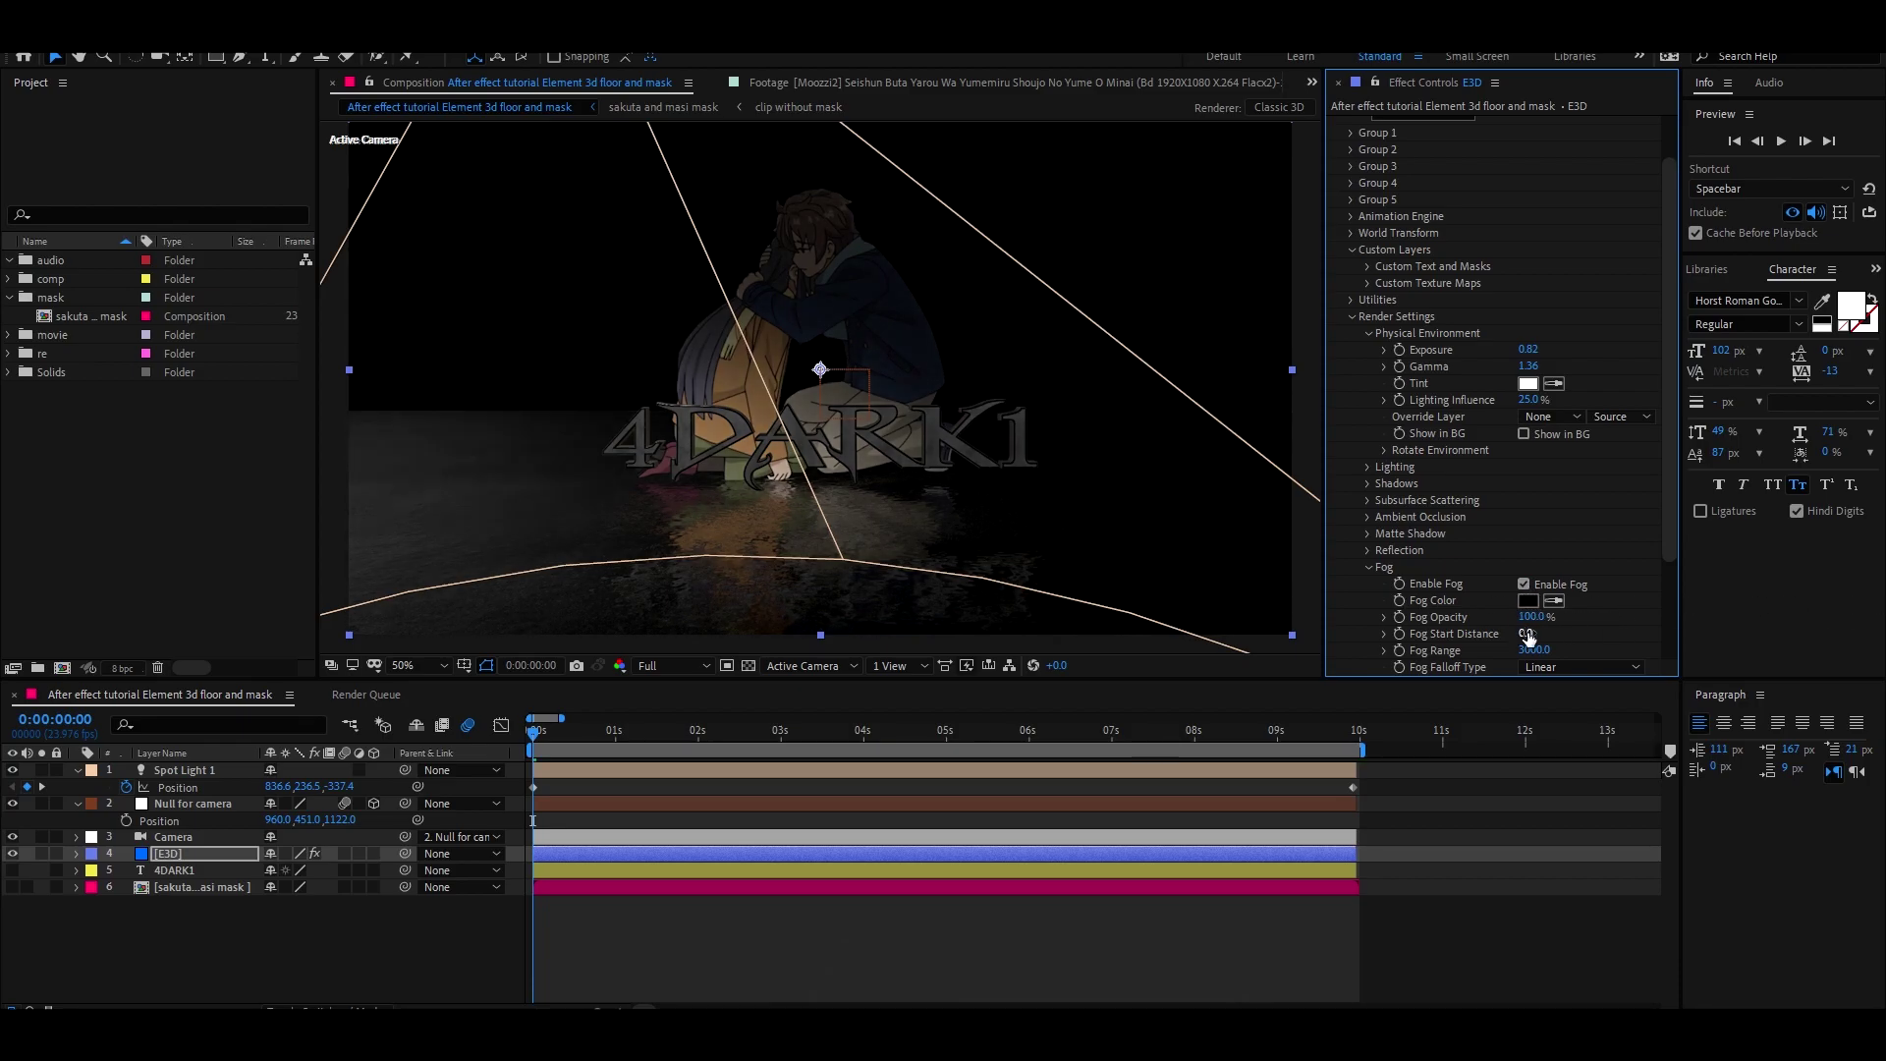
left_click_drag(1554, 632, 1506, 634)
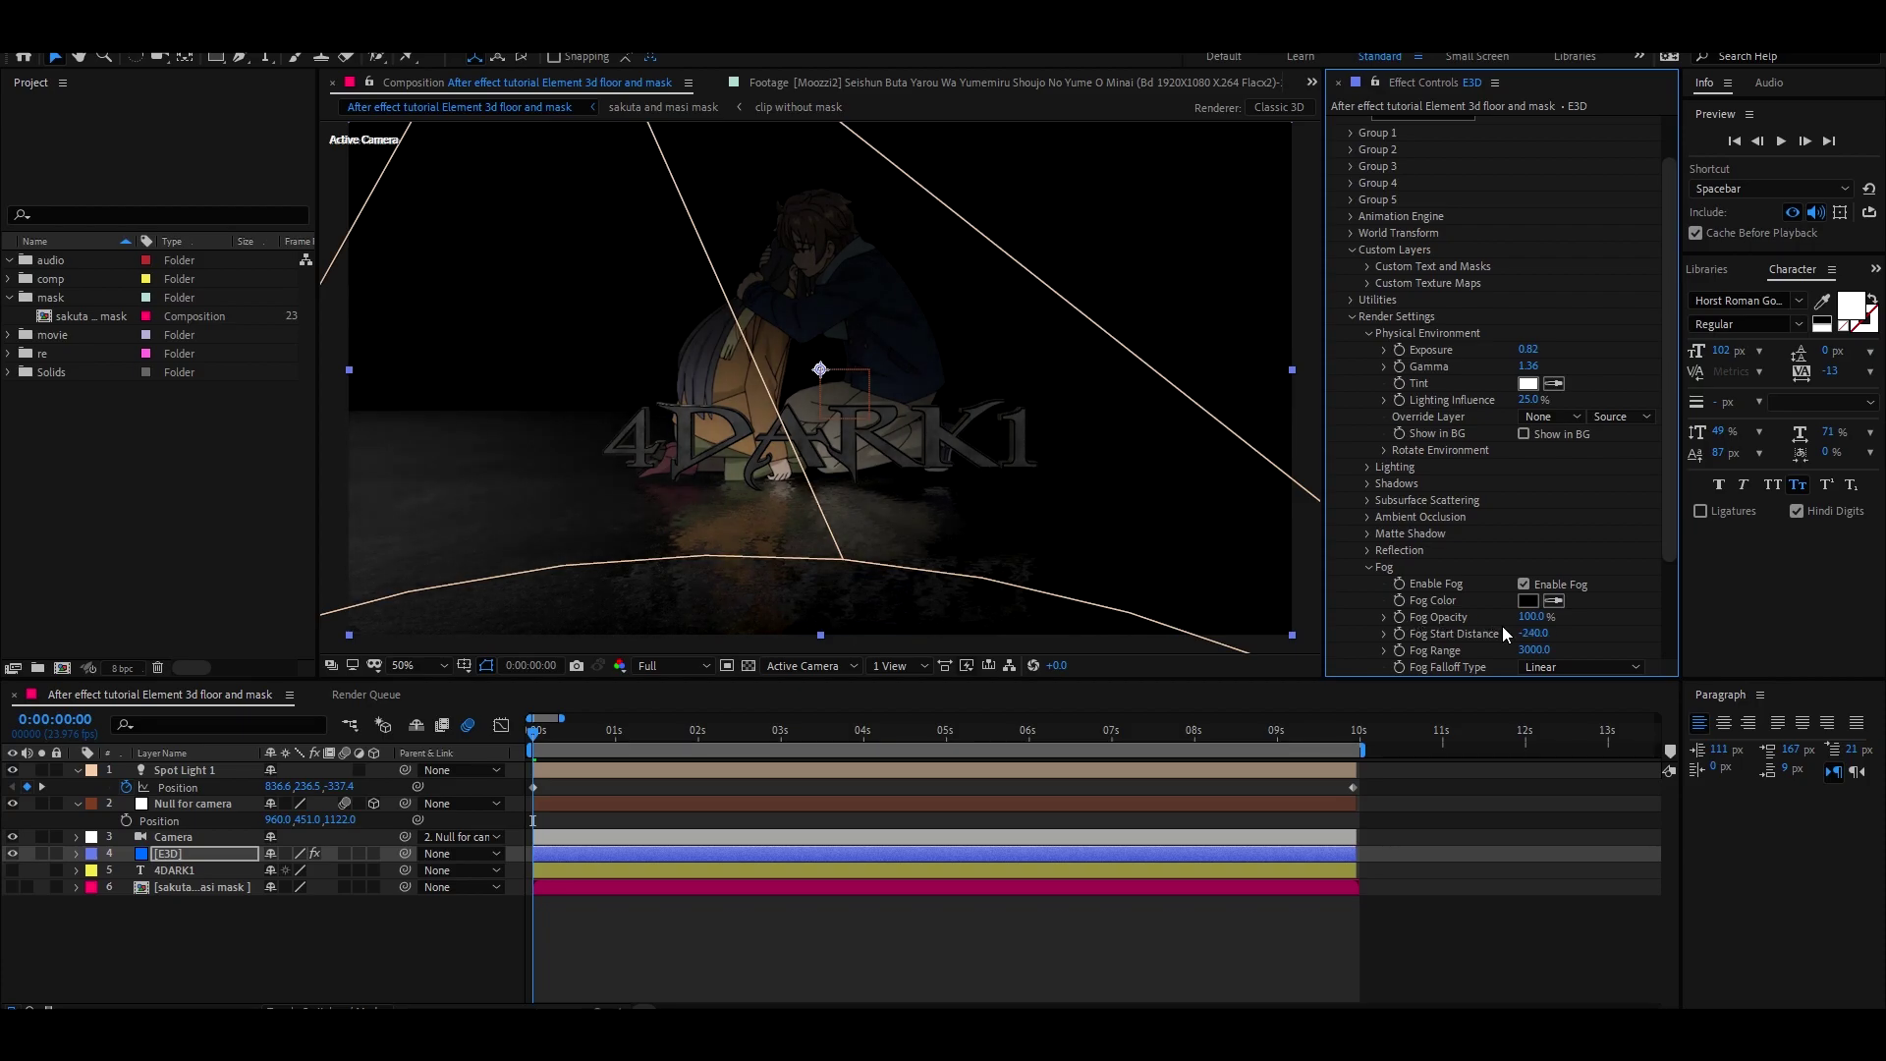
Set the Physical Environment's Lighting Influence to 87%.
scroll(1511, 534, "up", 1)
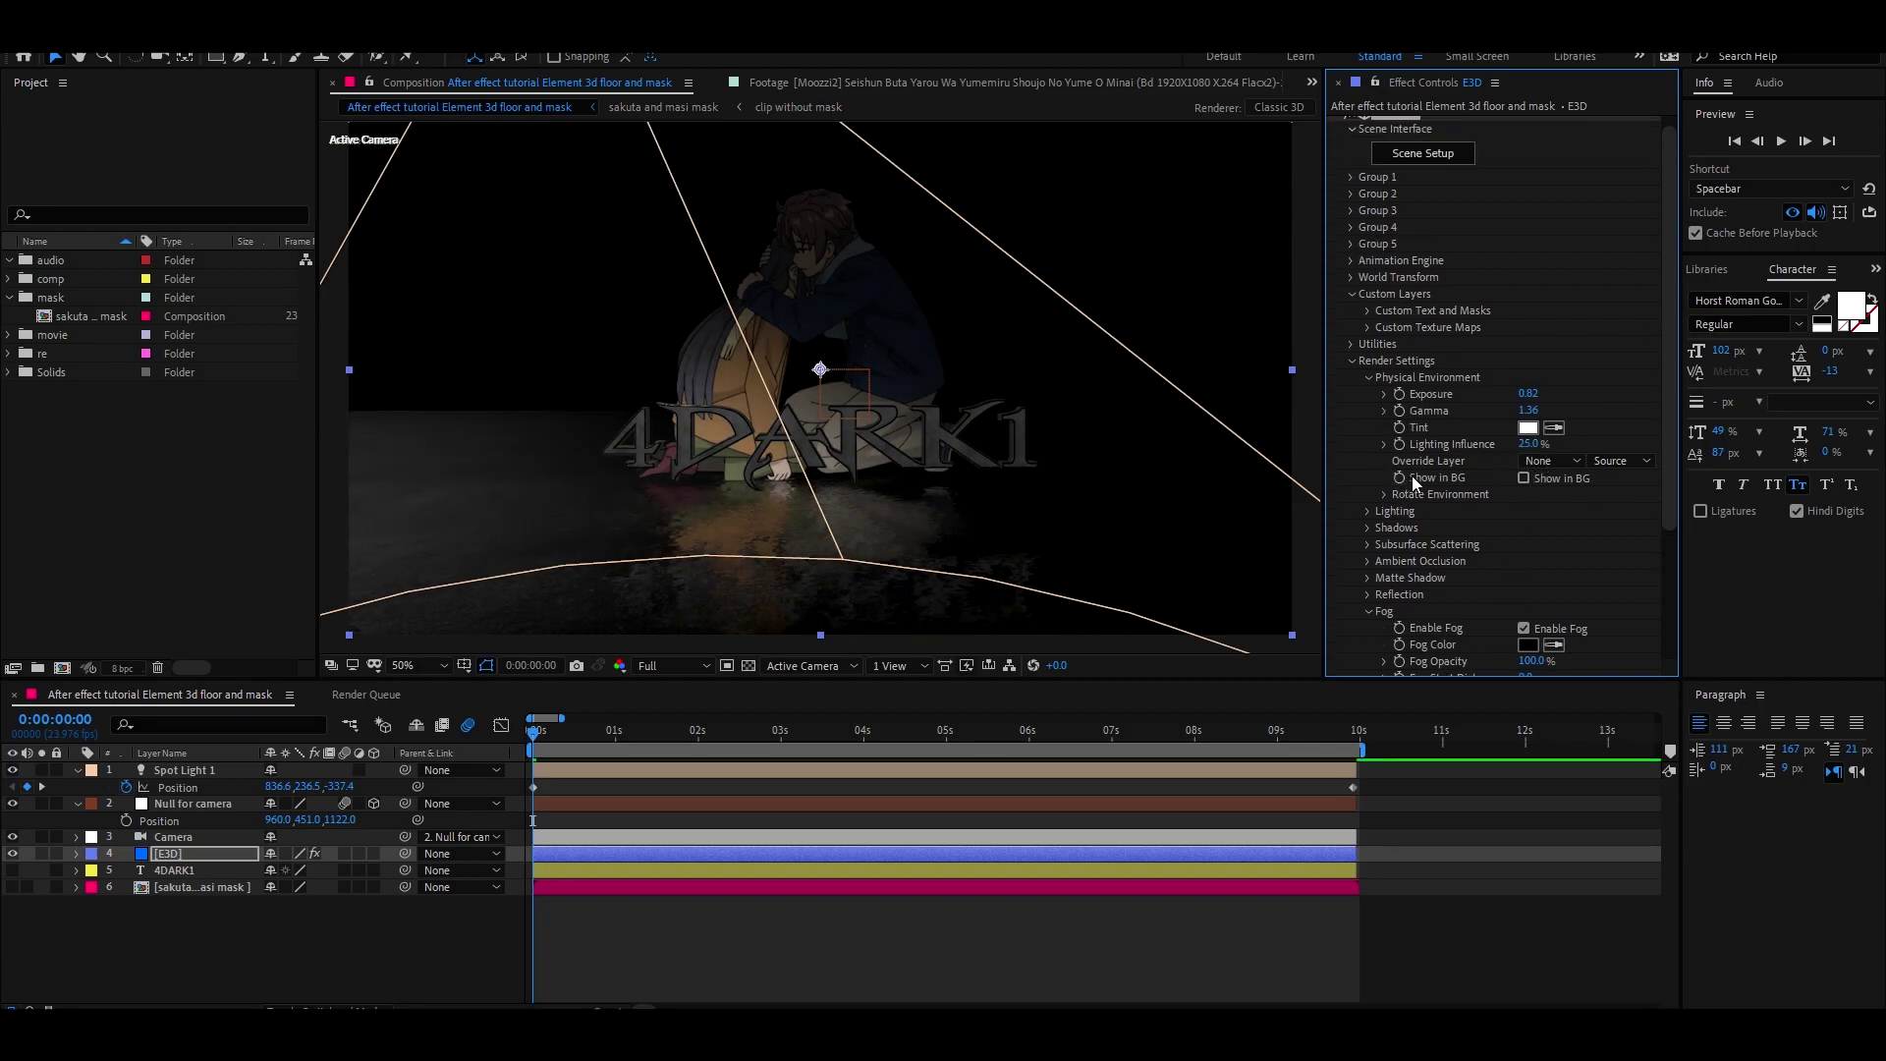
left_click_drag(1550, 444, 1608, 459)
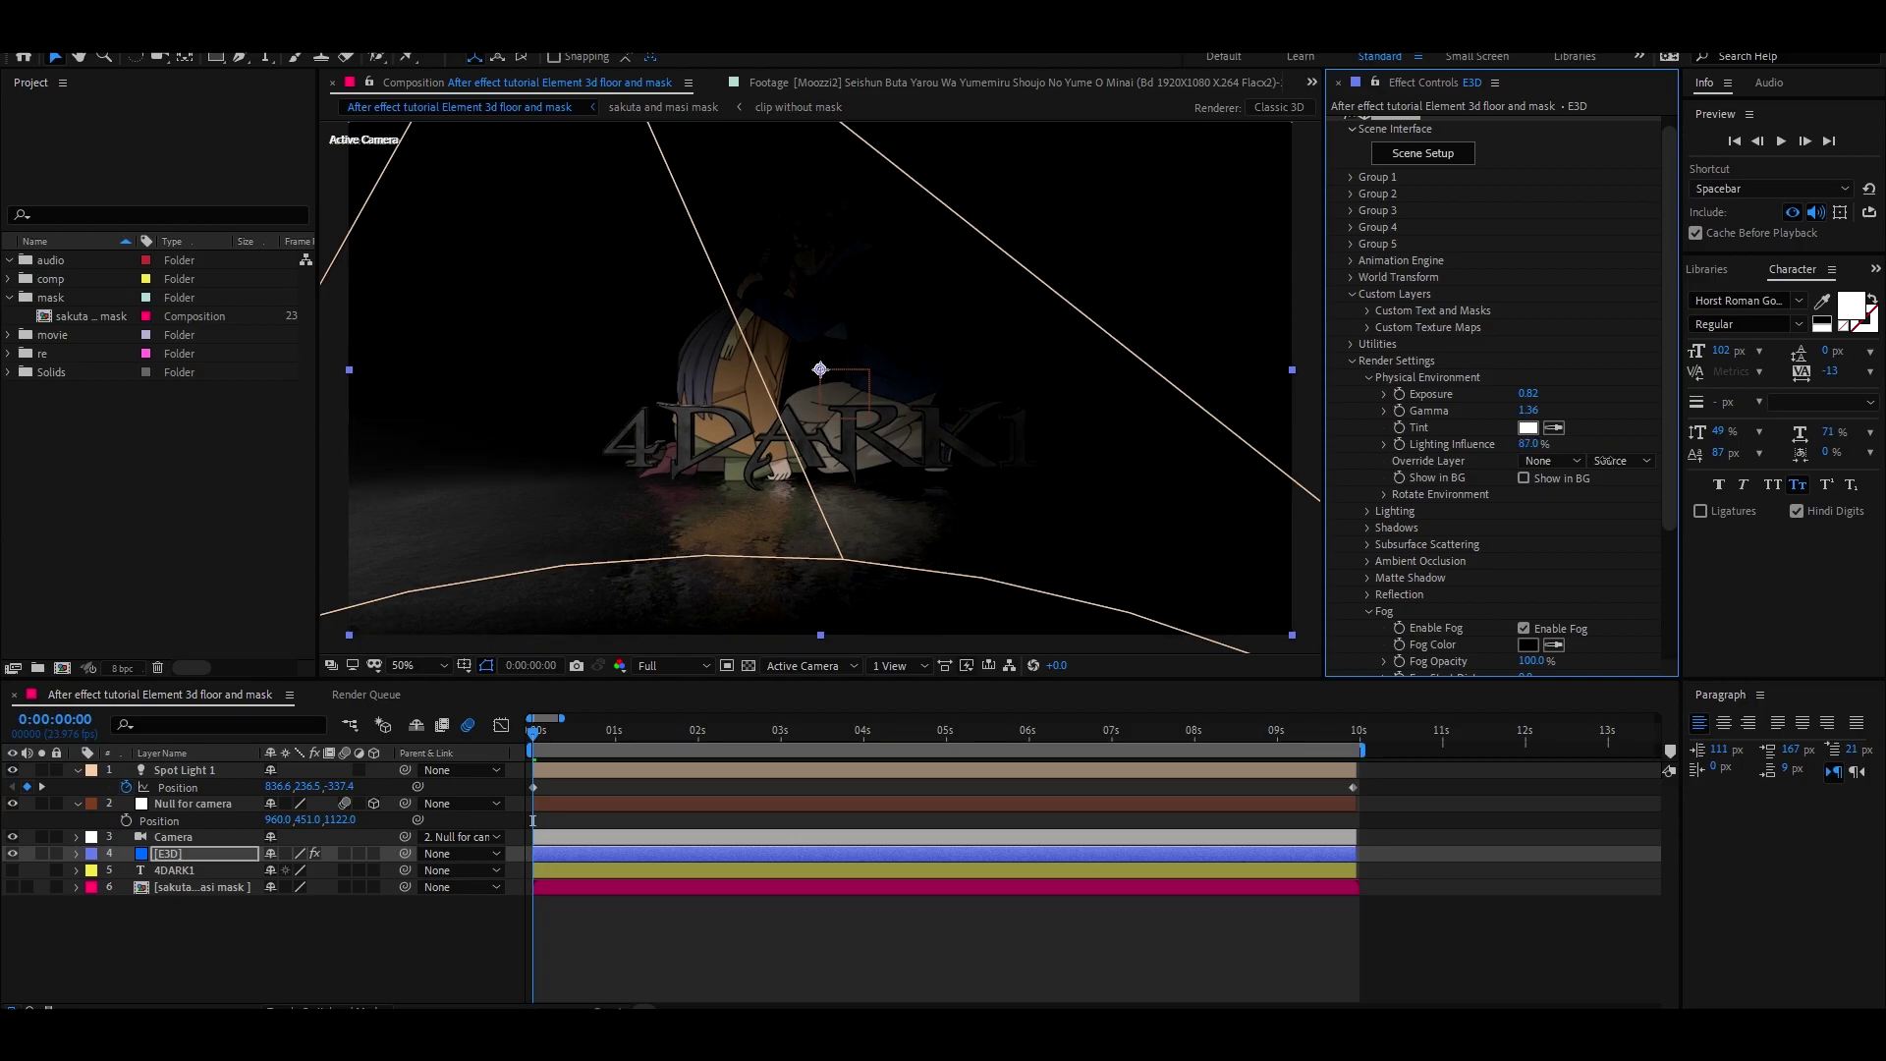
scroll(1041, 406, "down", 2)
Reposition the spot light's point of interest so the beam covers the couple, and delete the light's end position keyframe.
left_click(682, 142)
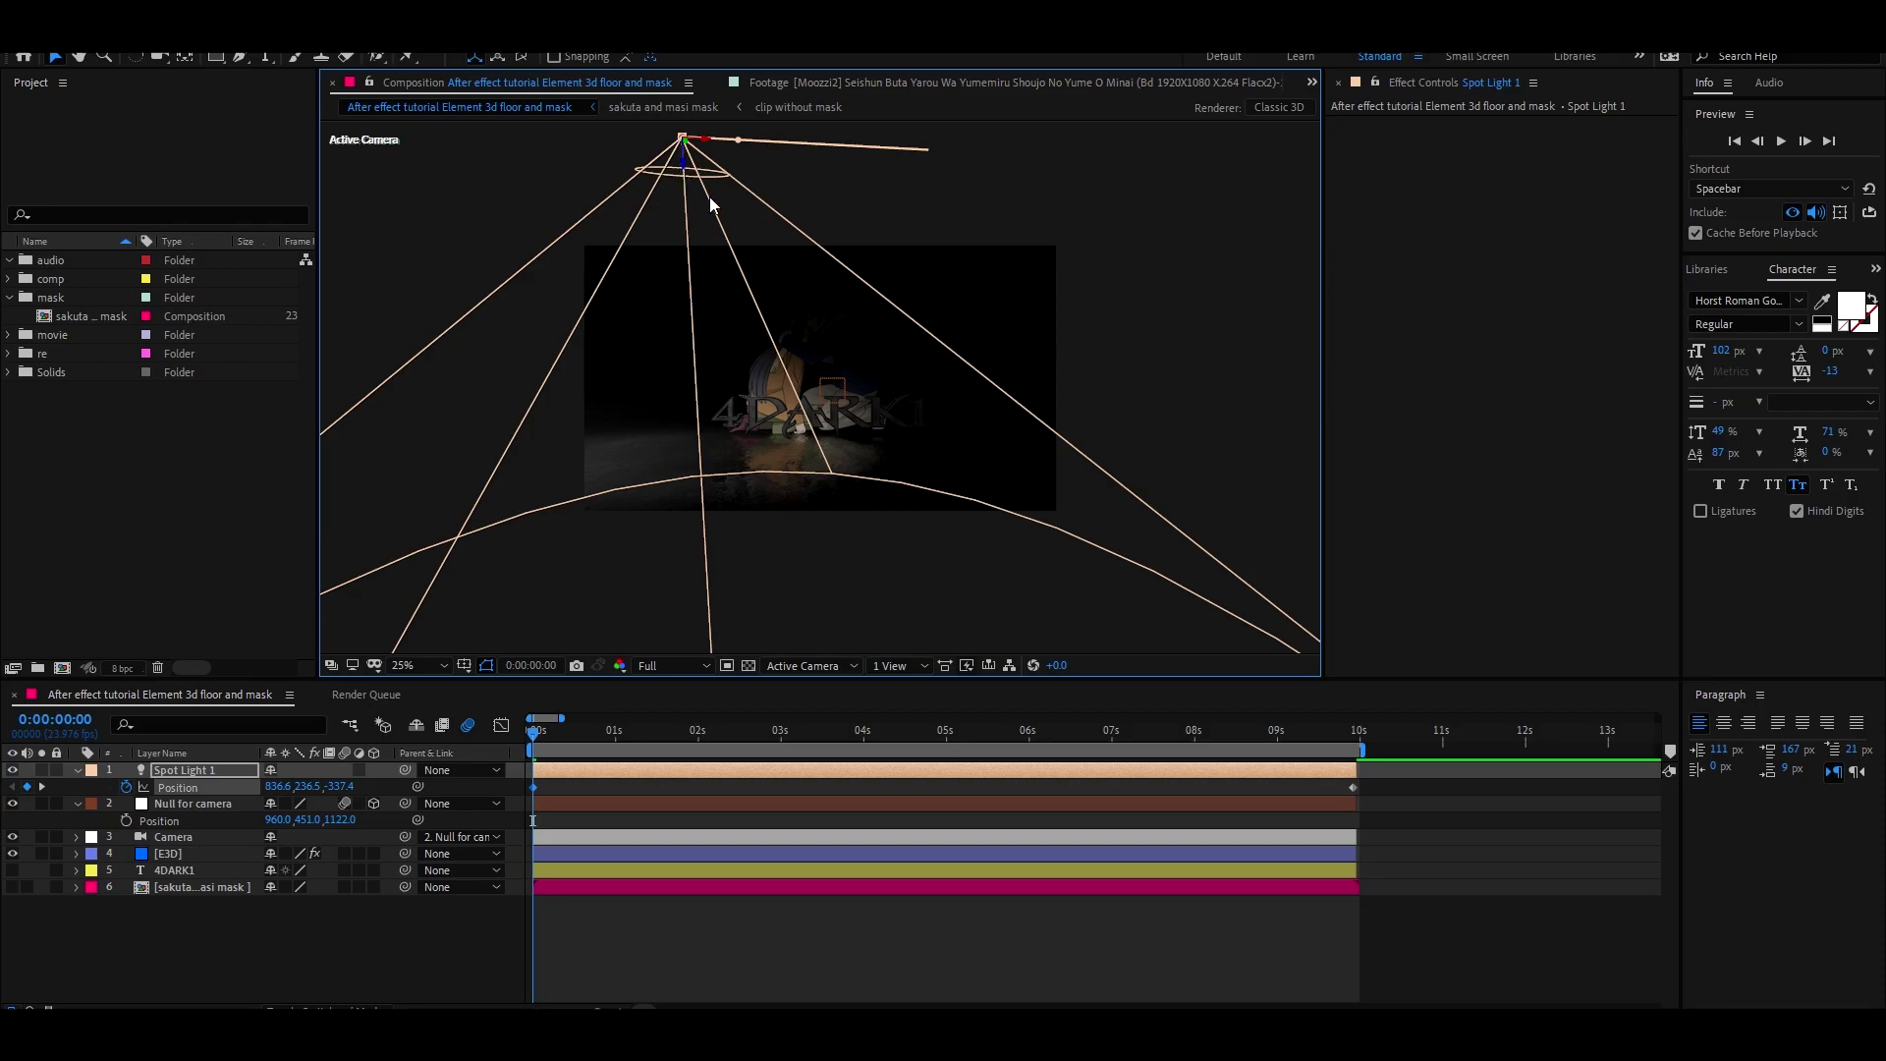
scroll(701, 195, "down", 2)
left_click_drag(801, 569, 836, 433)
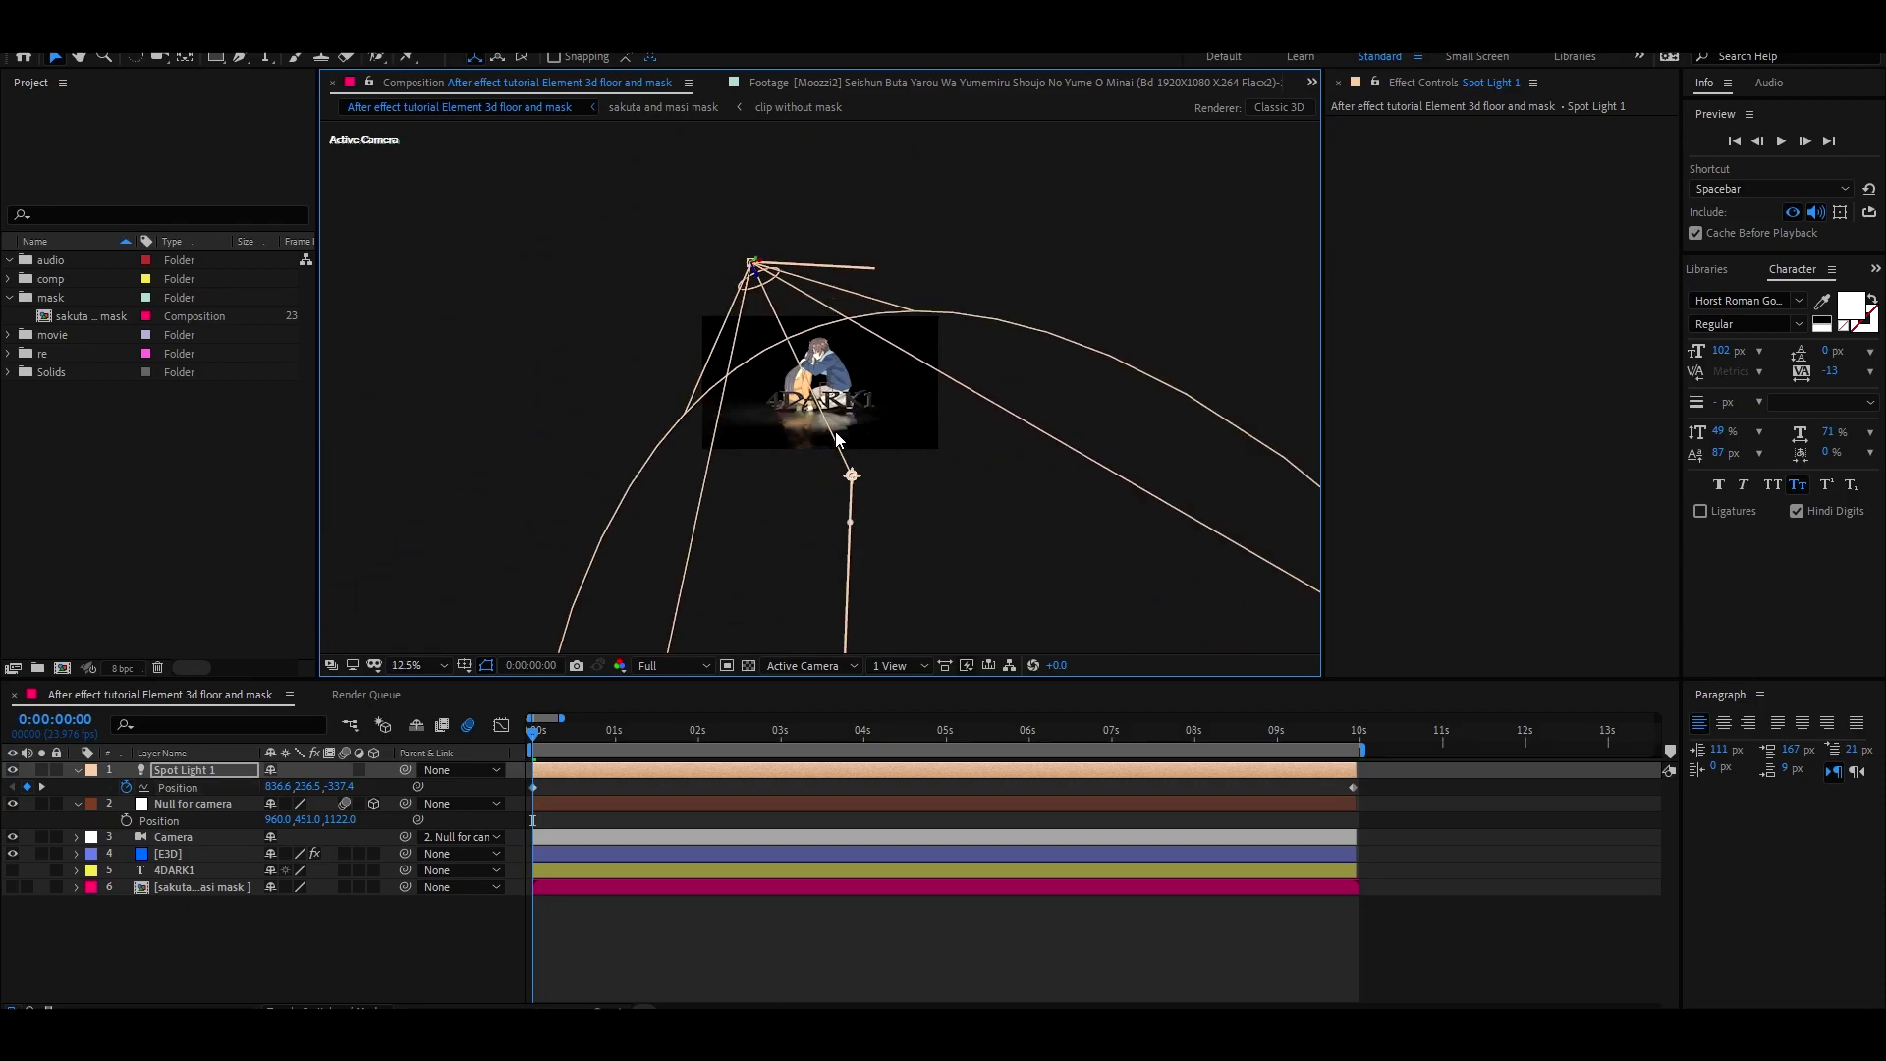
key("period")
key("period")
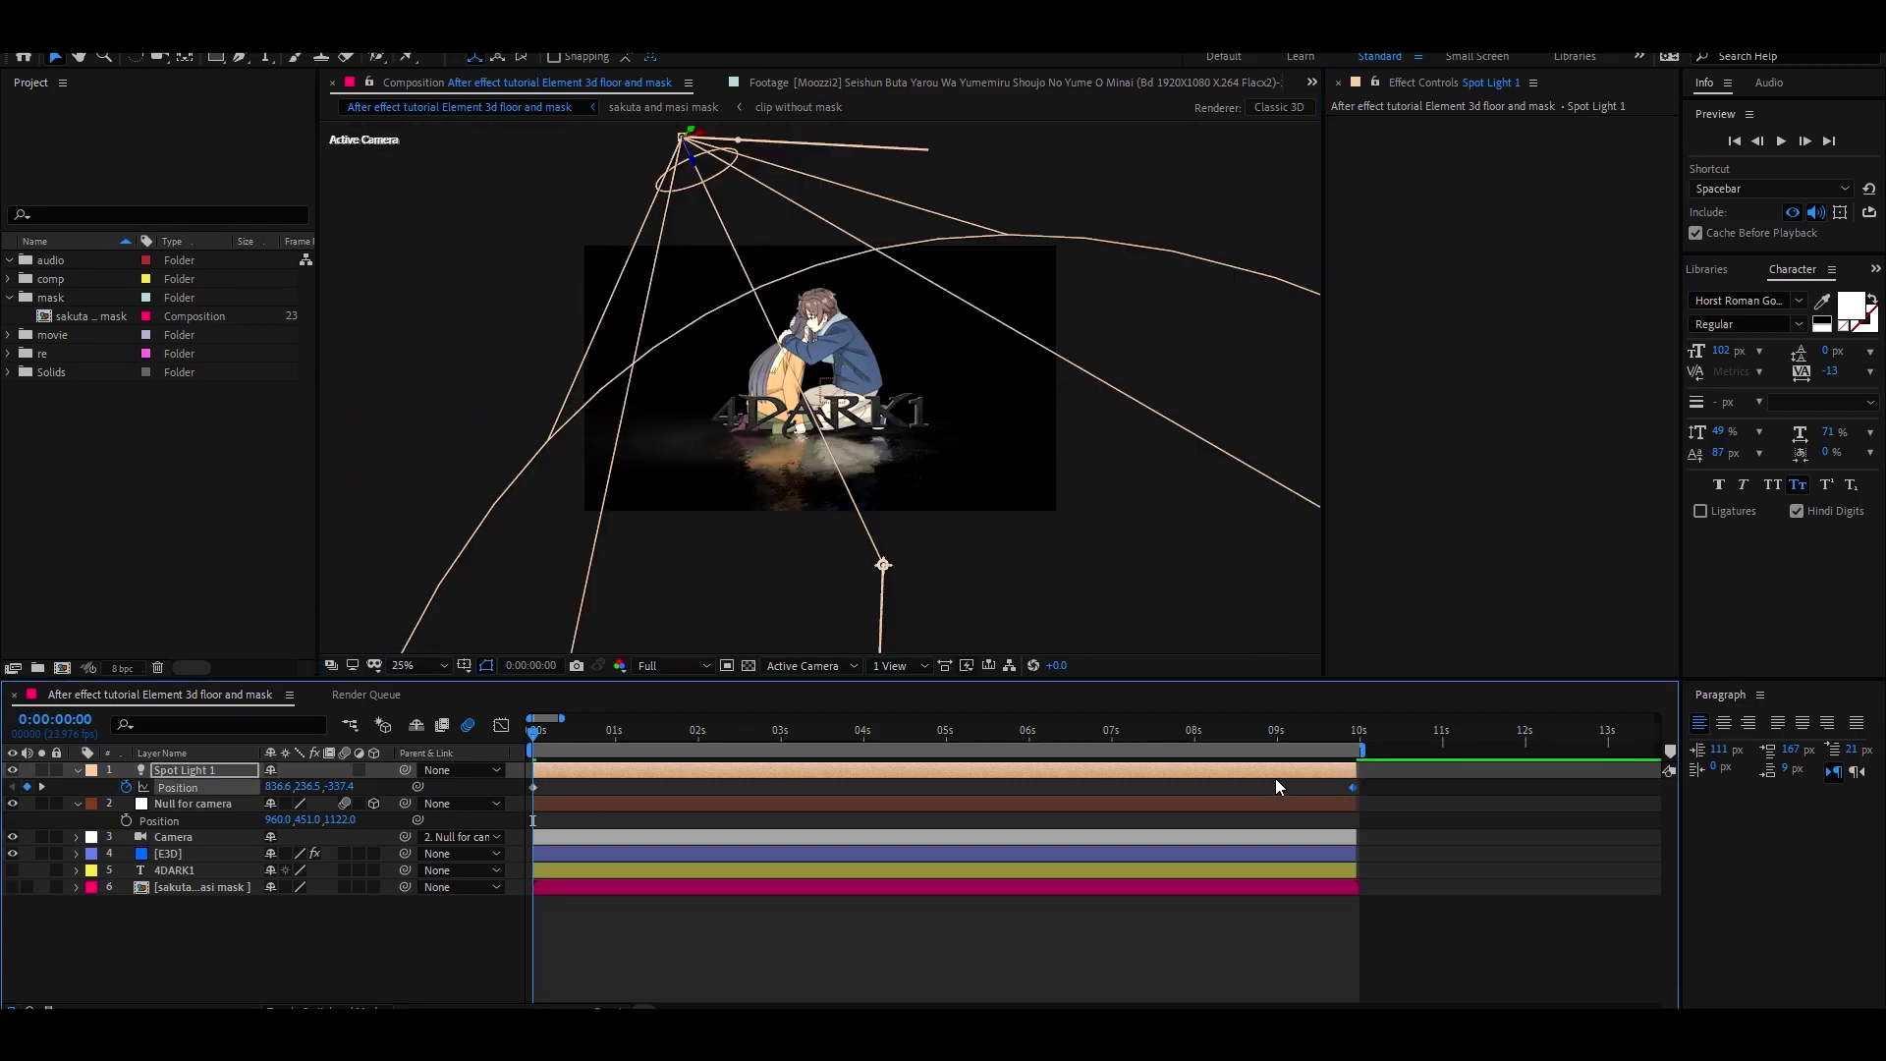
key("period")
Move the Null for camera layer to position 960.0, 444.0, -130.0.
left_click_drag(348, 825, 1, 821)
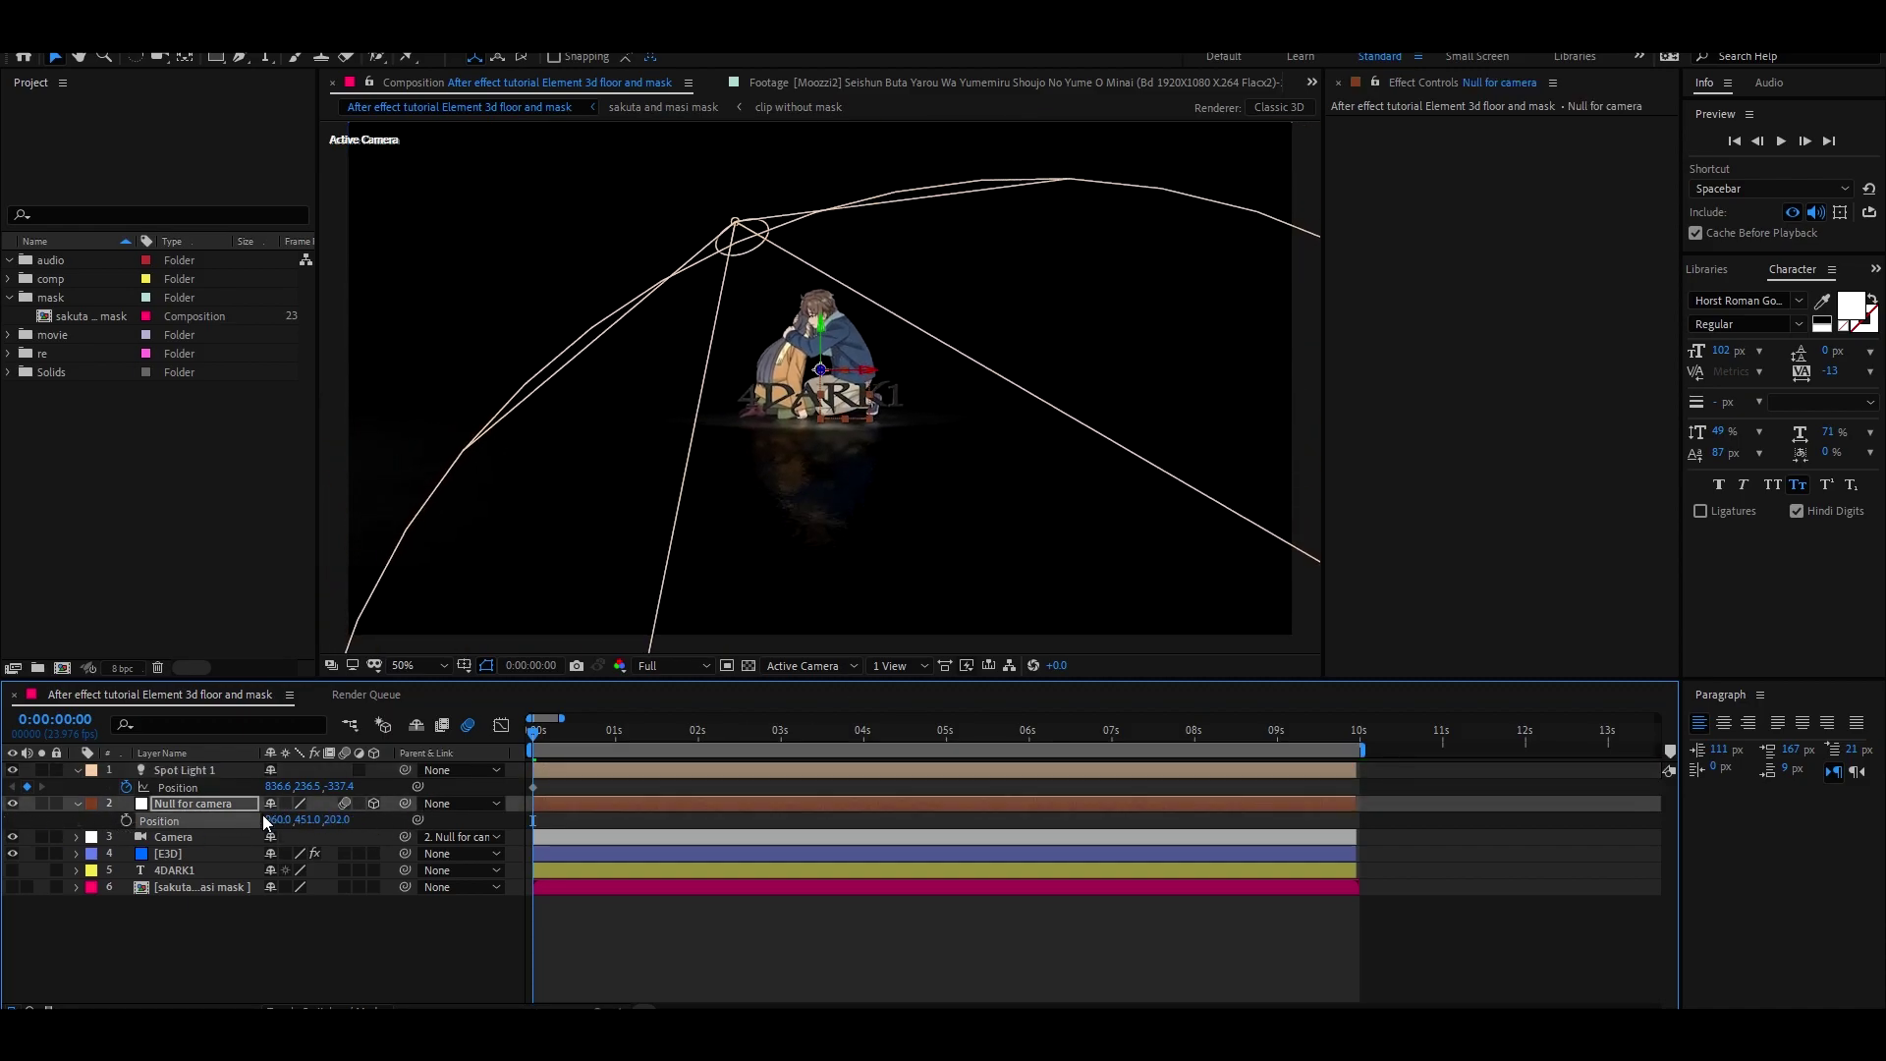
mouse_move(303, 821)
left_mouse_down()
mouse_move(220, 827)
mouse_move(339, 833)
mouse_move(295, 833)
left_mouse_up()
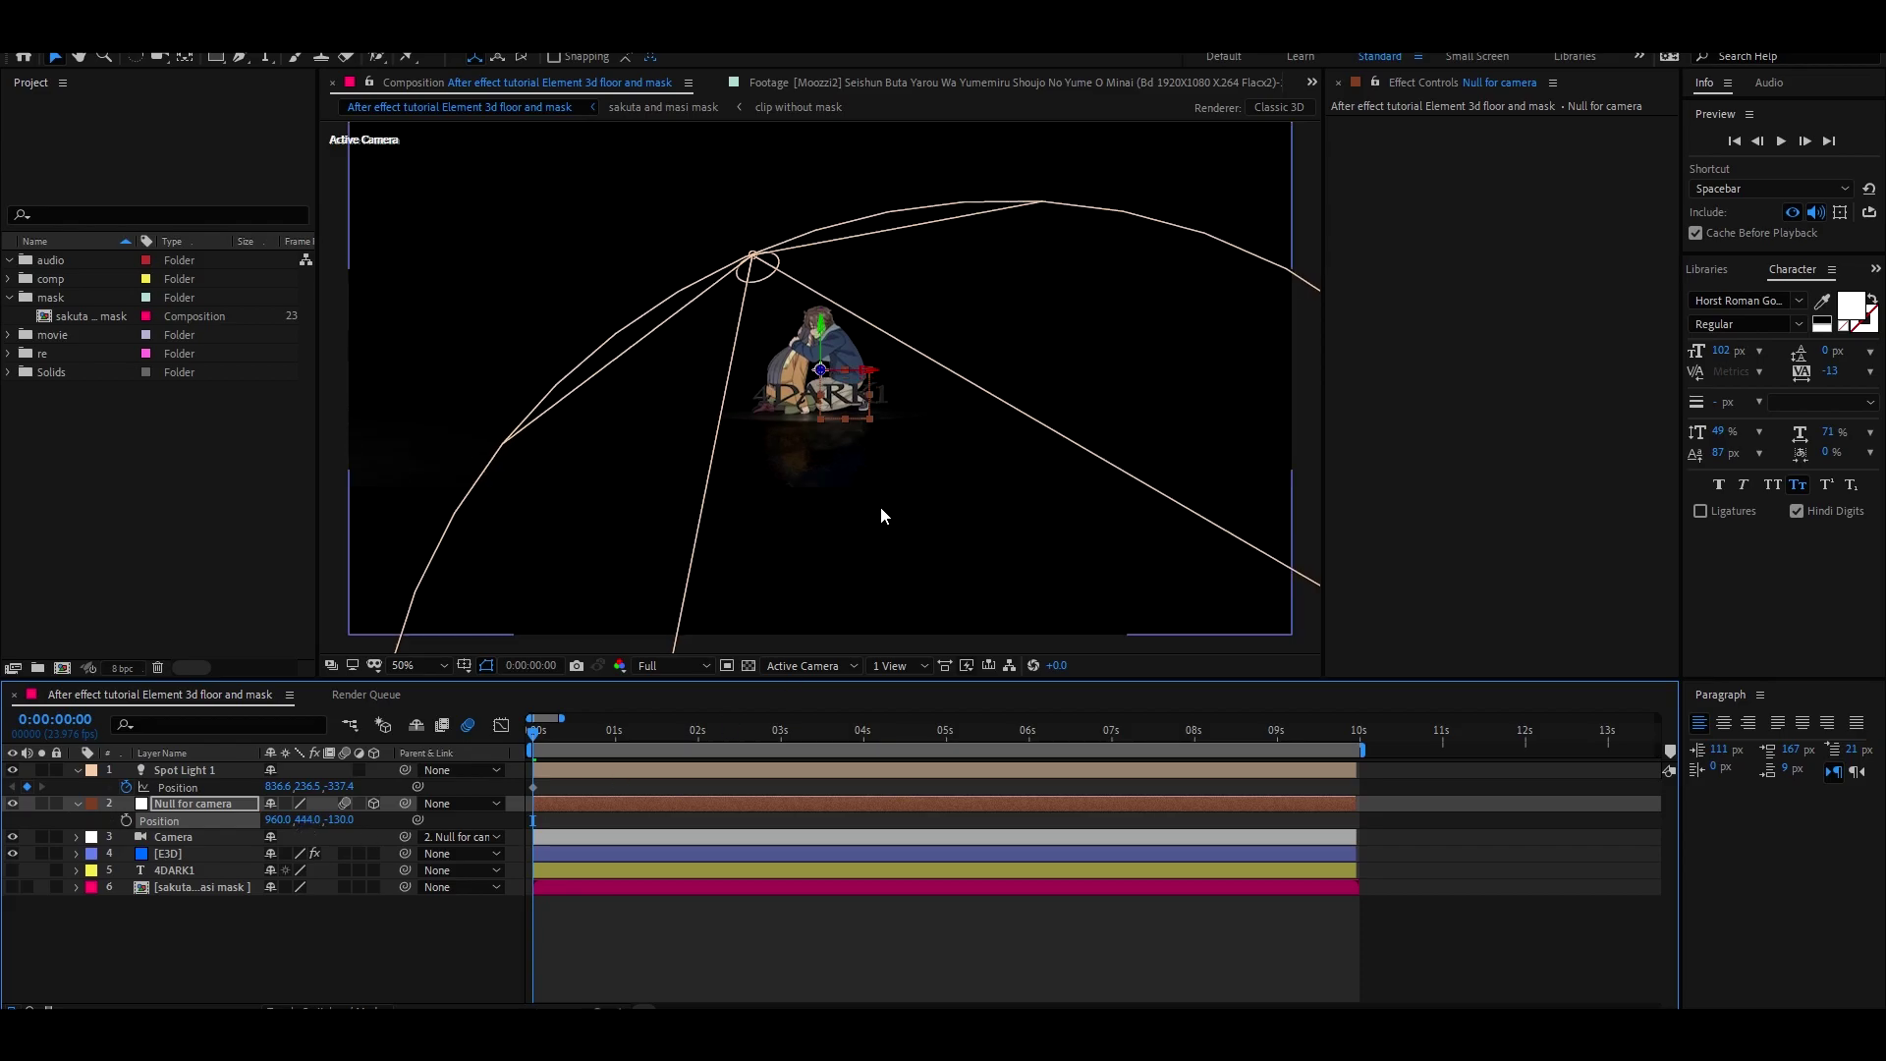
scroll(880, 507, "up", 1)
Create a black solid layer named Optical flares above the spot light layer.
left_click(593, 786)
key("ctrl+y")
key("Caps_Lock")
type("Optical flares")
left_click(412, 524)
left_click(594, 678)
left_click(751, 921)
left_click(1019, 678)
left_click(494, 579)
Split off and delete the surplus layer length past the composition's end, and go back to the first frame.
left_click(1356, 738)
key("ctrl+shift+d")
key("Delete")
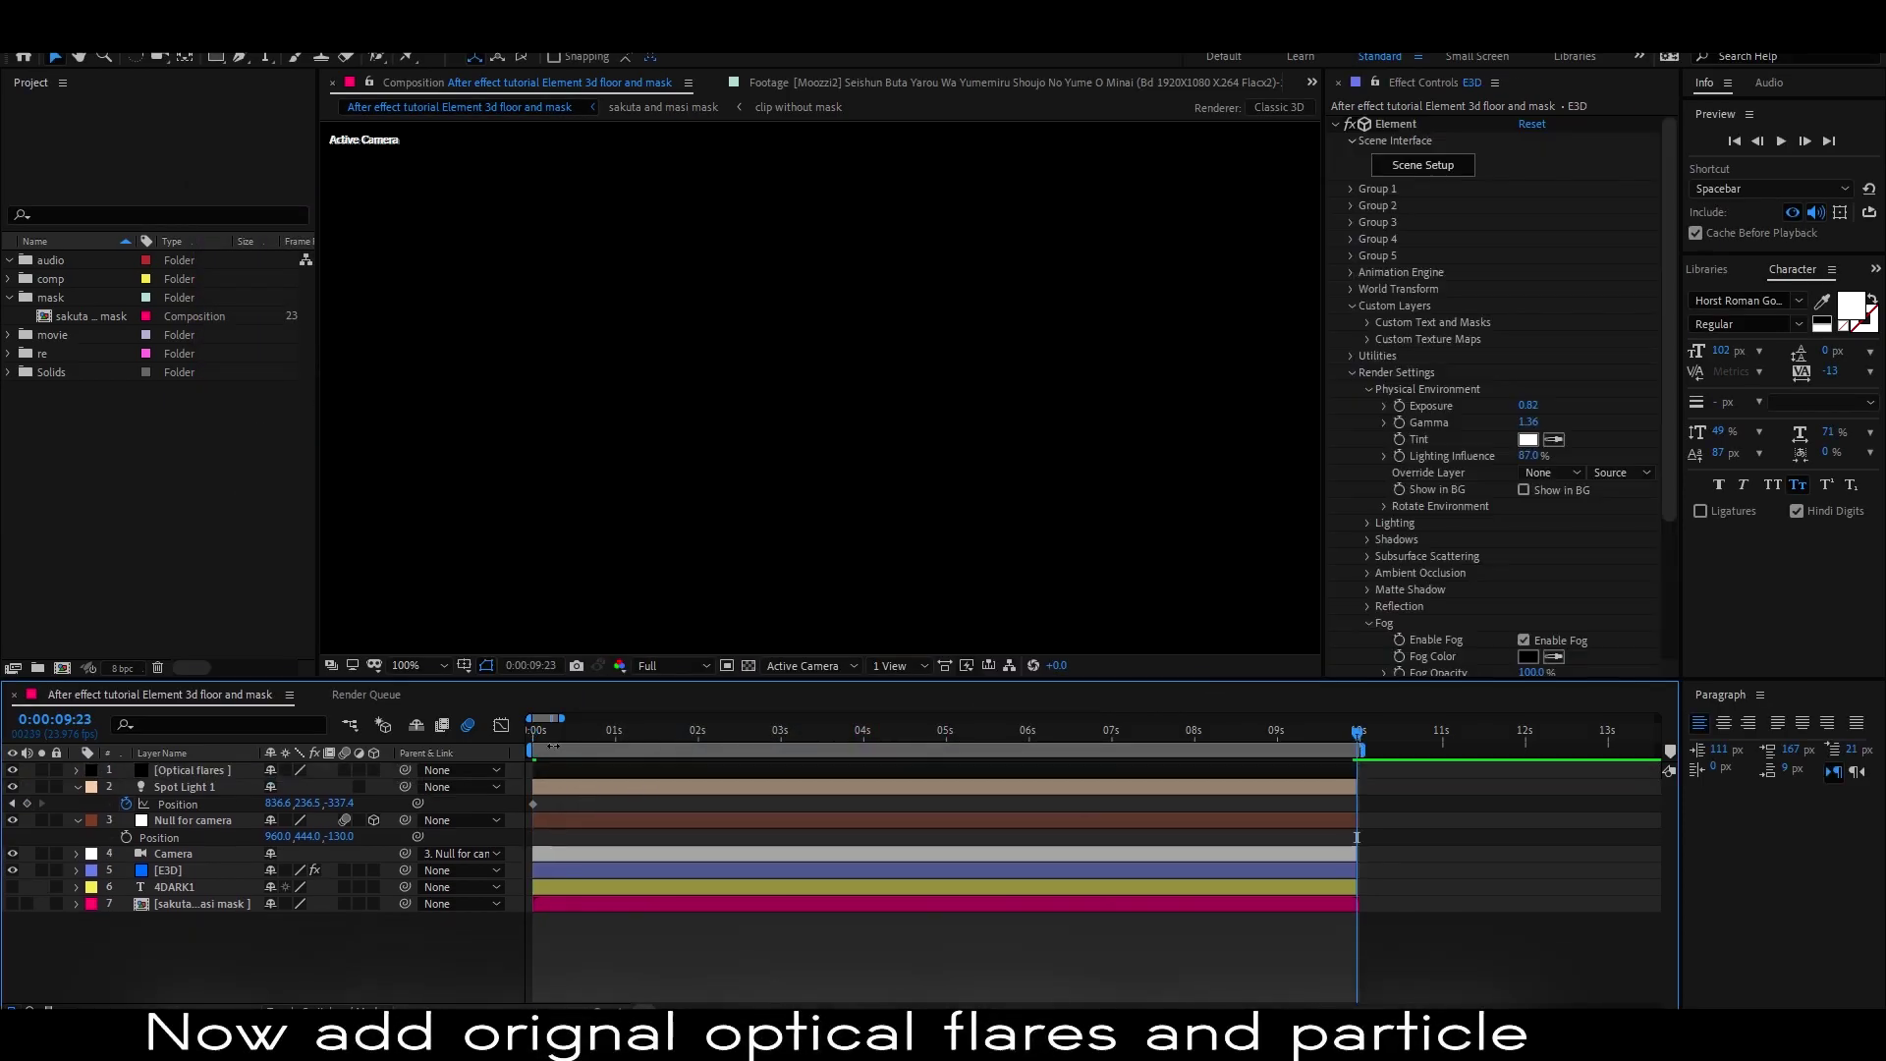
left_click(534, 735)
Apply Optical Flares to the Optical flares solid and add a Spike Ball lens object to its flare stack.
left_click(194, 770)
left_click(1415, 163)
scroll(1098, 805, "down", 5)
left_click(1096, 837)
scroll(914, 801, "up", 2)
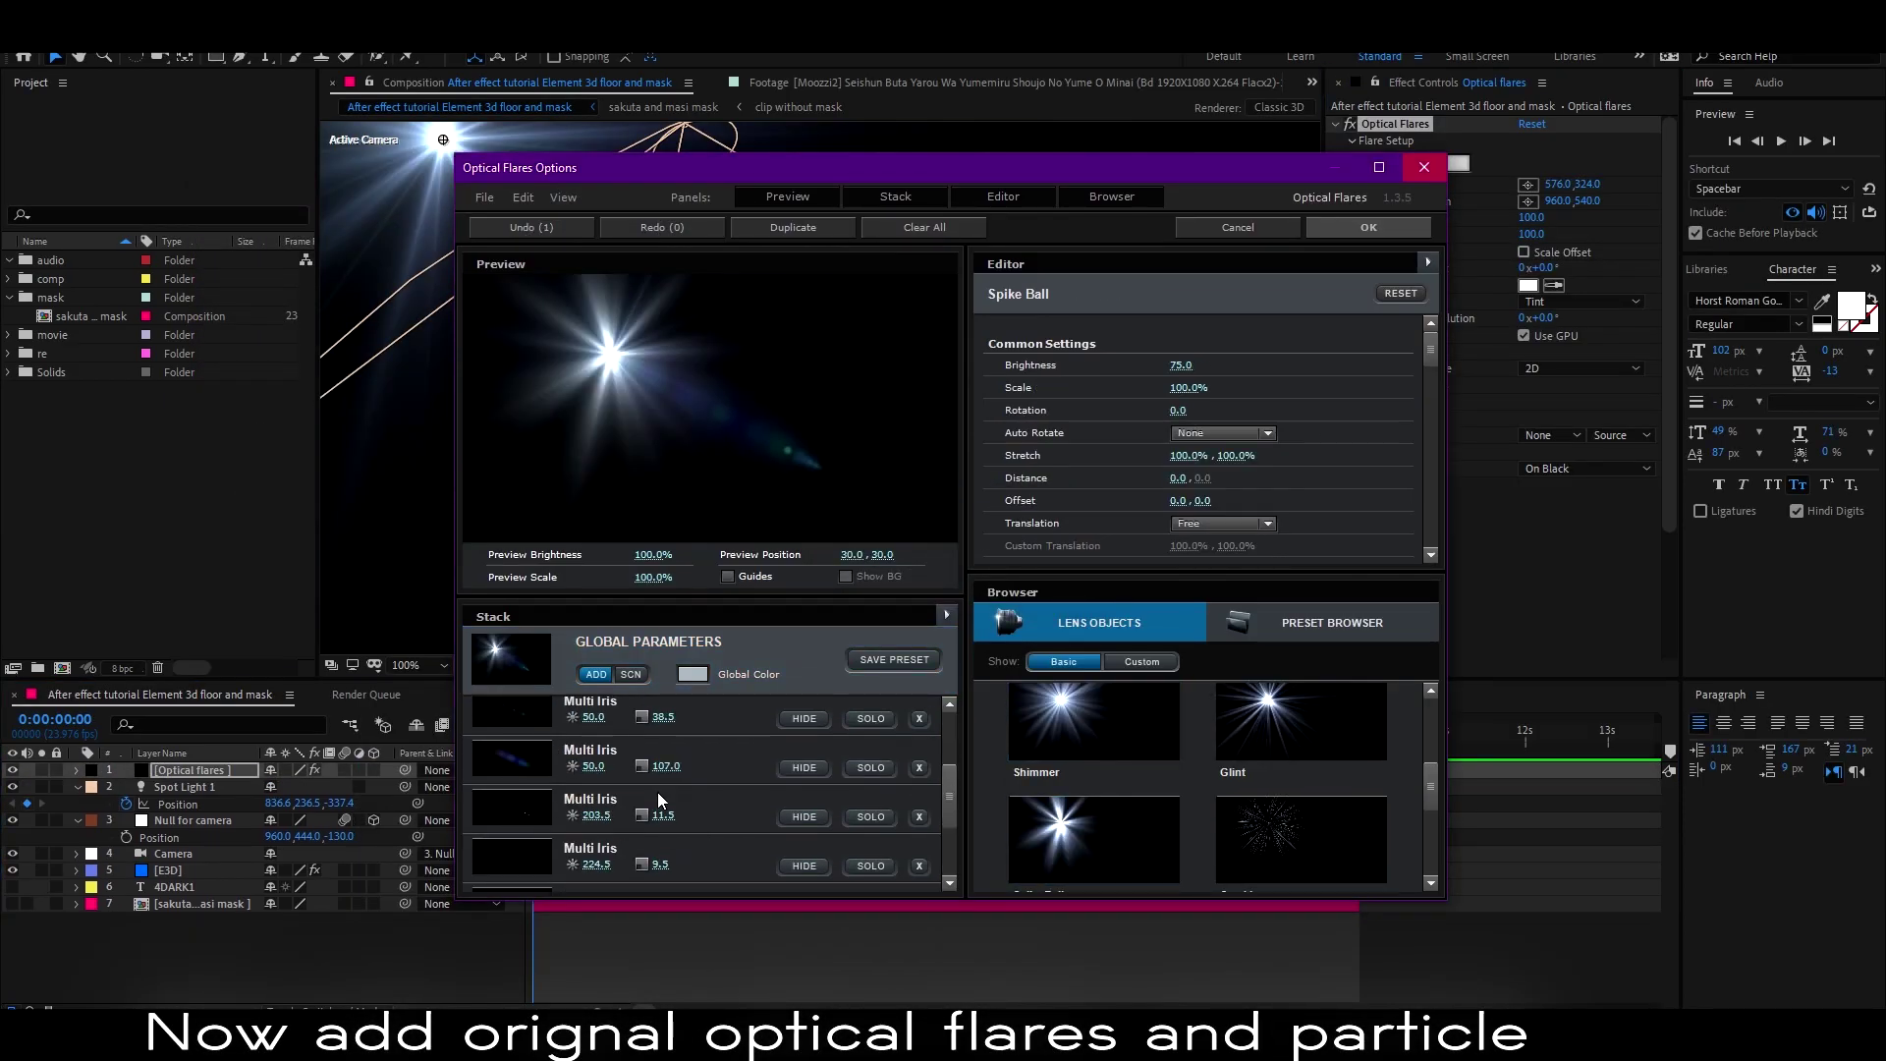
Delete the unwanted Multi Iris elements, set the Spike Ball's rotation to 17.0 and scale to 69.5%, and accept the flare.
left_click(920, 766)
left_click(919, 766)
left_click(919, 719)
scroll(914, 786, "down", 2)
left_click(920, 778)
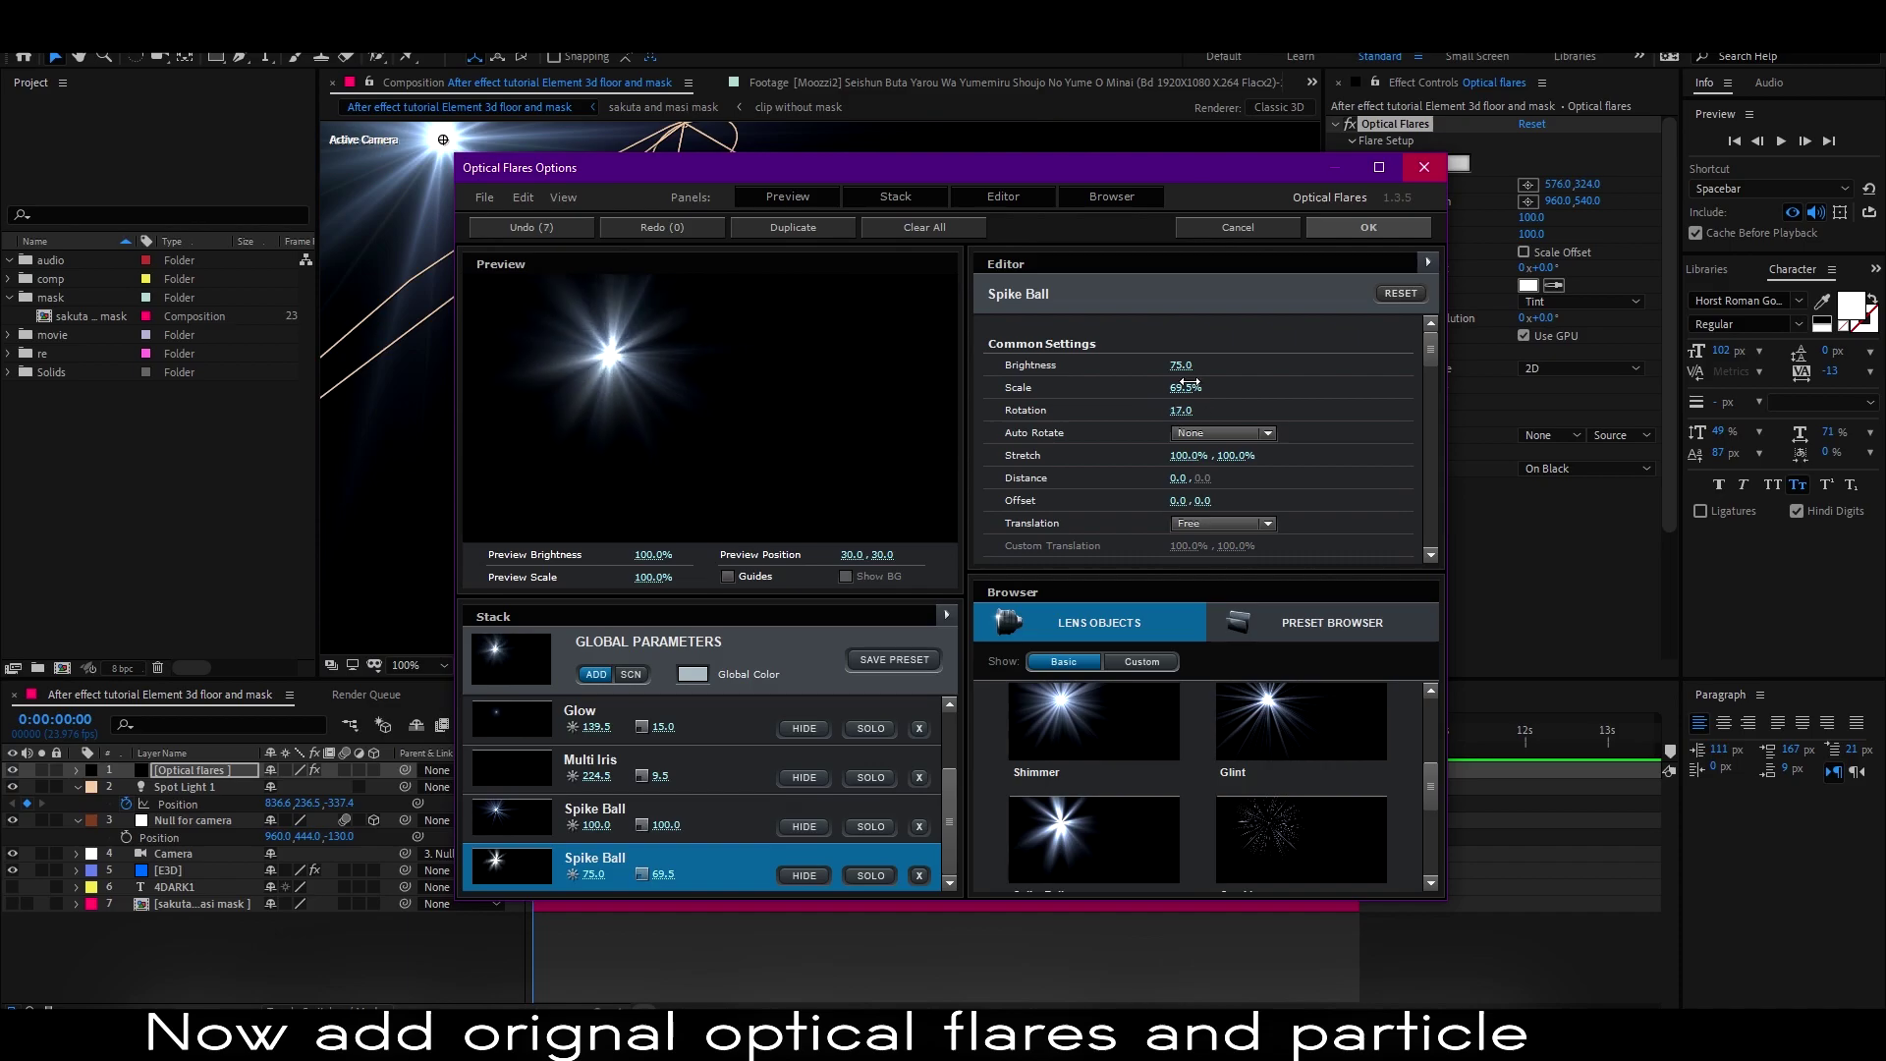
left_click(1368, 227)
Set the flare to 3D at 948, -799, 1350 with scale 210, smooth flicker speed 59, amount 30 and Add blending, and preview it.
left_click(1527, 285)
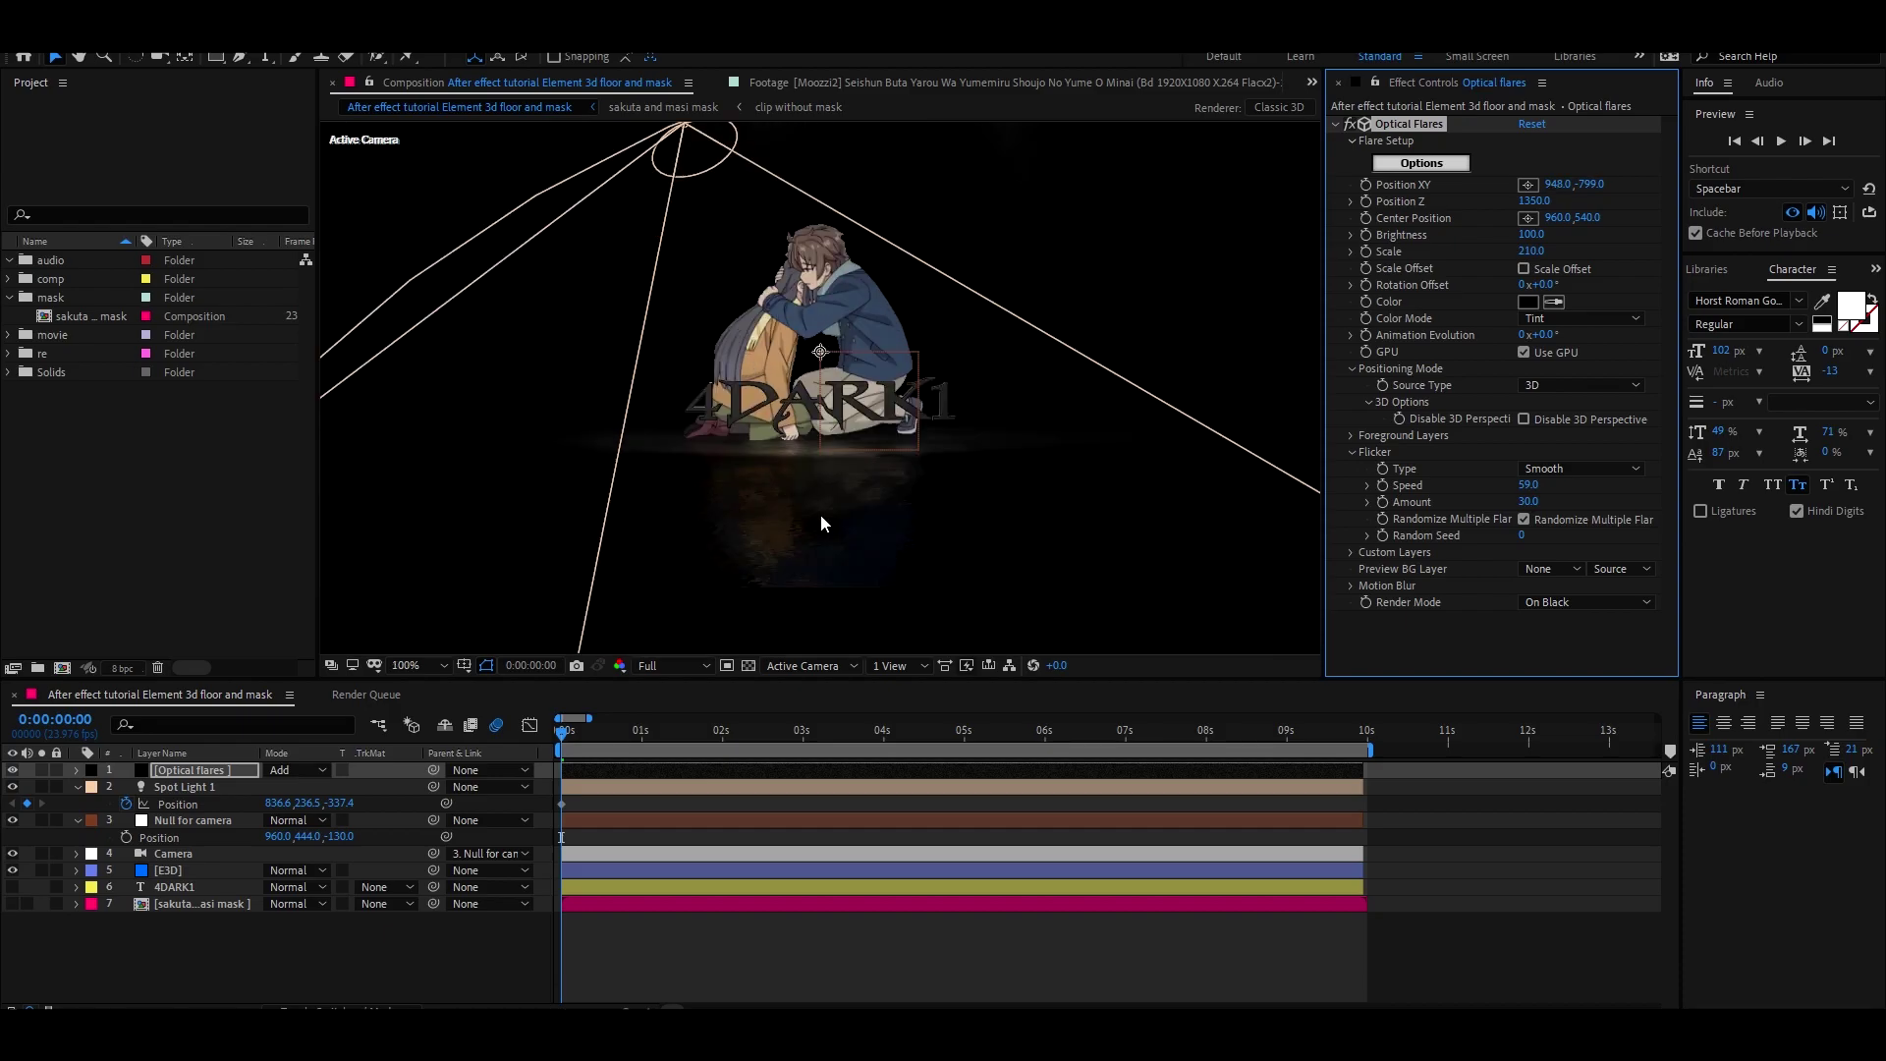
left_click(638, 739)
left_click_drag(638, 738, 561, 786)
scroll(815, 569, "down", 1)
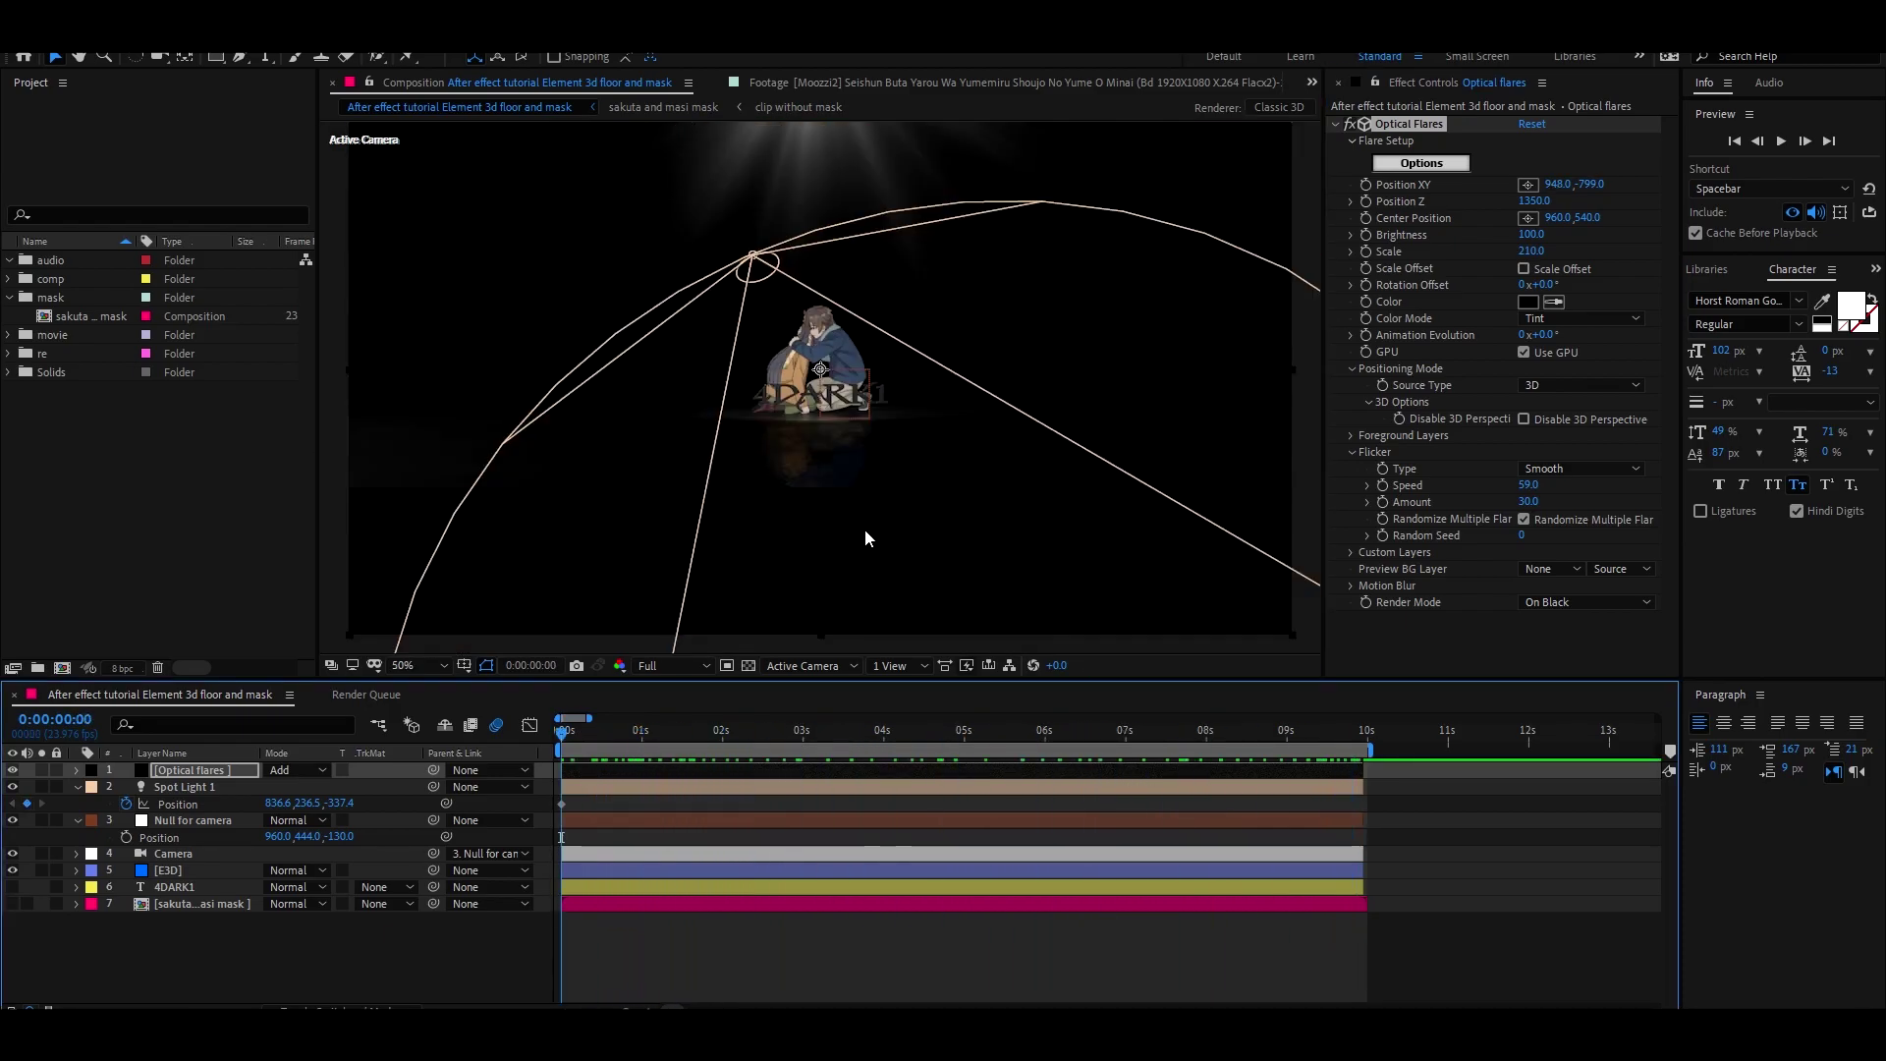
Keyframe the Null for camera position at the start and set it to 960.0, 444.0, 1054.0 at 0:00:09:22.
left_click(126, 838)
scroll(741, 523, "up", 1)
left_click(1361, 734)
left_click_drag(339, 838, 1344, 863)
scroll(849, 563, "down", 3)
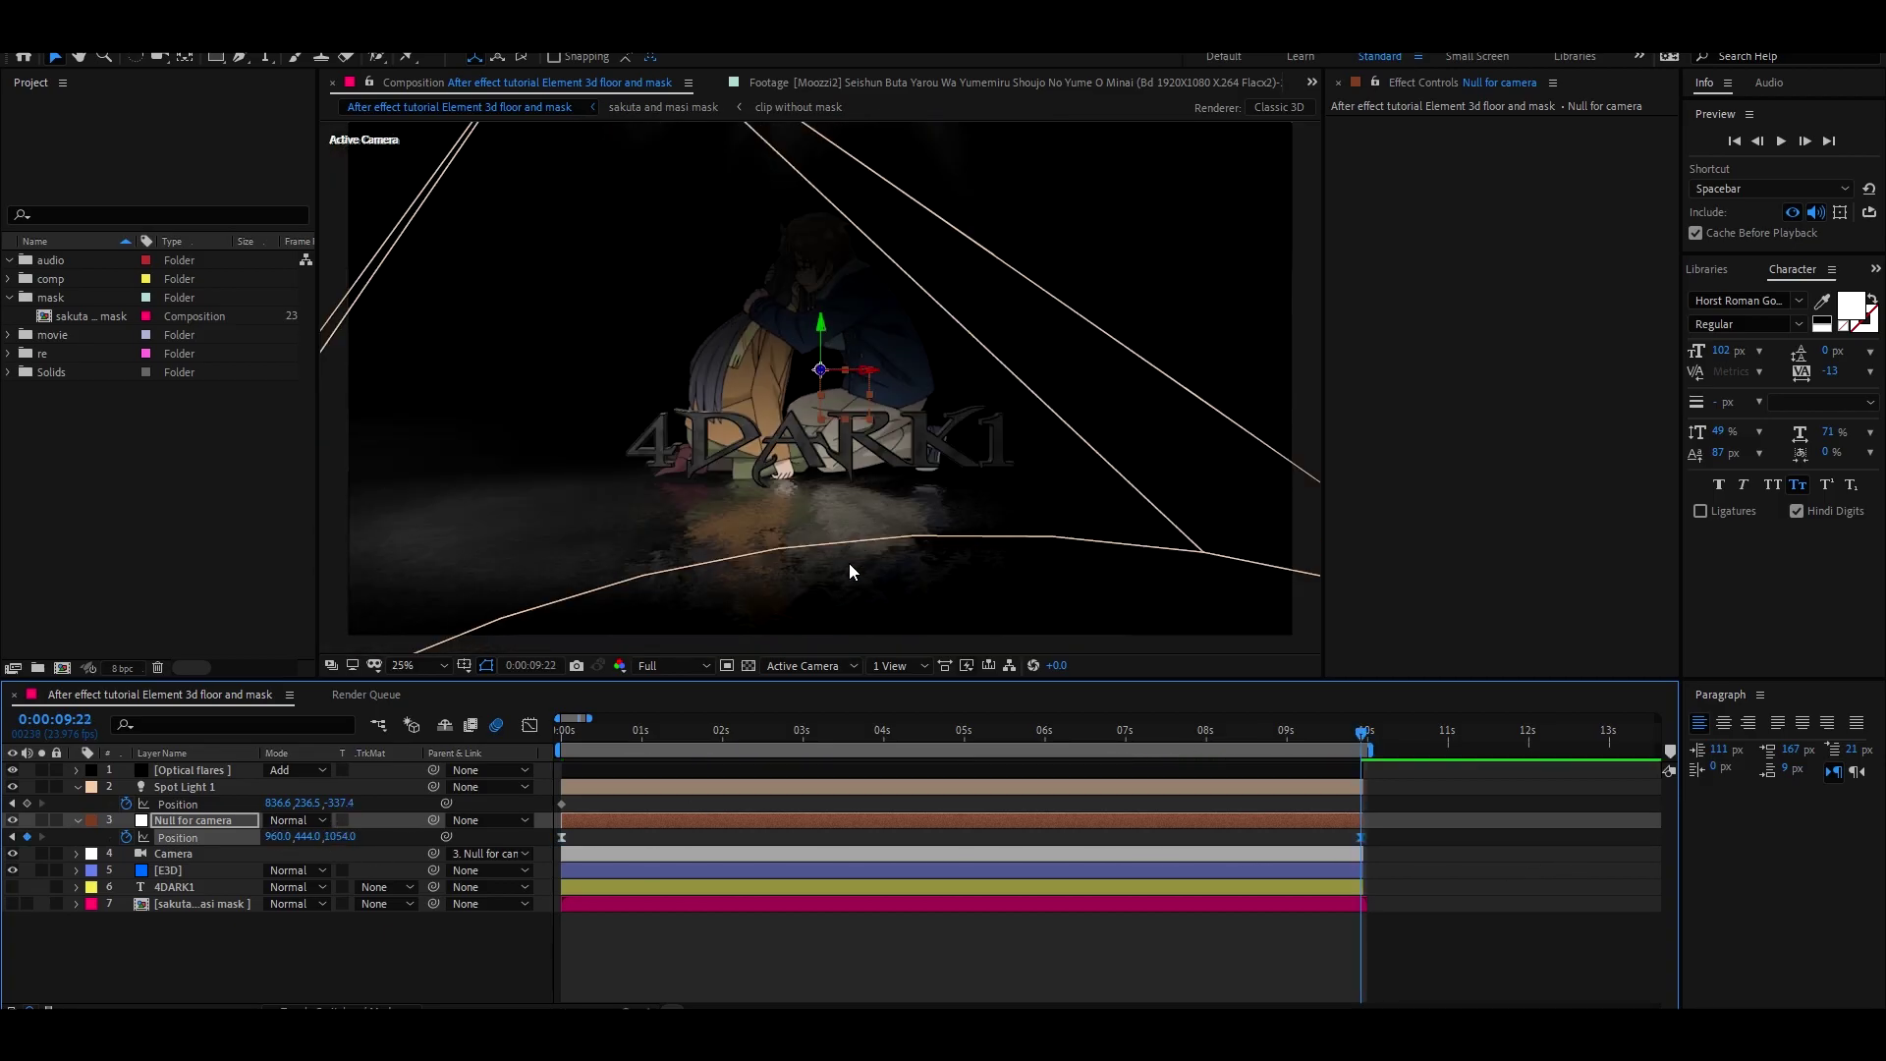
Reshape the graph curve of the camera null's position keyframes to ease the move, returning to the start of the composition.
left_click(421, 666)
left_click(473, 315)
left_click_drag(569, 735, 551, 738)
left_click(563, 839)
left_click(187, 838)
left_click(530, 725)
right_click(1124, 871)
left_click(1234, 686)
left_click_drag(1228, 928, 931, 947)
key("shift+F3")
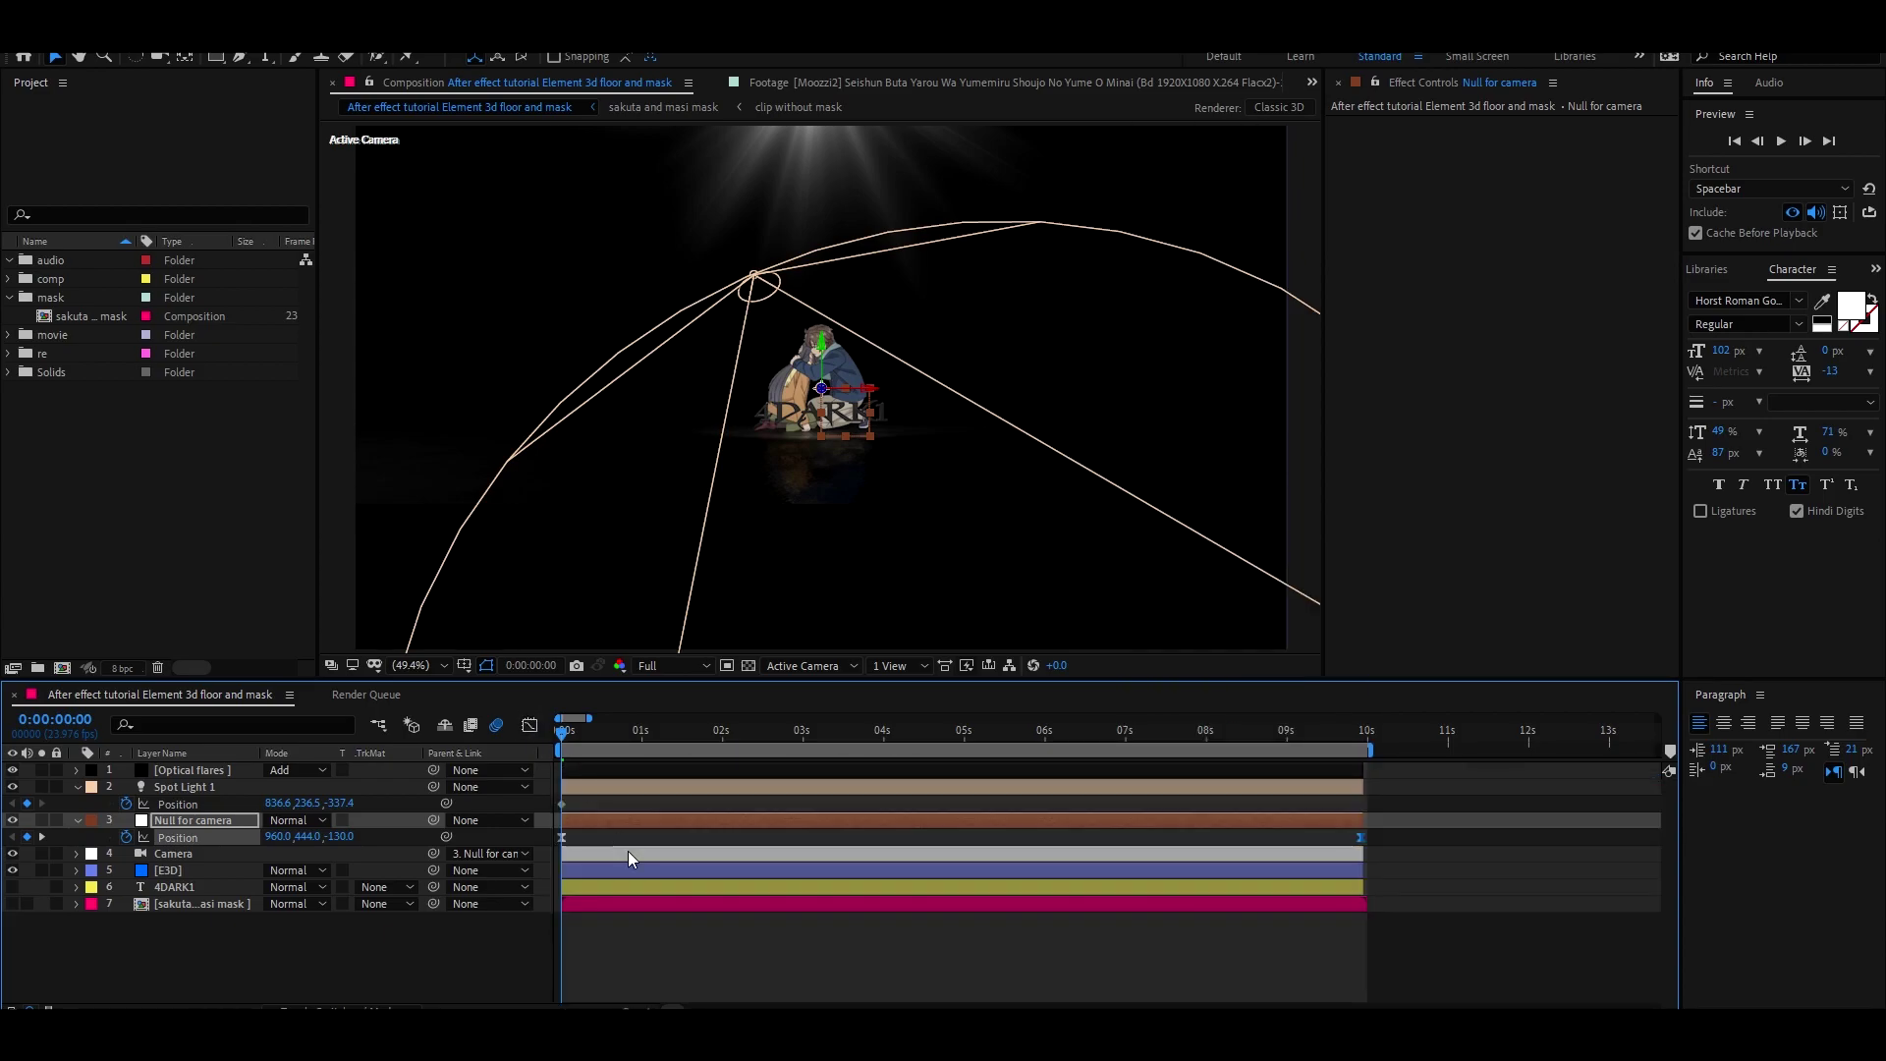
left_click(579, 839)
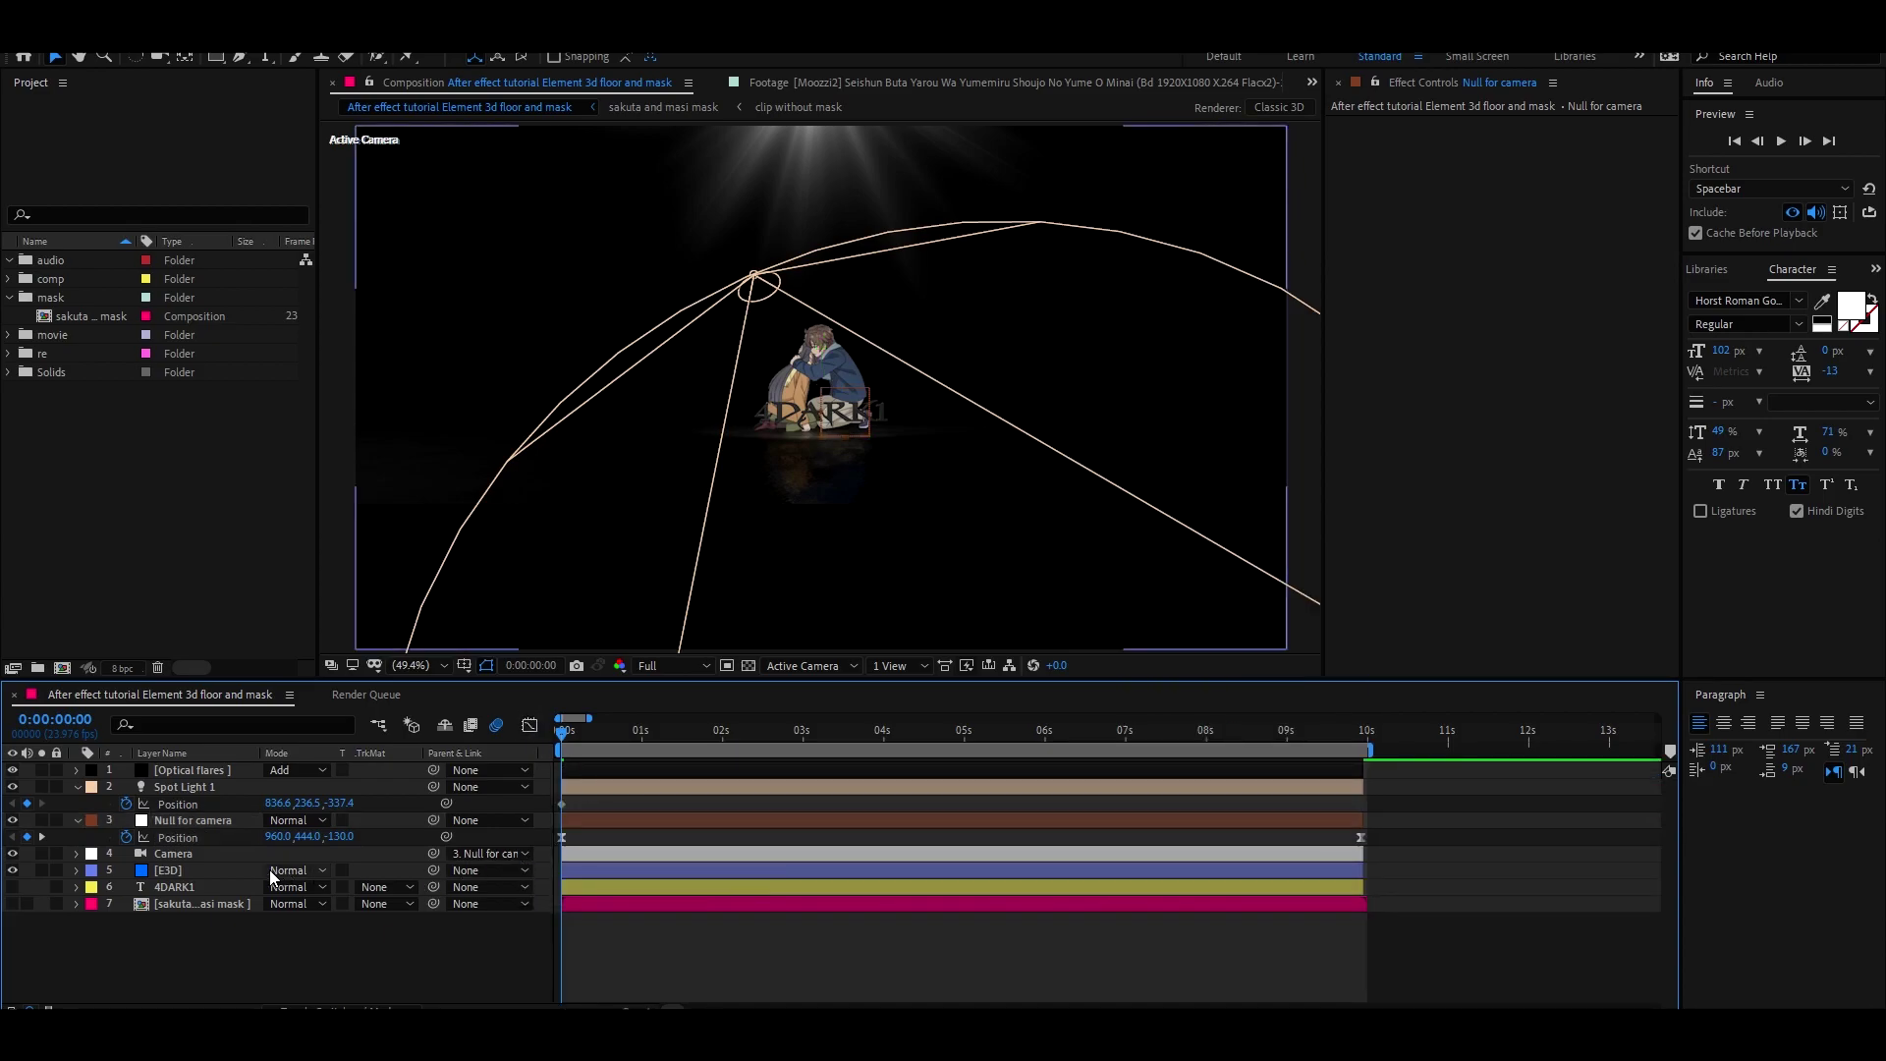
Add the expression wiggle(1,1) to the Camera layer's Orientation and collapse its rotation properties.
left_click(222, 851)
key("r")
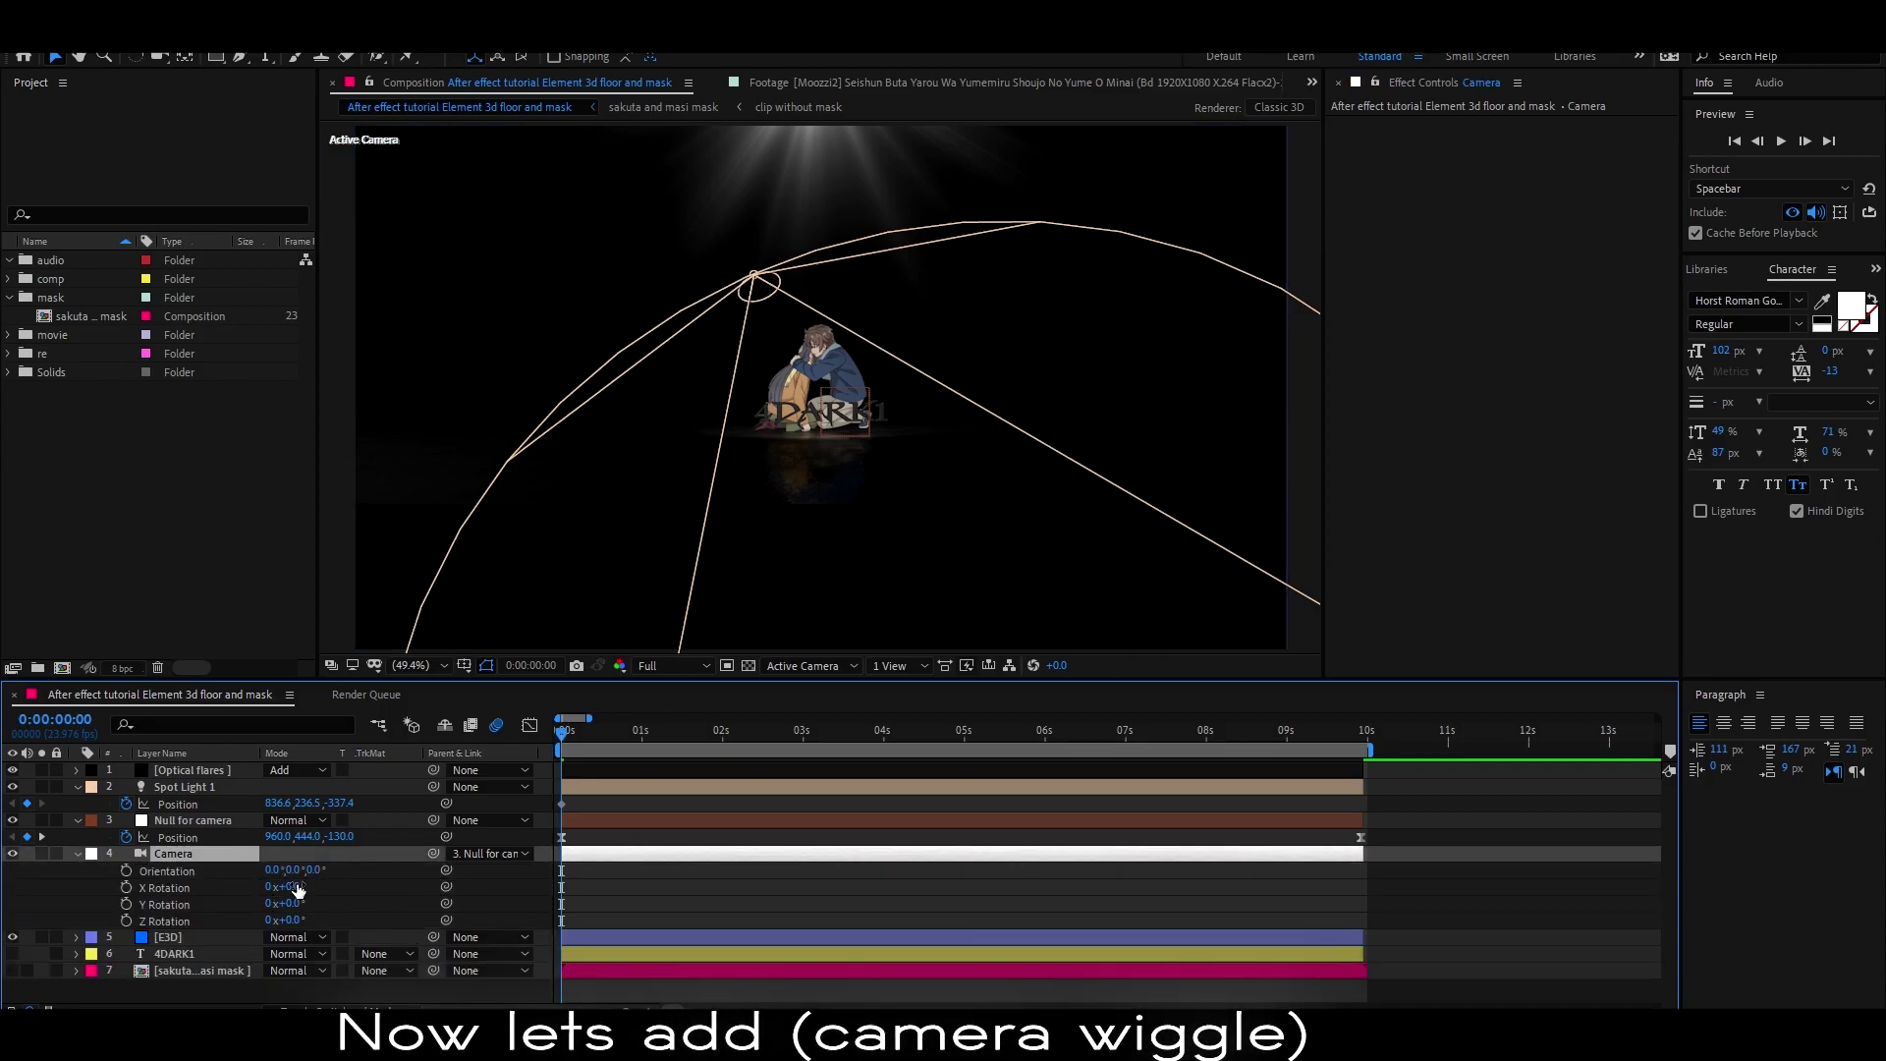
left_click(126, 872, "alt")
type("w")
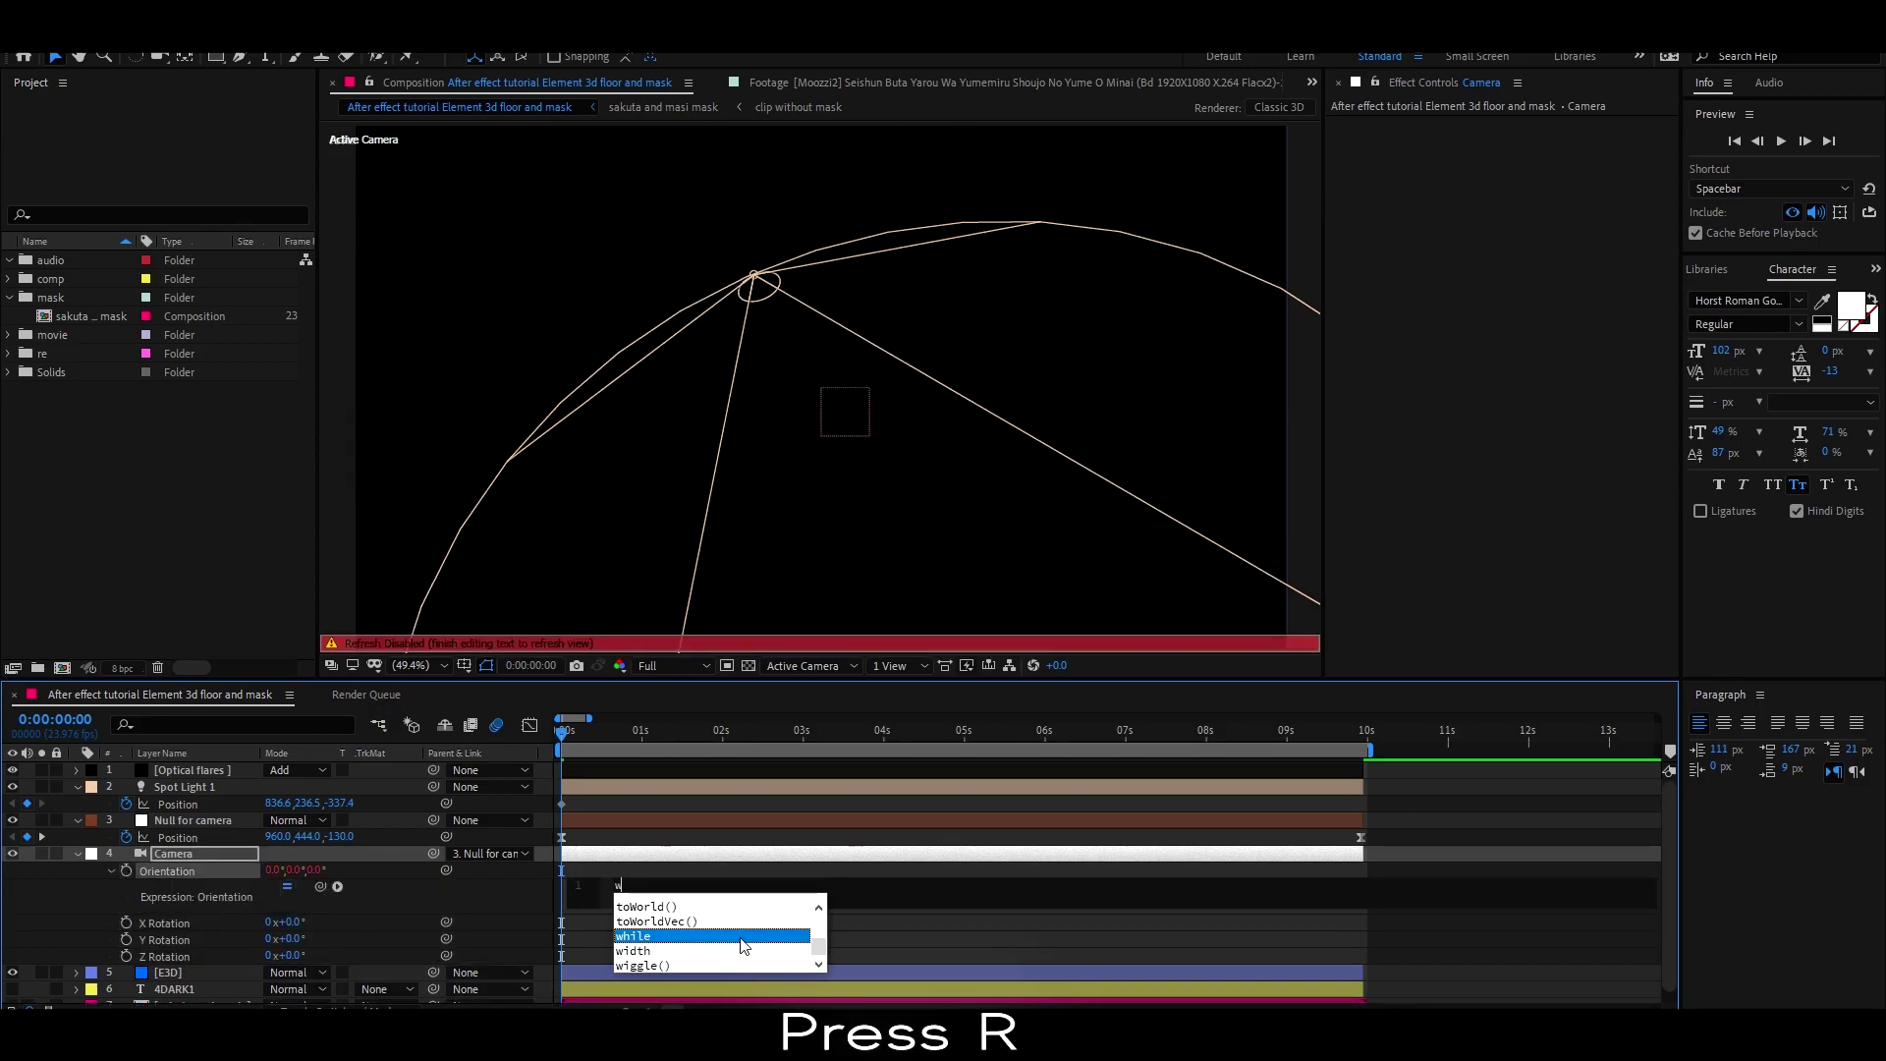
type("ig")
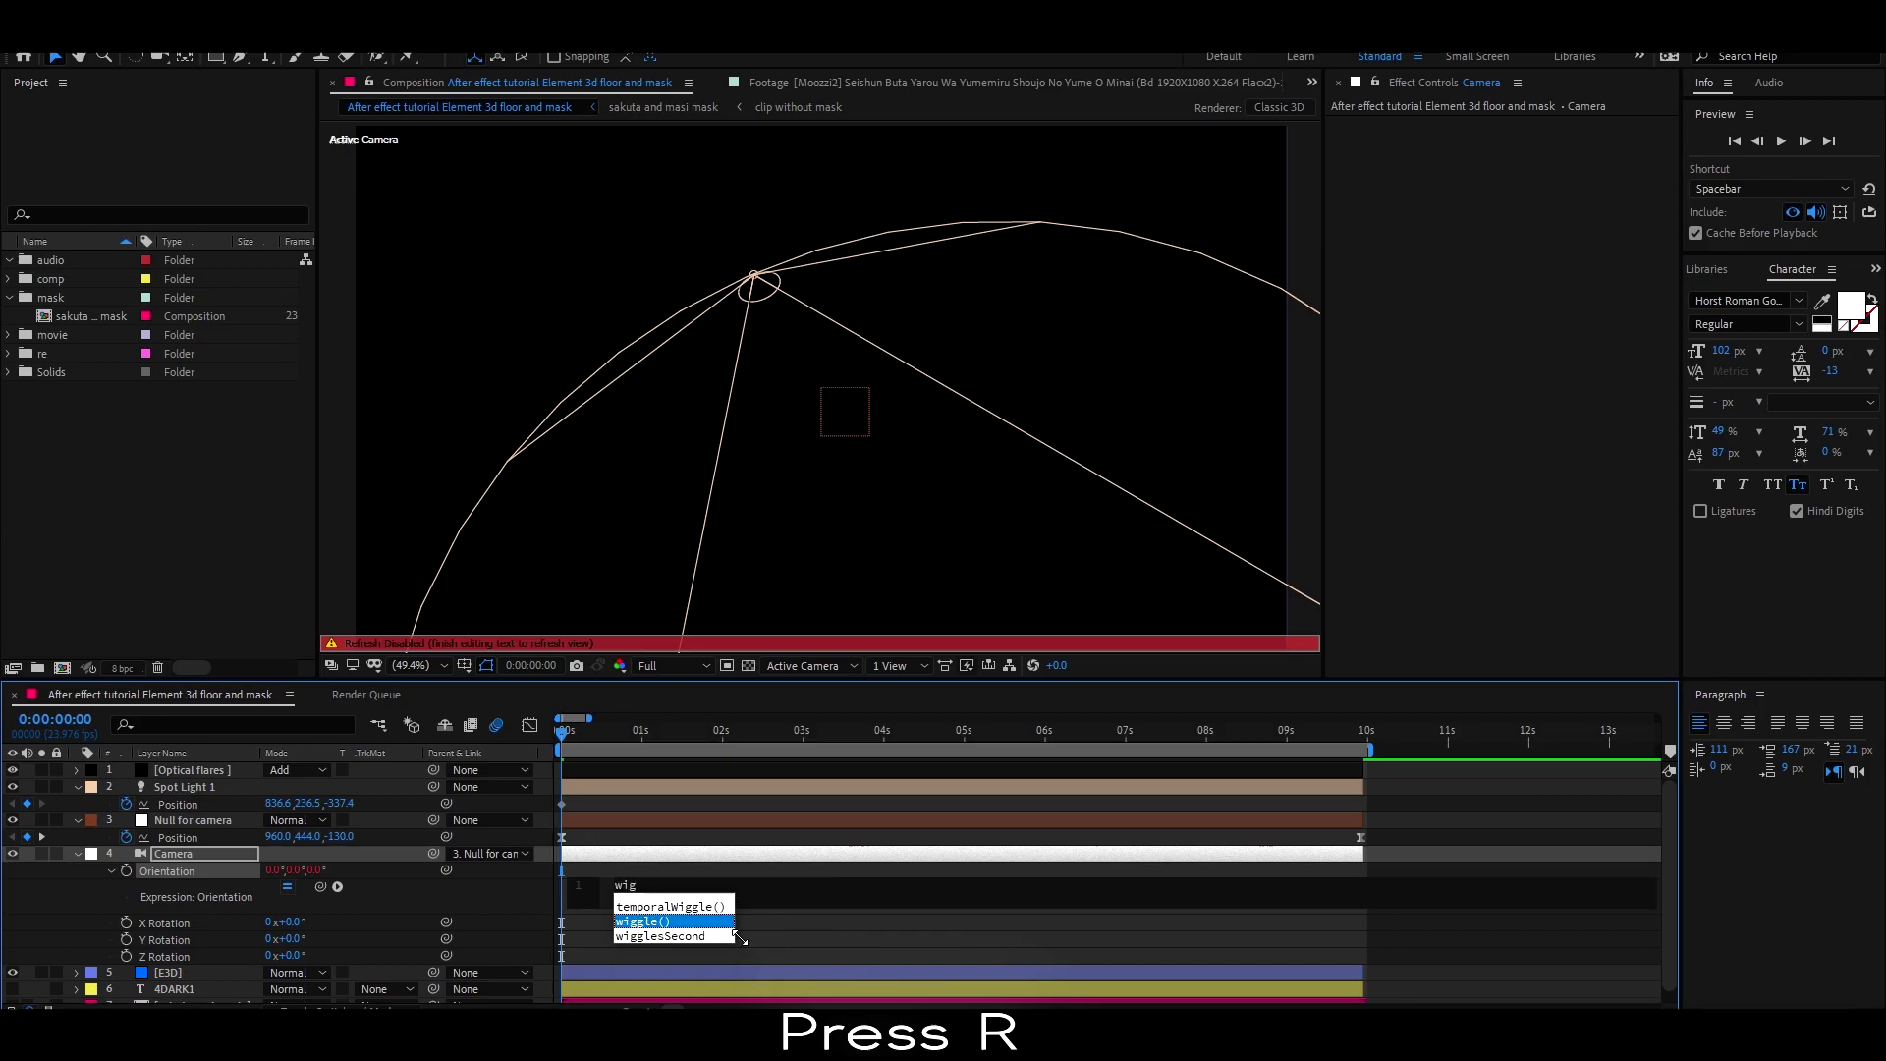
type("g")
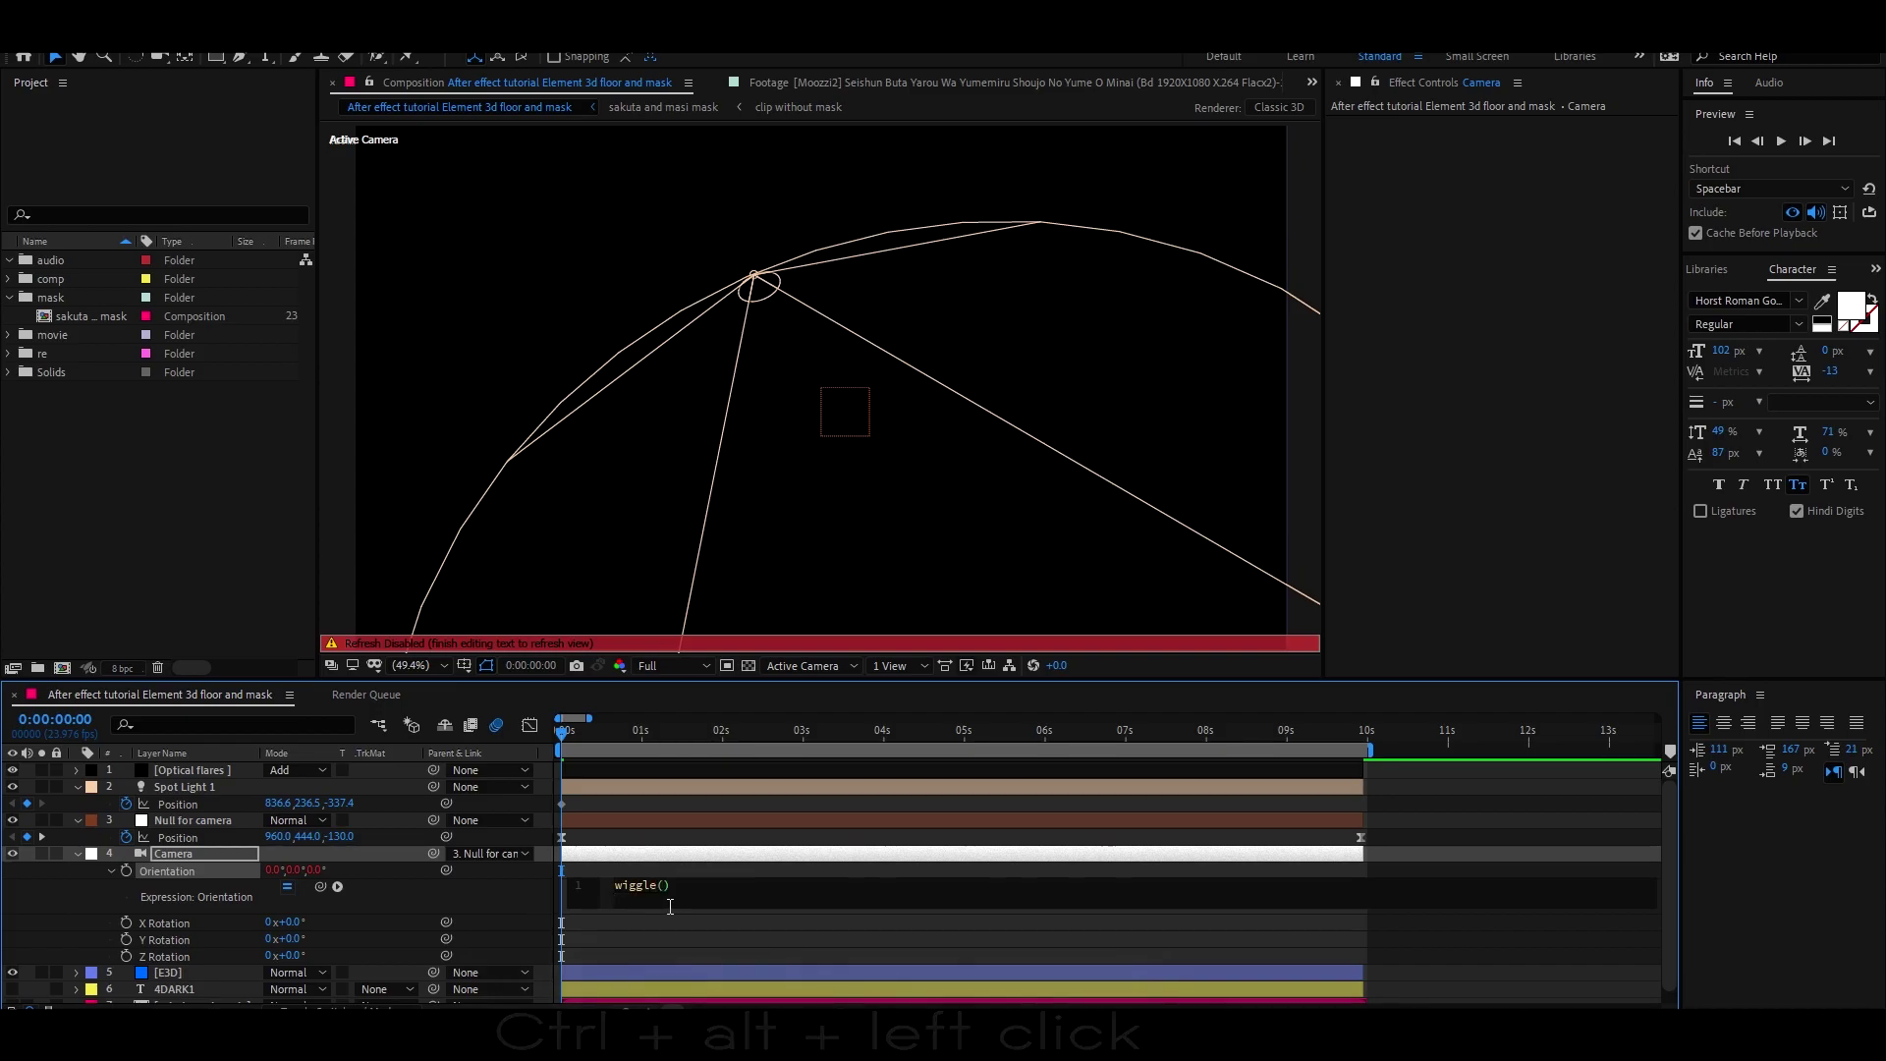
type(",1")
left_click(672, 914)
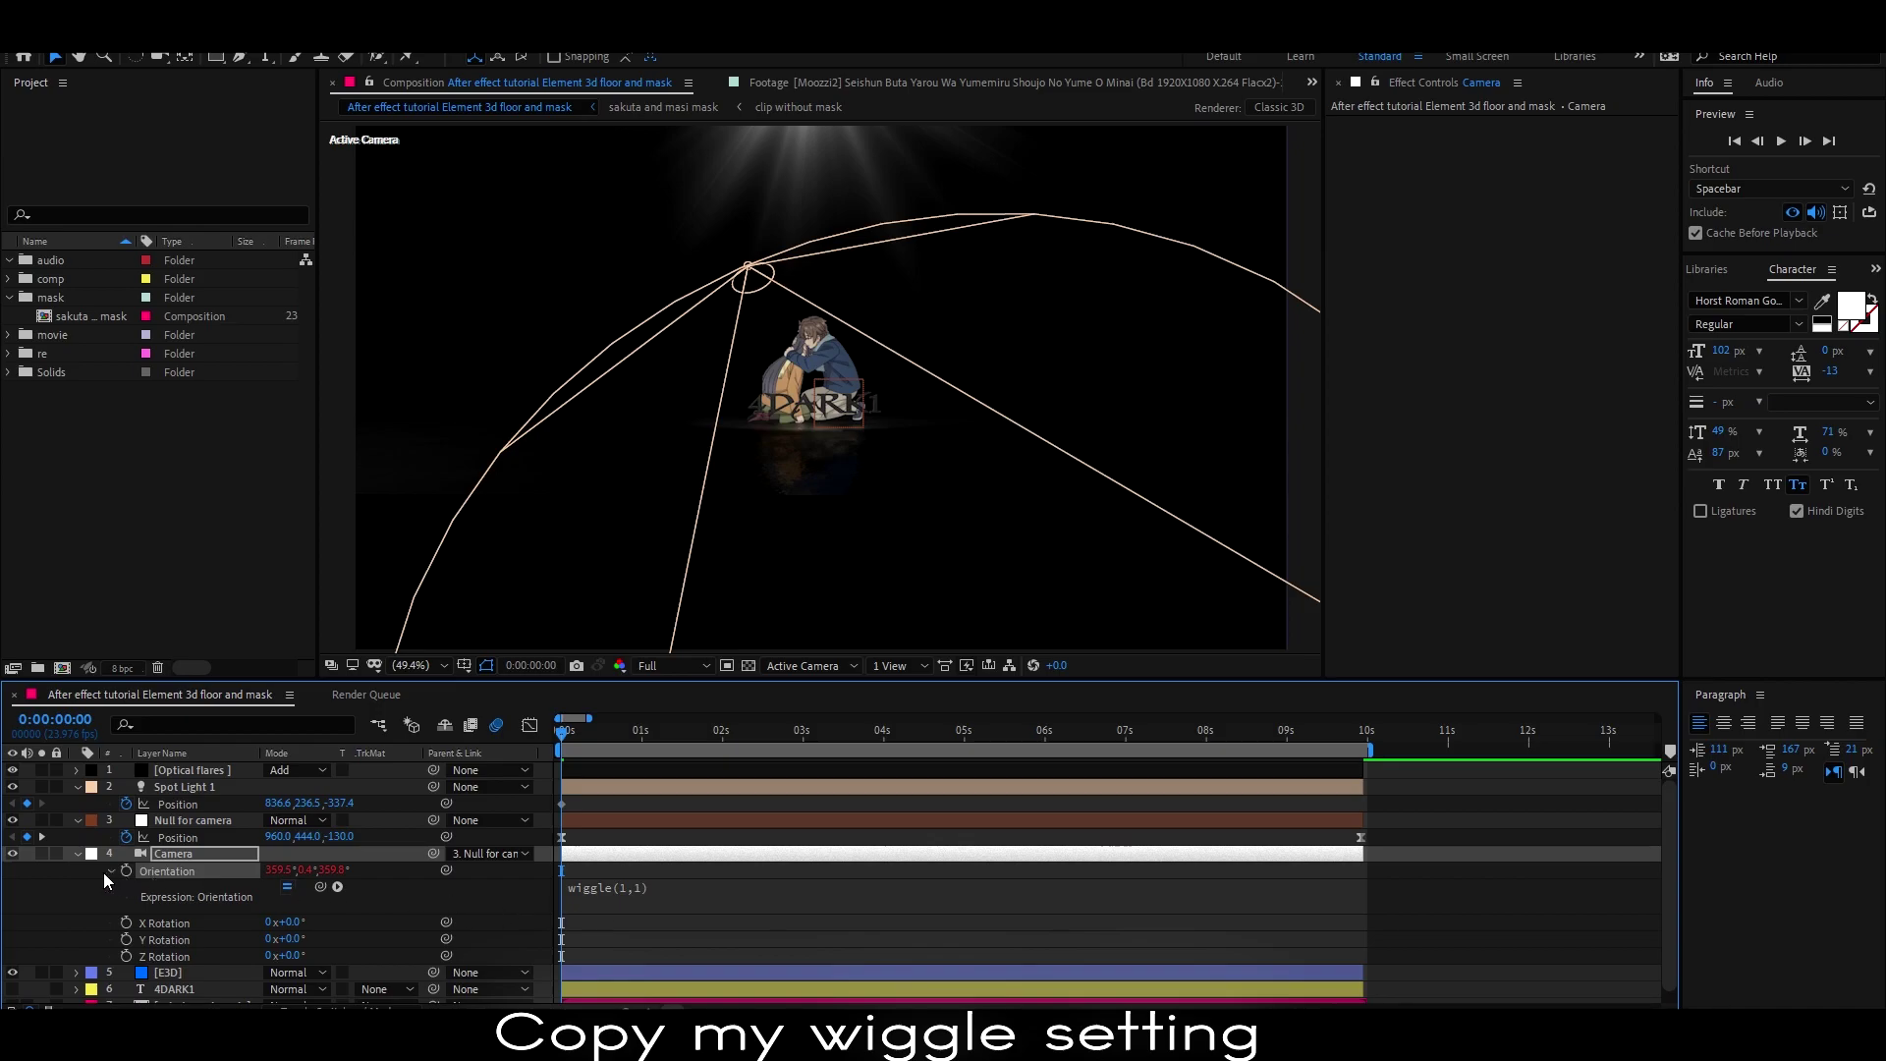
left_click(80, 854)
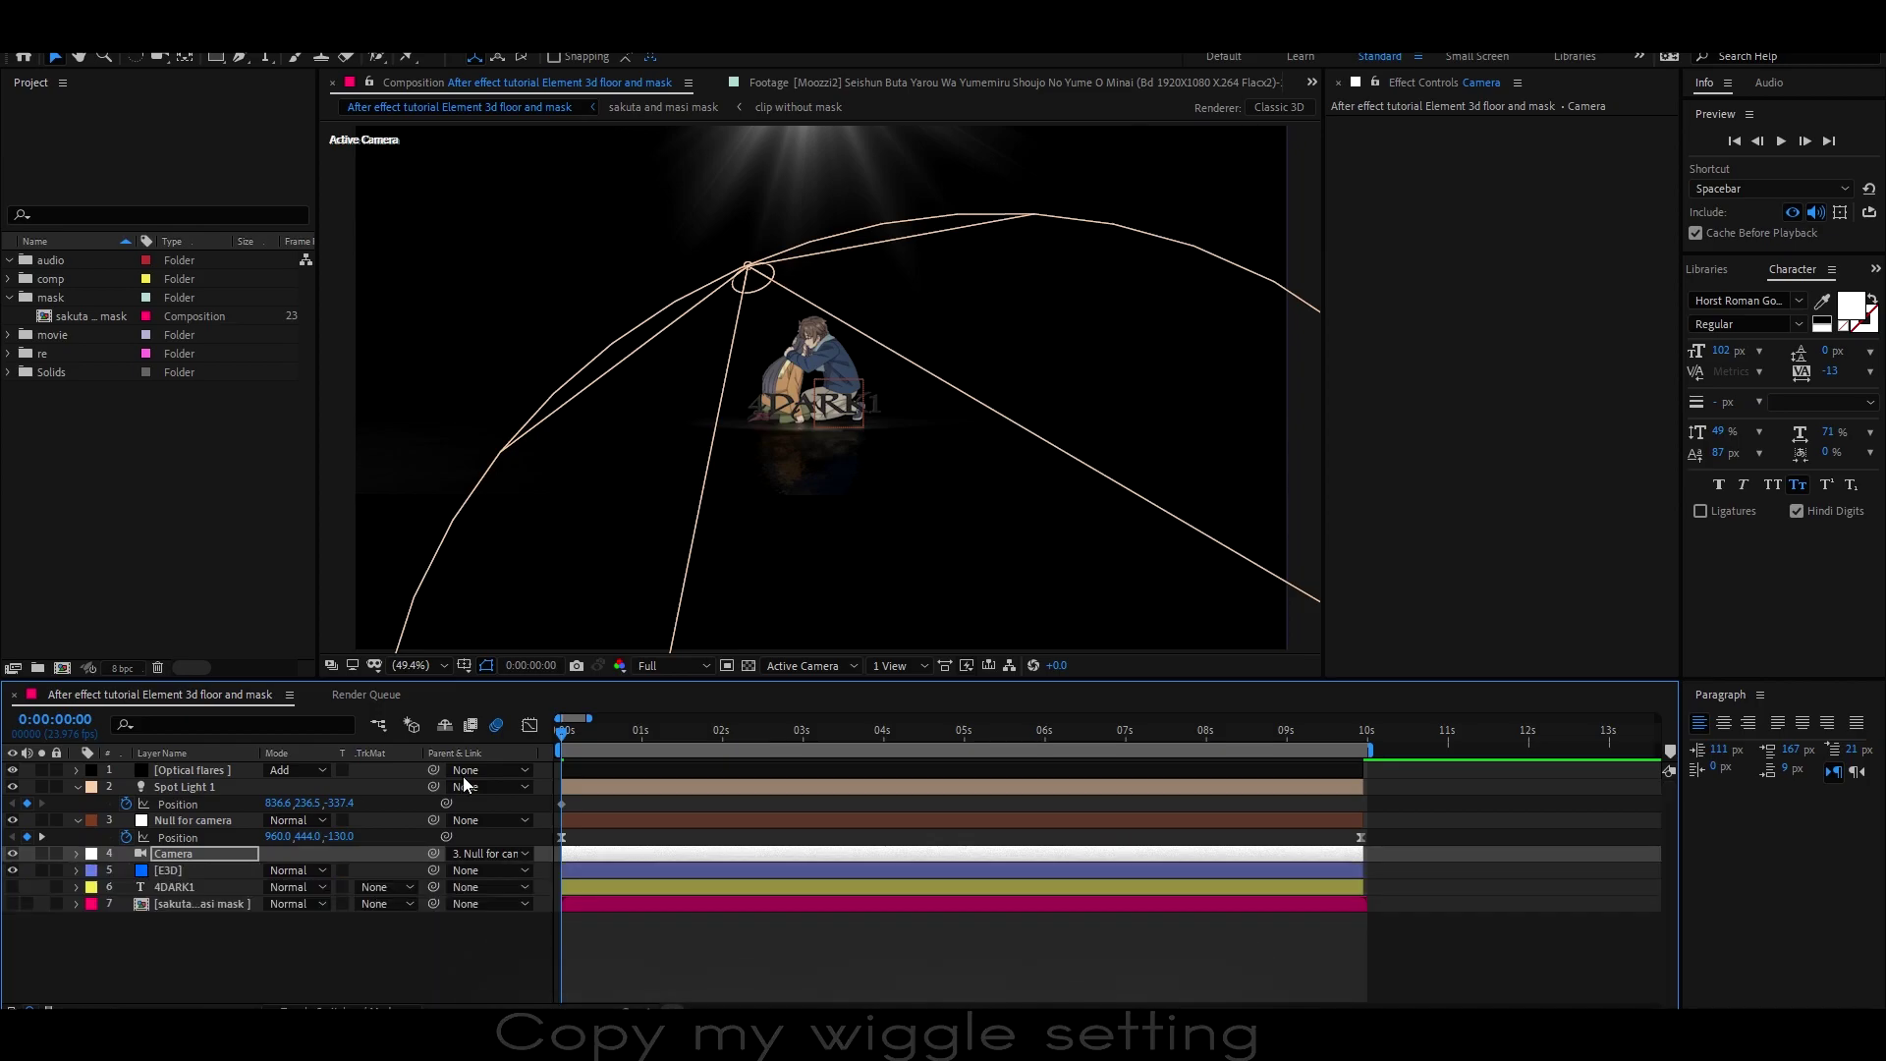
Preview the wiggling camera from the start and collapse the Spot Light and camera null properties.
left_click_drag(568, 738, 540, 834)
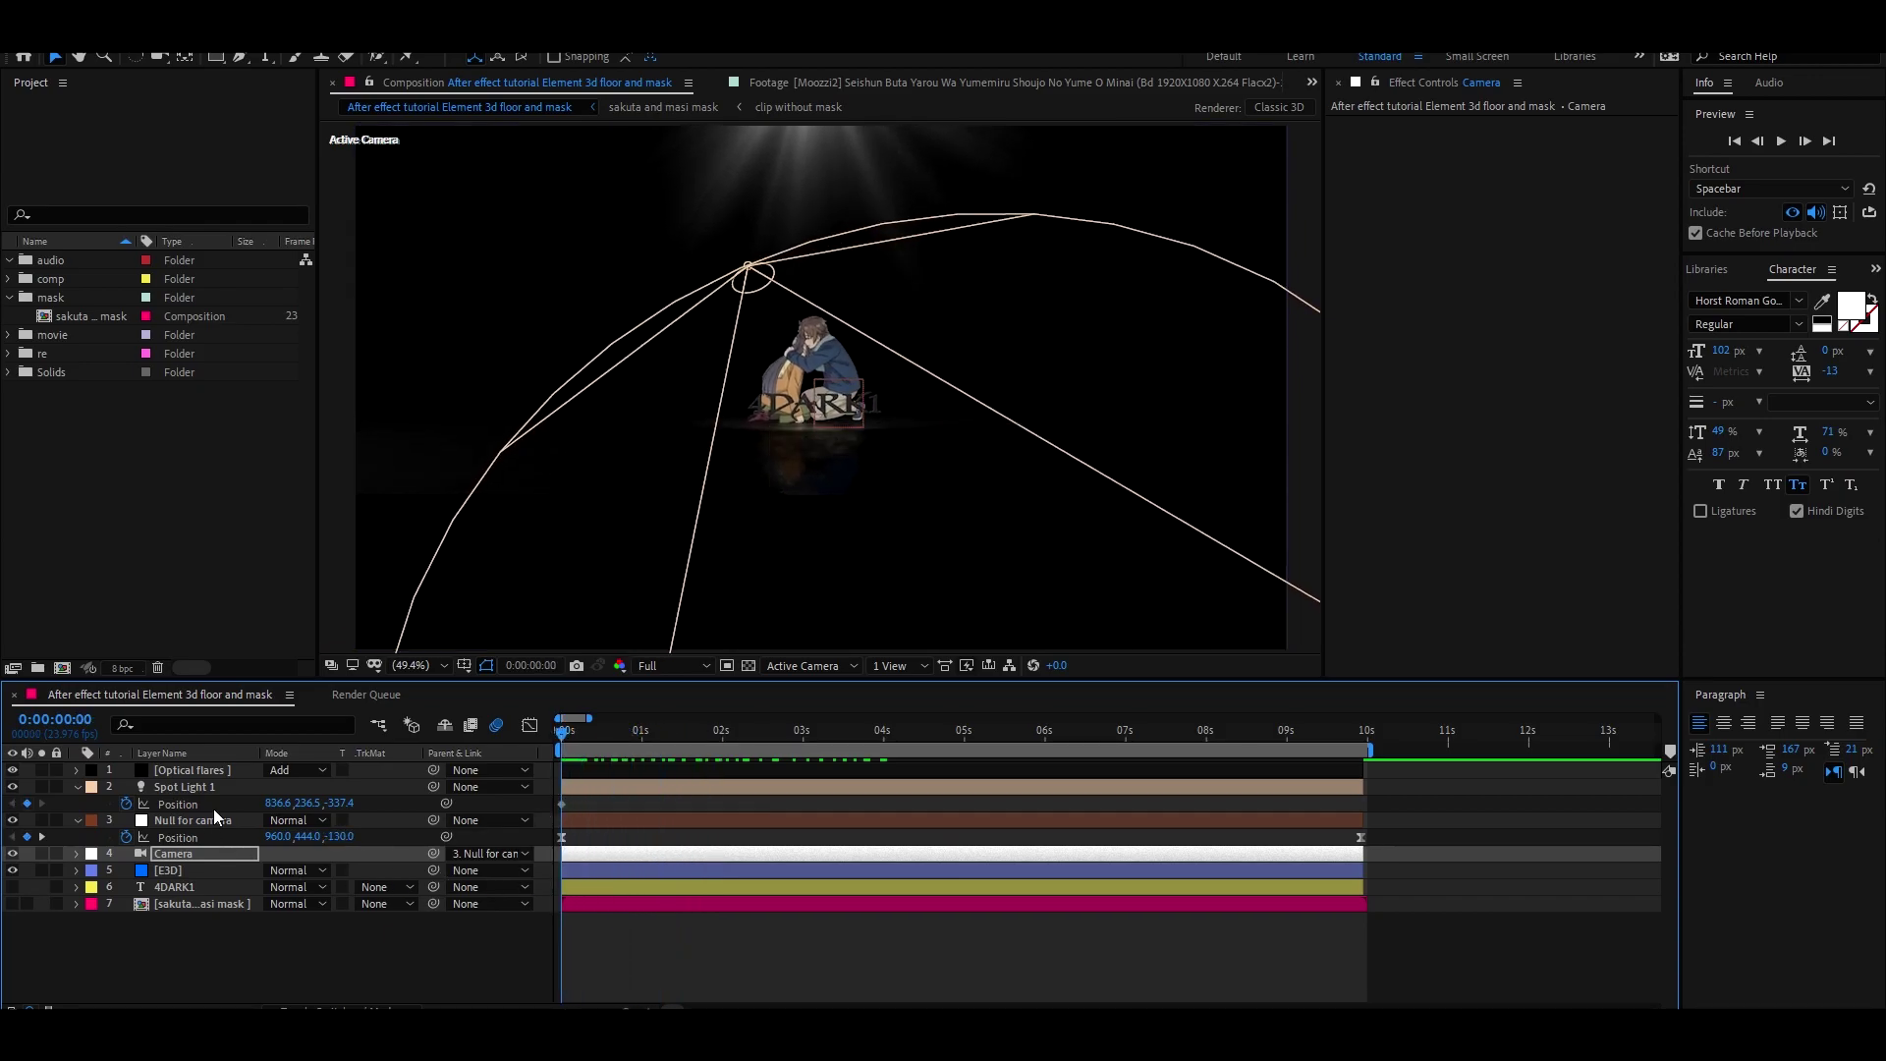
left_click(78, 787)
left_click(77, 804)
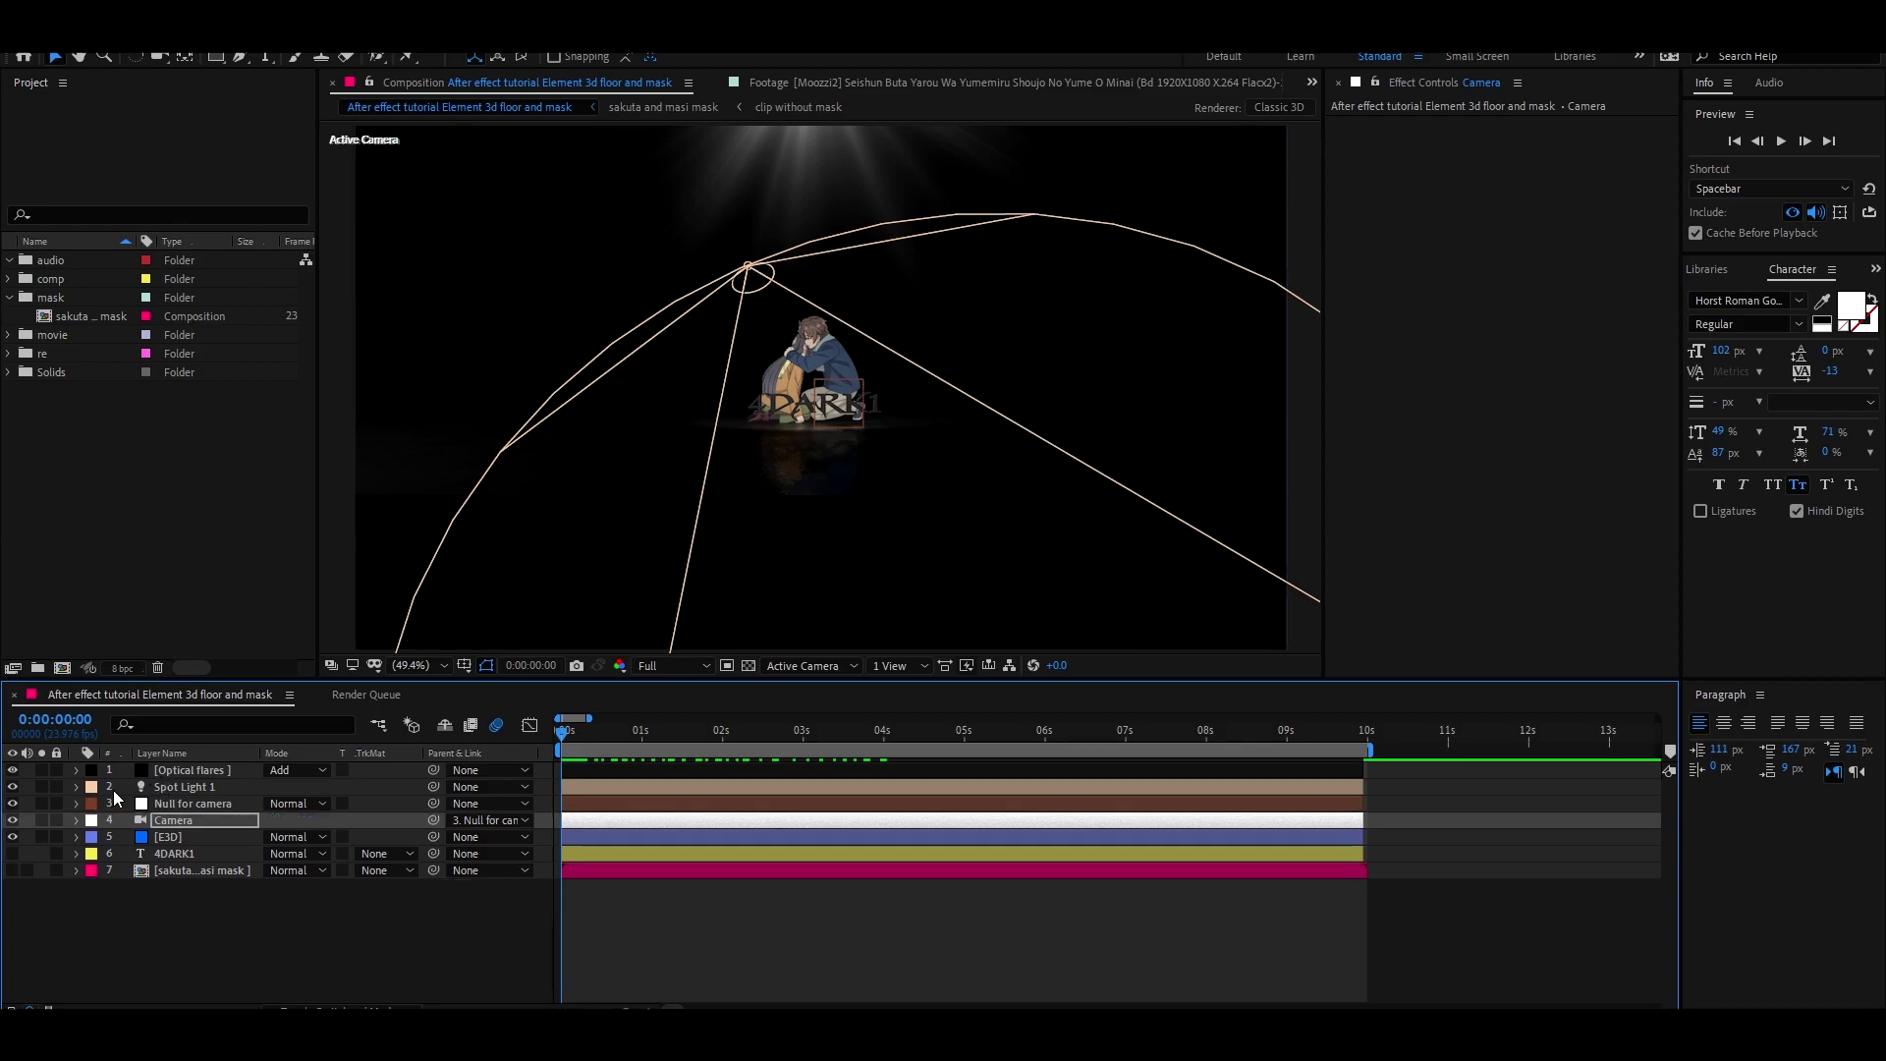
Create a Particale solid above Optical flares with Particular and FL Glow, setting the emitter size X to 3053.
left_click(190, 770)
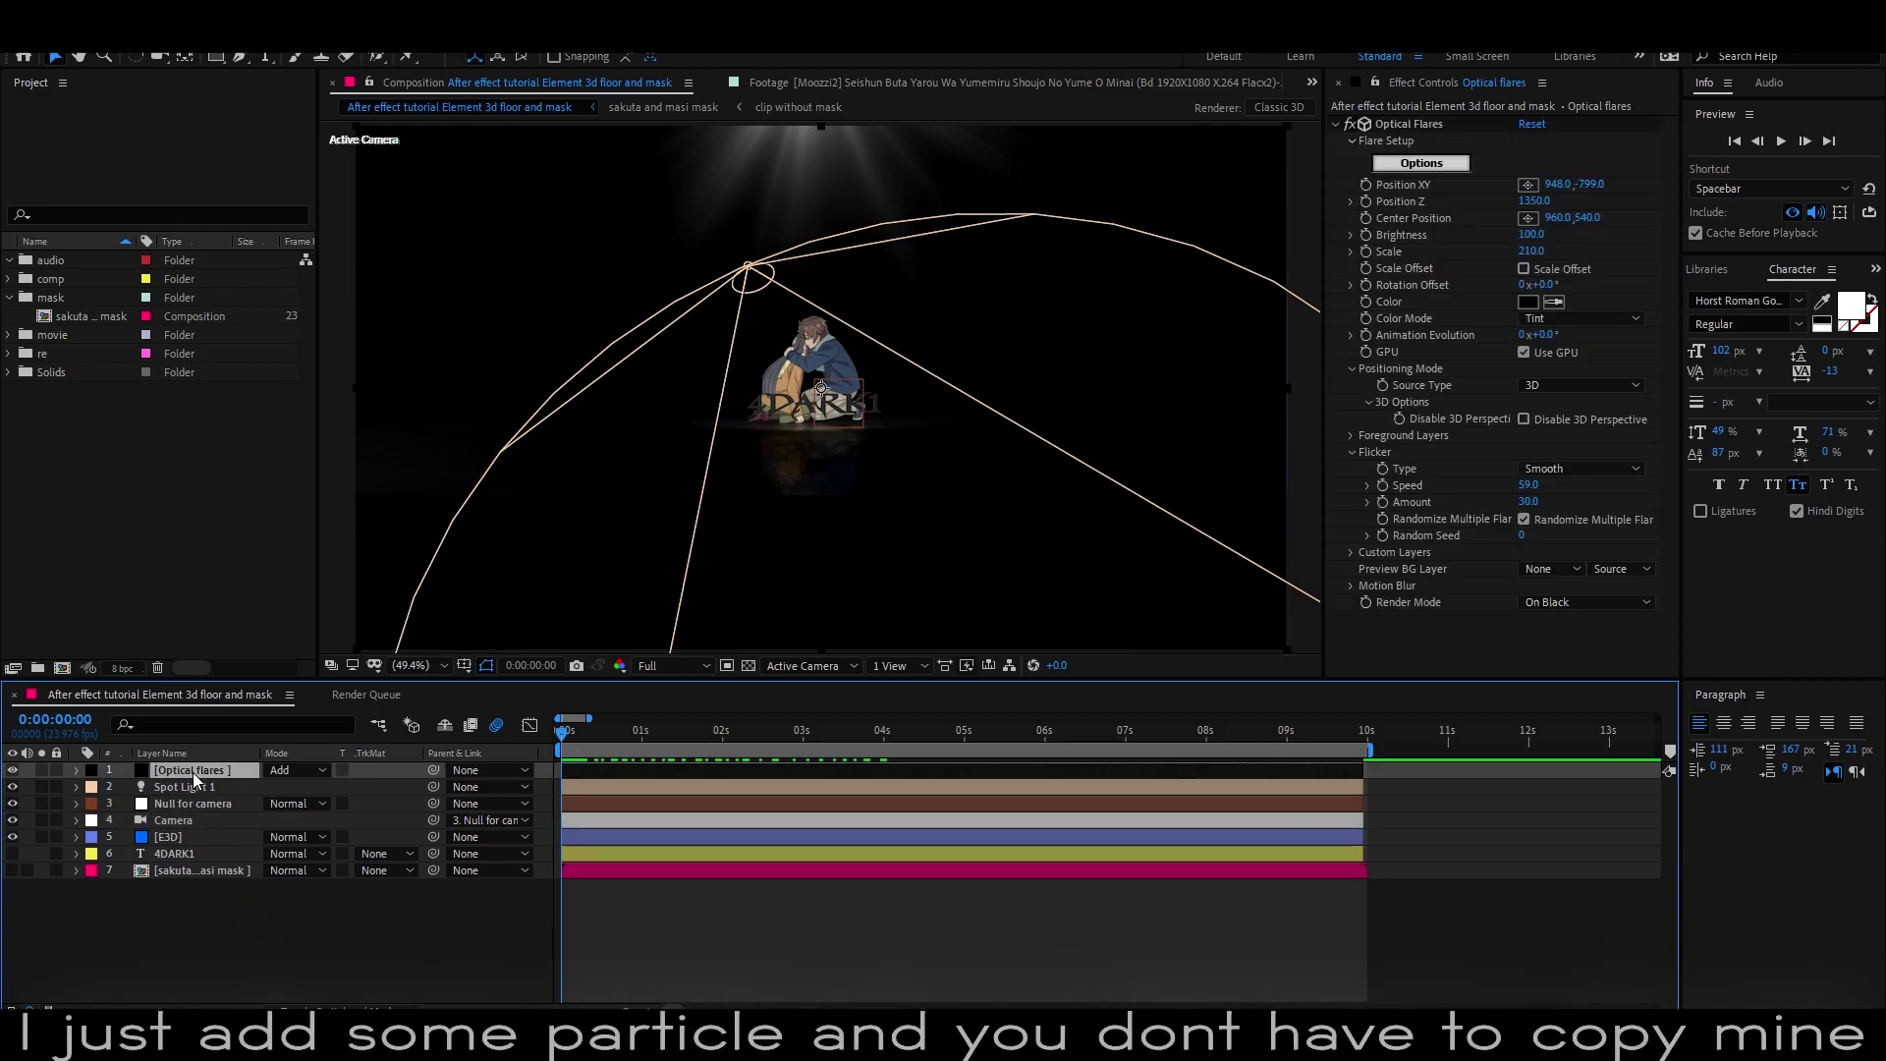
key("ctrl+y")
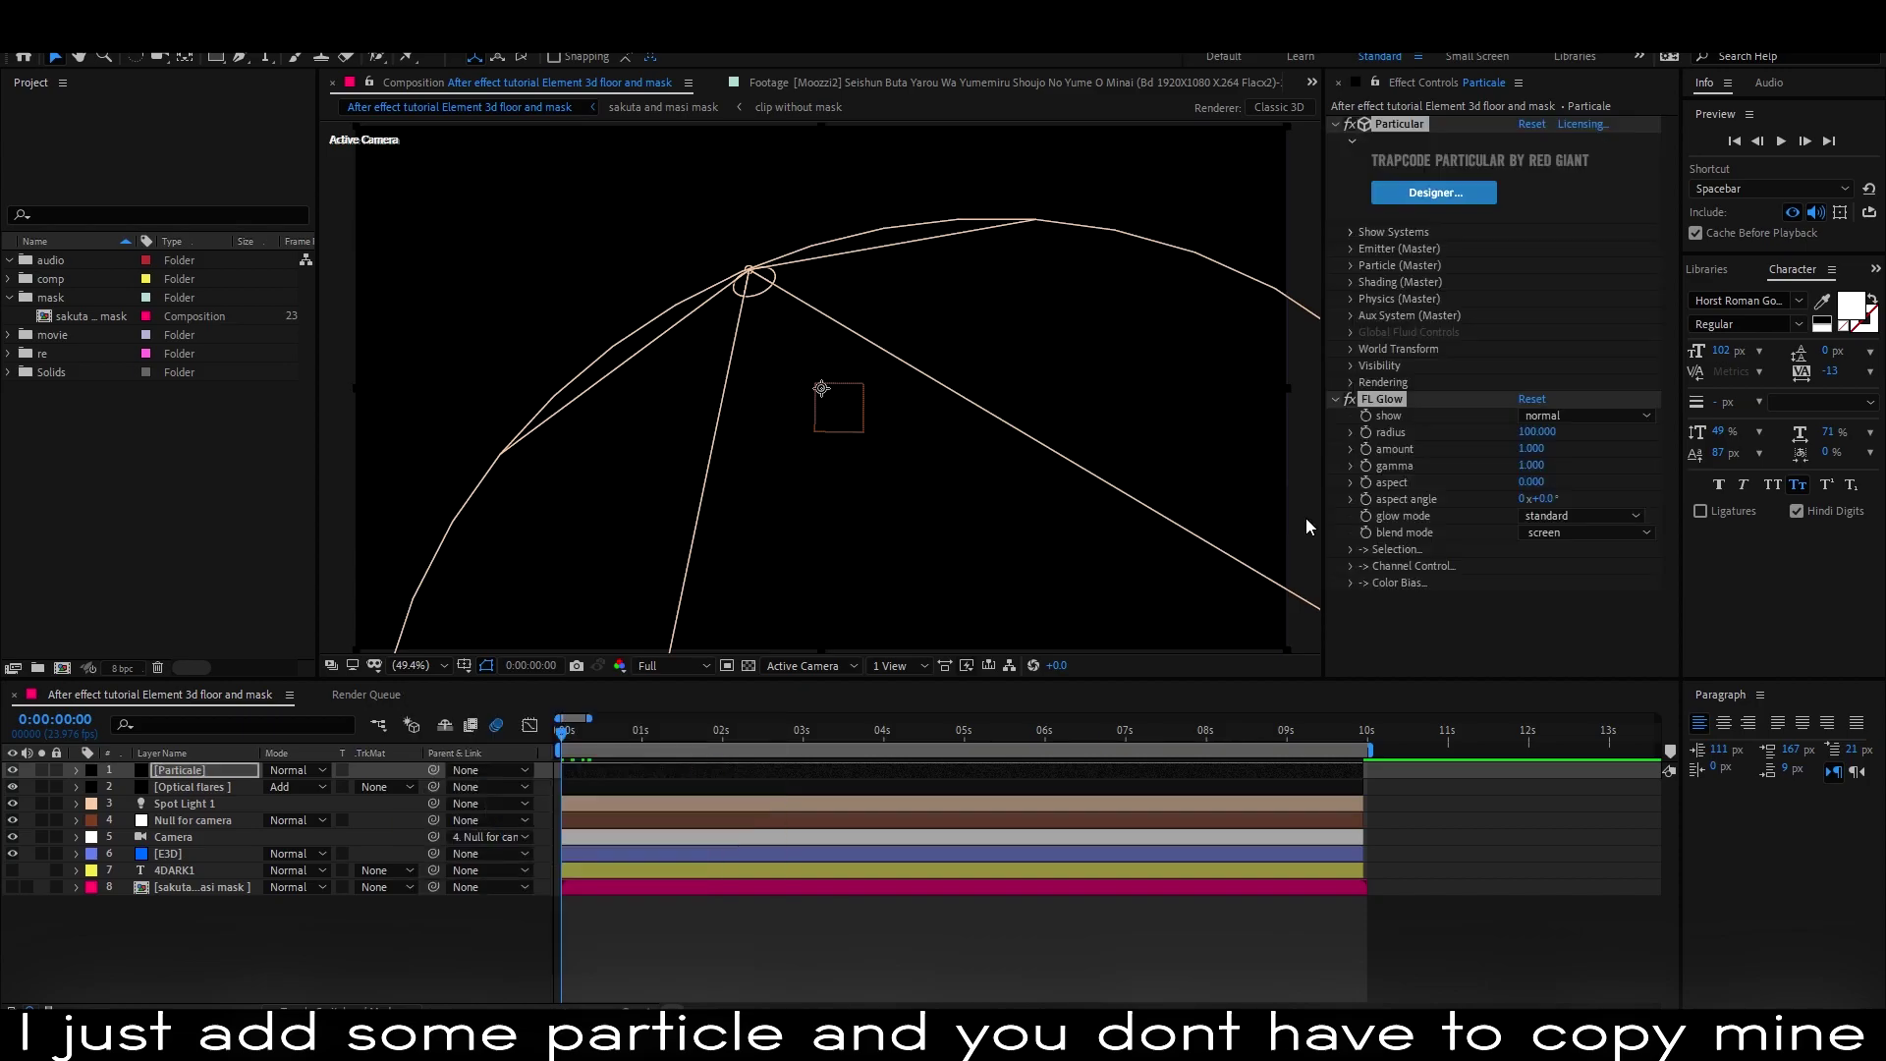
type("3053")
left_click_drag(561, 732, 753, 732)
scroll(1552, 522, "up", 1)
scroll(1473, 442, "down", 7)
scroll(1355, 252, "up", 7)
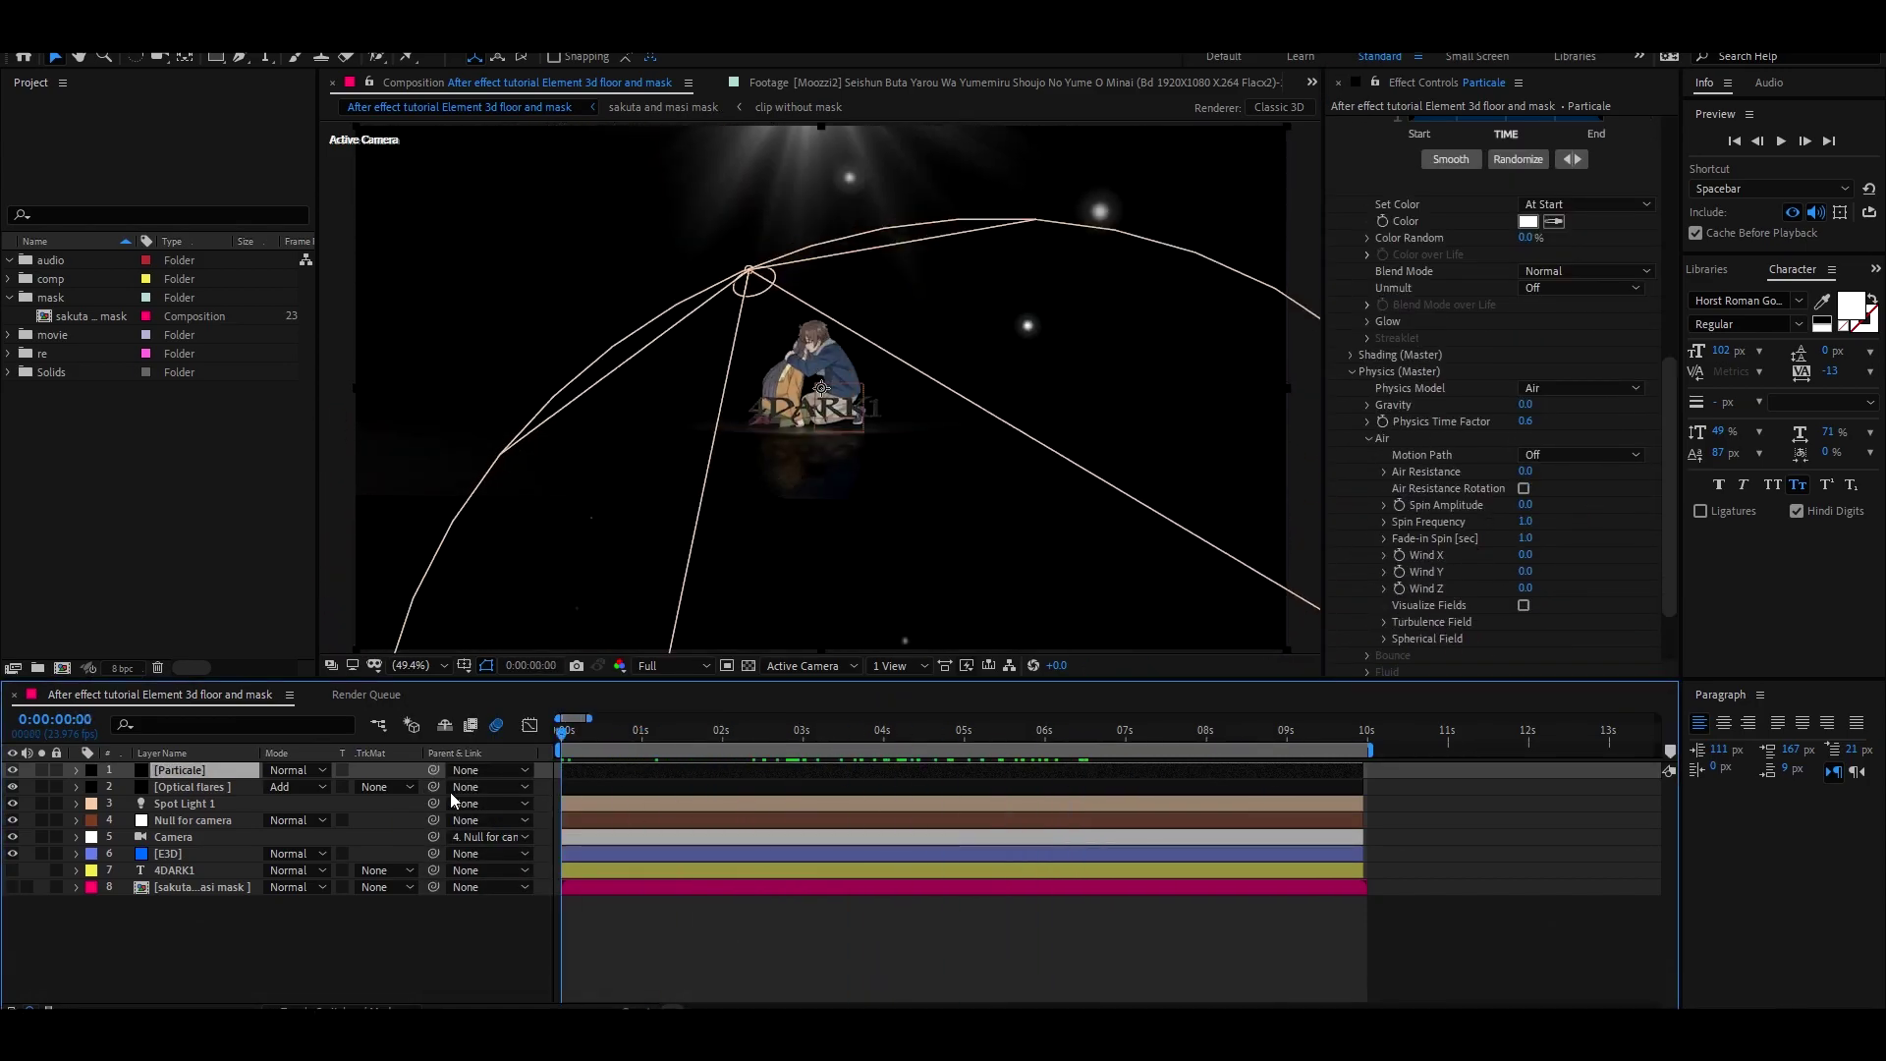
left_click(628, 802)
key("ctrl+d")
key("Delete")
Set the floor plane's Size XY to 15.00, 15.00 in the E3D scene setup, accept it and check the timeline.
left_click(629, 852)
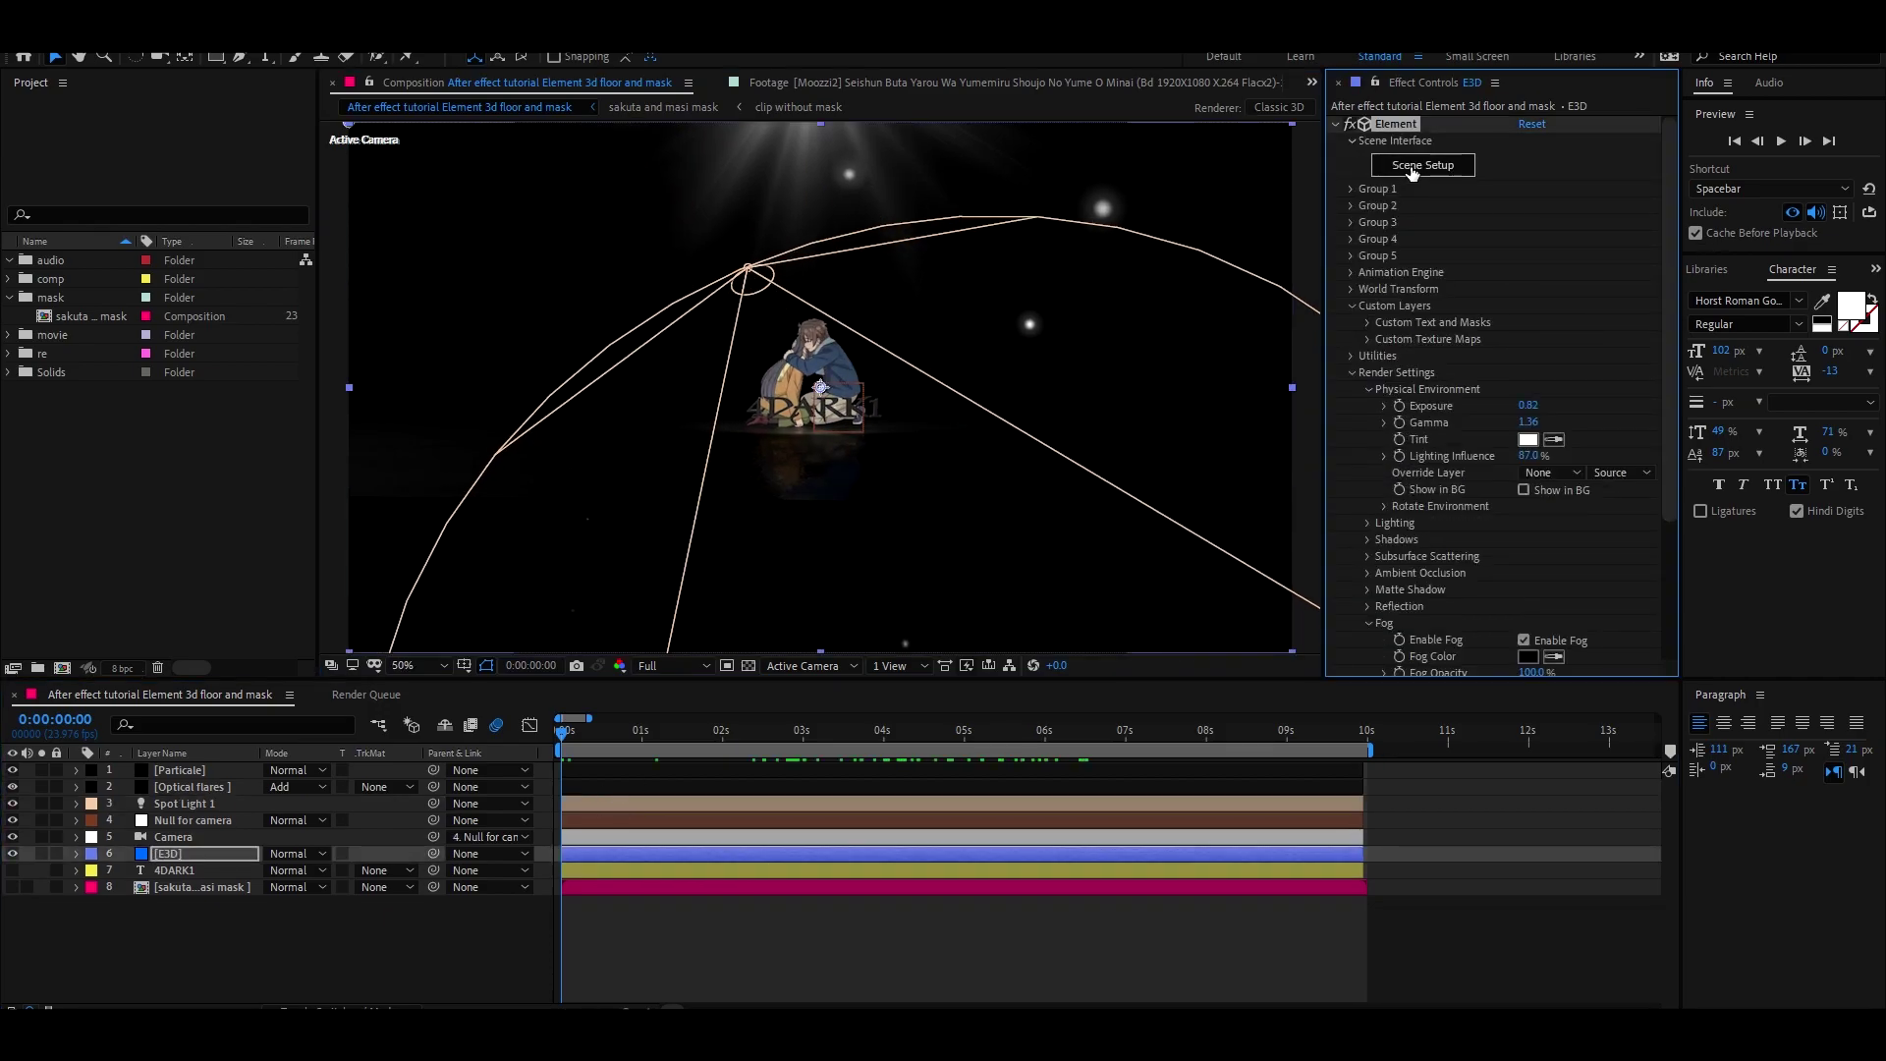
left_click(1412, 169)
left_click(1034, 267)
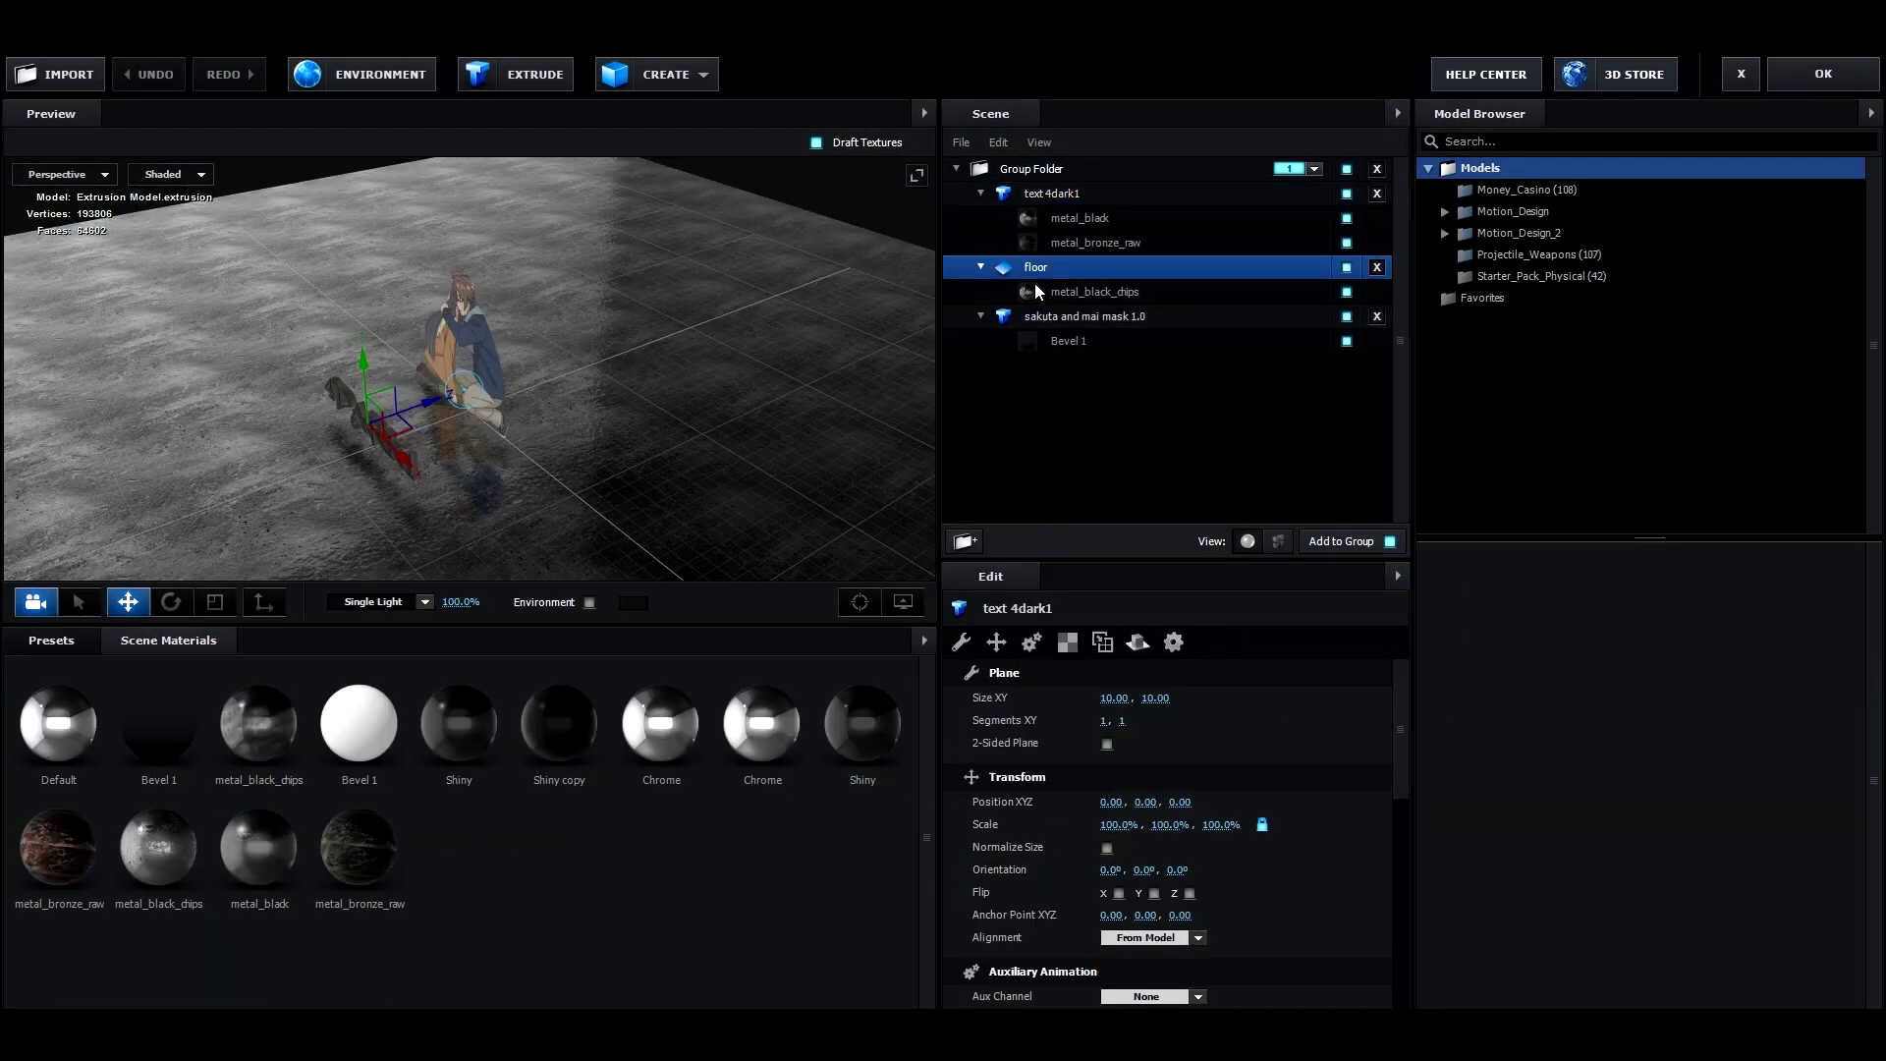
left_click(1118, 699)
left_click(1823, 74)
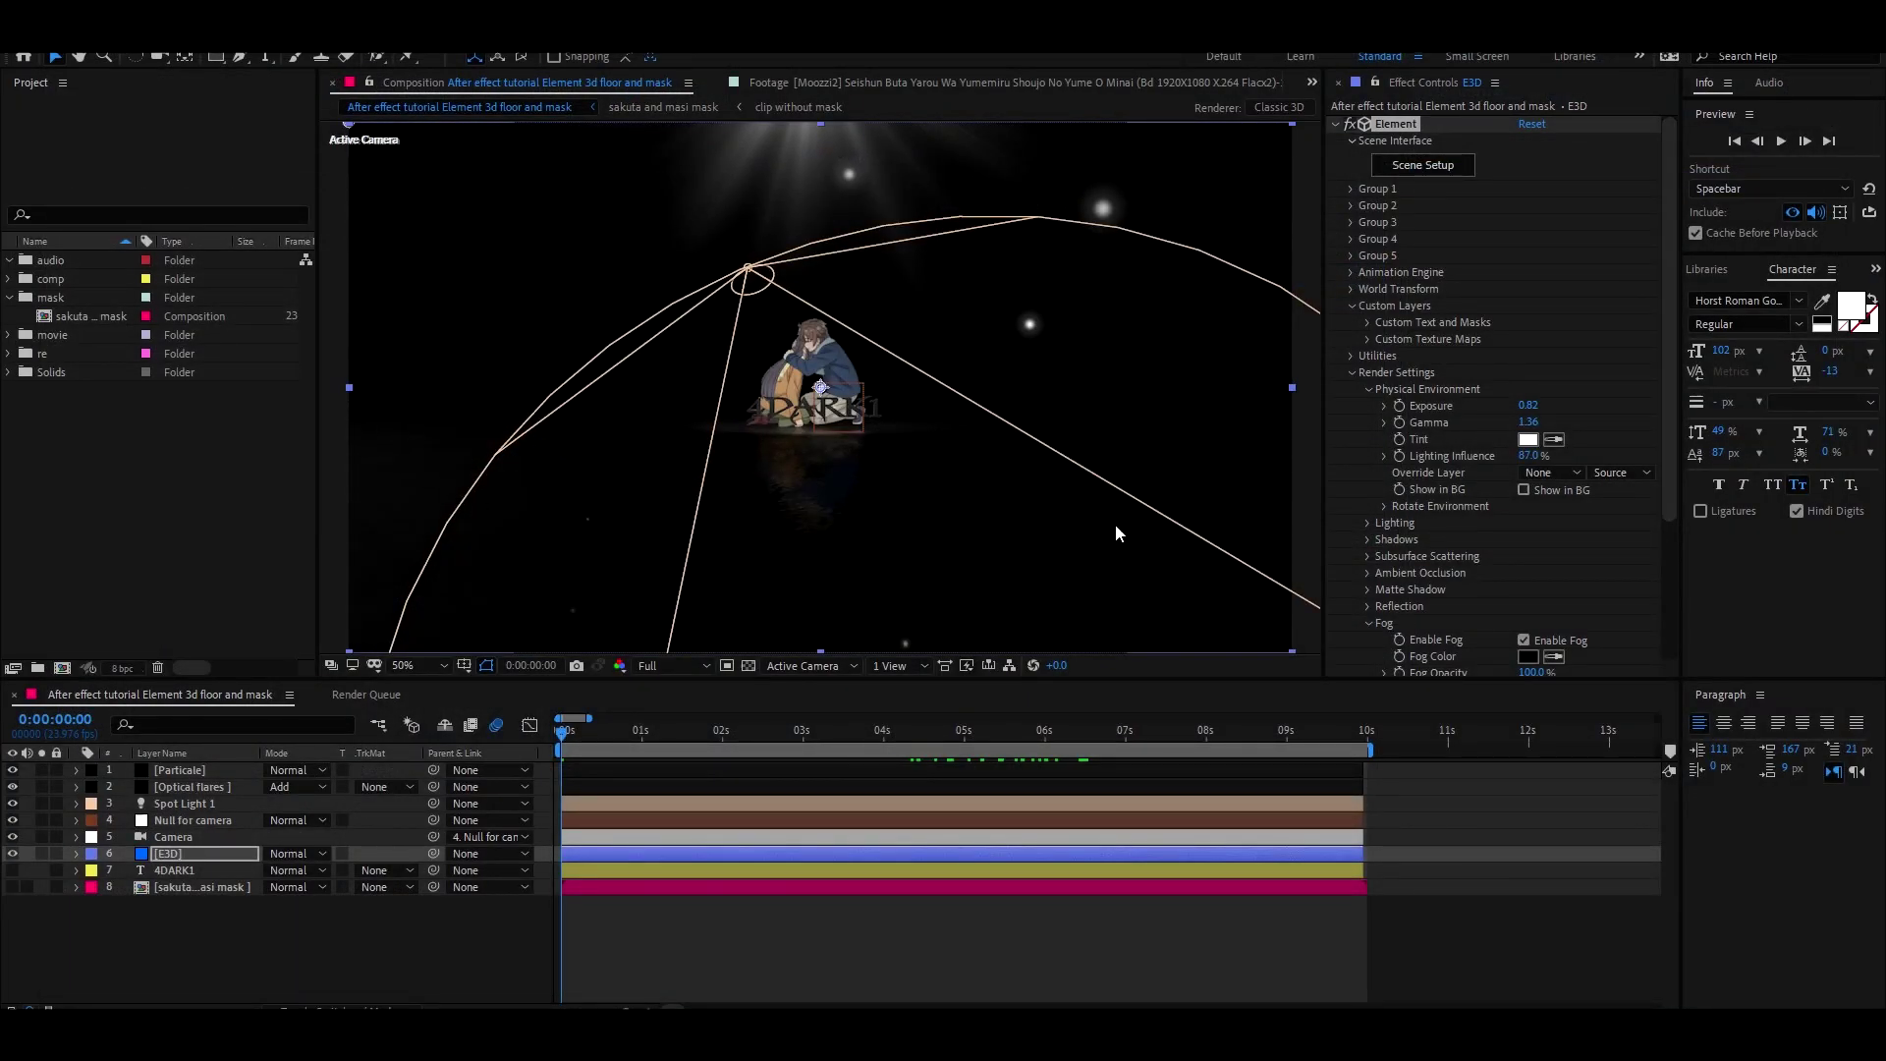
left_click_drag(609, 735, 895, 775)
key("Home")
Take the text 4dark1 model out of the Group Folder, assign it to group 3 and accept the scene.
left_click(1432, 174)
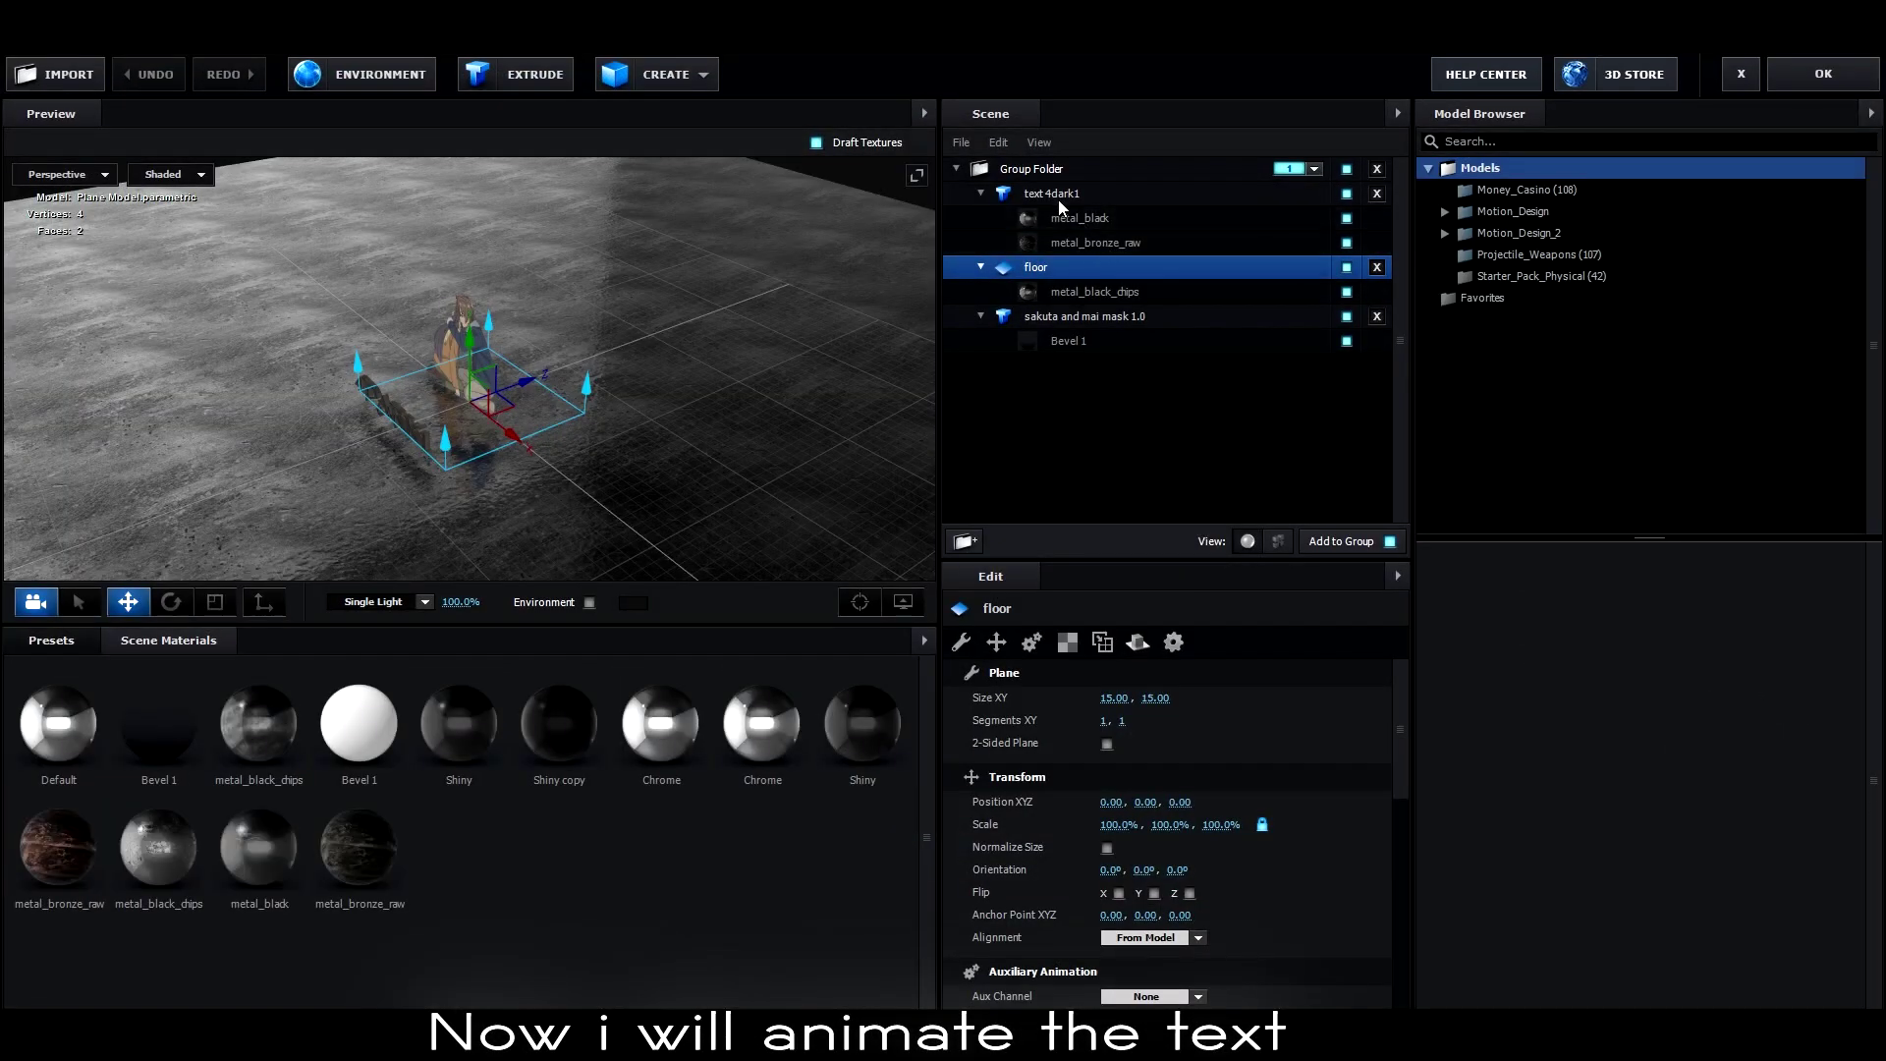
left_click(1081, 196)
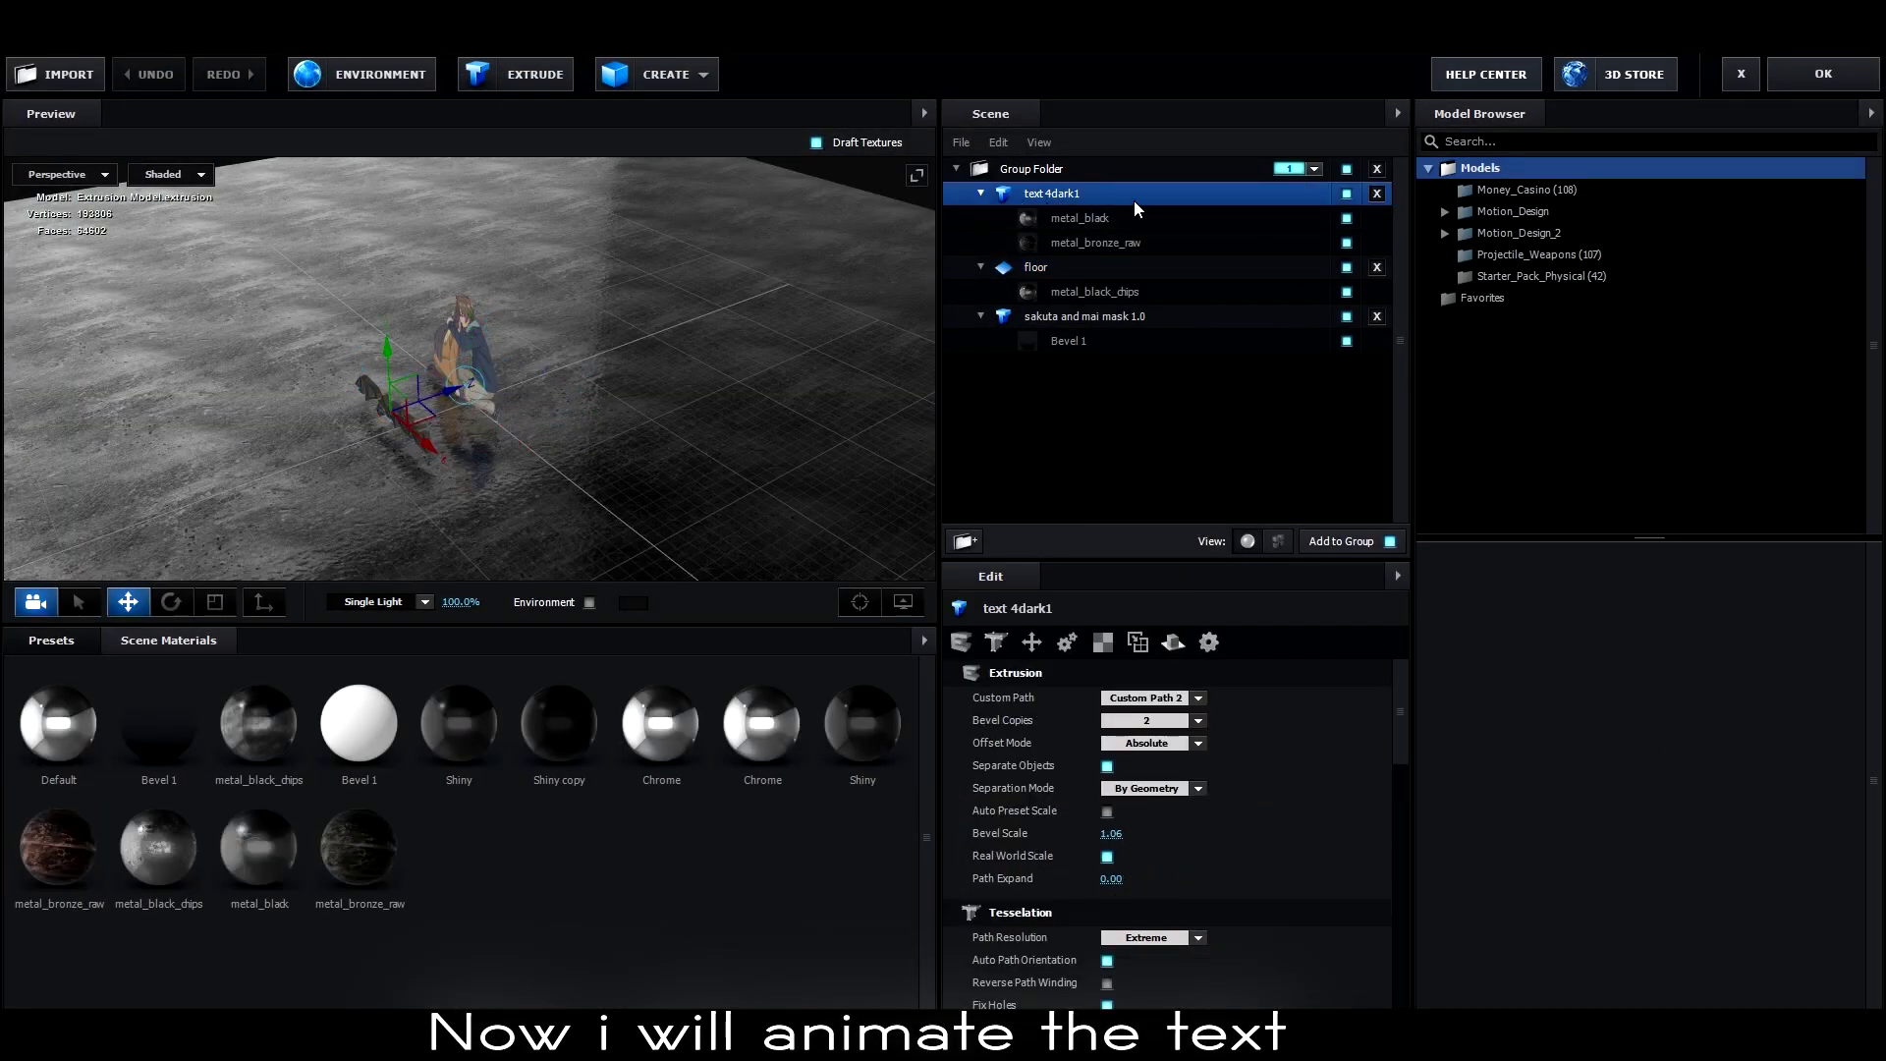
left_click_drag(1092, 447, 1285, 351)
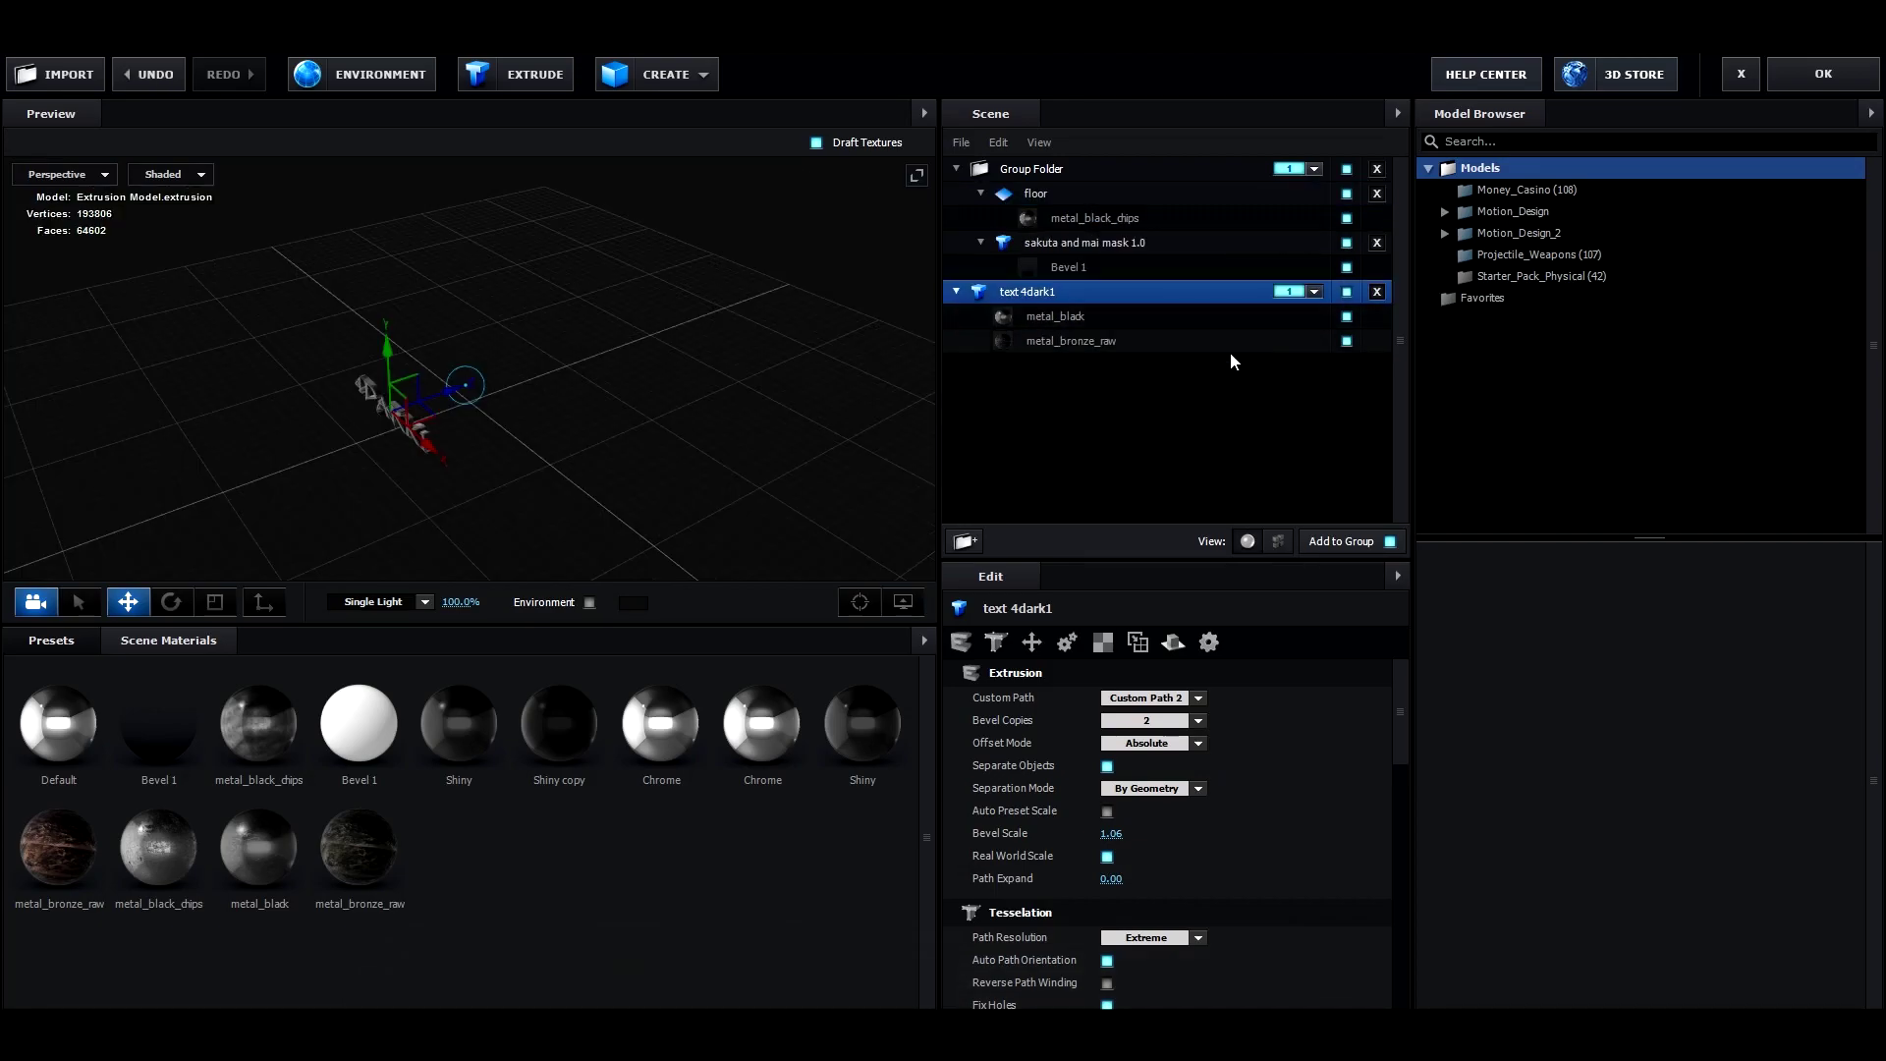
left_click(1314, 291)
left_click(1819, 75)
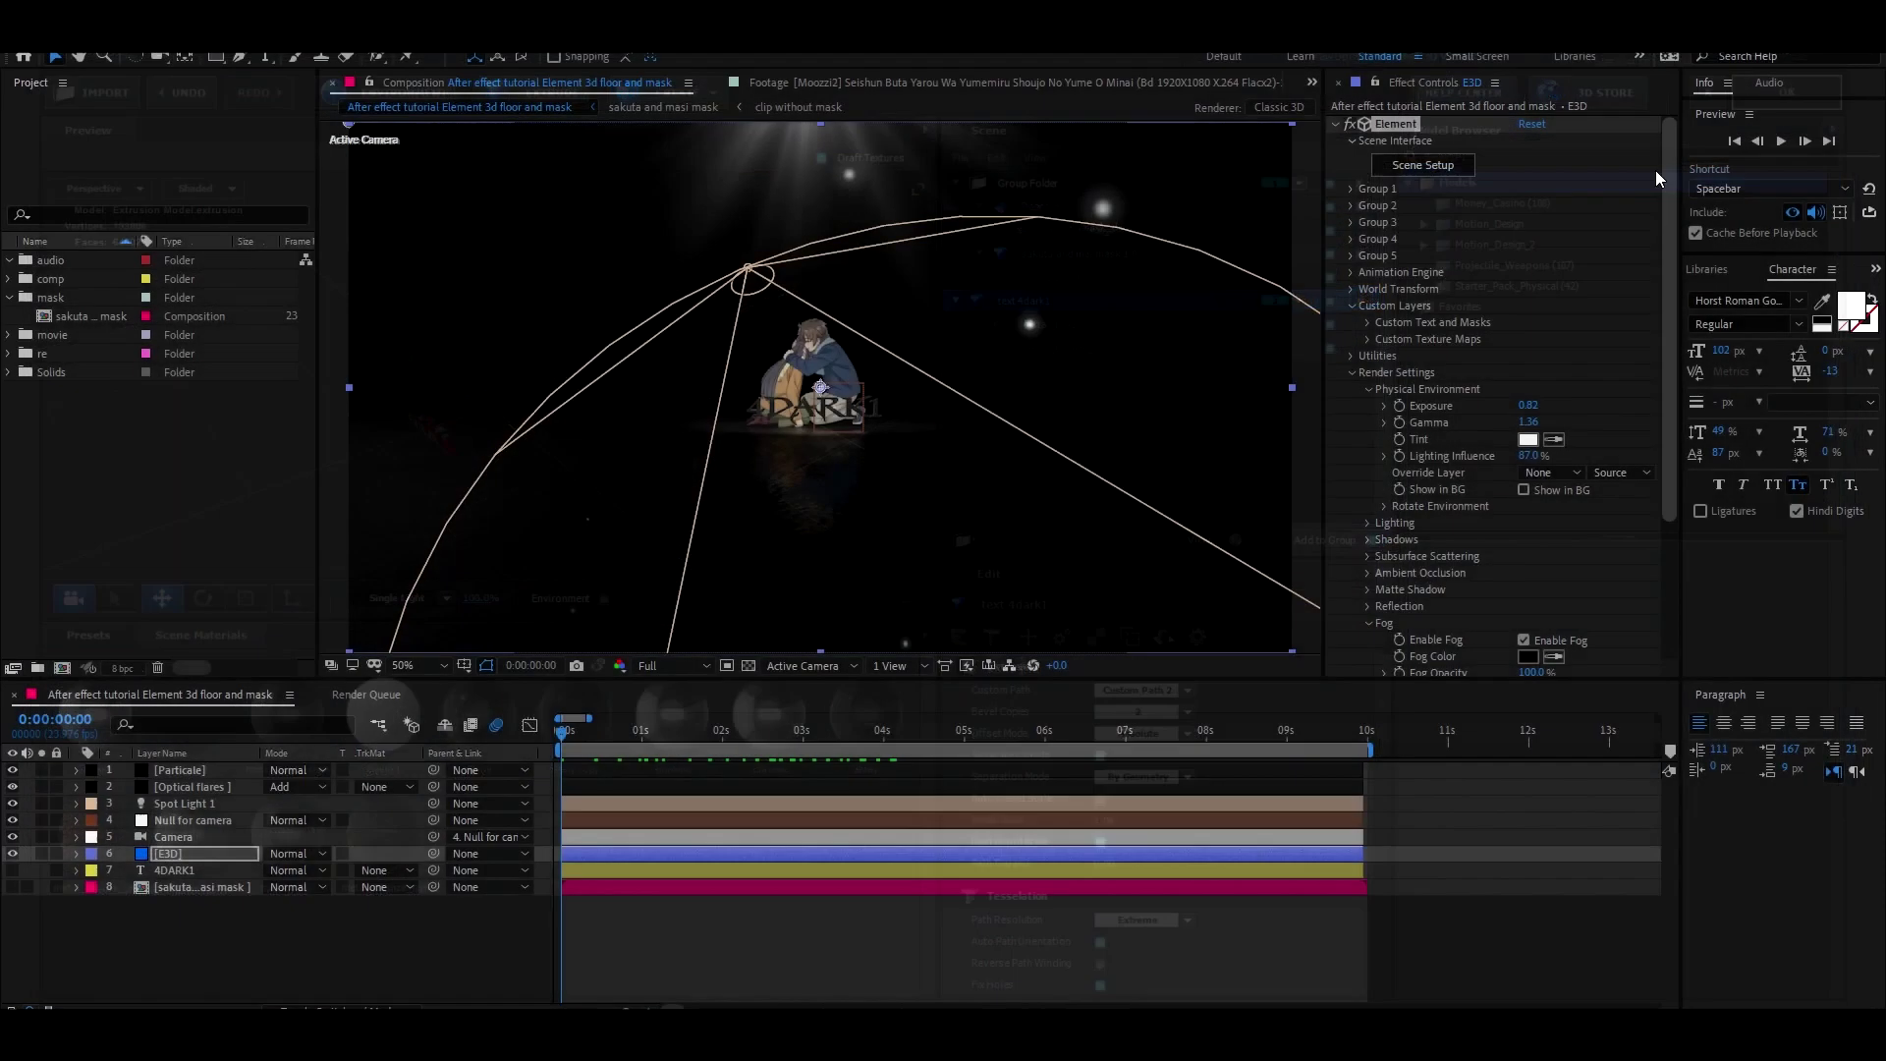
Enable Multi-Object for Element's Group 3 and keyframe its random rotation at -1x-51.0° at the start.
left_click(1367, 272)
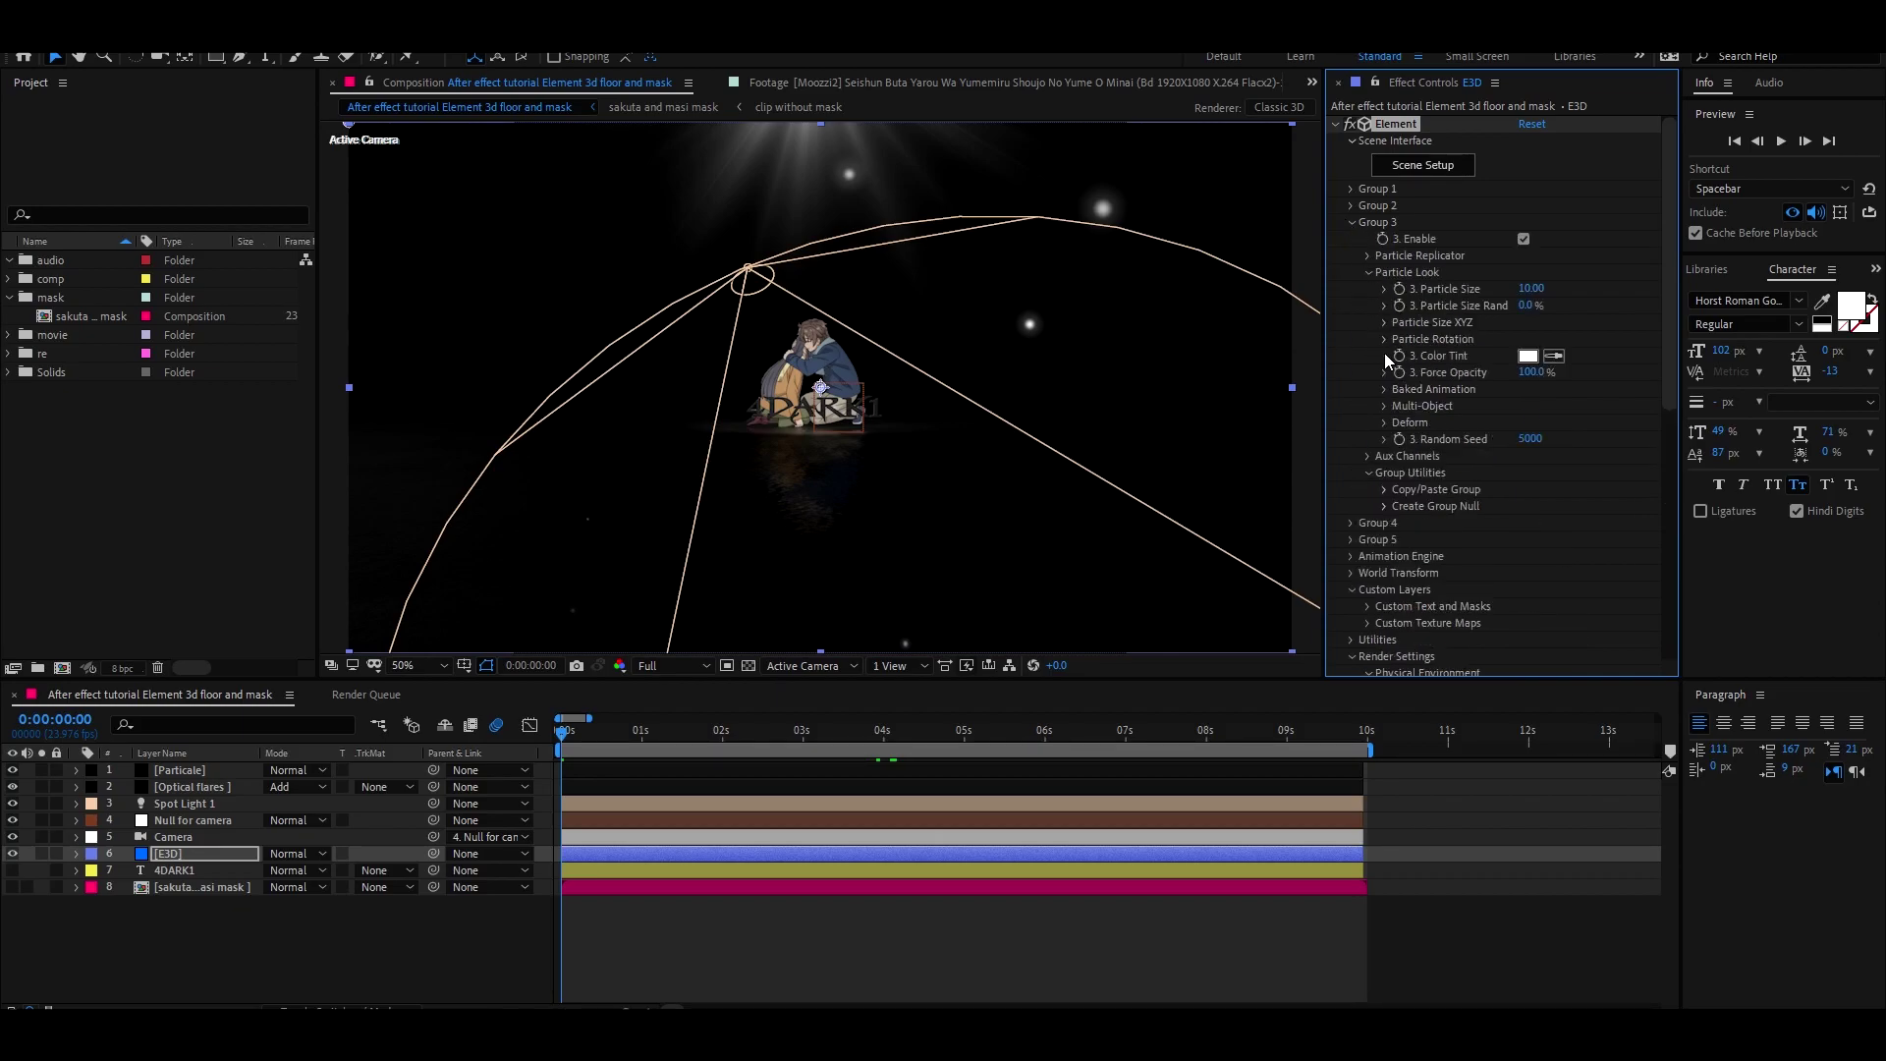
scroll(1515, 428, "down", 4)
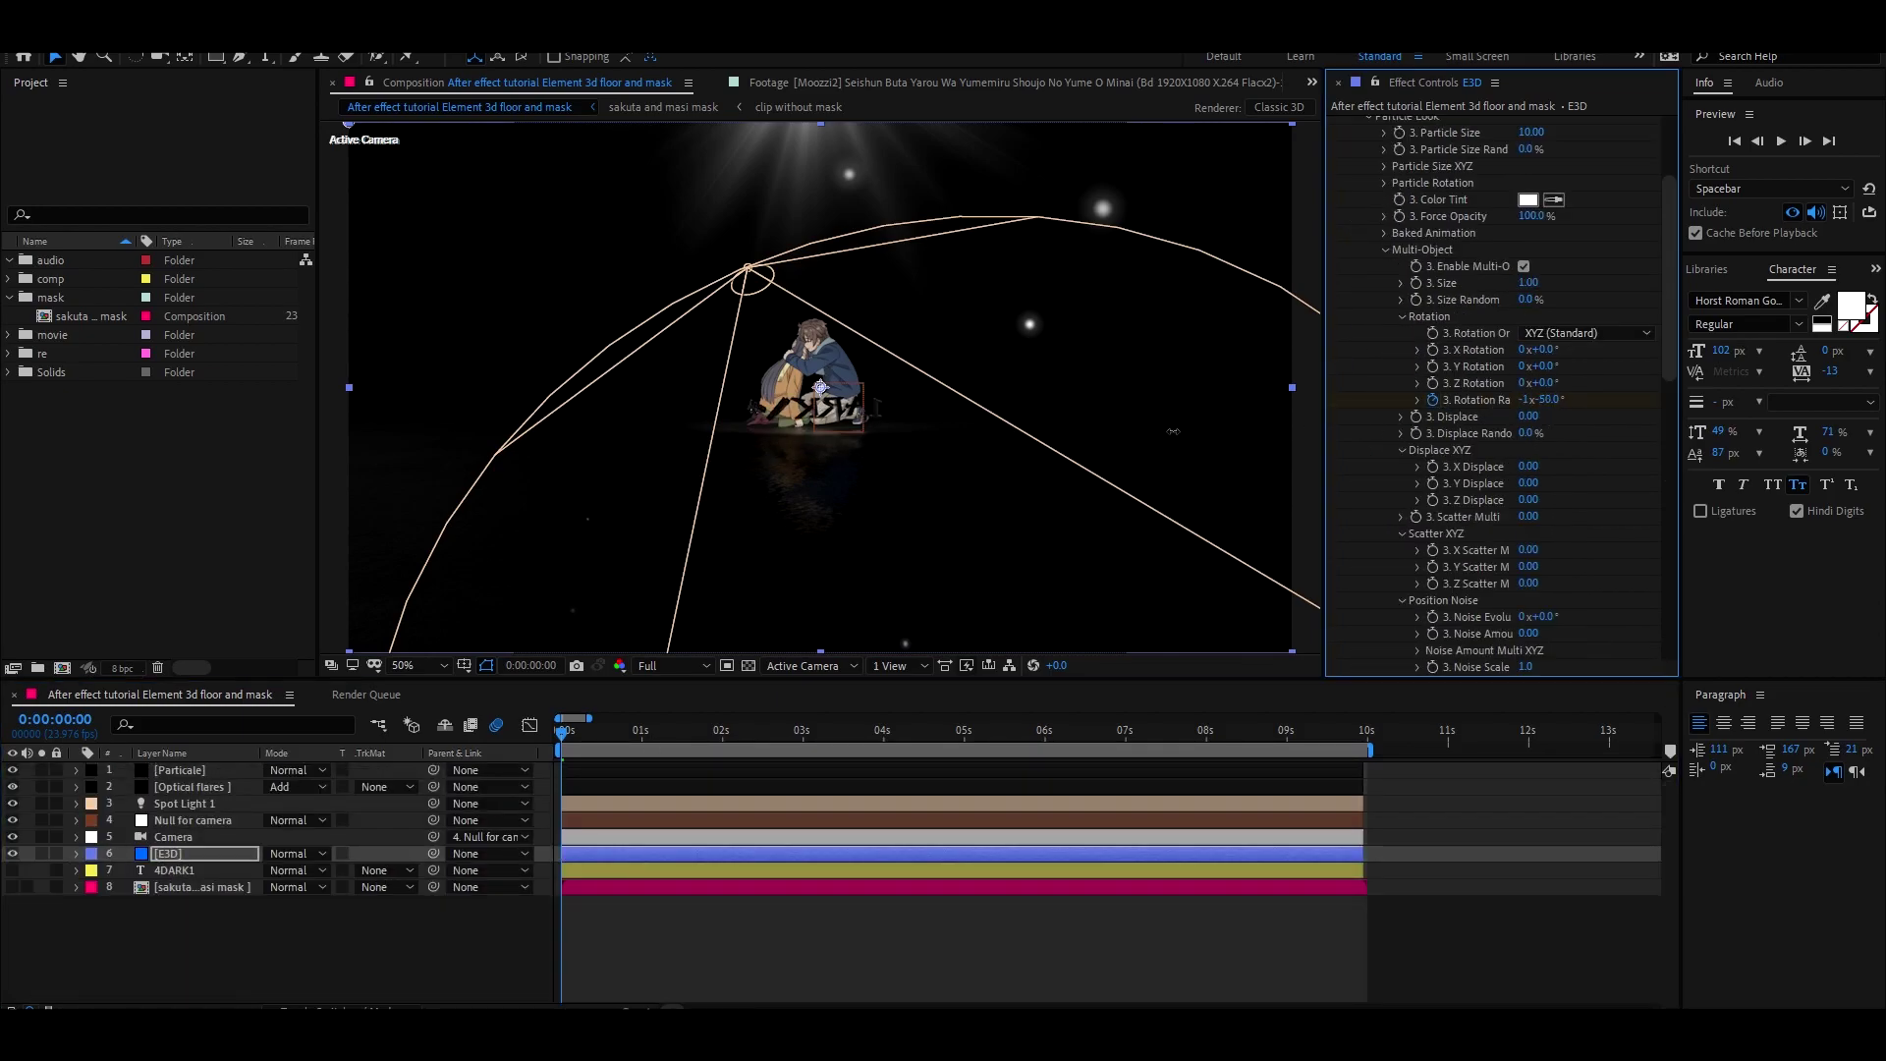
left_click(324, 1007)
left_click(191, 787)
left_click(182, 853)
key("u")
Set Group 3's random rotation to 0 at the end of the composition.
left_click(534, 888)
left_click(1358, 732)
left_click(284, 887)
type("0")
Ease the text's random rotation keyframes by reshaping their graph curve and preview the animation from the start.
left_click(501, 725)
left_click_drag(579, 871, 518, 952)
left_click_drag(1082, 927, 666, 927)
left_click_drag(963, 732, 510, 737)
left_click(501, 725)
key("space")
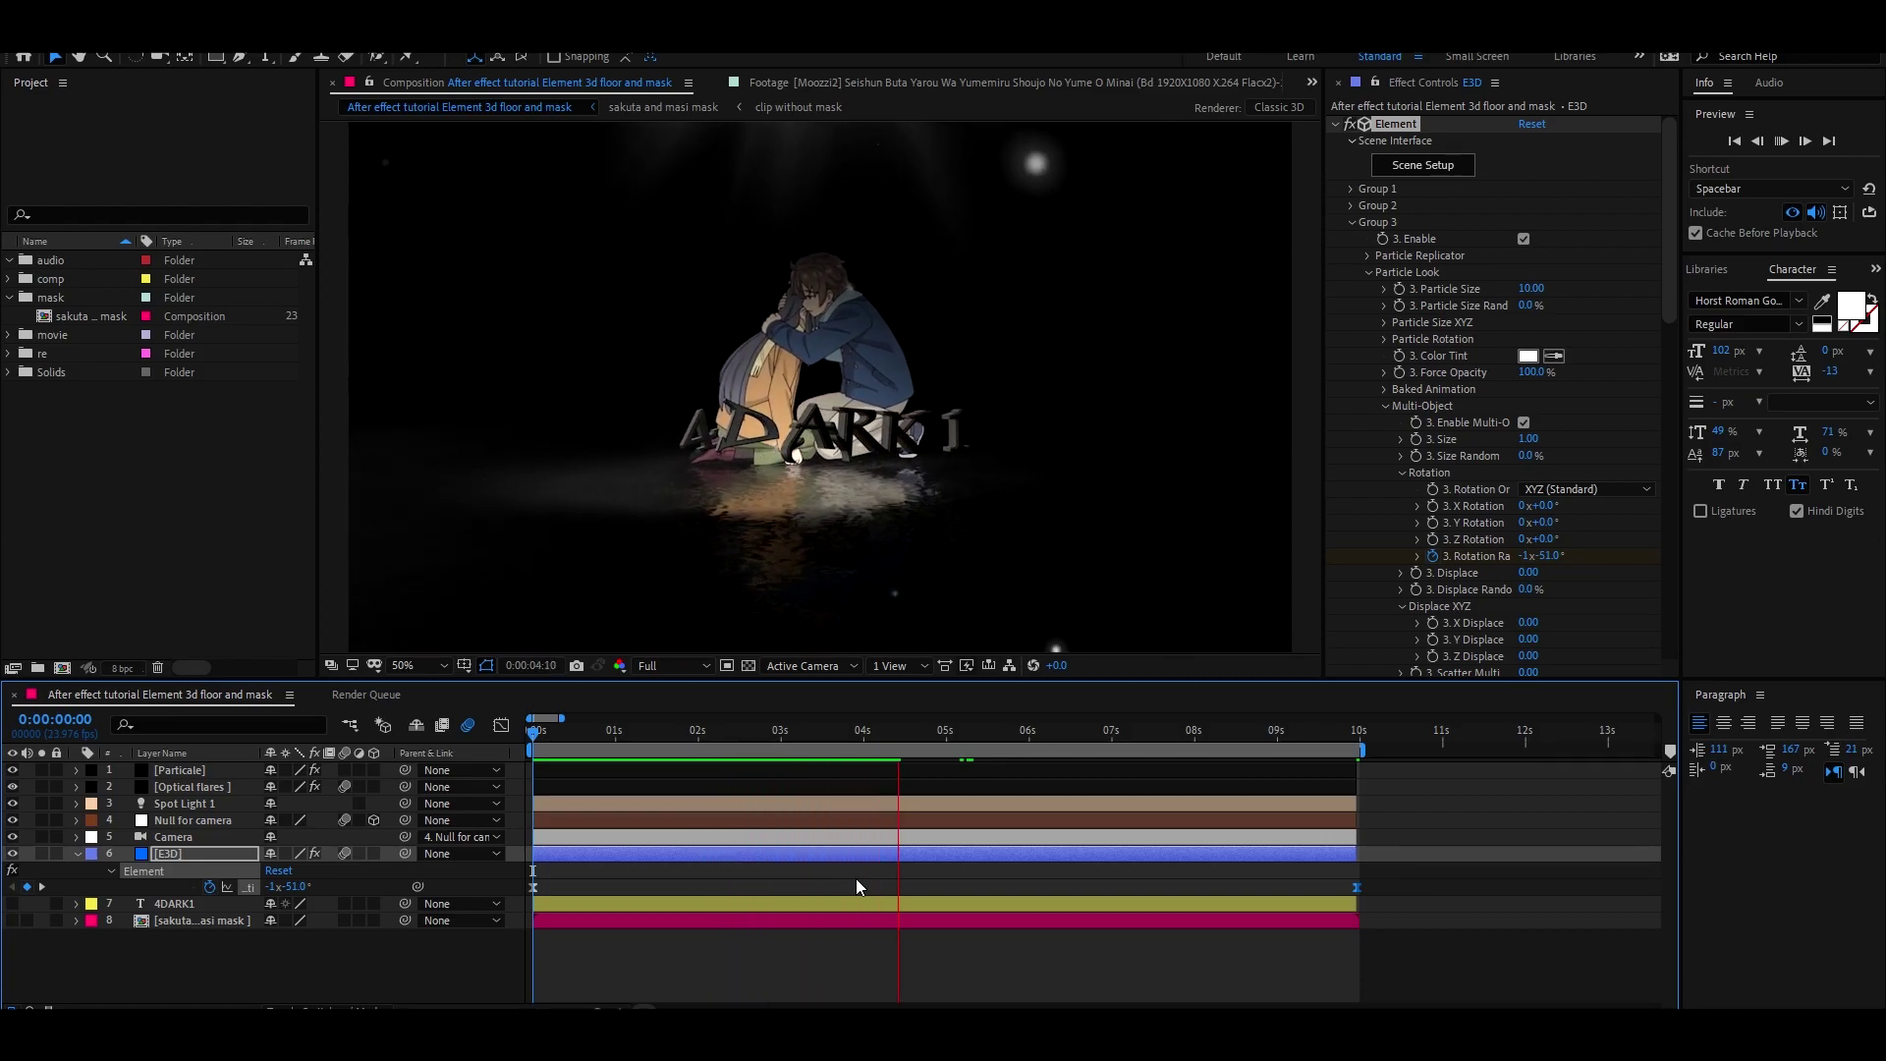
key("space")
Remove the position animation from Spot Light 1.
left_click(786, 804)
key("u")
left_click_drag(126, 820, 126, 838)
Reposition Spot Light 1 at 808.3, -52.4, -62.7 with its point of interest at 1376.6, 1849.7, 623.1.
scroll(722, 256, "down", 2)
left_click_drag(720, 239, 754, 149)
scroll(792, 304, "up", 2)
scroll(792, 303, "down", 2)
scroll(766, 197, "down", 1)
left_click_drag(784, 260, 796, 250)
left_click_drag(831, 542, 876, 599)
scroll(870, 586, "up", 3)
scroll(869, 588, "down", 3)
scroll(874, 597, "up", 3)
scroll(872, 595, "down", 3)
scroll(871, 595, "up", 3)
scroll(870, 595, "down", 2)
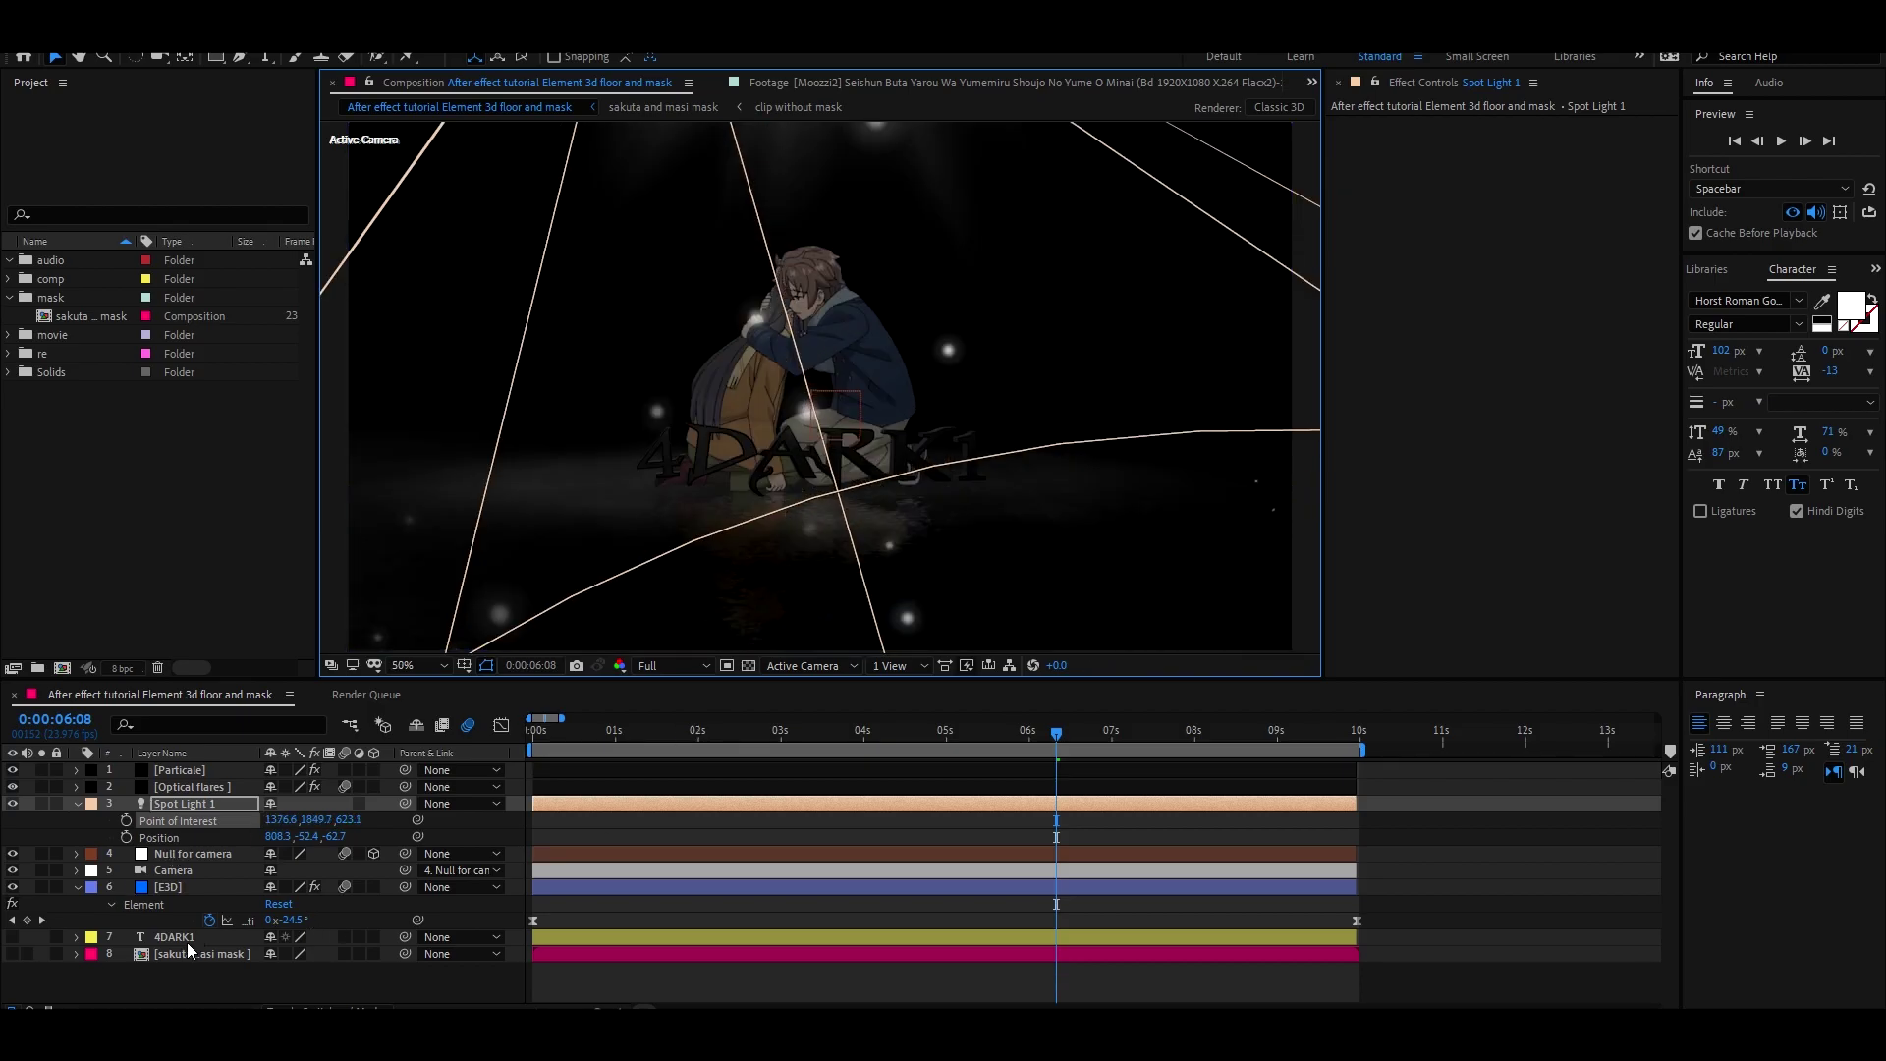
Apply Curves to the clip in the sakuta and masi mask composition, darken its RGB midtones and preview the main composition.
left_click(202, 951)
double_click(203, 951)
left_click(602, 766)
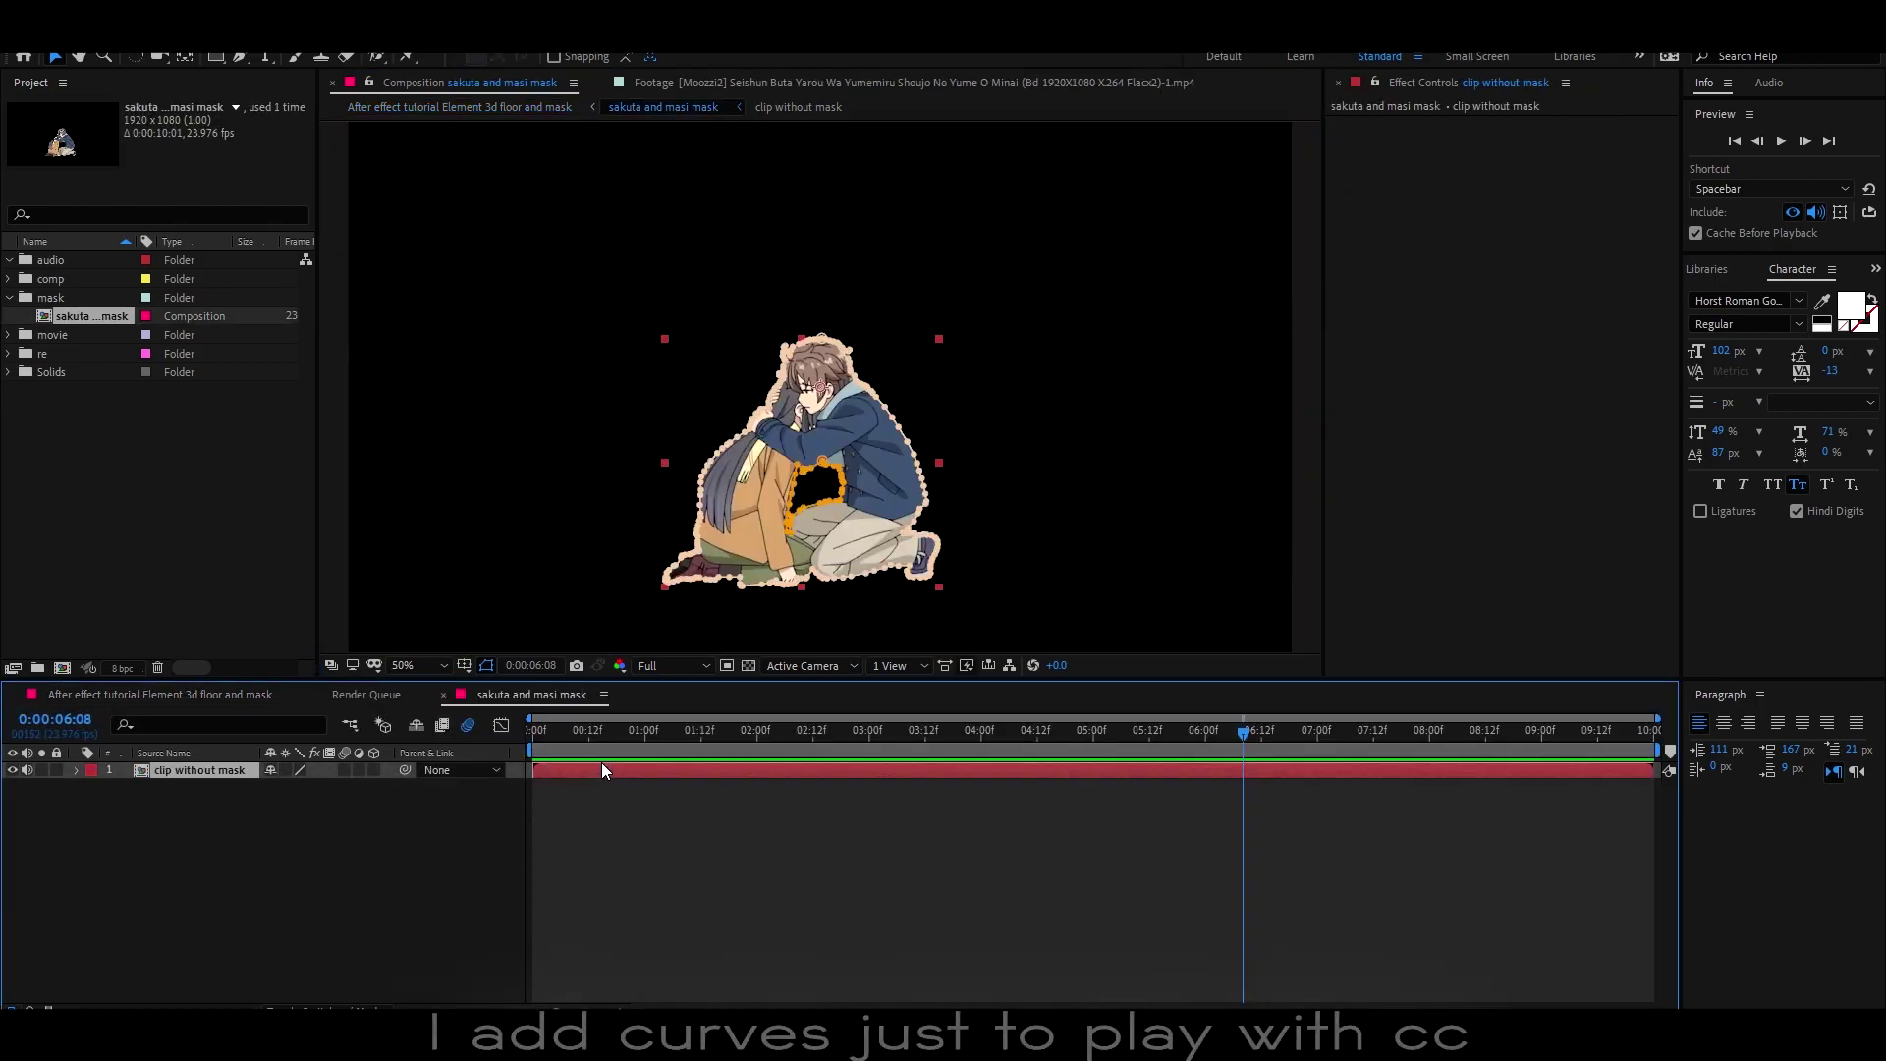
key("ctrl+space")
type("cur")
left_click(552, 763)
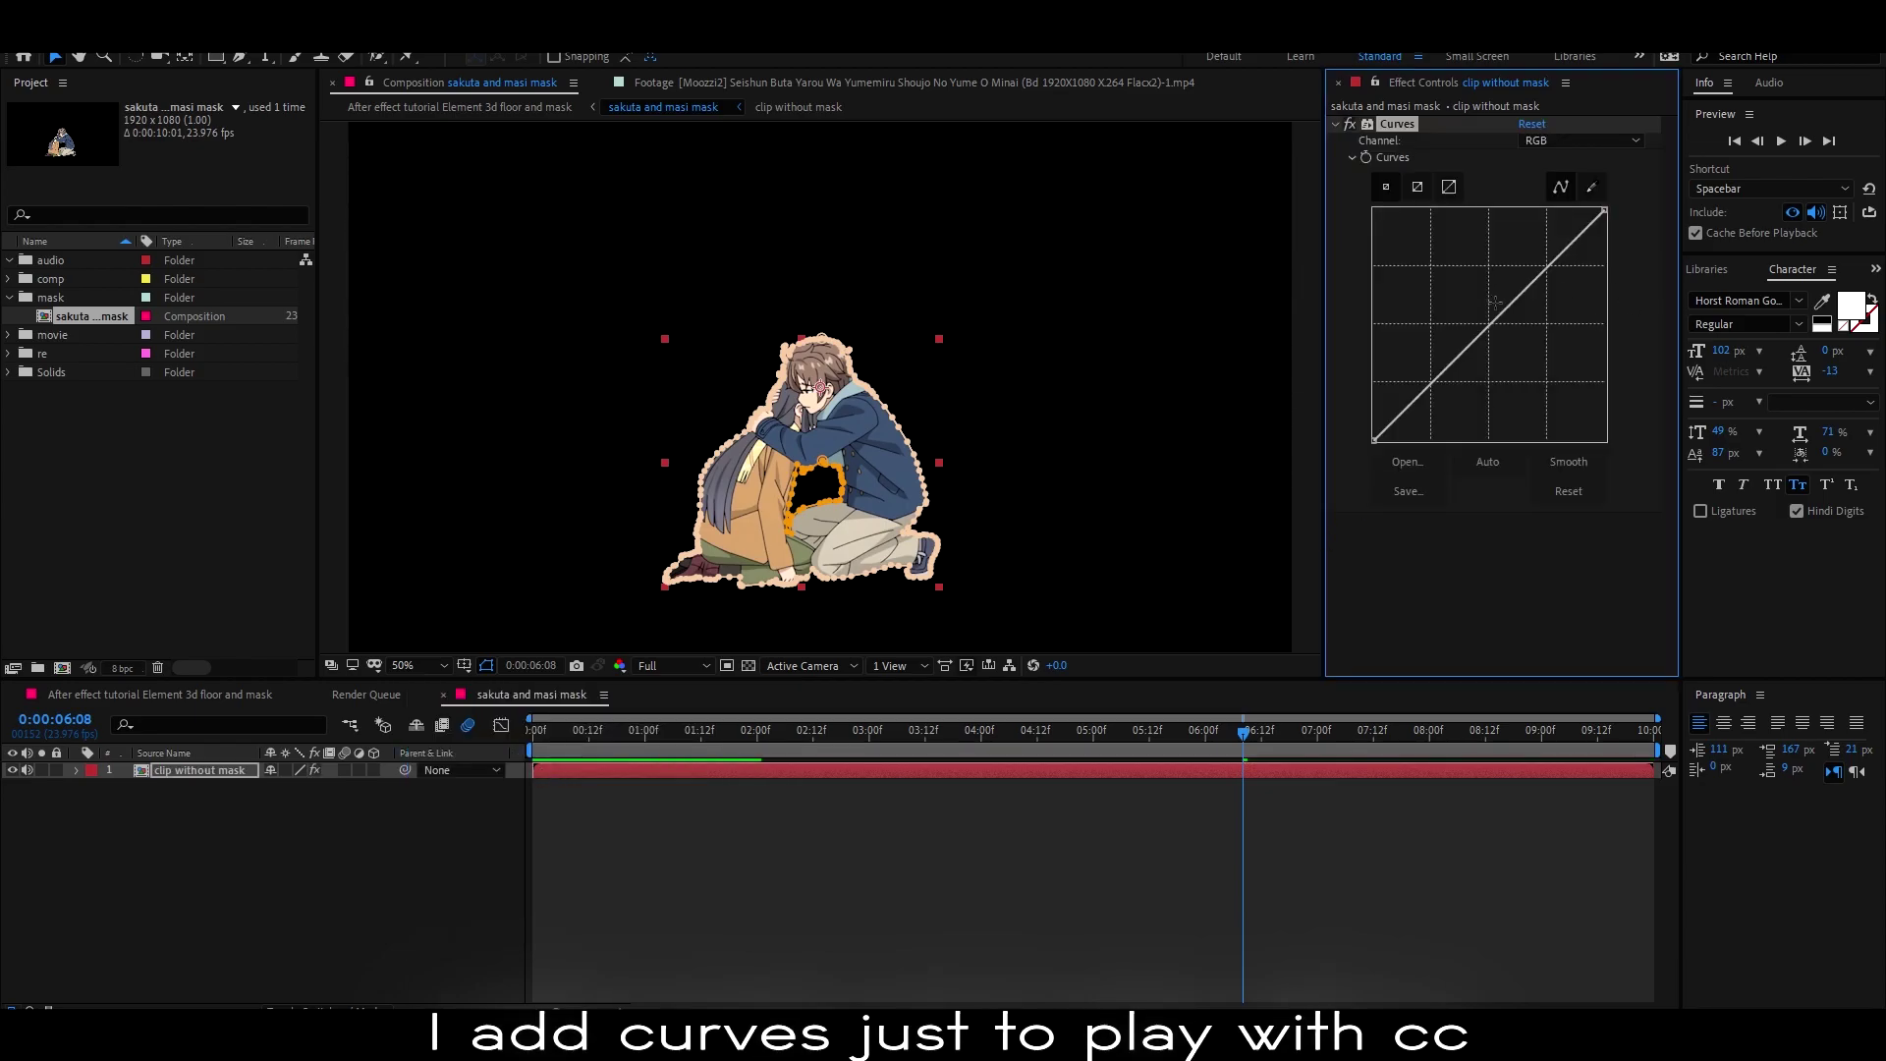
left_click_drag(1494, 302, 1528, 343)
left_click(192, 694)
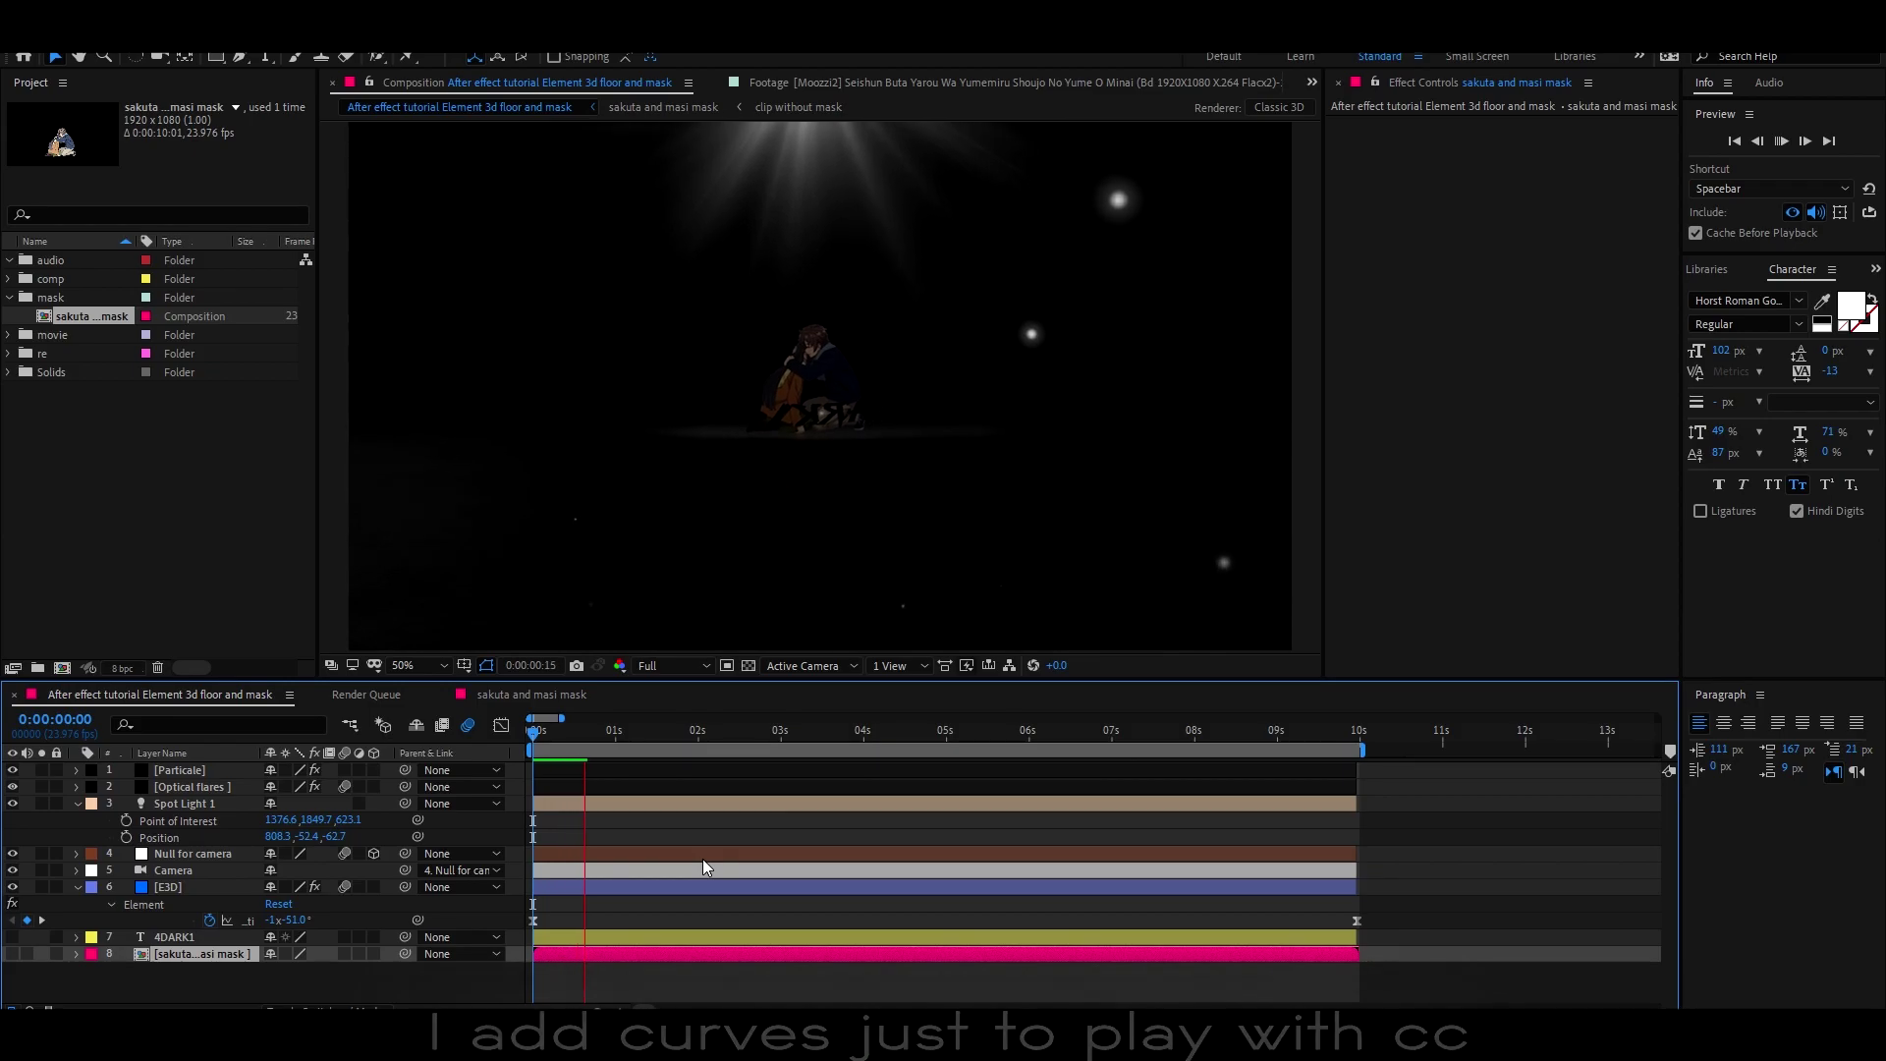
key("space")
Set the Particular emitter's Z position to 5000 and its size X to 9000, and preview the particles from the start.
left_click(178, 770)
left_click(1351, 249)
scroll(1424, 295, "down", 1)
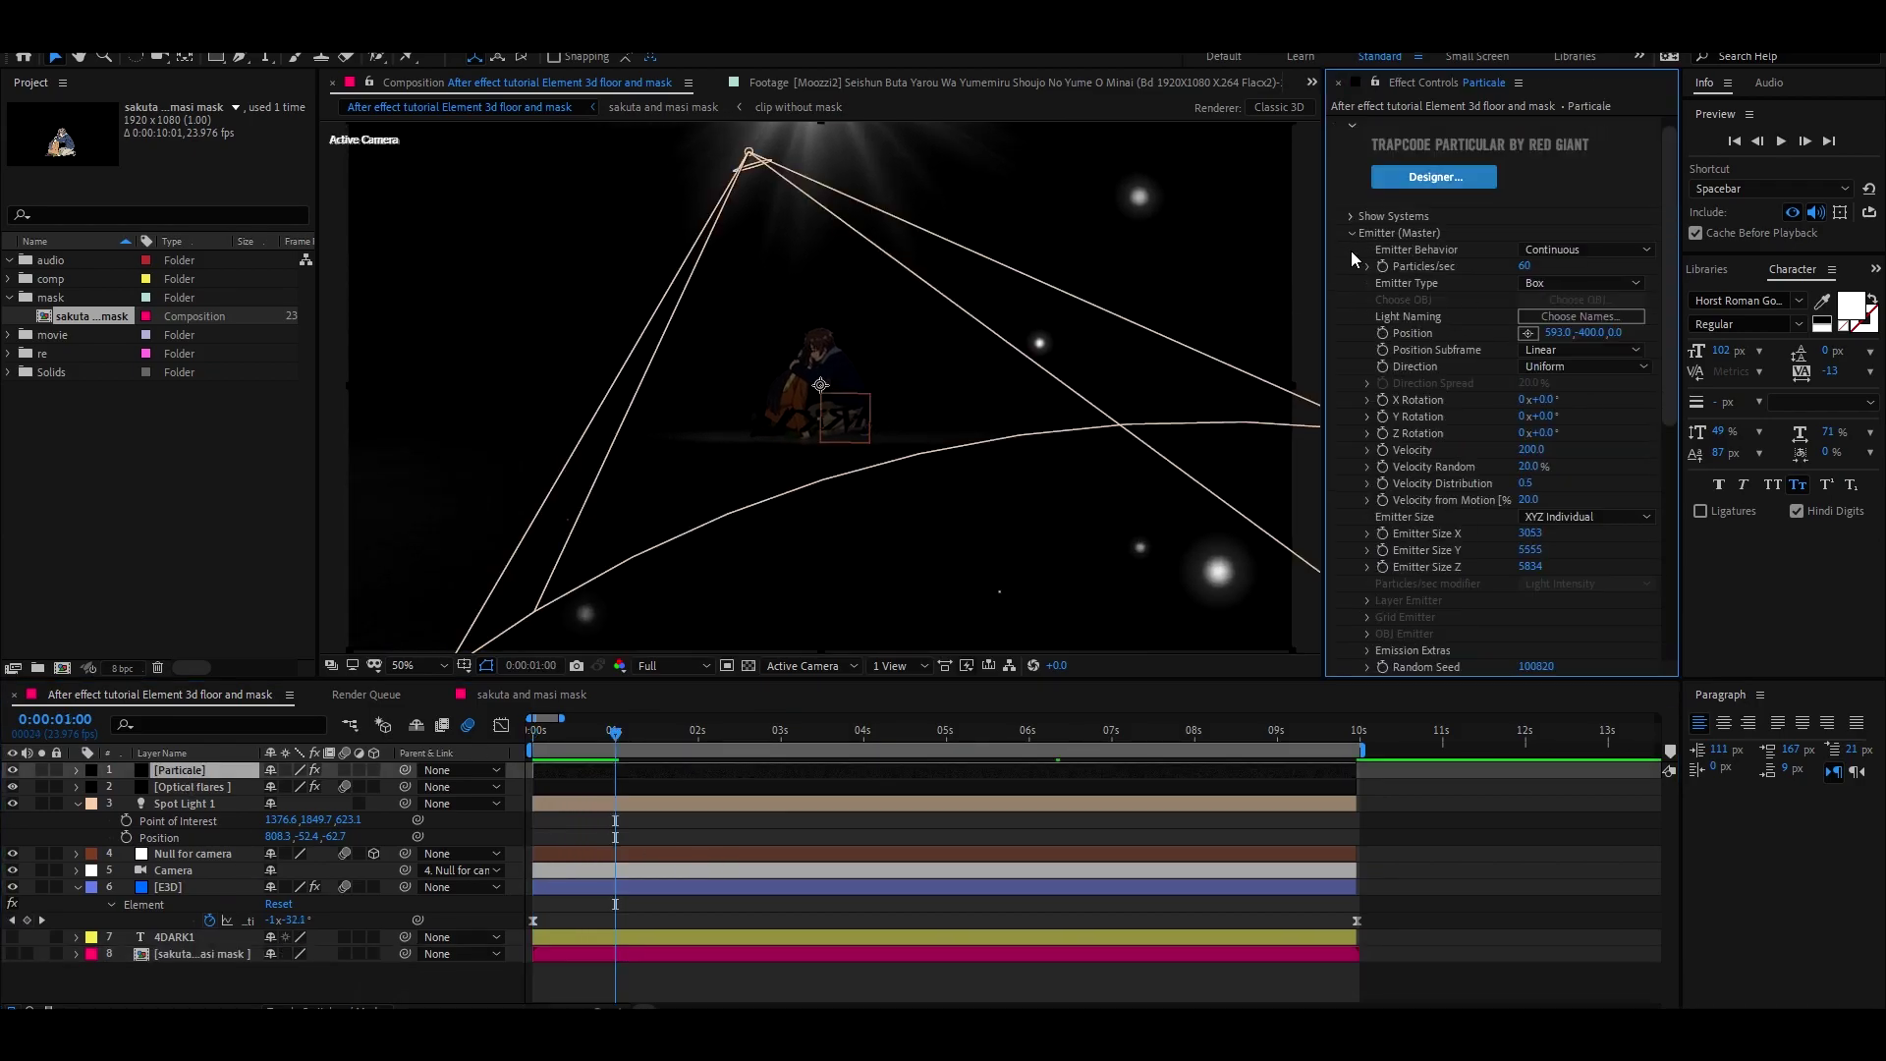
key("Return")
left_click(1533, 533)
type("5000")
key("Return")
left_click(1535, 534)
type("9000")
key("Return")
left_click(532, 733)
key("space")
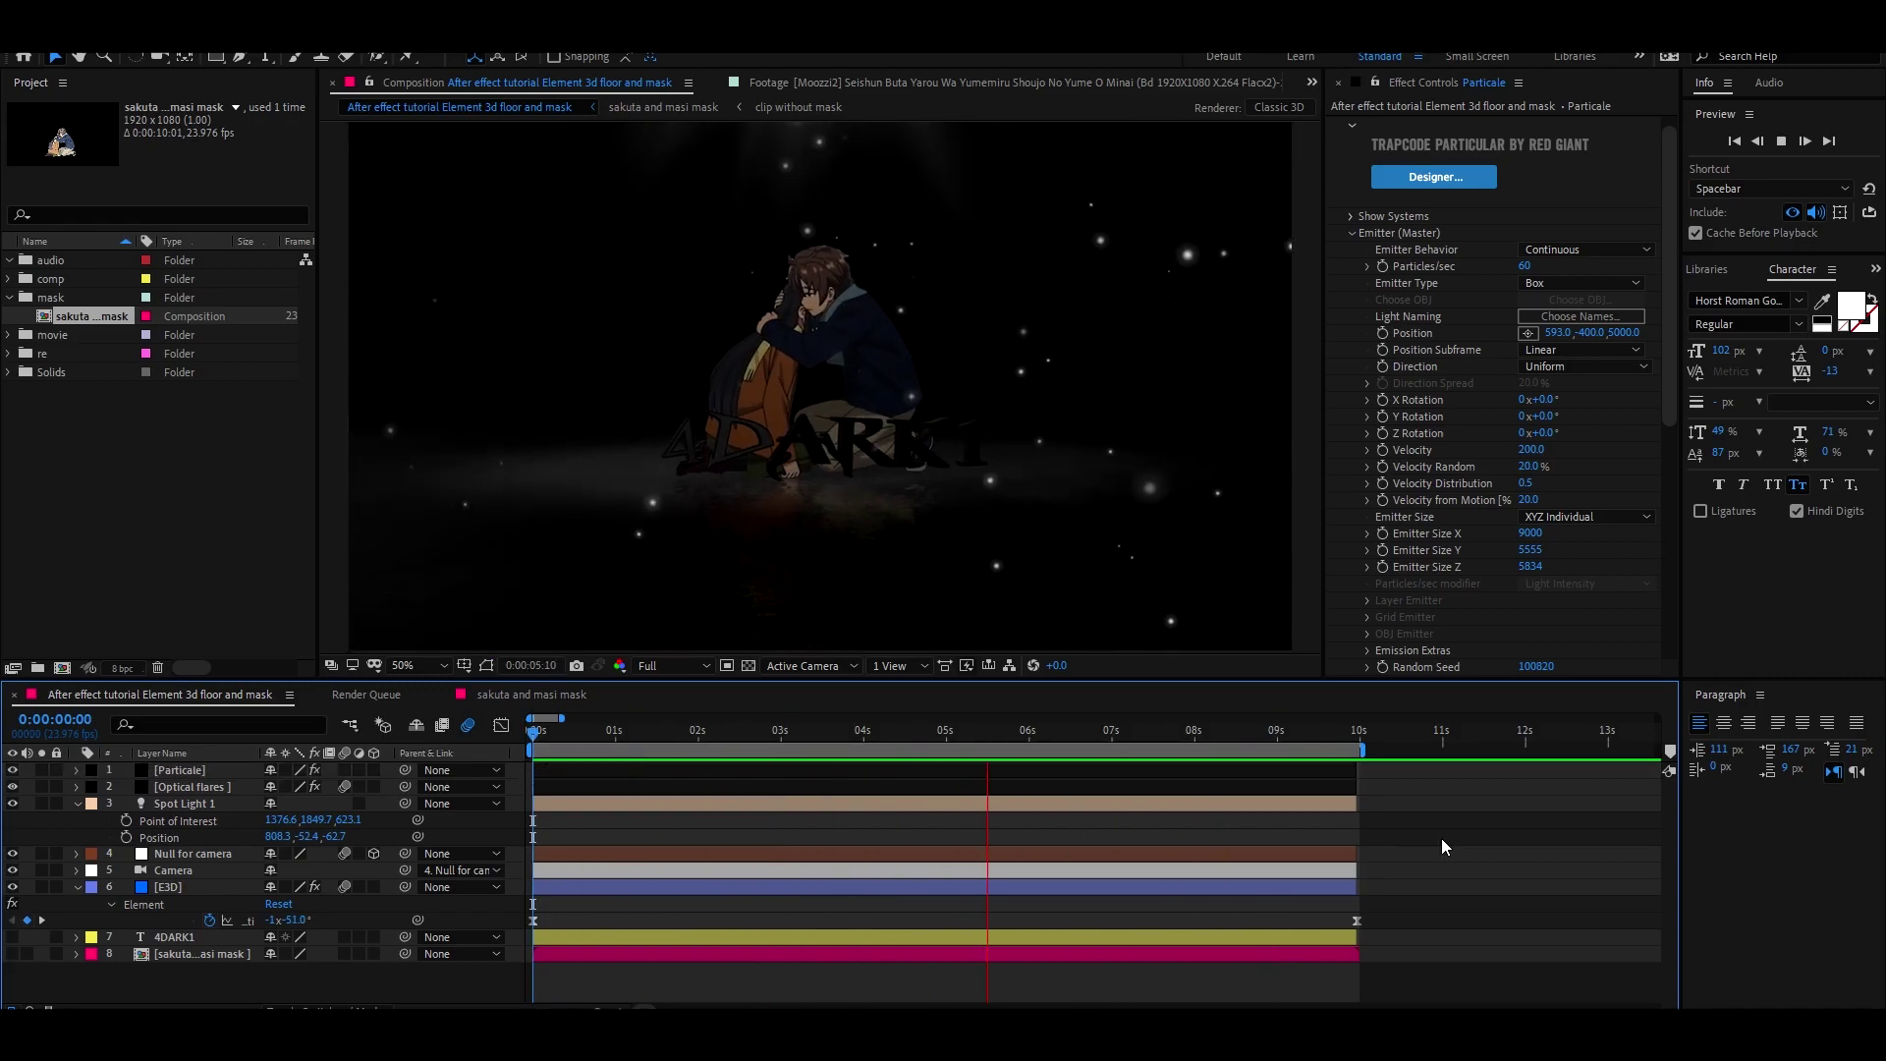
key("space")
left_click_drag(546, 735, 474, 729)
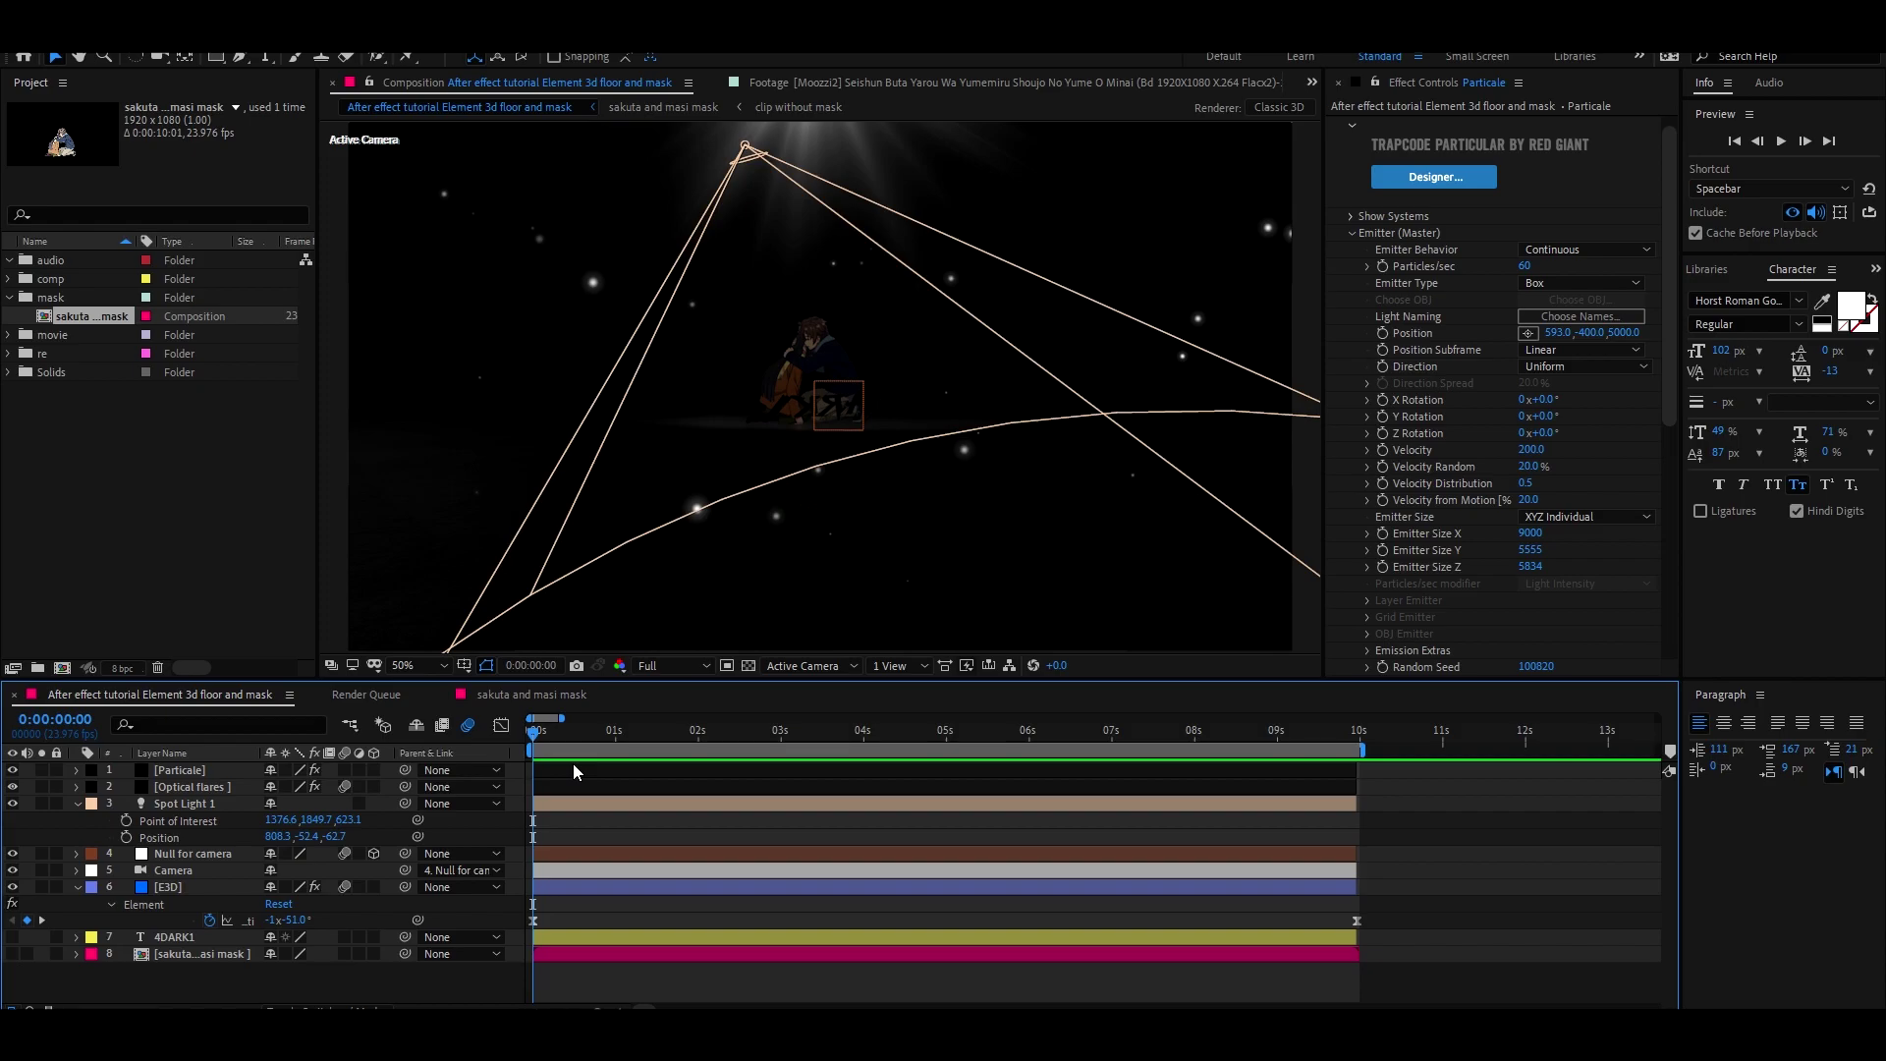
Examine the end of the animation and the Optical flares and E3D effect settings, and preview the composition.
left_click(1346, 734)
left_click(187, 787)
left_click(183, 888)
left_click(1352, 222)
left_click(1352, 356)
left_click(1356, 738)
left_click_drag(1353, 731, 553, 766)
key("space")
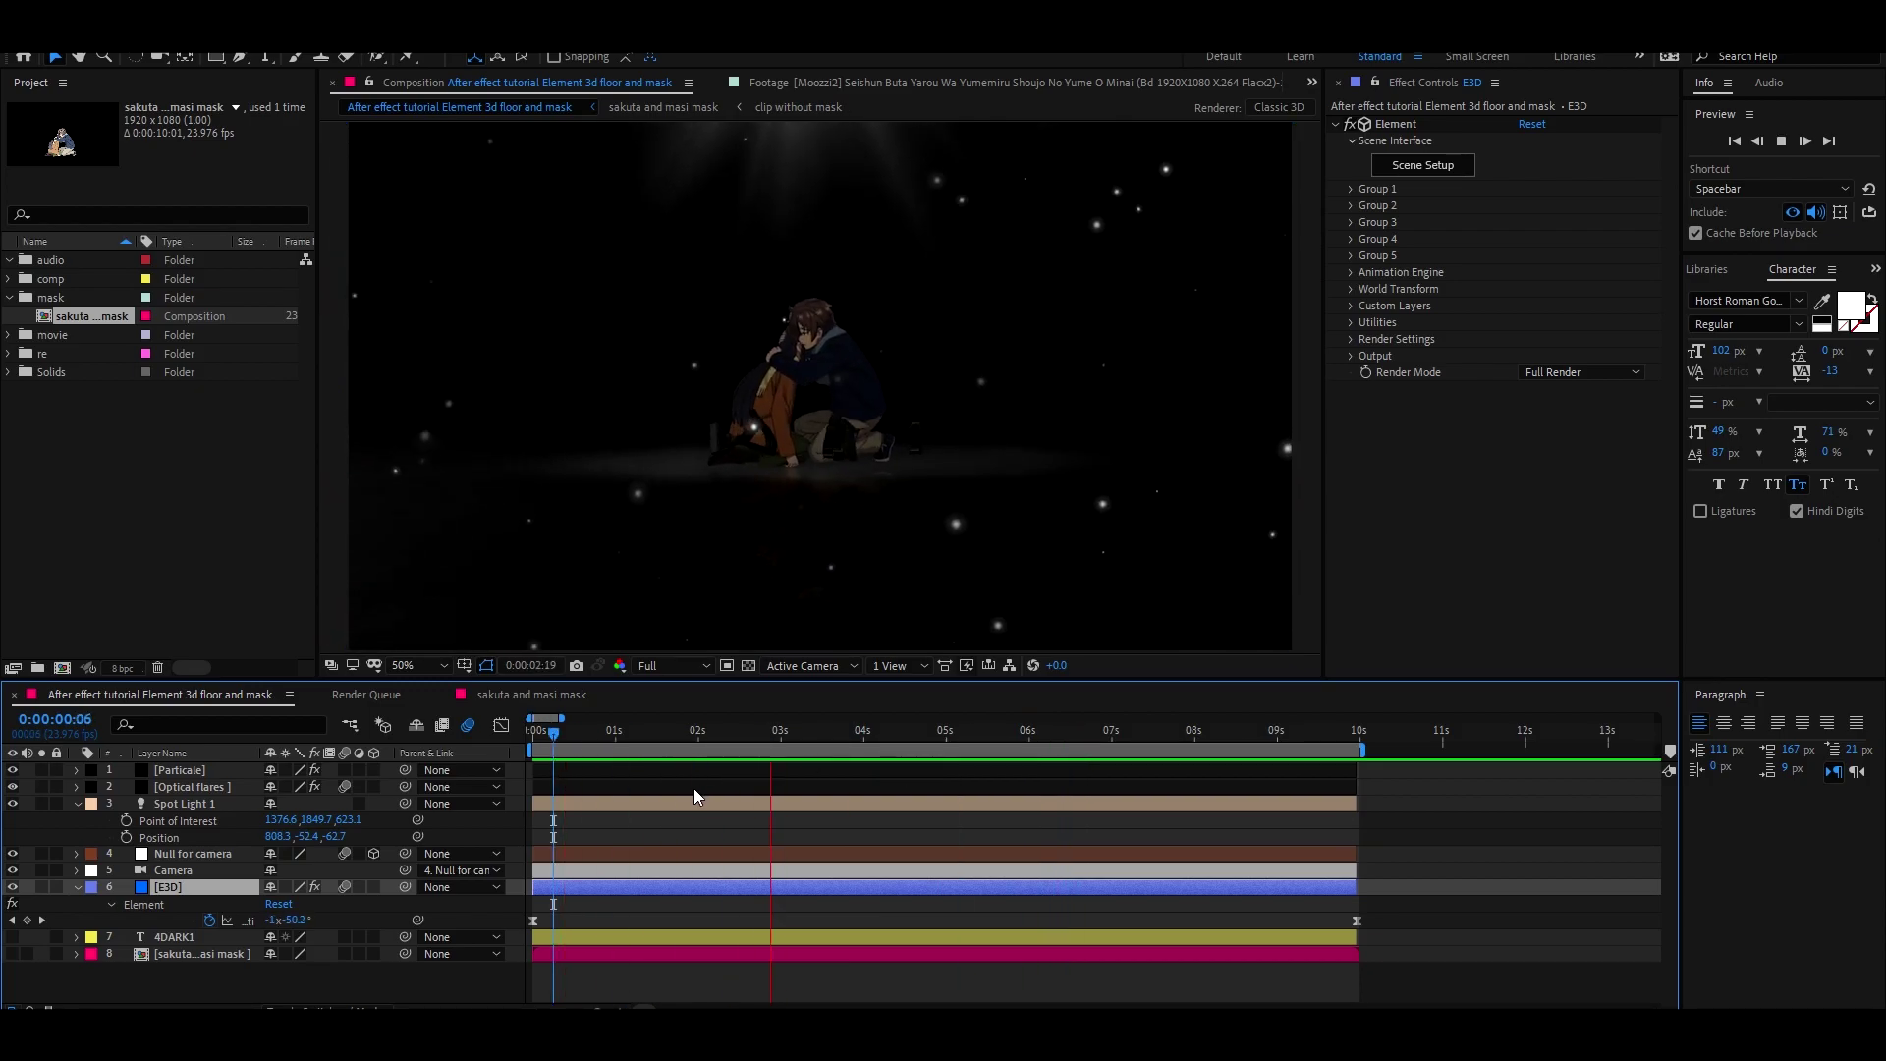
Make the Particale layer a 3D layer and preview the composition from the start.
left_click(256, 771)
left_click(1102, 581)
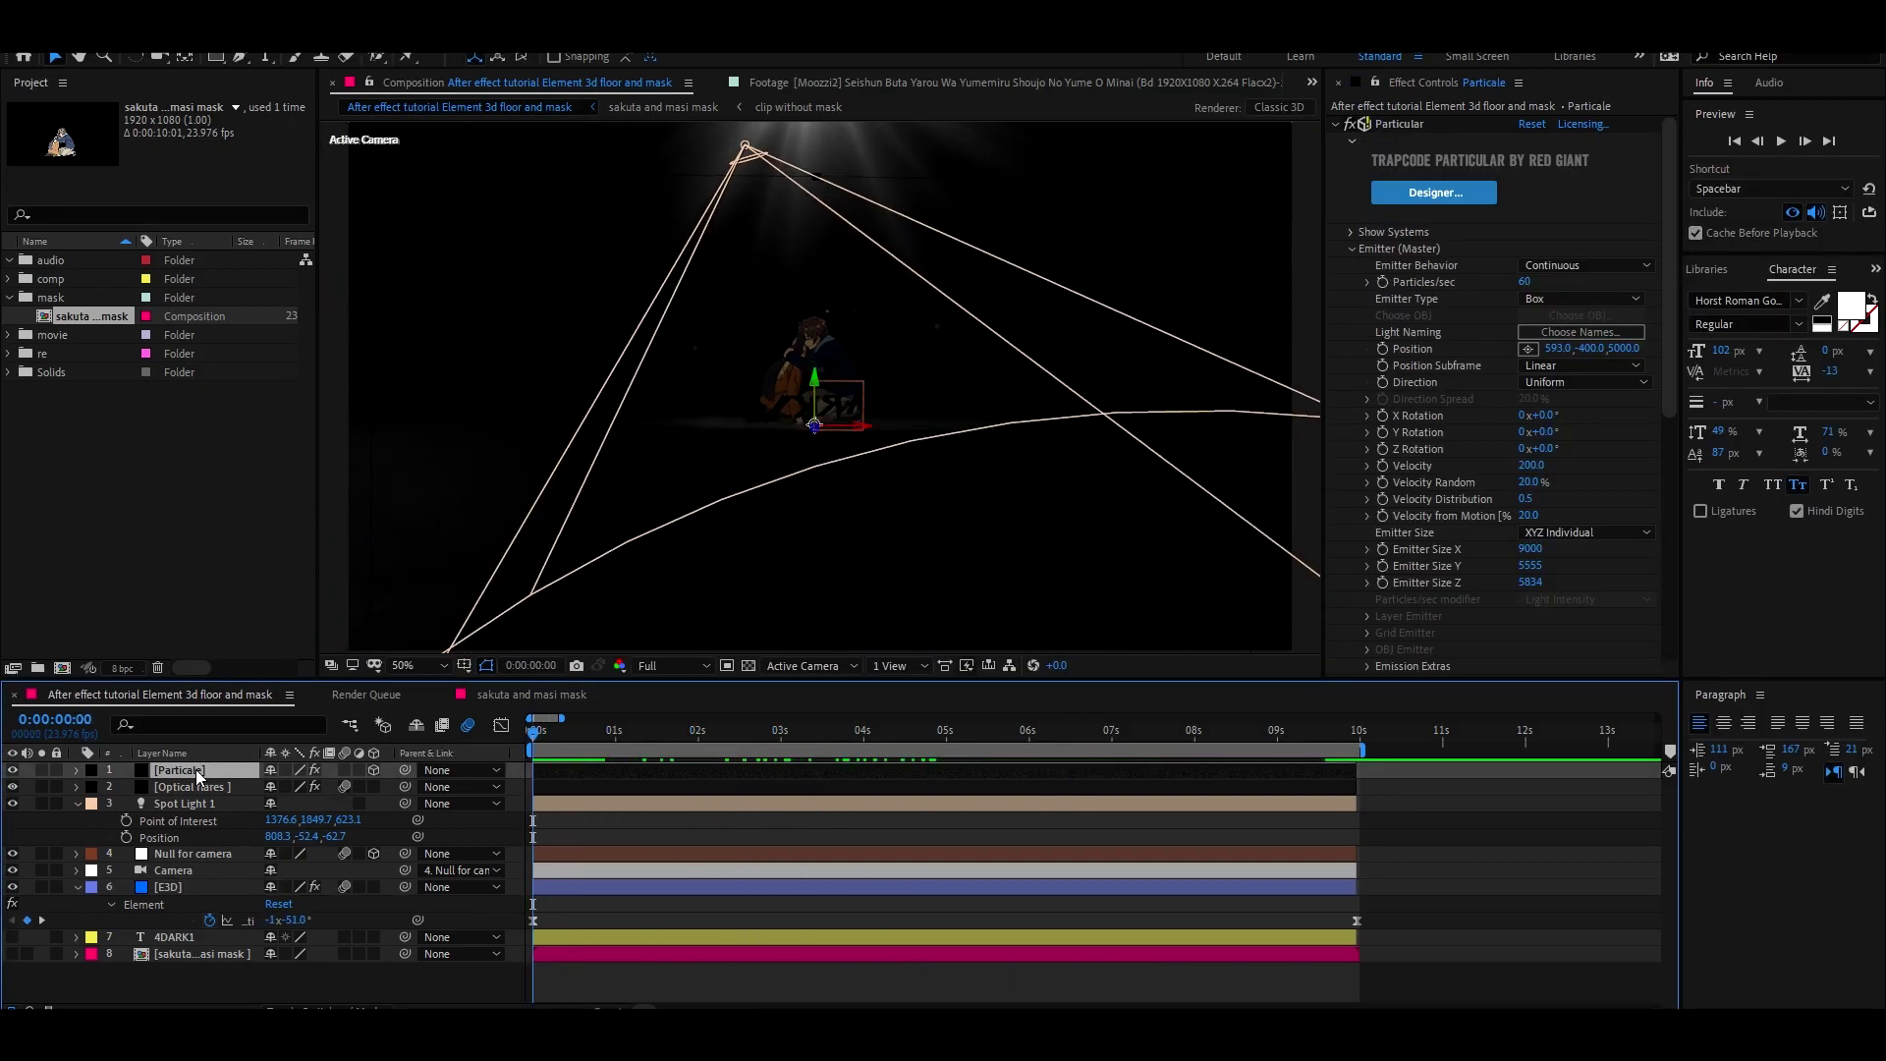
key("space")
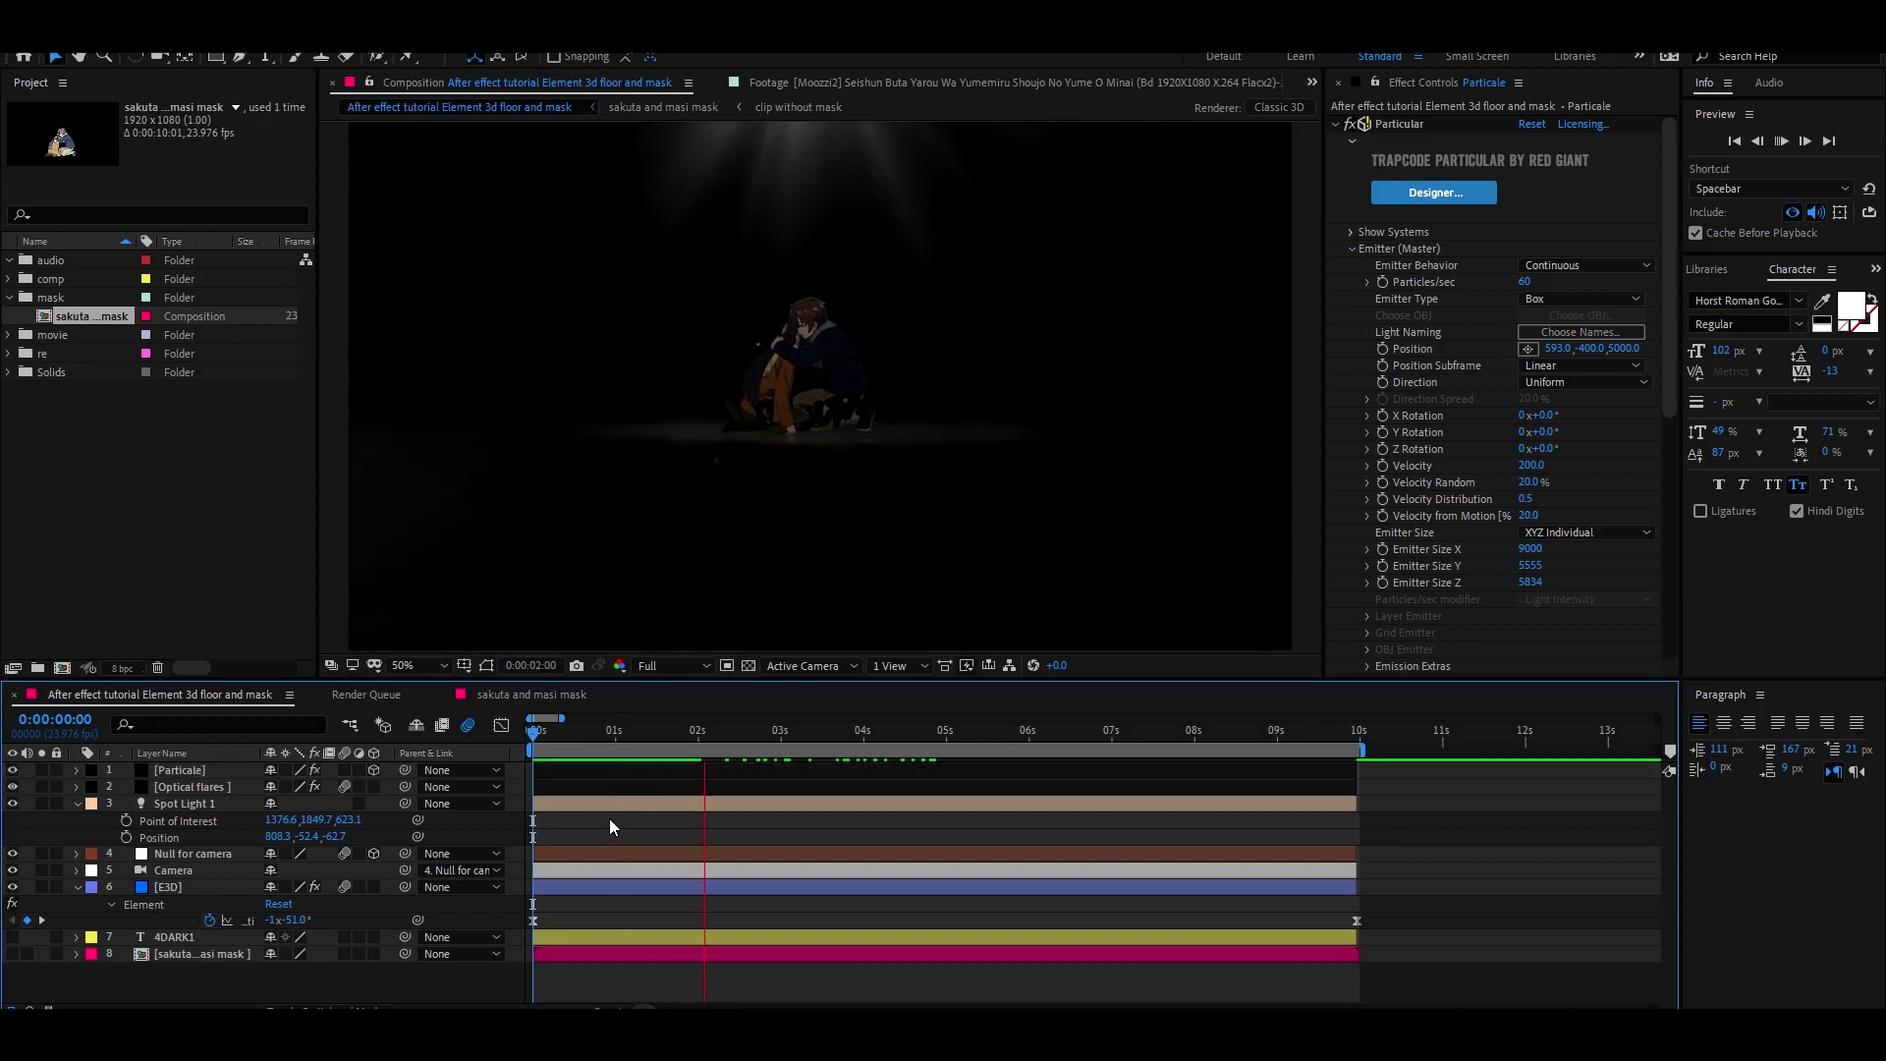